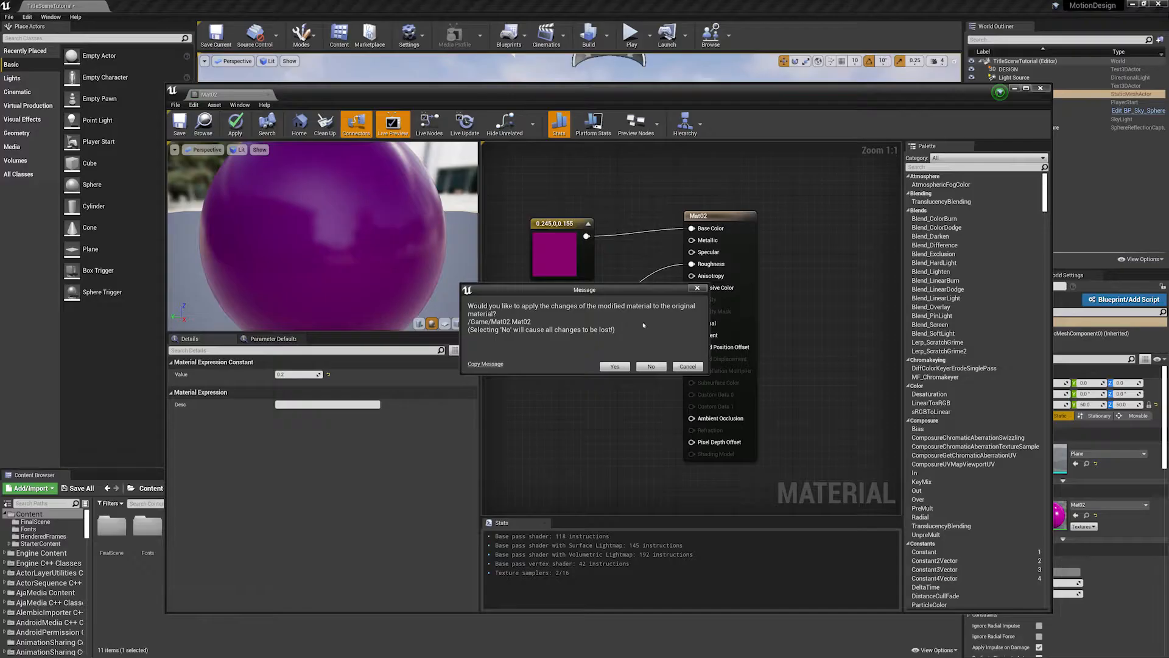
# - Discard the pending changes to the Mat02 material
pyautogui.click(651, 366)
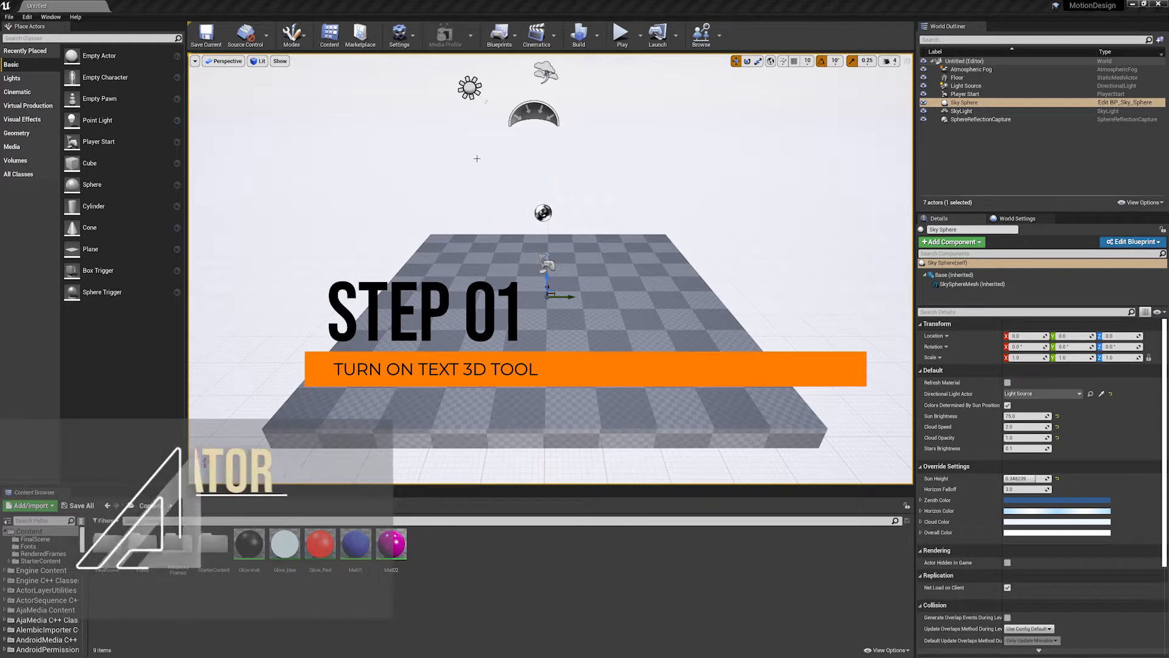
# - Search the plugins for "text" and check whether the Text 3D plugin is enabled
pyautogui.click(414, 37)
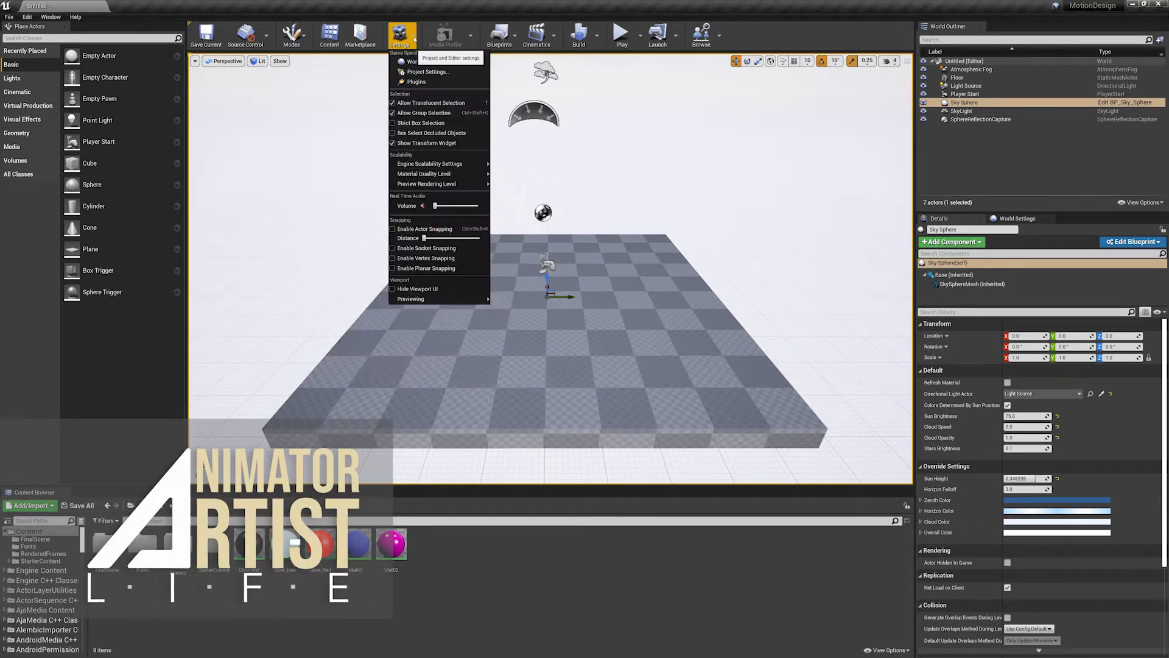
pyautogui.click(417, 82)
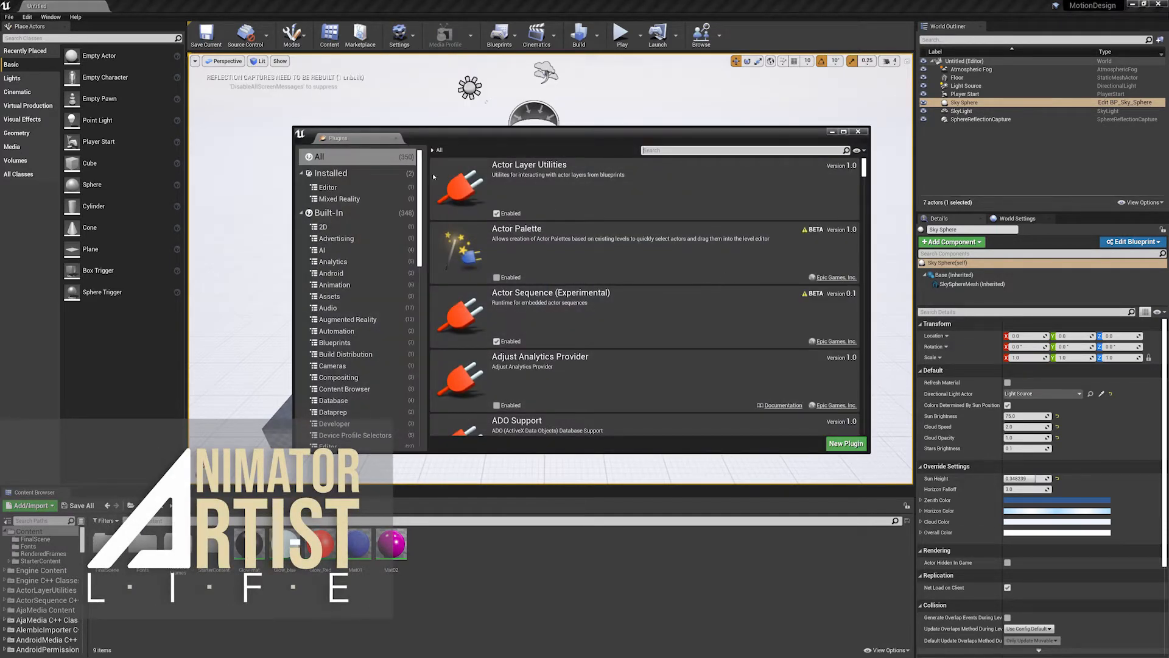
pyautogui.write('text')
pyautogui.scroll(-3, 580, 260)
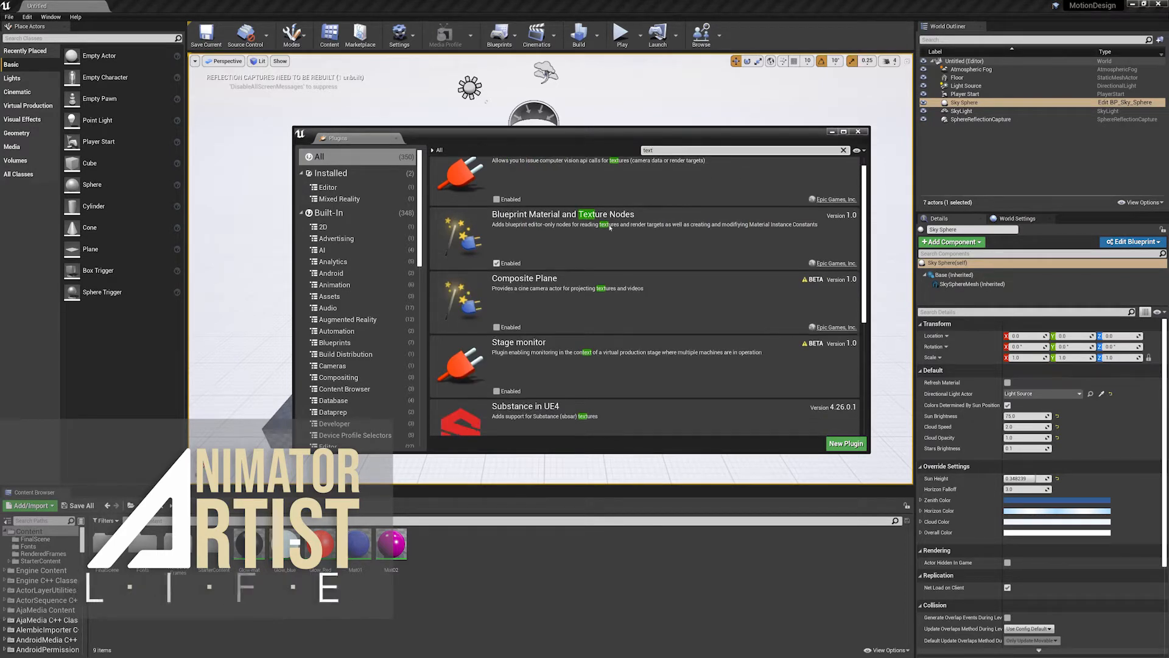
pyautogui.scroll(-5, 582, 287)
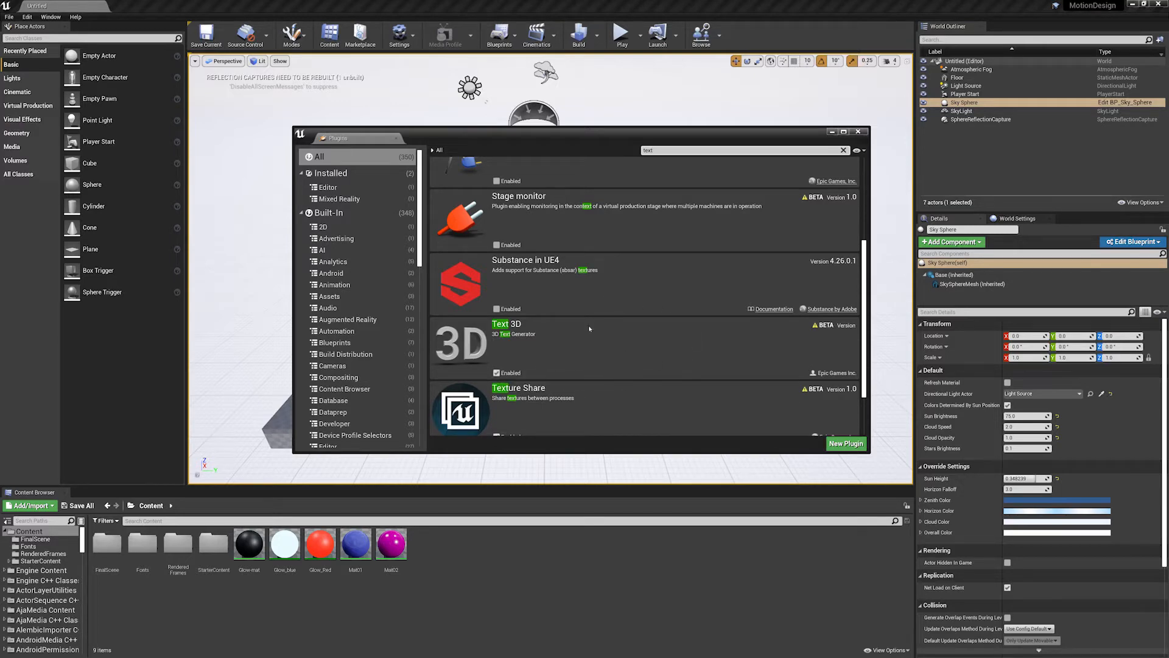
pyautogui.click(863, 132)
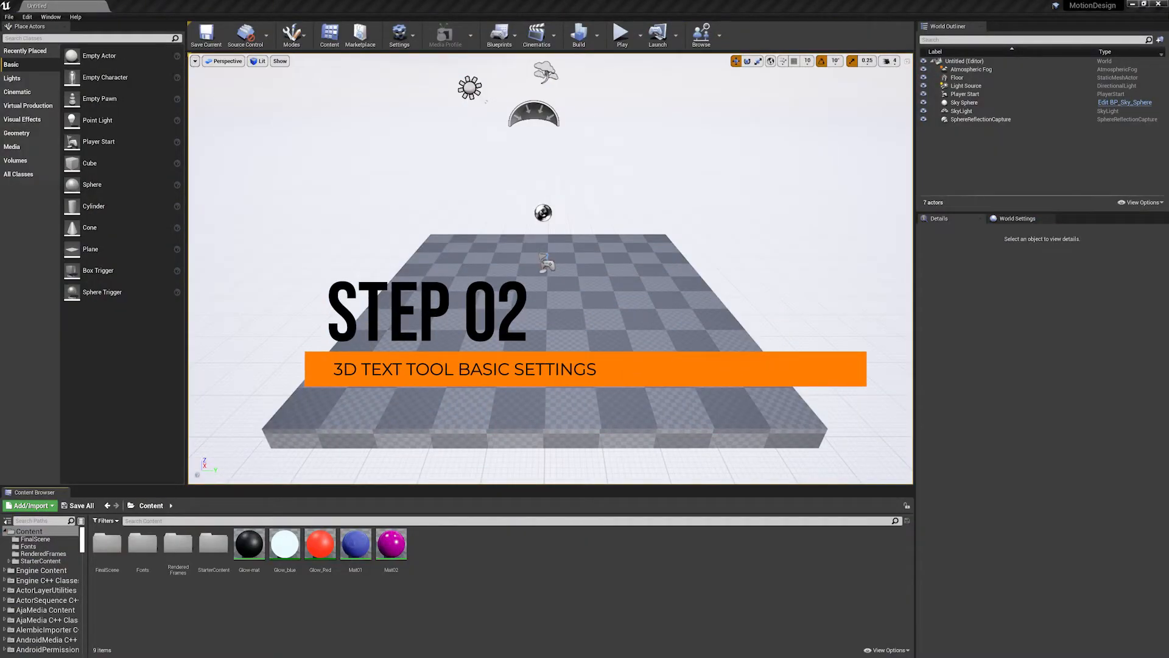
pyautogui.click(9, 16)
pyautogui.click(28, 31)
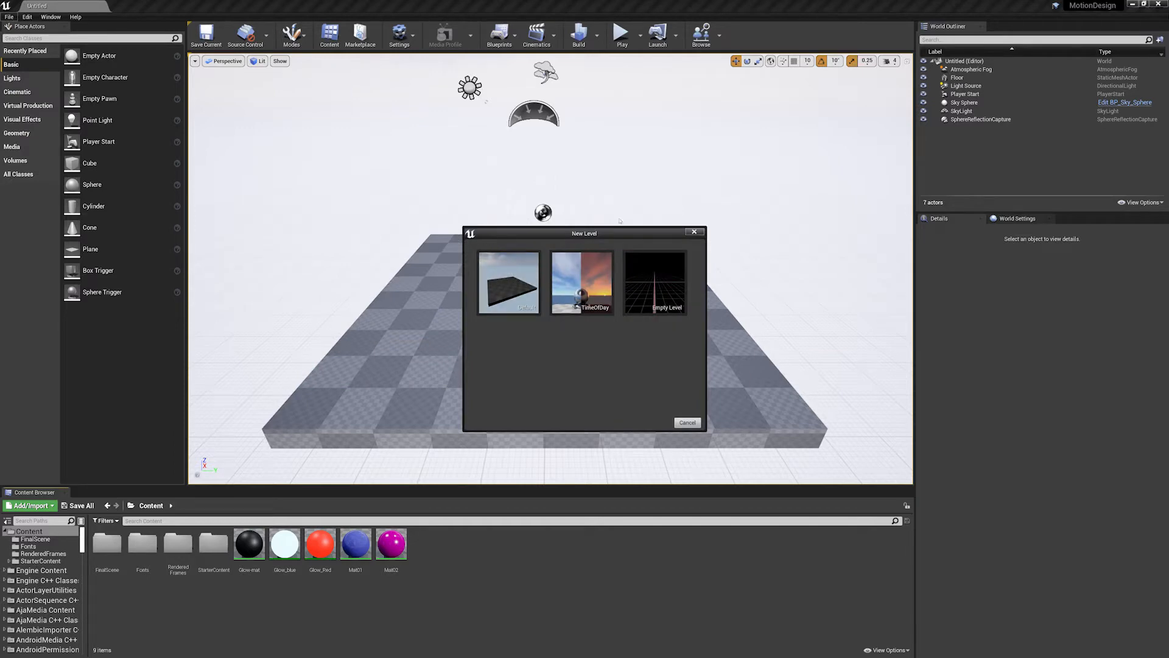
pyautogui.click(700, 232)
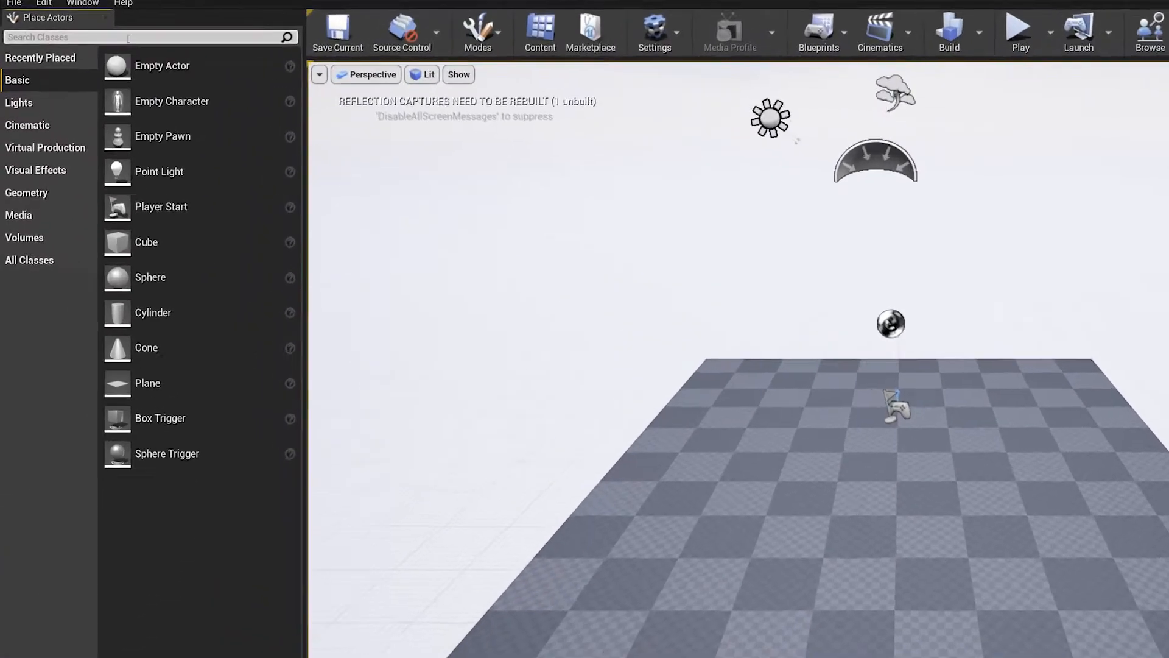
# - Find the Text 3D actor by searching for "text" and place it on the floor near the centre of the level
pyautogui.click(128, 38)
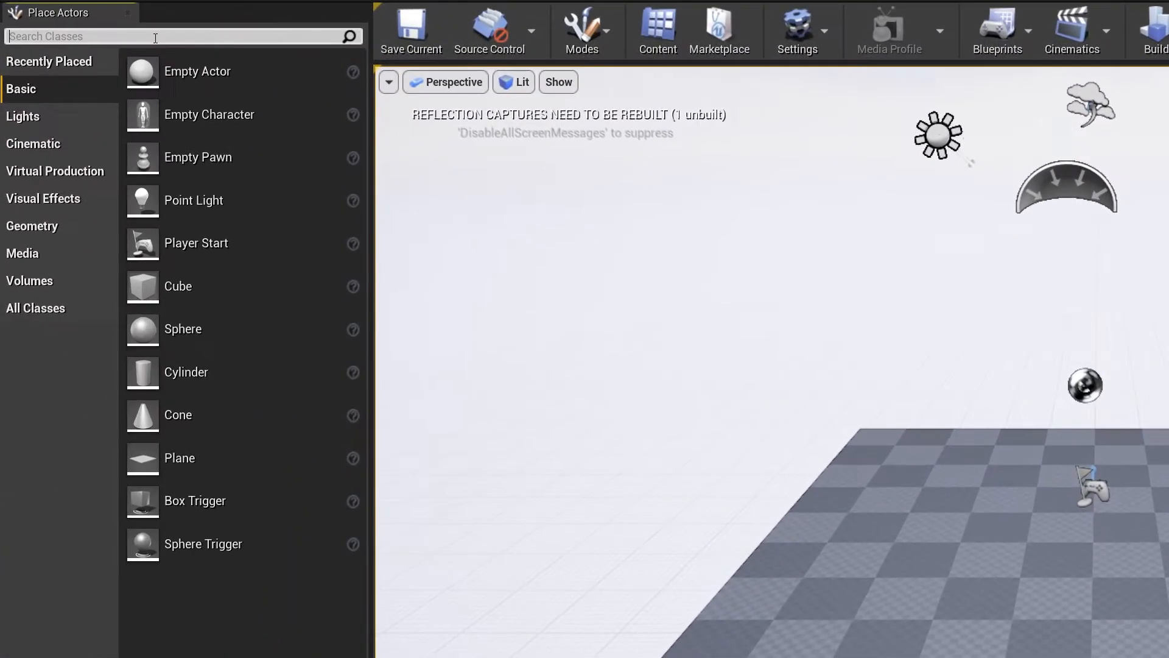
pyautogui.write('text')
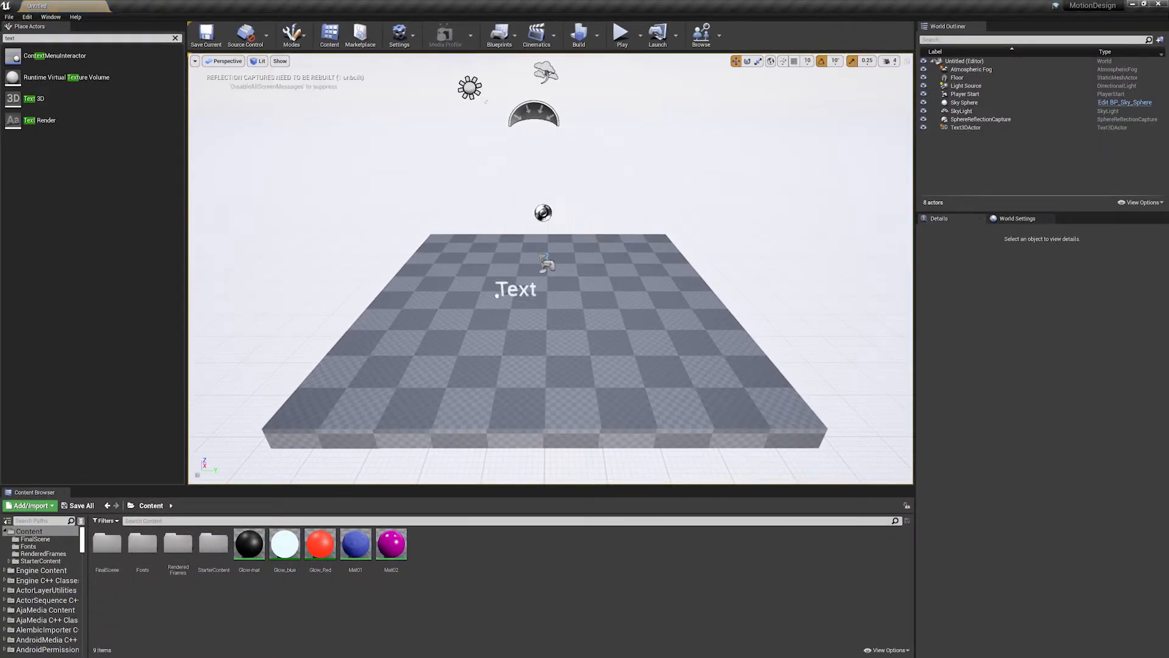
pyautogui.click(530, 305)
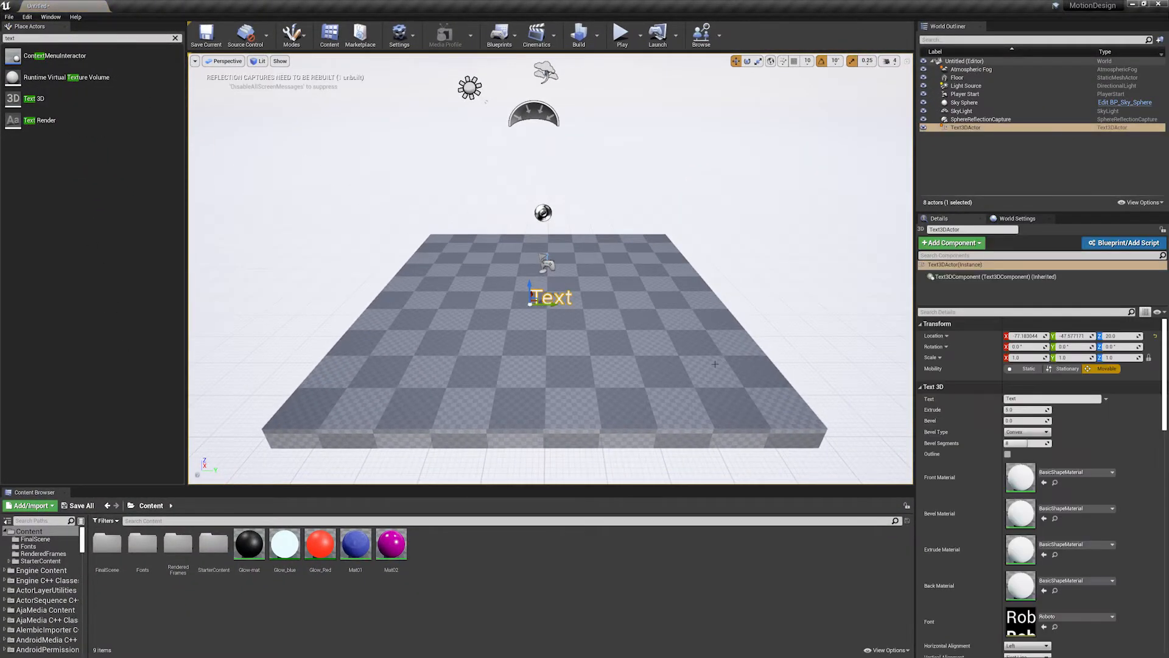
pyautogui.press('f')
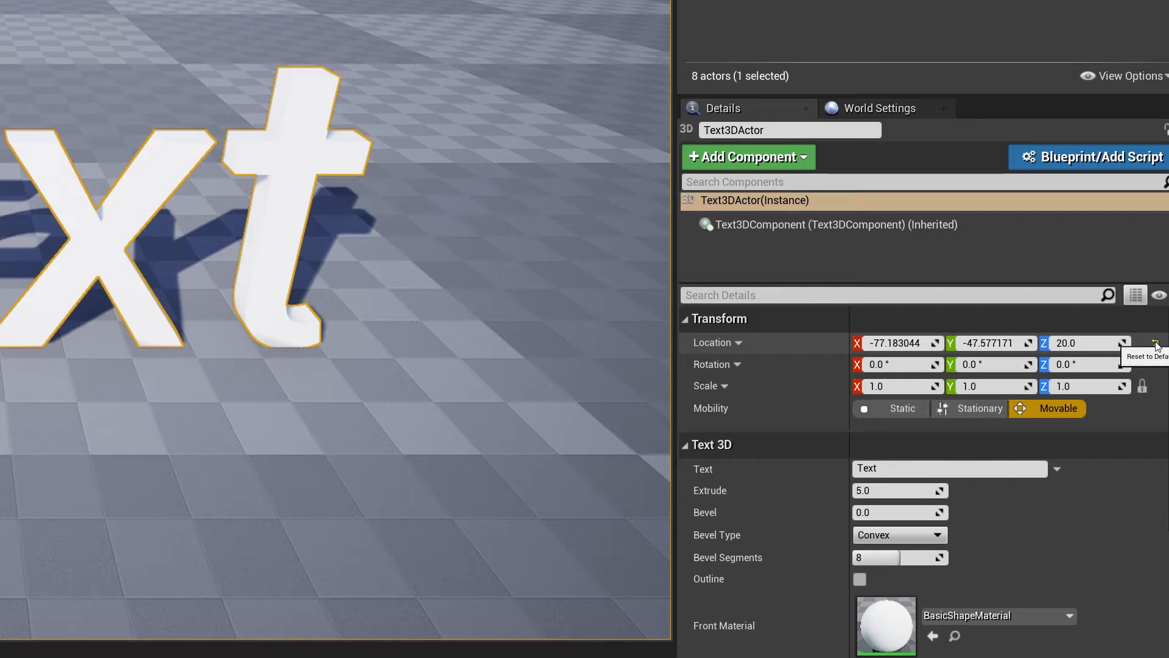
# - Reset the 3D text's location to the origin and set the floor's Z location to 0
pyautogui.click(1157, 345)
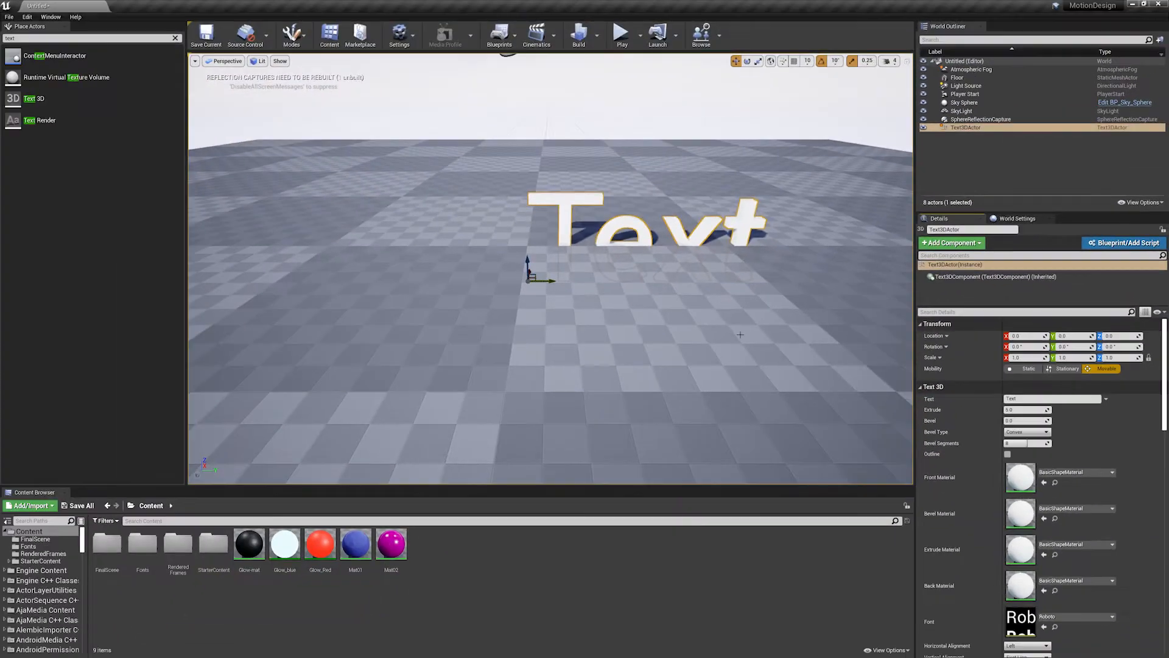
pyautogui.click(790, 230)
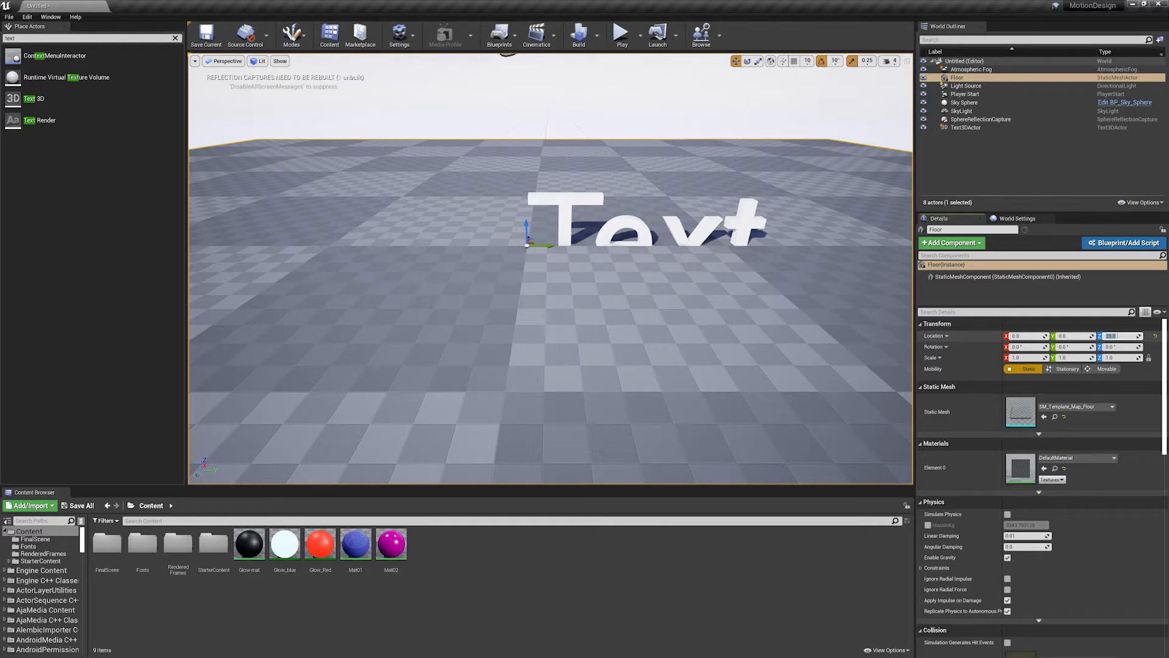
pyautogui.press('Return')
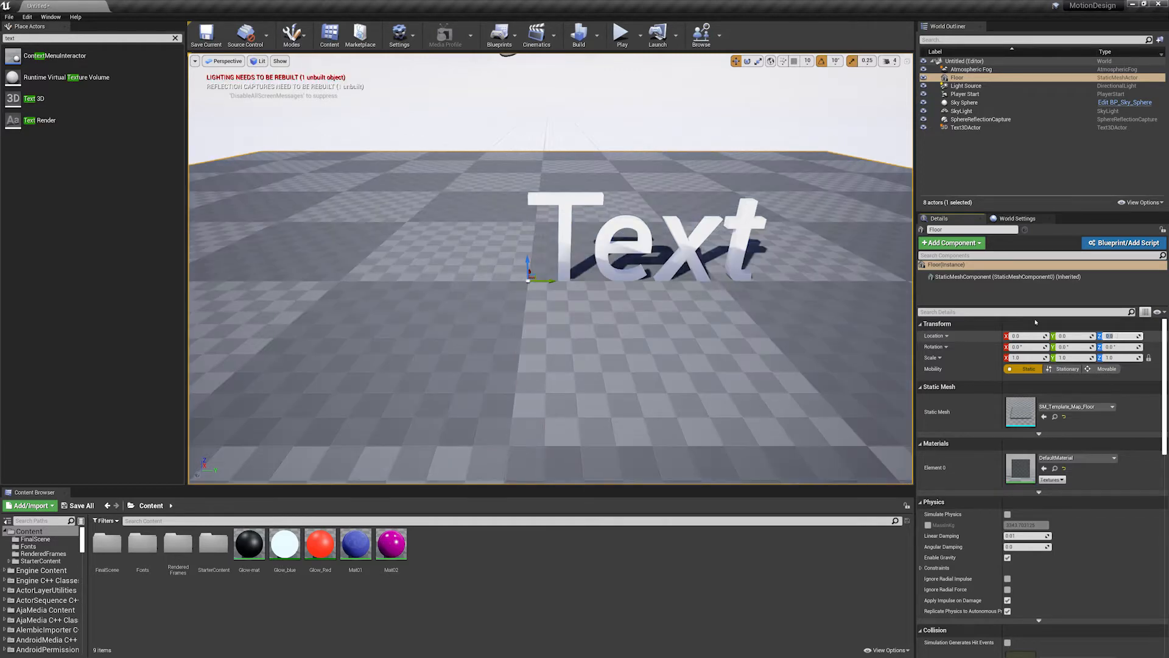
pyautogui.keyDown('alt'); pyautogui.moveTo(536, 224); pyautogui.dragTo(561, 209); pyautogui.keyUp('alt')
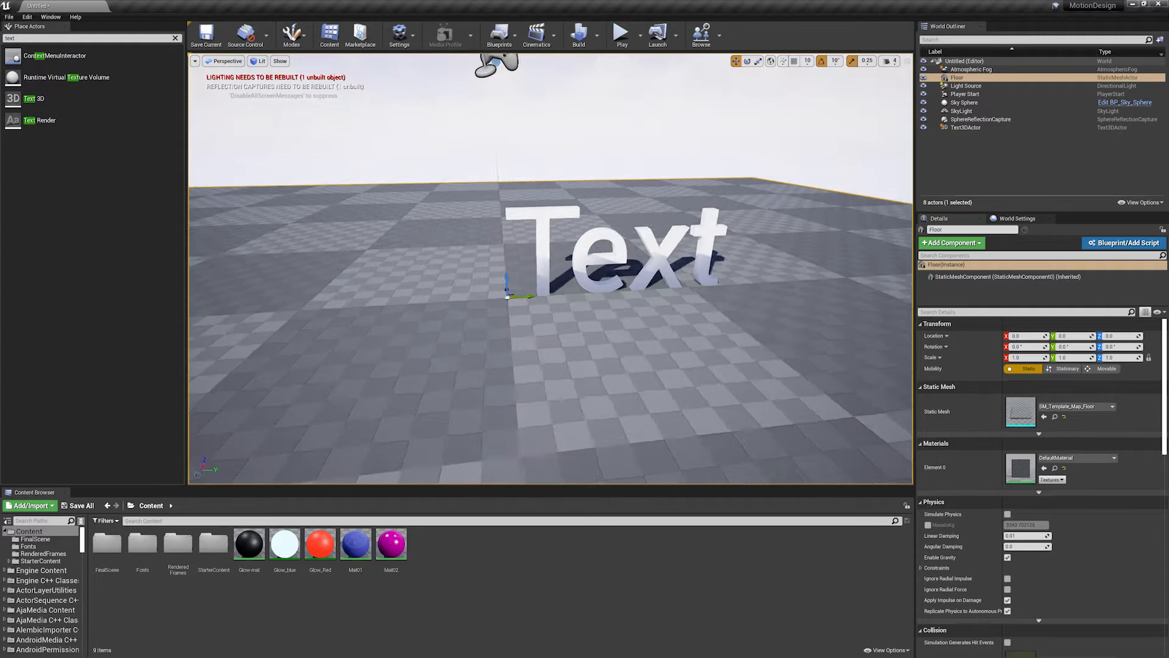
# - Turn off proportional scaling for the 3D text, try an X scale of about 1.2, and undo the scale change
pyautogui.click(541, 221)
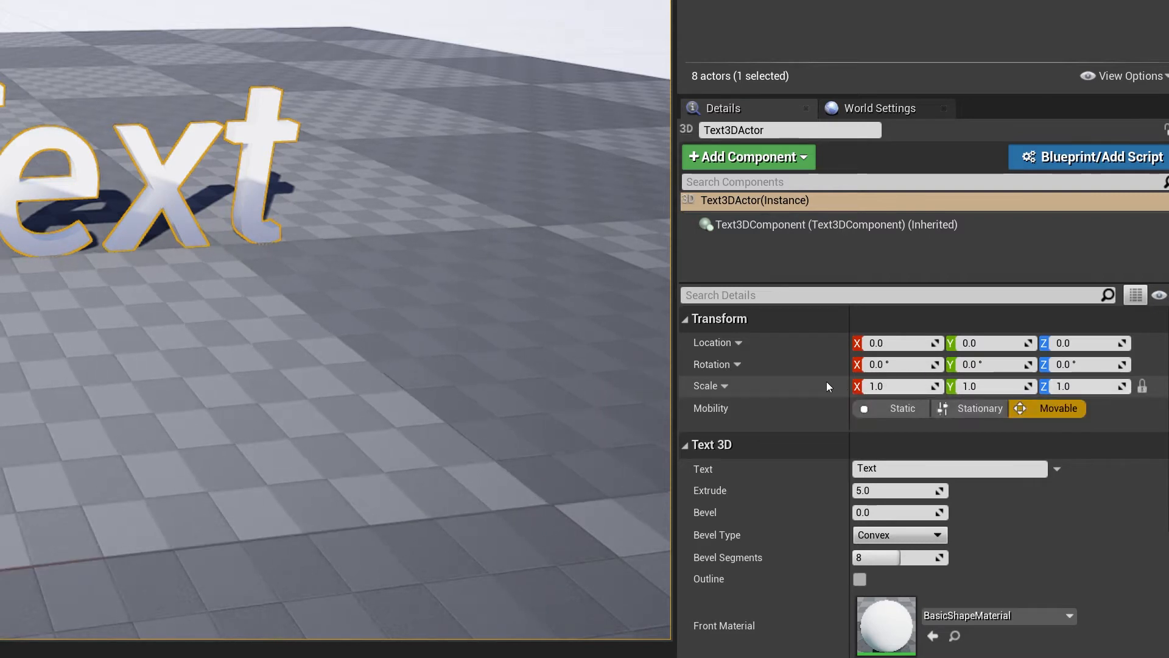
pyautogui.click(1144, 389)
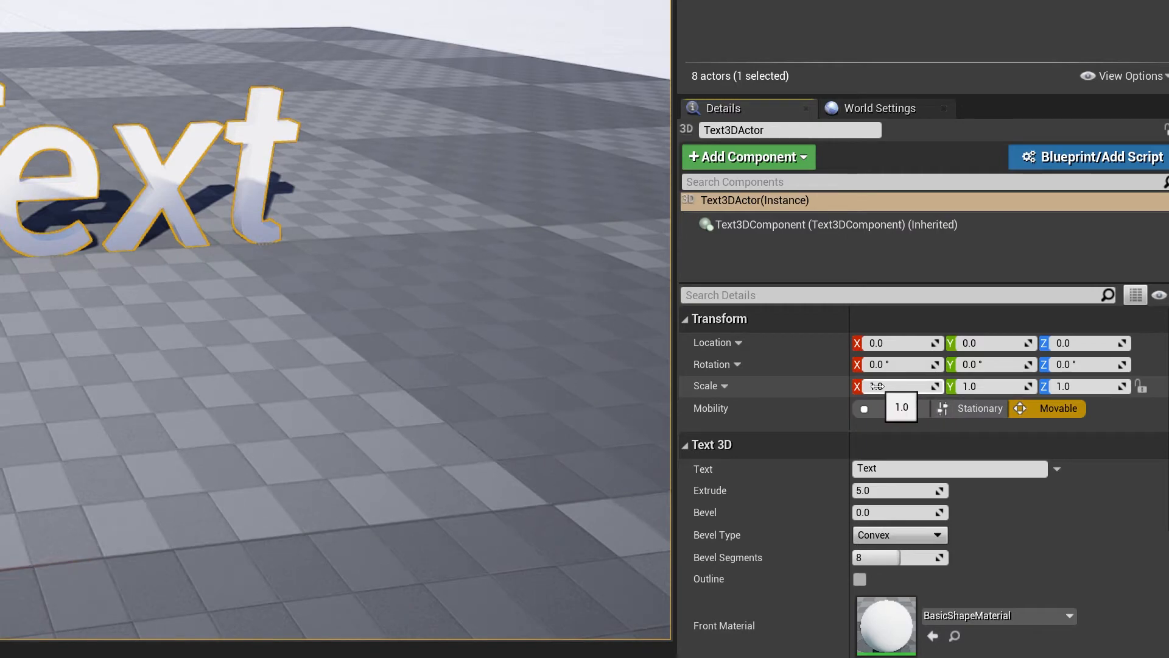
pyautogui.moveTo(877, 386); pyautogui.dragTo(914, 386)
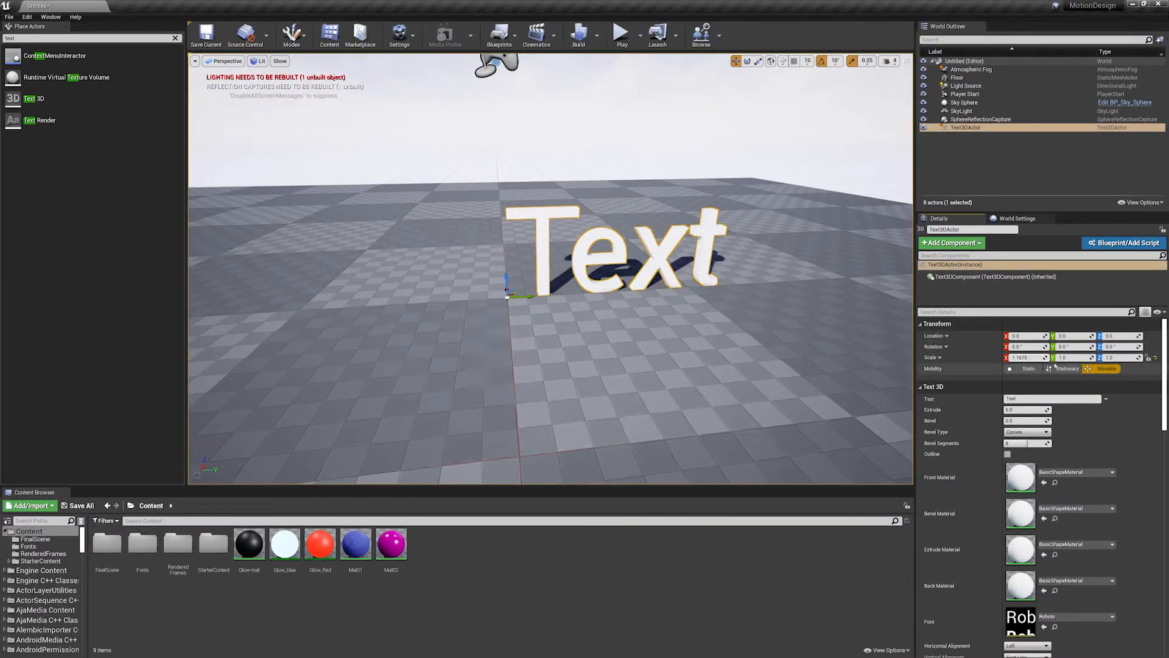
pyautogui.hotkey('ctrl', 'z')
# - Try scaling the 3D text to 3 along X only, undoing the sideways move of the actor
pyautogui.click(1040, 359)
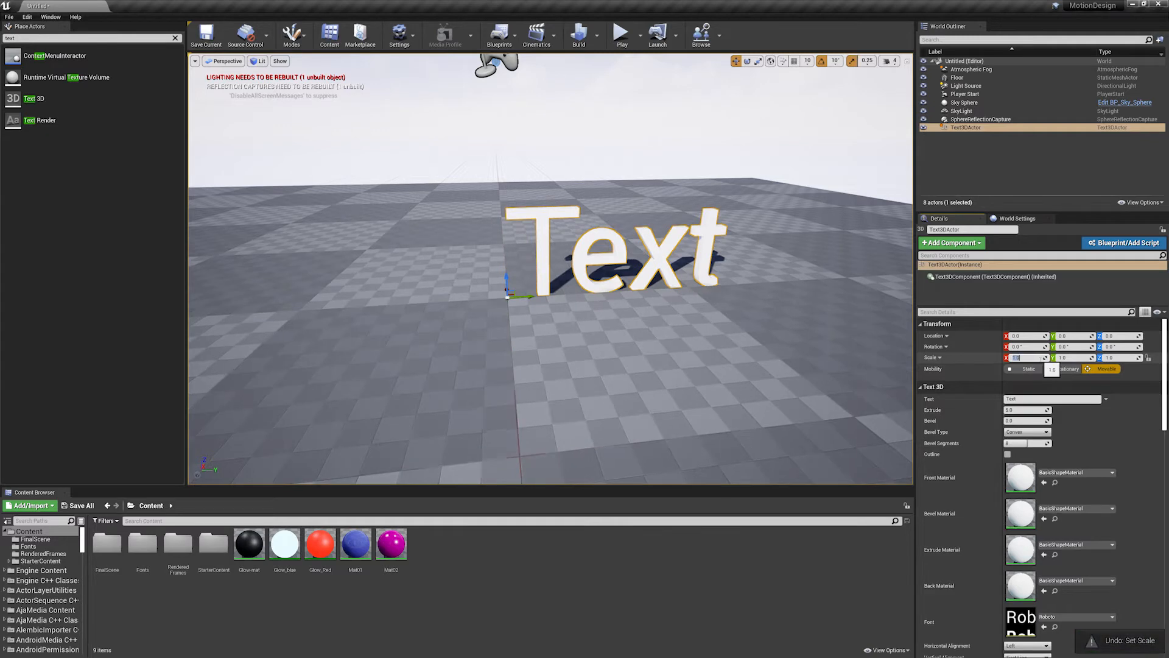
pyautogui.write('3')
pyautogui.press('Return')
pyautogui.keyDown('alt'); pyautogui.moveTo(528, 296); pyautogui.dragTo(696, 290); pyautogui.keyUp('alt')
pyautogui.hotkey('ctrl', 'z')
pyautogui.keyDown('alt'); pyautogui.moveTo(647, 321); pyautogui.dragTo(649, 421); pyautogui.keyUp('alt')
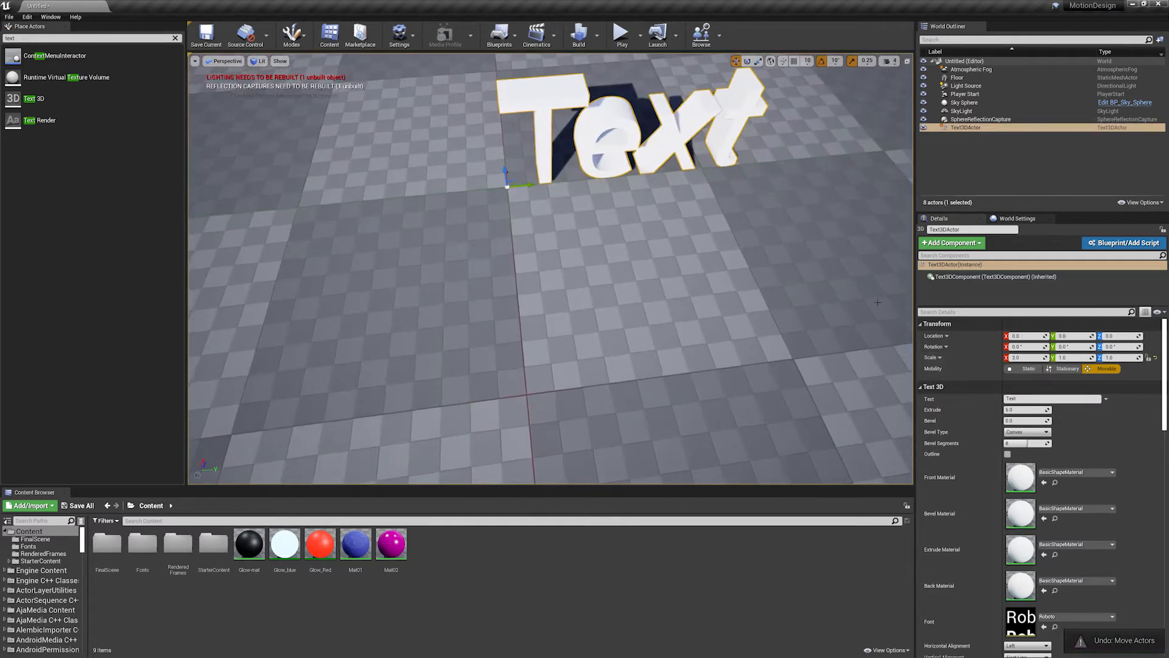
# - Try changing the 3D text's Y scale on its own and undo the separate scale changes
pyautogui.click(1074, 358)
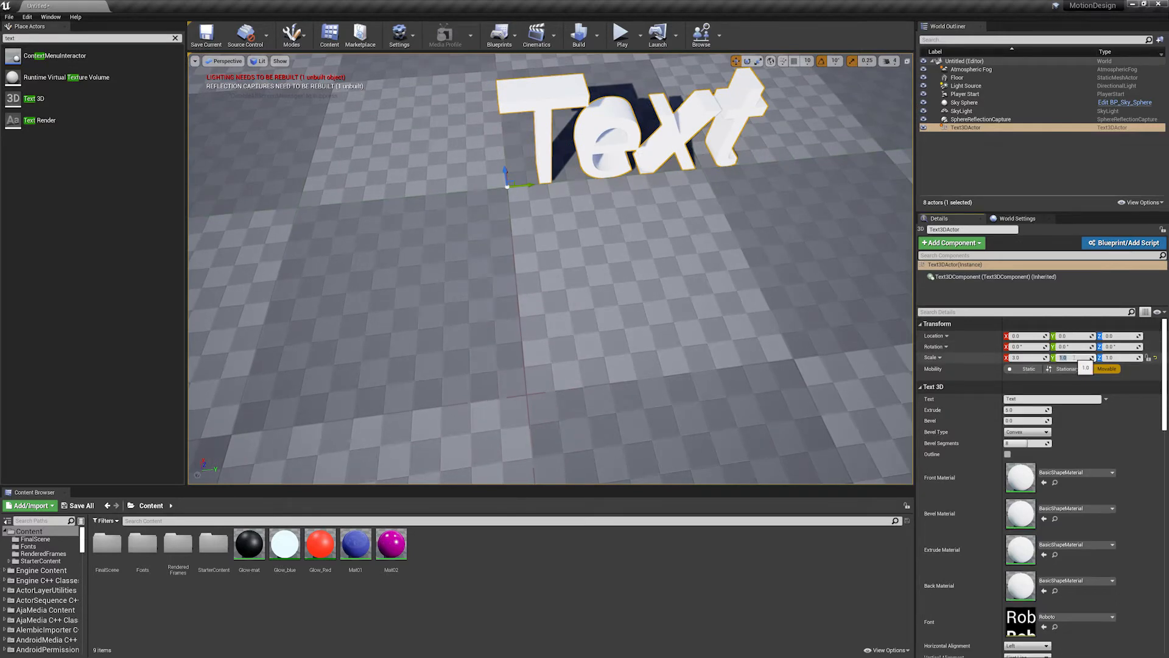
pyautogui.press('Return')
pyautogui.scroll(-5, 604, 207)
pyautogui.keyDown('alt'); pyautogui.moveTo(603, 207); pyautogui.dragTo(603, 107); pyautogui.keyUp('alt')
pyautogui.hotkey('ctrl', 'z')
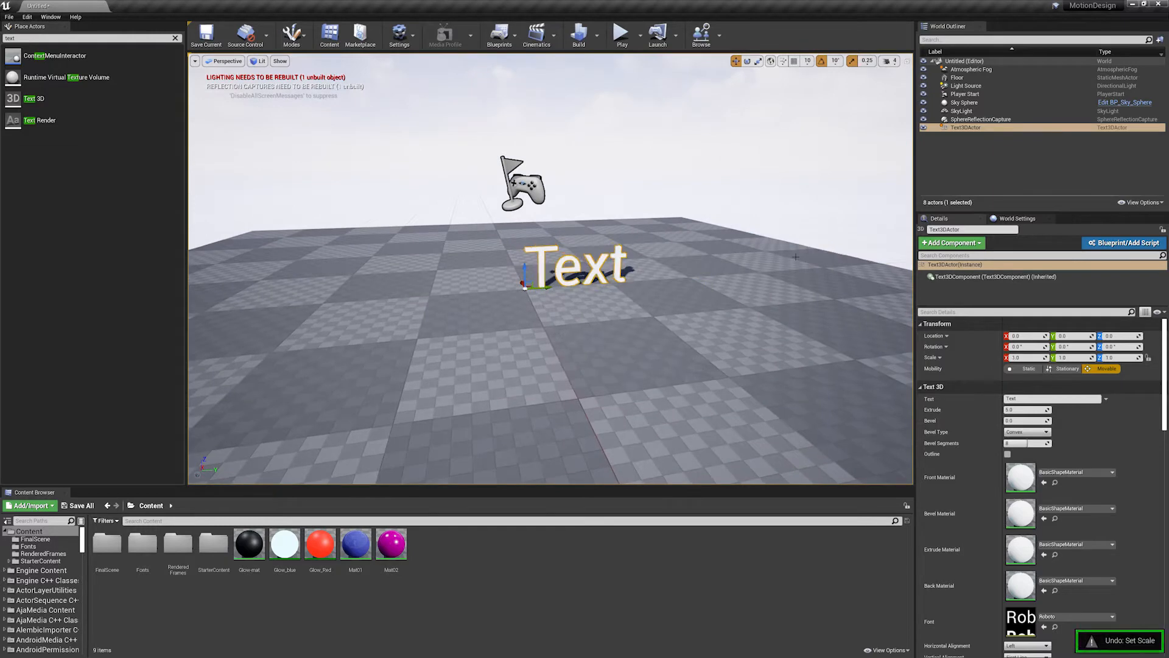
# - Lock the 3D text's scale proportions and scale it uniformly to 3 on all axes
pyautogui.click(1148, 358)
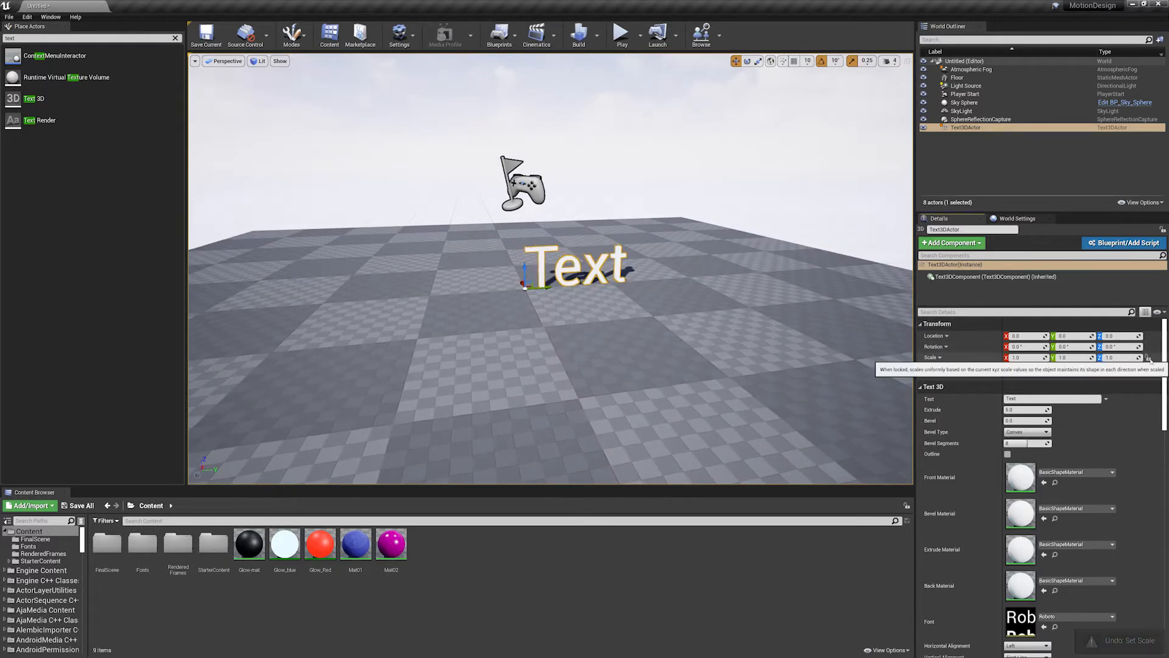
pyautogui.press('f')
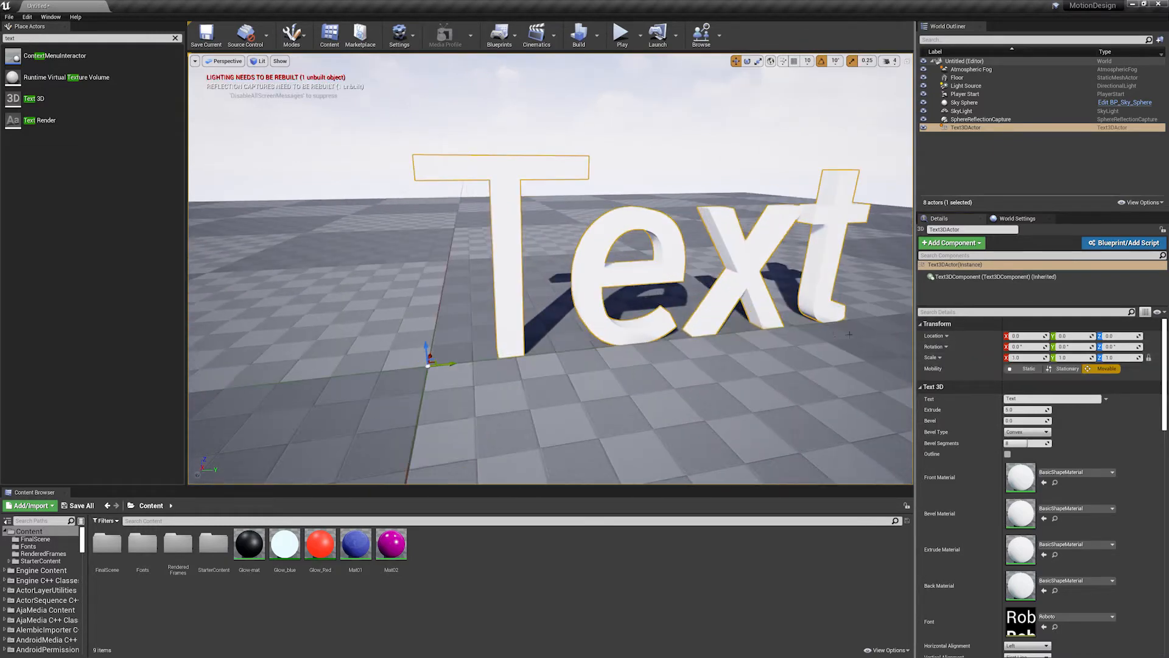
pyautogui.click(1030, 358)
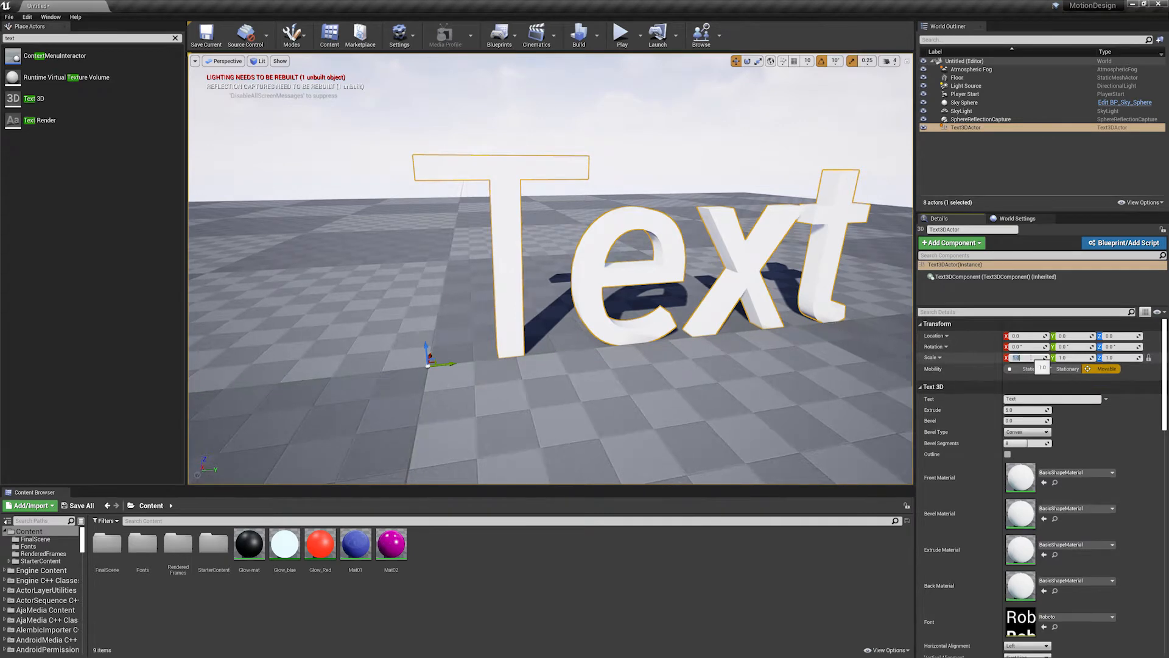
pyautogui.write('3')
pyautogui.press('Return')
pyautogui.press('f')
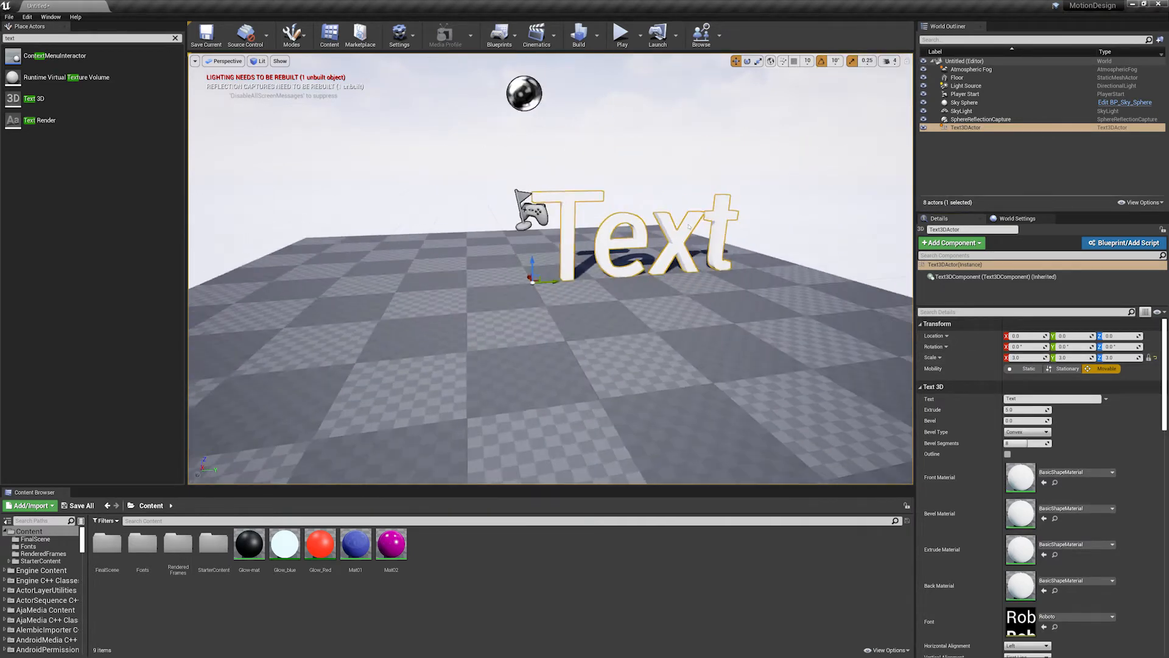
# - Move the enlarged 3D text along the Y axis to about -211
pyautogui.moveTo(552, 277); pyautogui.dragTo(431, 317)
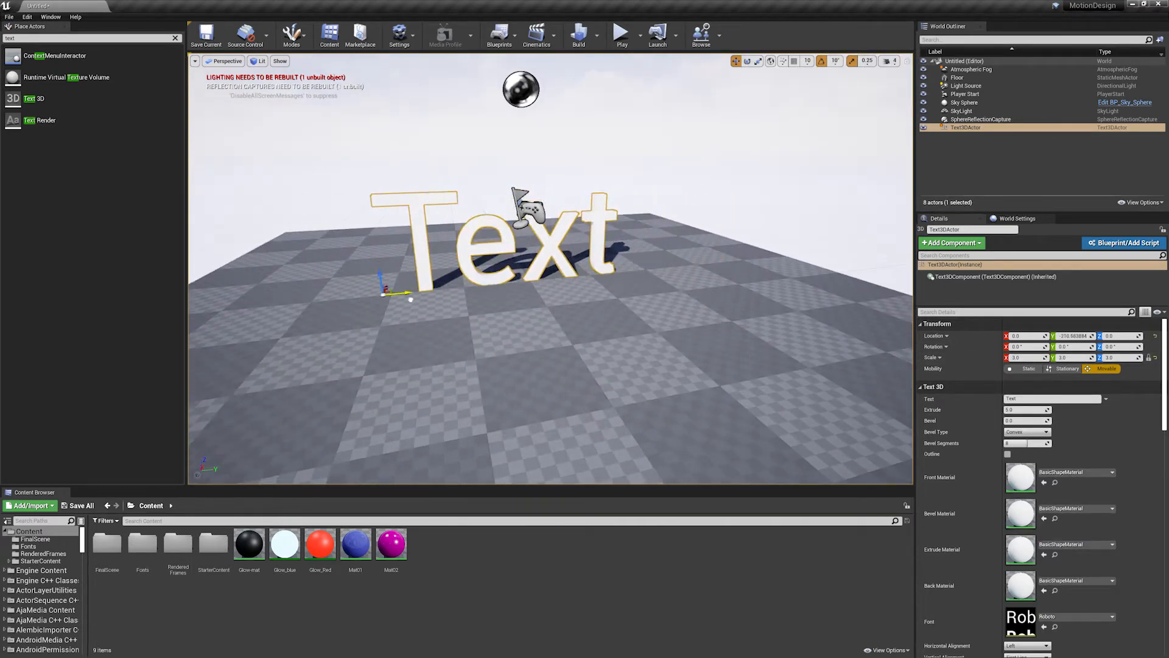
pyautogui.press('f')
pyautogui.moveTo(431, 317)
pyautogui.mouseDown(button='right')
pyautogui.moveTo(426, 307)
pyautogui.moveTo(429, 318)
pyautogui.mouseUp(button='right')
pyautogui.moveTo(630, 324); pyautogui.dragTo(630, 323, button='right')
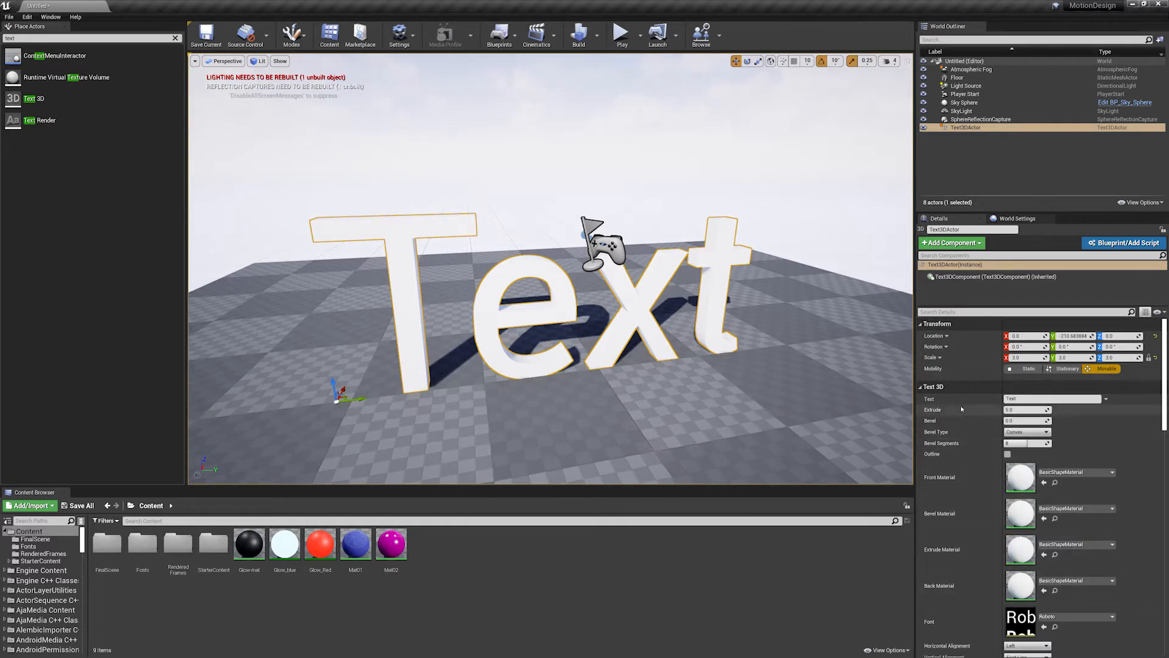
# - Change the 3D text's wording to DESIGN and shift it farther in the negative Y direction to centre it over the floor
pyautogui.click(1036, 398)
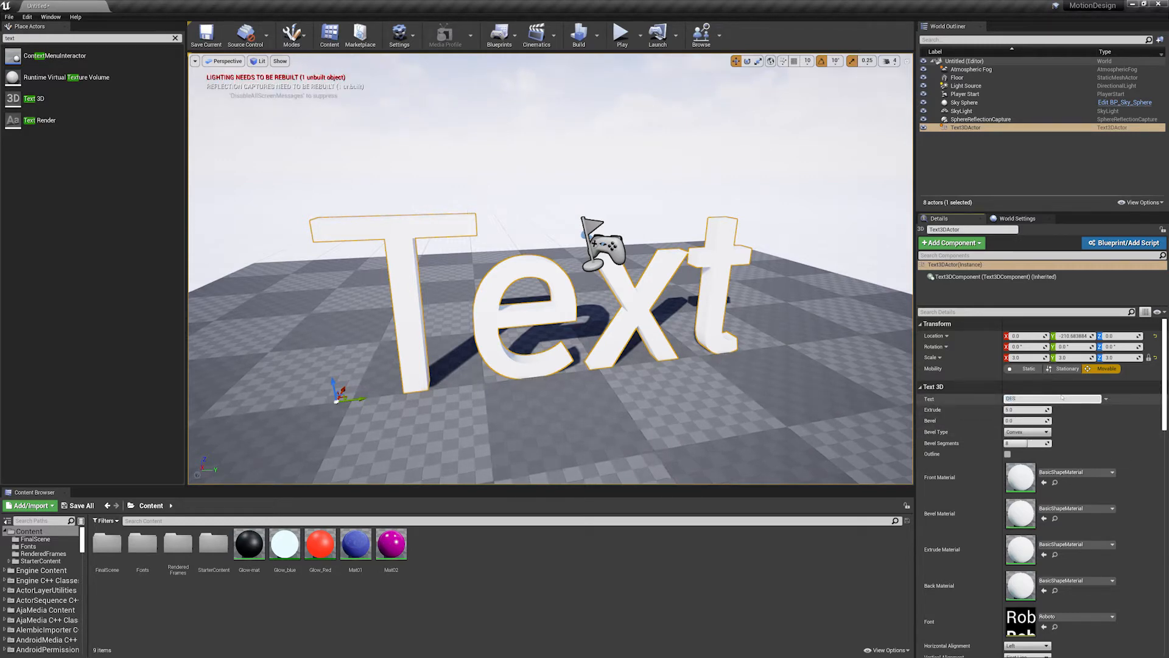
pyautogui.press('Return')
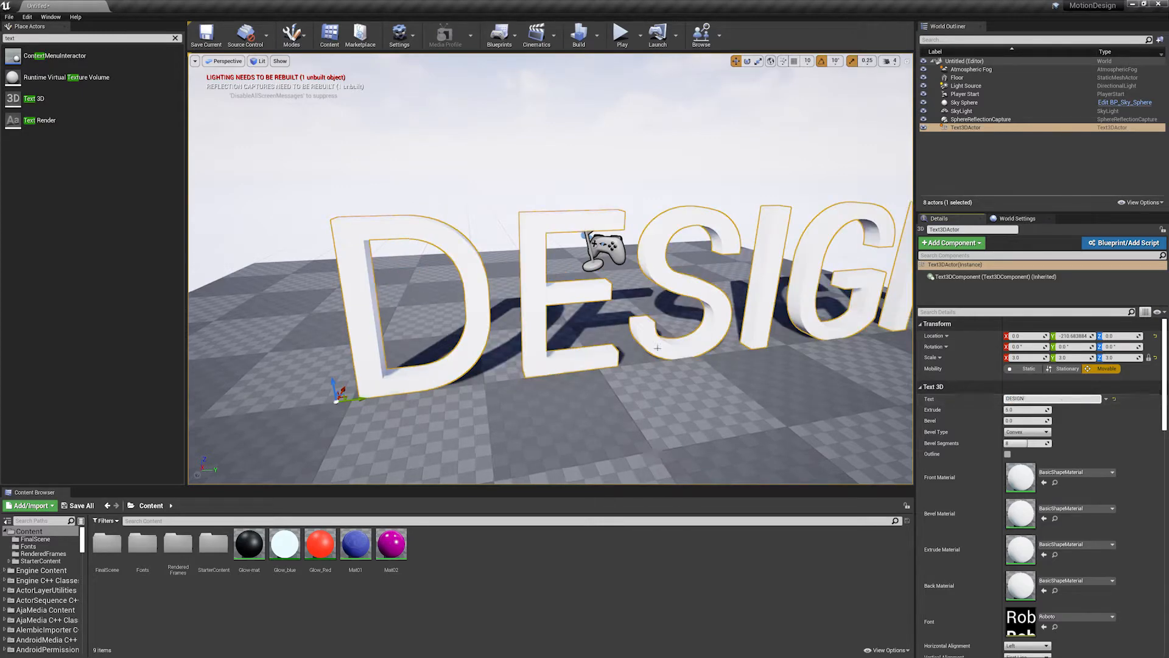
pyautogui.moveTo(364, 398); pyautogui.dragTo(402, 390)
pyautogui.moveTo(550, 341); pyautogui.dragTo(548, 334, button='right')
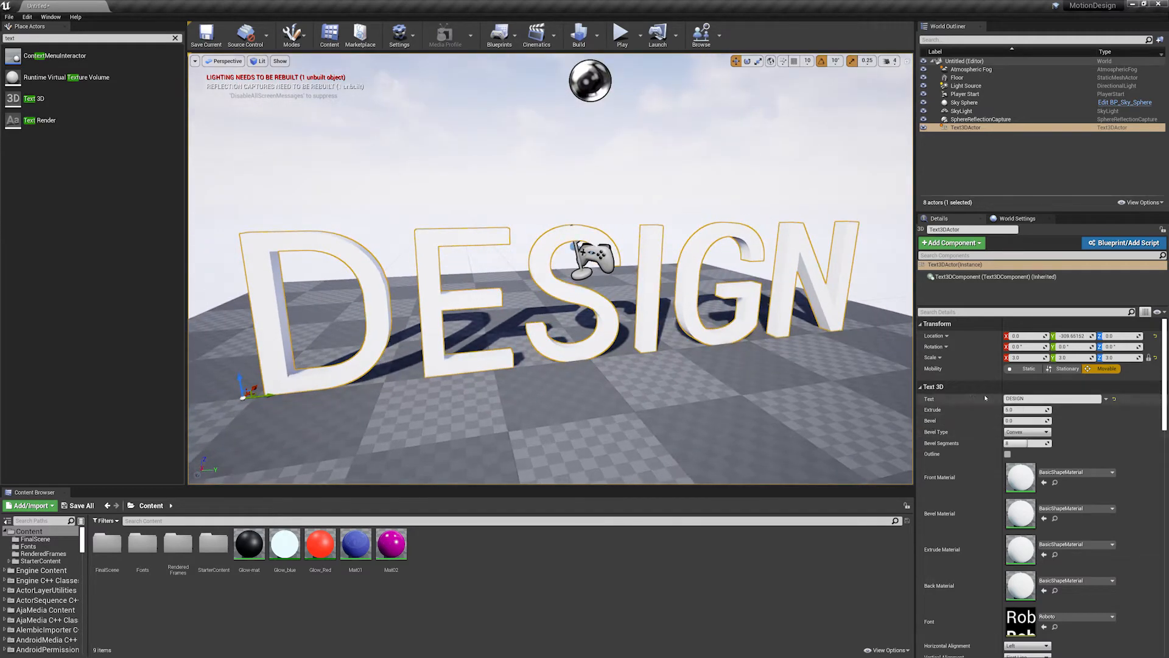
pyautogui.keyDown('alt'); pyautogui.moveTo(719, 353); pyautogui.dragTo(837, 390); pyautogui.keyUp('alt')
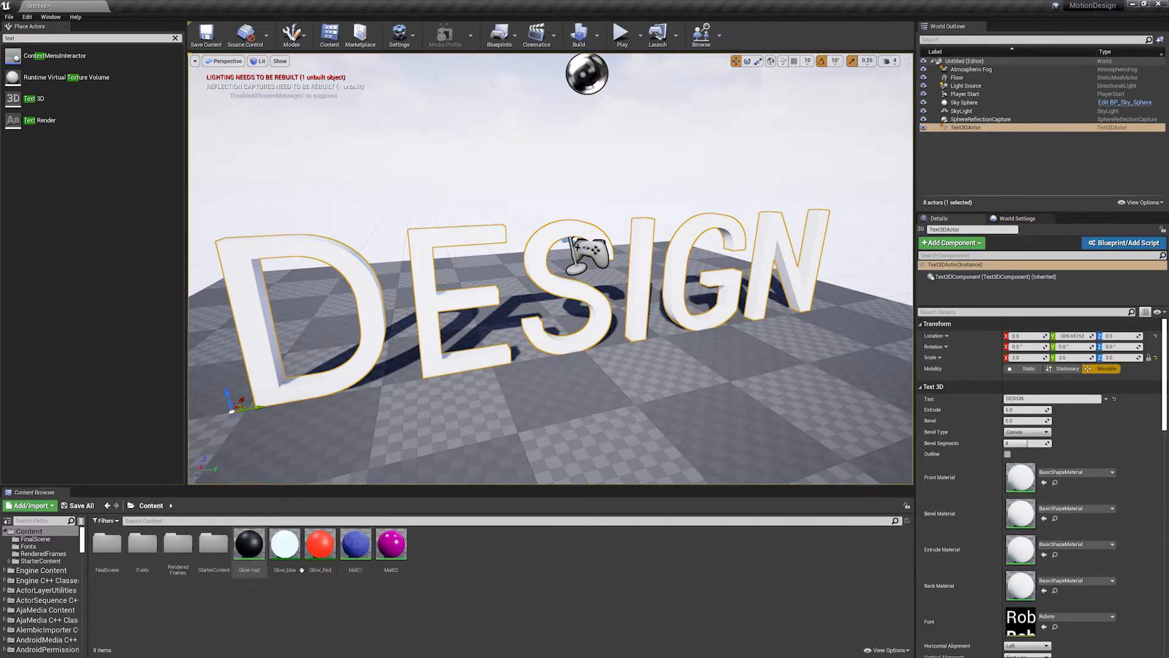
# - Create a material named newMat in the Content folder and open it for editing
pyautogui.rightClick(461, 551)
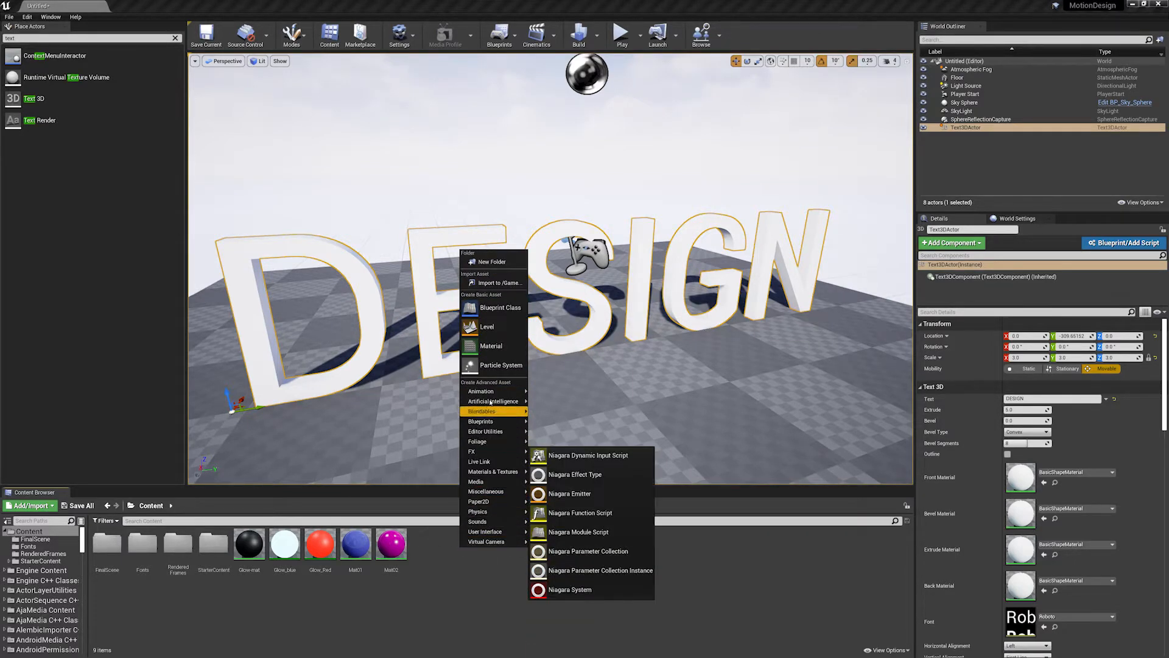
pyautogui.click(491, 345)
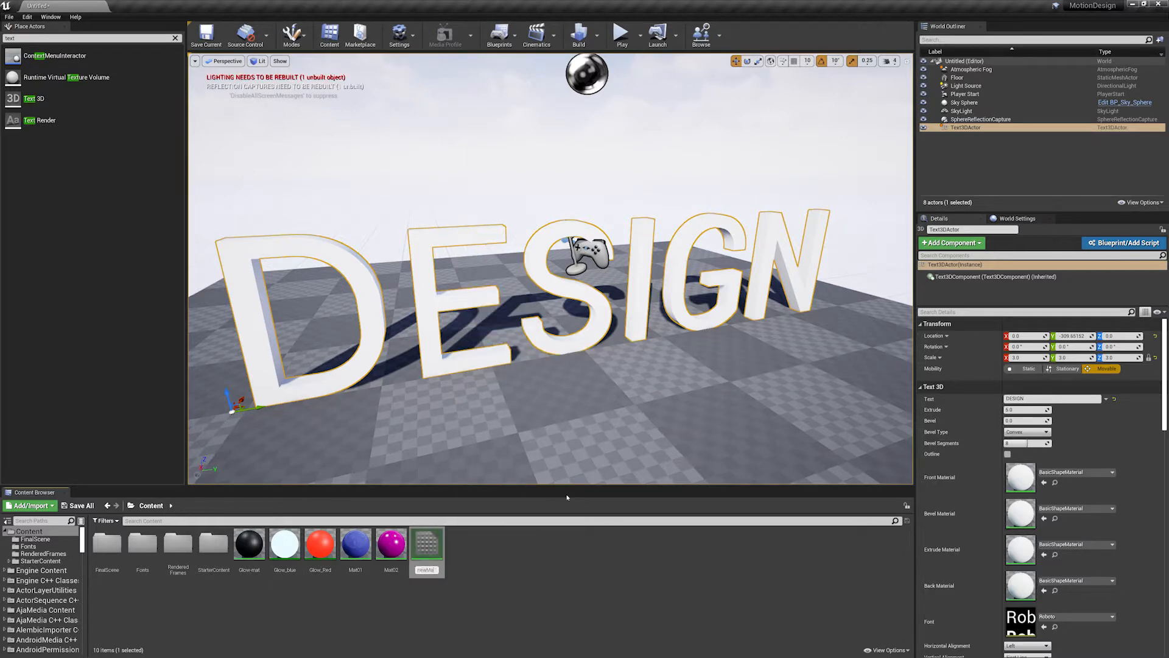
pyautogui.press('Return')
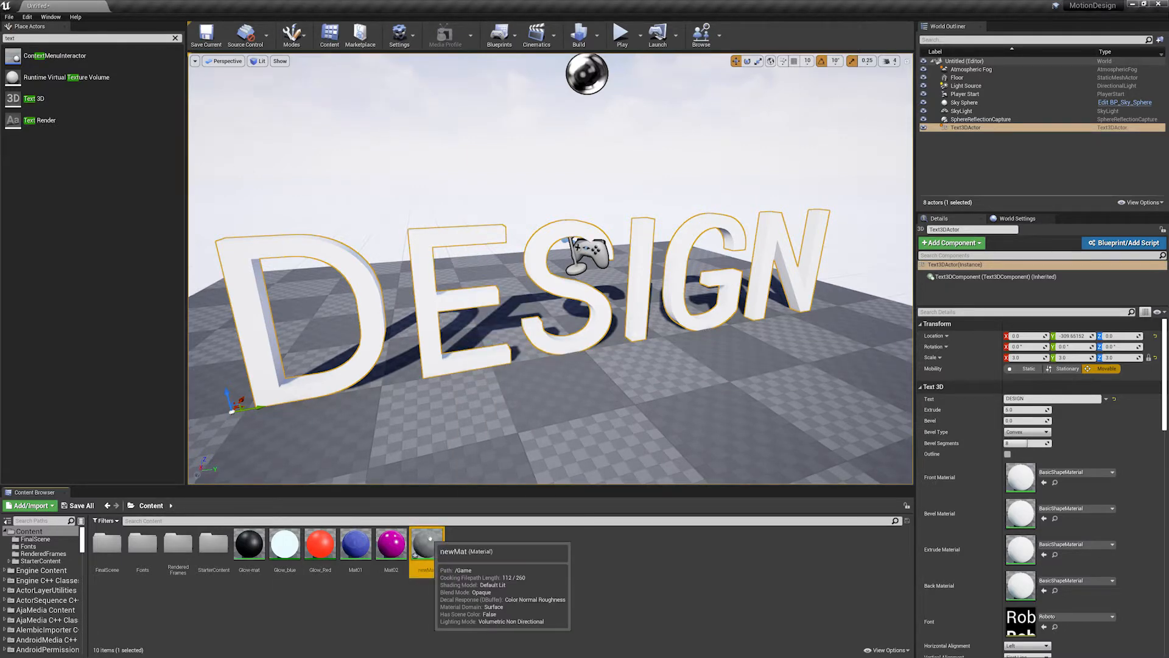
pyautogui.doubleClick(427, 545)
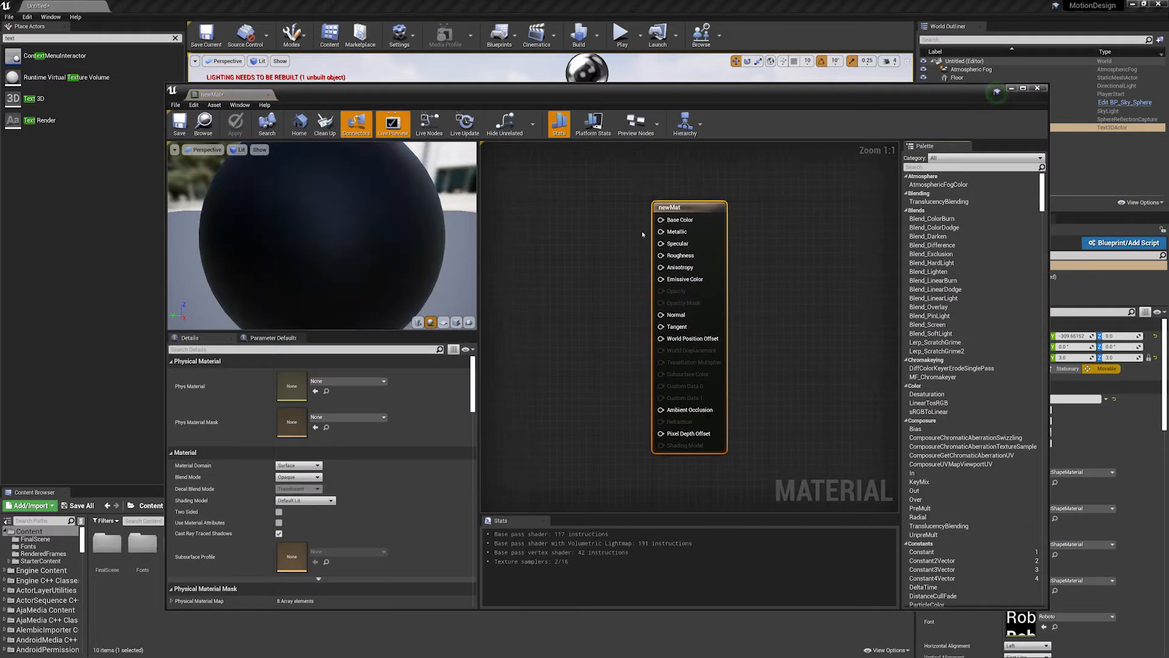
pyautogui.moveTo(688, 208); pyautogui.dragTo(710, 208)
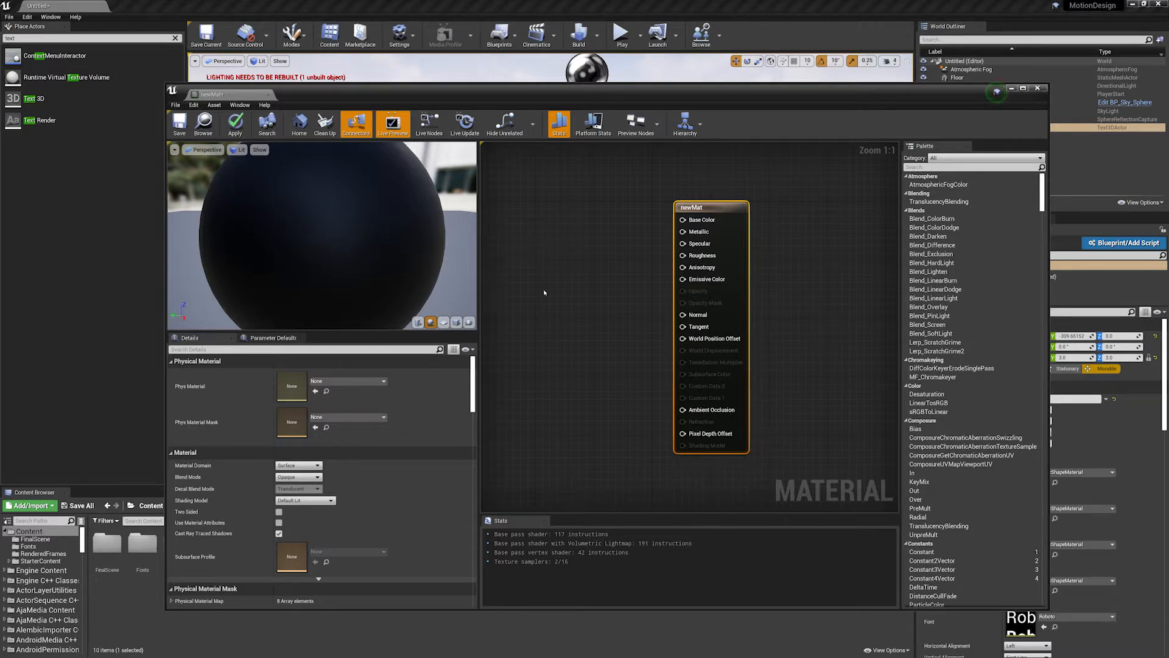
# - Add a three-value constant colour node, set it to yellow (1, 0.841, 0) and connect it to newMat's Base Color
pyautogui.click(544, 250)
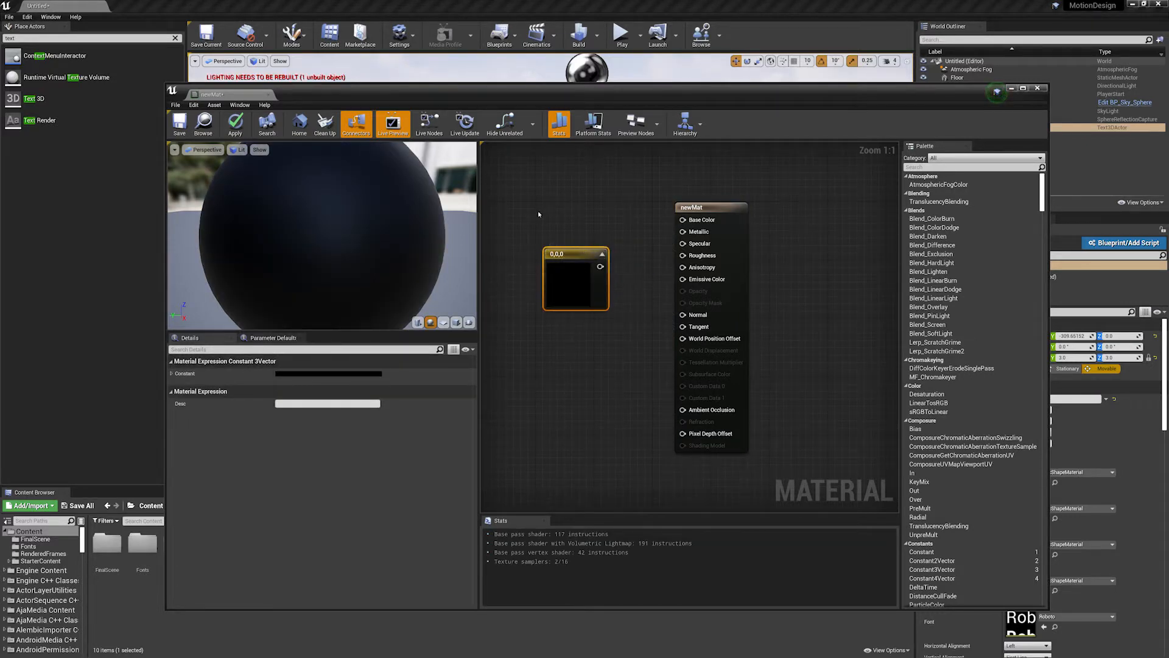
pyautogui.click(313, 374)
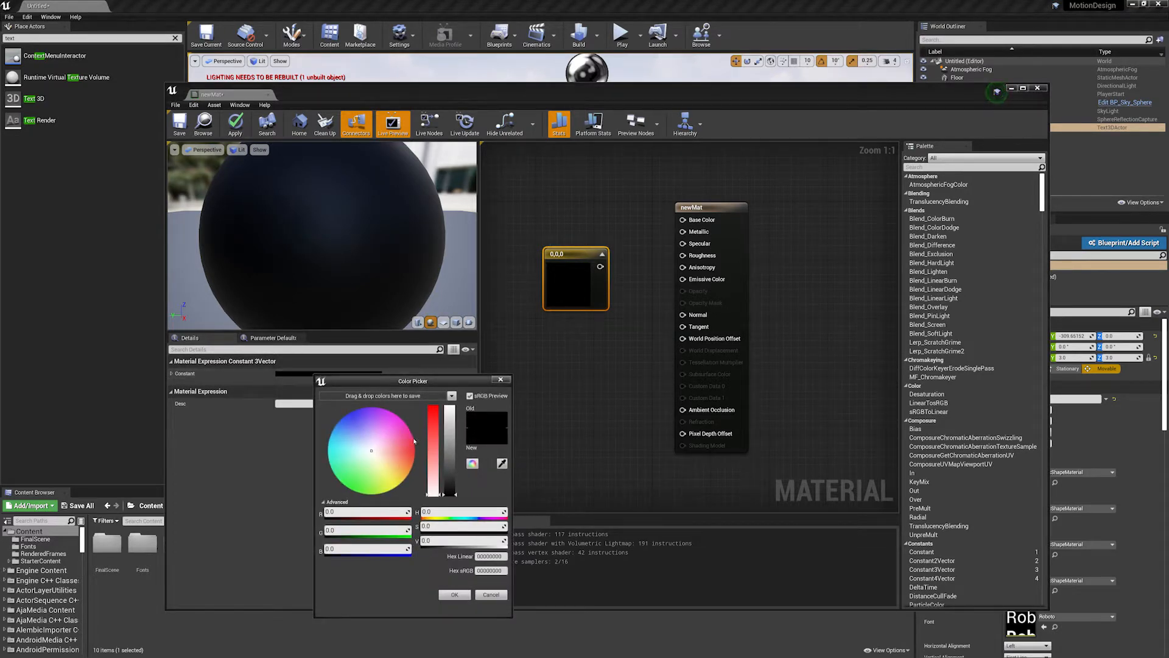
pyautogui.moveTo(383, 457); pyautogui.dragTo(450, 407)
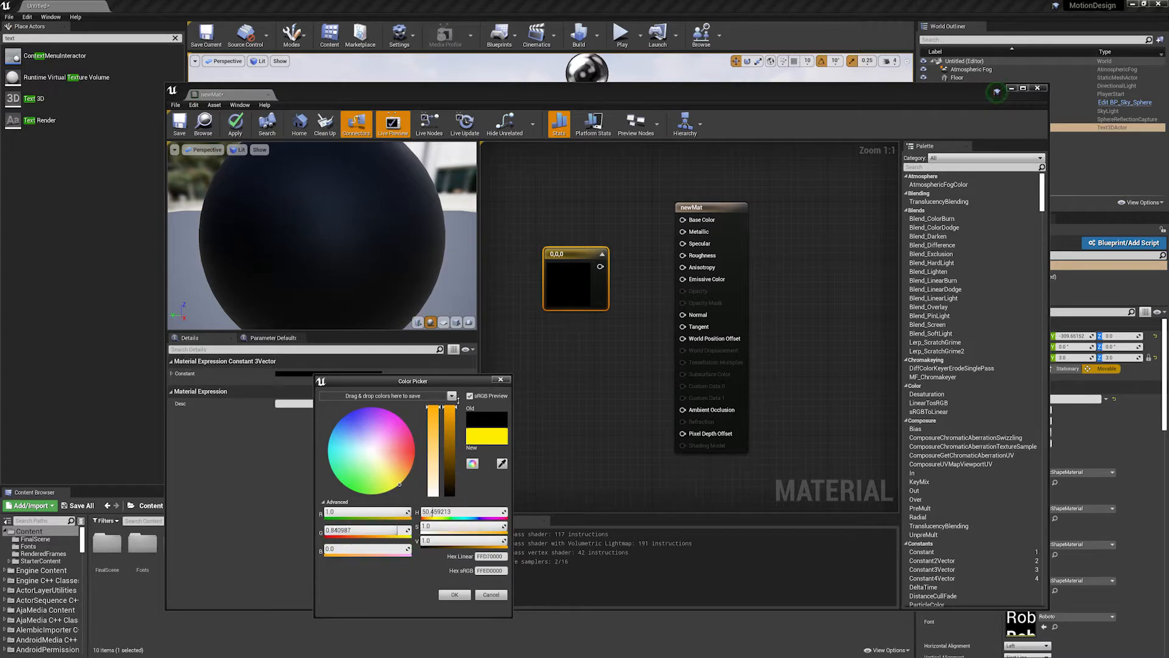
pyautogui.click(454, 594)
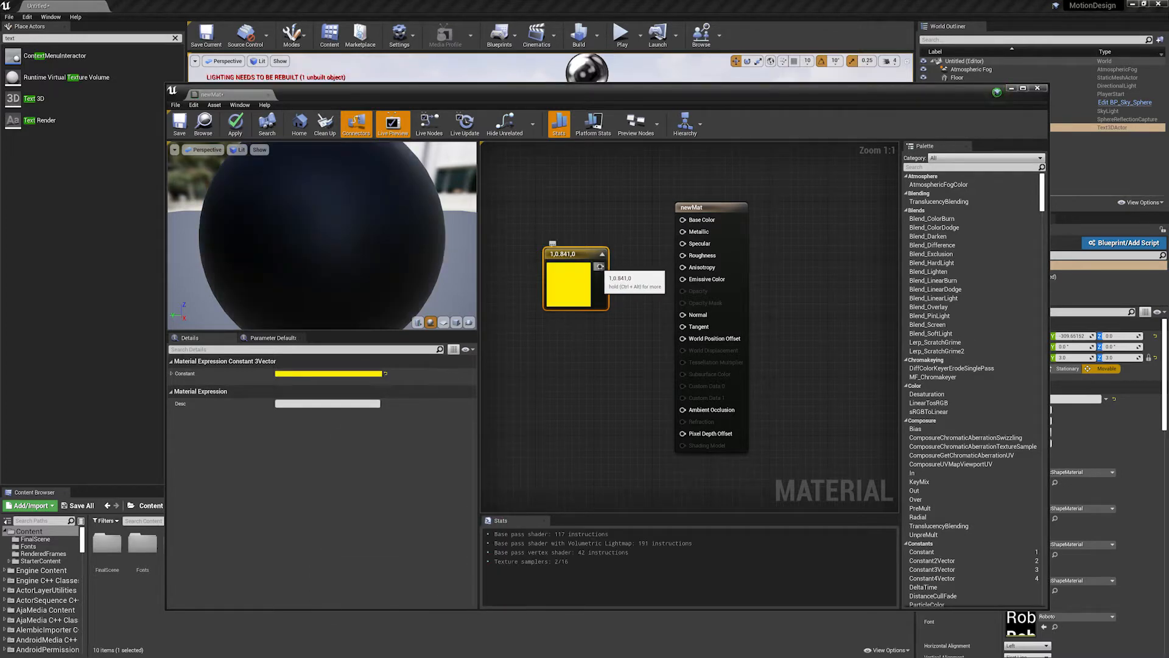
pyautogui.moveTo(600, 266); pyautogui.dragTo(684, 220)
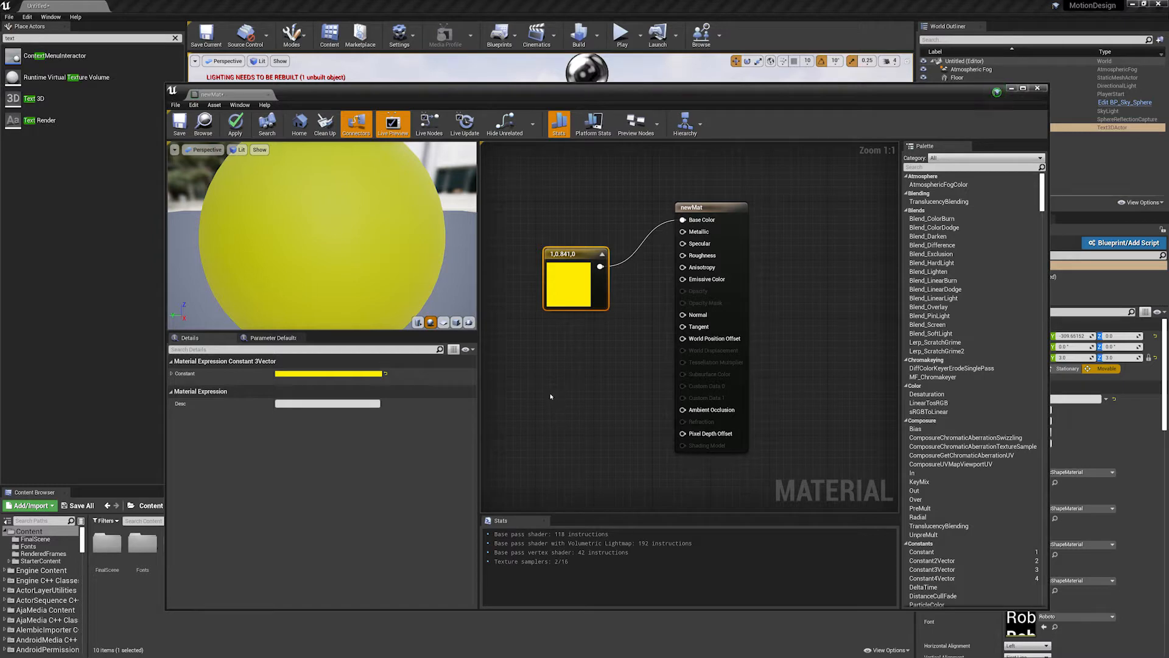
# - Add a single-value Constant node to the material graph and connect it to newMat's Roughness
pyautogui.click(530, 370)
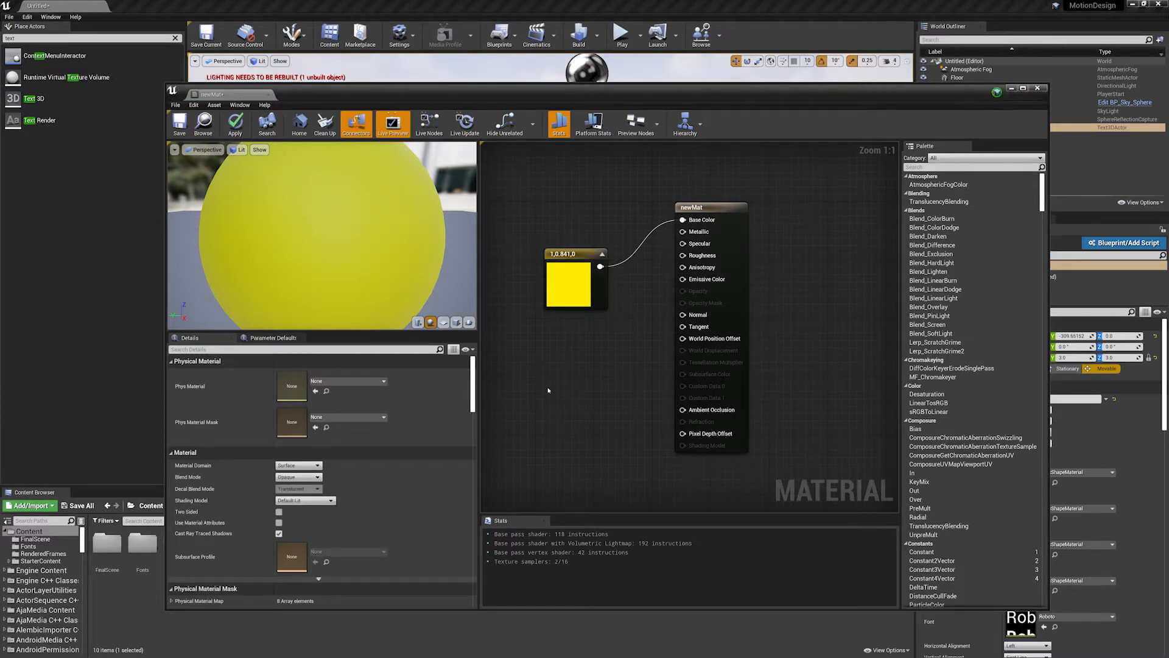
pyautogui.click(543, 368)
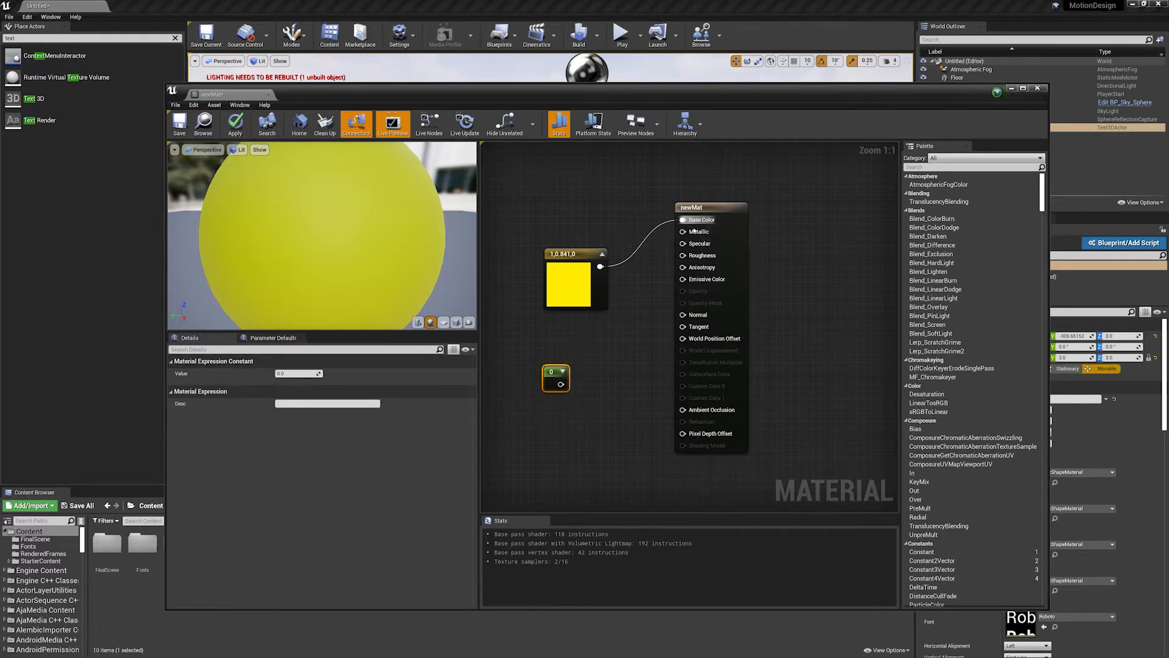
pyautogui.moveTo(560, 385); pyautogui.dragTo(698, 251)
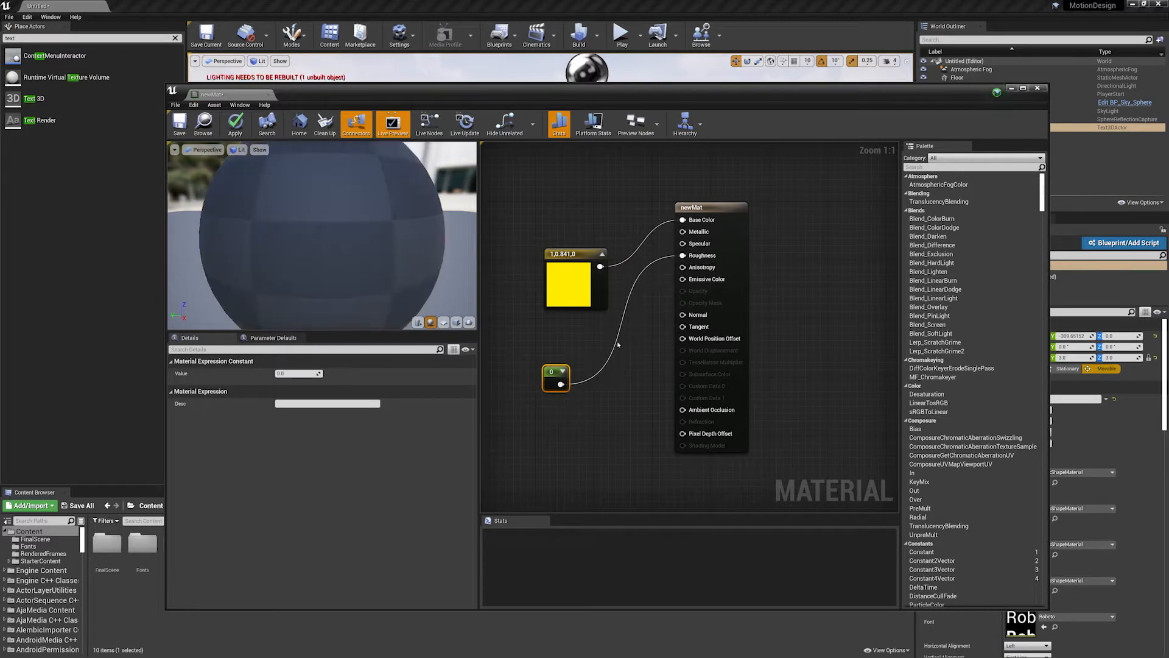
pyautogui.moveTo(369, 245); pyautogui.dragTo(385, 200)
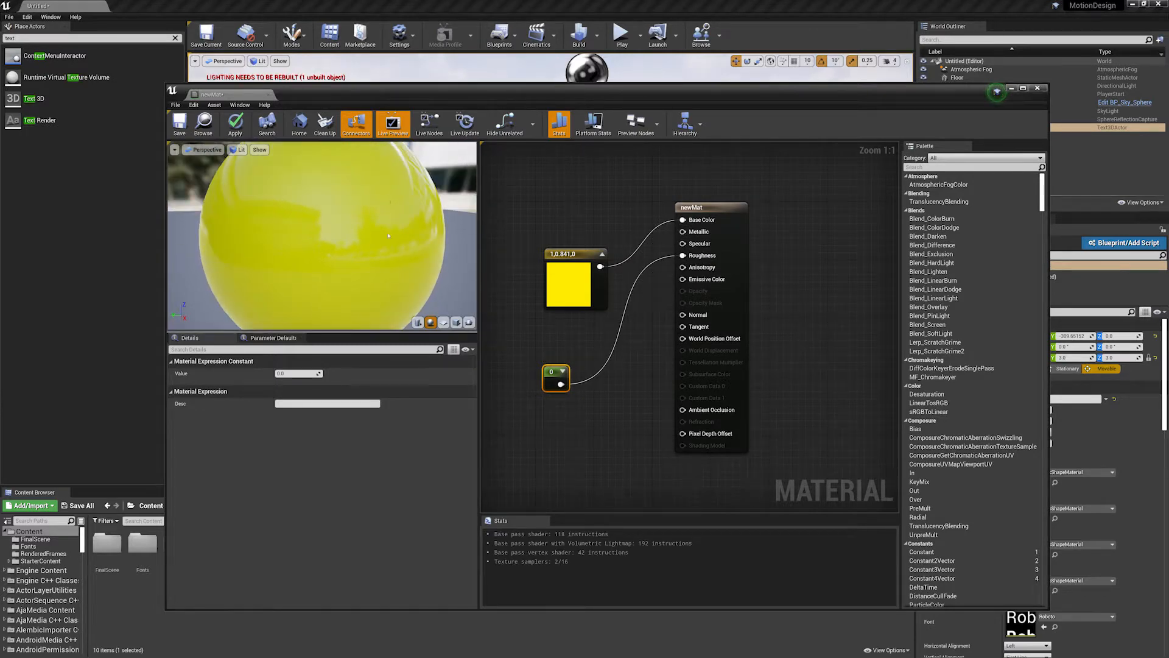
# - Try a value of 0.2 for the roughness constant and return it to 0
pyautogui.click(296, 373)
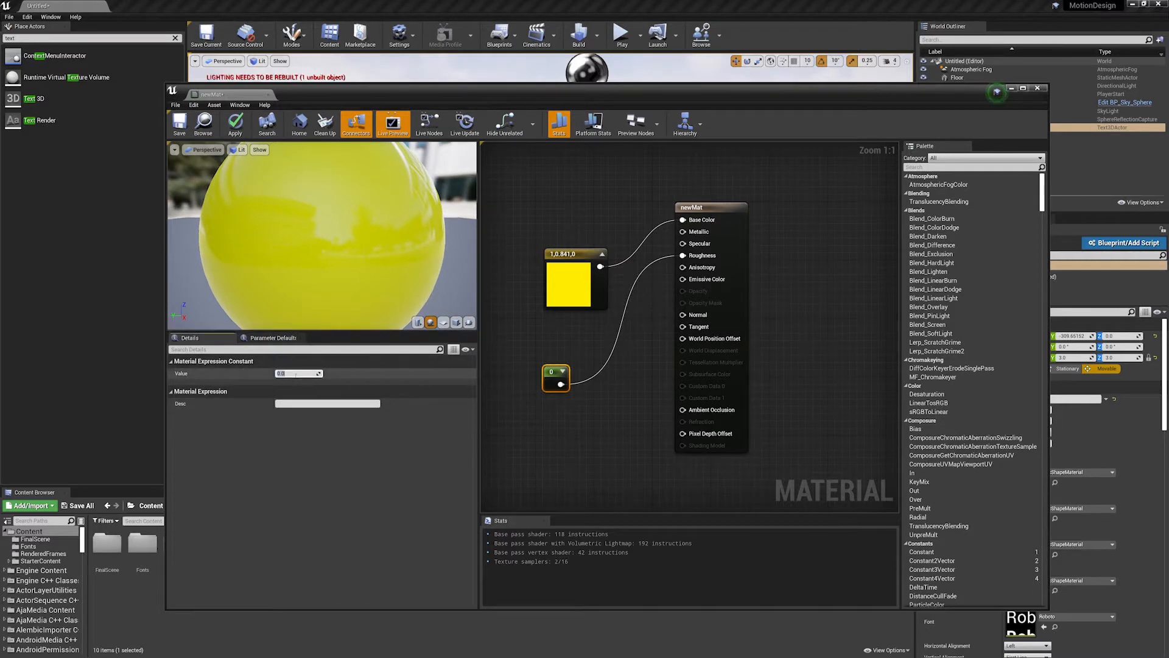
pyautogui.write('0.2')
pyautogui.press('Return')
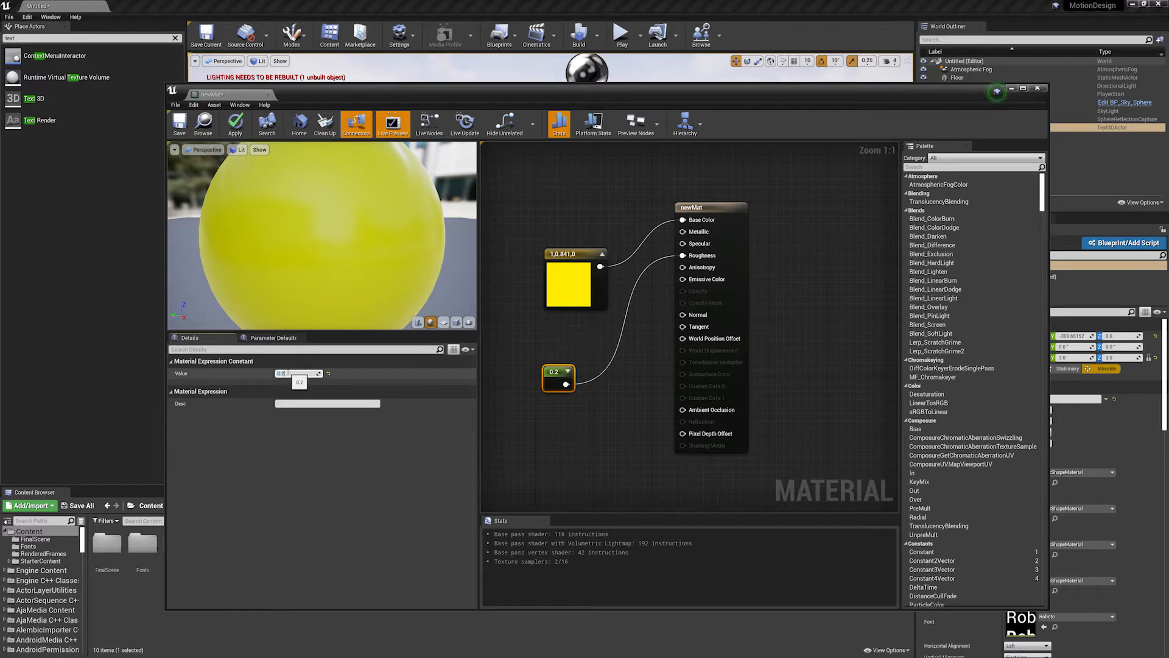
pyautogui.write('0')
pyautogui.press('Return')
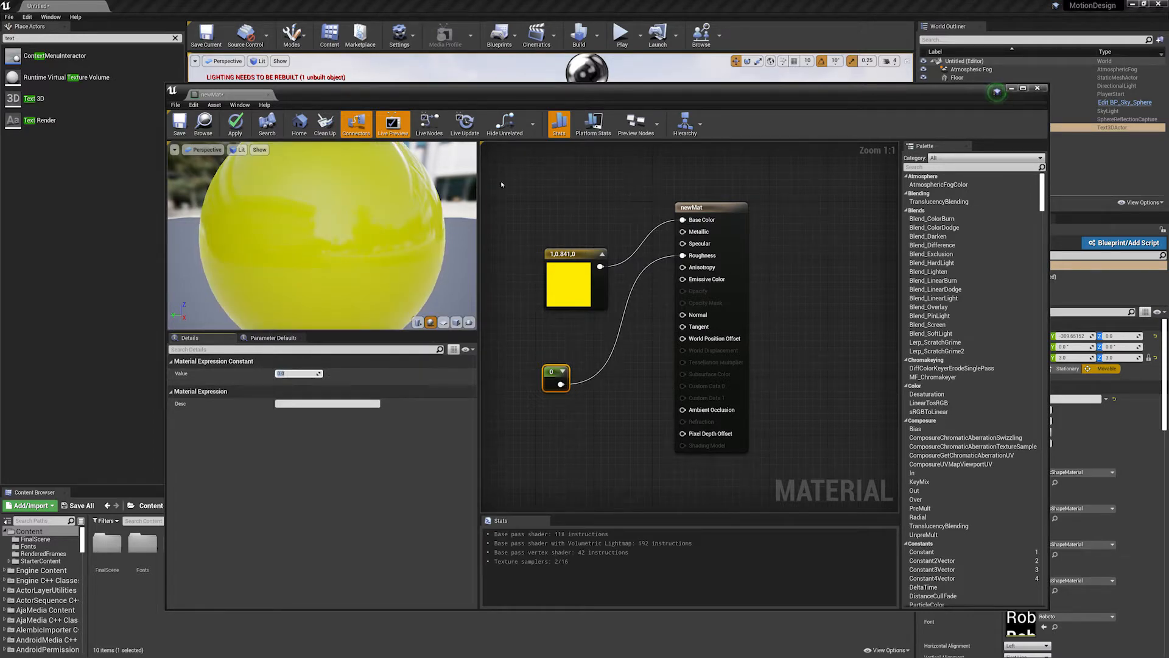
# - Close newMat without applying its changes and delete the material from the Content folder
pyautogui.click(1038, 88)
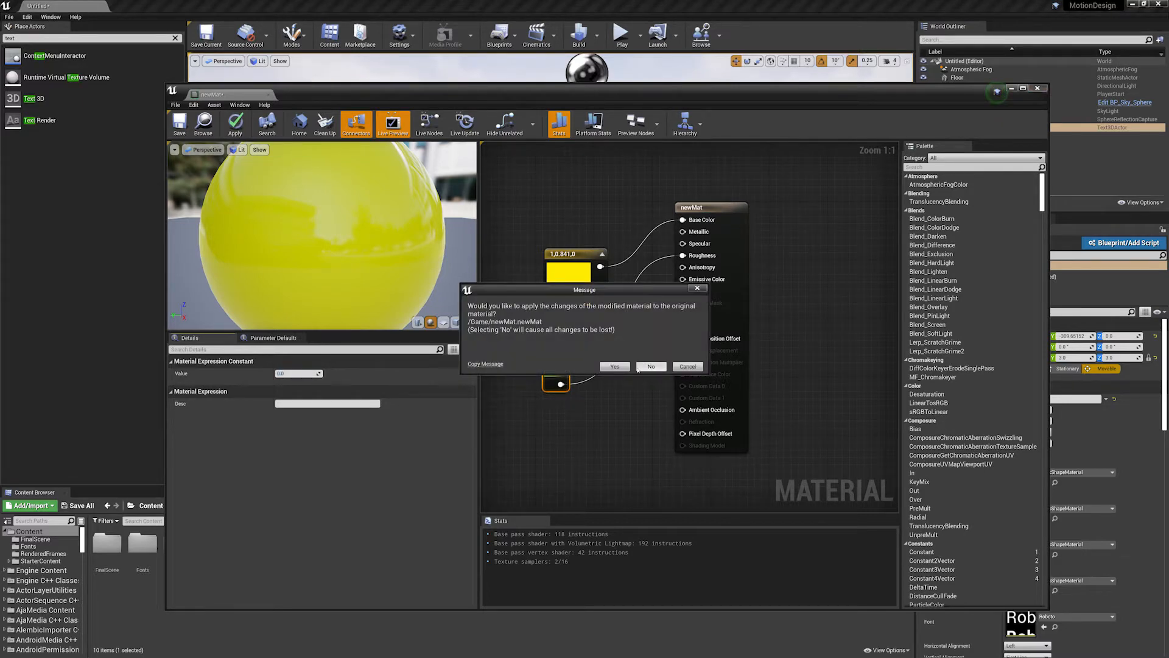
pyautogui.click(638, 369)
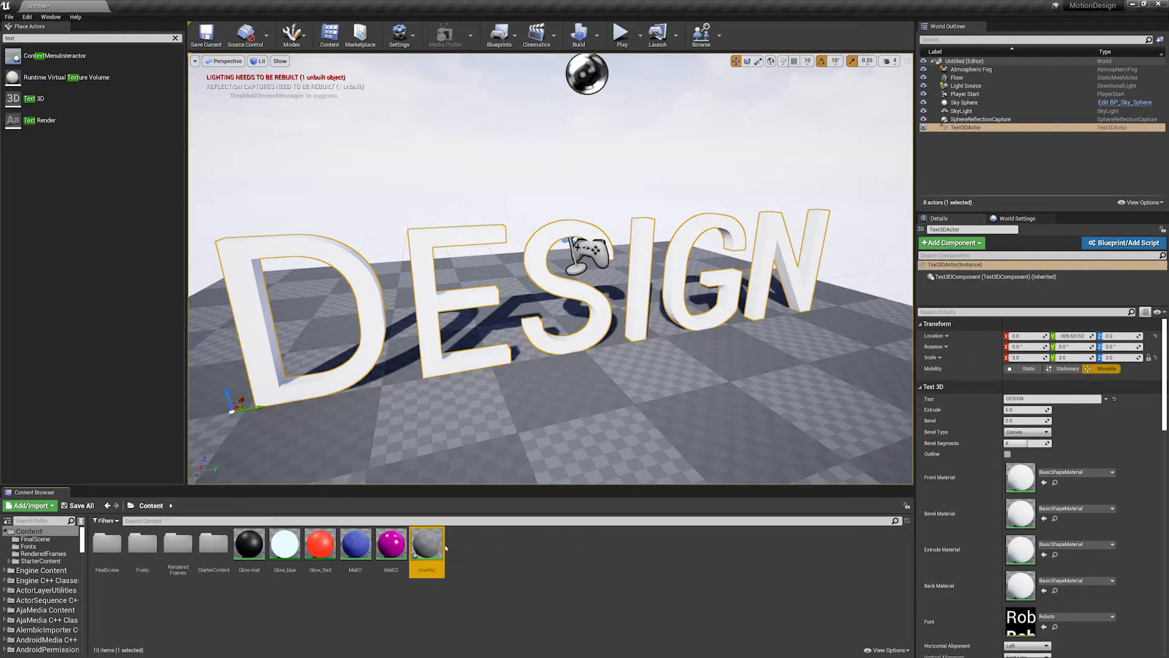
pyautogui.press('Delete')
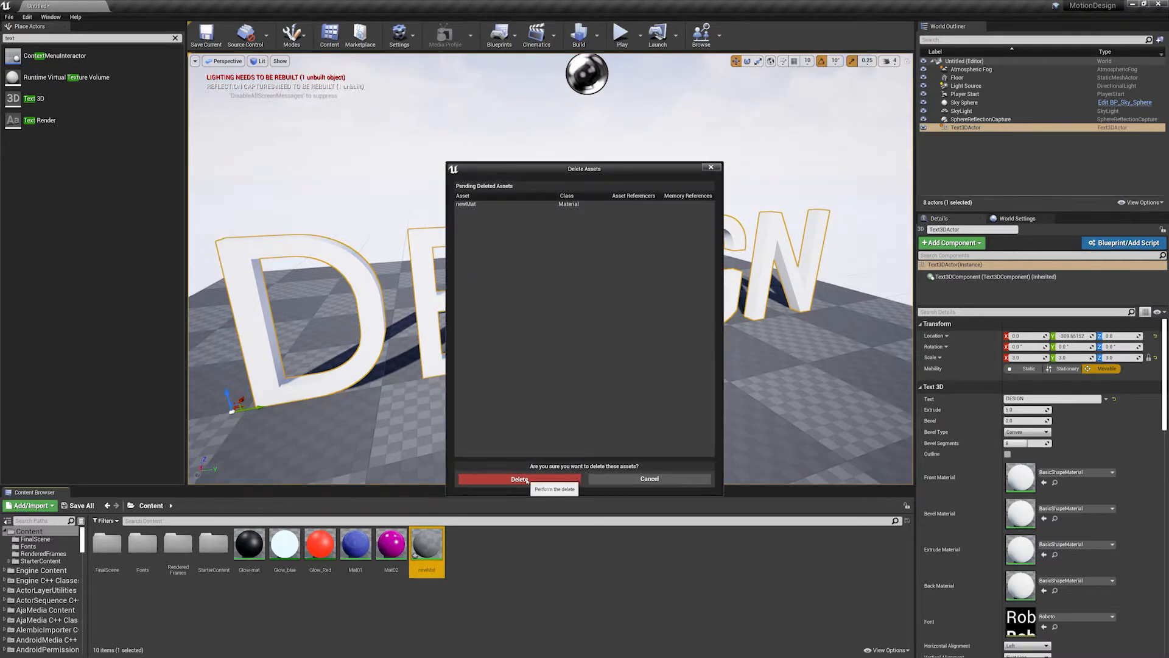
pyautogui.click(520, 479)
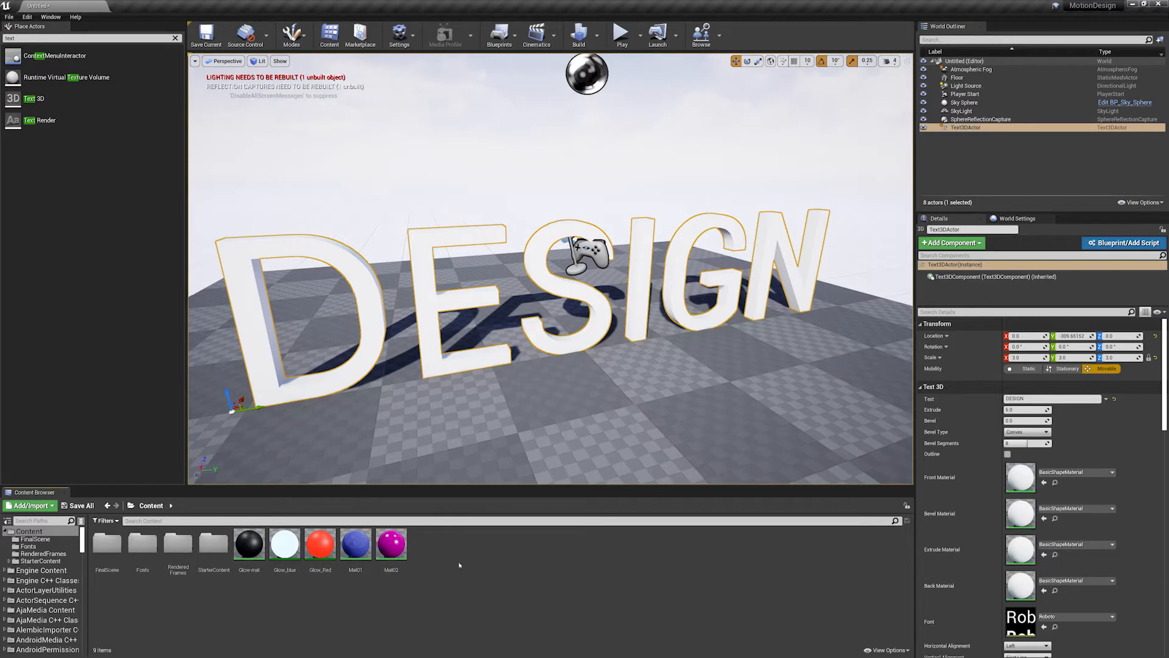
# - Assign Mat01 as the 3D text's front material and Mat02 as its bevel material
pyautogui.moveTo(355, 544); pyautogui.dragTo(1019, 474)
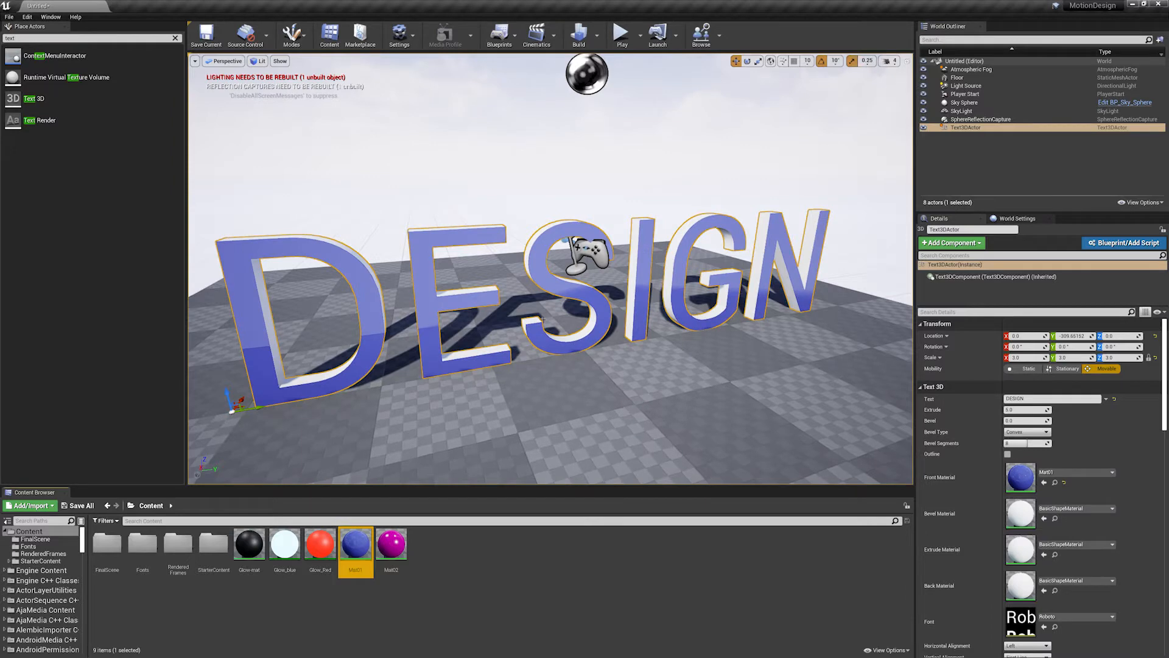
pyautogui.scroll(5, 542, 318)
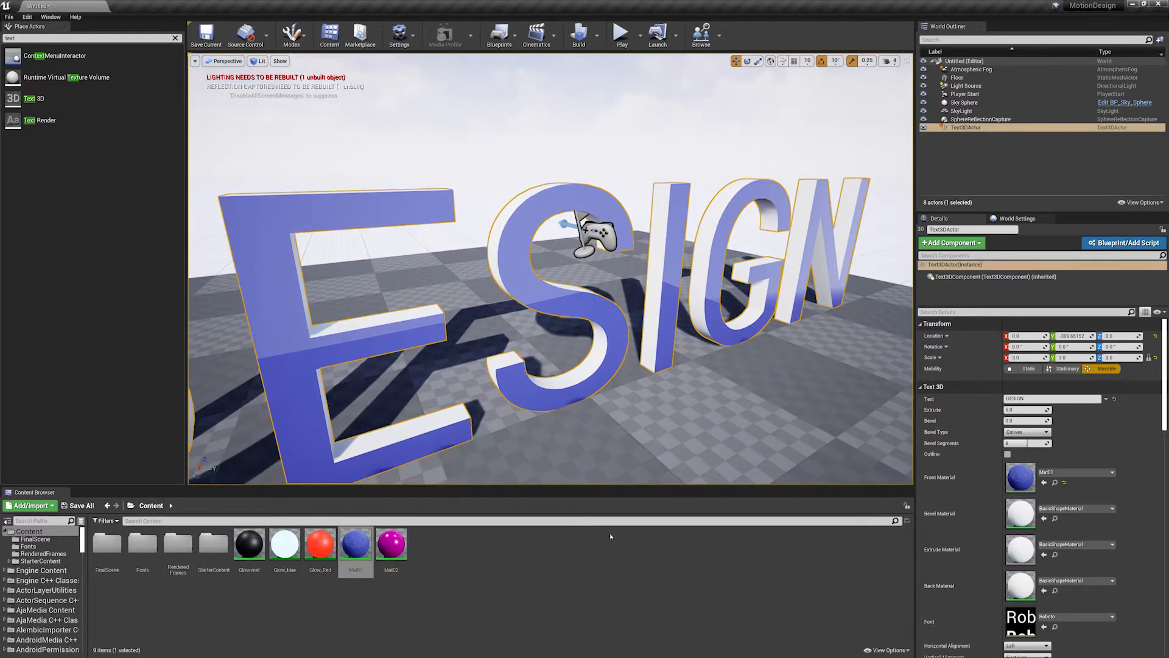
pyautogui.moveTo(391, 544); pyautogui.dragTo(1026, 515)
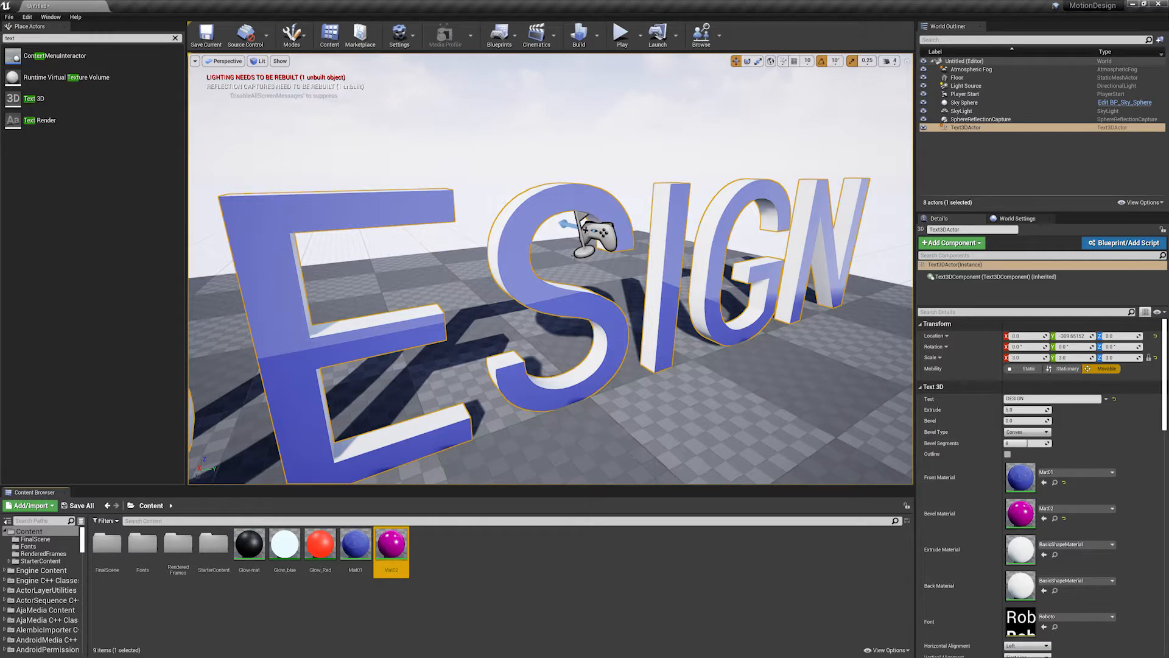
# - Set the DESIGN text's extrude depth to 20
pyautogui.moveTo(836, 352)
pyautogui.keyDown('alt'); pyautogui.mouseDown(button='right')
pyautogui.moveTo(749, 353)
pyautogui.moveTo(837, 353)
pyautogui.mouseUp(button='right'); pyautogui.keyUp('alt')
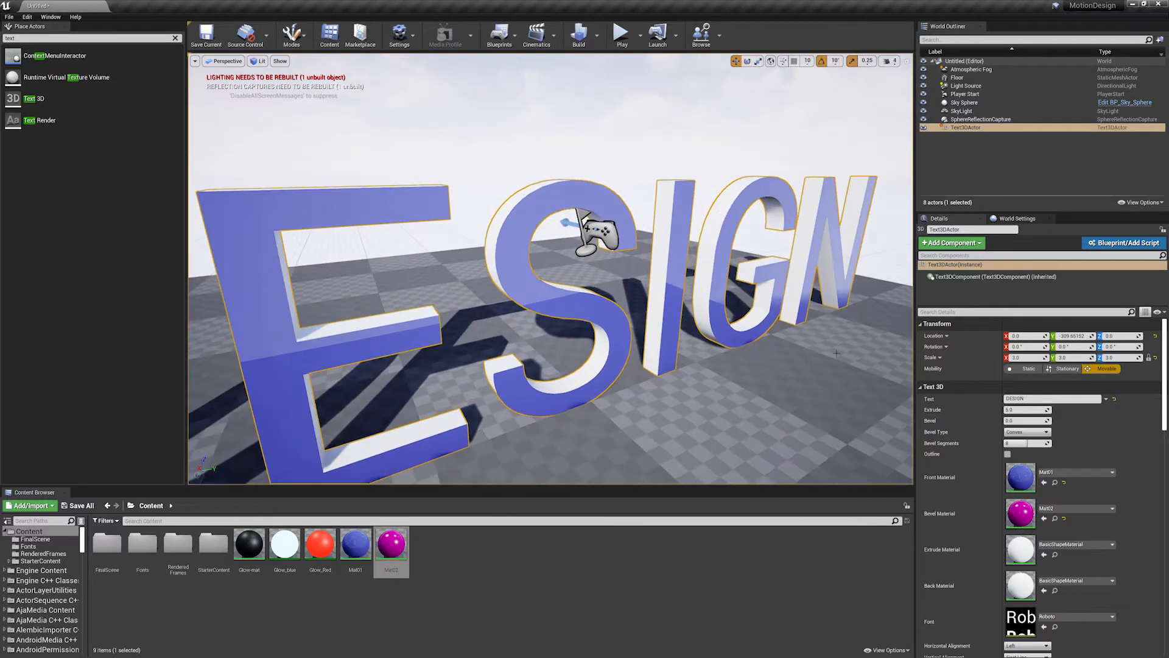
pyautogui.keyDown('alt'); pyautogui.moveTo(871, 377); pyautogui.dragTo(874, 410); pyautogui.keyUp('alt')
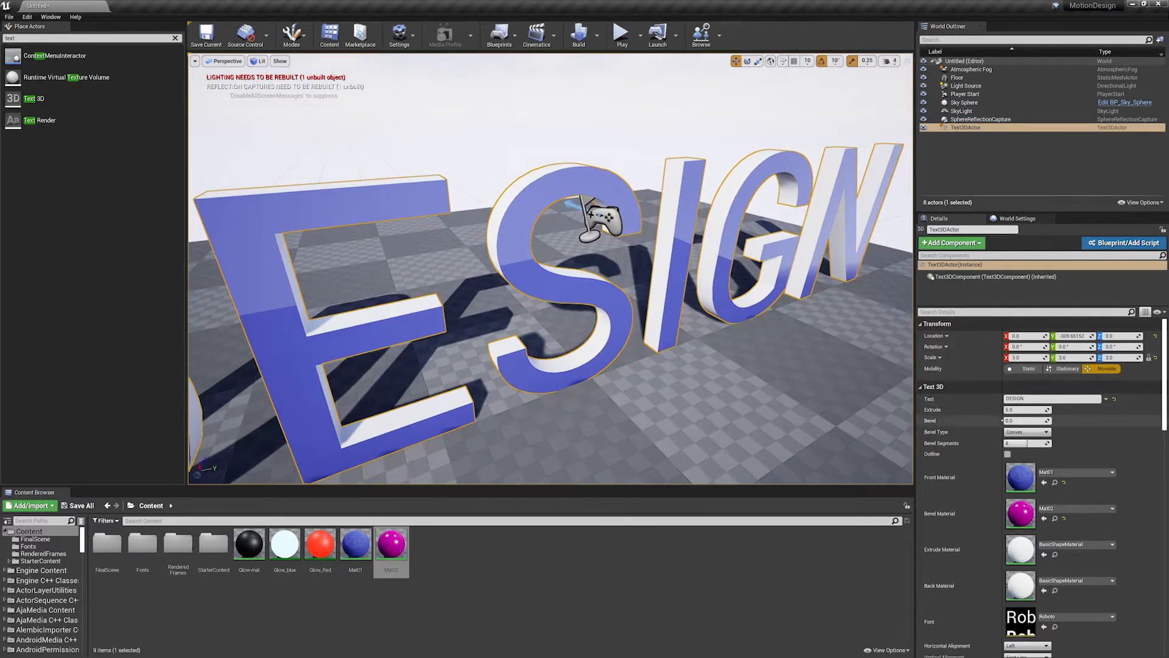
pyautogui.keyDown('alt'); pyautogui.moveTo(710, 311); pyautogui.dragTo(750, 337); pyautogui.keyUp('alt')
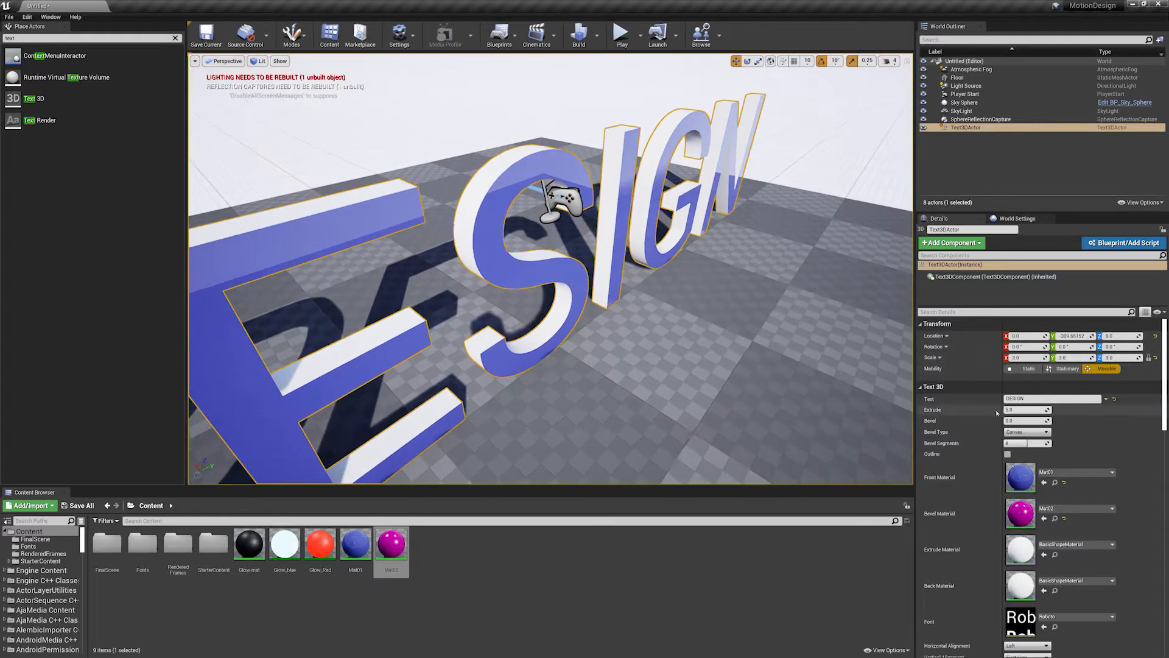
pyautogui.keyDown('alt'); pyautogui.moveTo(660, 317); pyautogui.dragTo(626, 241); pyautogui.keyUp('alt')
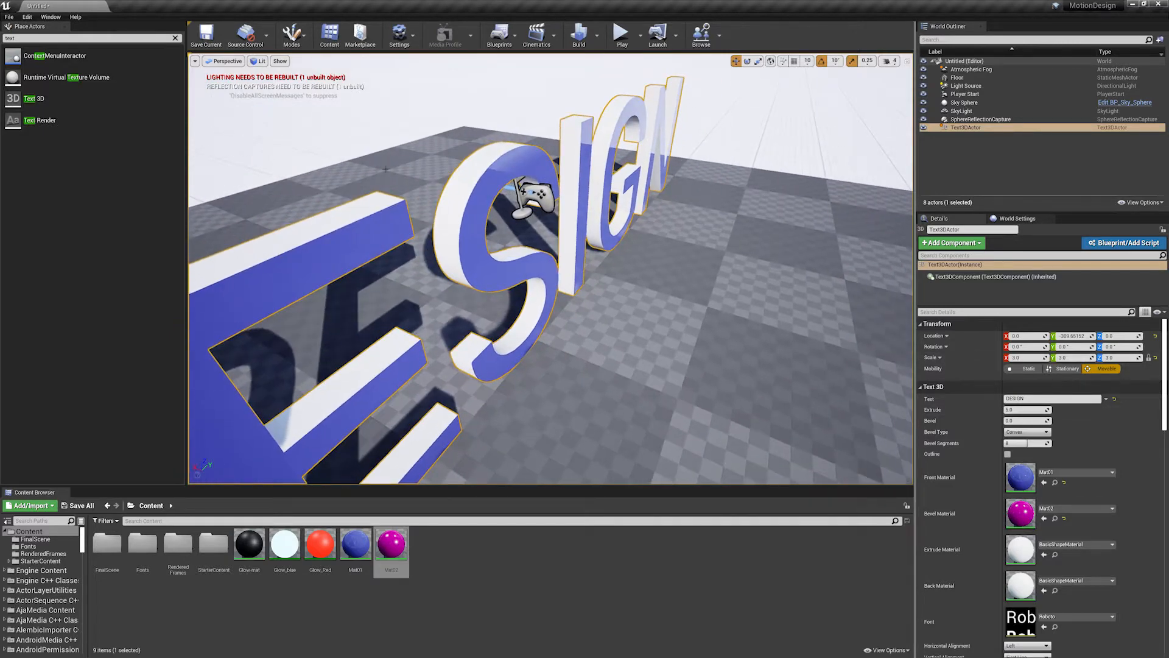
pyautogui.click(1024, 409)
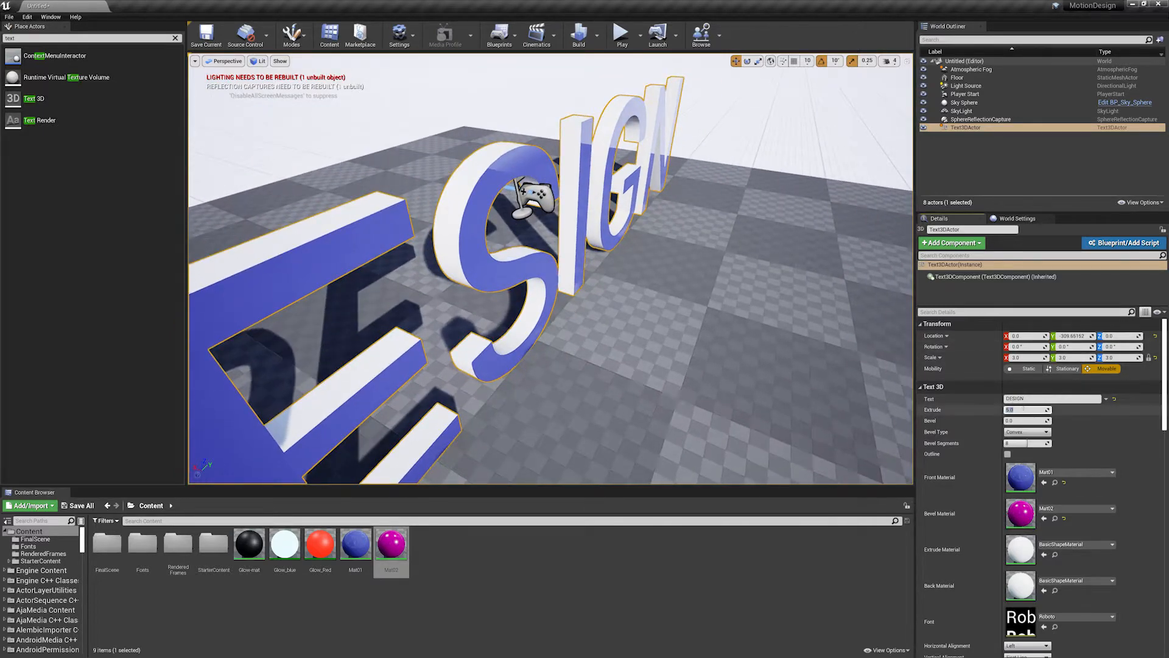
pyautogui.press('Return')
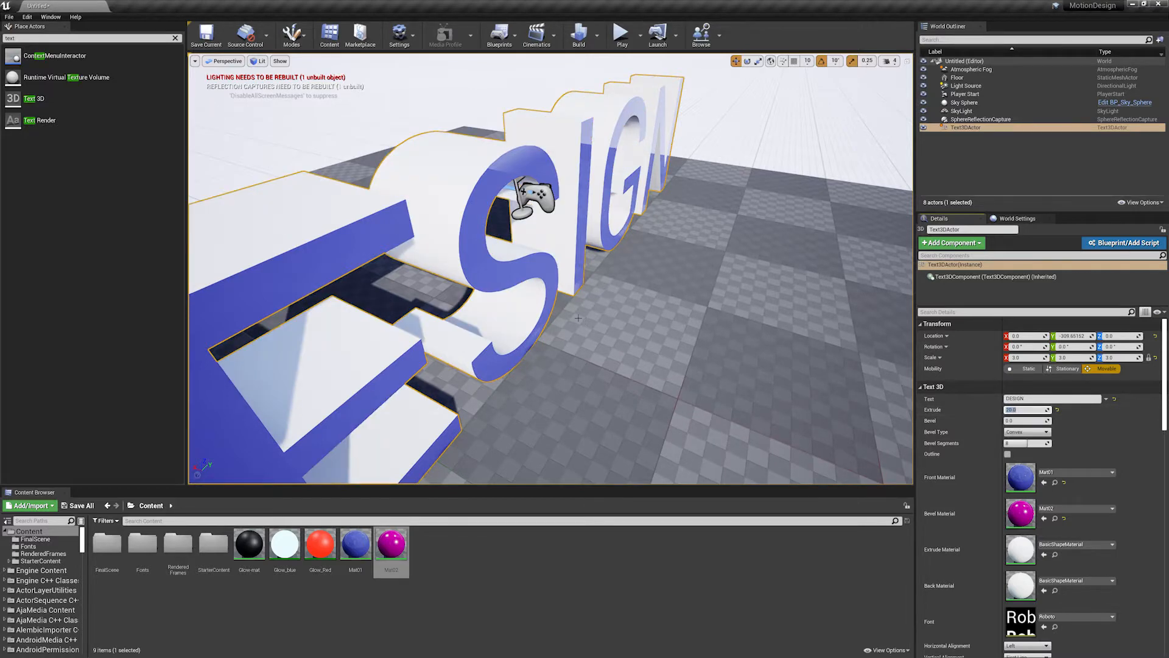
# - Set the DESIGN text's bevel to 3 and inspect the bevelled letter edges up close
pyautogui.keyDown('alt'); pyautogui.moveTo(700, 305); pyautogui.dragTo(506, 204); pyautogui.keyUp('alt')
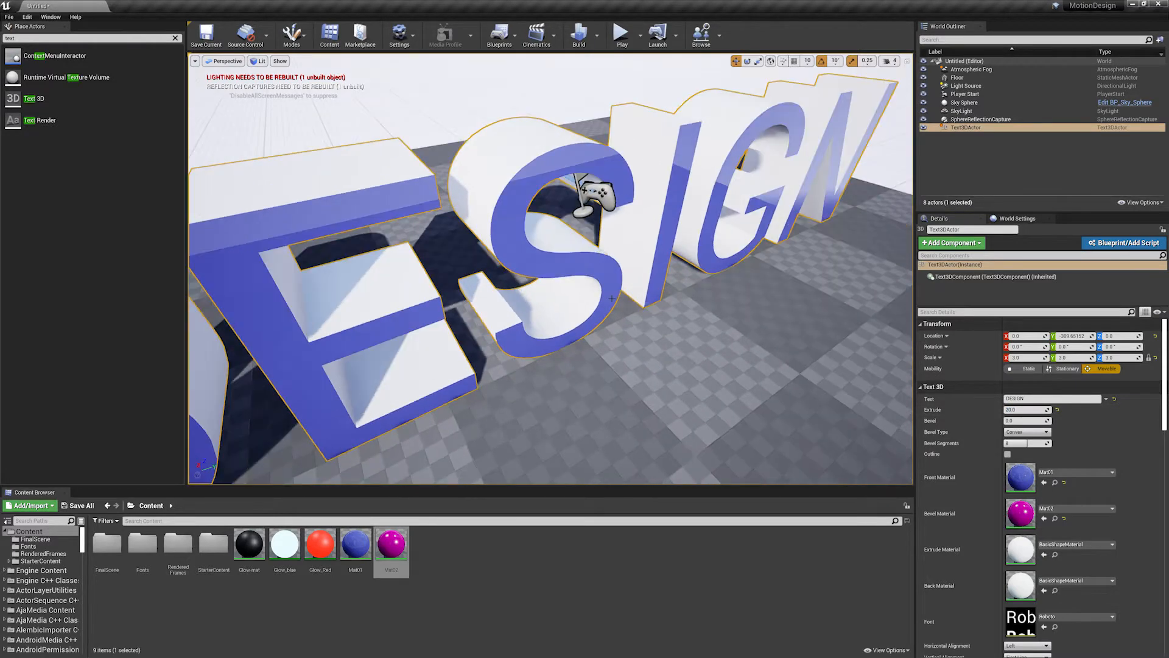
pyautogui.keyDown('alt'); pyautogui.moveTo(673, 344); pyautogui.dragTo(600, 304); pyautogui.keyUp('alt')
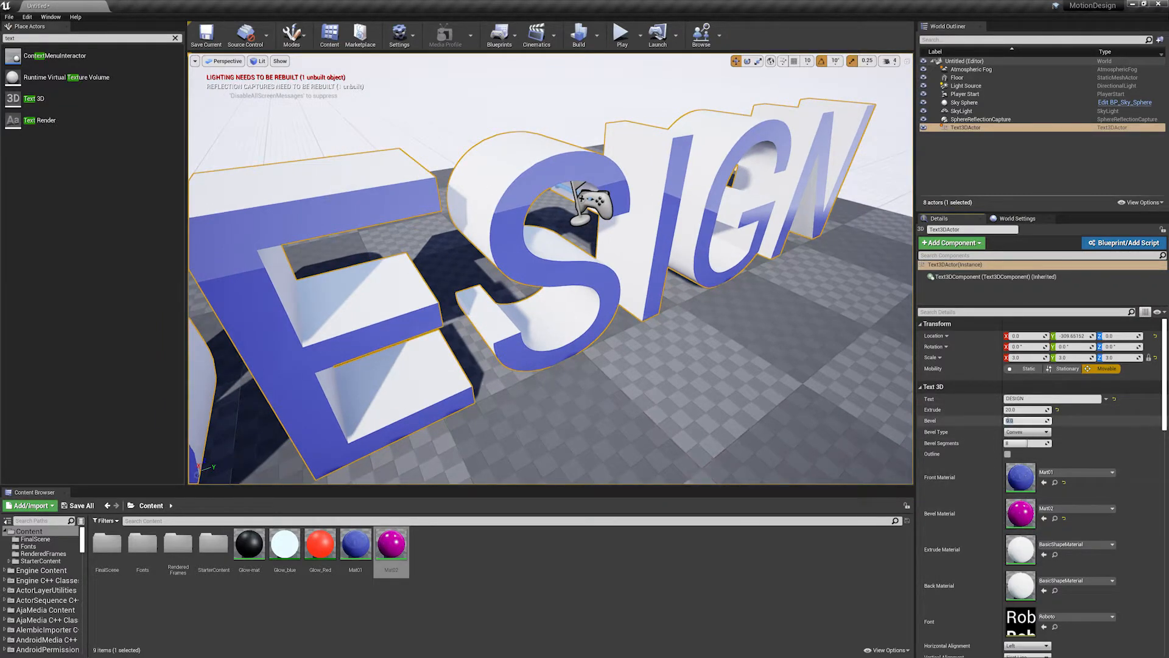
pyautogui.press('Return')
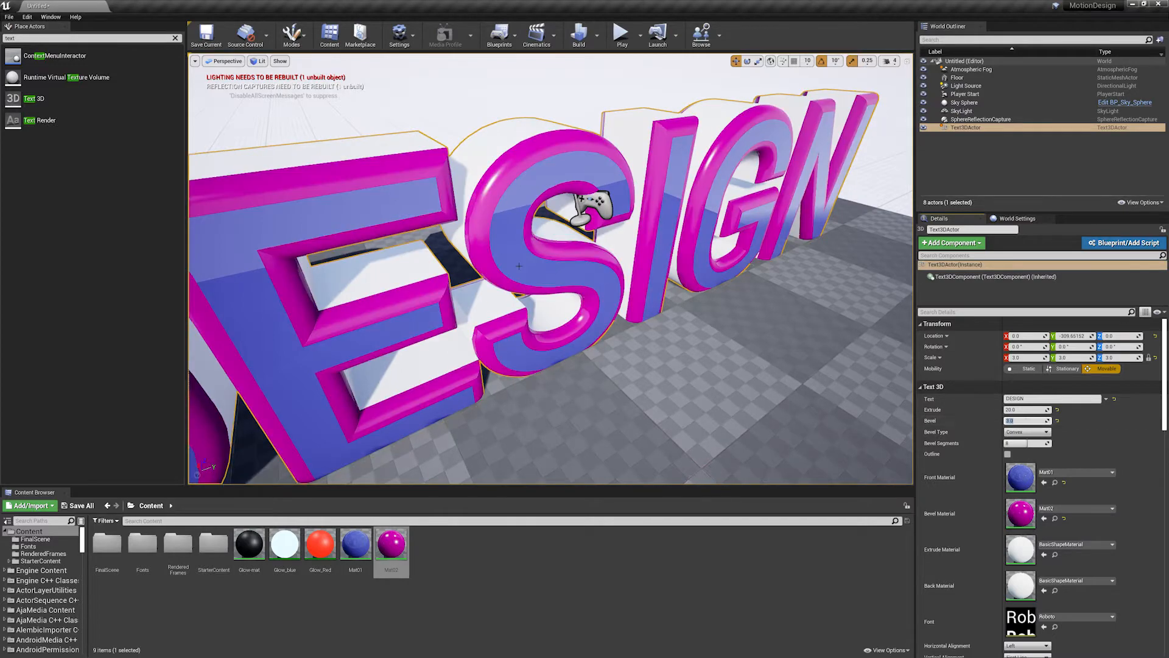
pyautogui.keyDown('alt'); pyautogui.moveTo(646, 341); pyautogui.dragTo(633, 310); pyautogui.keyUp('alt')
pyautogui.moveTo(584, 292)
pyautogui.keyDown('alt'); pyautogui.mouseDown(button='right')
pyautogui.moveTo(657, 293)
pyautogui.moveTo(600, 293)
pyautogui.mouseUp(button='right'); pyautogui.keyUp('alt')
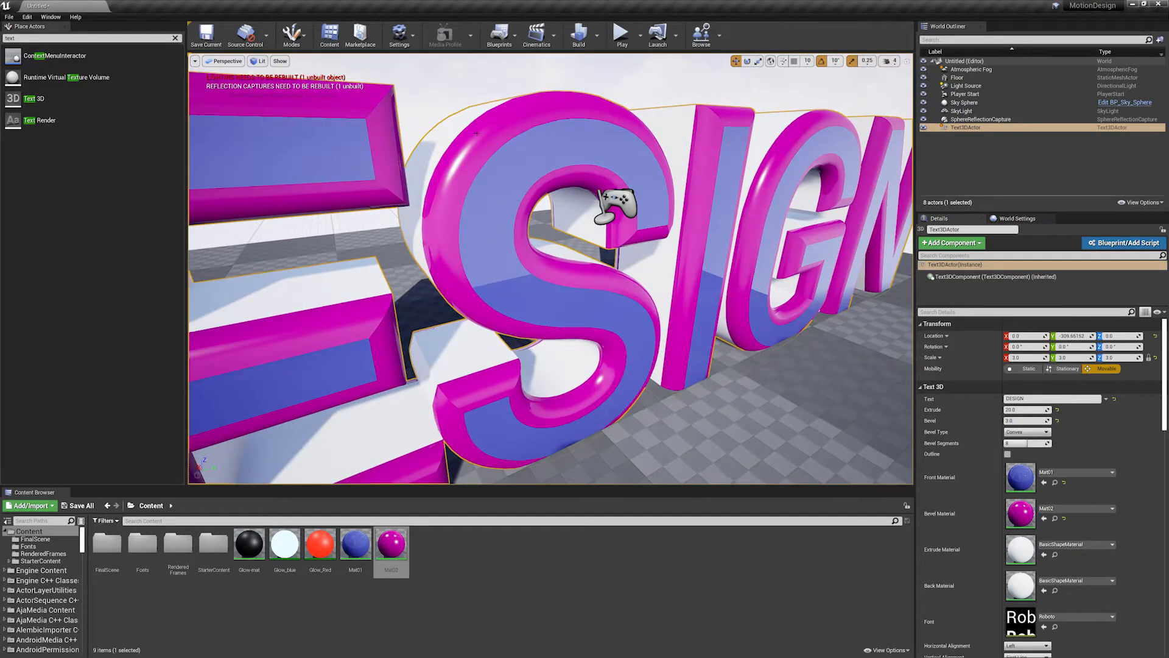
pyautogui.moveTo(537, 189)
pyautogui.keyDown('alt'); pyautogui.mouseDown()
pyautogui.moveTo(584, 192)
pyautogui.moveTo(535, 192)
pyautogui.mouseUp(); pyautogui.keyUp('alt')
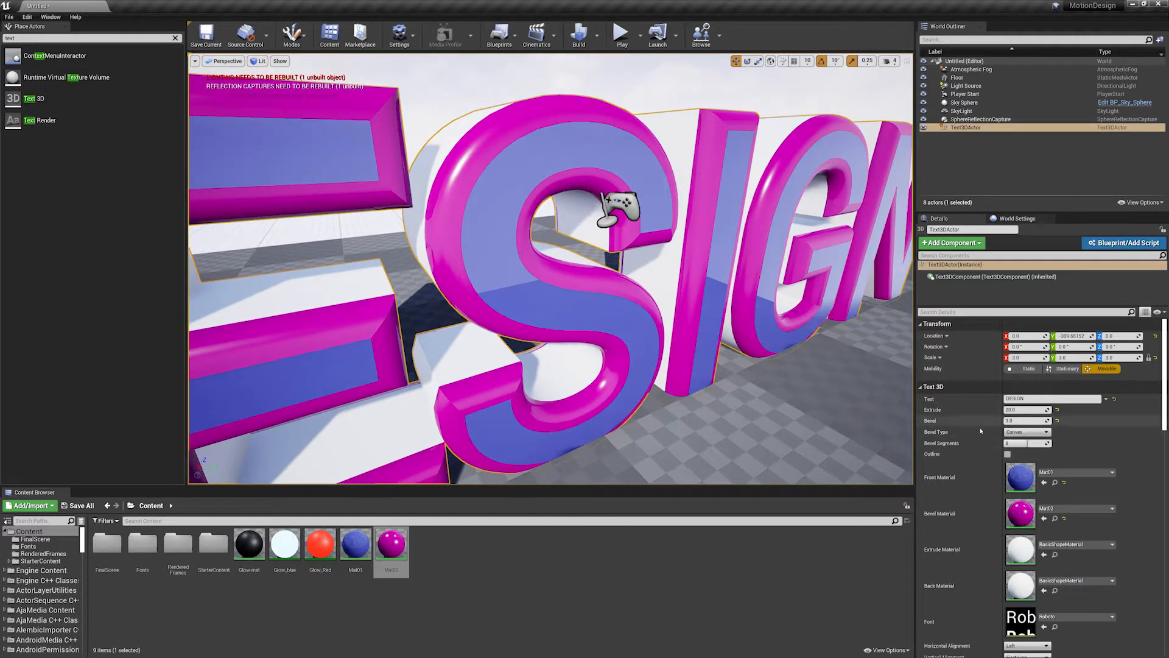
# - Try the Linear and Half Circle bevel types on the DESIGN text and inspect the letter edges
pyautogui.keyDown('alt'); pyautogui.moveTo(689, 292); pyautogui.dragTo(746, 299); pyautogui.keyUp('alt')
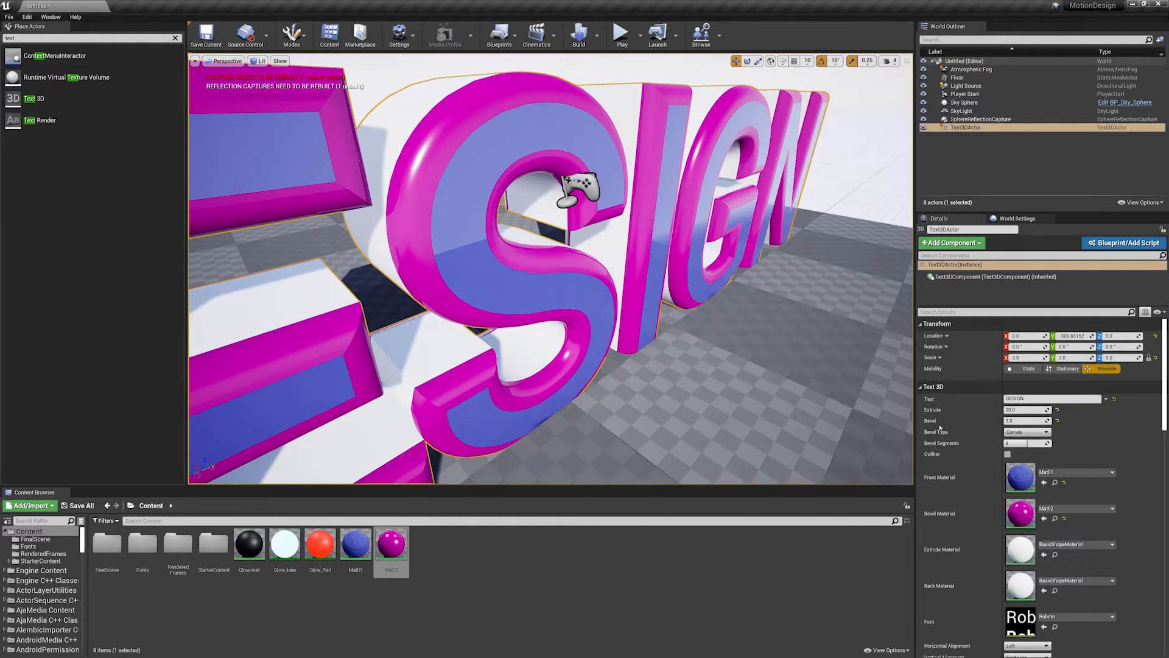
pyautogui.click(1009, 432)
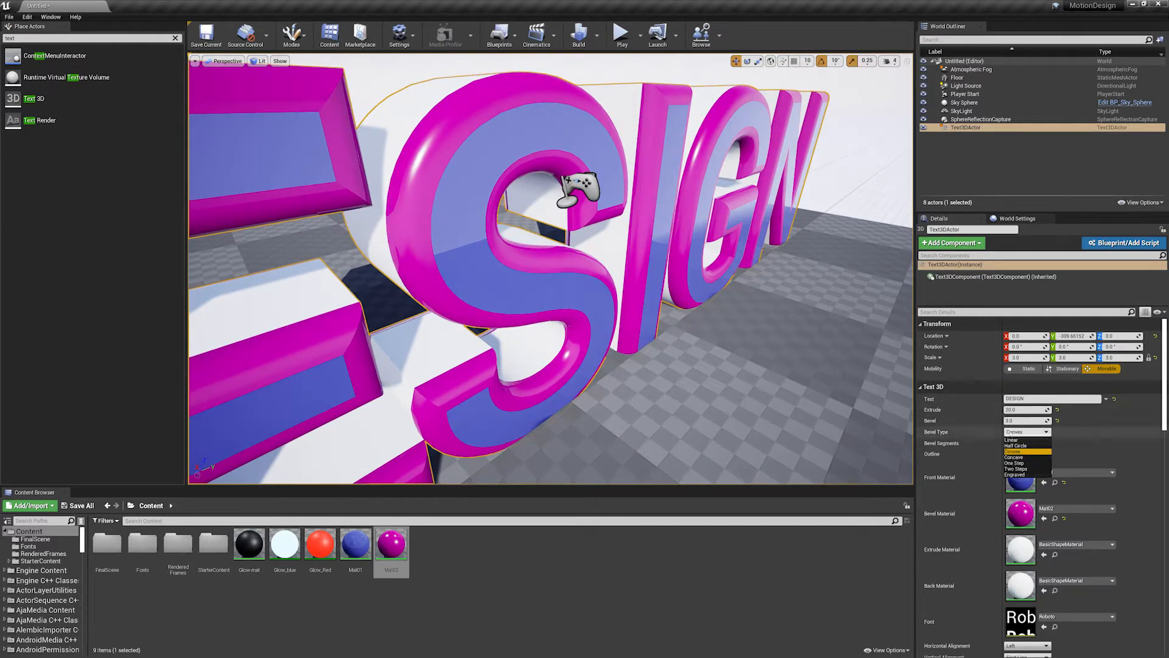
pyautogui.click(1013, 440)
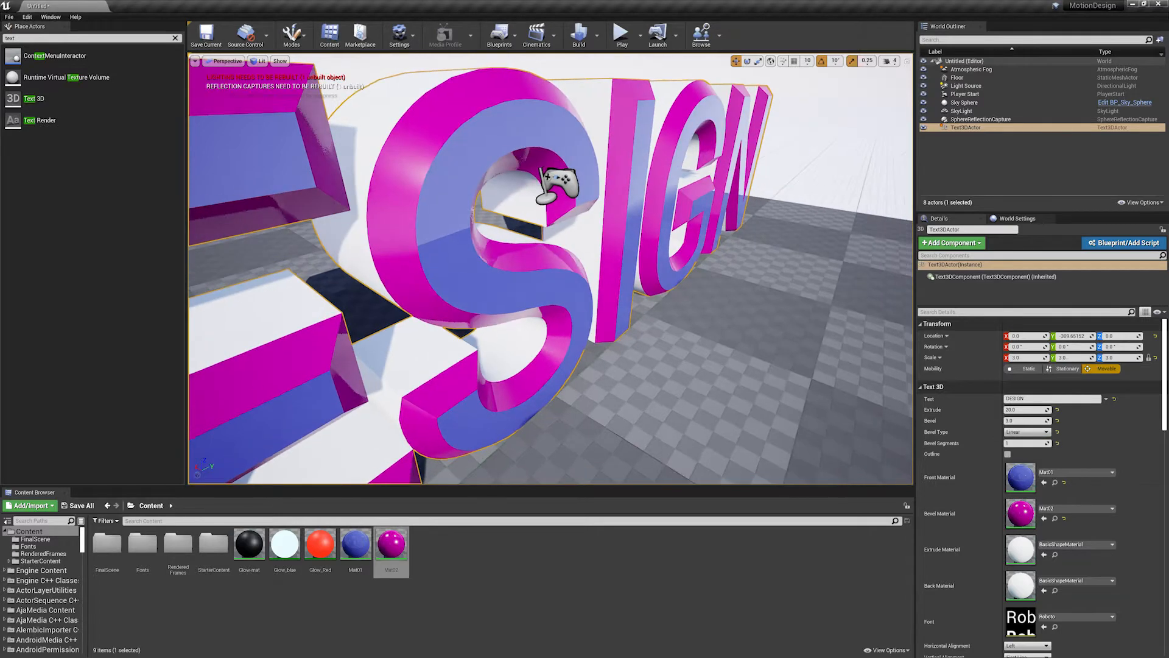
pyautogui.click(1023, 431)
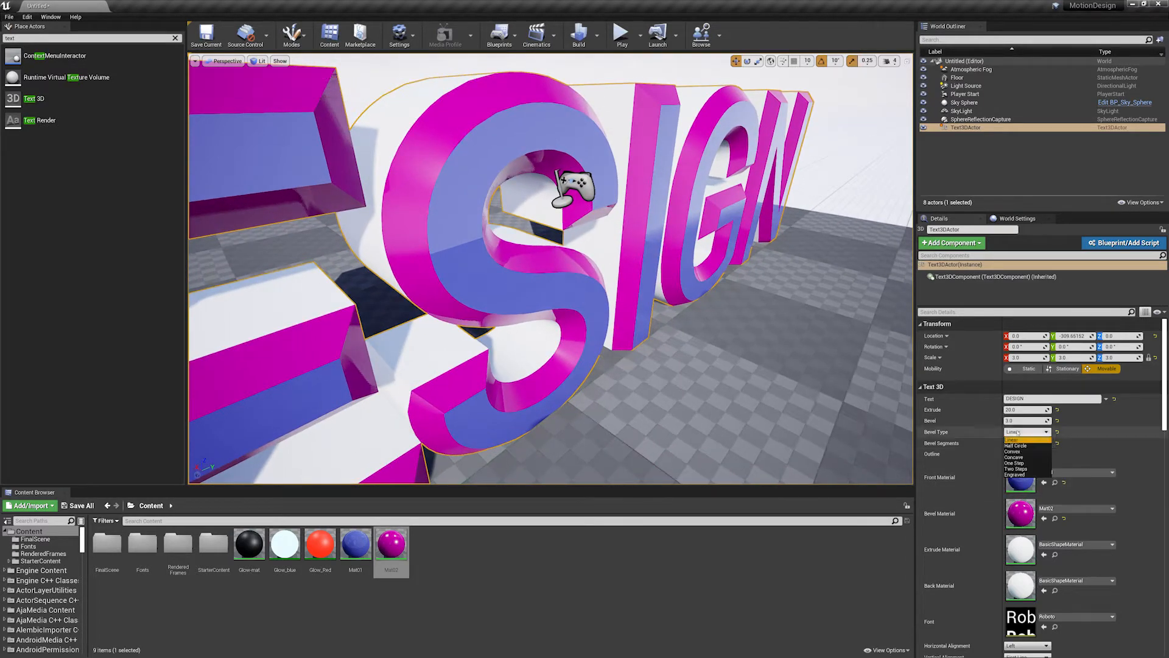
pyautogui.click(1016, 446)
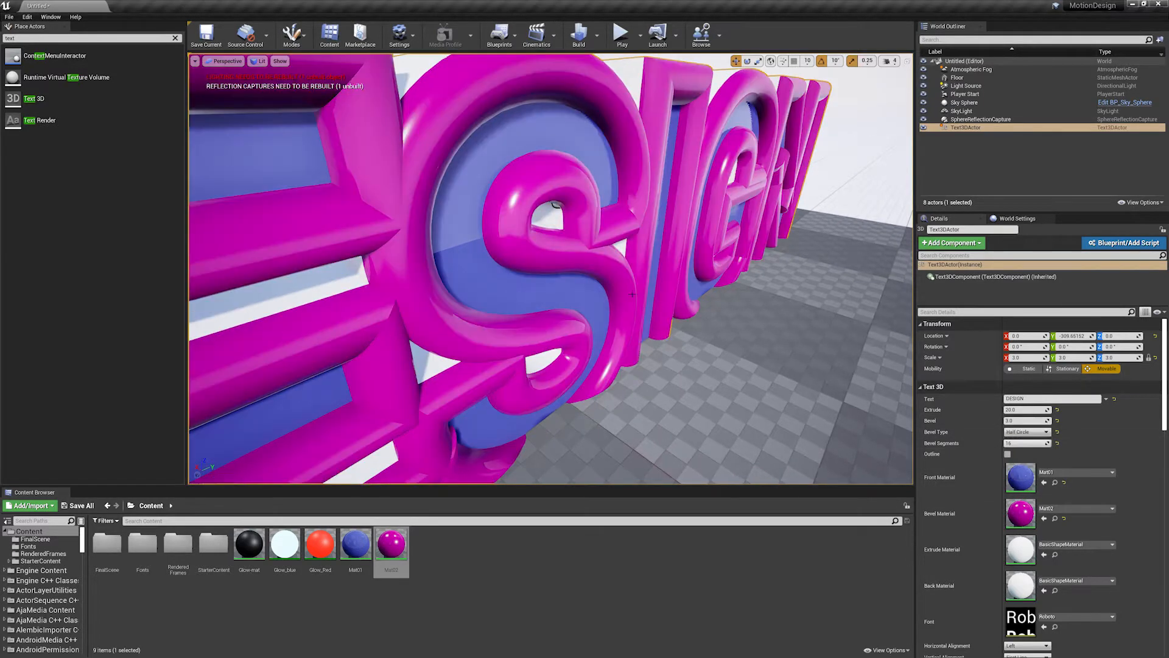
pyautogui.moveTo(700, 308); pyautogui.dragTo(658, 292, button='right')
pyautogui.scroll(-5, 700, 308)
pyautogui.scroll(3, 700, 308)
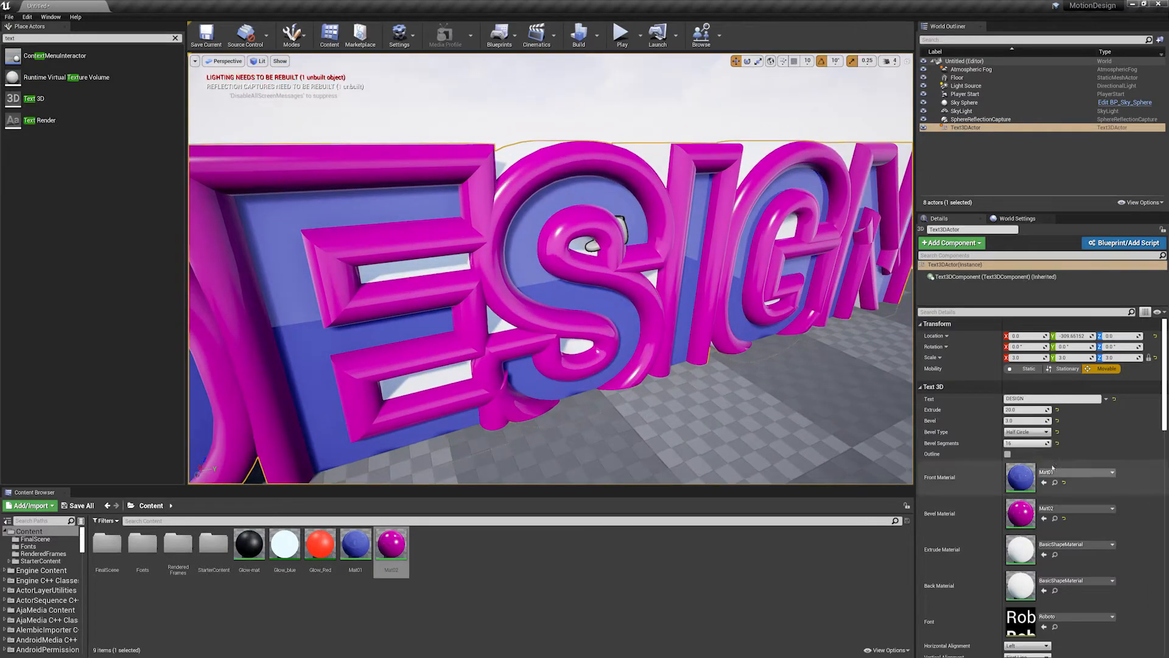
# - Set the DESIGN text's bevel to 2
pyautogui.click(1023, 420)
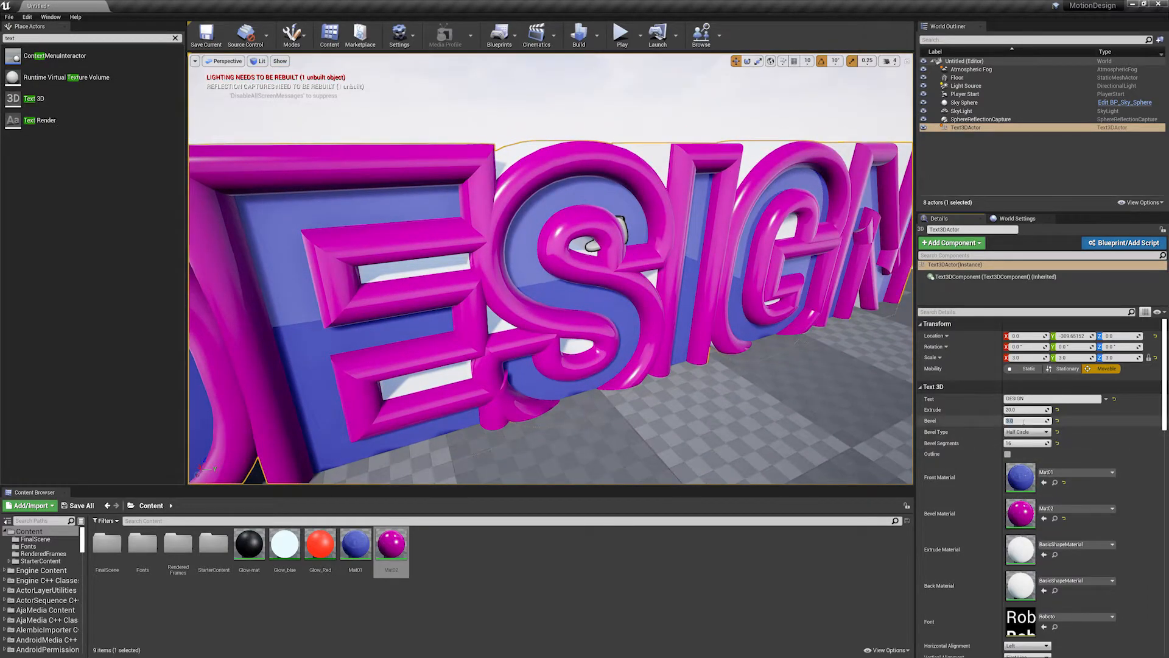
pyautogui.write('2')
pyautogui.press('Return')
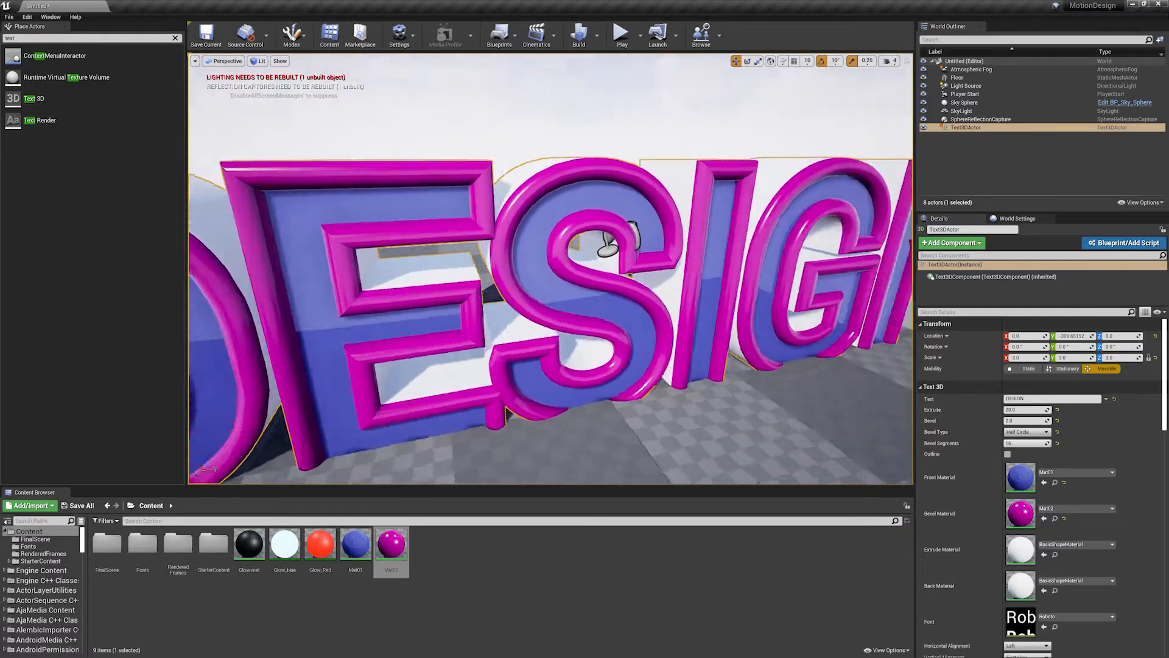
# - Try the One Step and Engraved bevel types on the DESIGN text and inspect the letter faces
pyautogui.click(1027, 432)
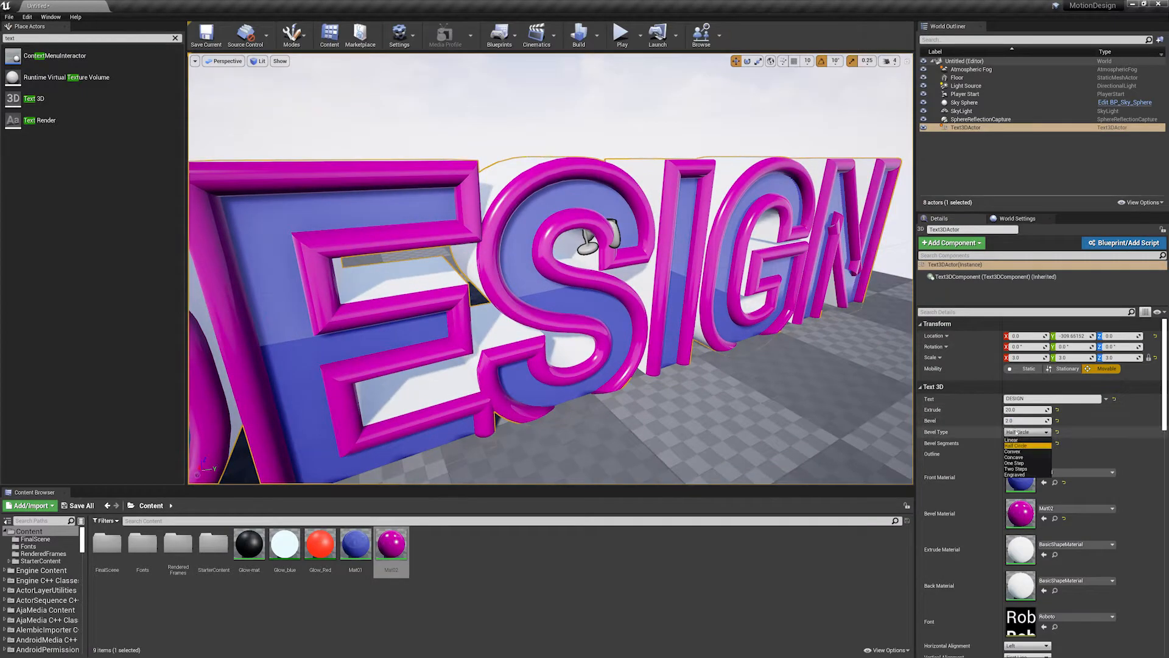
pyautogui.click(1015, 463)
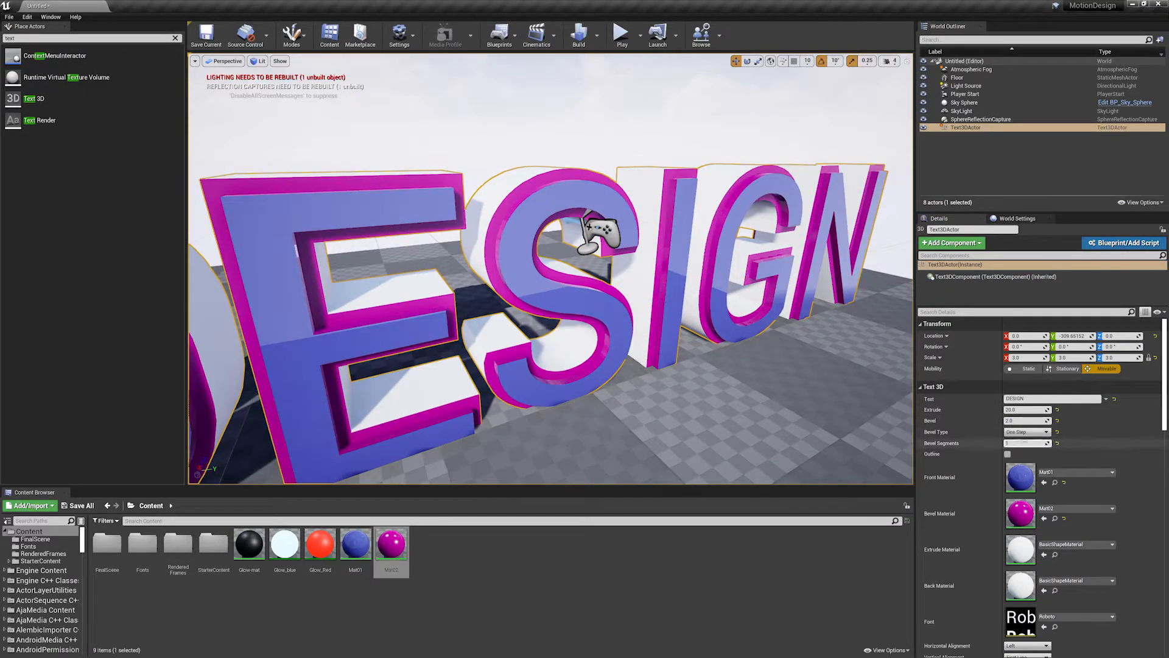
pyautogui.click(1029, 432)
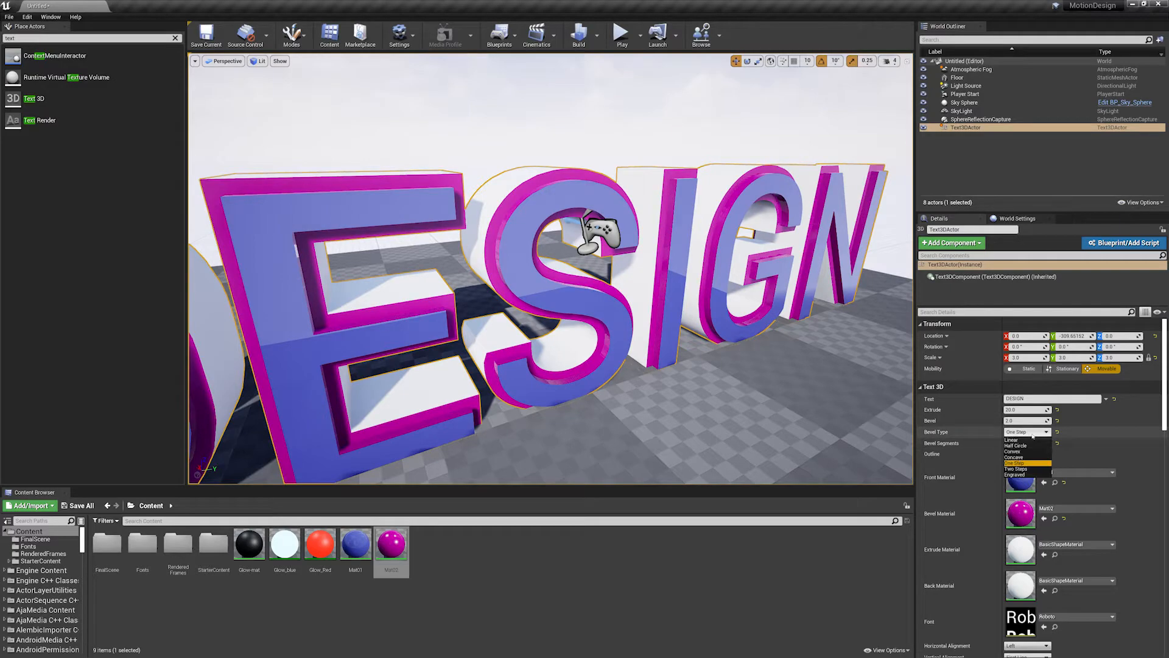
pyautogui.click(1017, 475)
pyautogui.moveTo(712, 357)
pyautogui.keyDown('alt'); pyautogui.mouseDown()
pyautogui.moveTo(633, 341)
pyautogui.moveTo(701, 344)
pyautogui.moveTo(691, 335)
pyautogui.moveTo(691, 362)
pyautogui.mouseUp(); pyautogui.keyUp('alt')
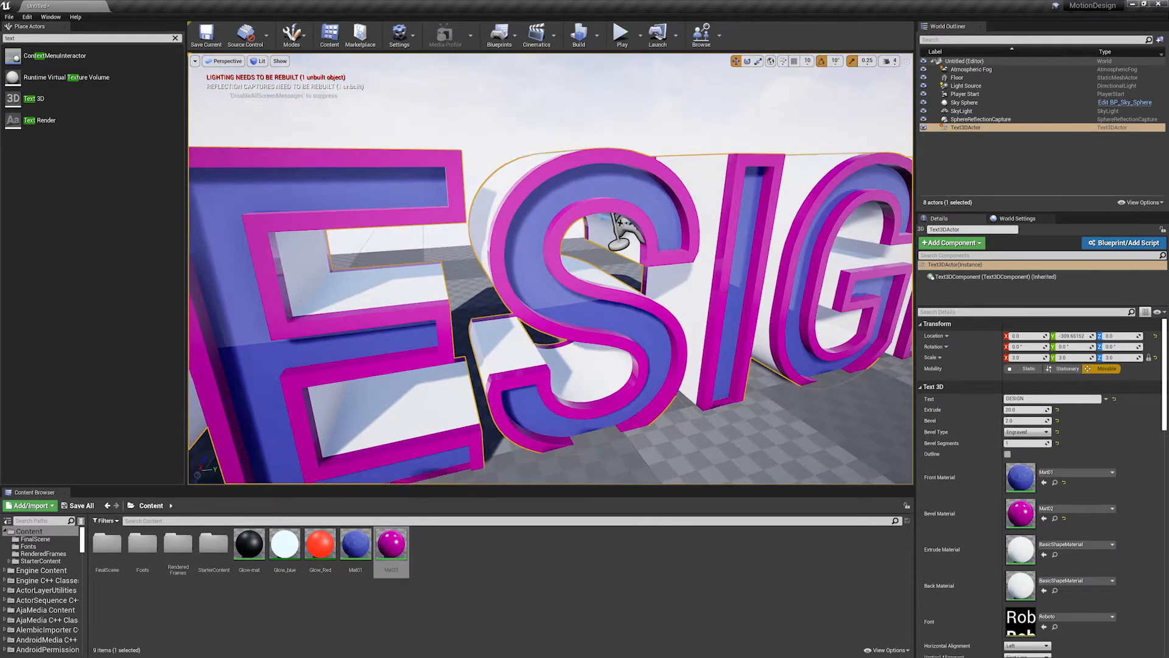
pyautogui.keyDown('alt'); pyautogui.moveTo(691, 363); pyautogui.dragTo(676, 370, button='right'); pyautogui.keyUp('alt')
pyautogui.scroll(3, 703, 315)
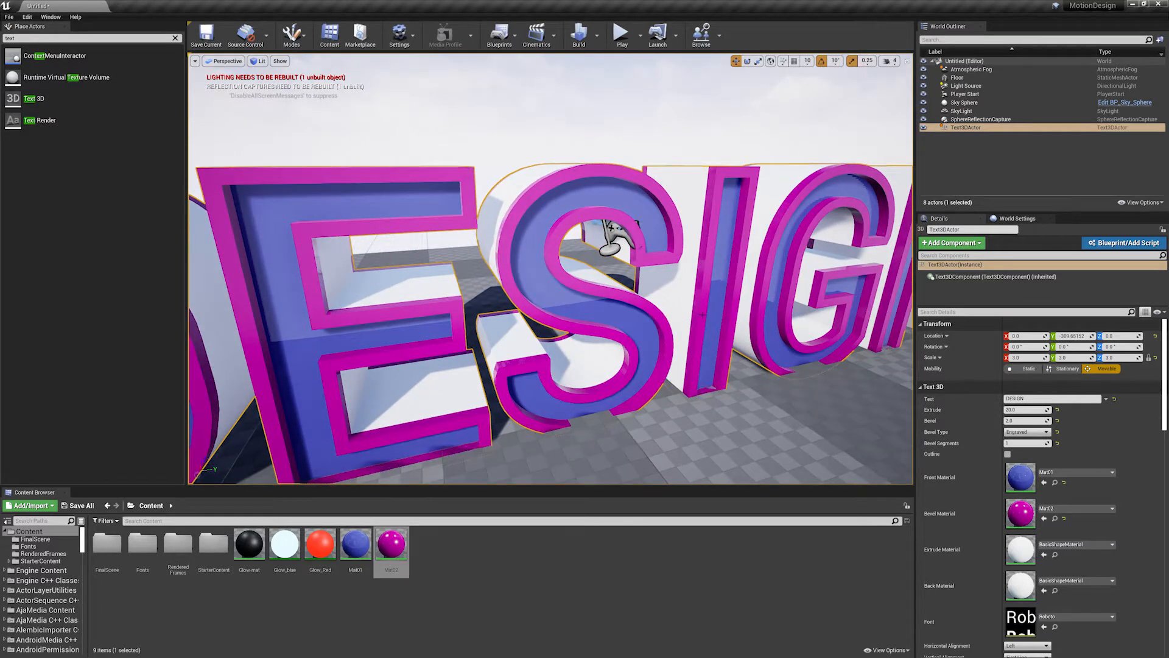
# - Set the DESIGN text's bevel to 1 and its bevel type to Convex
pyautogui.click(1029, 421)
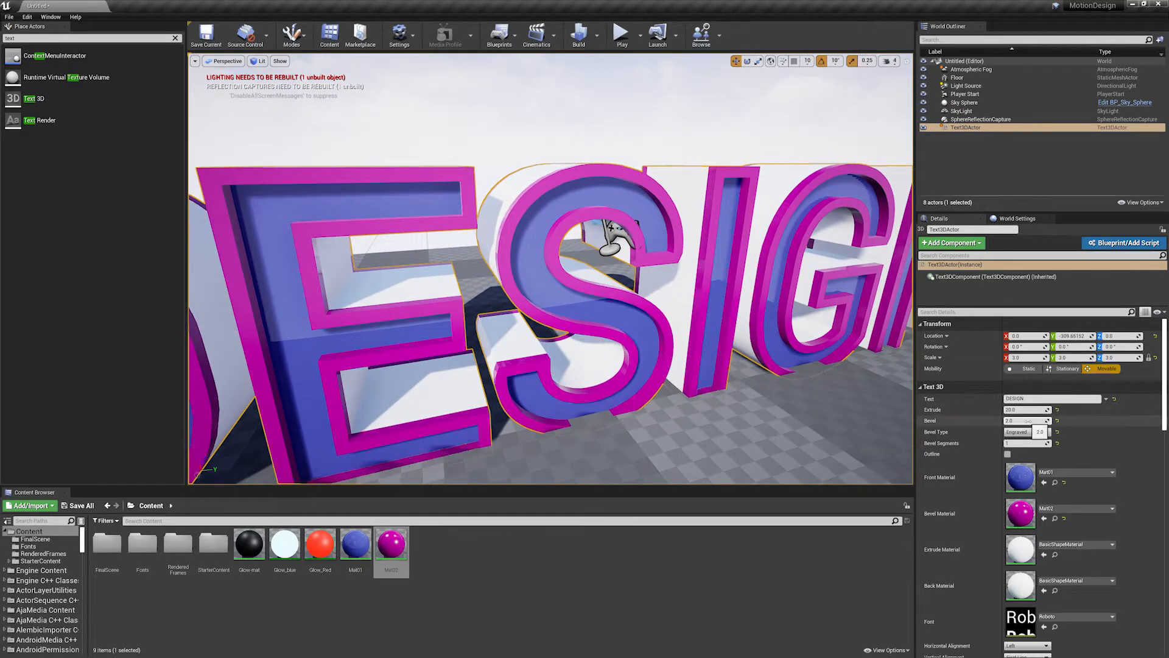
pyautogui.write('1')
pyautogui.press('Return')
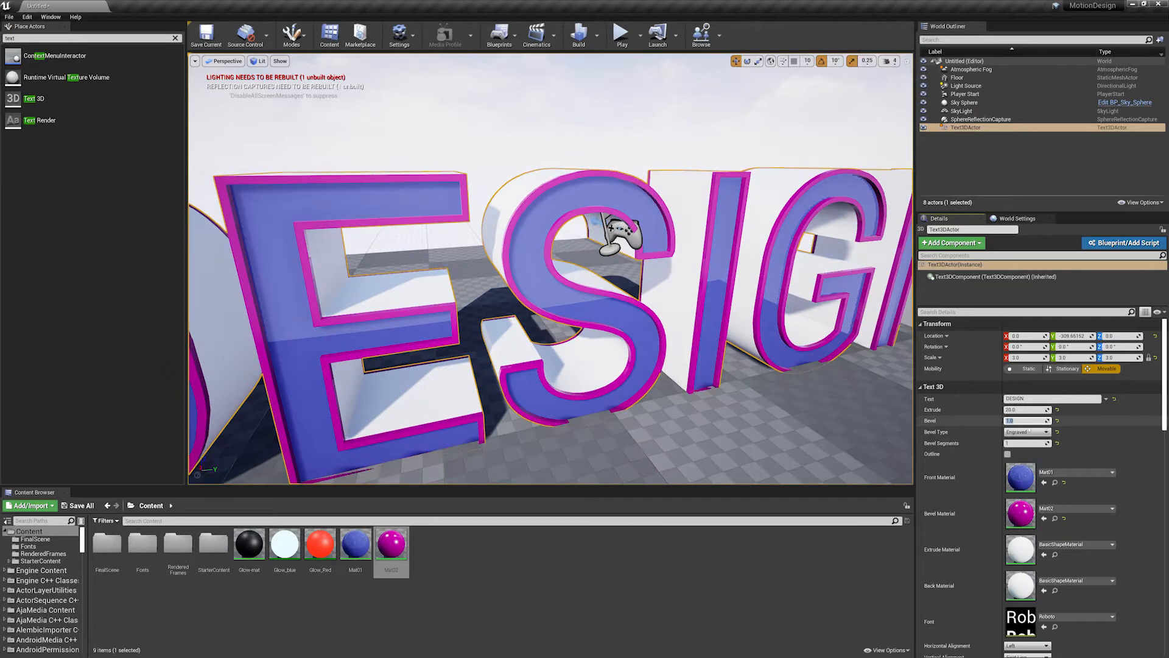
pyautogui.click(1029, 432)
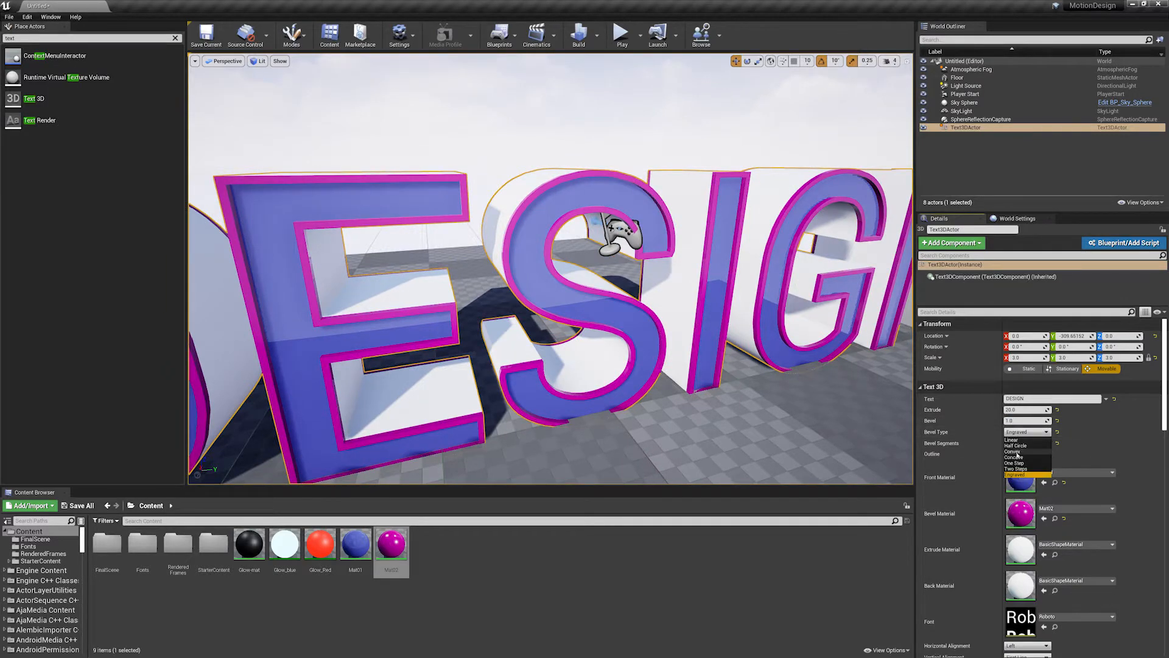
pyautogui.click(879, 421)
pyautogui.hotkey('ctrl', 'z')
pyautogui.moveTo(878, 421)
pyautogui.mouseDown(button='right')
pyautogui.moveTo(902, 428)
pyautogui.moveTo(886, 432)
pyautogui.mouseUp(button='right')
pyautogui.scroll(6, 579, 224)
pyautogui.scroll(-5, 578, 224)
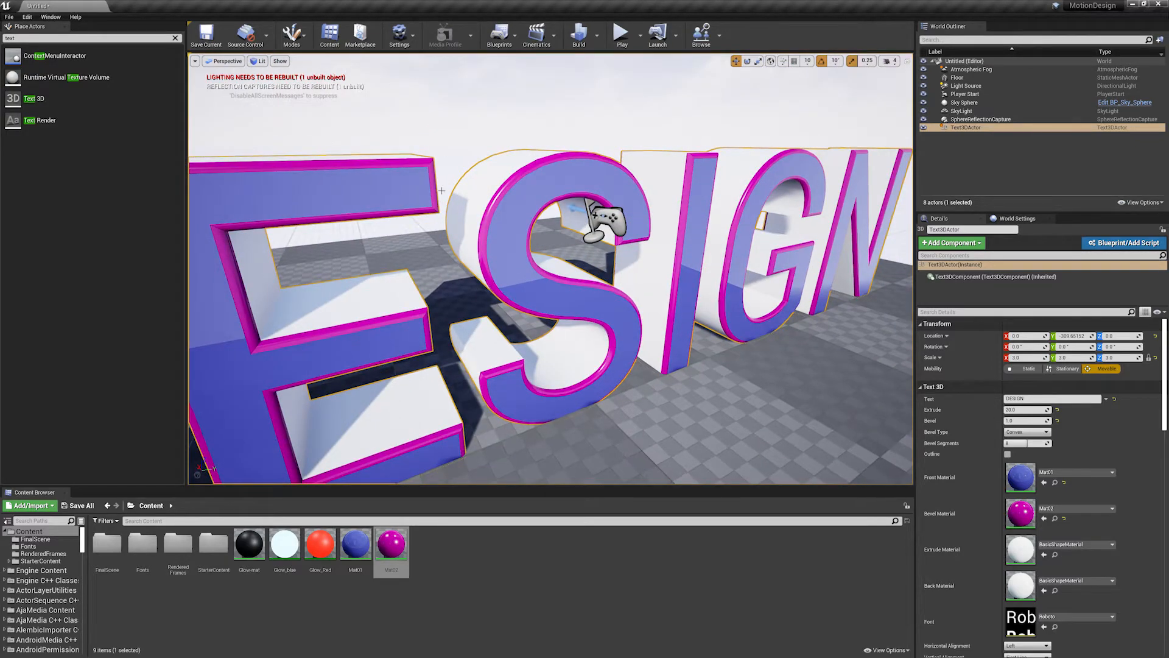
pyautogui.moveTo(441, 191)
pyautogui.keyDown('alt'); pyautogui.mouseDown()
pyautogui.moveTo(390, 190)
pyautogui.moveTo(445, 193)
pyautogui.mouseUp(); pyautogui.keyUp('alt')
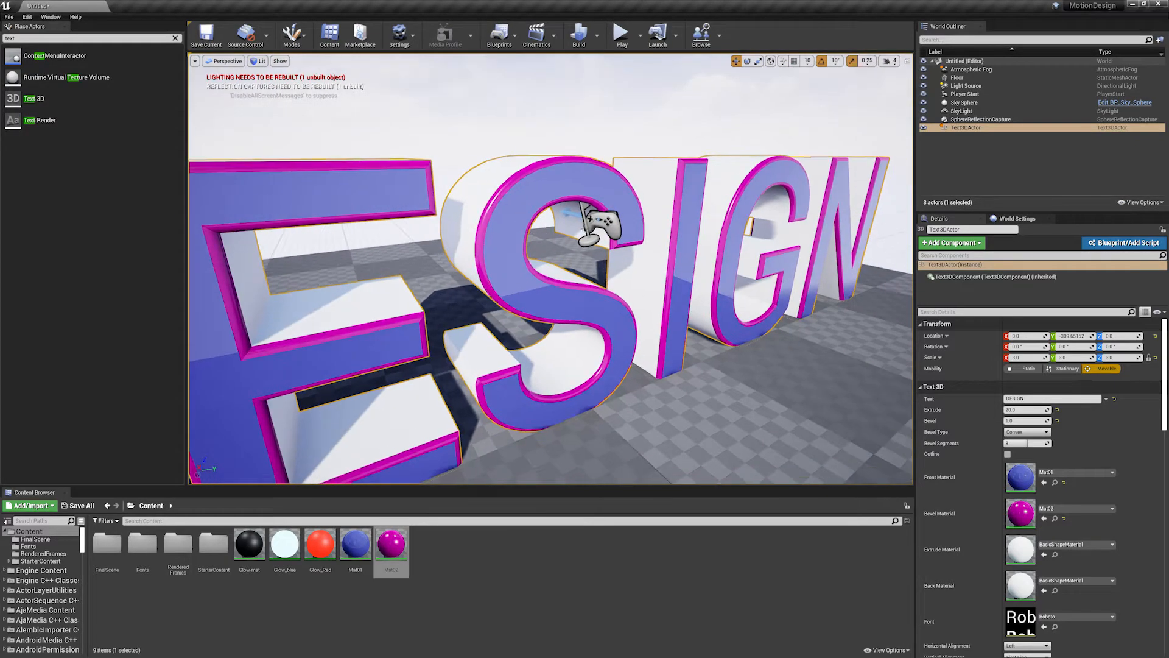
# - Assign Mat01 as the DESIGN text's extrude material and inspect the letter sides
pyautogui.moveTo(356, 543); pyautogui.dragTo(1021, 549)
pyautogui.scroll(-5, 704, 438)
pyautogui.keyDown('alt'); pyautogui.moveTo(704, 439); pyautogui.dragTo(524, 377); pyautogui.keyUp('alt')
pyautogui.keyDown('alt'); pyautogui.moveTo(365, 201); pyautogui.dragTo(517, 228); pyautogui.keyUp('alt')
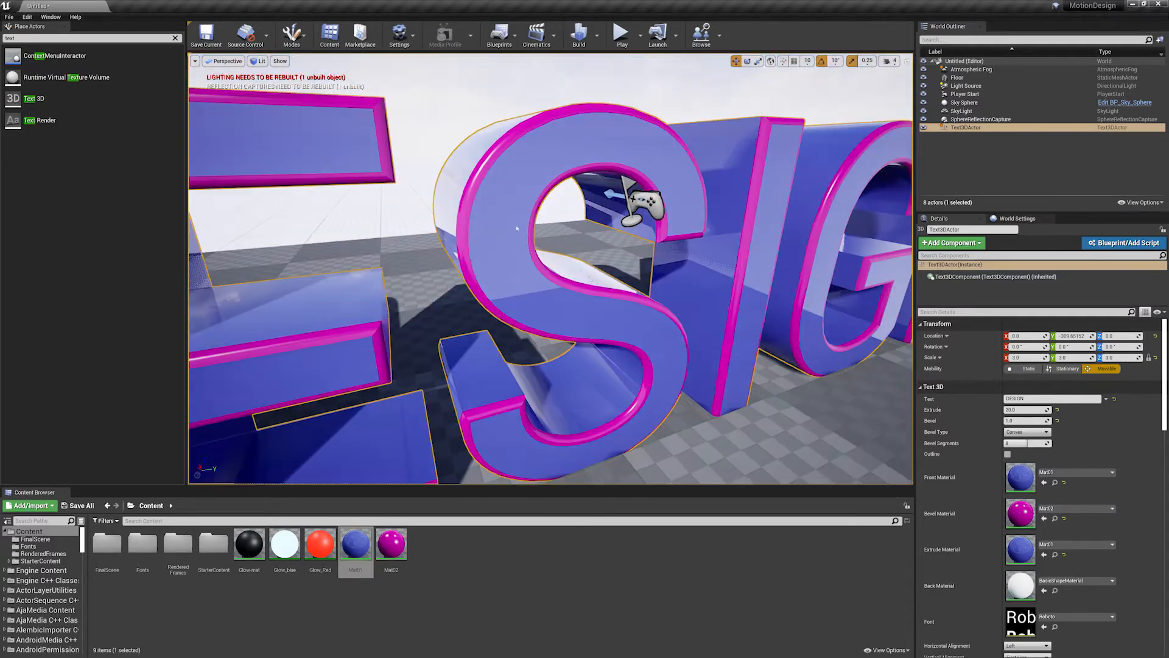
pyautogui.keyDown('alt'); pyautogui.moveTo(385, 407); pyautogui.dragTo(475, 358); pyautogui.keyUp('alt')
pyautogui.keyDown('alt'); pyautogui.moveTo(620, 319); pyautogui.dragTo(390, 311); pyautogui.keyUp('alt')
pyautogui.scroll(4, 426, 316)
pyautogui.moveTo(663, 359); pyautogui.dragTo(646, 347, button='right')
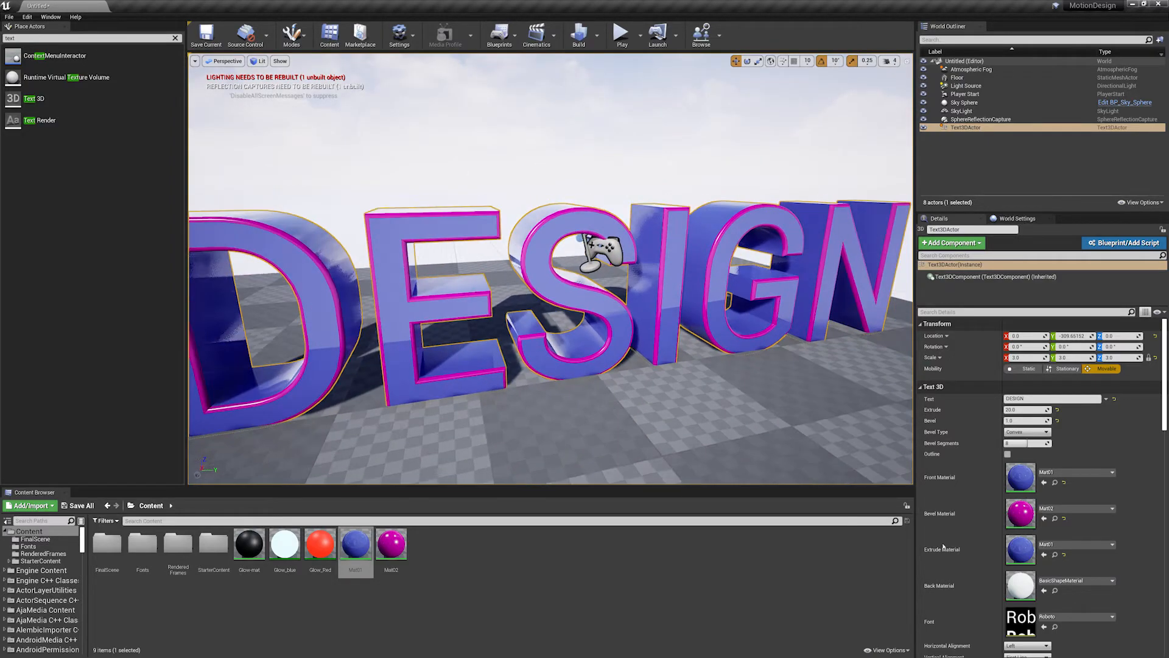
# - Open the Fonts folder in Content and check which fonts are available for the DESIGN text without choosing one
pyautogui.scroll(-3, 948, 506)
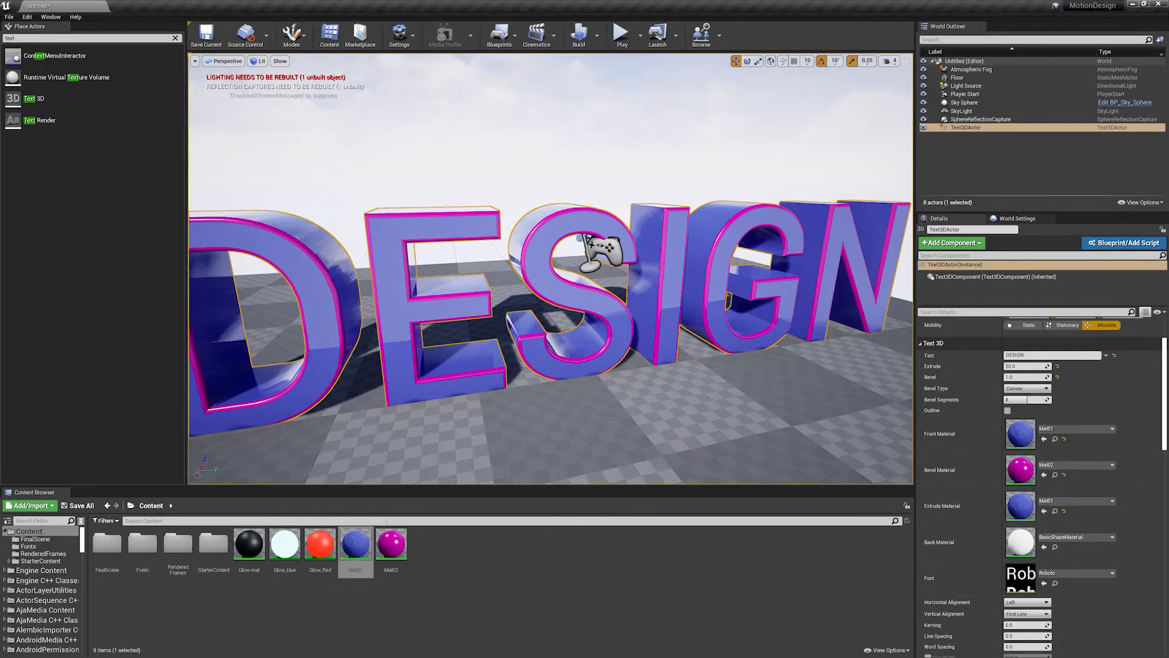
pyautogui.doubleClick(142, 544)
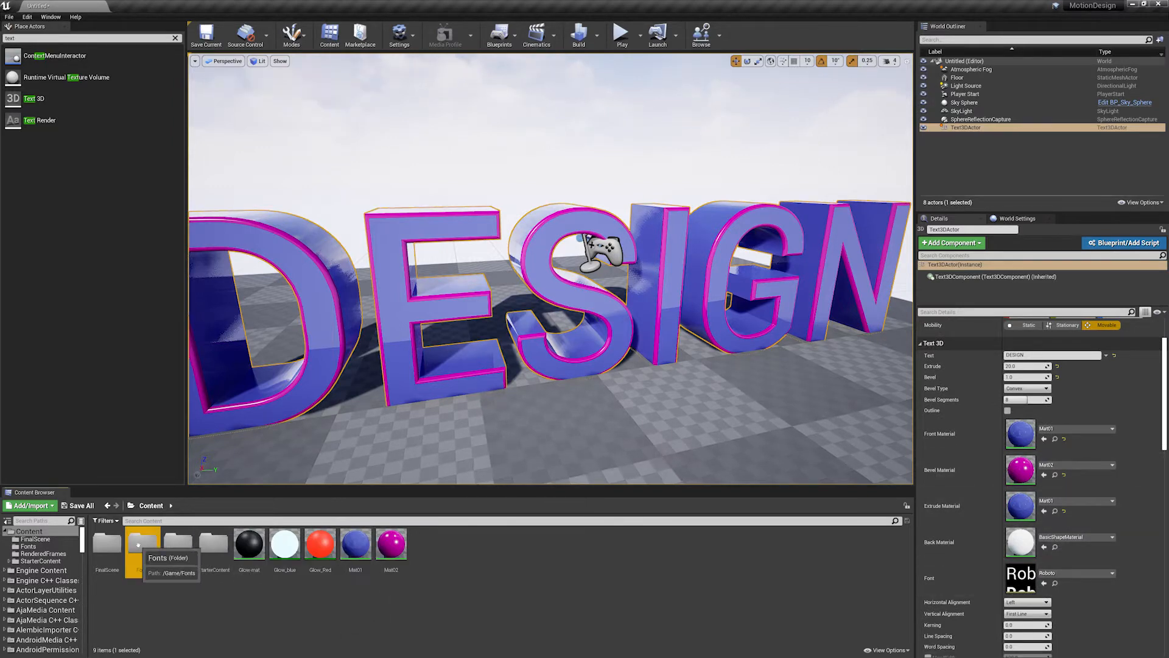
pyautogui.rightClick(443, 567)
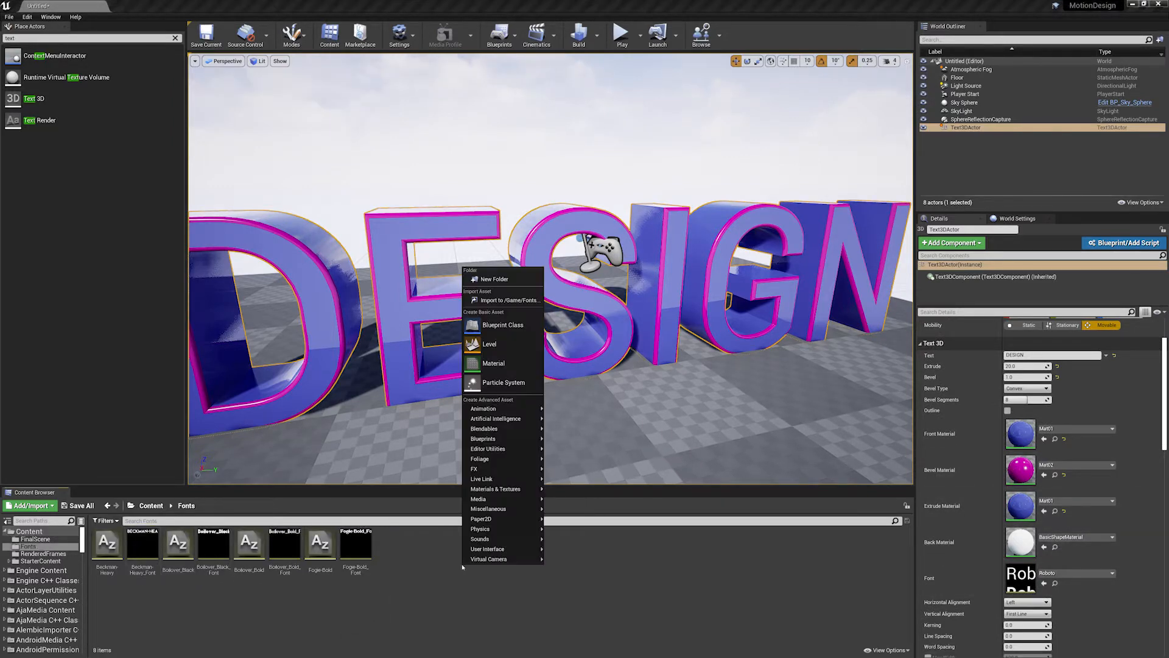
pyautogui.click(426, 586)
pyautogui.click(1078, 573)
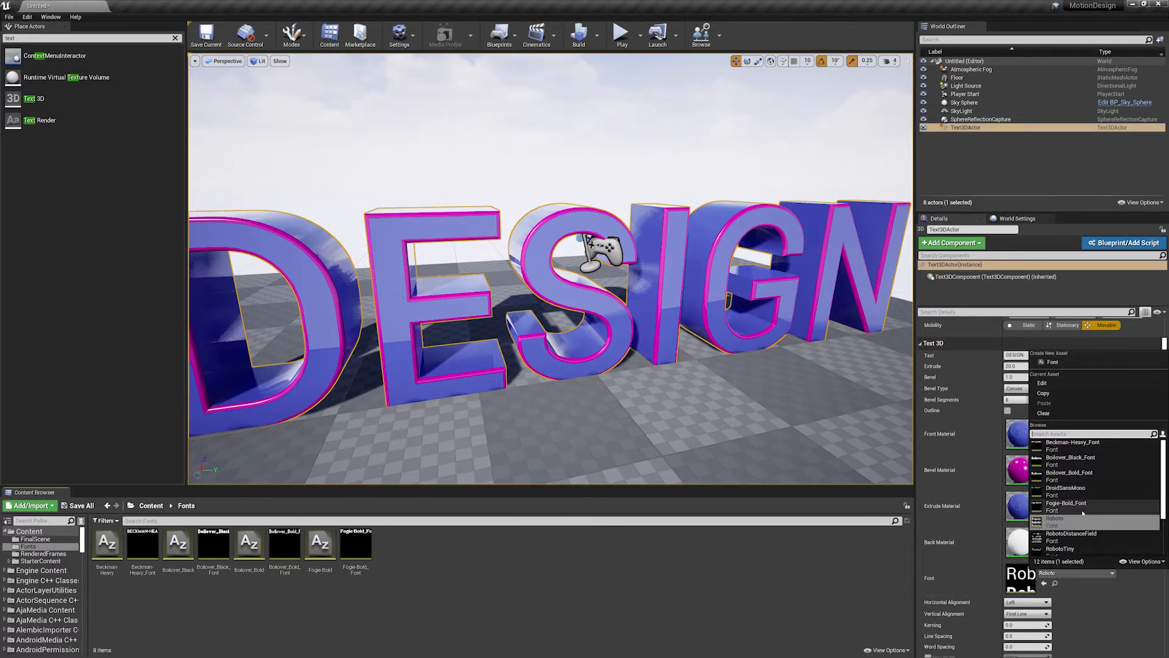
pyautogui.click(798, 569)
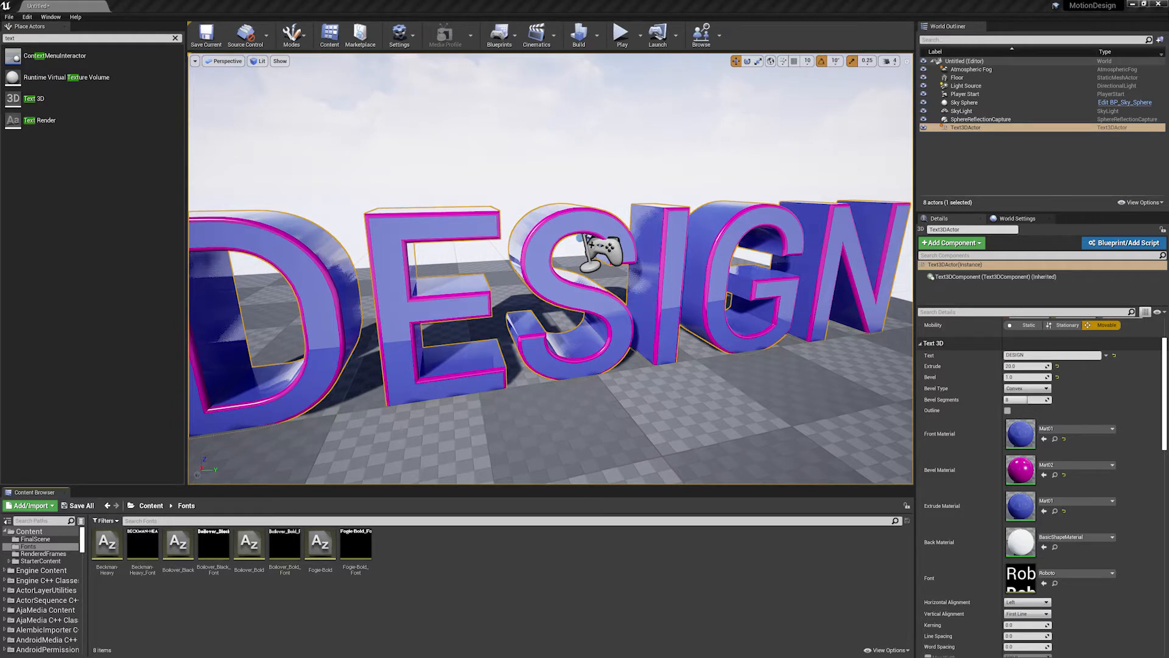
# - Import Banthink Clean.otf from File Explorer into the Fonts folder and create a new Font asset from it
pyautogui.moveTo(1168, 202); pyautogui.dragTo(705, 203)
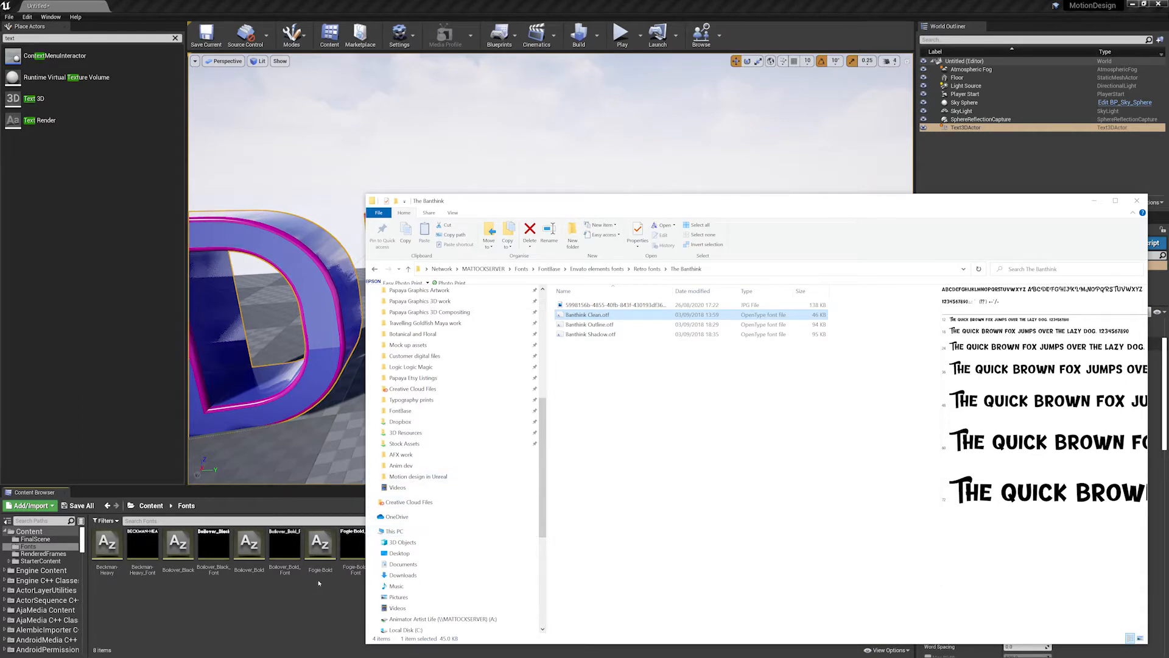
pyautogui.click(596, 325)
pyautogui.click(603, 335)
pyautogui.click(594, 315)
pyautogui.moveTo(602, 317); pyautogui.dragTo(339, 581)
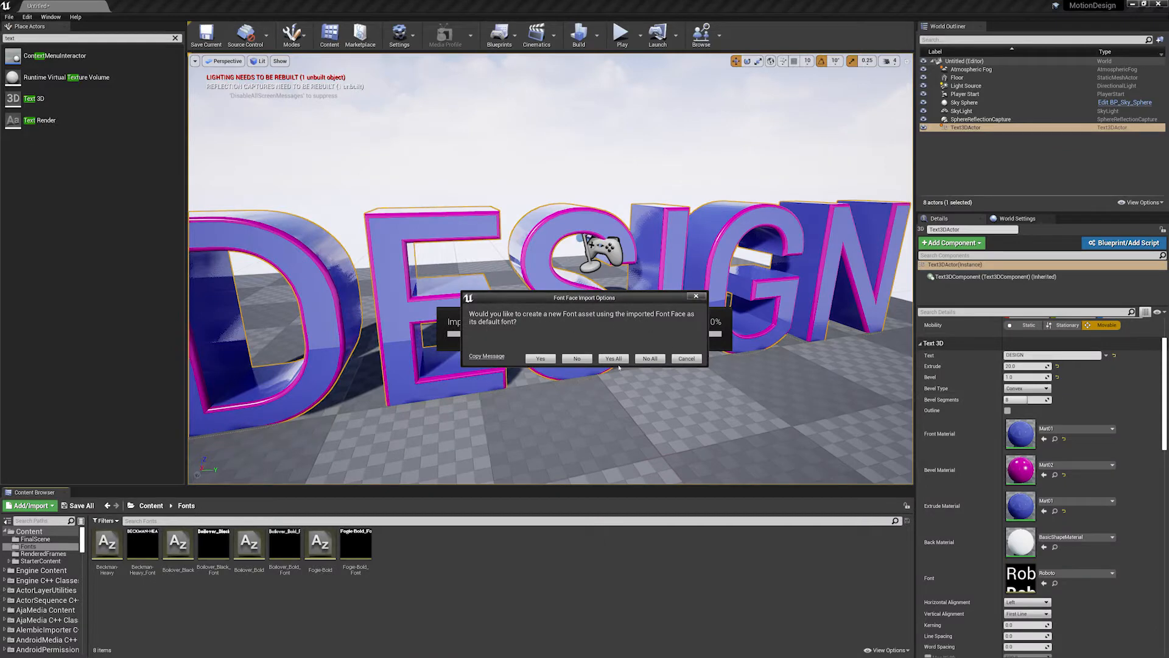
pyautogui.click(541, 359)
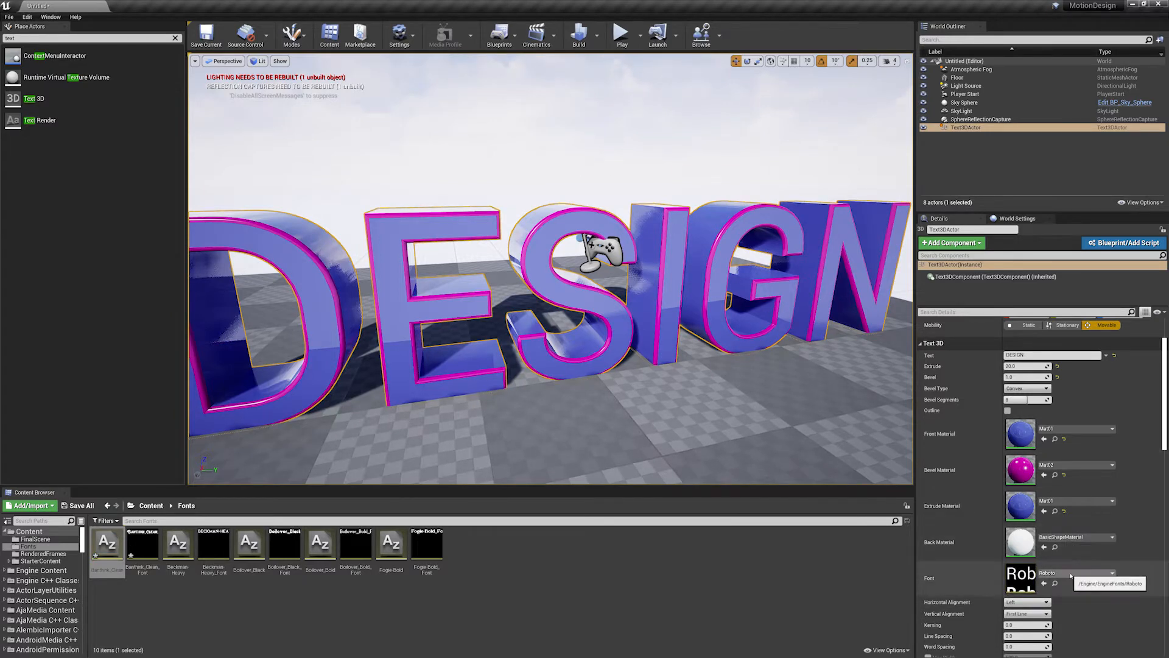
# - Set the DESIGN text's font to Banthink_Clean_Font
pyautogui.click(1071, 574)
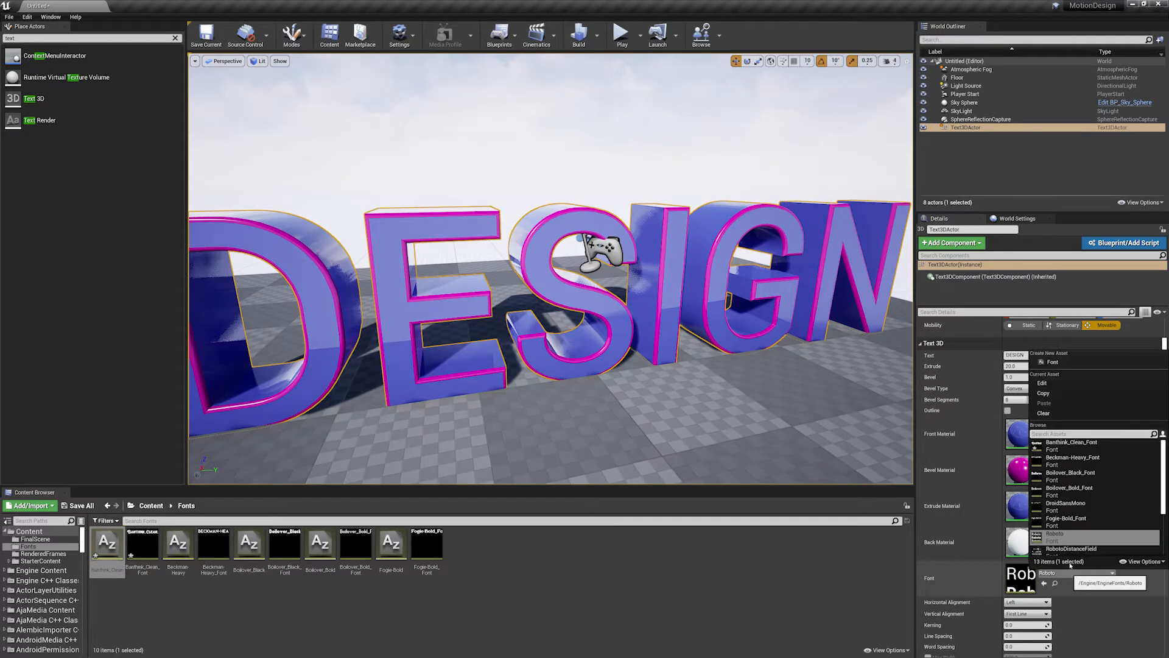
pyautogui.click(1074, 449)
pyautogui.scroll(-5, 552, 364)
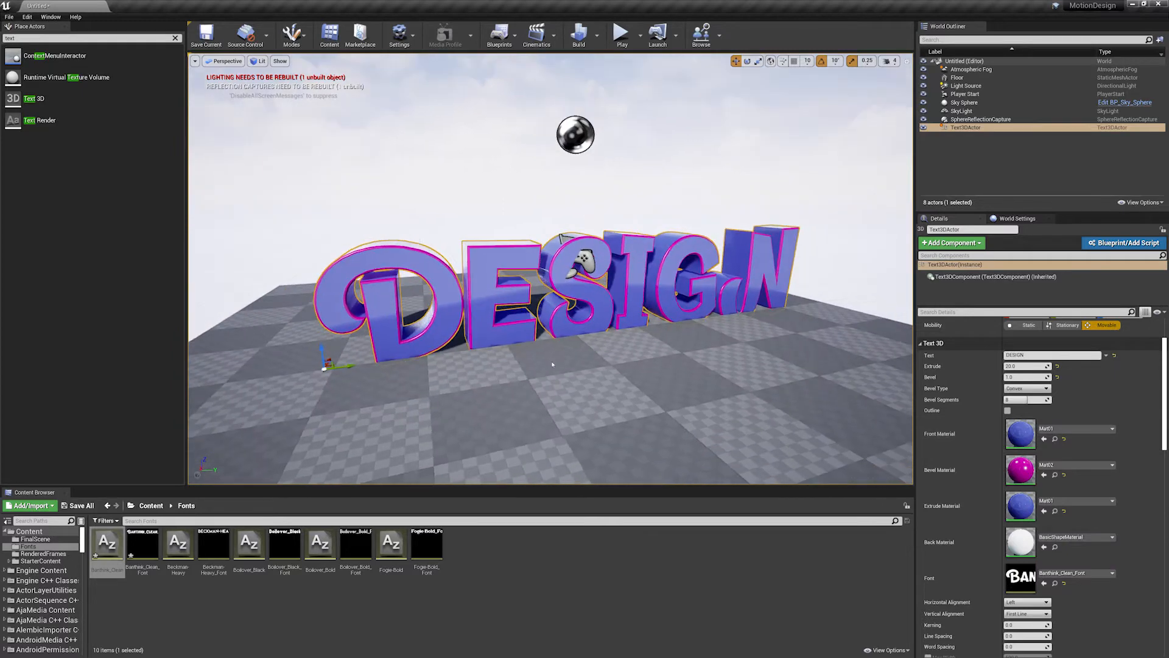
# - Raise the DESIGN text slightly so that it floats above the floor
pyautogui.moveTo(321, 347); pyautogui.dragTo(321, 316)
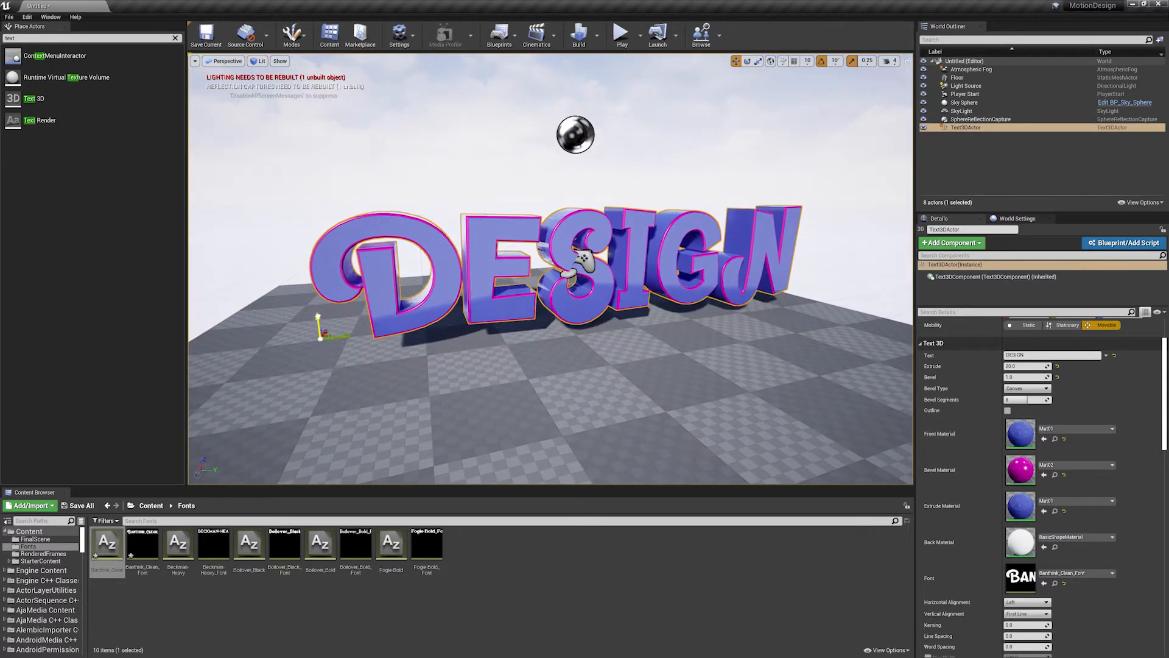
pyautogui.moveTo(662, 311)
pyautogui.mouseDown(button='right')
pyautogui.moveTo(615, 350)
pyautogui.moveTo(662, 311)
pyautogui.mouseUp(button='right')
pyautogui.scroll(2, 663, 311)
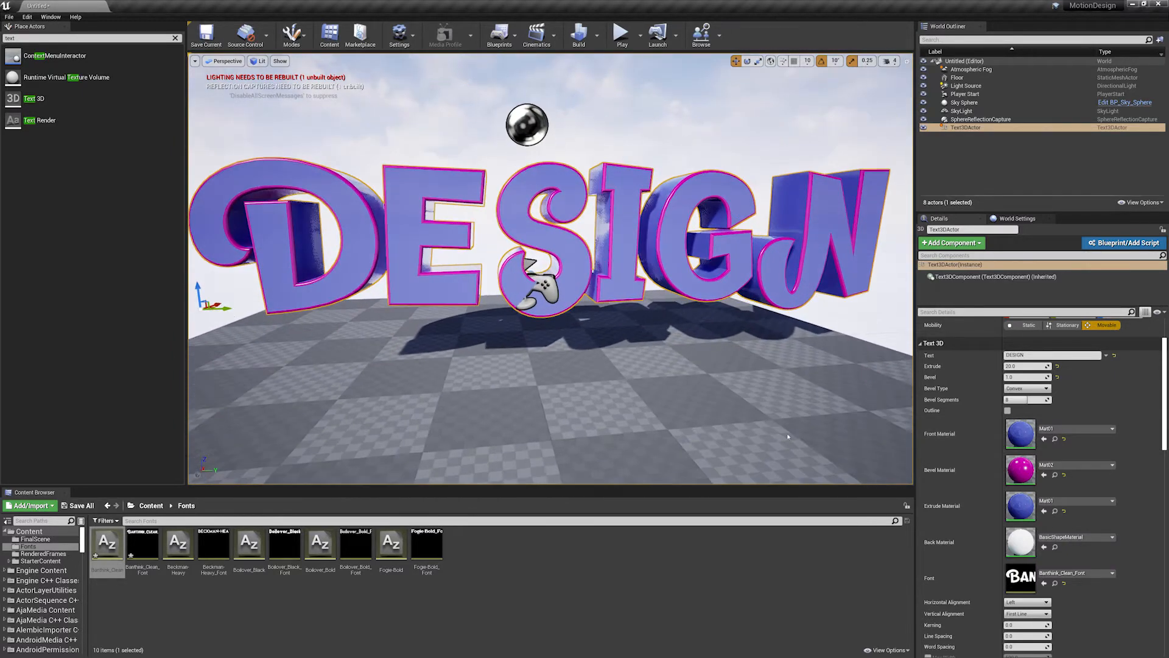
# - Change the DESIGN text's font to Boilover_Bold_Font
pyautogui.scroll(-2, 1046, 571)
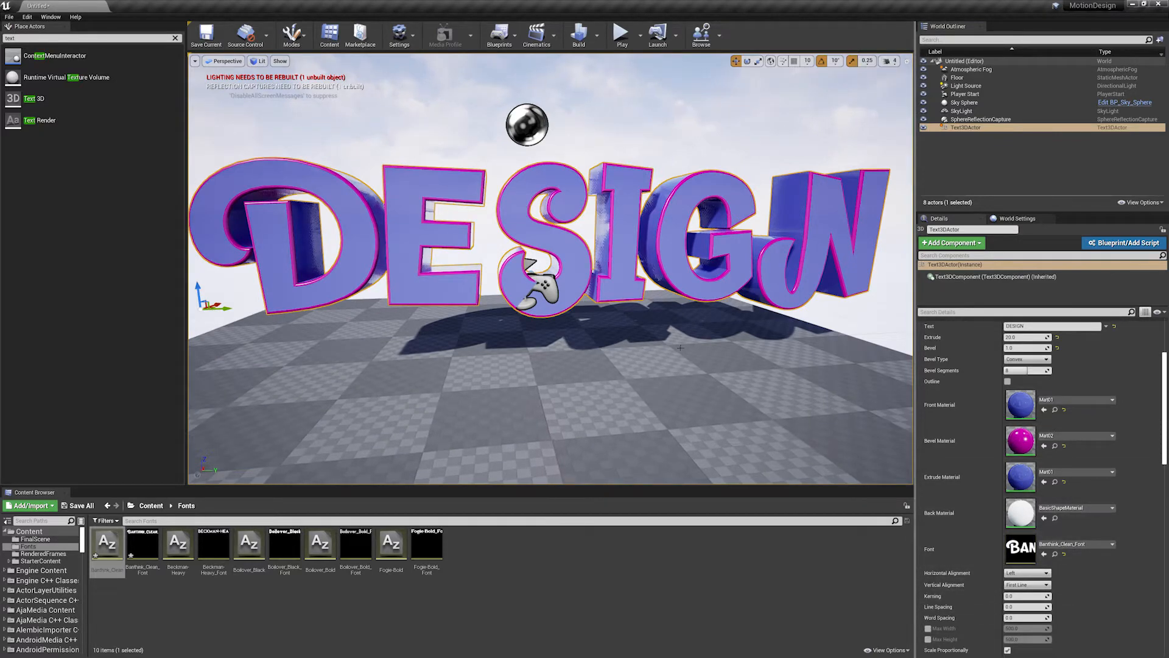
pyautogui.scroll(-2, 681, 348)
pyautogui.moveTo(681, 348)
pyautogui.mouseDown(button='right')
pyautogui.moveTo(704, 381)
pyautogui.moveTo(670, 330)
pyautogui.mouseUp(button='right')
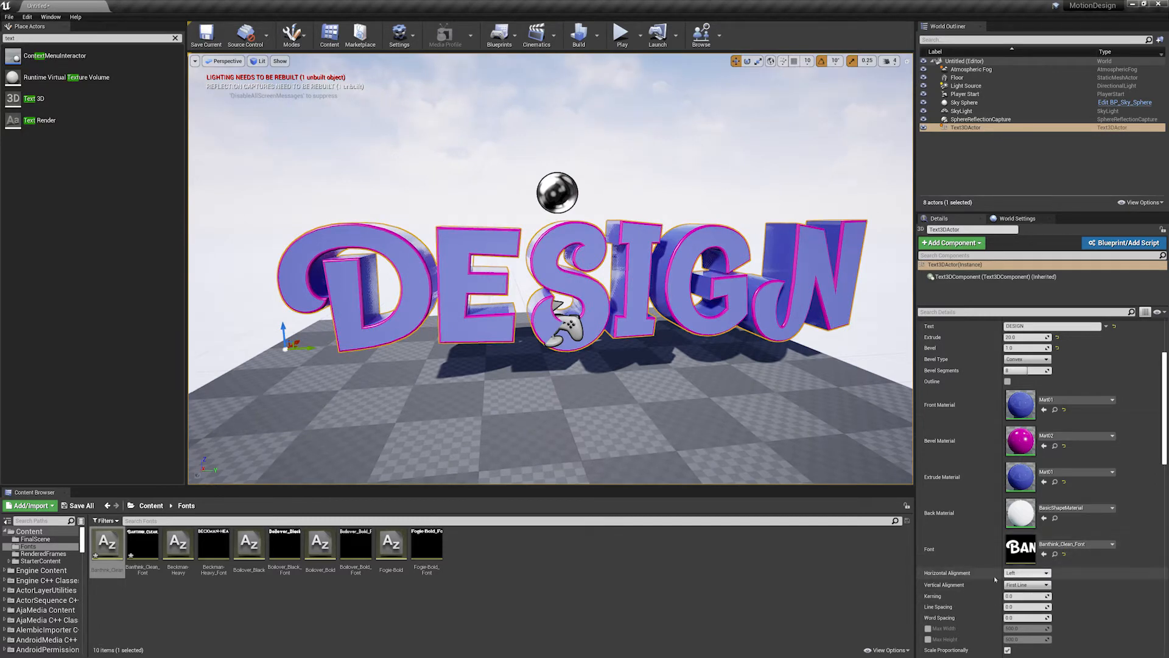
pyautogui.click(1066, 544)
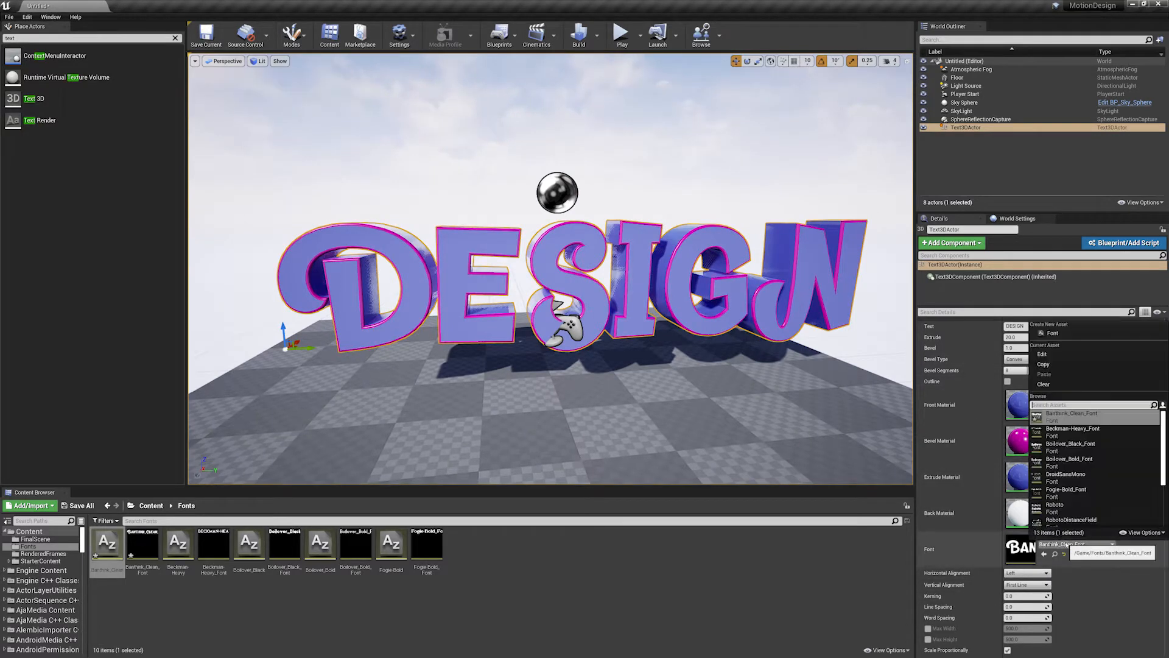
pyautogui.click(1062, 463)
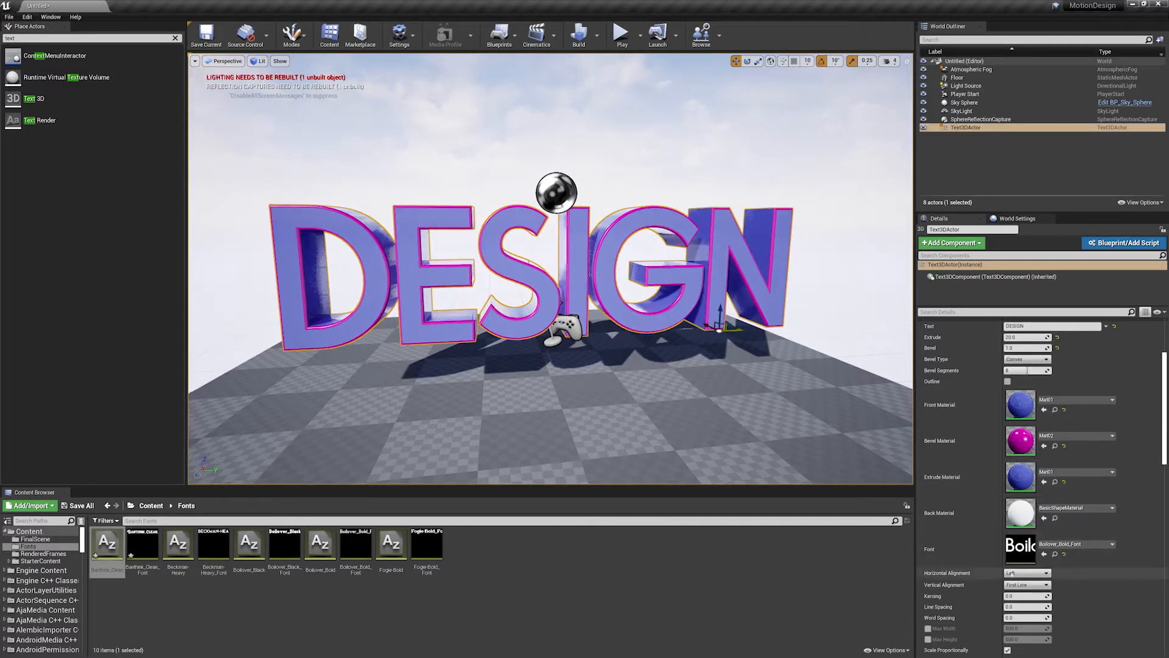
# - Try other horizontal alignments on the DESIGN text, including Center, and return it to Left
pyautogui.click(1027, 573)
pyautogui.click(1028, 587)
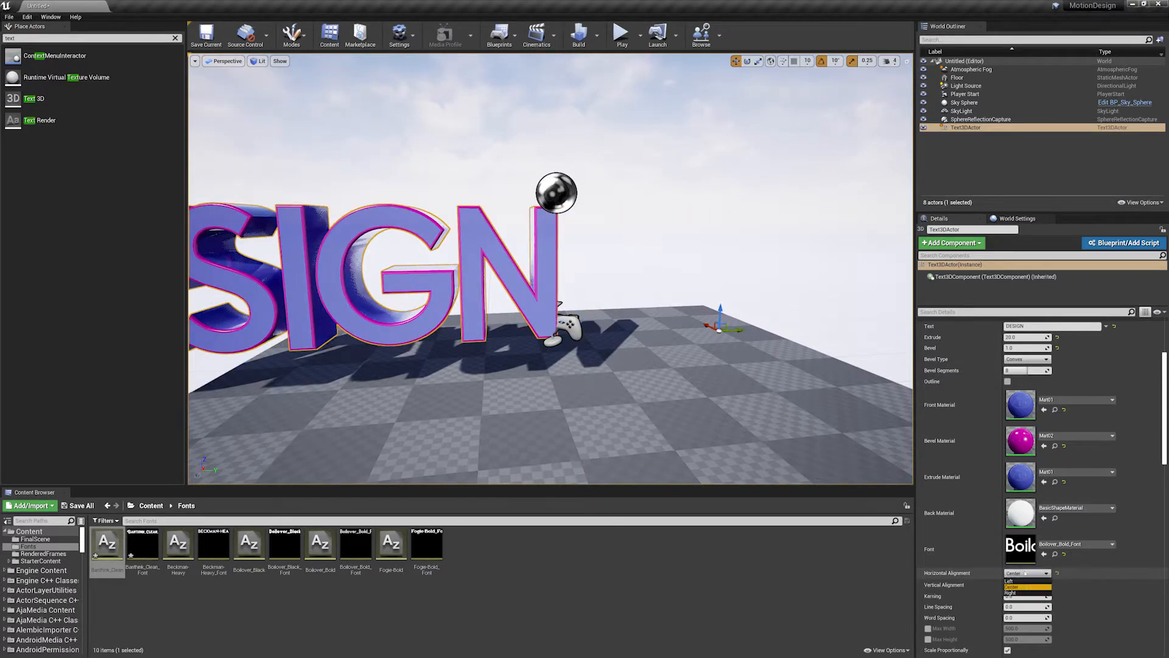
pyautogui.click(1027, 591)
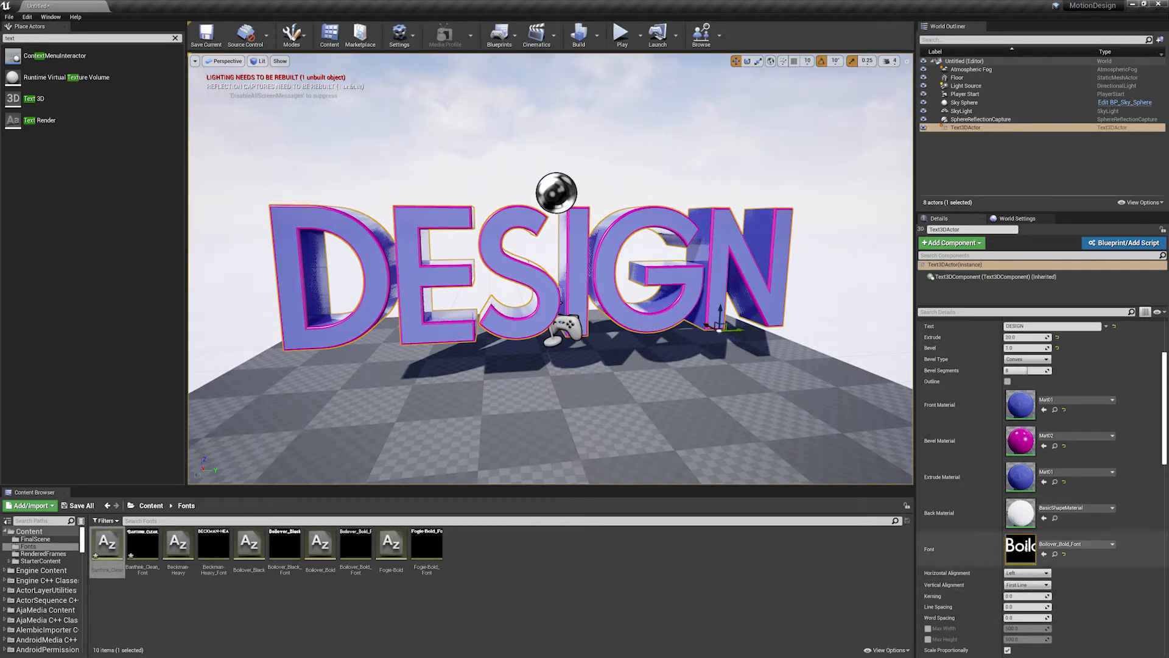
# - Widen the text's kerning to about 7.5 and add HELLO and WORLD as separate lines below DESIGN
pyautogui.moveTo(1011, 597)
pyautogui.mouseDown()
pyautogui.moveTo(1084, 597)
pyautogui.moveTo(1019, 596)
pyautogui.mouseUp()
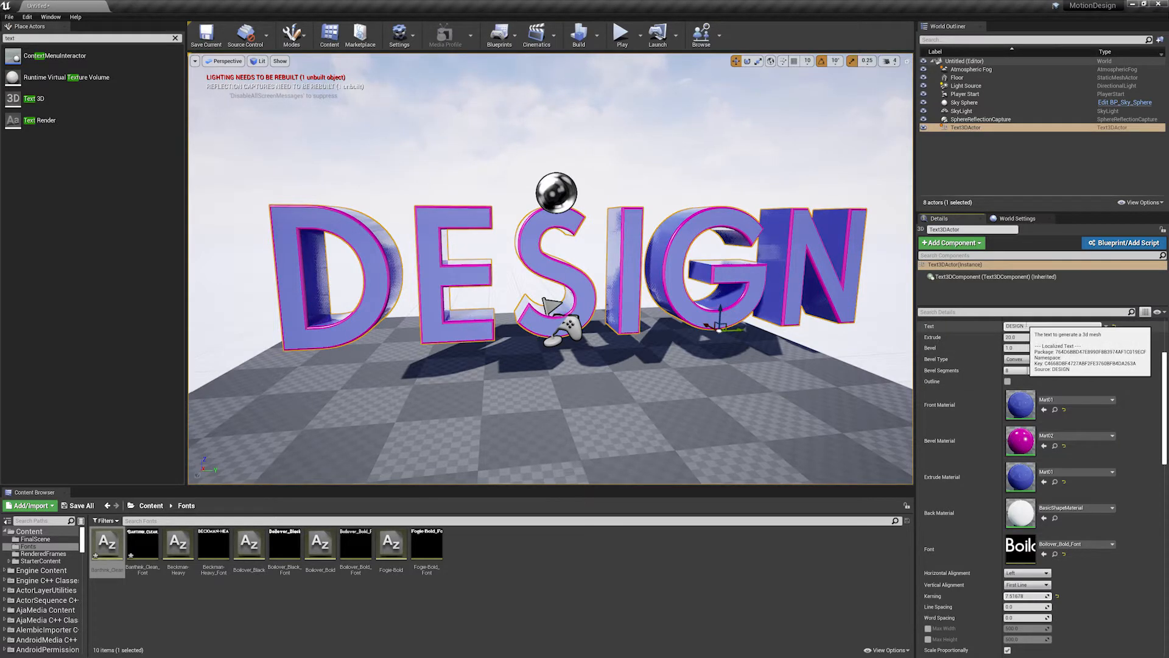
pyautogui.hotkey('shift', 'Return')
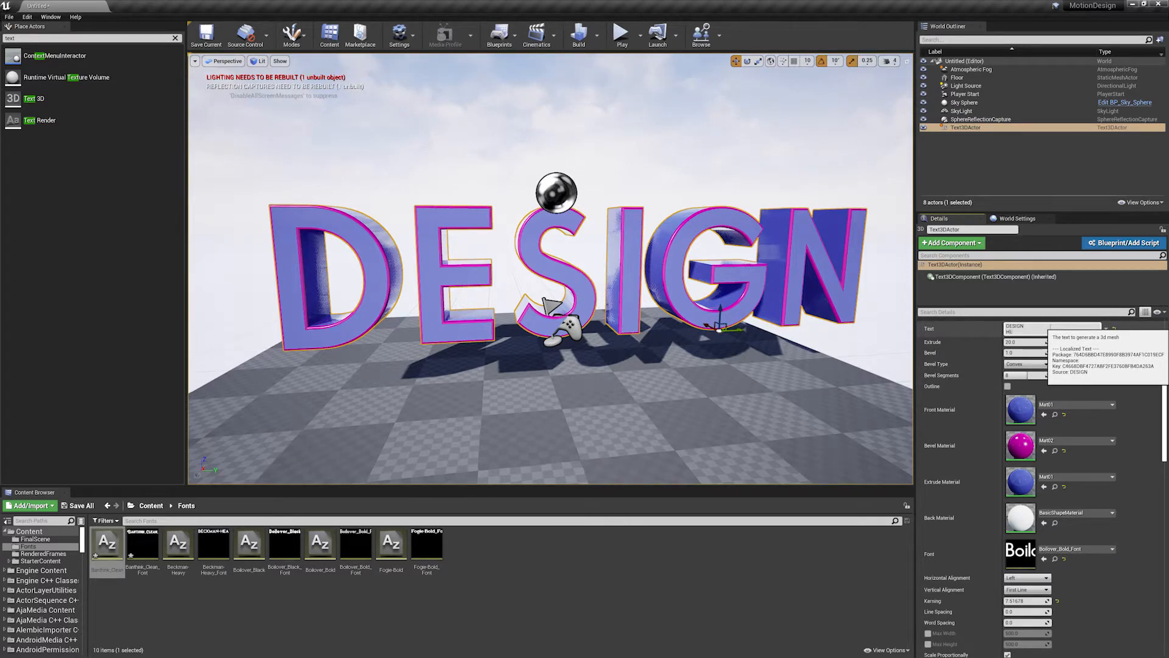
pyautogui.hotkey('shift', 'Return')
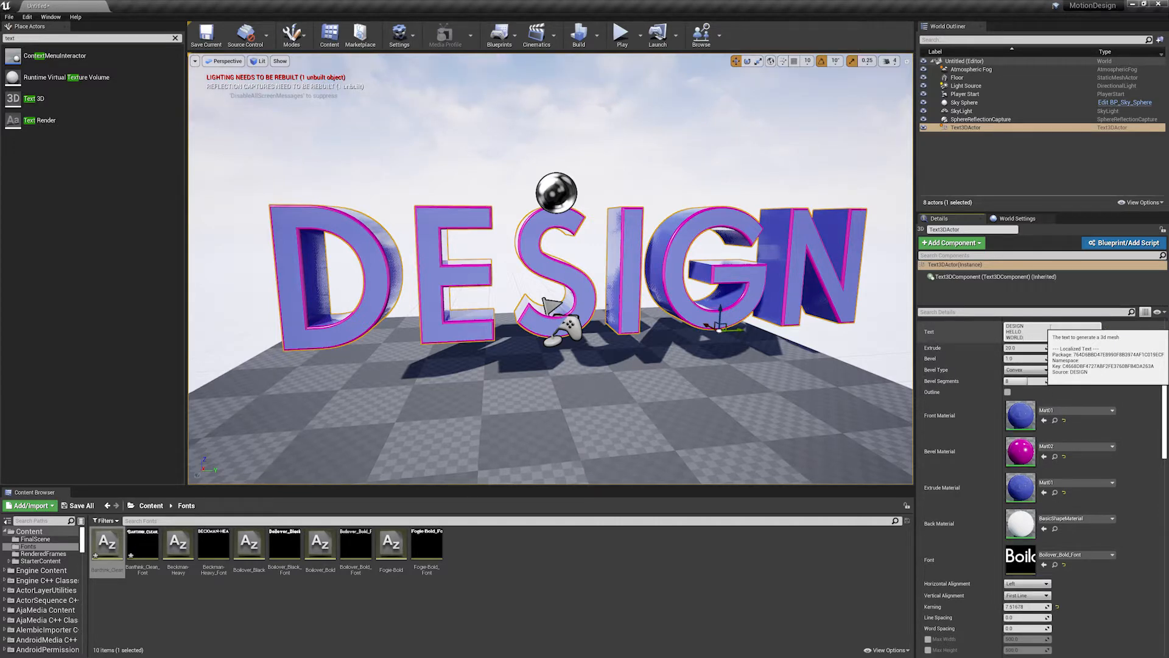
pyautogui.press('Return')
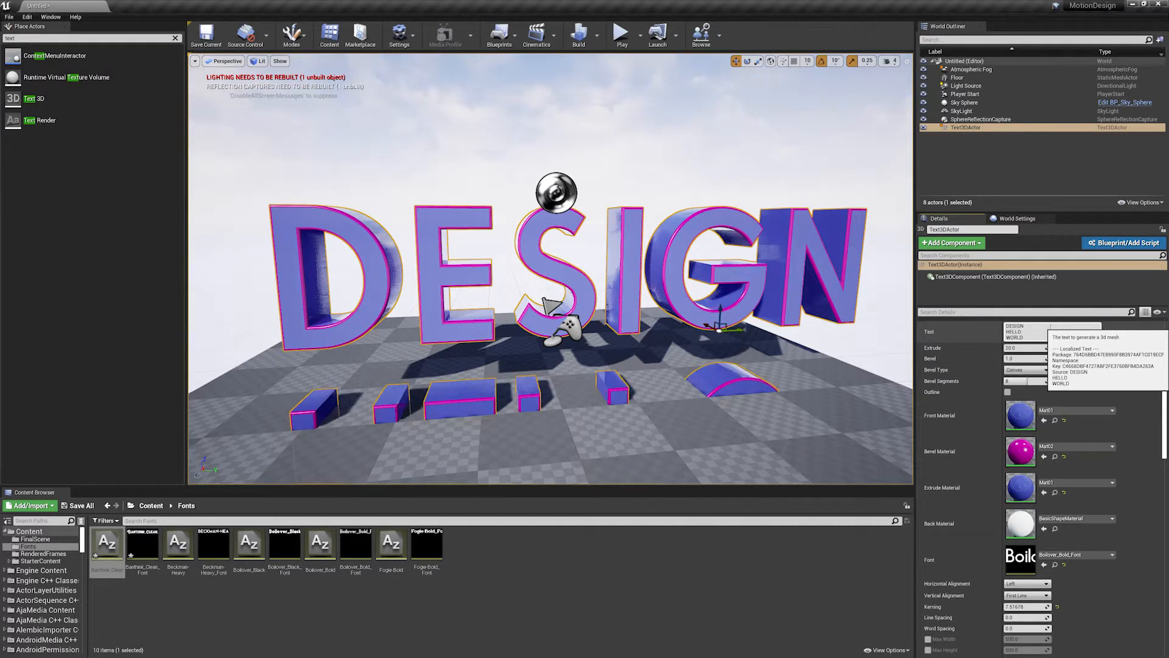
# - Raise the three-line text until all lines clear the floor and tighten its line spacing to about -13.8
pyautogui.moveTo(720, 307); pyautogui.dragTo(754, 170, button='right')
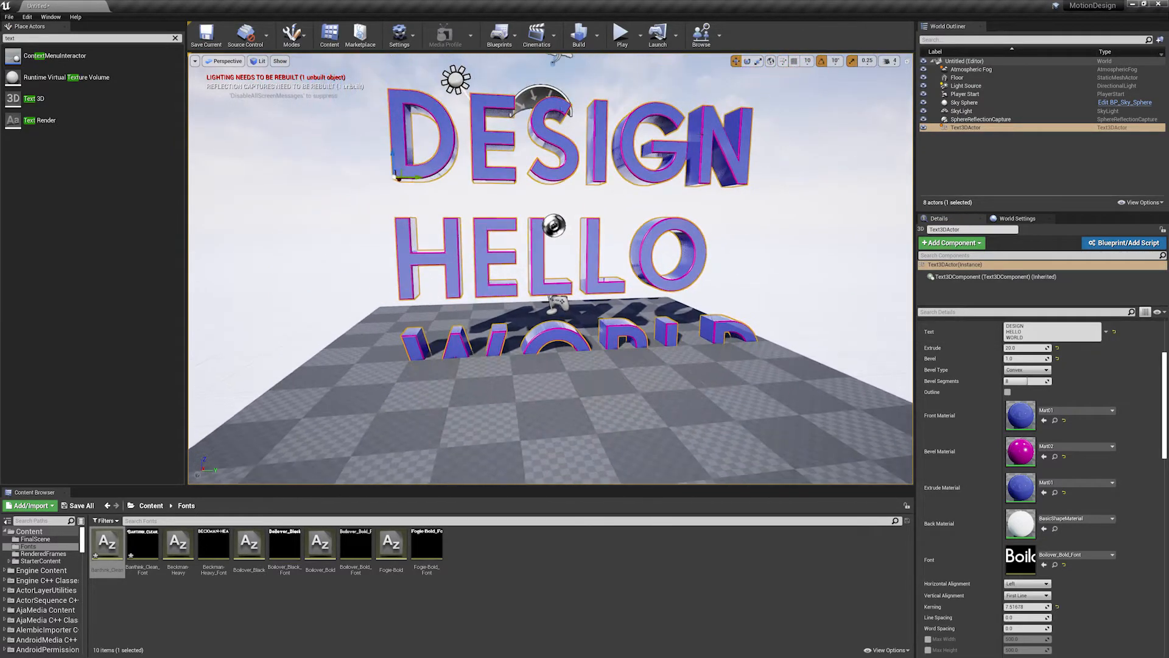
pyautogui.keyDown('alt'); pyautogui.moveTo(604, 279); pyautogui.dragTo(583, 204); pyautogui.keyUp('alt')
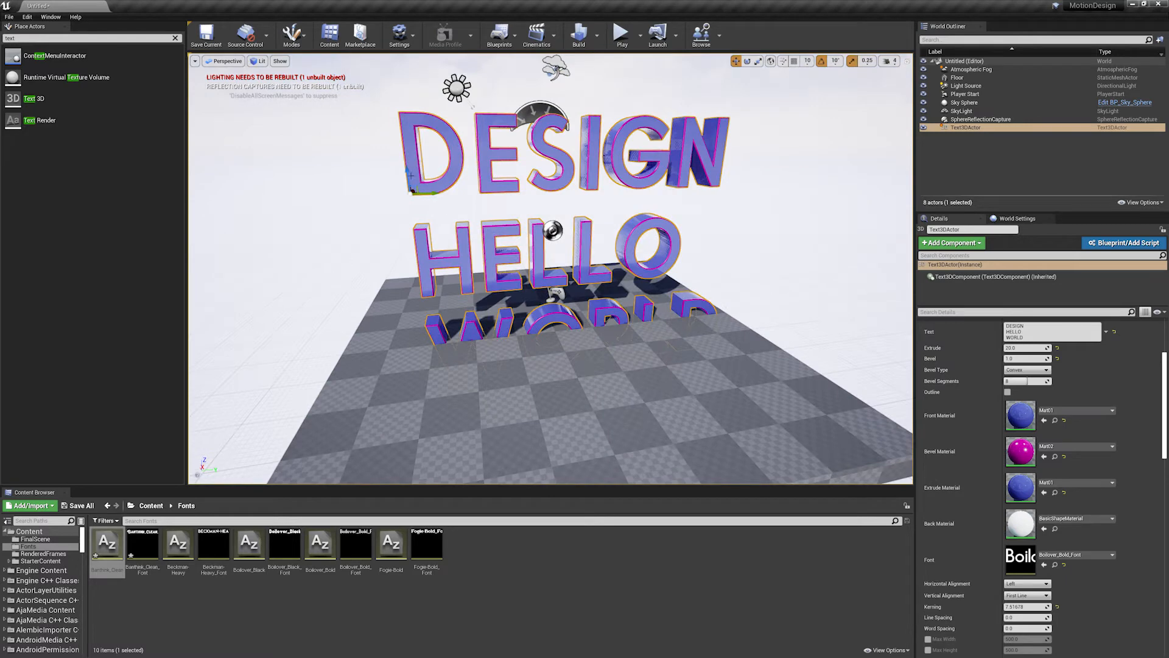
pyautogui.moveTo(407, 170); pyautogui.dragTo(400, 126)
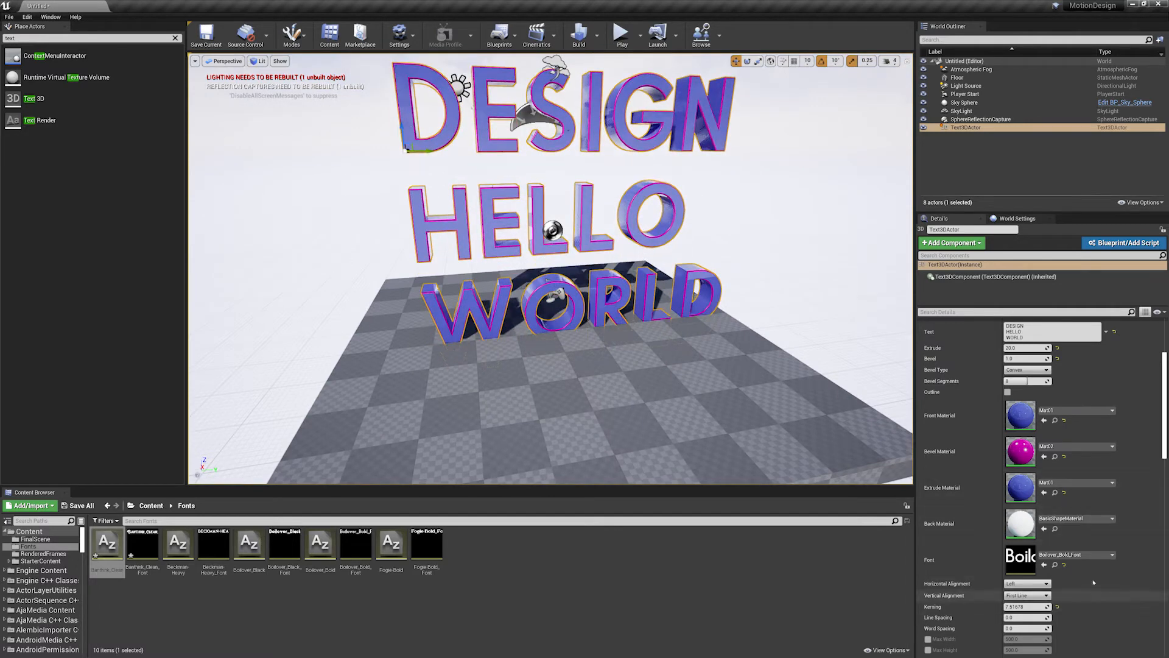
pyautogui.moveTo(1026, 617); pyautogui.dragTo(1082, 620)
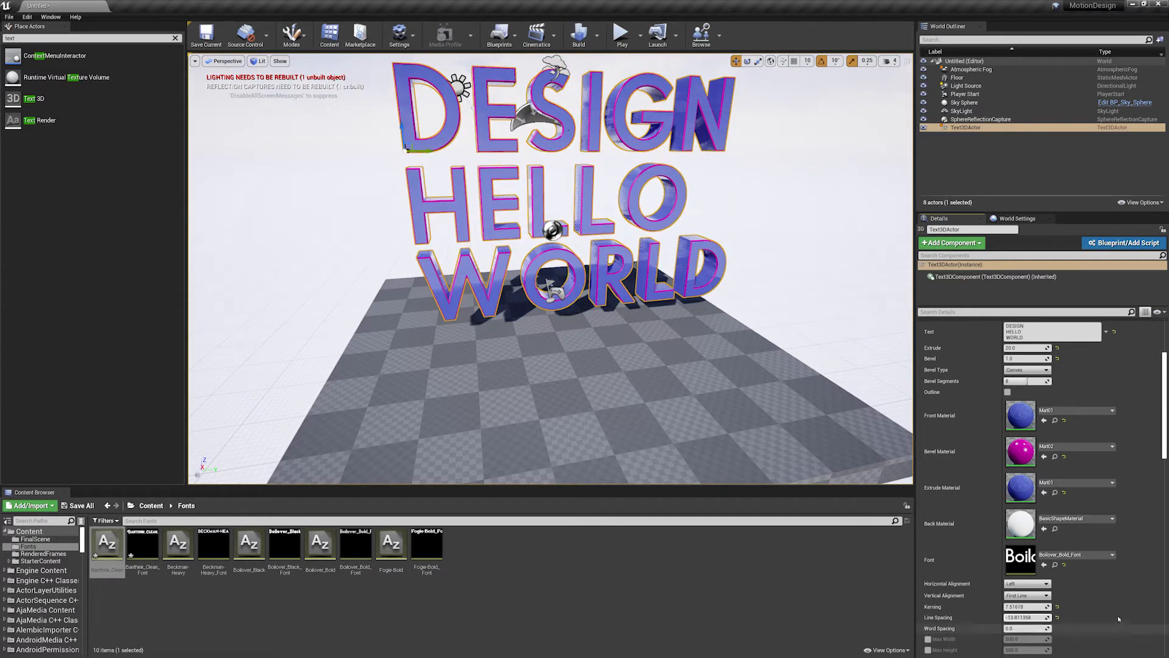
# - Try the Top vertical alignment on the three-line text and return it to First Line
pyautogui.scroll(-2, 1083, 620)
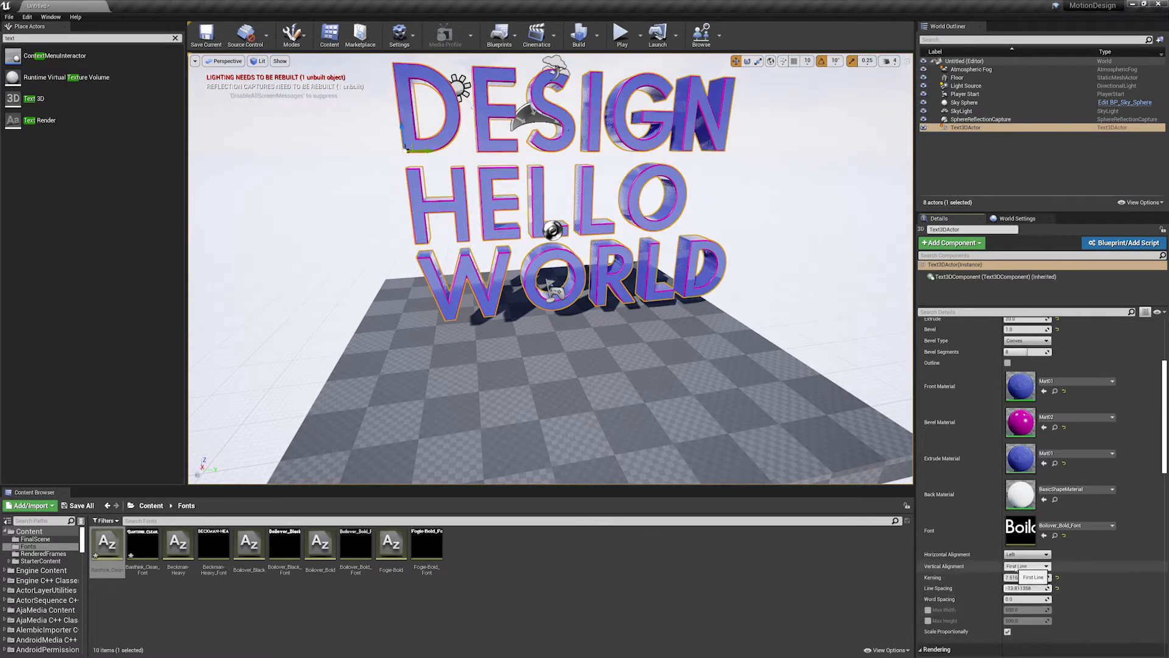
pyautogui.click(1018, 567)
pyautogui.click(1023, 580)
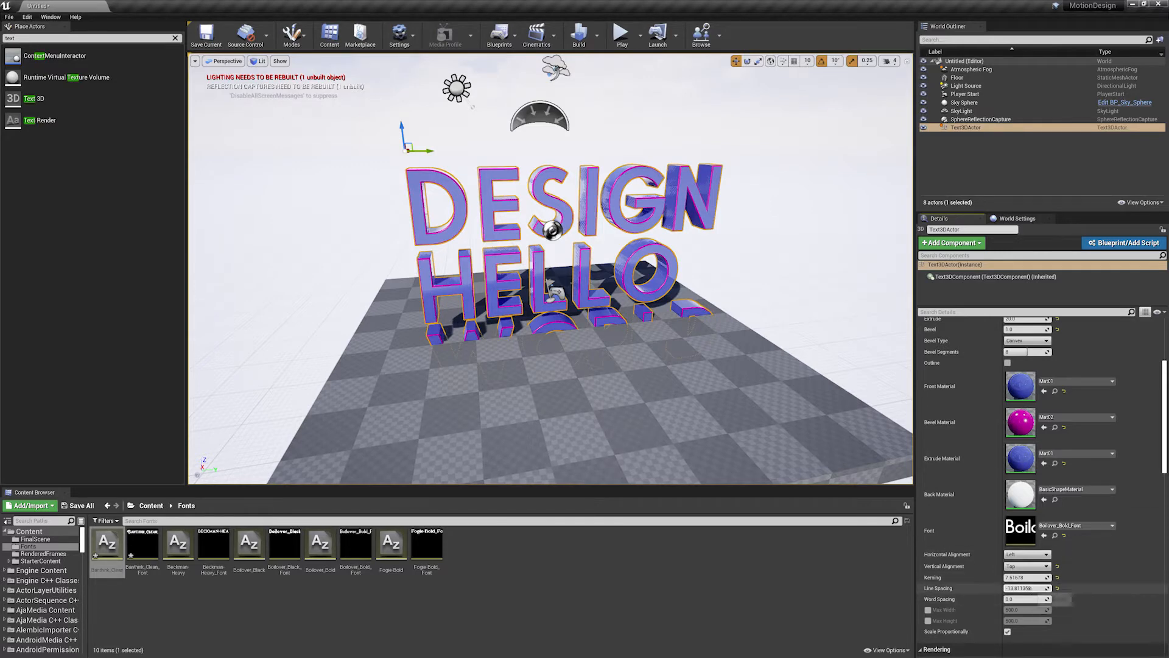
pyautogui.click(1019, 567)
pyautogui.click(1014, 574)
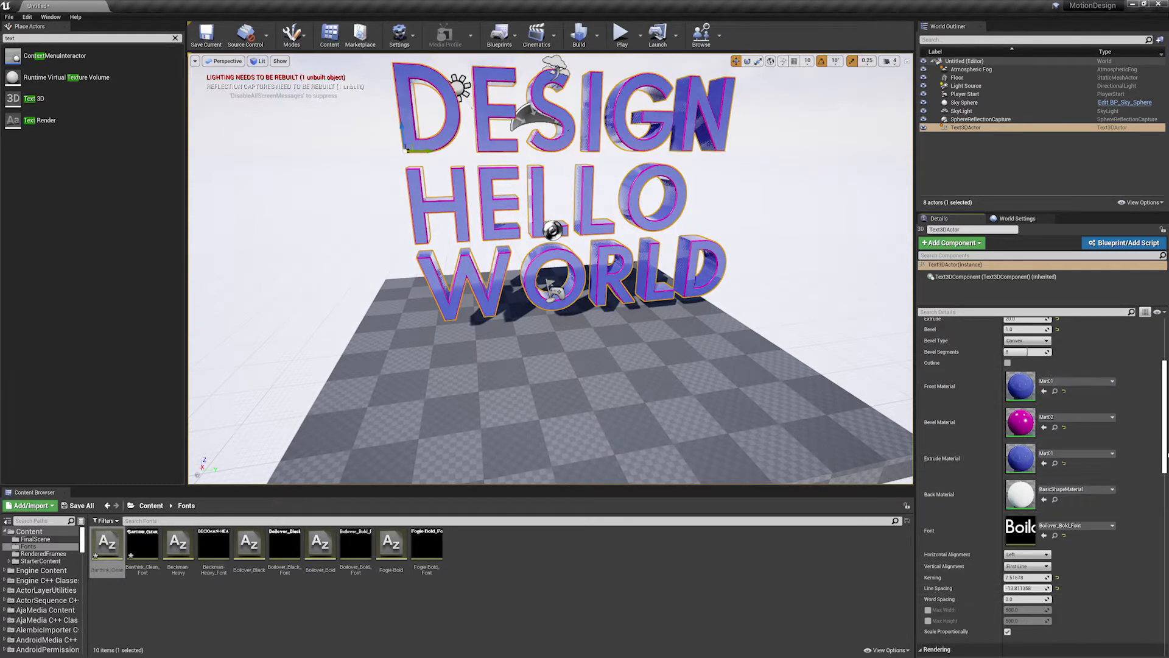
# - Remove the line breaks so that the text reads DESIGN HELLO WORLD on a single line
pyautogui.scroll(5, 1165, 454)
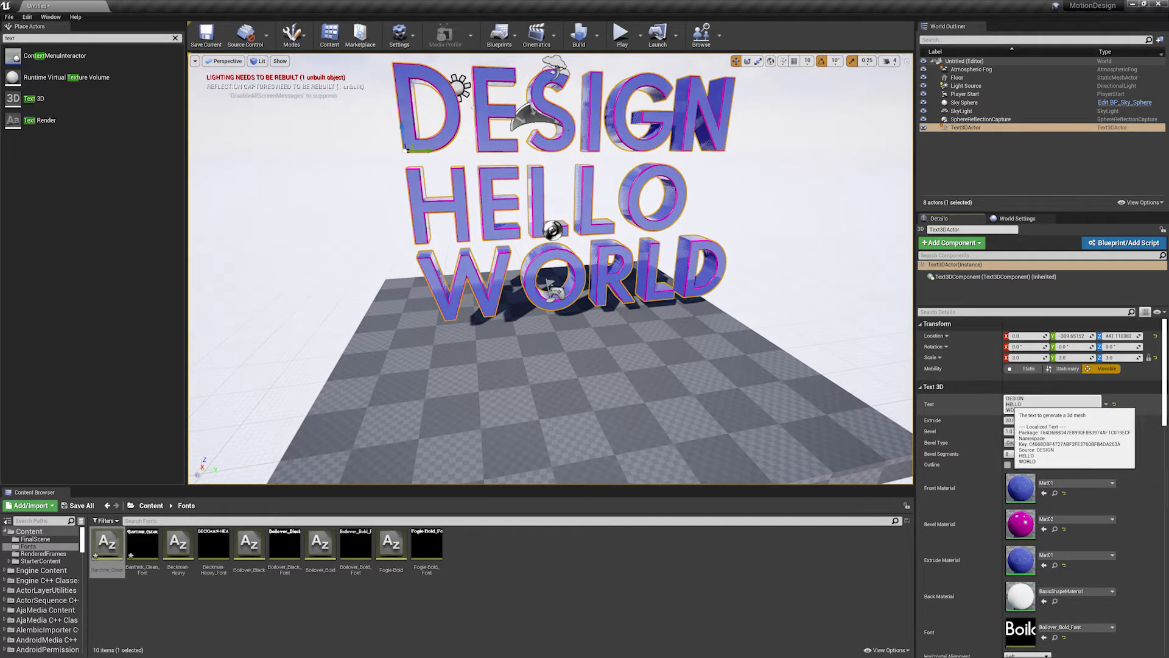
pyautogui.press('BackSpace')
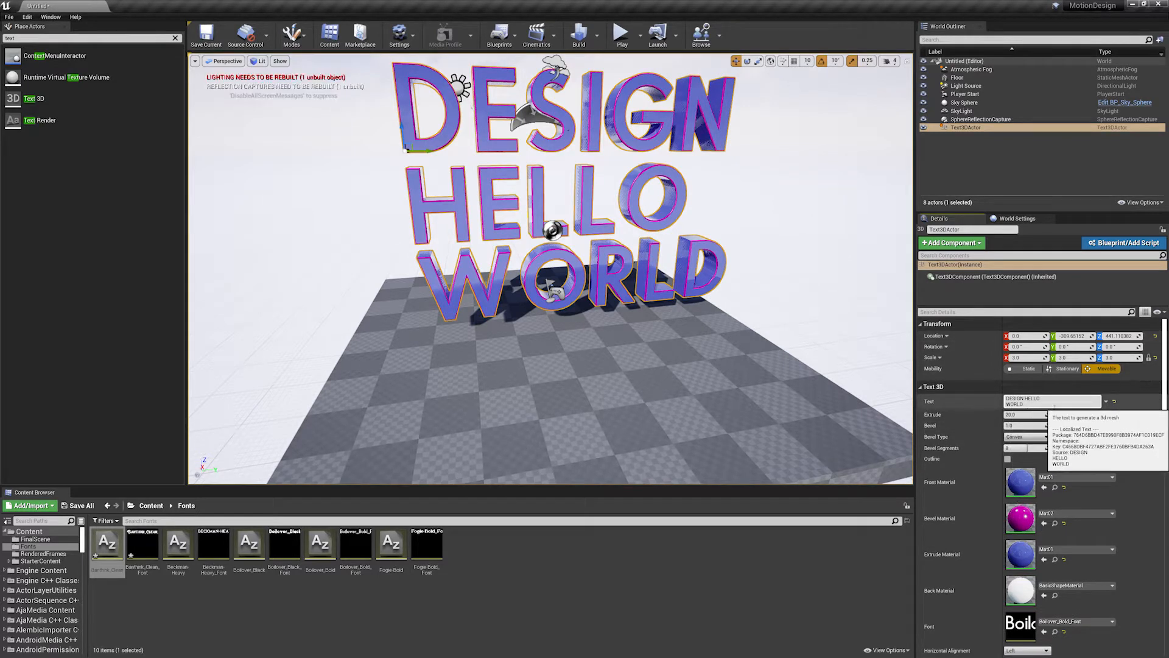
pyautogui.press('BackSpace')
pyautogui.click(784, 355)
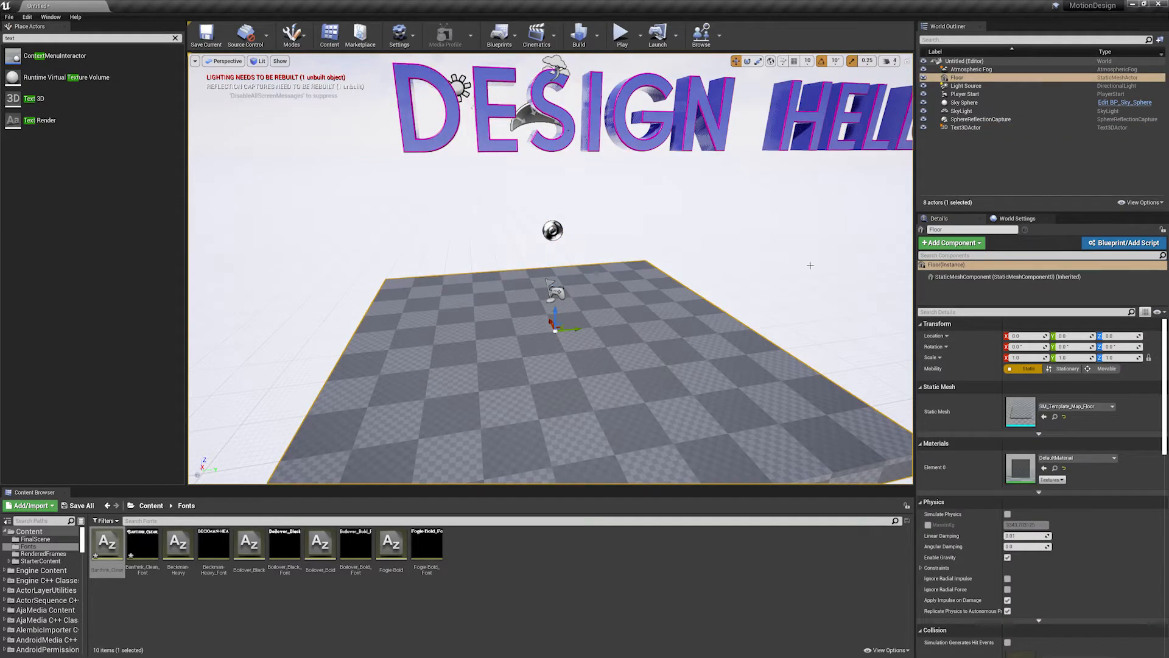
# - Select the single-line text again and set its word spacing to about -0.18
pyautogui.moveTo(811, 266); pyautogui.dragTo(870, 235, button='right')
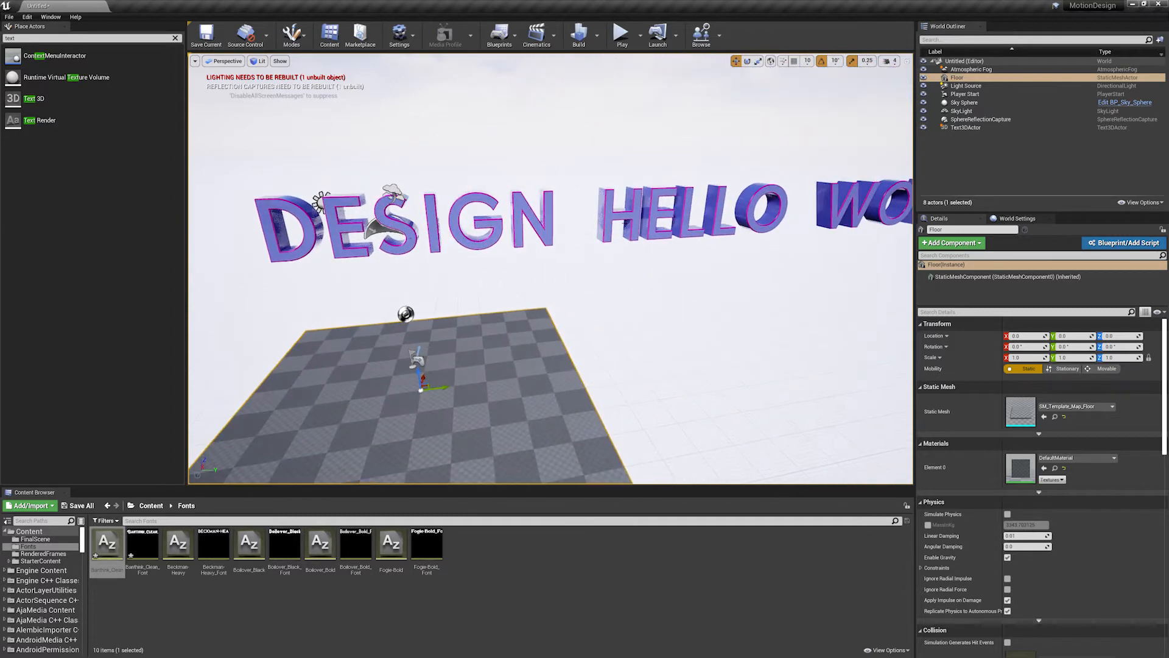
pyautogui.click(840, 213)
pyautogui.scroll(-7, 1079, 580)
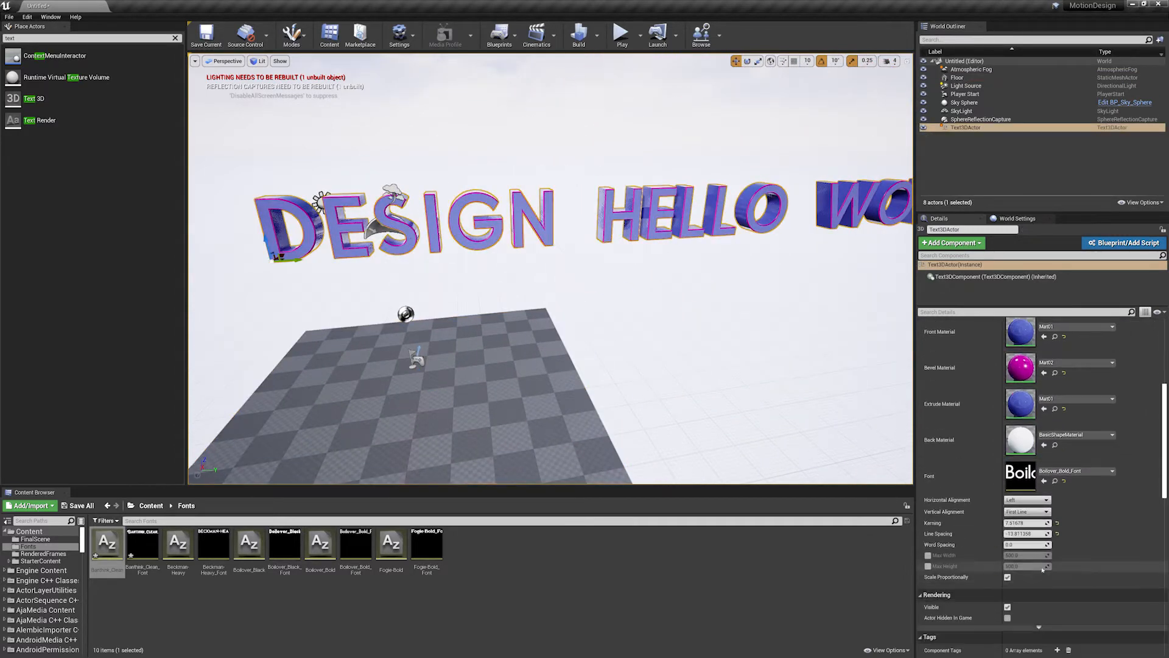
pyautogui.moveTo(1036, 544); pyautogui.dragTo(1045, 545)
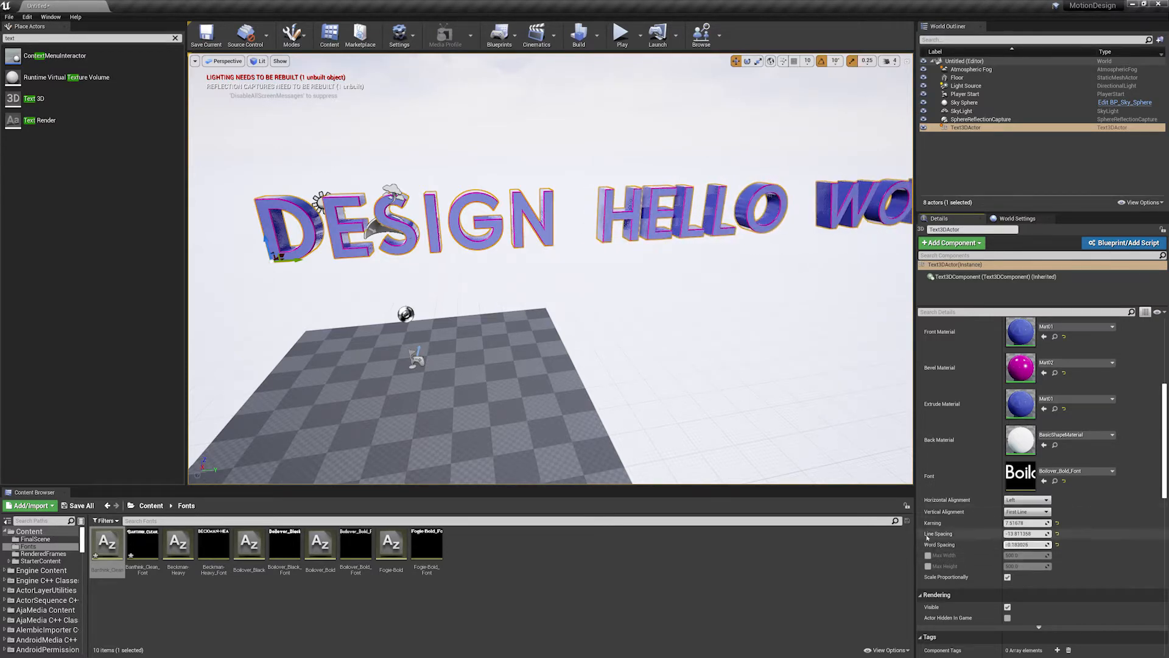
# - Review the remaining Text 3D layout settings, including Scale Proportionally, for the single-line text
pyautogui.scroll(-2, 950, 539)
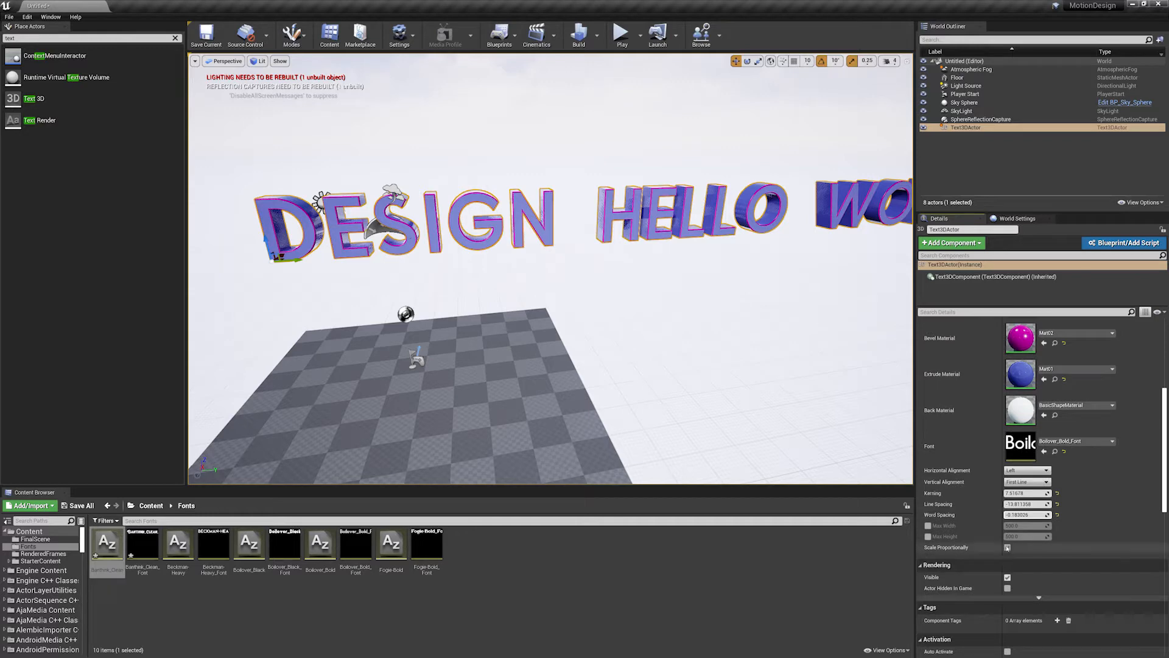
pyautogui.click(1007, 547)
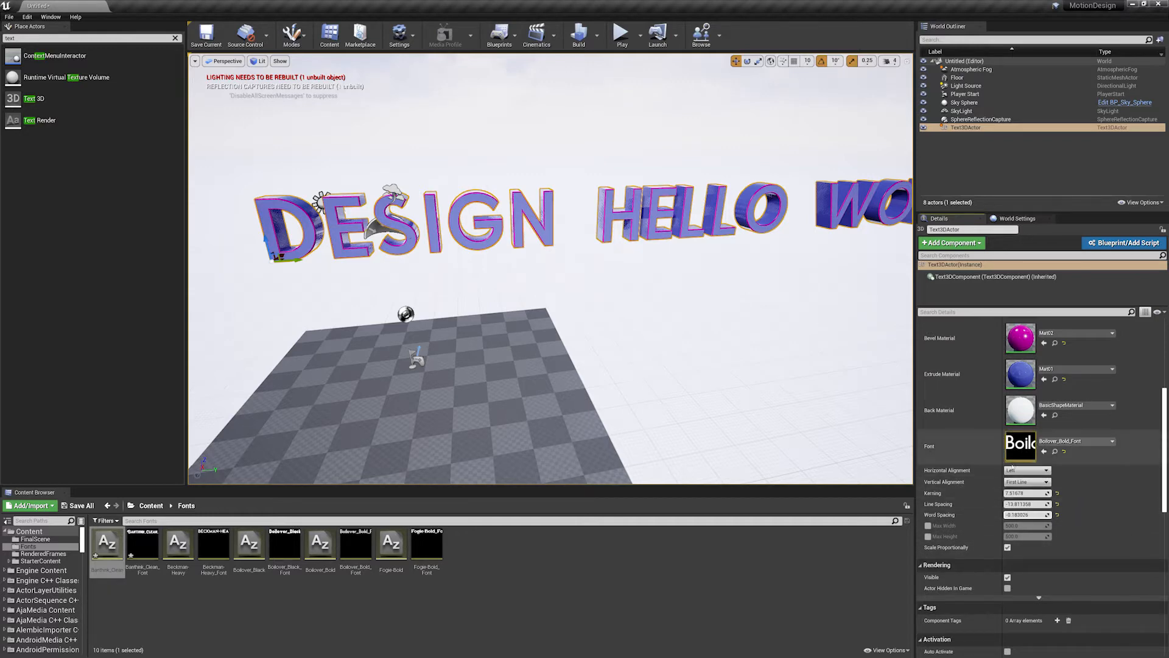
pyautogui.scroll(-3, 731, 318)
pyautogui.scroll(2, 746, 317)
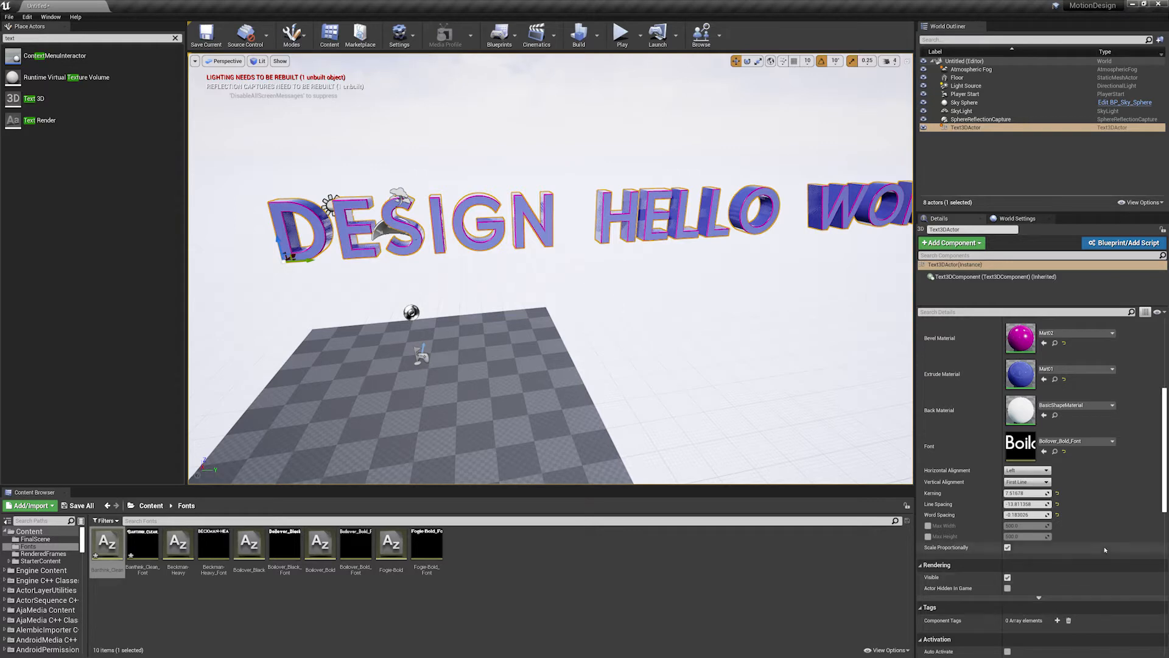
pyautogui.scroll(5, 1148, 439)
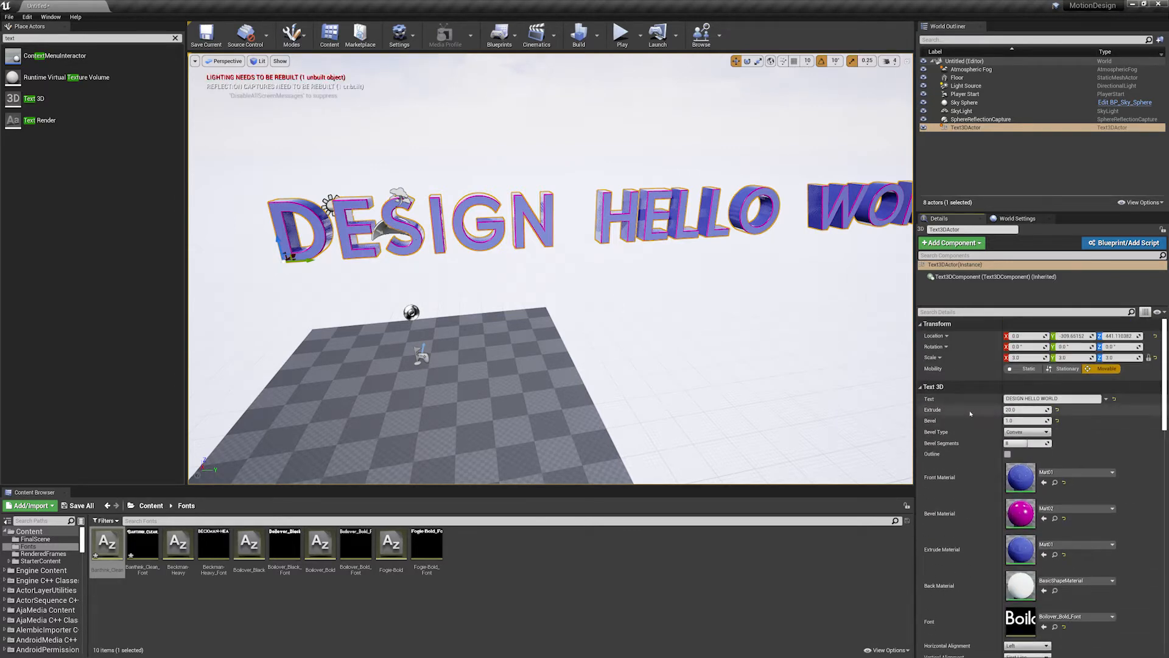
pyautogui.keyDown('alt'); pyautogui.moveTo(691, 323); pyautogui.dragTo(606, 299); pyautogui.keyUp('alt')
pyautogui.scroll(-2, 632, 327)
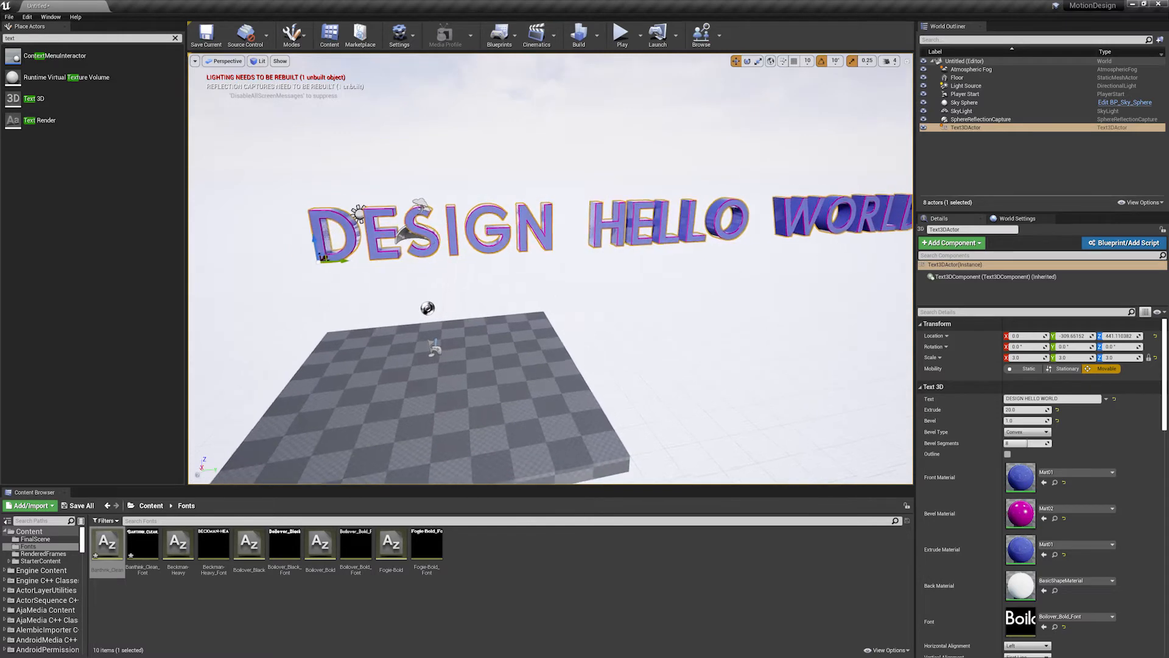
pyautogui.scroll(6, 630, 326)
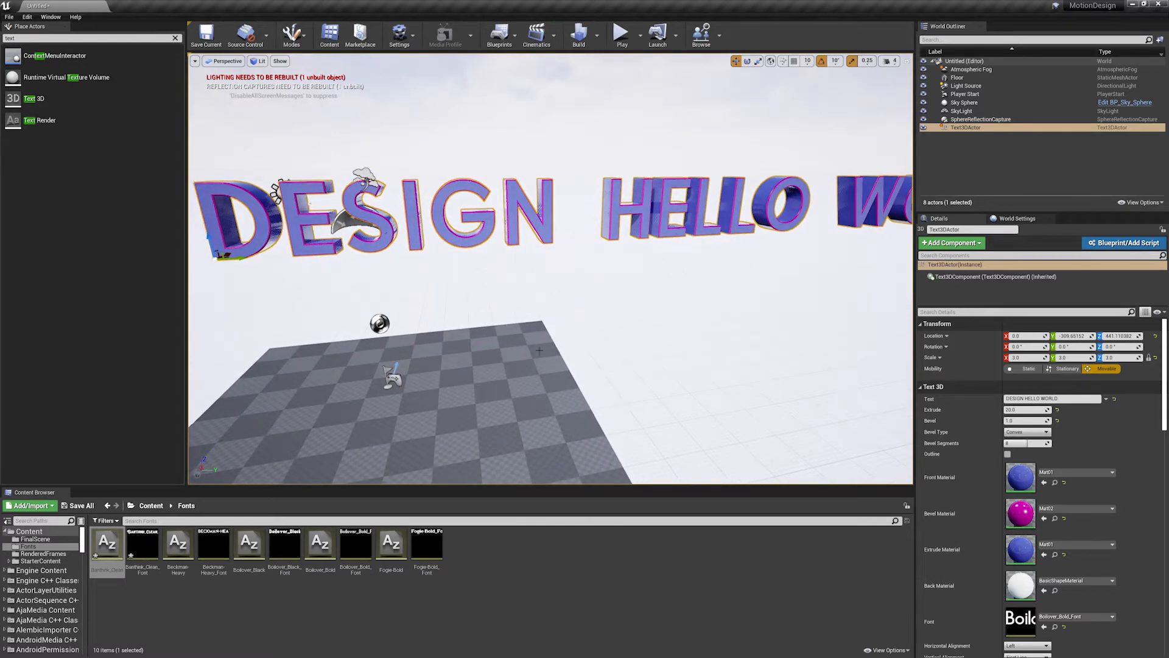
pyautogui.keyDown('alt'); pyautogui.moveTo(684, 307); pyautogui.dragTo(673, 300); pyautogui.keyUp('alt')
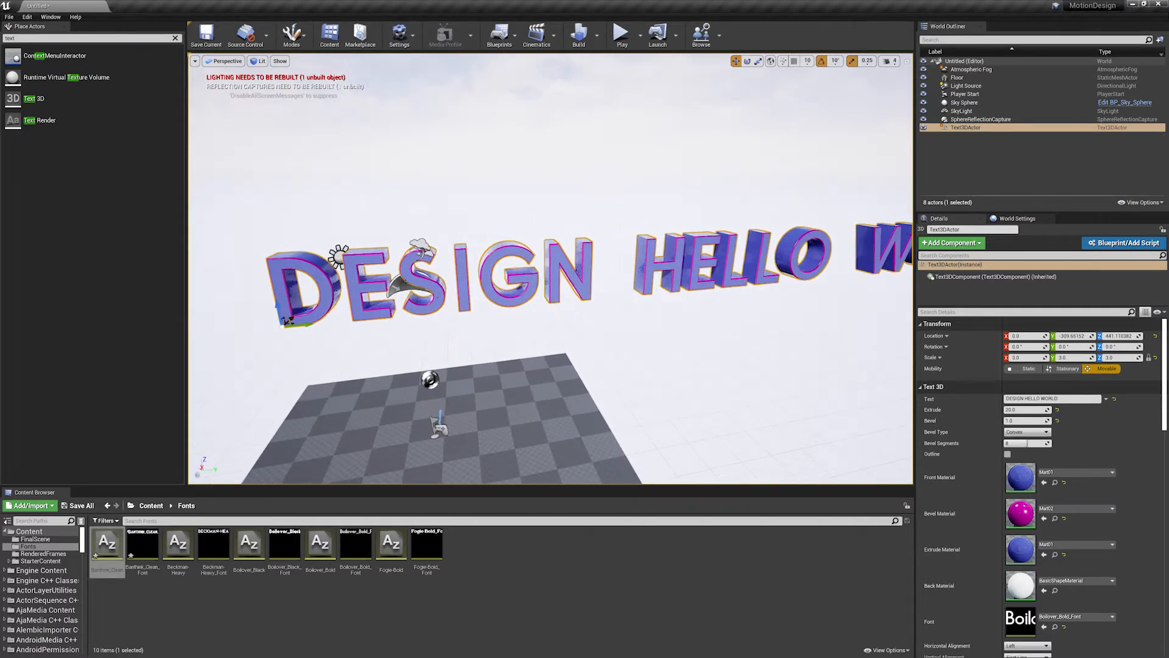
pyautogui.keyDown('alt'); pyautogui.moveTo(693, 230); pyautogui.dragTo(401, 247); pyautogui.keyUp('alt')
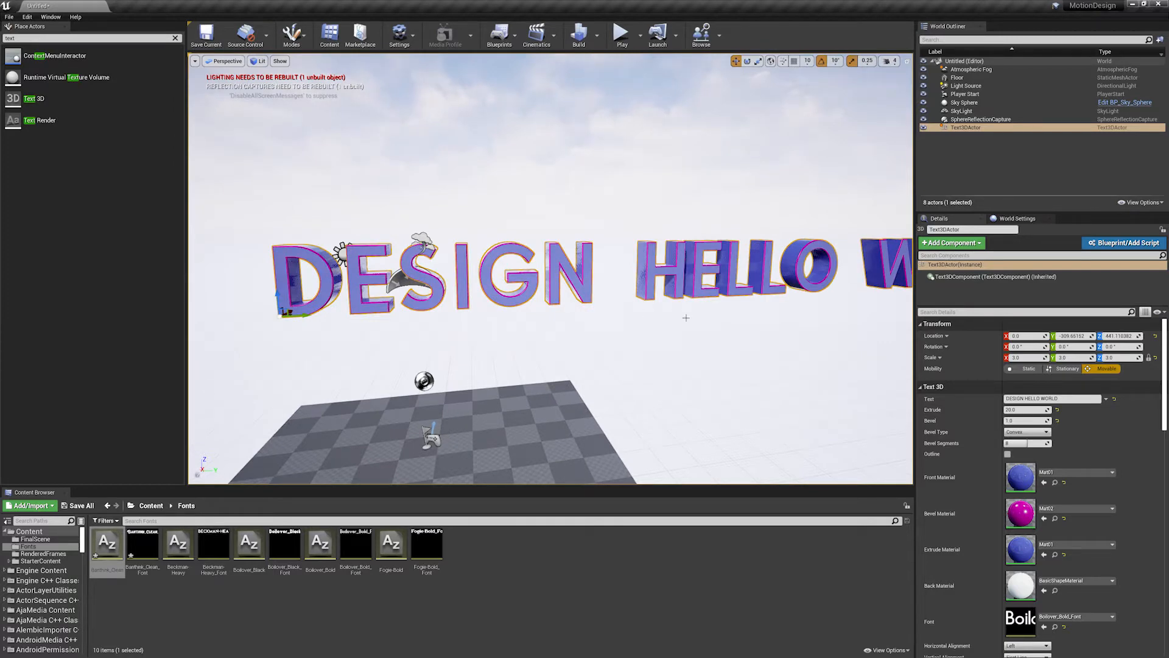
pyautogui.keyDown('alt'); pyautogui.moveTo(649, 341); pyautogui.dragTo(698, 356); pyautogui.keyUp('alt')
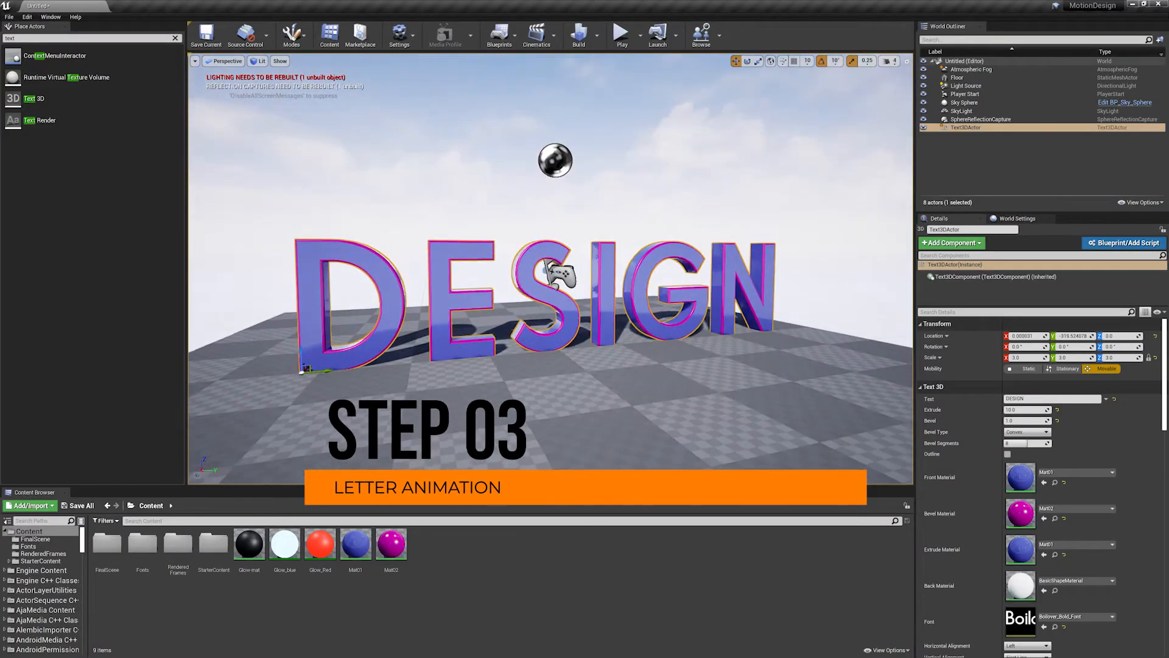
# - Turn on Game View in the viewport to hide the editor icons and selection outline around the DESIGN text
pyautogui.moveTo(696, 309)
pyautogui.keyDown('alt'); pyautogui.mouseDown()
pyautogui.moveTo(725, 314)
pyautogui.moveTo(713, 312)
pyautogui.mouseUp(); pyautogui.keyUp('alt')
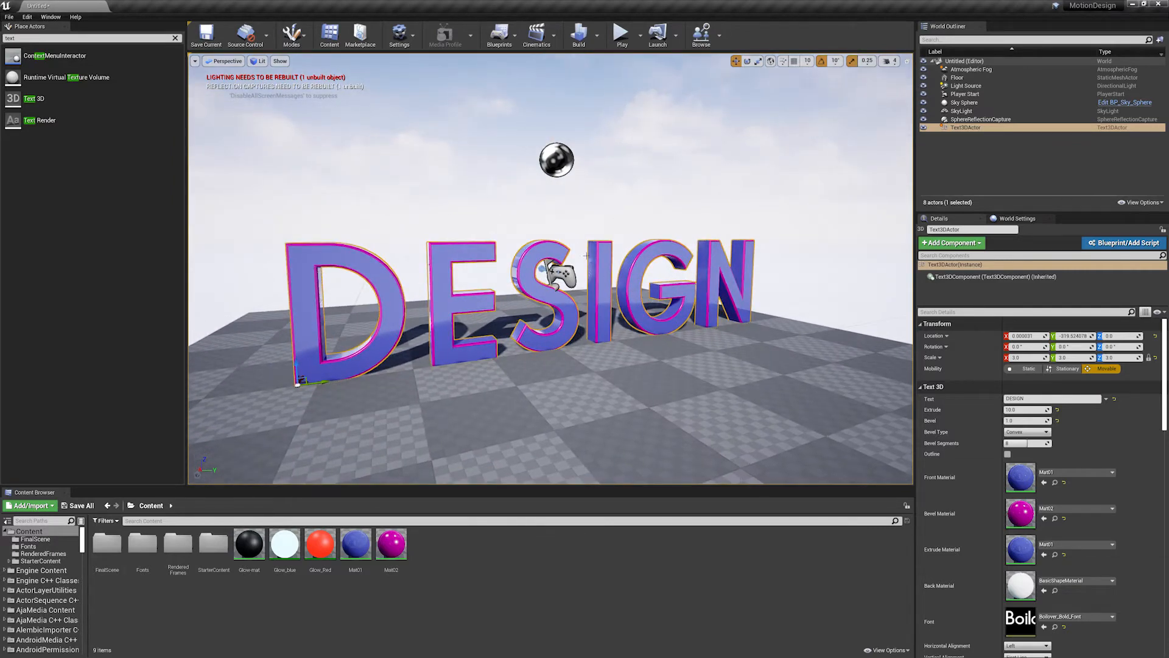
pyautogui.click(195, 61)
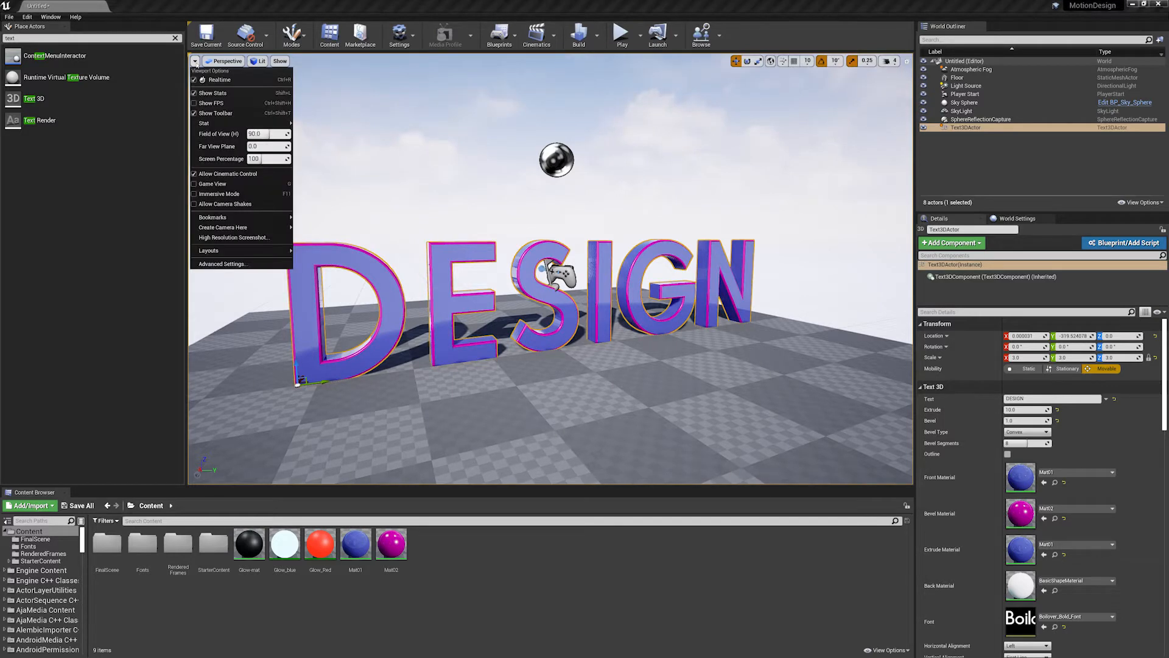
pyautogui.click(214, 184)
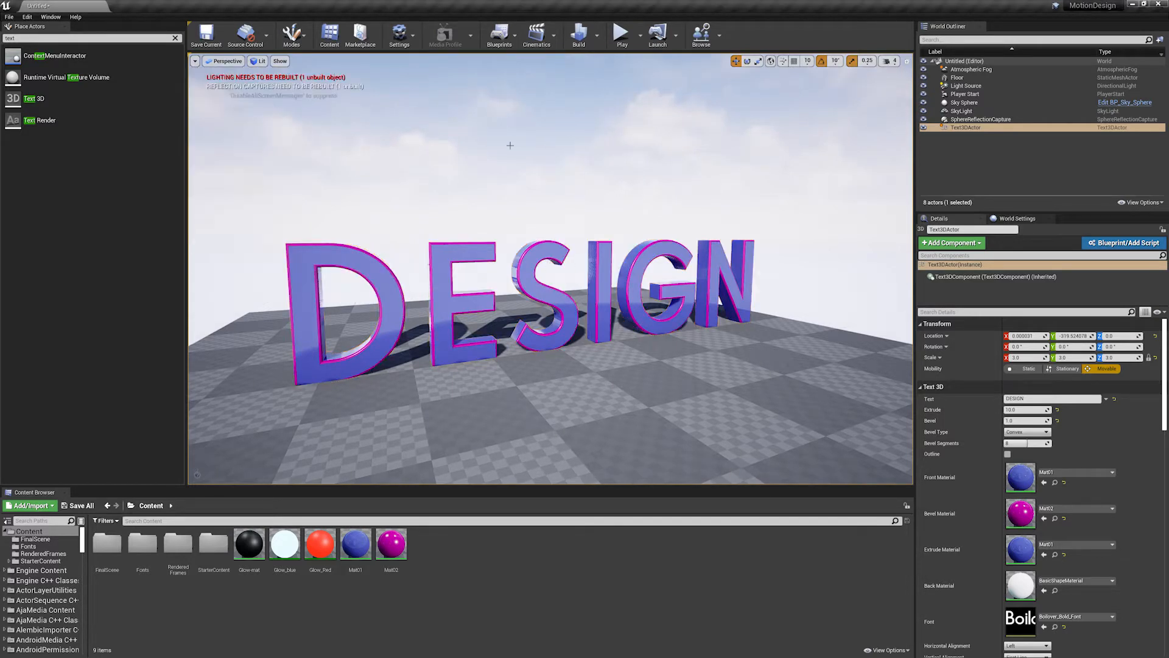
# - Turn off Game View and add a Text 3DCharacter Transform component to the DESIGN text actor
pyautogui.moveTo(673, 349)
pyautogui.keyDown('alt'); pyautogui.mouseDown()
pyautogui.moveTo(554, 341)
pyautogui.moveTo(676, 366)
pyautogui.moveTo(677, 345)
pyautogui.moveTo(668, 358)
pyautogui.mouseUp(); pyautogui.keyUp('alt')
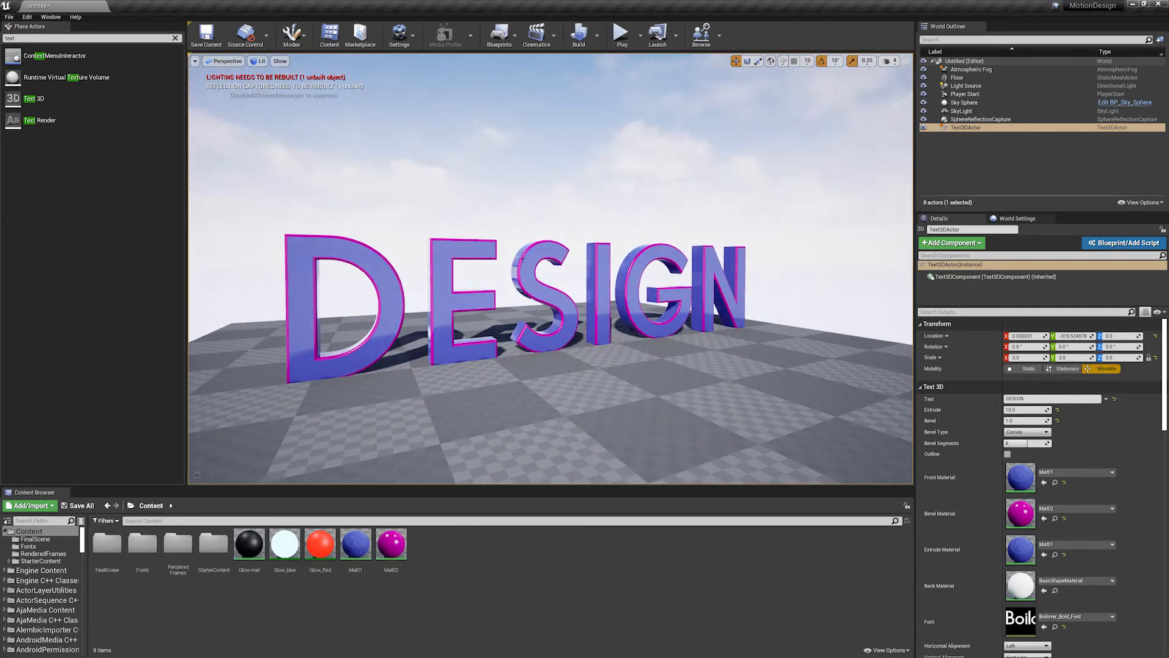
pyautogui.press('g')
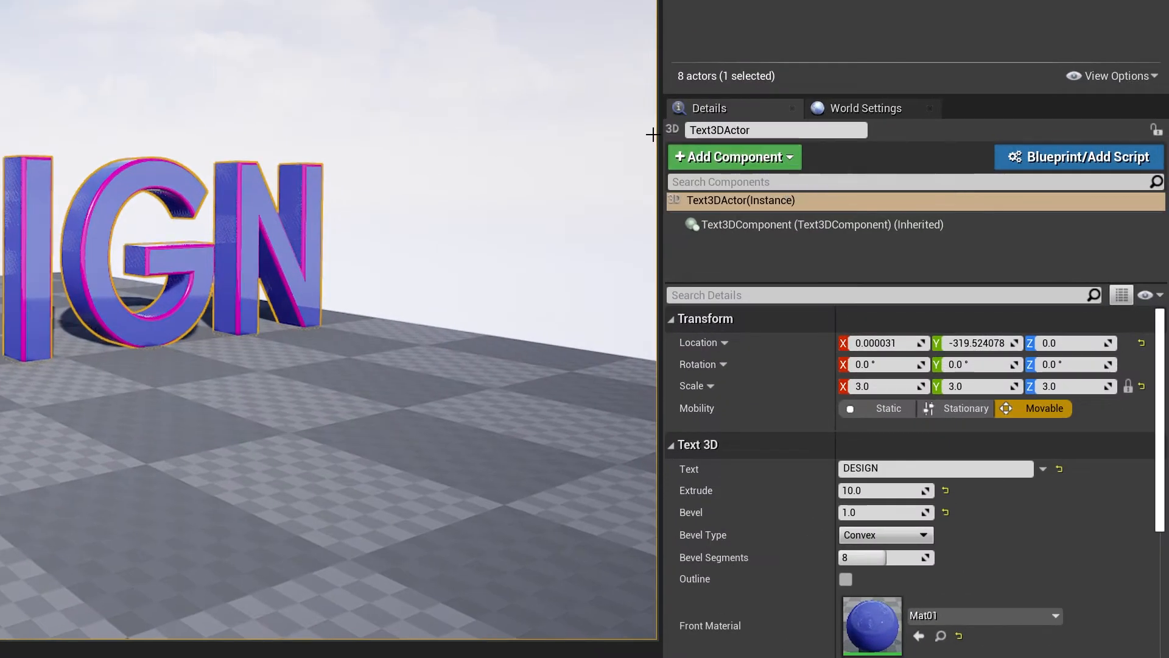
pyautogui.click(729, 159)
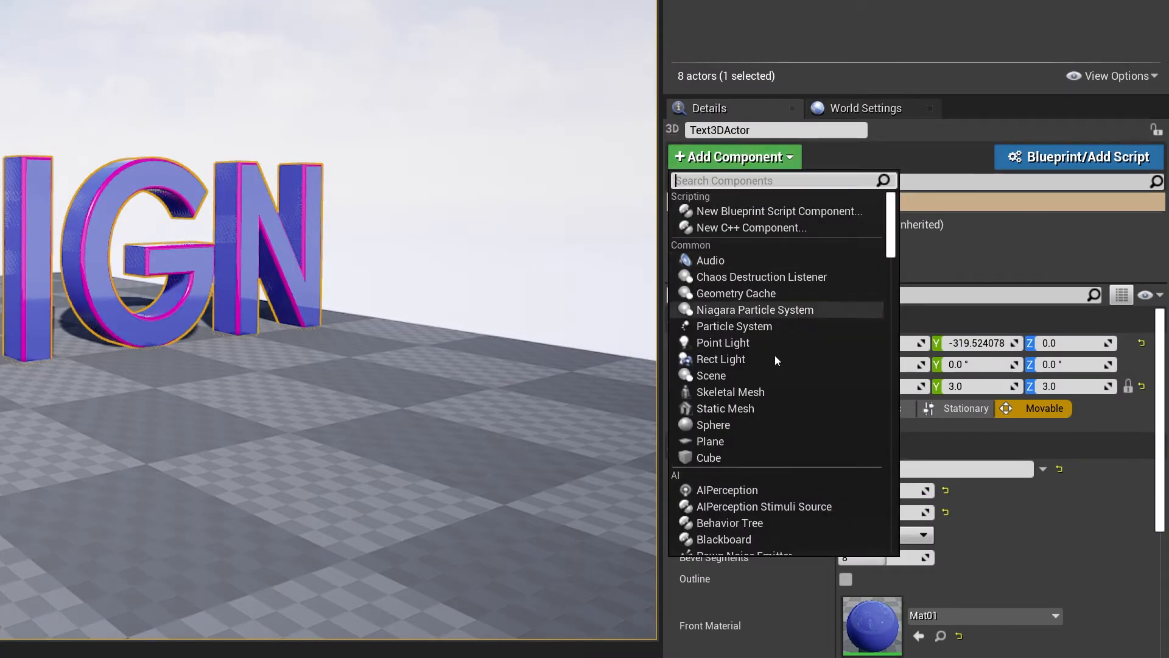
pyautogui.write('text')
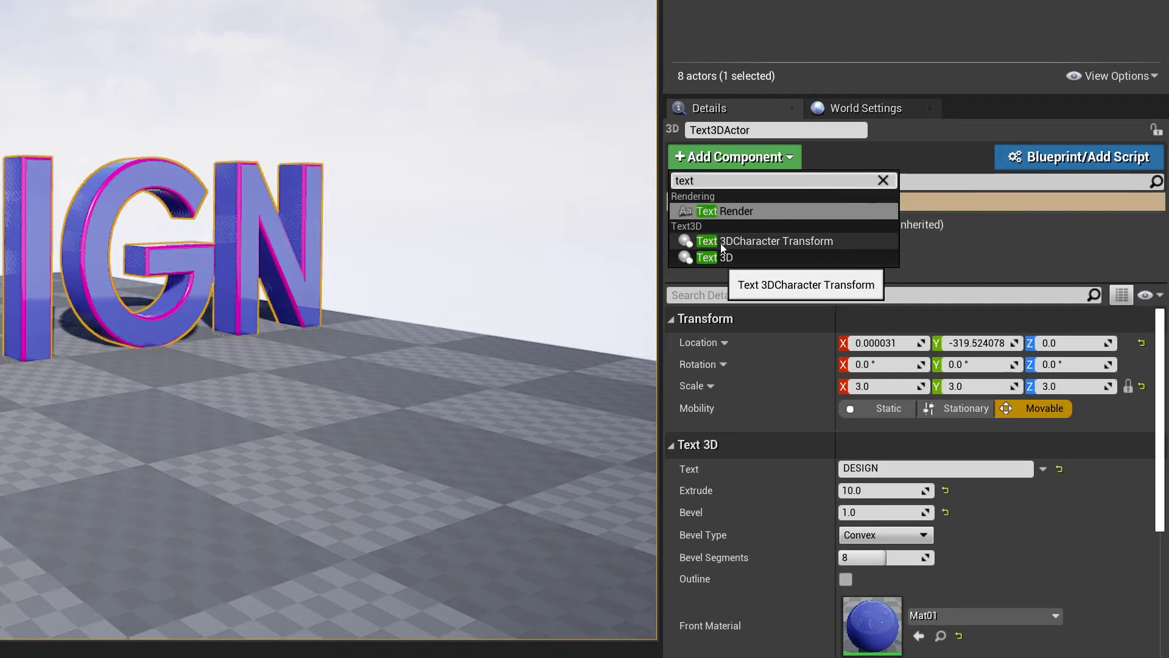
pyautogui.click(784, 242)
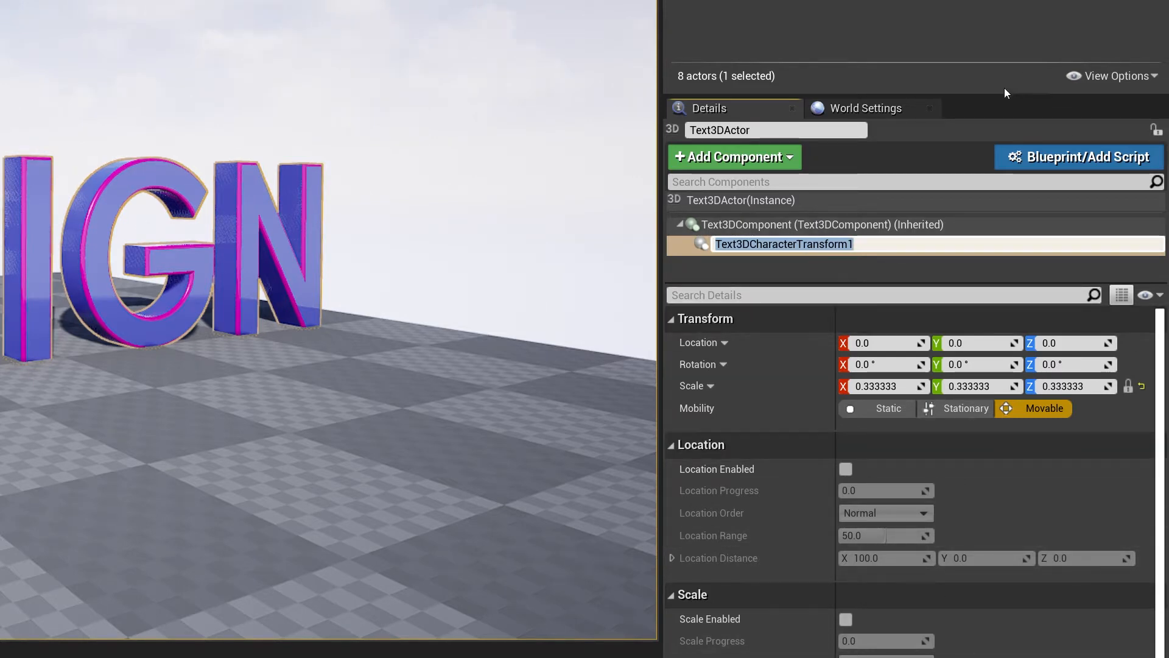
pyautogui.moveTo(1000, 96); pyautogui.dragTo(987, 1)
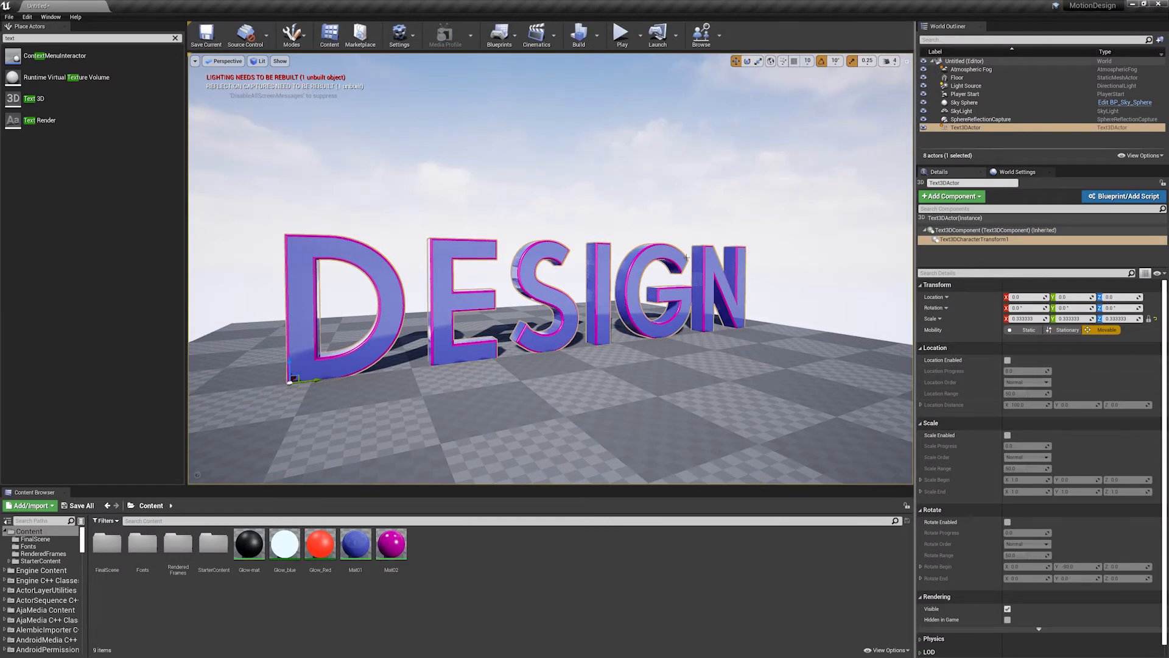
# - Enable Location on the text actor's character transform component and raise its Location Progress to about 6
pyautogui.click(738, 263)
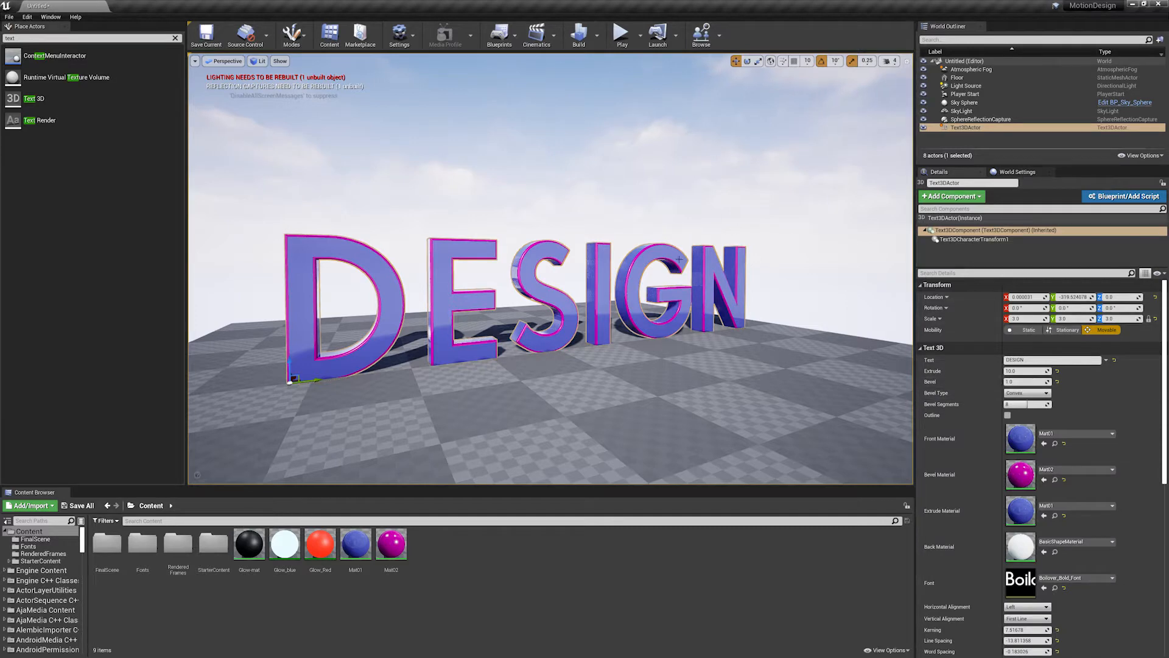
pyautogui.click(641, 217)
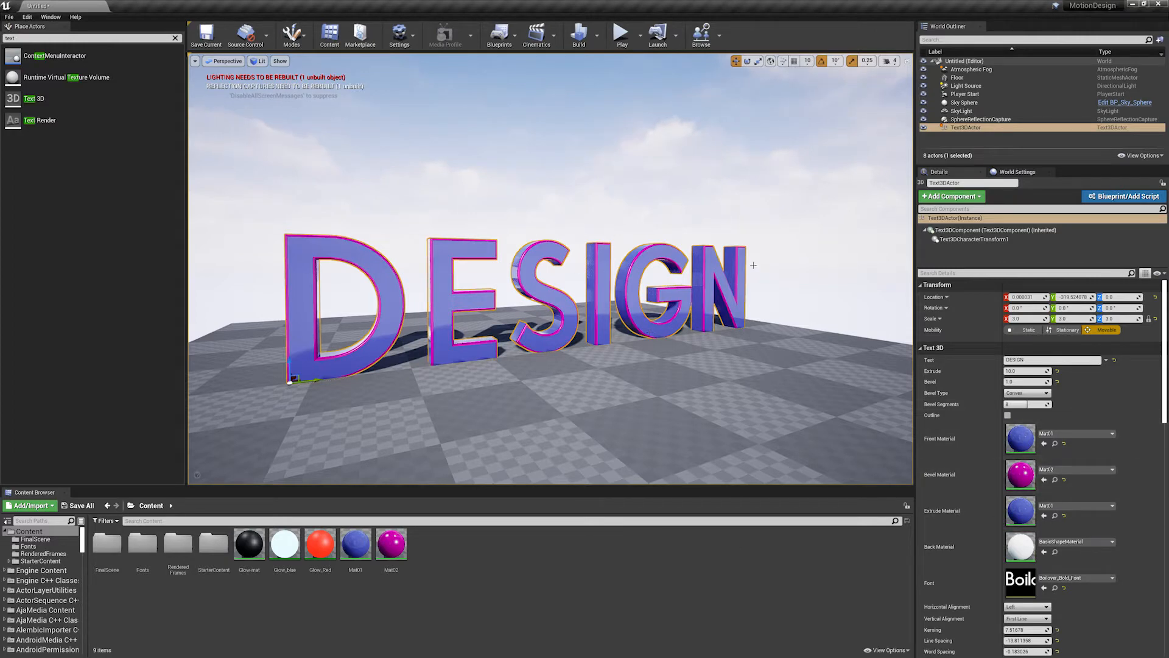
pyautogui.click(962, 239)
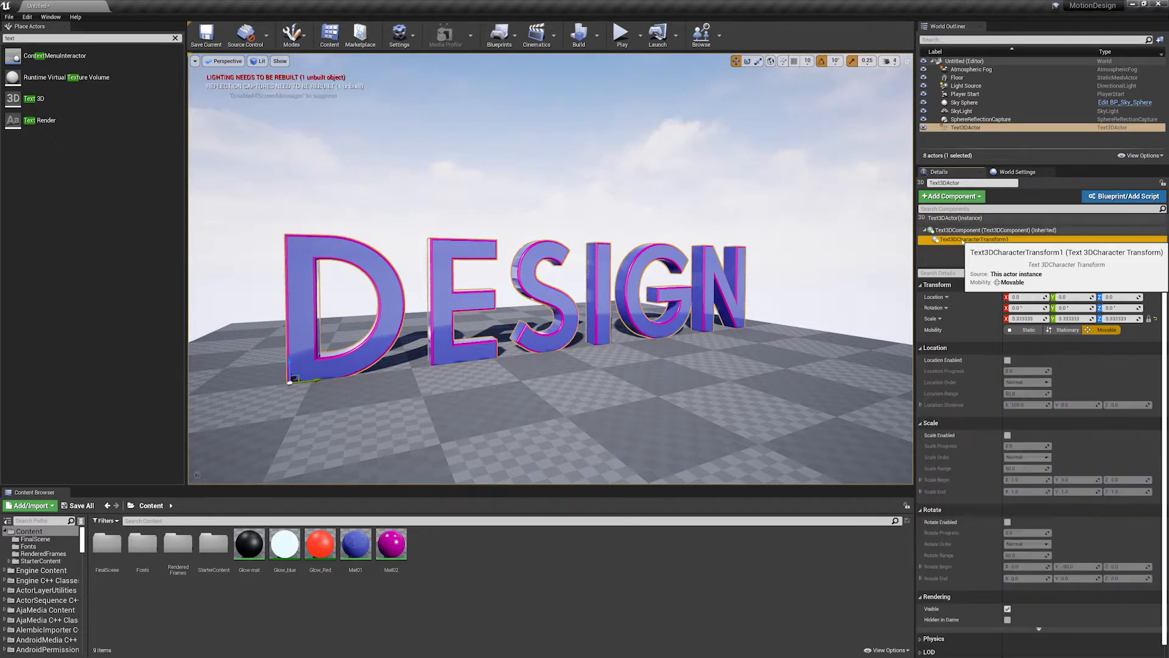
pyautogui.click(1008, 360)
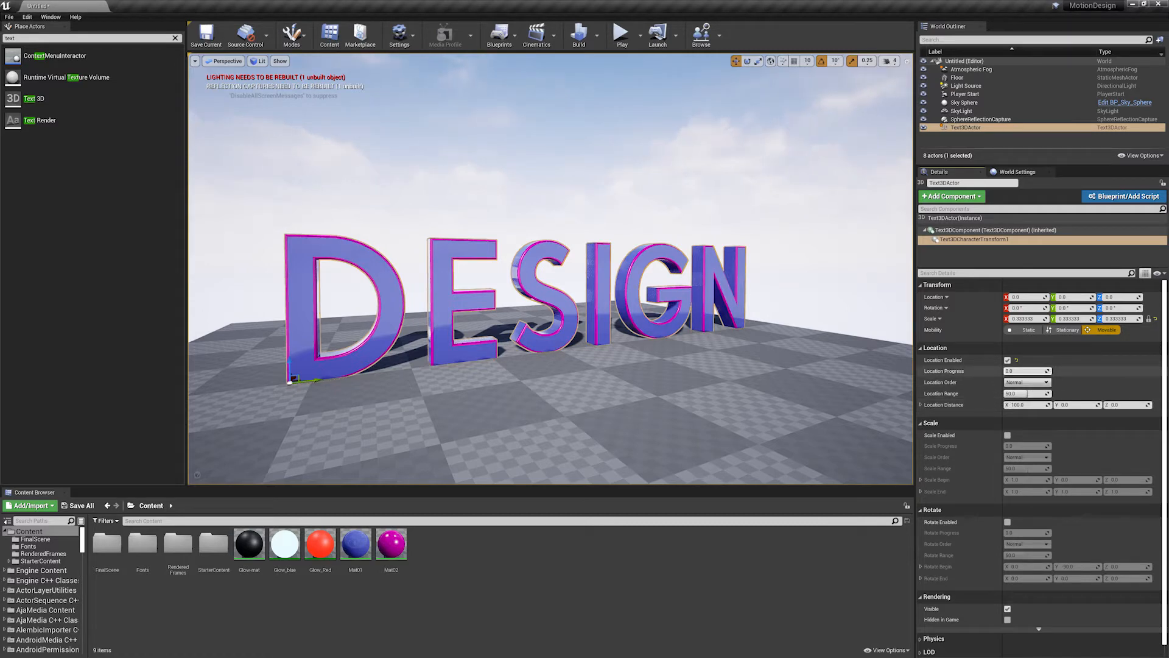
pyautogui.moveTo(1028, 371)
pyautogui.mouseDown()
pyautogui.moveTo(1107, 371)
pyautogui.moveTo(1035, 371)
pyautogui.mouseUp()
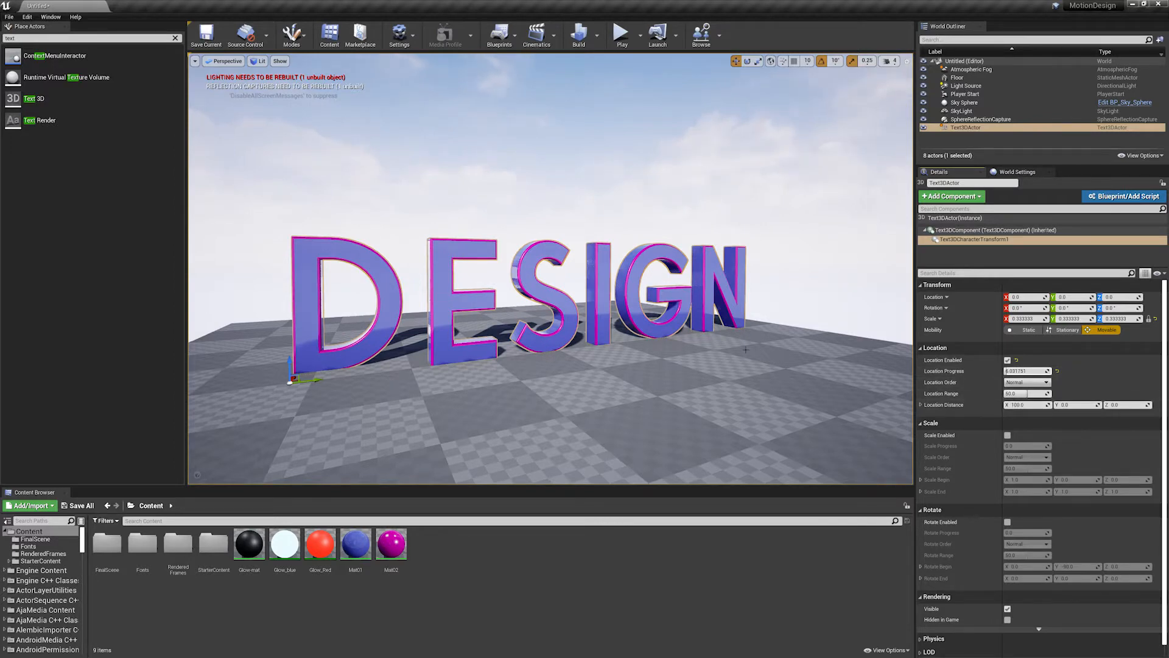
# - Set the character transform's Location Distance X to -300 and bring Location Progress back to 0
pyautogui.keyDown('alt'); pyautogui.moveTo(746, 350); pyautogui.dragTo(813, 417); pyautogui.keyUp('alt')
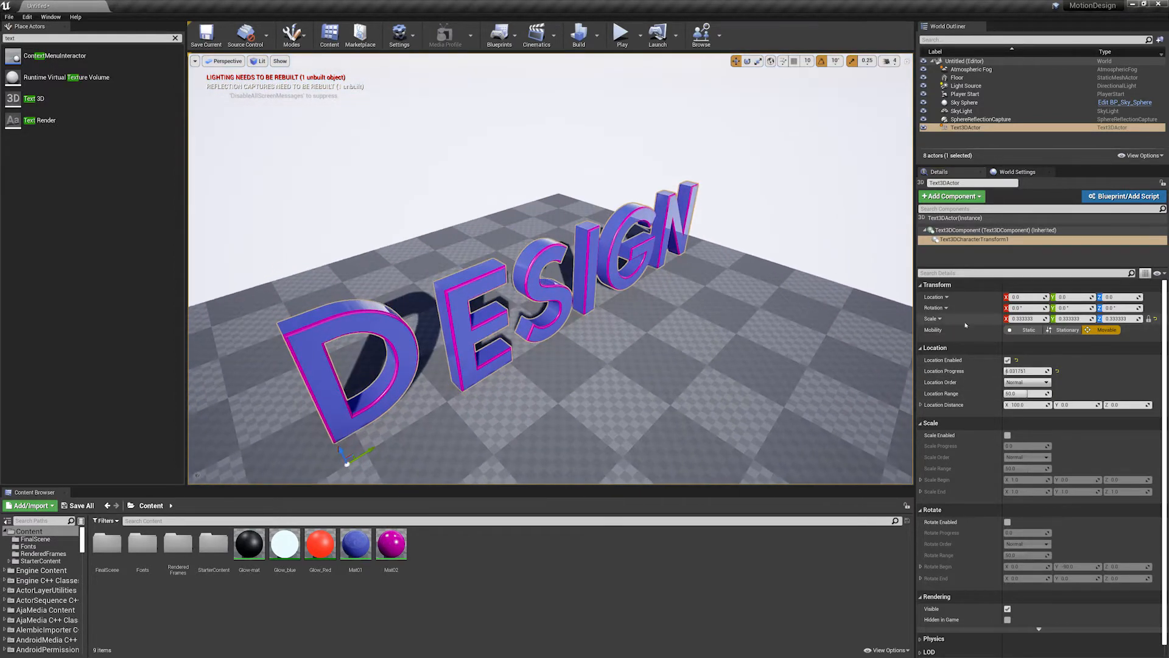
pyautogui.moveTo(1016, 371)
pyautogui.mouseDown()
pyautogui.moveTo(1044, 371)
pyautogui.moveTo(1017, 371)
pyautogui.moveTo(1045, 371)
pyautogui.moveTo(1027, 370)
pyautogui.mouseUp()
pyautogui.click(1028, 405)
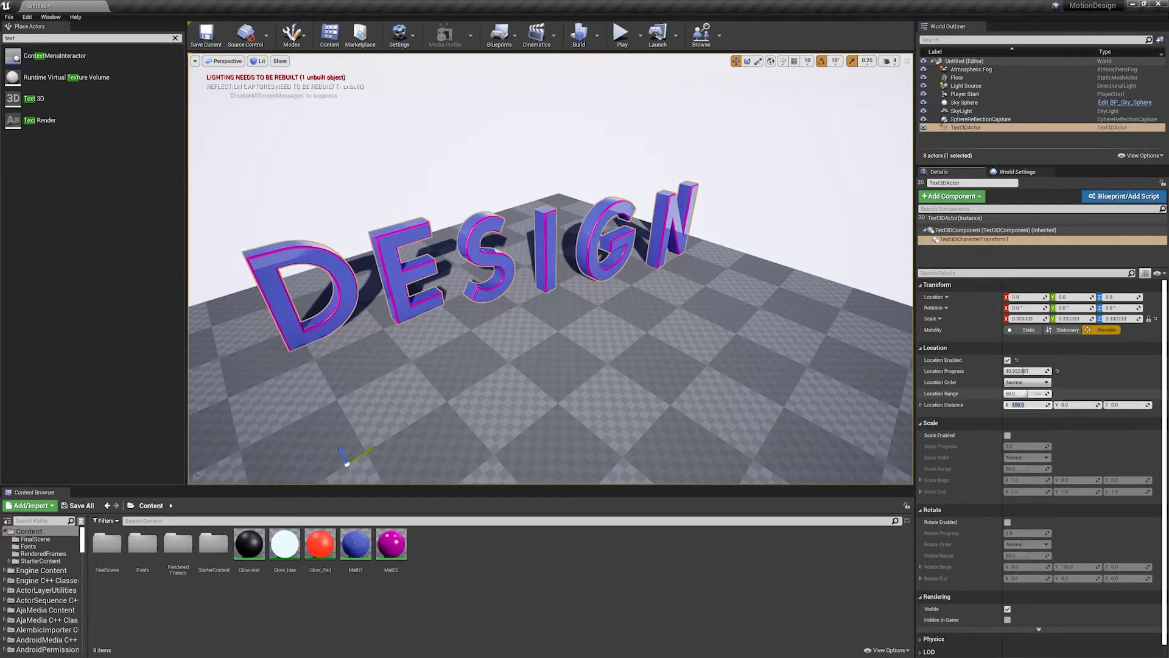
pyautogui.press('Return')
pyautogui.moveTo(1037, 371); pyautogui.dragTo(1005, 371)
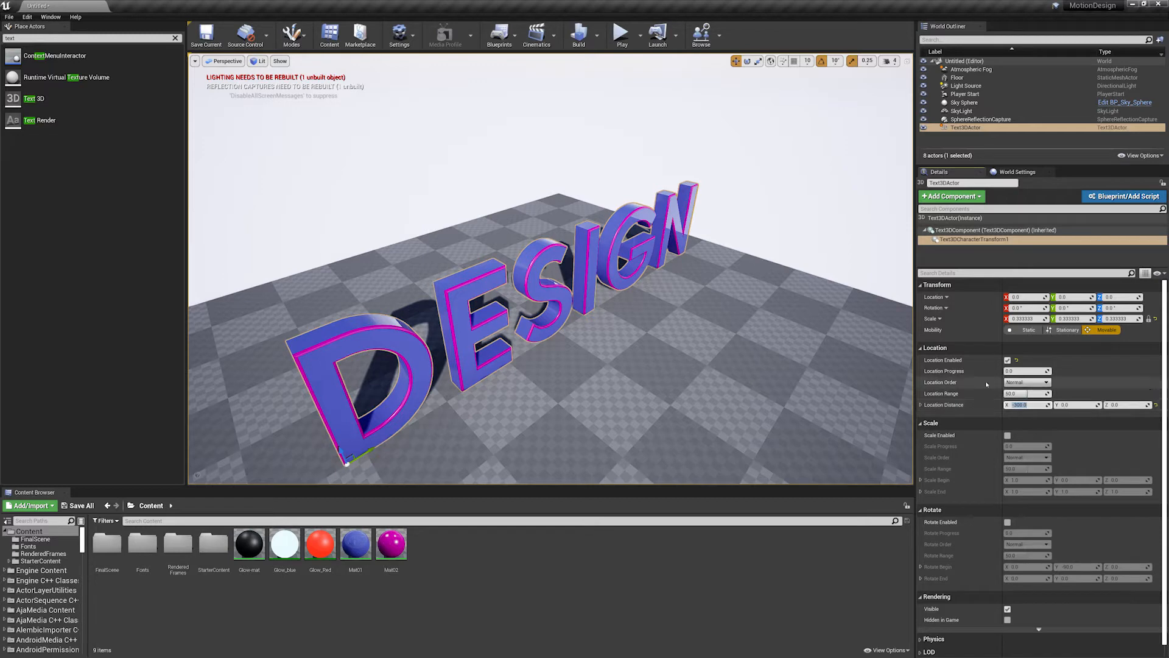
# - Reselect the character transform, preview the letters' offset with Location Progress, and restore the progress to 0 and Location Distance X to 100
pyautogui.click(737, 246)
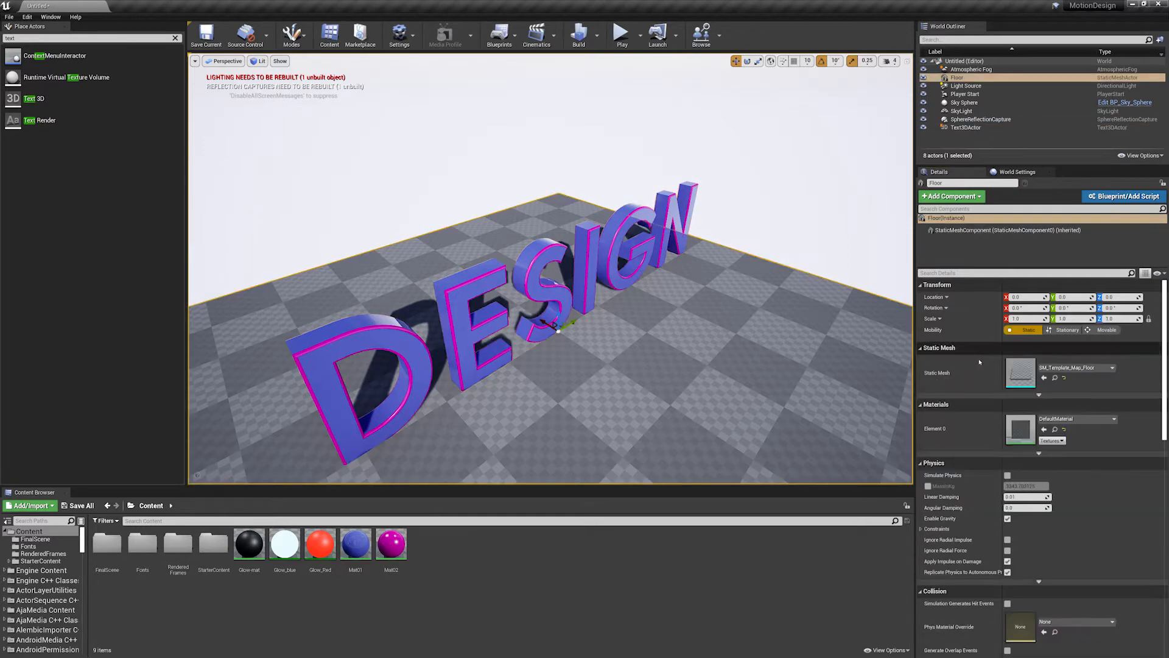
pyautogui.click(692, 207)
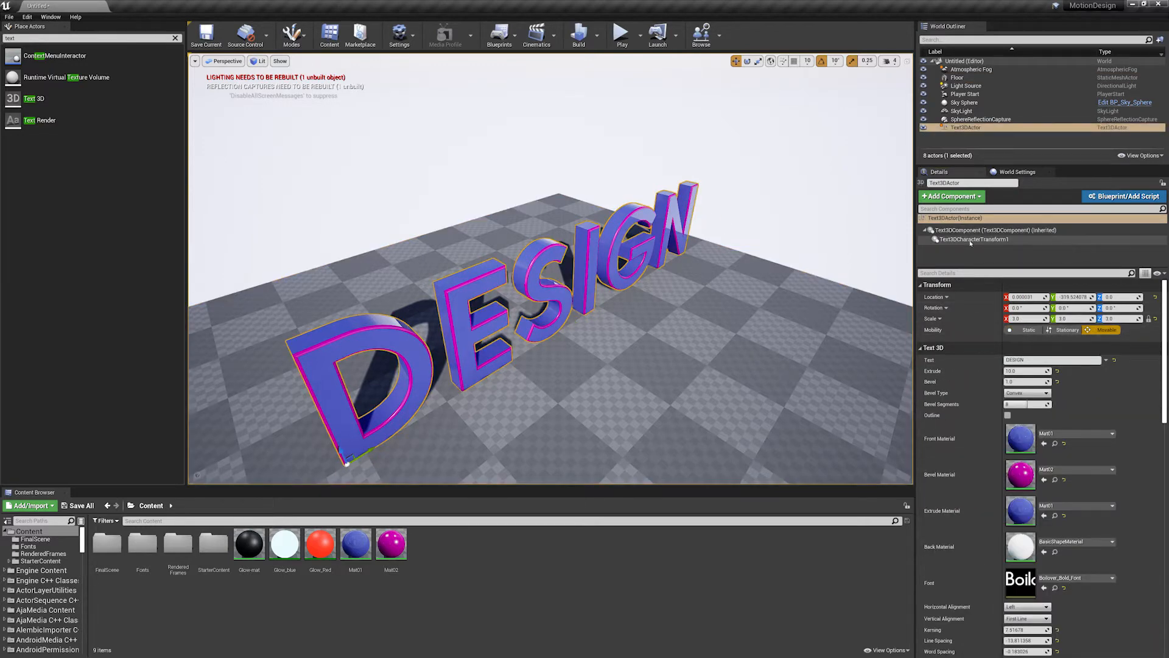
pyautogui.click(973, 239)
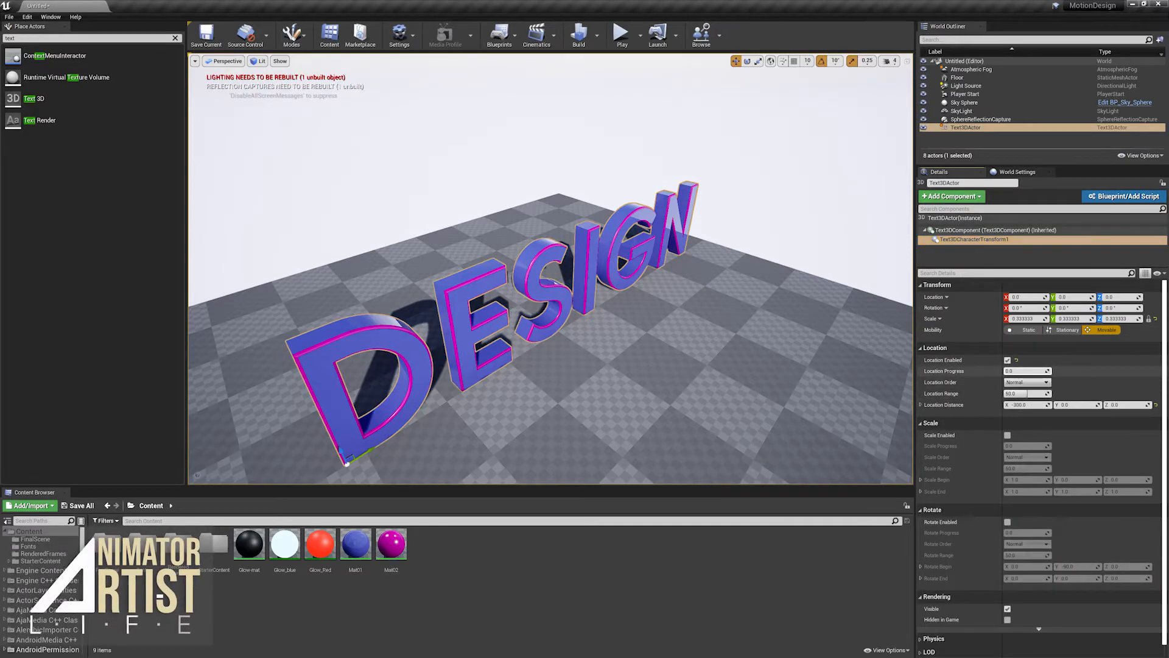
pyautogui.moveTo(1047, 371); pyautogui.dragTo(1018, 370)
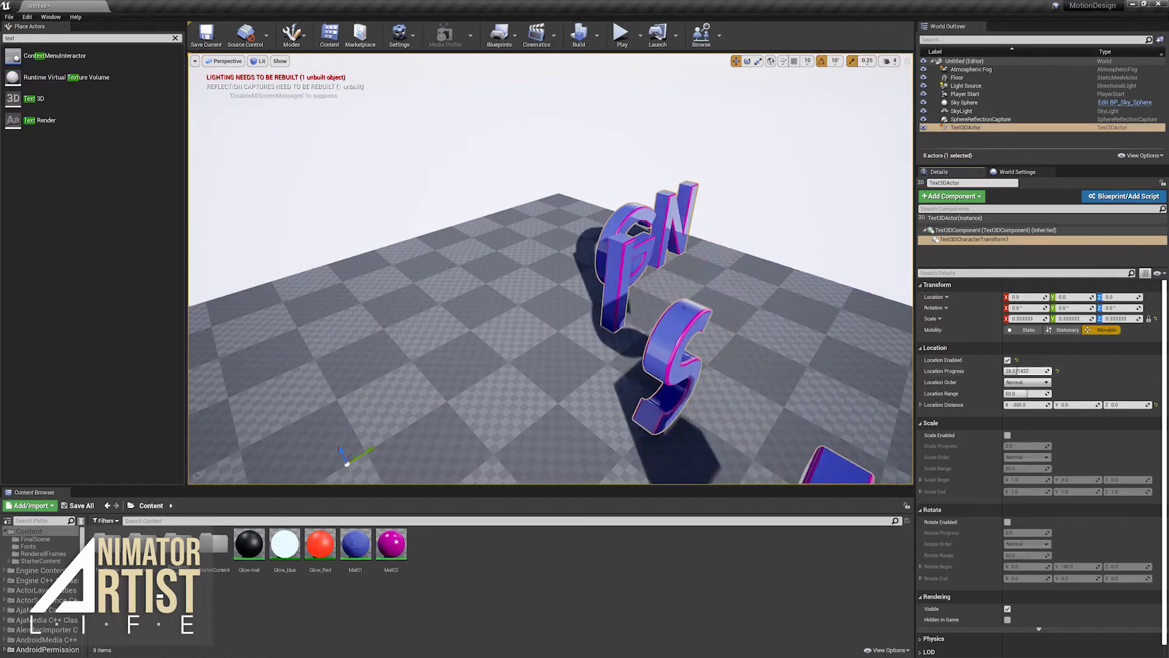
pyautogui.moveTo(596, 378); pyautogui.dragTo(564, 316, button='right')
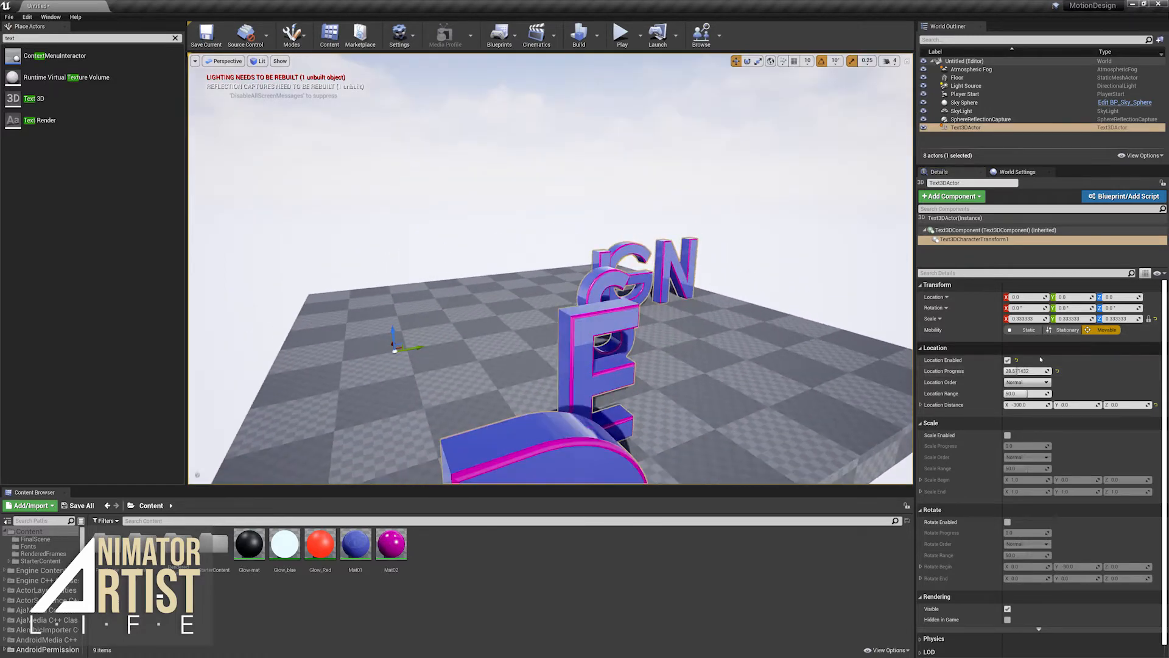
pyautogui.moveTo(1018, 371)
pyautogui.mouseDown()
pyautogui.moveTo(1045, 371)
pyautogui.moveTo(1011, 371)
pyautogui.mouseUp()
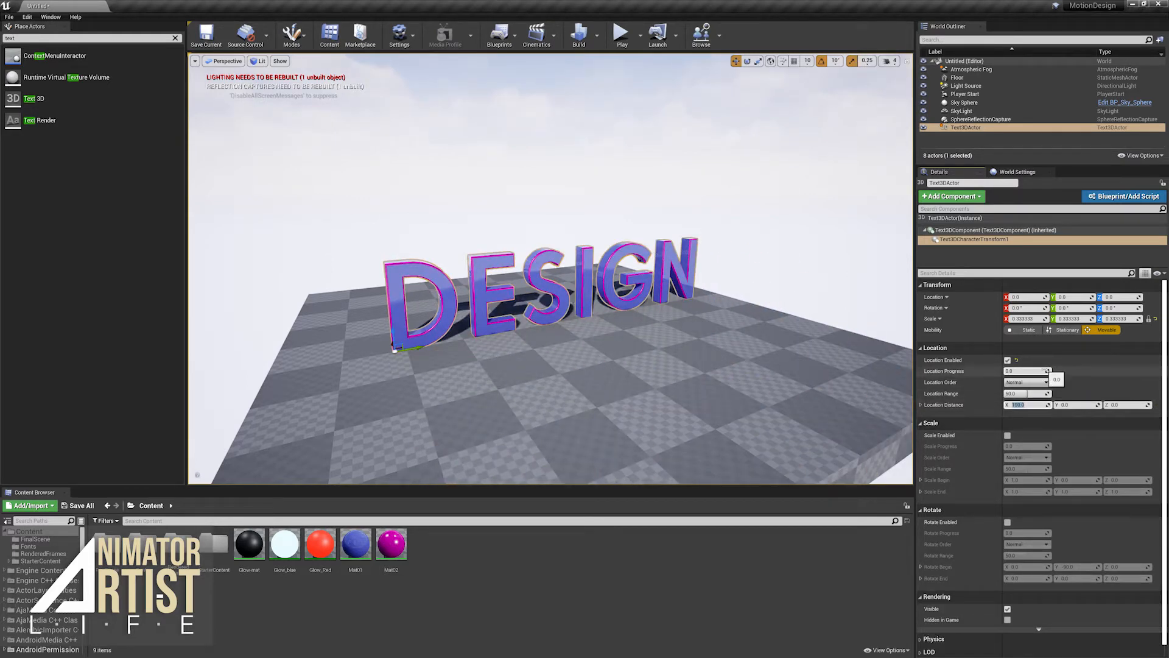
pyautogui.moveTo(1009, 371)
pyautogui.mouseDown()
pyautogui.moveTo(1049, 371)
pyautogui.moveTo(1008, 370)
pyautogui.mouseUp()
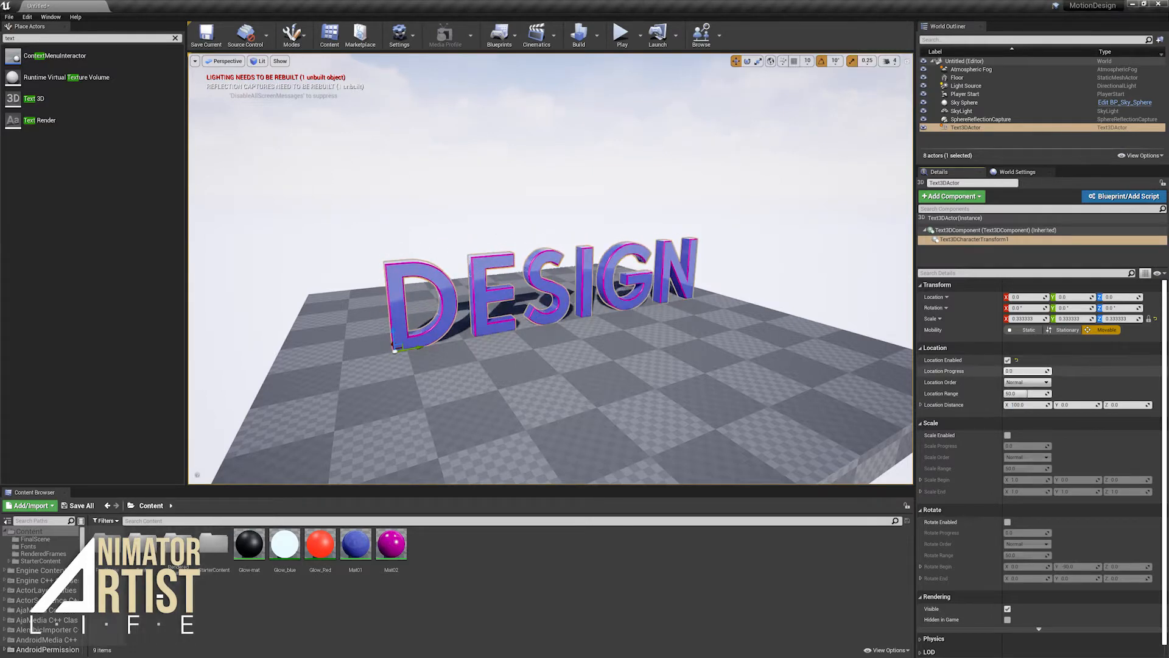
# - Set Location Distance to X 0 and Z 100, and raise Location Progress to about 83 to preview the letters rising
pyautogui.click(1035, 405)
pyautogui.write('0')
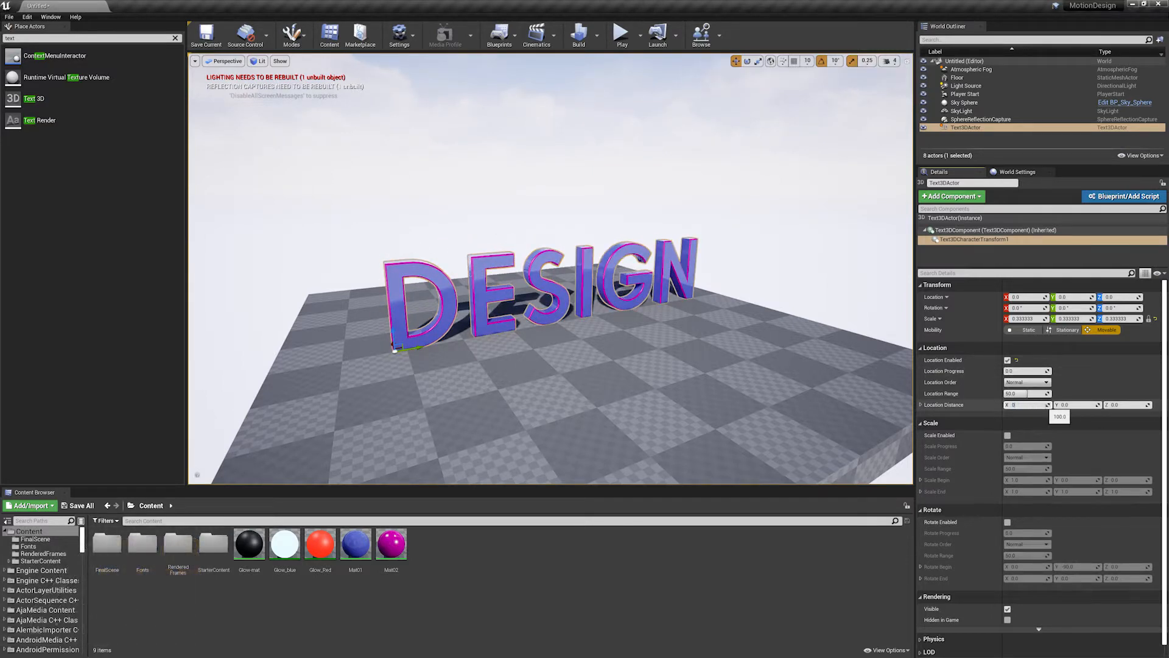
pyautogui.click(1127, 405)
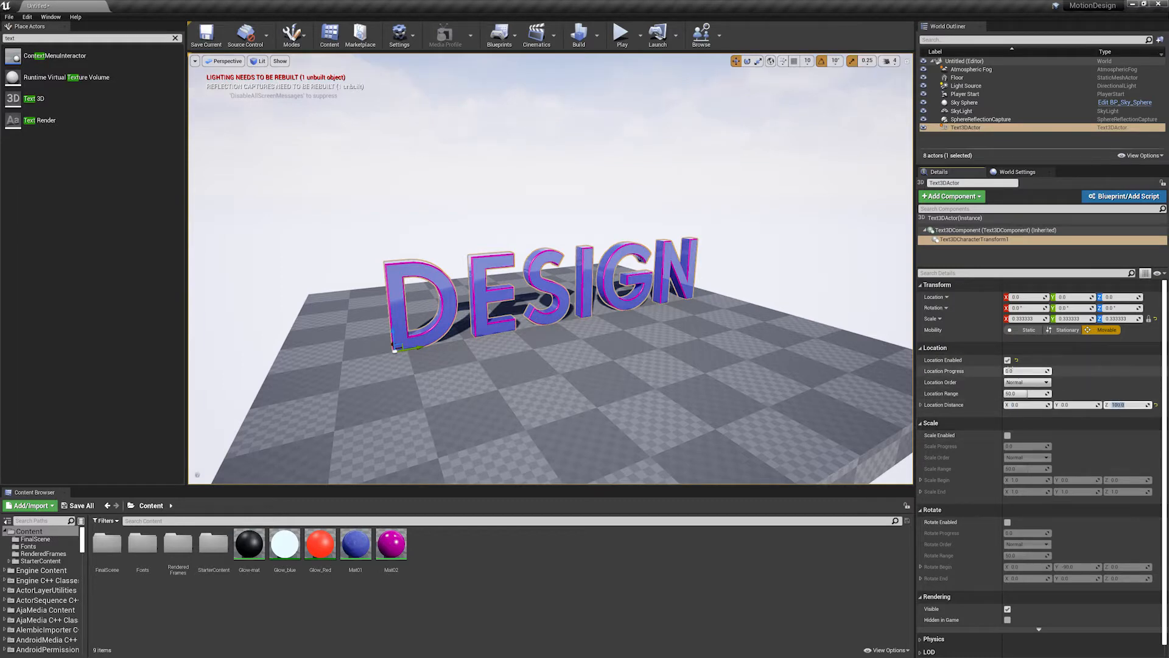
pyautogui.moveTo(1007, 371); pyautogui.dragTo(1043, 371)
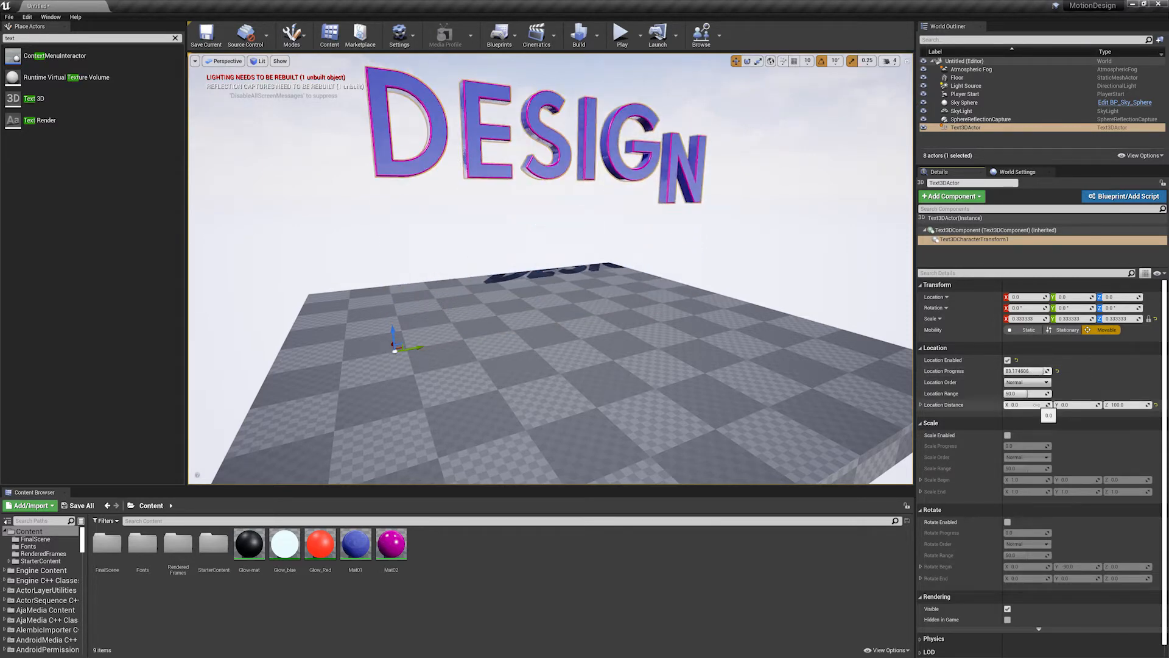
# - Set Location Distance X to 200 and adjust Location Progress to about 76 to preview the diagonal letter movement
pyautogui.write('2')
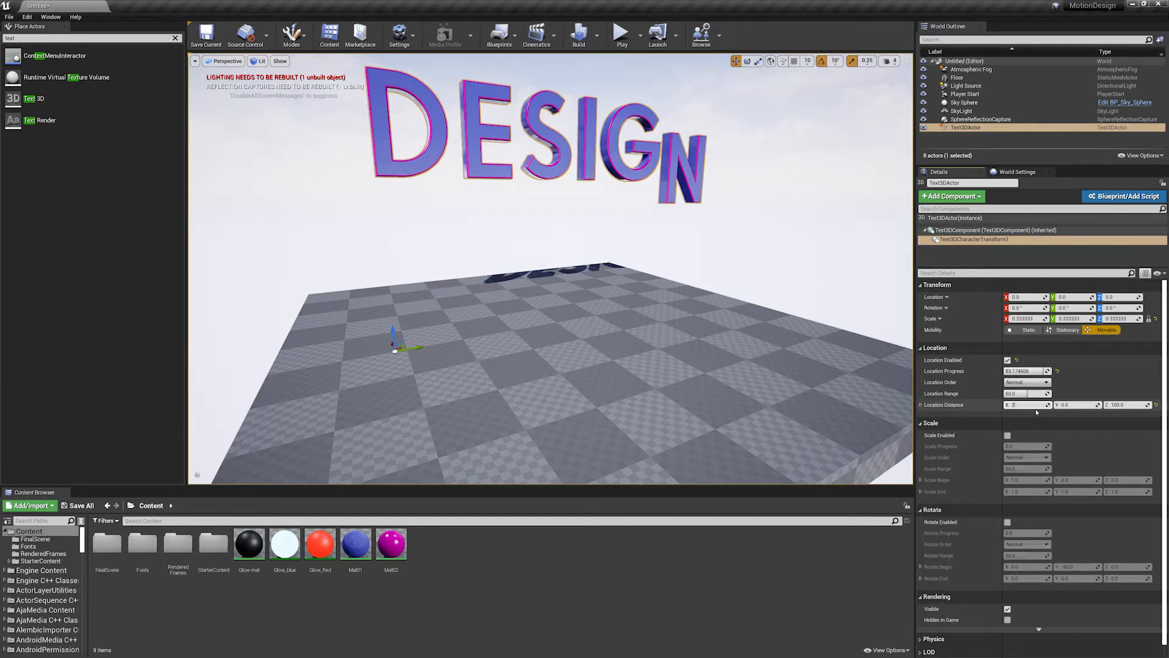
pyautogui.write('00')
pyautogui.press('Return')
pyautogui.keyDown('alt'); pyautogui.moveTo(806, 294); pyautogui.dragTo(846, 341); pyautogui.keyUp('alt')
pyautogui.moveTo(1037, 371)
pyautogui.mouseDown()
pyautogui.moveTo(1006, 371)
pyautogui.moveTo(1034, 370)
pyautogui.mouseUp()
pyautogui.keyDown('alt'); pyautogui.moveTo(846, 329); pyautogui.dragTo(813, 298); pyautogui.keyUp('alt')
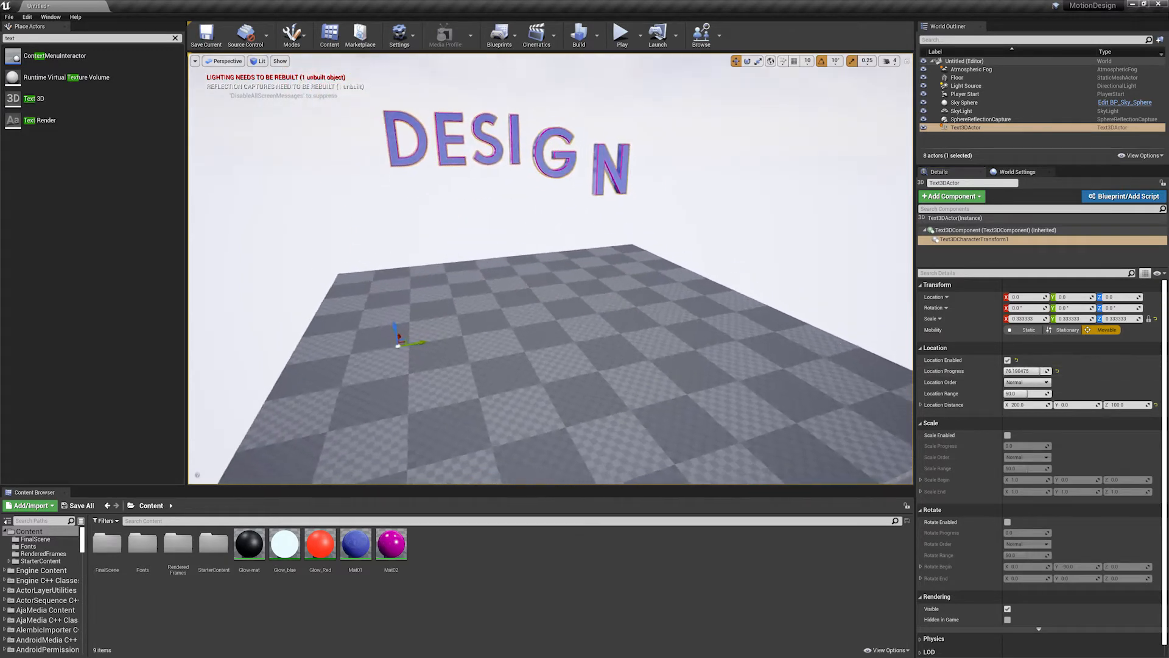
# - Lower Location Progress to about 0.6 and set Location Distance Z to 0
pyautogui.moveTo(1033, 371); pyautogui.dragTo(1006, 371)
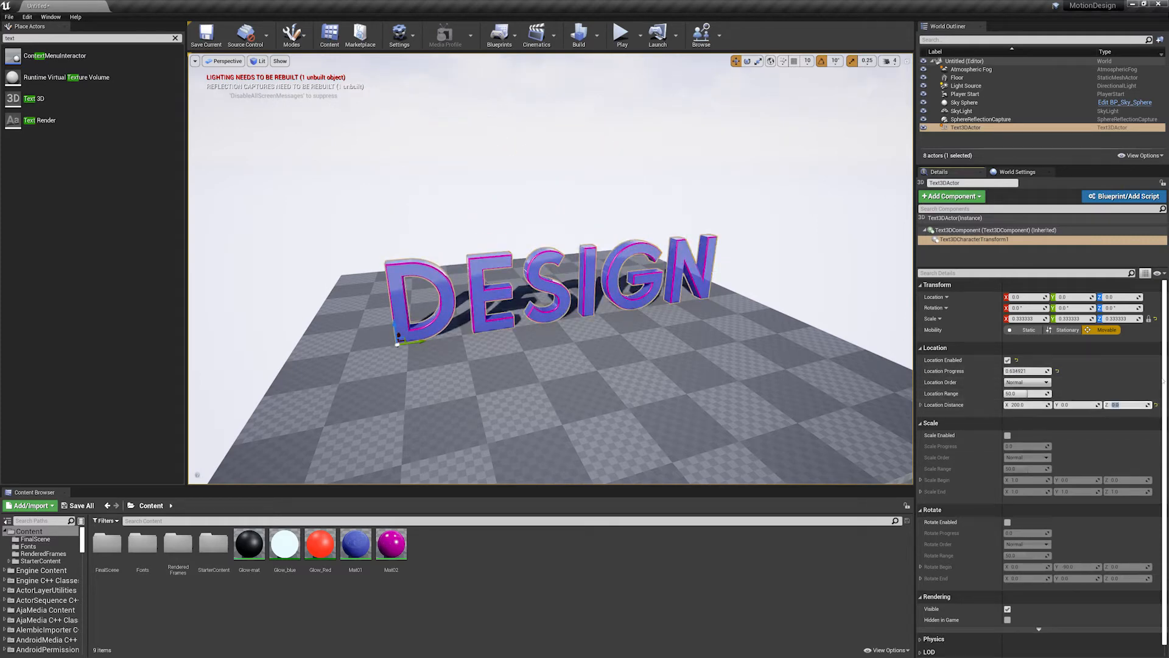
pyautogui.keyDown('alt'); pyautogui.moveTo(657, 323); pyautogui.dragTo(700, 323, button='right'); pyautogui.keyUp('alt')
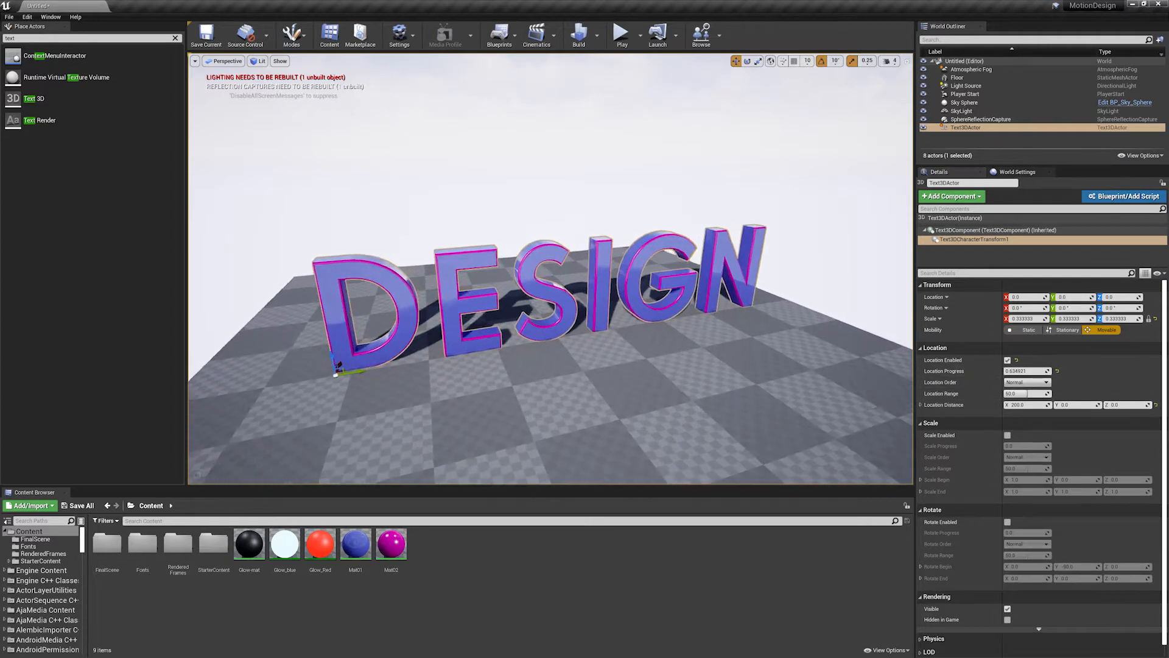
pyautogui.keyDown('alt'); pyautogui.moveTo(657, 323); pyautogui.dragTo(677, 301); pyautogui.keyUp('alt')
pyautogui.keyDown('alt'); pyautogui.moveTo(658, 322); pyautogui.dragTo(700, 323, button='right'); pyautogui.keyUp('alt')
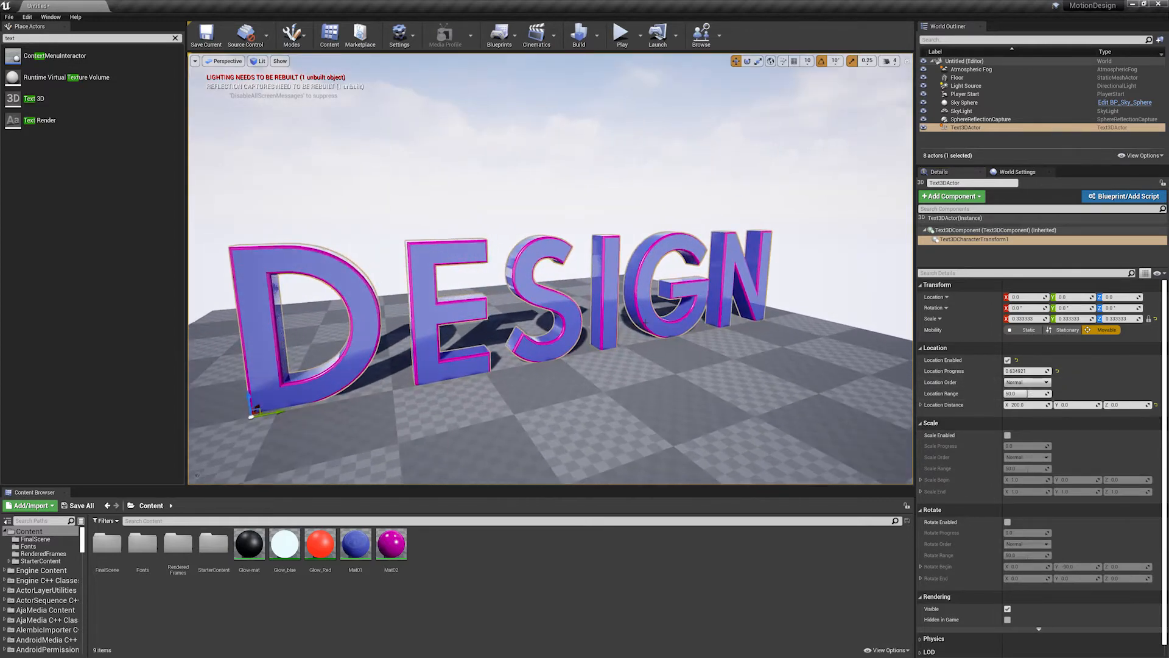
pyautogui.scroll(-1, 646, 323)
pyautogui.keyDown('alt'); pyautogui.moveTo(646, 322); pyautogui.dragTo(675, 314, button='middle'); pyautogui.keyUp('alt')
pyautogui.scroll(-2, 675, 343)
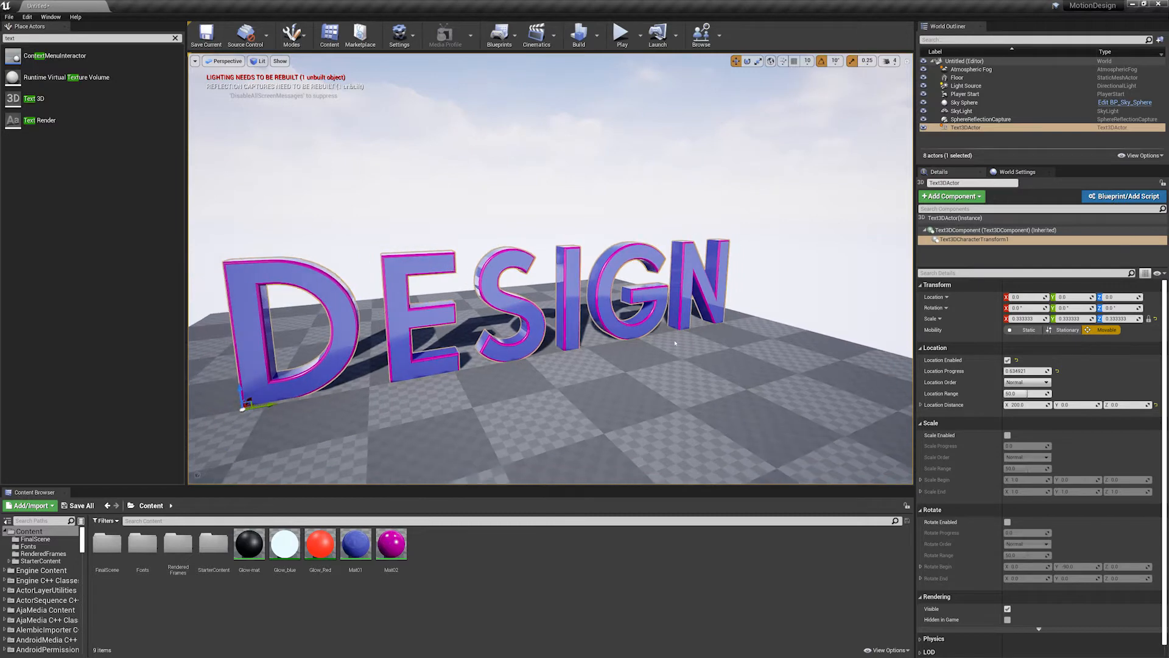
# - Switch the Location Order to From Center and preview the letter movement with Location Progress at about 39
pyautogui.moveTo(1028, 371); pyautogui.dragTo(1019, 371)
pyautogui.keyDown('alt'); pyautogui.moveTo(646, 305); pyautogui.dragTo(671, 352); pyautogui.keyUp('alt')
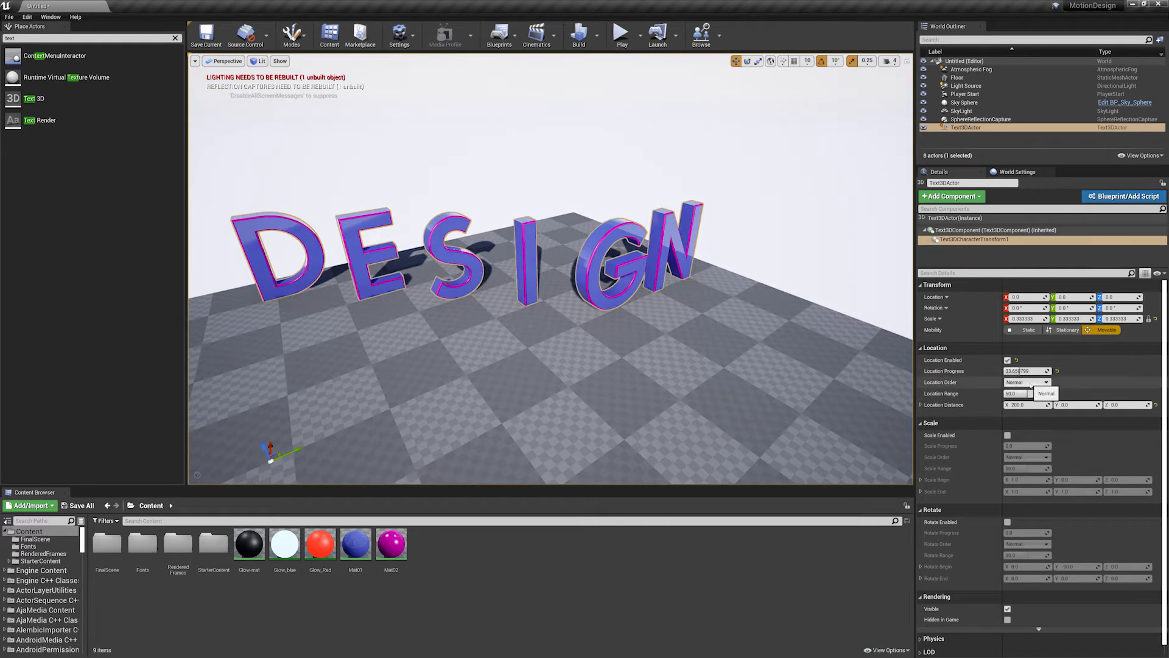
pyautogui.click(1030, 384)
pyautogui.click(1029, 397)
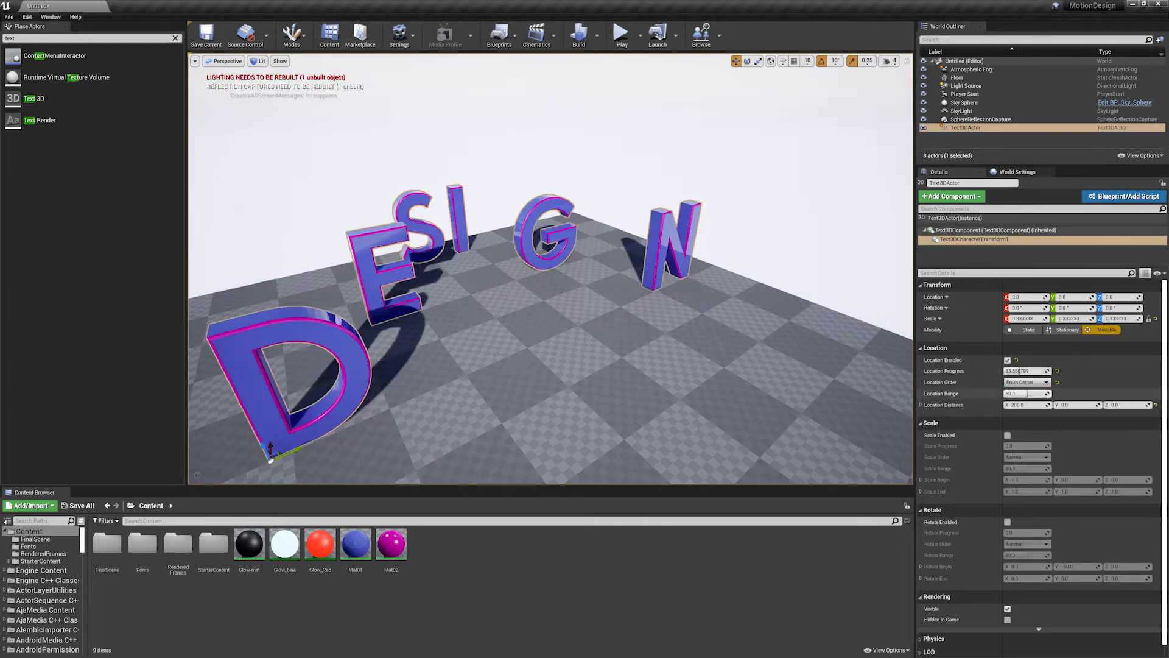
pyautogui.moveTo(1019, 371)
pyautogui.mouseDown()
pyautogui.moveTo(1072, 371)
pyautogui.moveTo(975, 371)
pyautogui.moveTo(1030, 371)
pyautogui.mouseUp()
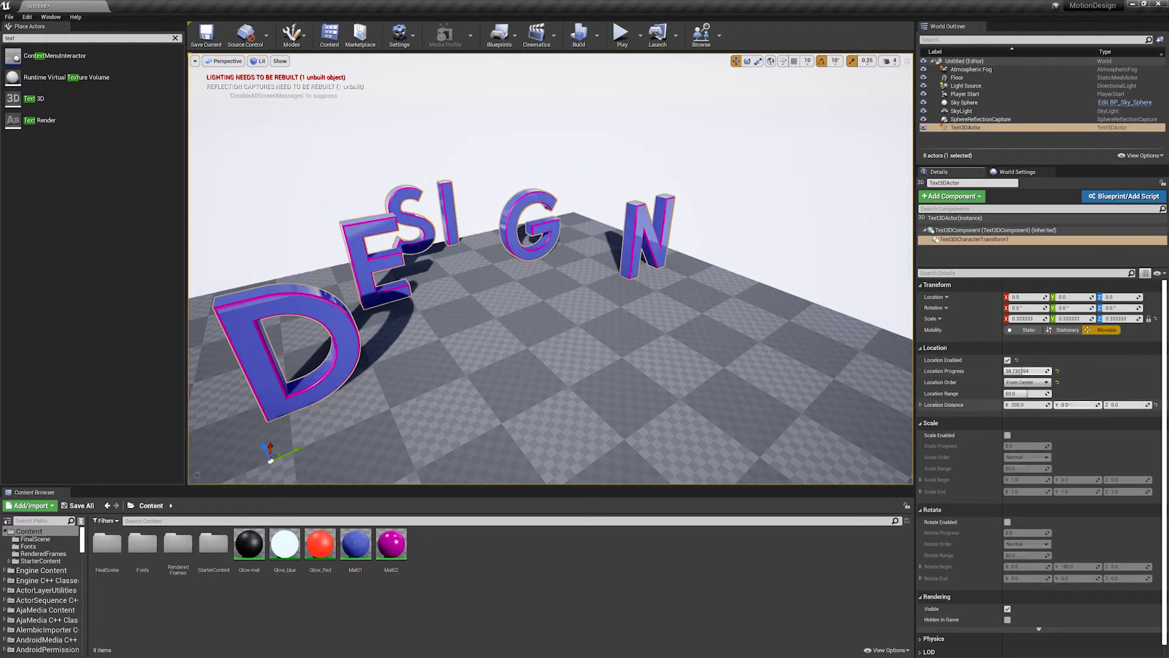
# - Try the To Center Location Order with Location Progress at about 33, and change the order to Opposite
pyautogui.click(1029, 383)
pyautogui.click(1024, 402)
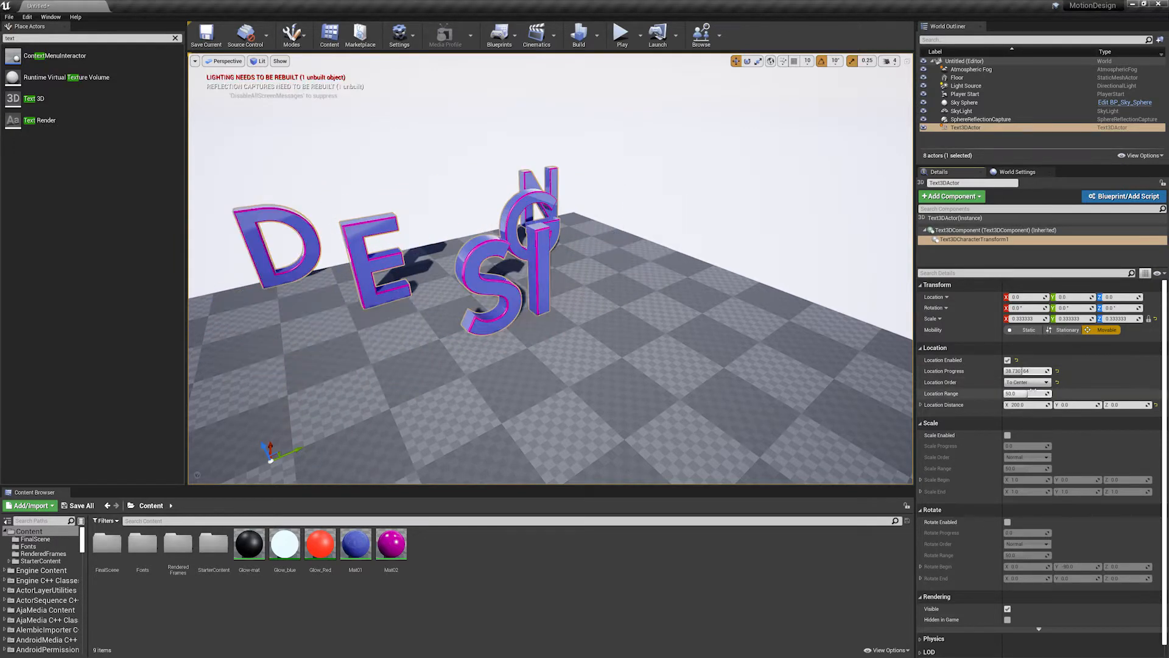
pyautogui.moveTo(1035, 371)
pyautogui.mouseDown()
pyautogui.moveTo(1005, 371)
pyautogui.moveTo(1051, 371)
pyautogui.moveTo(1021, 370)
pyautogui.mouseUp()
pyautogui.click(1040, 382)
pyautogui.click(1012, 407)
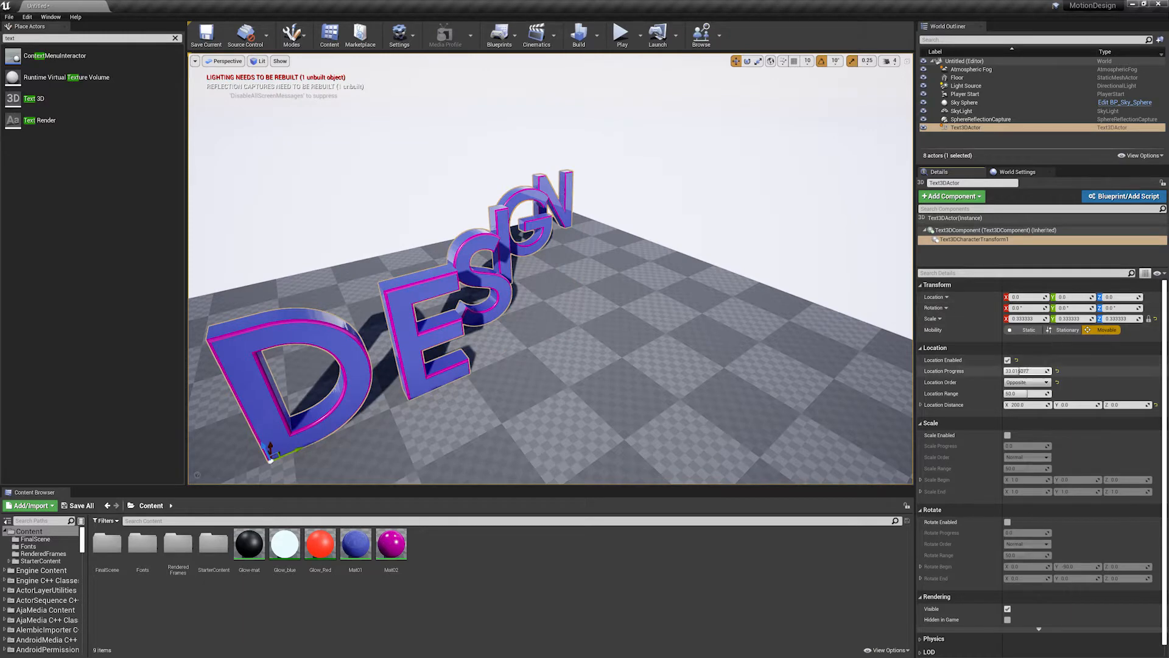
# - Preview the Opposite Location Order with Location Progress at about 45, and switch the order back to Normal
pyautogui.moveTo(1019, 371)
pyautogui.mouseDown()
pyautogui.moveTo(1048, 371)
pyautogui.moveTo(1023, 371)
pyautogui.moveTo(1036, 370)
pyautogui.mouseUp()
pyautogui.click(1026, 382)
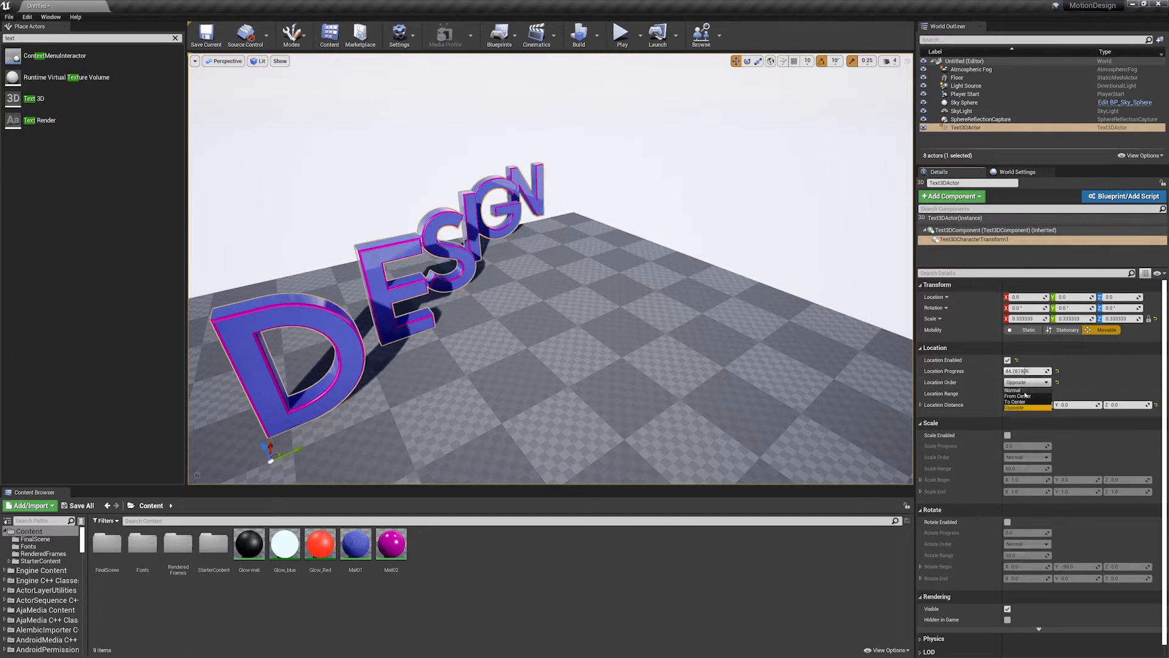
pyautogui.click(1017, 393)
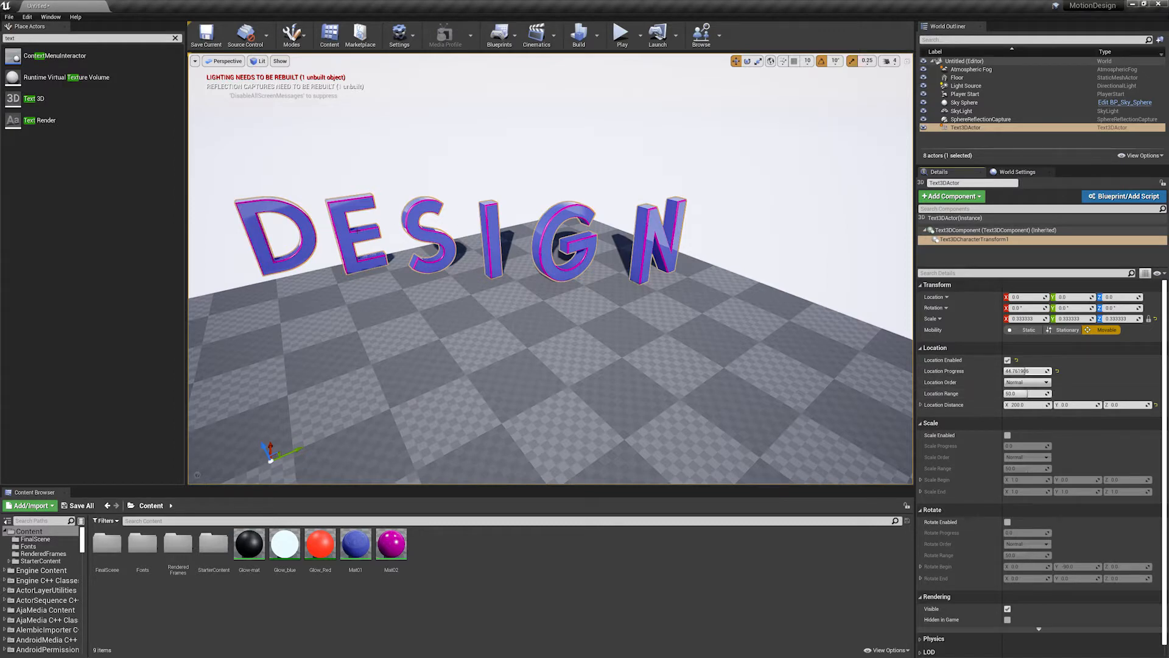
pyautogui.moveTo(696, 285); pyautogui.dragTo(663, 228, button='right')
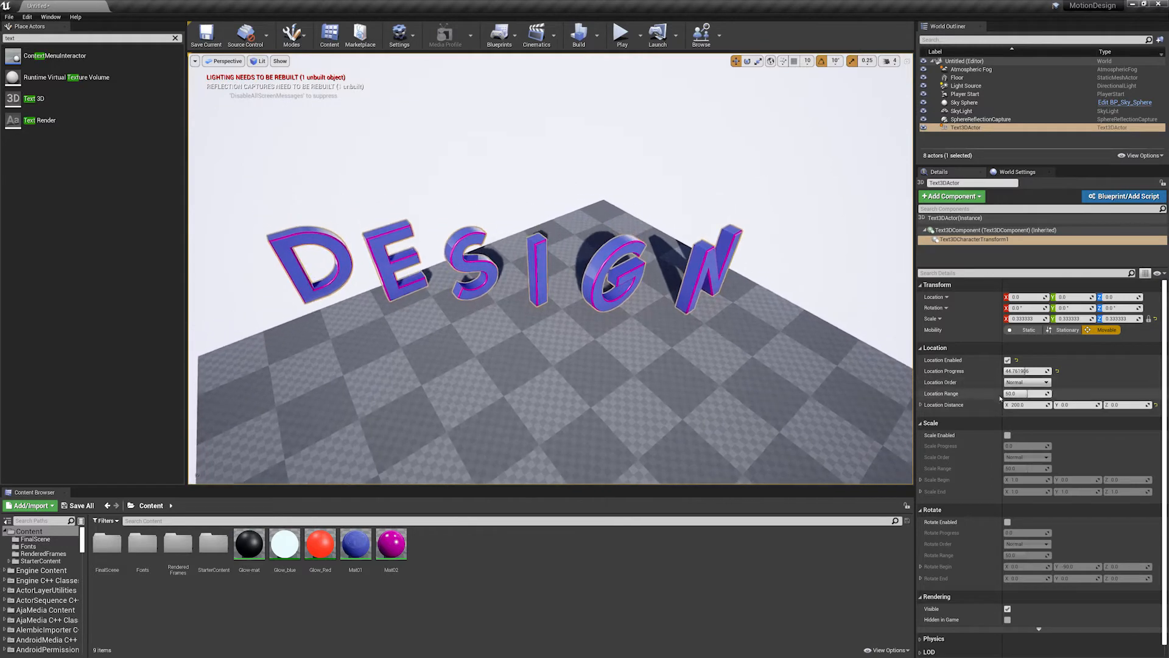
# - Try a Location Range of 0, and set the range to 100 with Location Progress at about 66
pyautogui.moveTo(1028, 393); pyautogui.dragTo(998, 393)
pyautogui.keyDown('alt'); pyautogui.moveTo(752, 365); pyautogui.dragTo(753, 348); pyautogui.keyUp('alt')
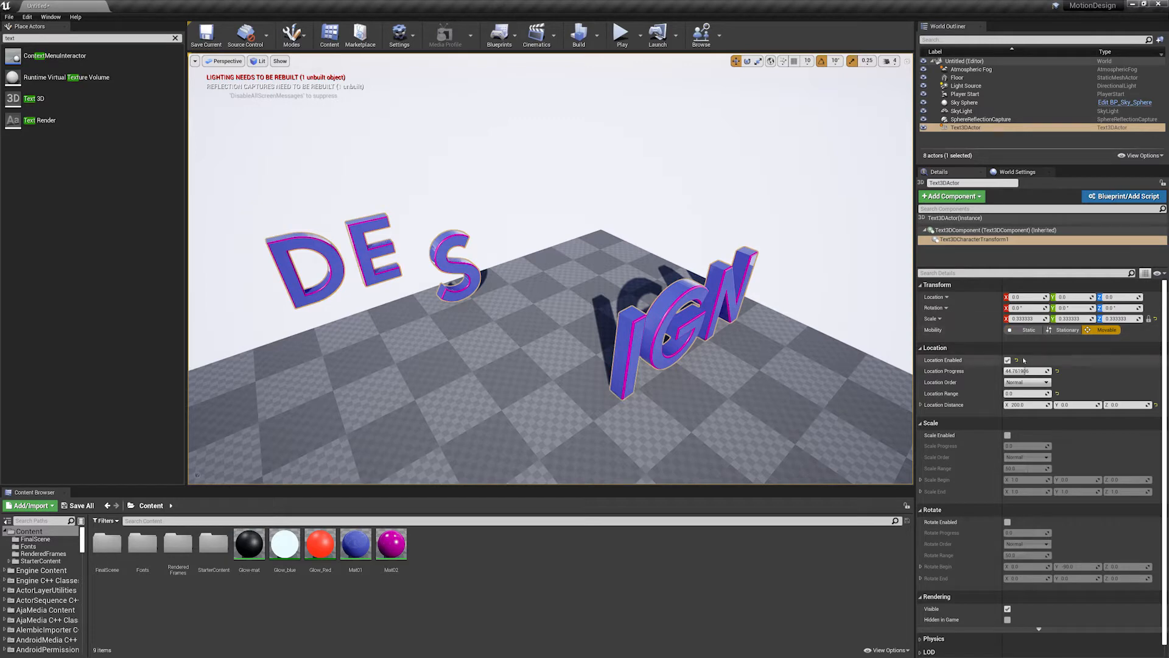
pyautogui.moveTo(1027, 371)
pyautogui.mouseDown()
pyautogui.moveTo(1060, 371)
pyautogui.moveTo(1015, 371)
pyautogui.moveTo(1053, 371)
pyautogui.moveTo(1017, 371)
pyautogui.moveTo(1037, 372)
pyautogui.moveTo(1034, 393)
pyautogui.moveTo(1028, 371)
pyautogui.moveTo(1052, 393)
pyautogui.moveTo(1009, 371)
pyautogui.moveTo(1048, 371)
pyautogui.moveTo(1005, 371)
pyautogui.moveTo(1051, 371)
pyautogui.moveTo(1017, 371)
pyautogui.moveTo(1035, 371)
pyautogui.mouseUp()
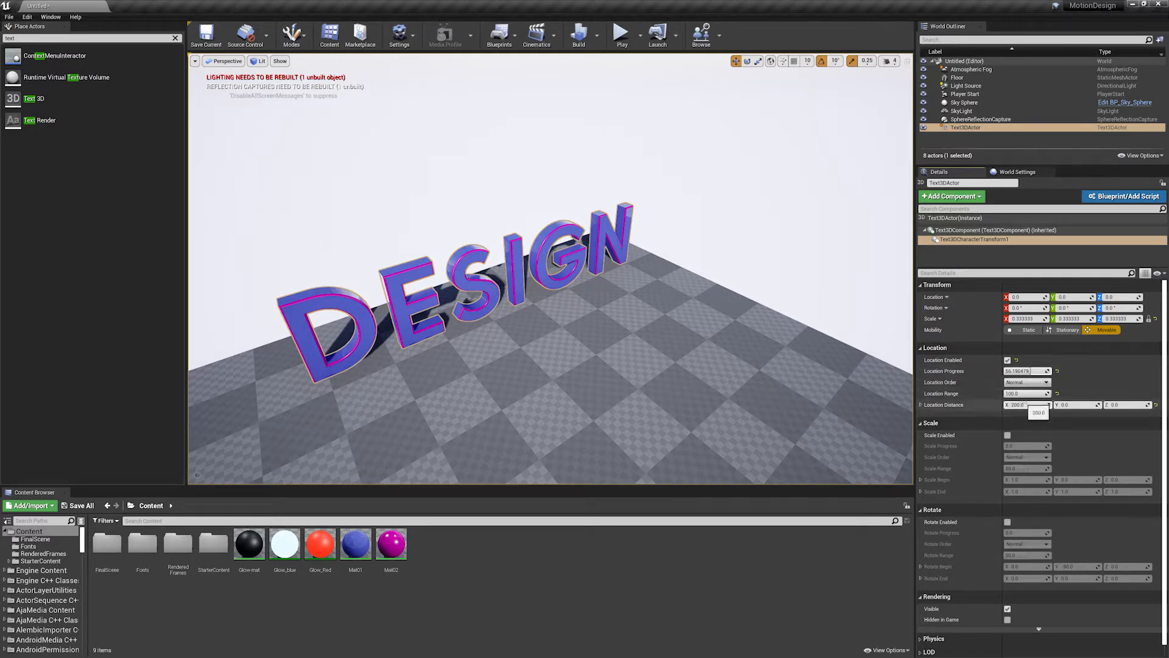
# - Disable the character location effect and enable the scale effect with Scale Progress at 100
pyautogui.click(1007, 359)
pyautogui.scroll(-3, 684, 366)
pyautogui.moveTo(683, 366); pyautogui.dragTo(643, 364, button='right')
pyautogui.scroll(-3, 643, 364)
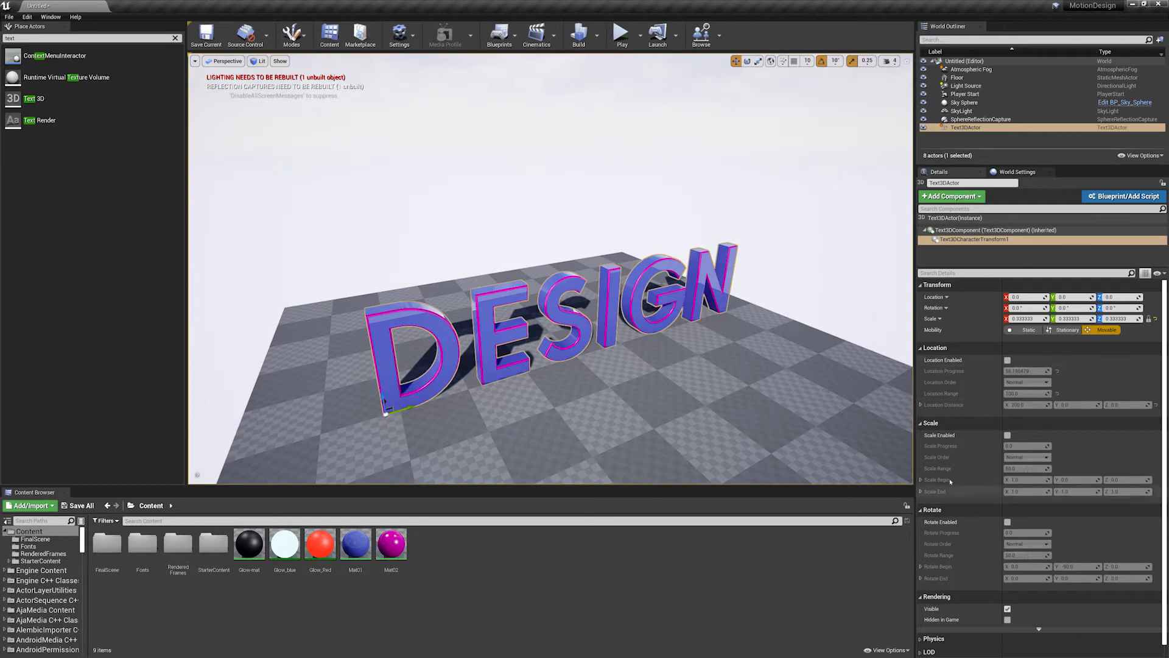
pyautogui.click(1007, 435)
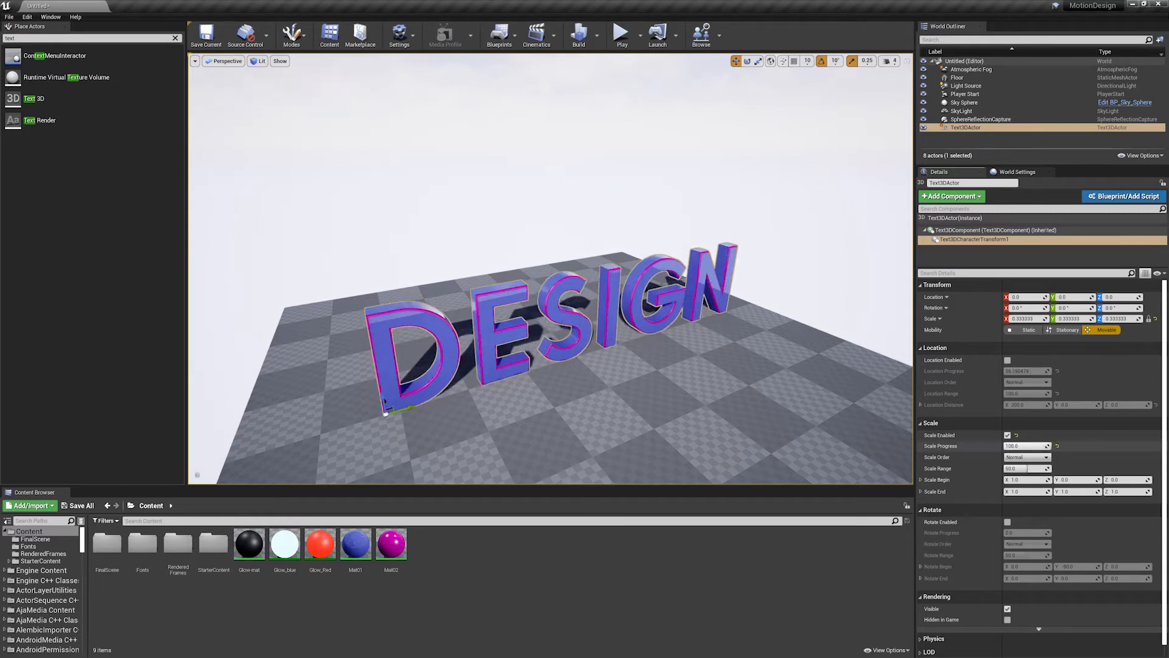
# - Try the From Center Scale Order with Scale Progress at about 67, and change the order to Opposite
pyautogui.click(1026, 456)
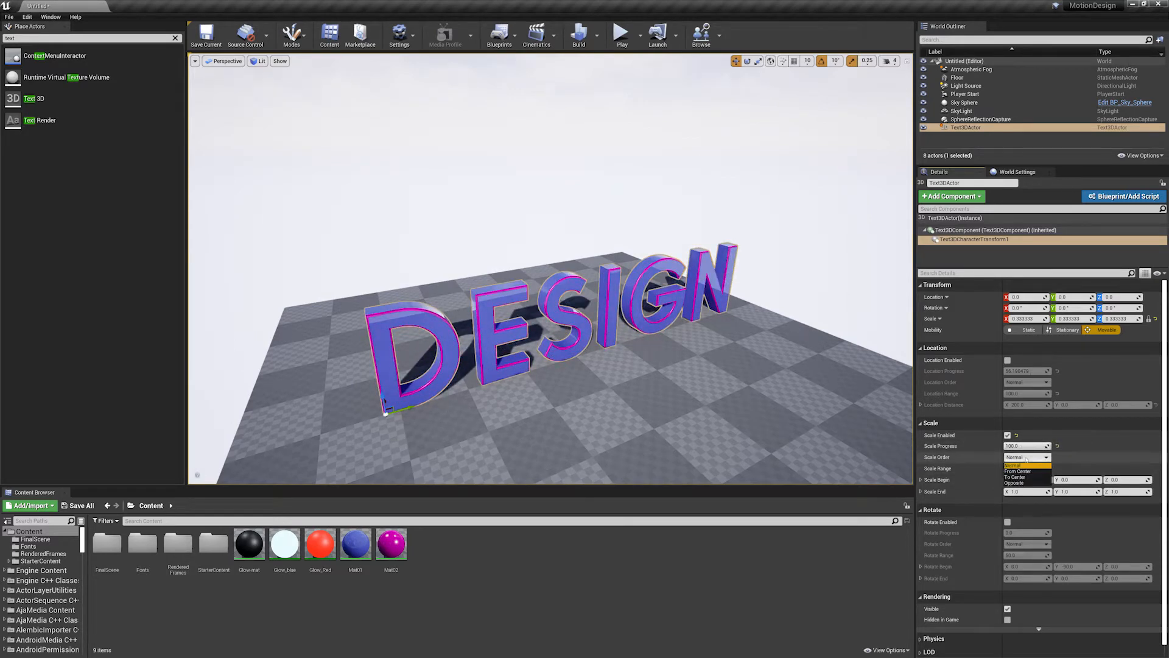
pyautogui.click(1025, 477)
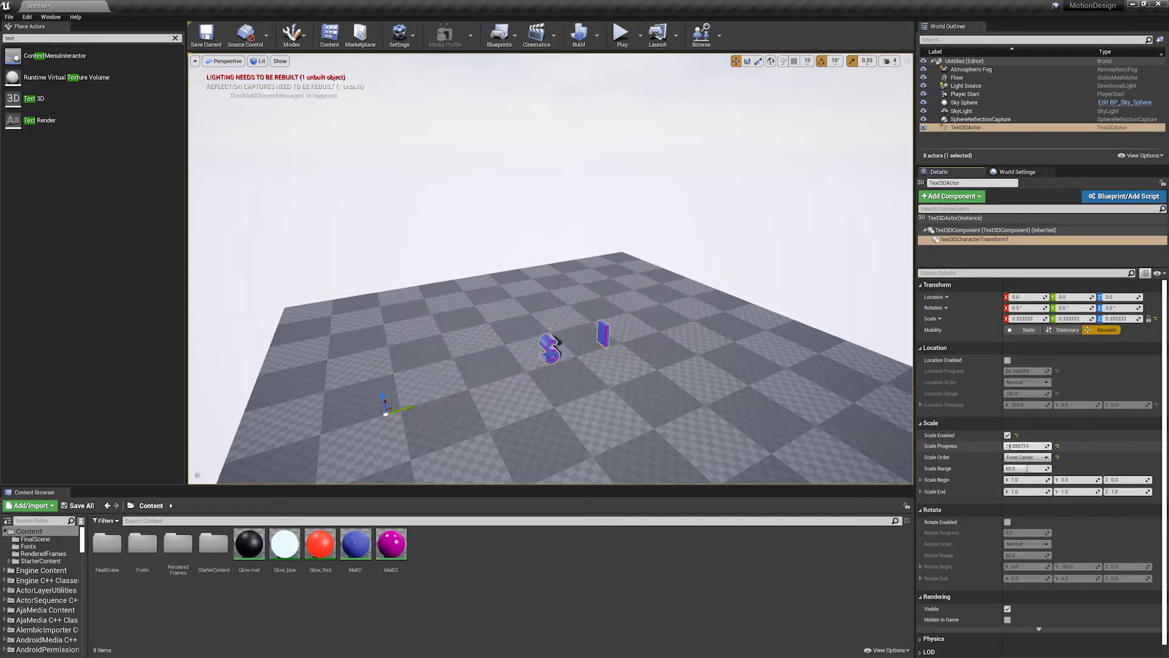
pyautogui.click(1027, 457)
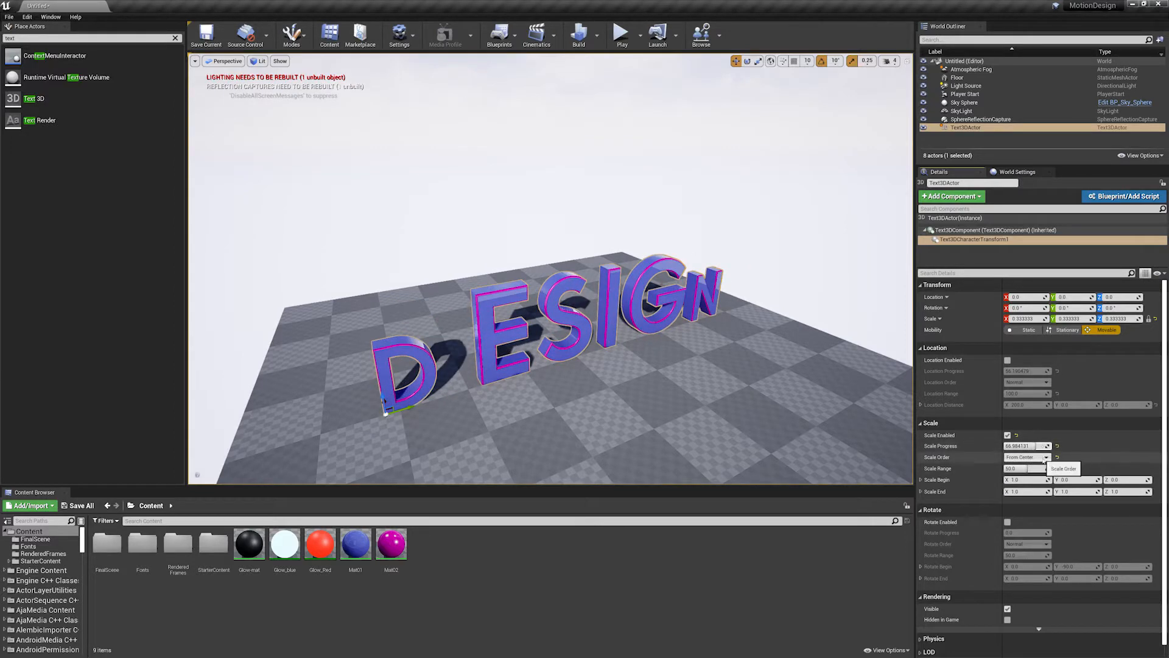
pyautogui.click(1025, 482)
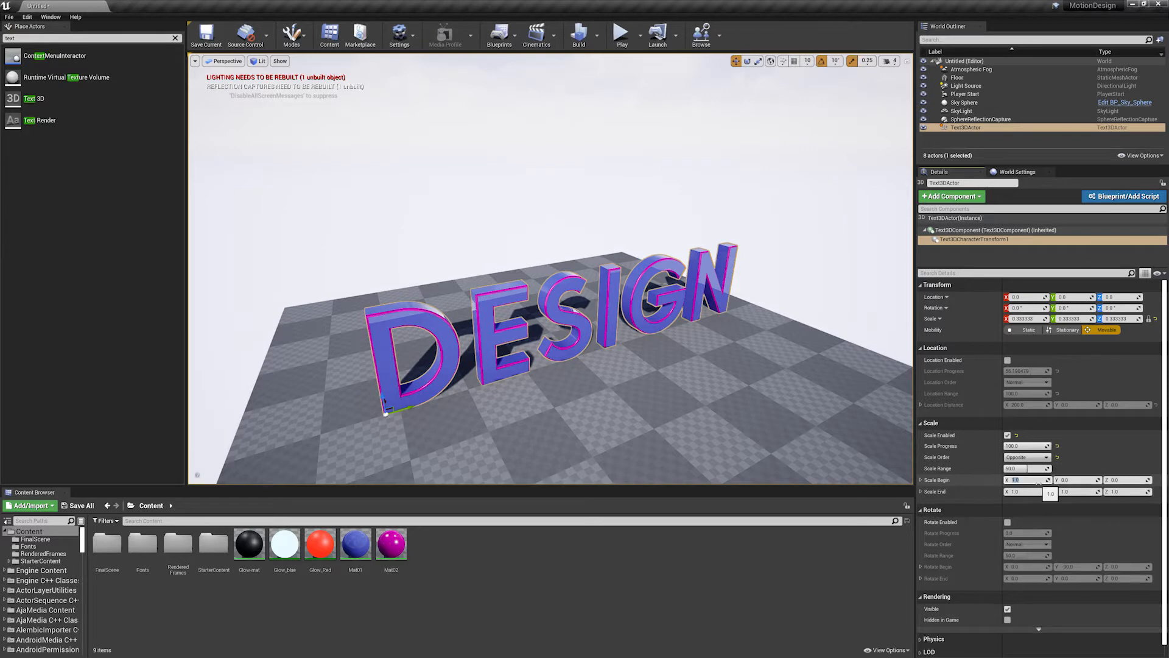
# - Set Scale Begin to 1 on all axes and Scale End X to 0
pyautogui.click(1077, 480)
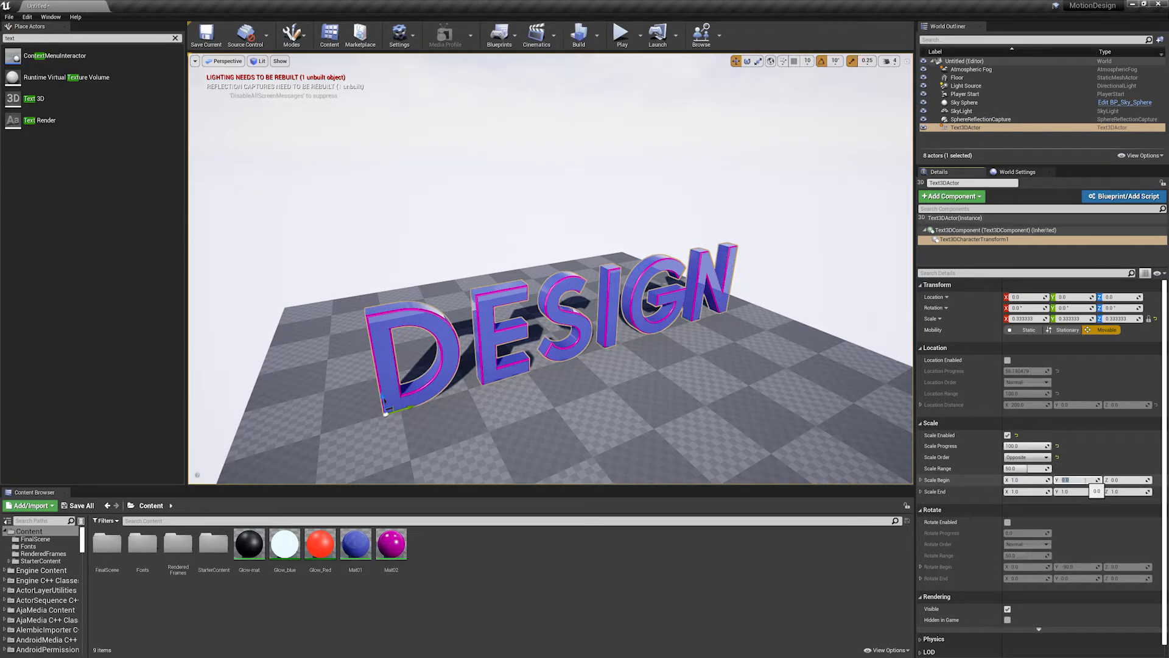
pyautogui.write('0')
pyautogui.click(1127, 480)
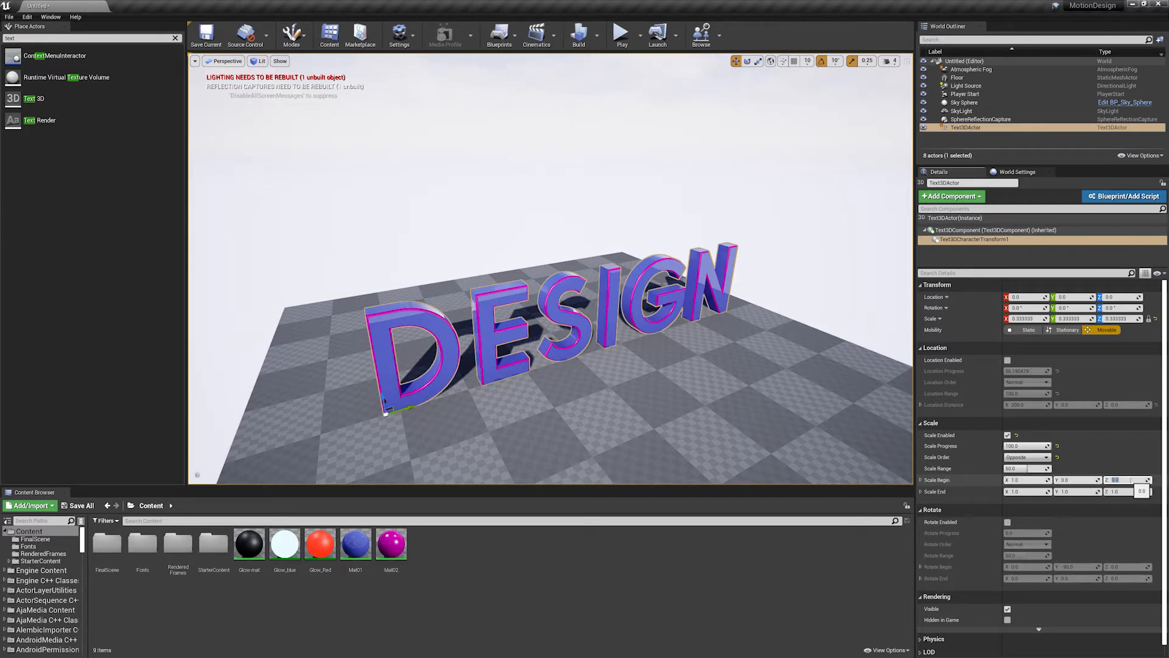
pyautogui.click(1033, 491)
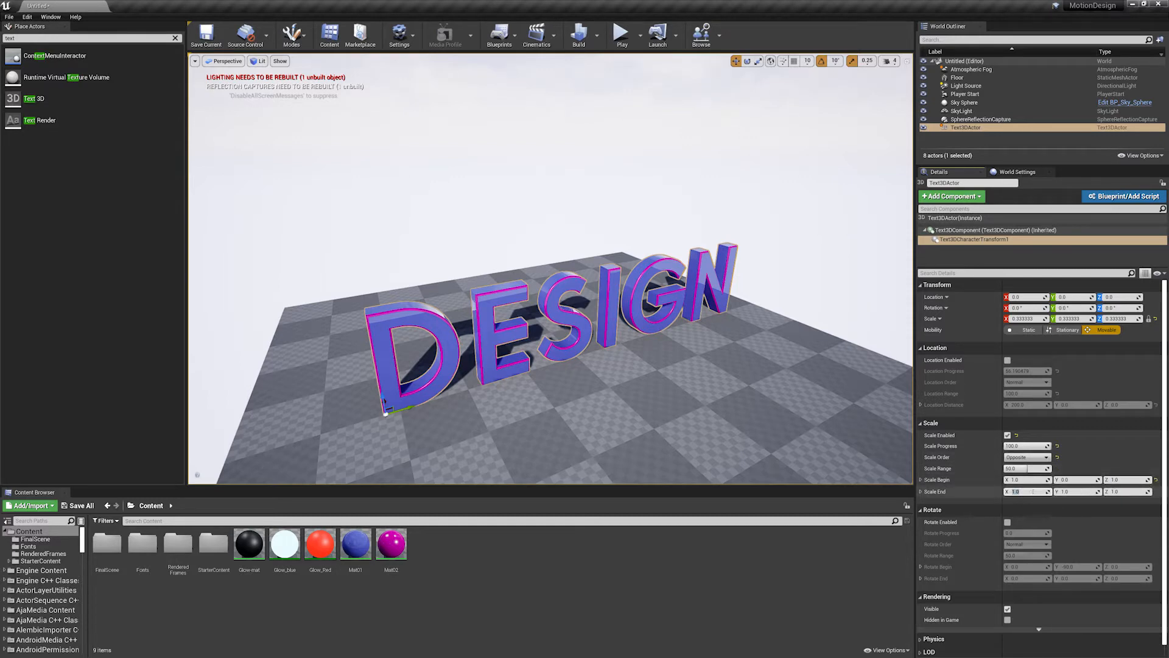
pyautogui.write('0')
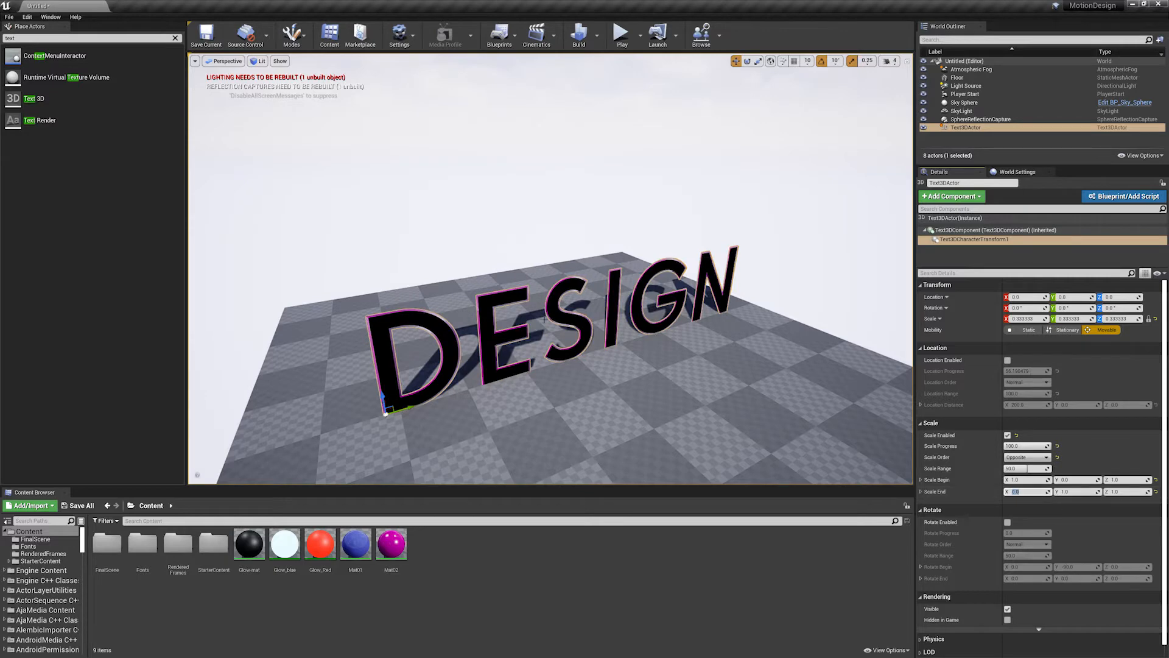
# - Preview the letters flattening with Scale Progress at about 73, and disable the scale effect
pyautogui.keyDown('alt'); pyautogui.moveTo(761, 372); pyautogui.dragTo(819, 372); pyautogui.keyUp('alt')
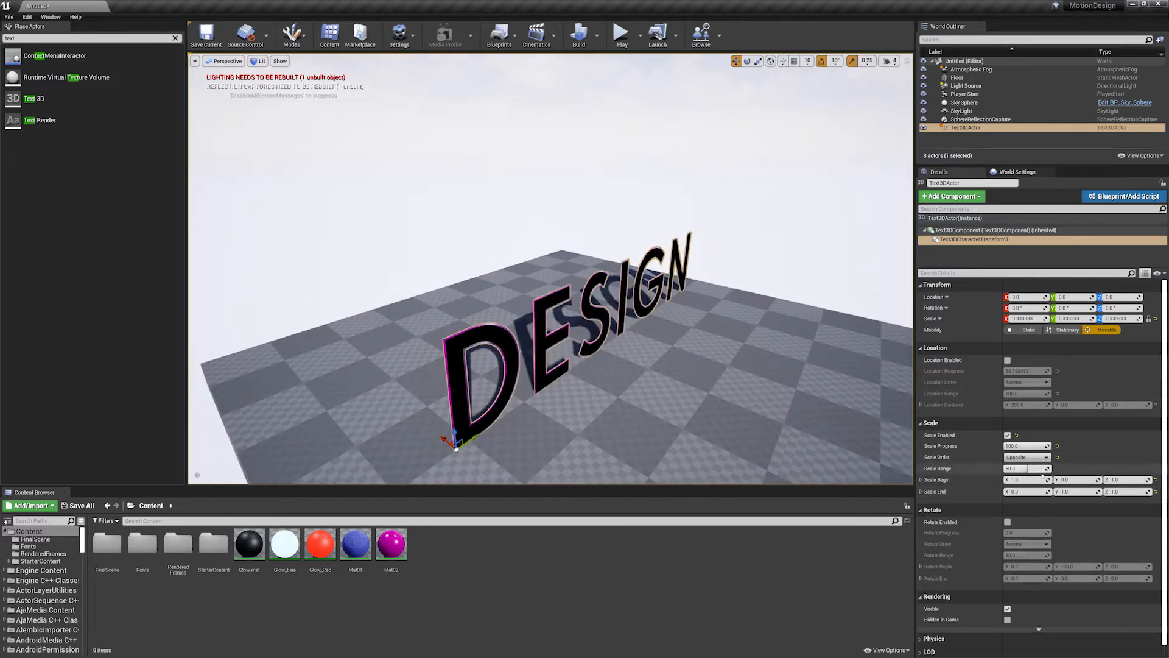
pyautogui.moveTo(1044, 447)
pyautogui.mouseDown()
pyautogui.moveTo(1010, 447)
pyautogui.moveTo(1039, 446)
pyautogui.mouseUp()
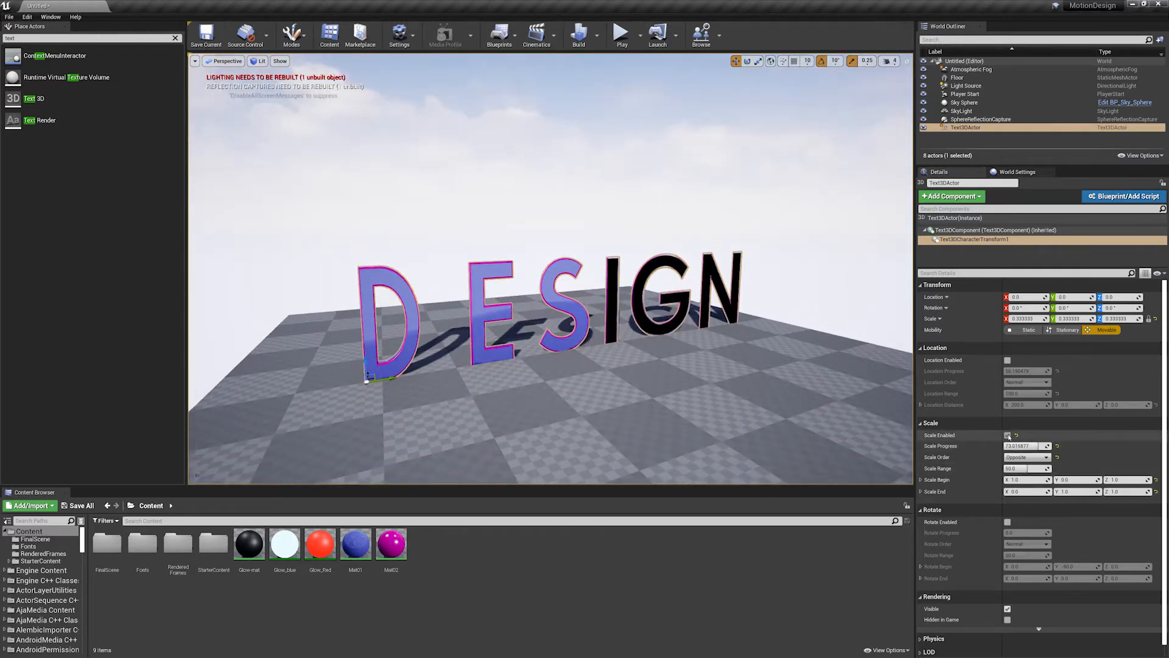
pyautogui.click(1008, 435)
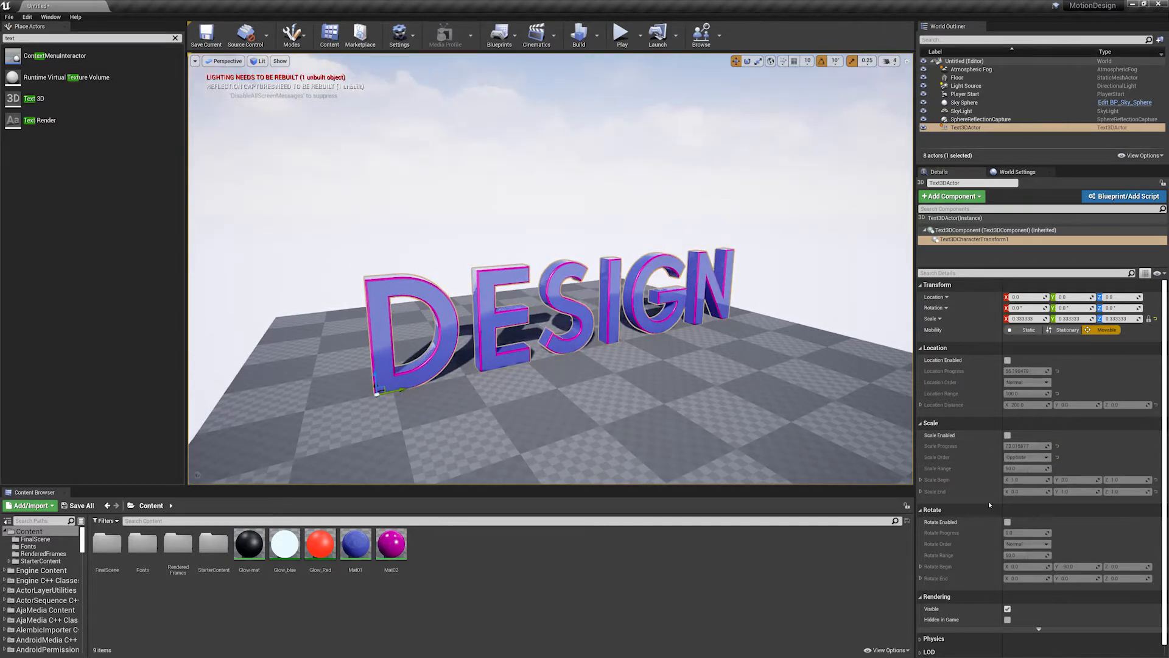
# - Enable the character rotate effect, set Rotate Progress to about 66 and switch the Rotate Order to To Center
pyautogui.click(1008, 522)
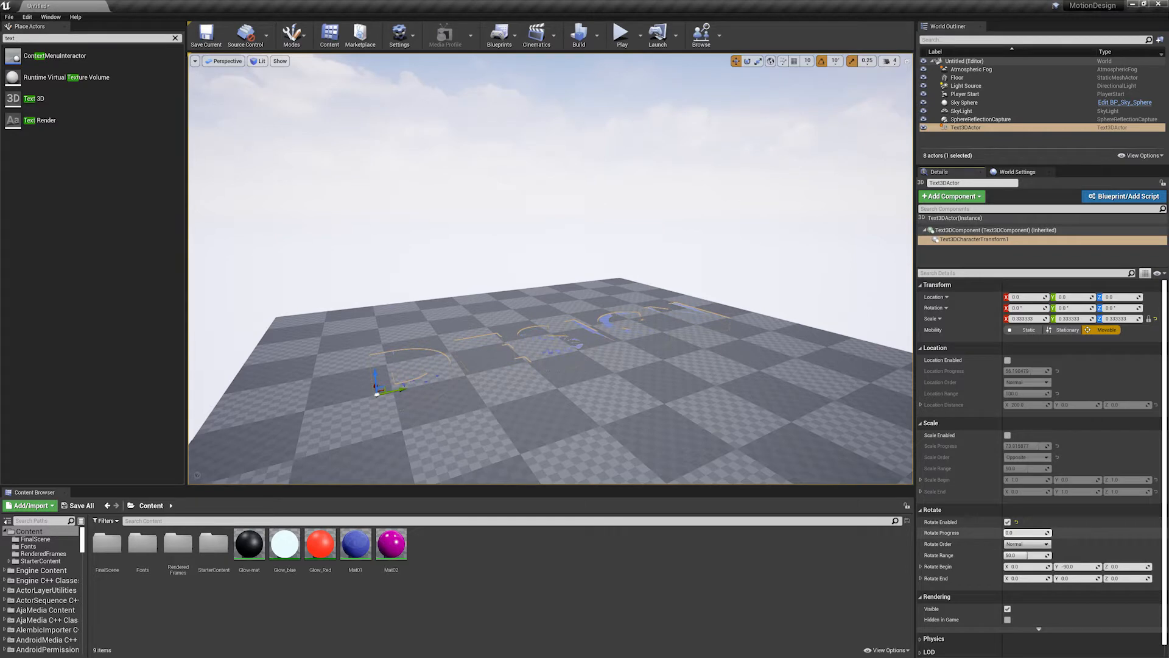
pyautogui.moveTo(1030, 533)
pyautogui.mouseDown()
pyautogui.moveTo(1063, 533)
pyautogui.moveTo(1024, 533)
pyautogui.moveTo(1037, 533)
pyautogui.mouseUp()
pyautogui.click(1028, 544)
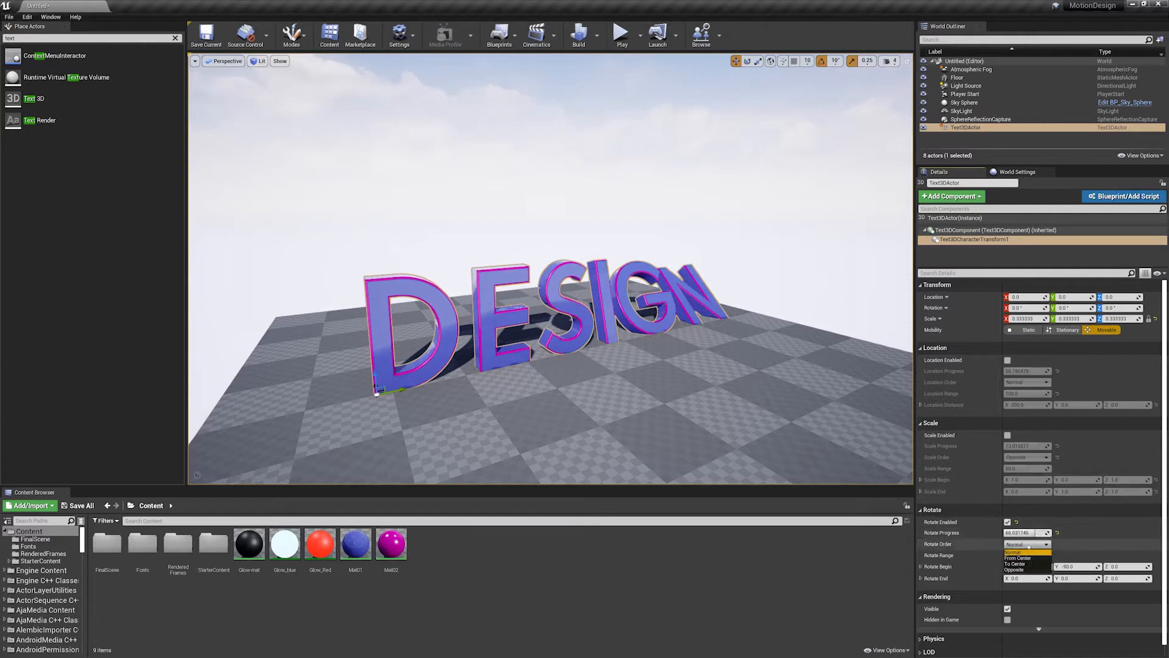
pyautogui.click(1022, 564)
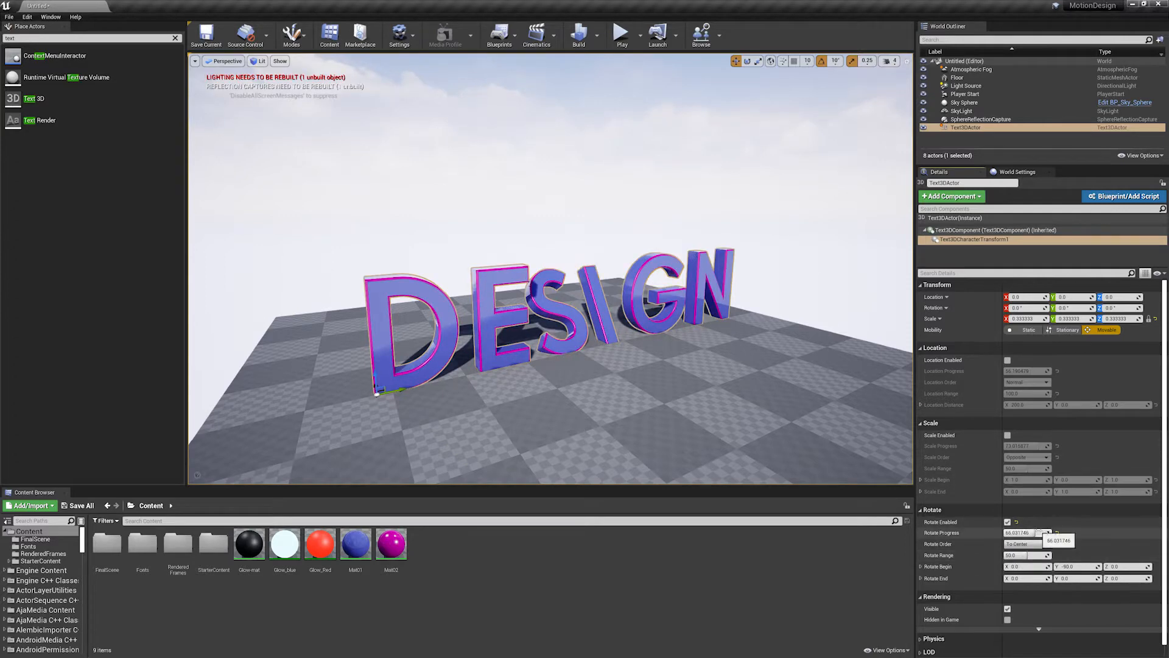
# - Raise Rotate Progress to 100 and change the Rotate Order to From Center
pyautogui.moveTo(1035, 532)
pyautogui.mouseDown()
pyautogui.moveTo(1024, 533)
pyautogui.moveTo(1051, 533)
pyautogui.mouseUp()
pyautogui.click(1027, 544)
pyautogui.click(1018, 558)
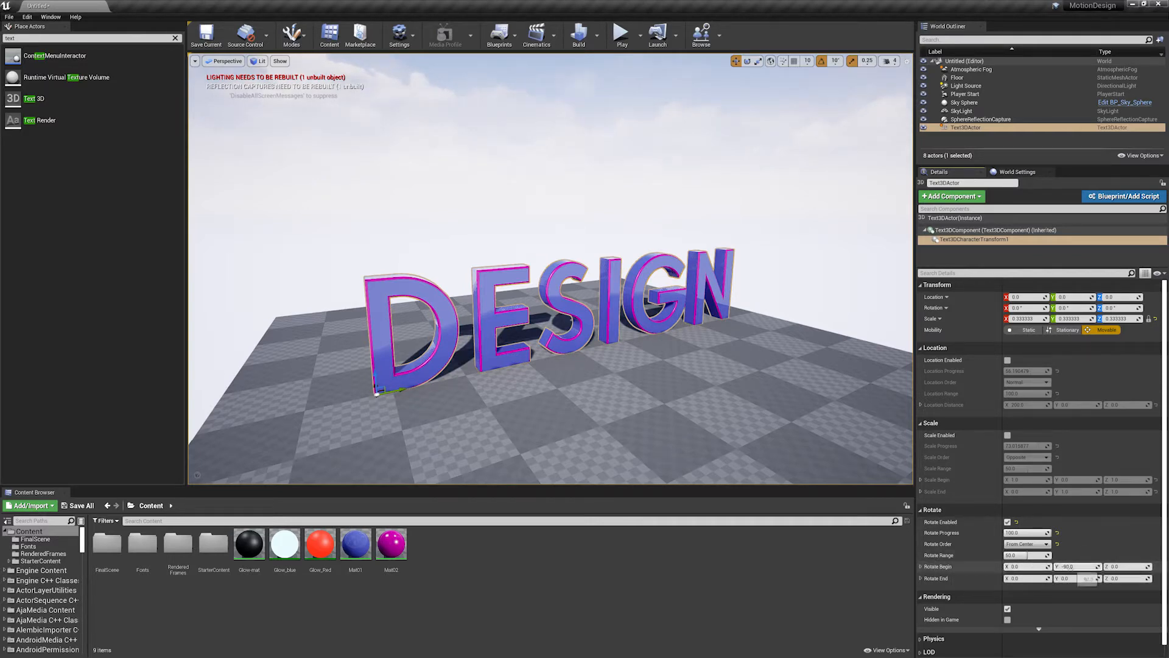
# - Try a Rotate Begin Y of about -15.8, and set Rotate Begin to X 90 and Y 0 with Rotate Progress at 100
pyautogui.moveTo(1076, 566); pyautogui.dragTo(1100, 567)
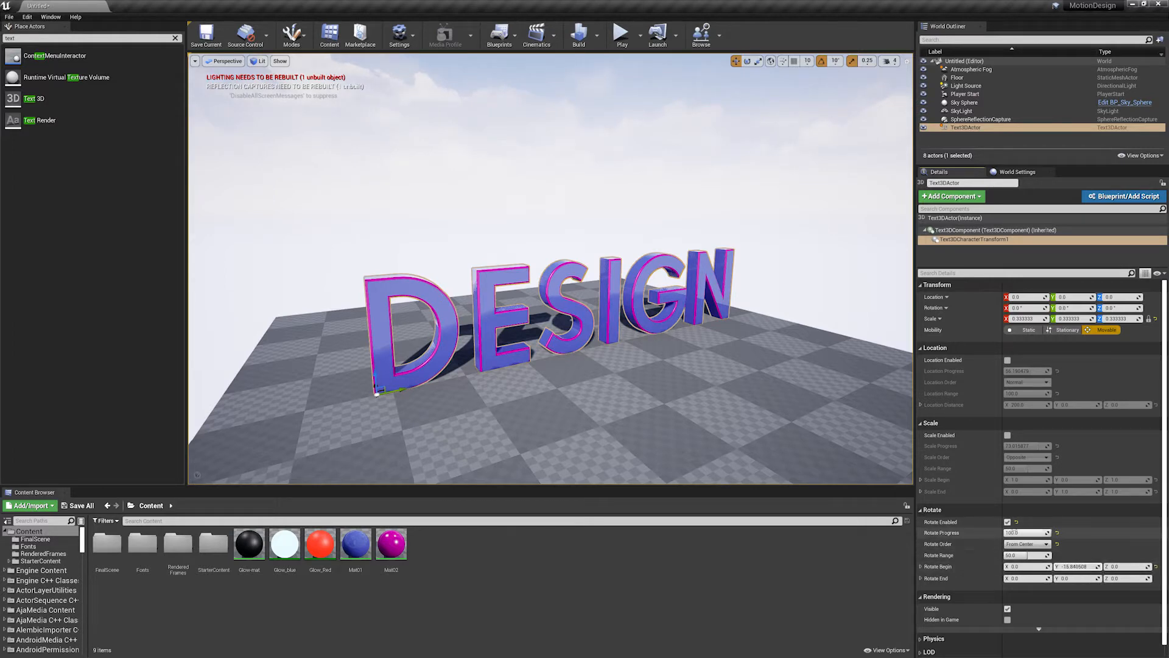
pyautogui.moveTo(1042, 532)
pyautogui.mouseDown()
pyautogui.moveTo(1005, 532)
pyautogui.moveTo(1049, 533)
pyautogui.mouseUp()
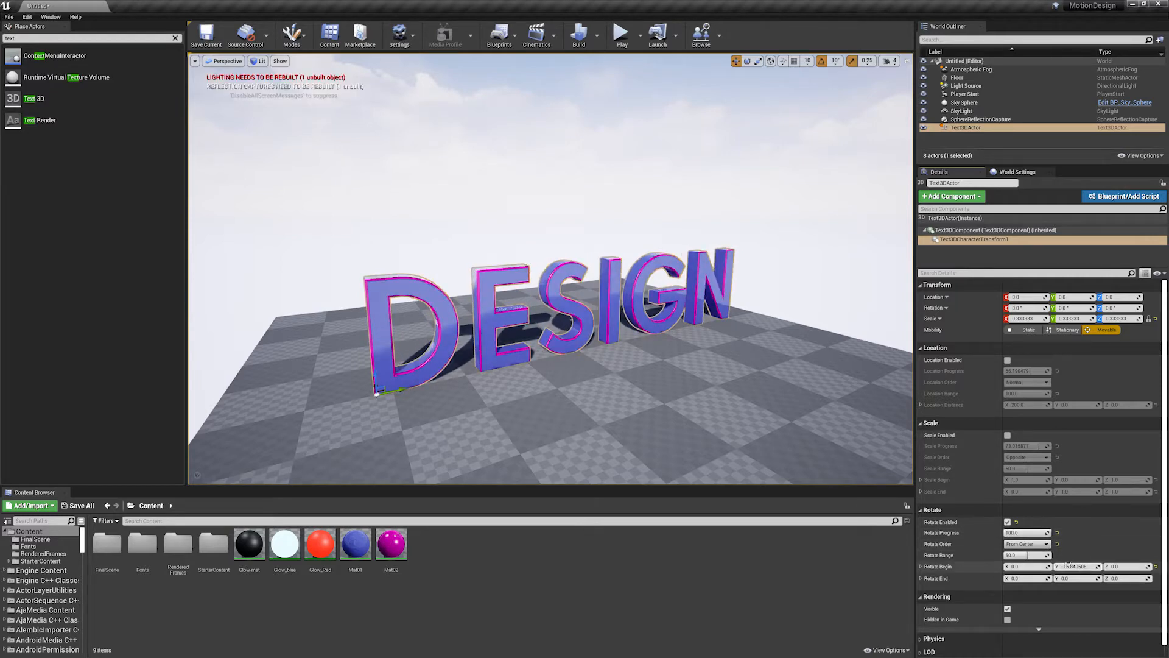
pyautogui.click(1079, 567)
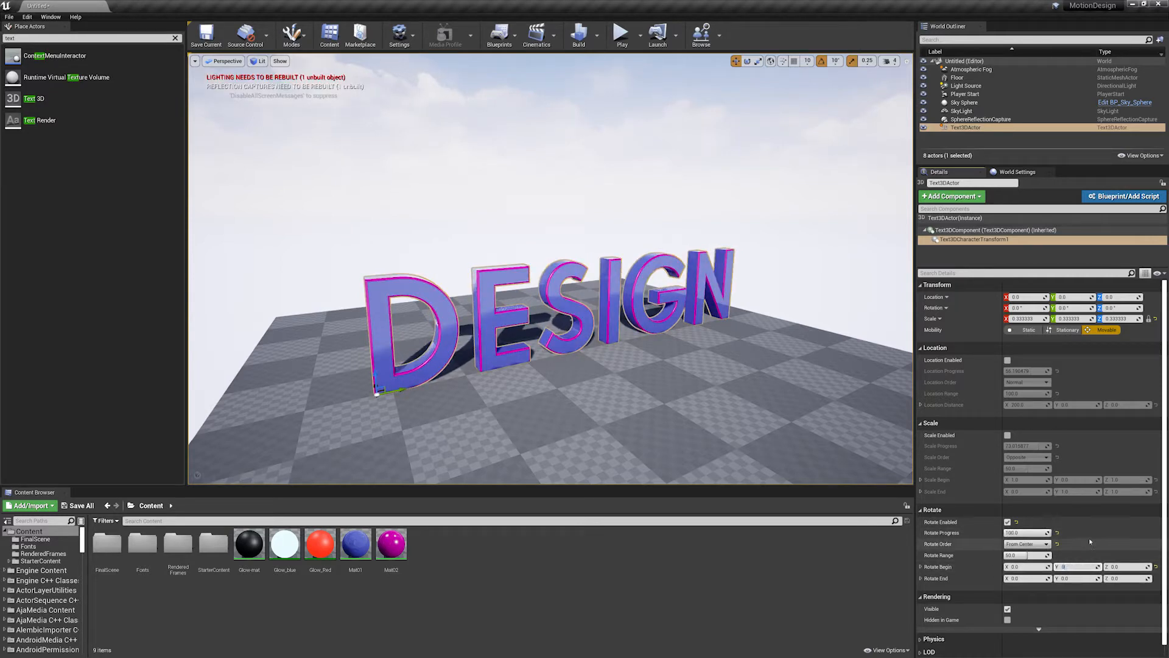
pyautogui.press('Return')
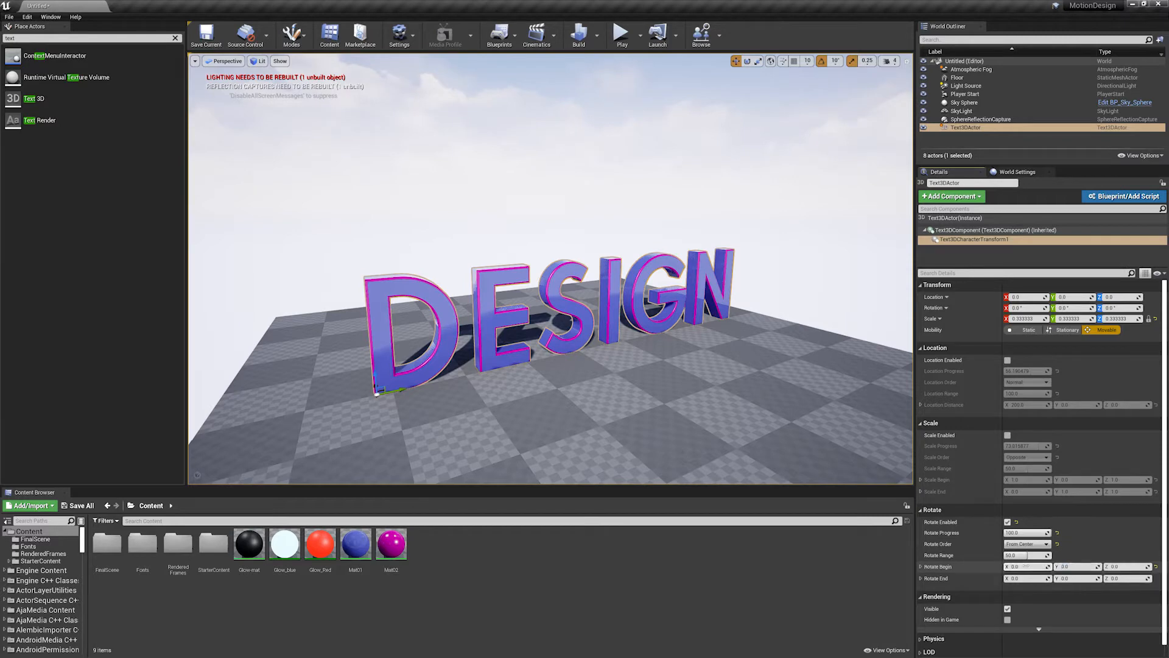
pyautogui.click(1028, 566)
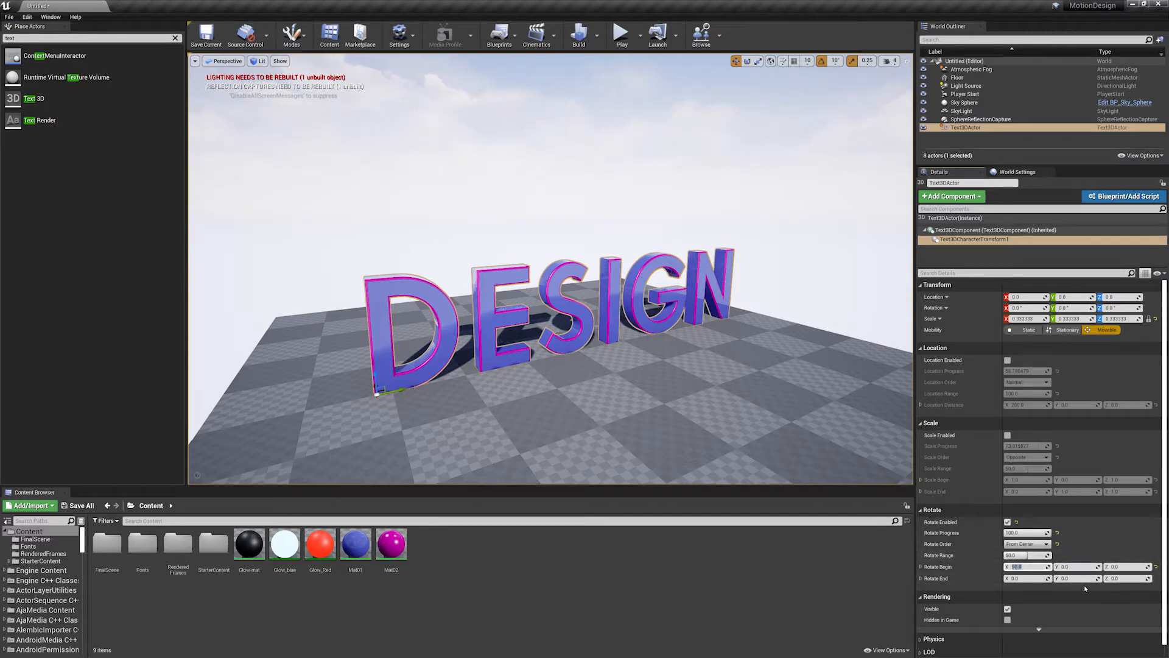
pyautogui.moveTo(1035, 533)
pyautogui.mouseDown()
pyautogui.moveTo(1005, 533)
pyautogui.moveTo(1050, 533)
pyautogui.mouseUp()
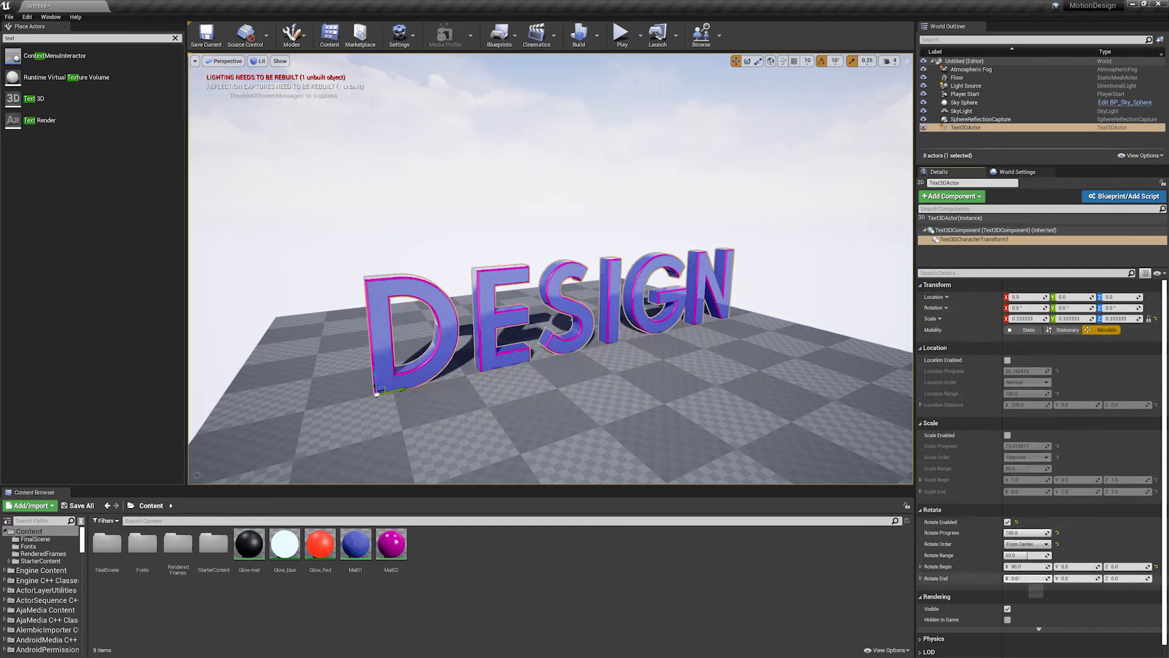
# - Combine location with rotation by re-enabling location, setting Location Range to 50 and Location Progress to about 44, and adjusting Rotate Progress
pyautogui.click(1008, 361)
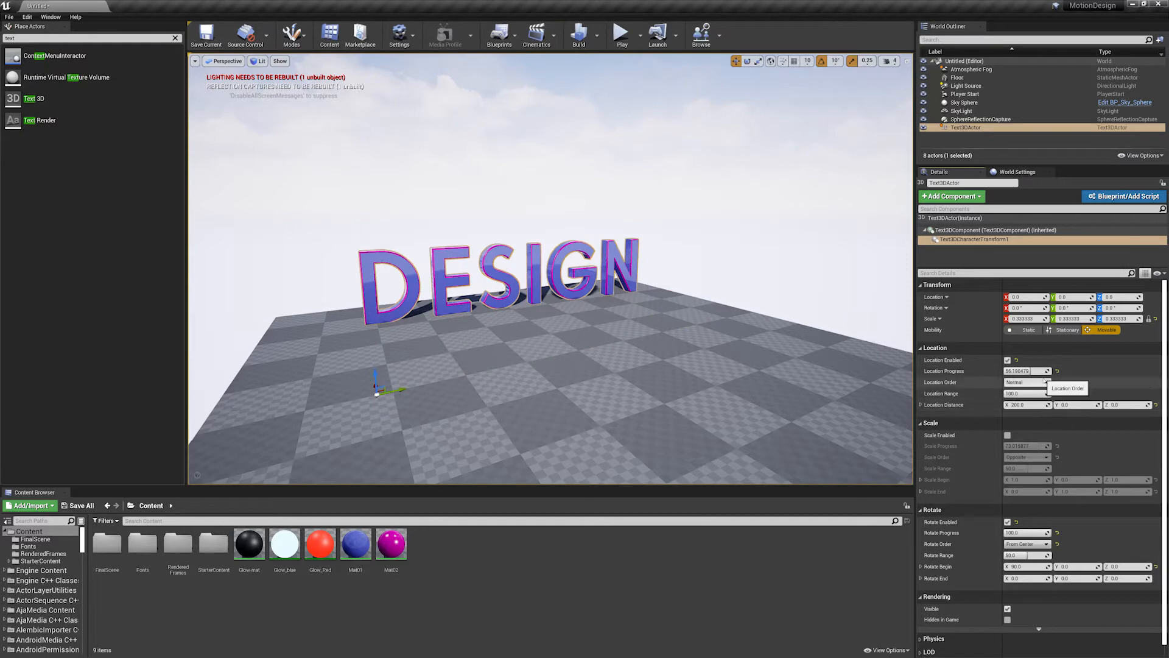
pyautogui.moveTo(1034, 371); pyautogui.dragTo(1033, 371)
pyautogui.click(1028, 393)
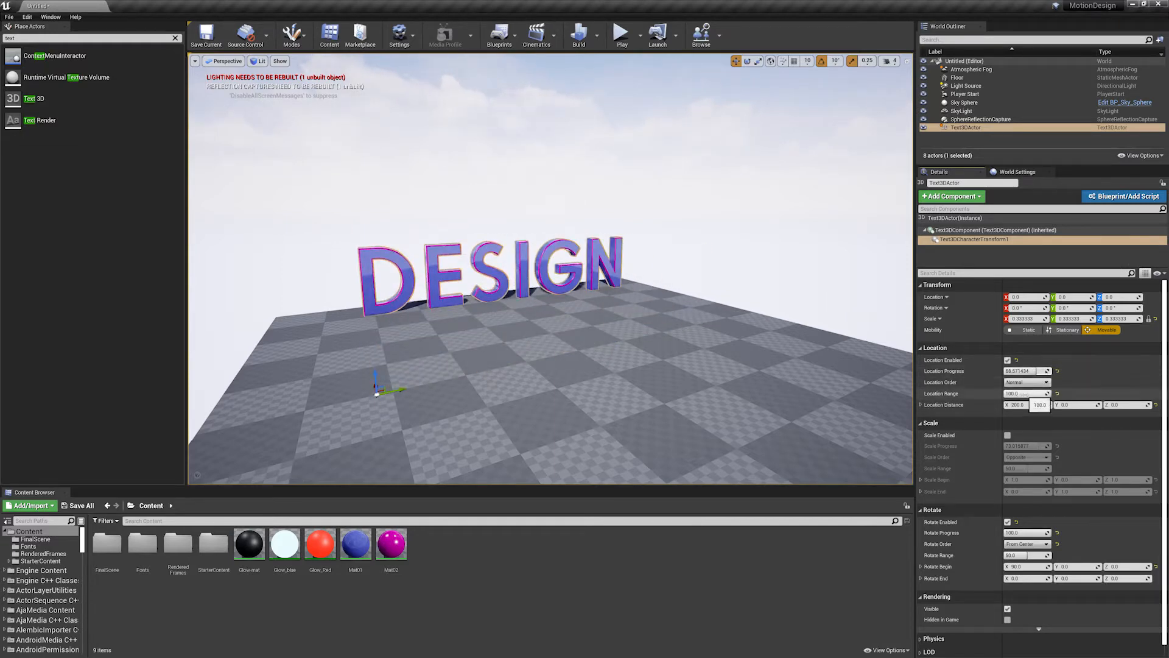
pyautogui.write('50')
pyautogui.press('Return')
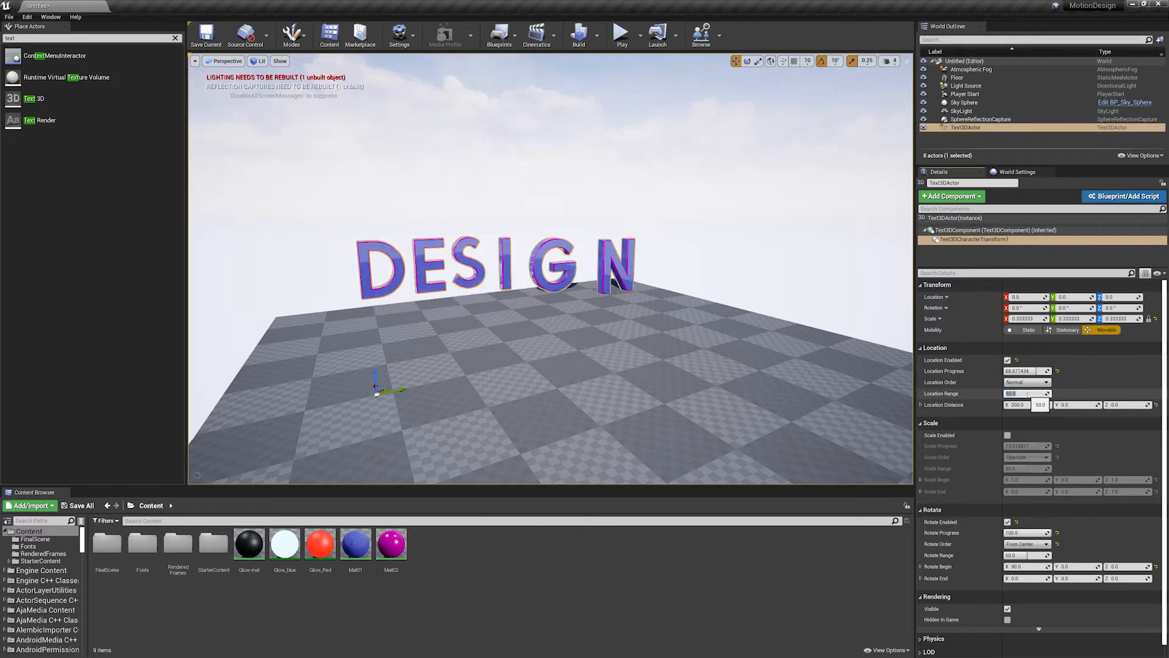
pyautogui.moveTo(1035, 371)
pyautogui.mouseDown()
pyautogui.moveTo(1006, 371)
pyautogui.moveTo(1050, 371)
pyautogui.moveTo(1026, 371)
pyautogui.mouseUp()
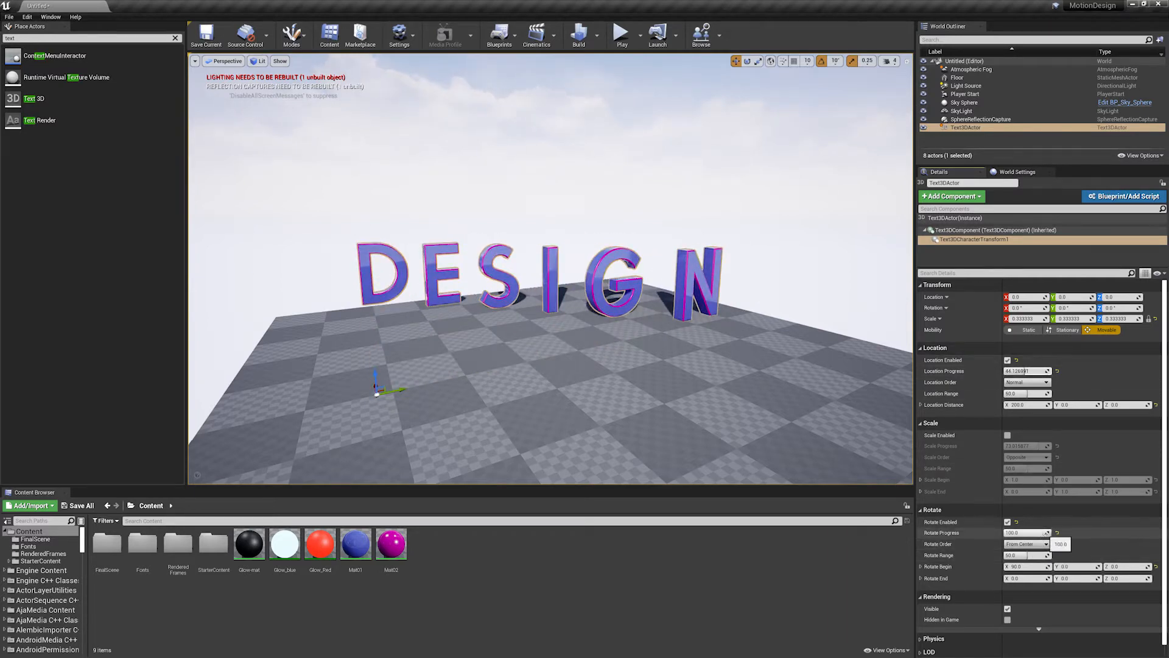
pyautogui.moveTo(1049, 533)
pyautogui.mouseDown()
pyautogui.moveTo(1027, 533)
pyautogui.moveTo(1043, 533)
pyautogui.mouseUp()
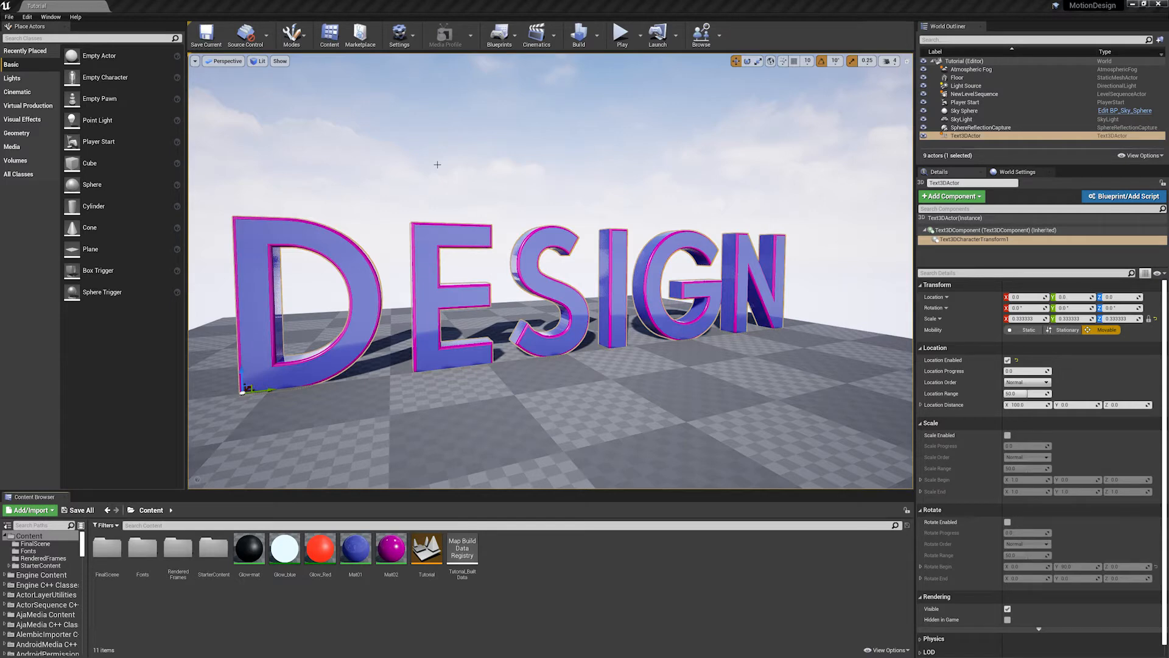
# - Create a new Level Sequence named NewLevelSequence in the Content folder
pyautogui.moveTo(585, 286)
pyautogui.keyDown('alt'); pyautogui.mouseDown()
pyautogui.moveTo(621, 286)
pyautogui.moveTo(549, 286)
pyautogui.moveTo(585, 286)
pyautogui.mouseUp(); pyautogui.keyUp('alt')
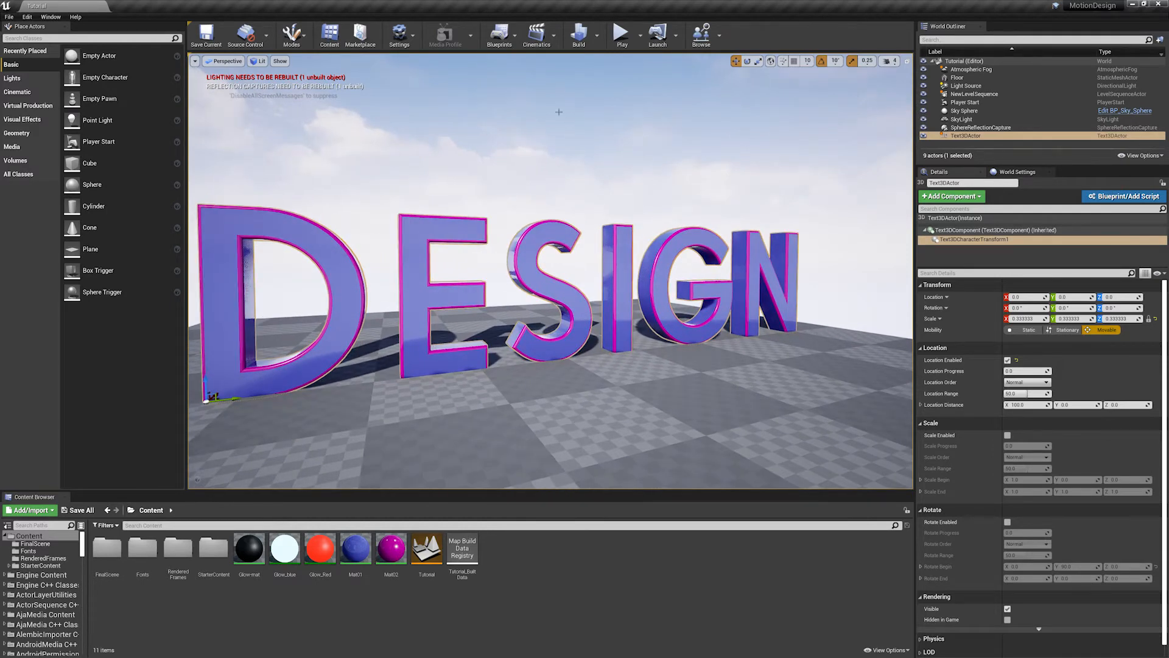
pyautogui.click(536, 36)
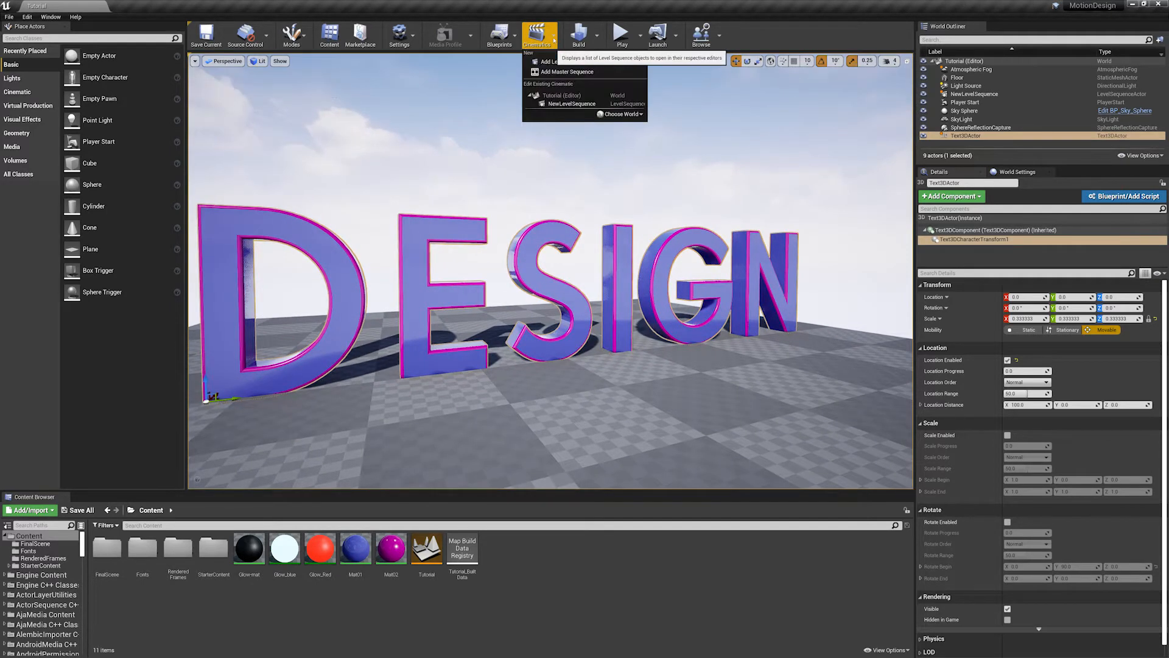
pyautogui.click(565, 62)
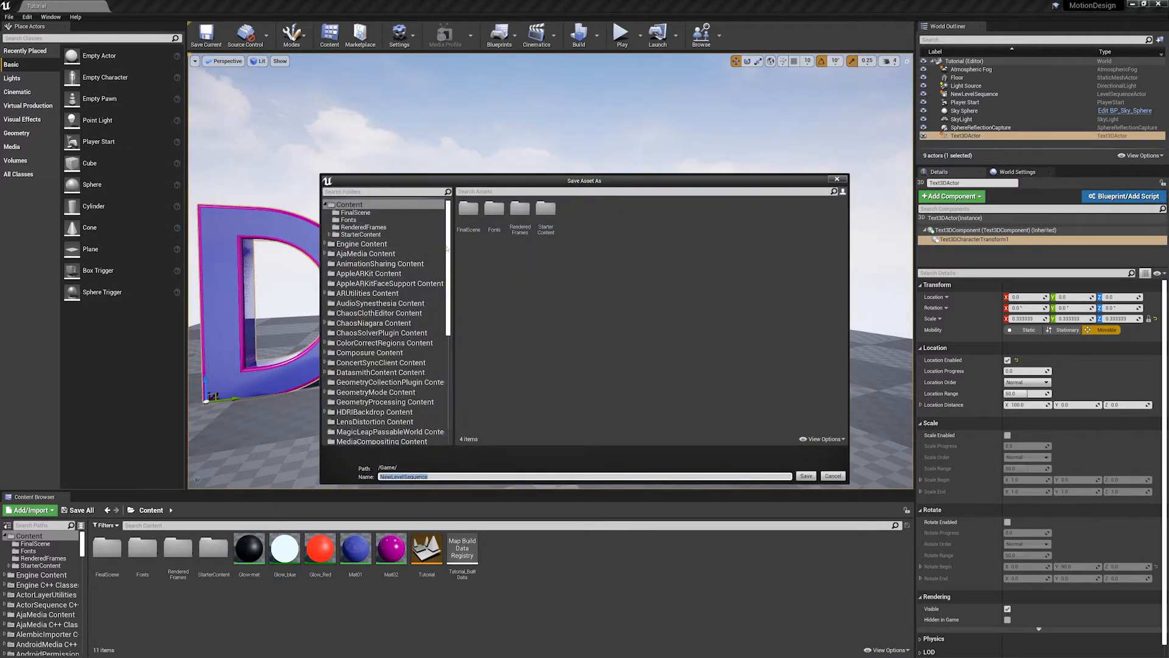
pyautogui.click(449, 243)
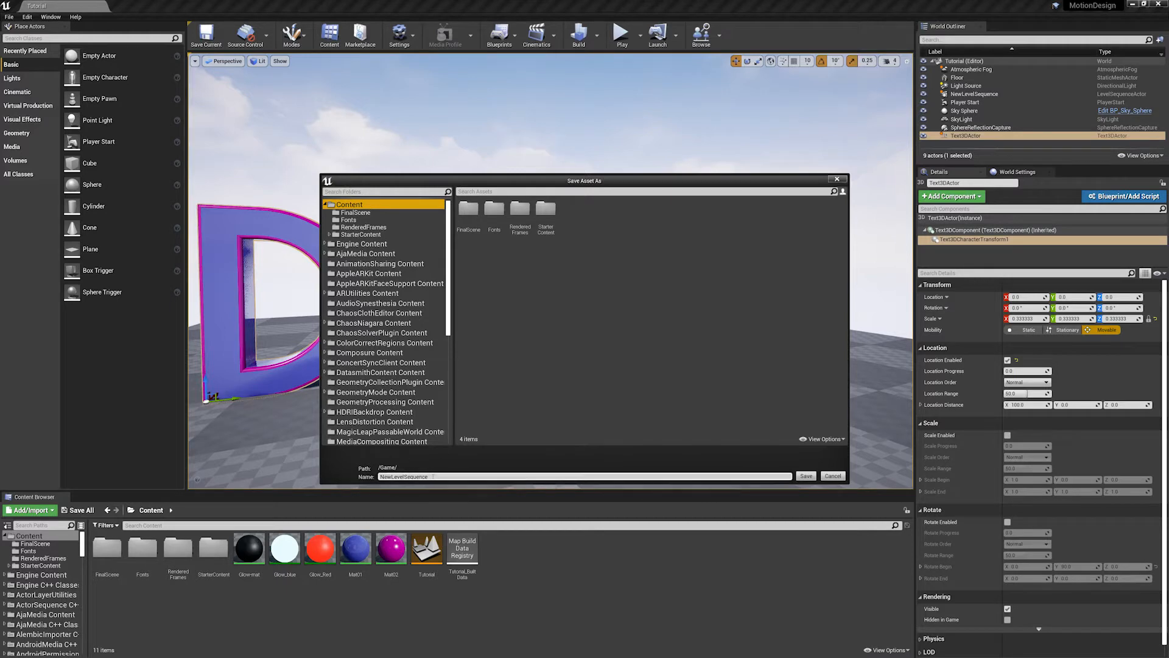
pyautogui.click(800, 477)
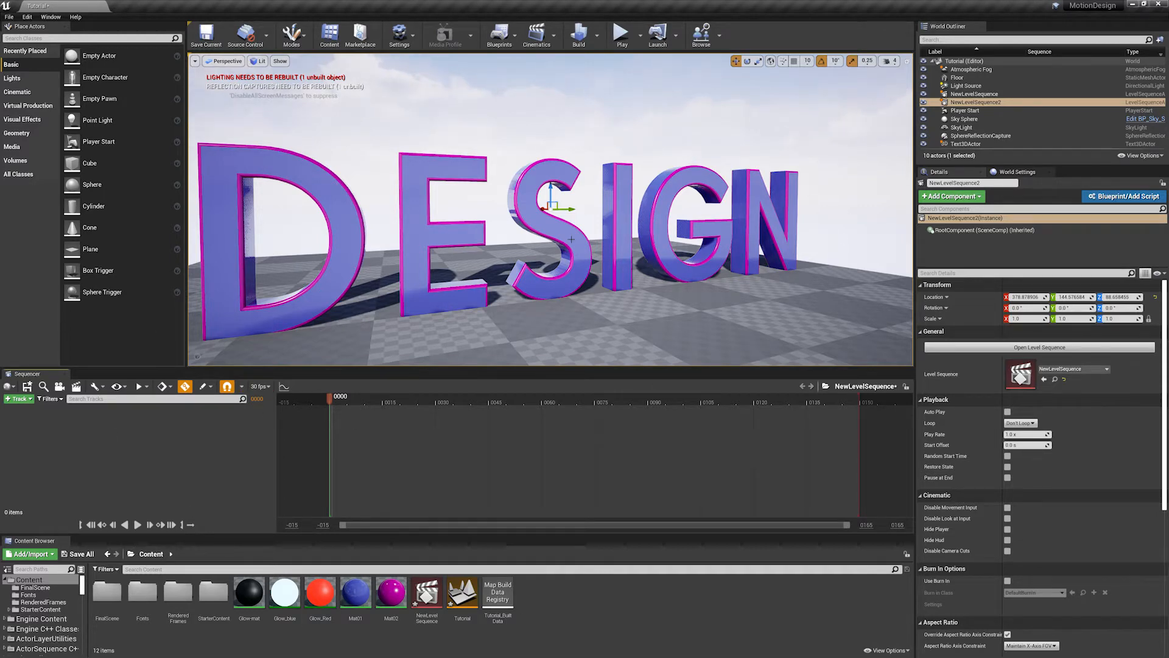
# - Select the DESIGN text in the scene and add its Text3DActor to the new sequence
pyautogui.moveTo(551, 243)
pyautogui.mouseDown(button='right')
pyautogui.moveTo(579, 249)
pyautogui.moveTo(560, 244)
pyautogui.mouseUp(button='right')
pyautogui.keyDown('alt'); pyautogui.moveTo(475, 239); pyautogui.dragTo(555, 219); pyautogui.keyUp('alt')
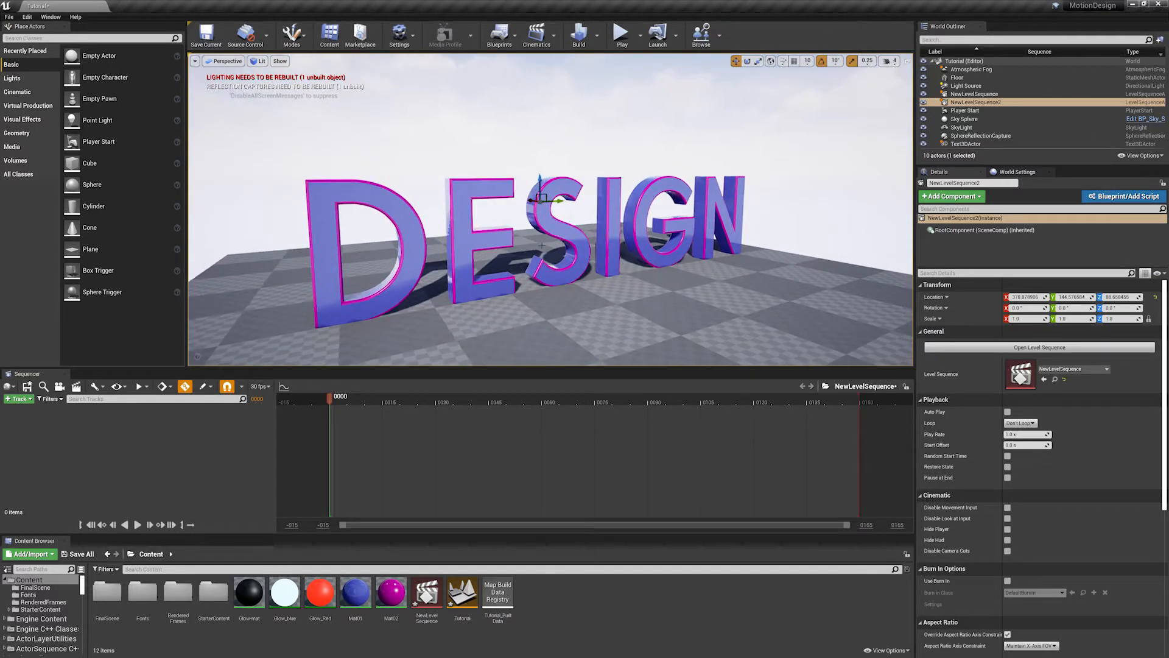
pyautogui.click(501, 284)
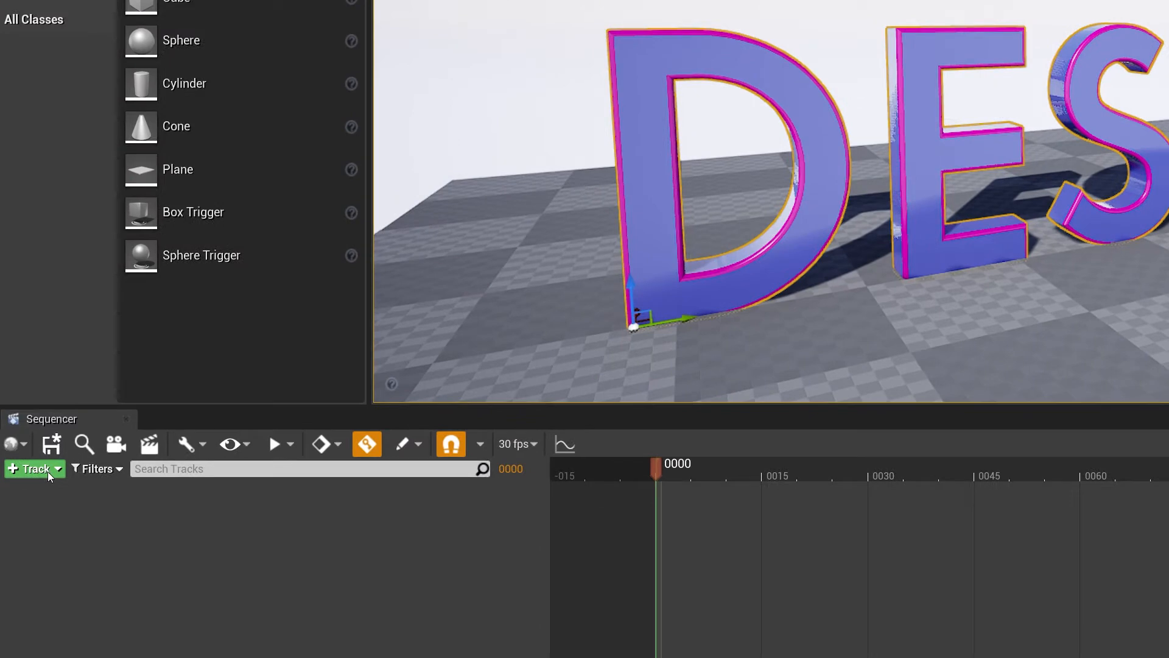
pyautogui.click(40, 450)
pyautogui.moveTo(45, 467)
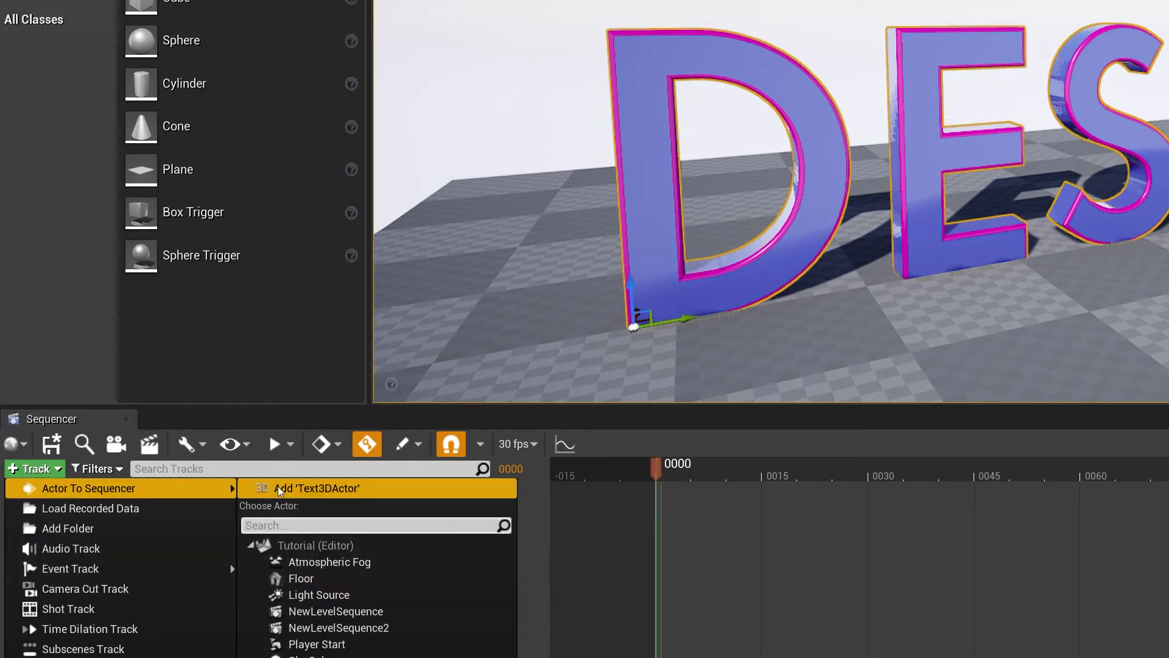
pyautogui.click(316, 488)
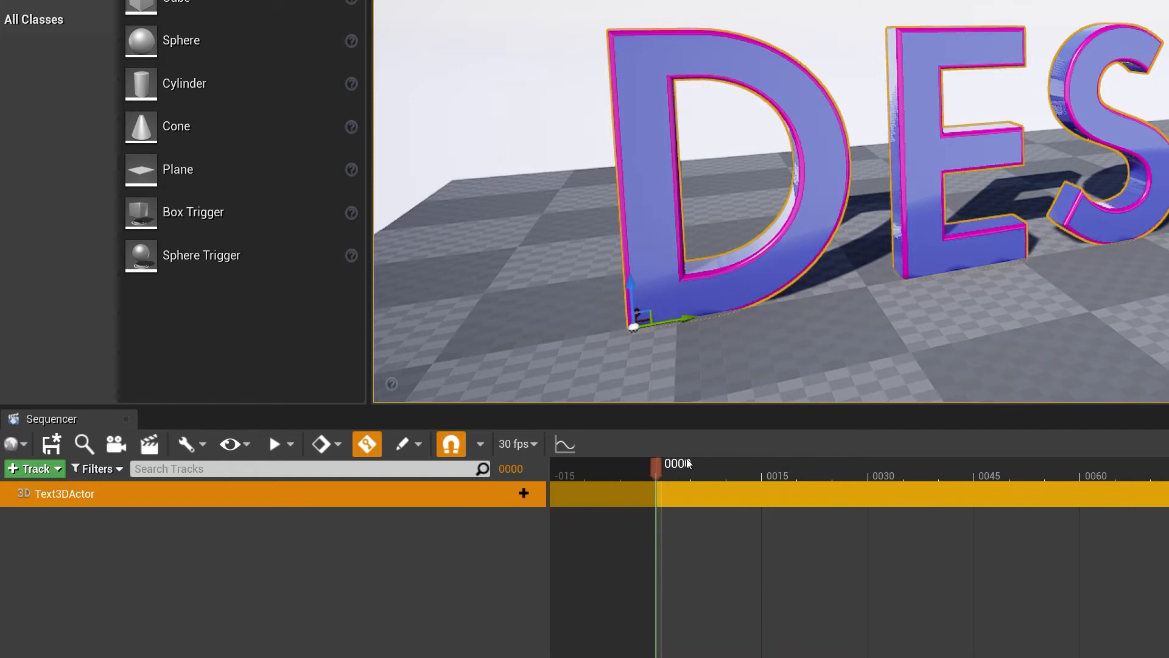
# - Add the Text3DCharacterTransform1 component as a track under Text3DActor in the sequence
pyautogui.moveTo(688, 464); pyautogui.dragTo(660, 477)
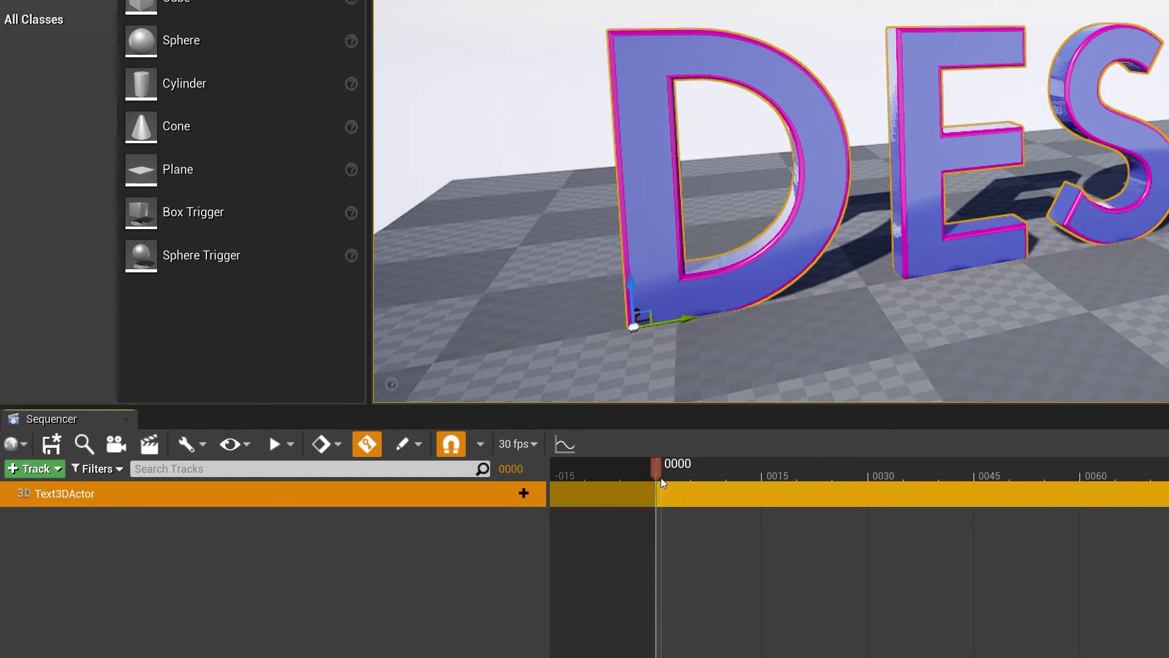
pyautogui.click(518, 494)
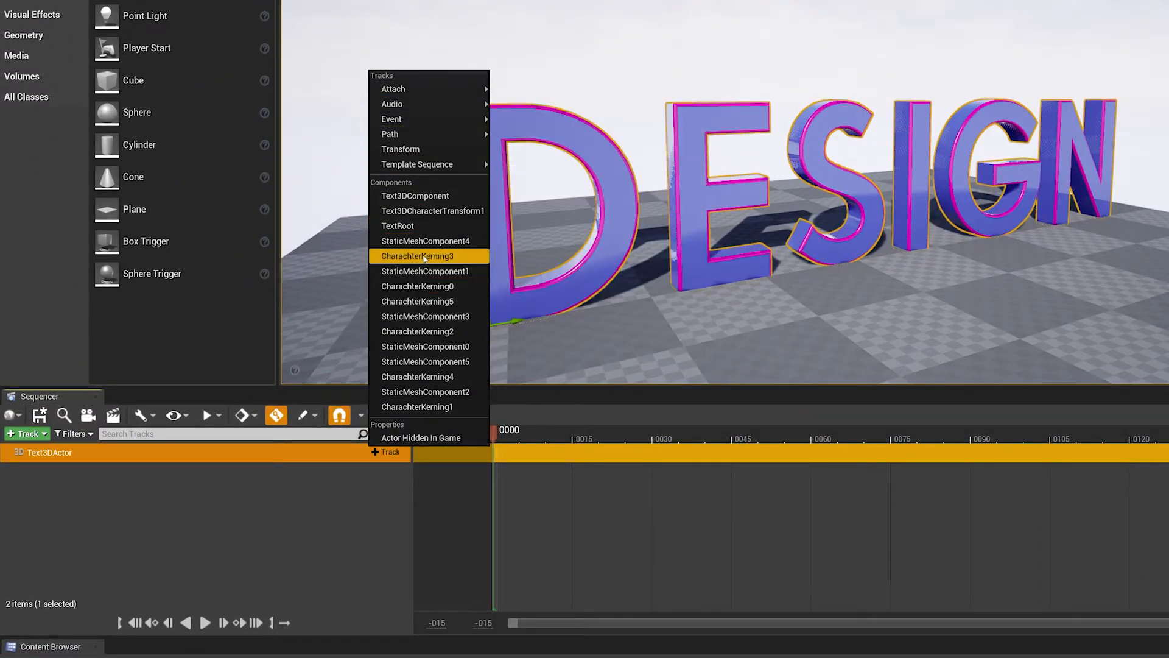
pyautogui.click(431, 210)
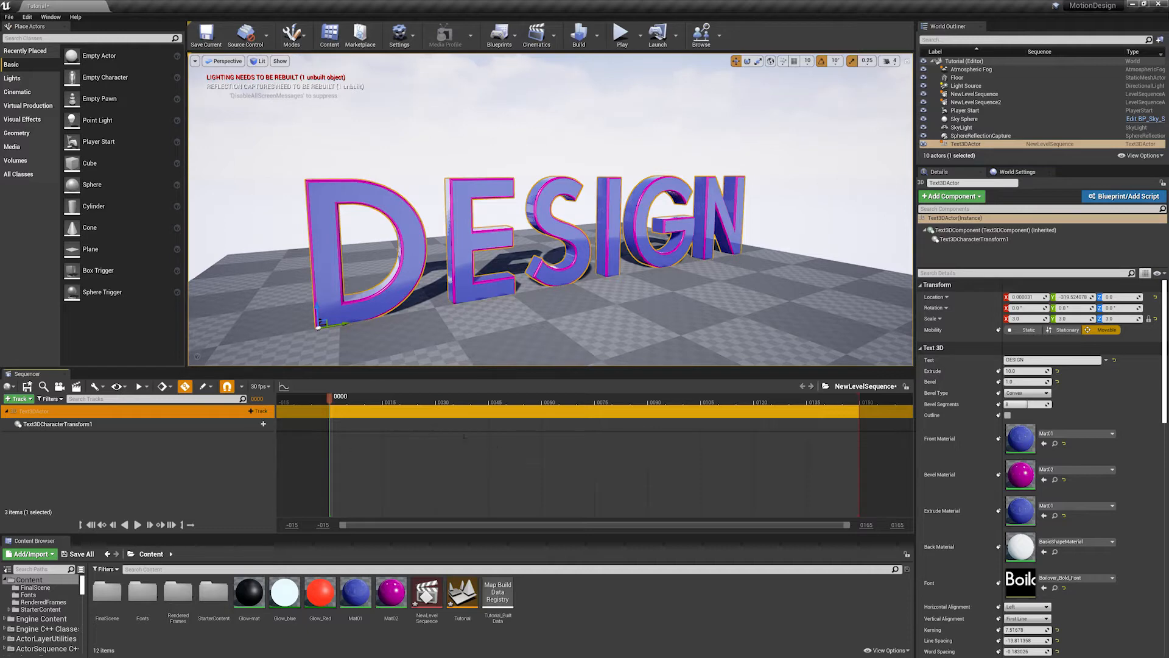
# - Add a Location Progress property track to Text3DCharacterTransform1 in the sequence and deselect the text
pyautogui.click(256, 425)
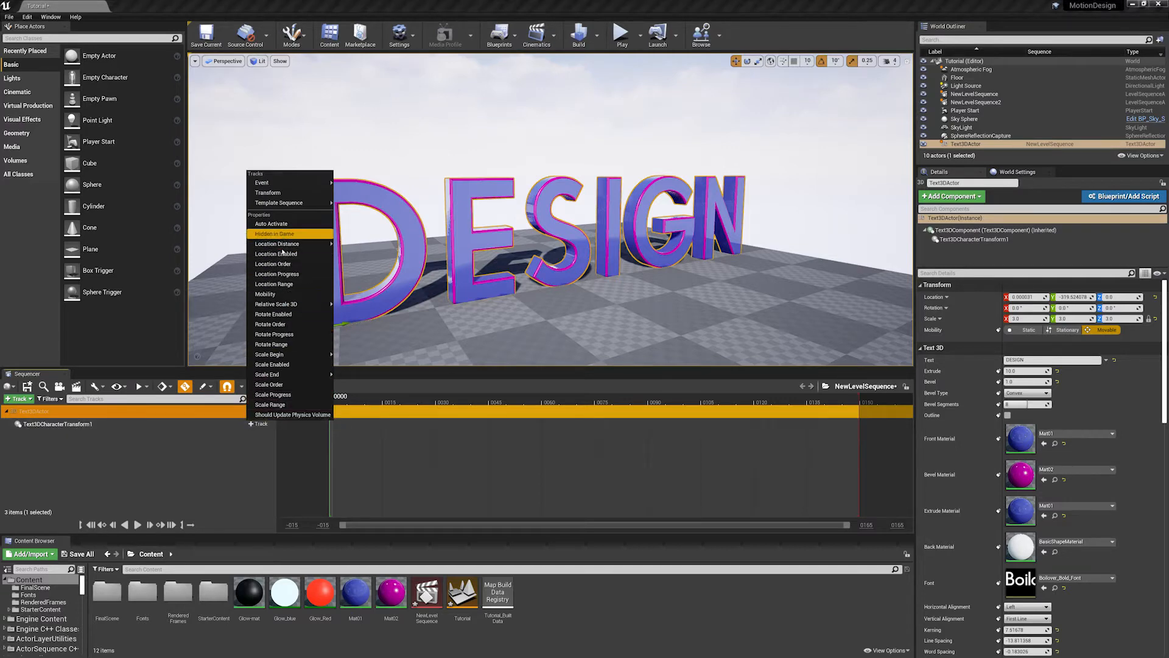
pyautogui.click(969, 240)
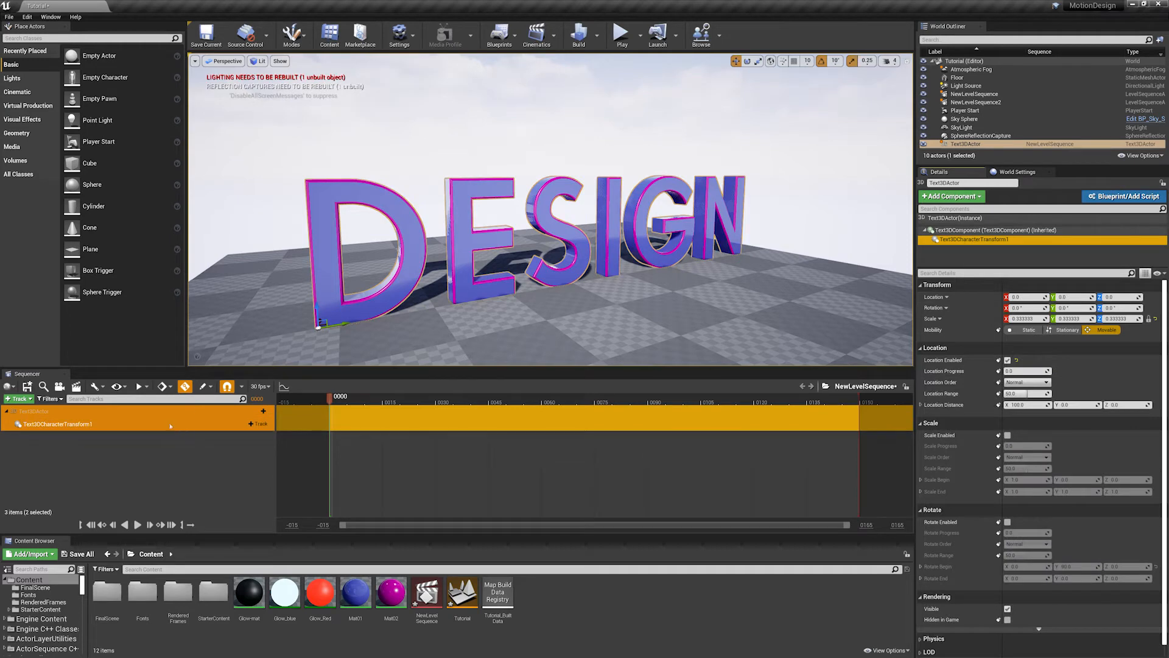
pyautogui.click(260, 425)
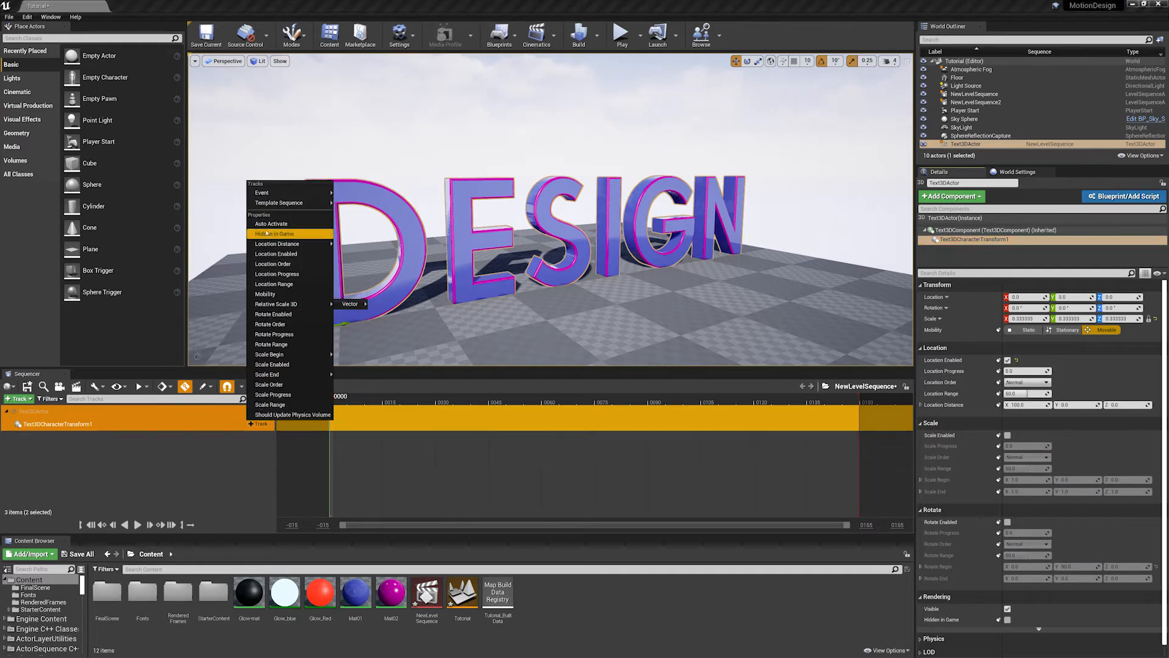
pyautogui.click(277, 274)
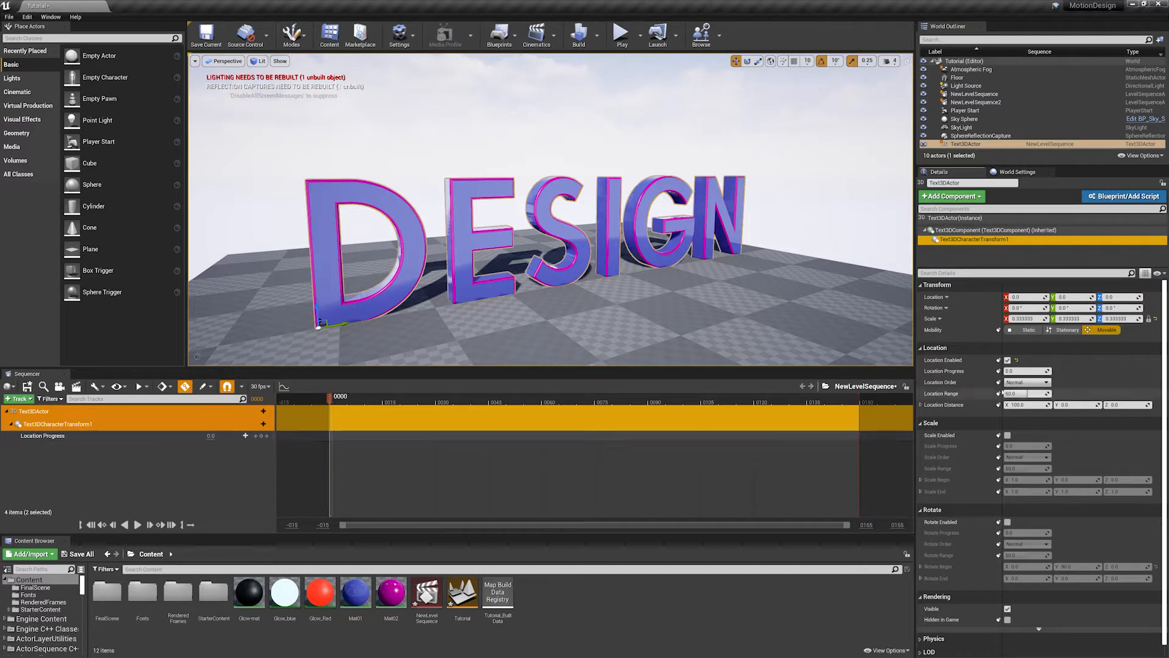
pyautogui.click(1023, 371)
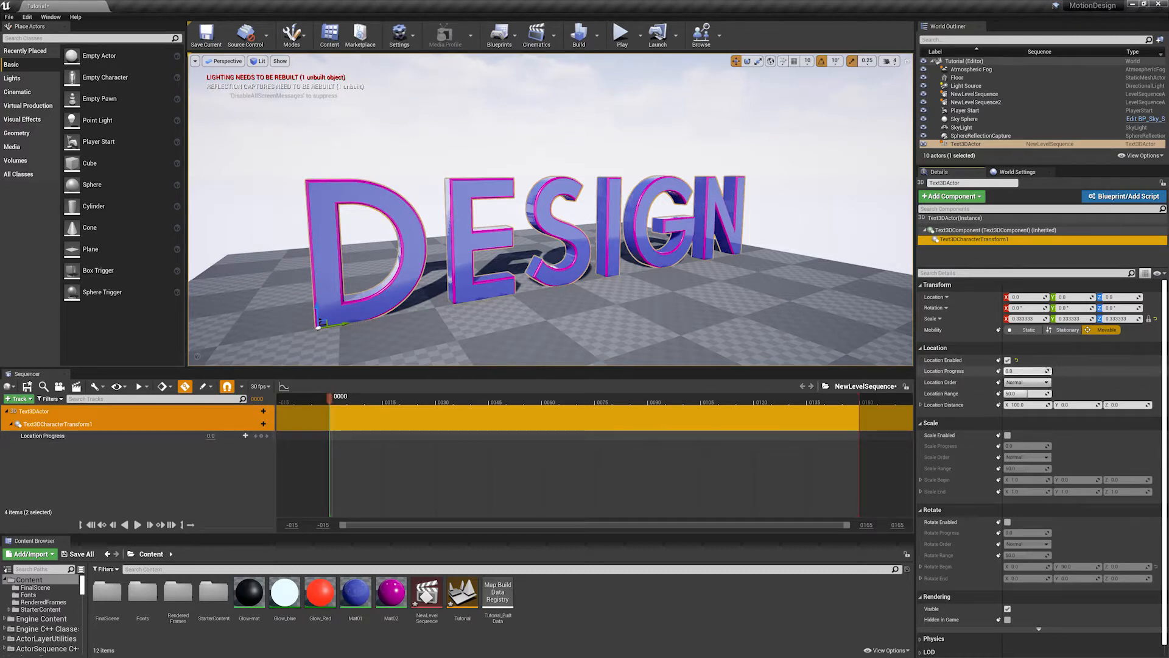
pyautogui.moveTo(1035, 371)
pyautogui.mouseDown()
pyautogui.moveTo(1083, 371)
pyautogui.moveTo(1035, 371)
pyautogui.mouseUp()
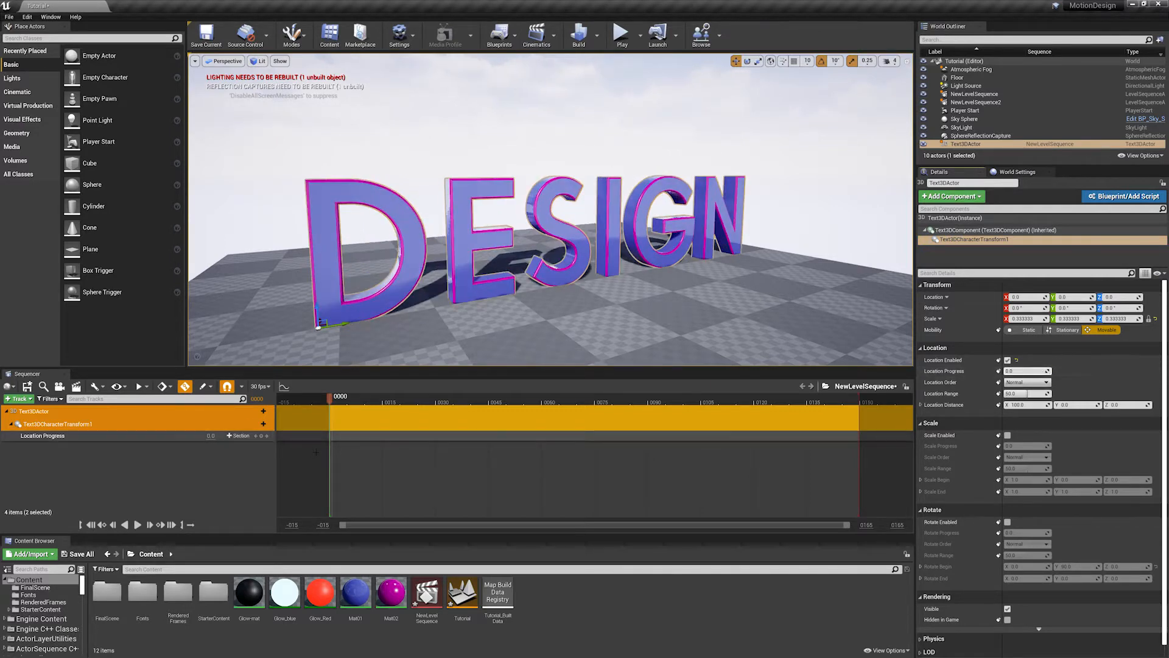
pyautogui.click(196, 458)
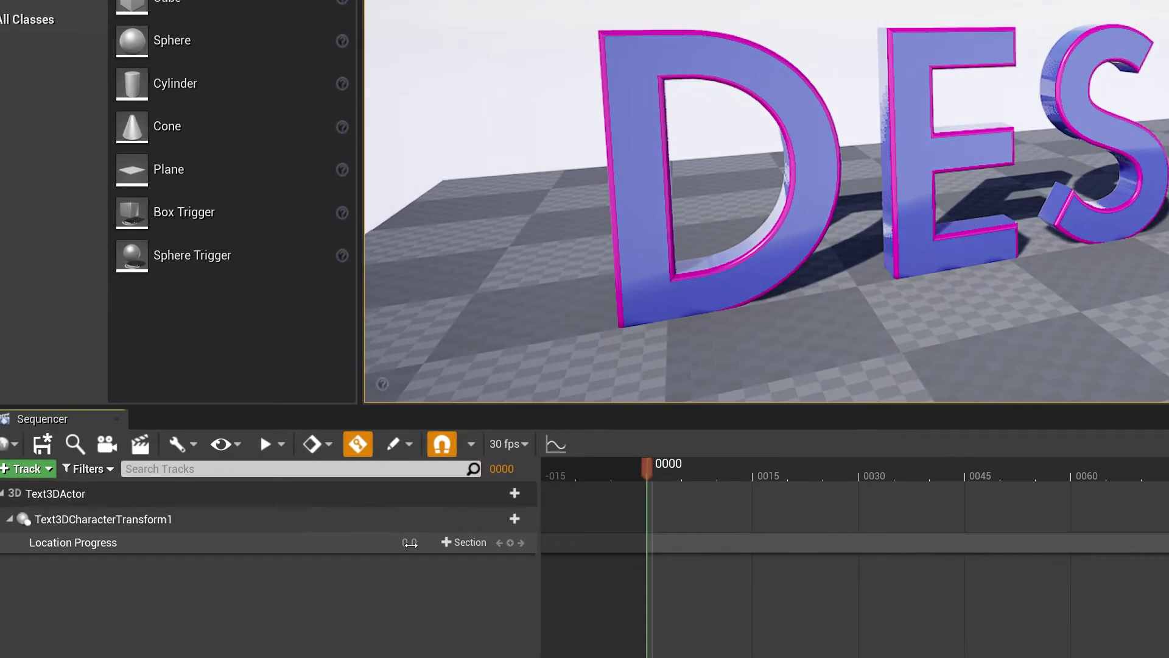
# - Try a Location Progress of about 11.2 on its sequence track and undo the value change
pyautogui.moveTo(383, 528)
pyautogui.mouseDown()
pyautogui.moveTo(463, 529)
pyautogui.moveTo(390, 542)
pyautogui.moveTo(426, 542)
pyautogui.moveTo(402, 531)
pyautogui.mouseUp()
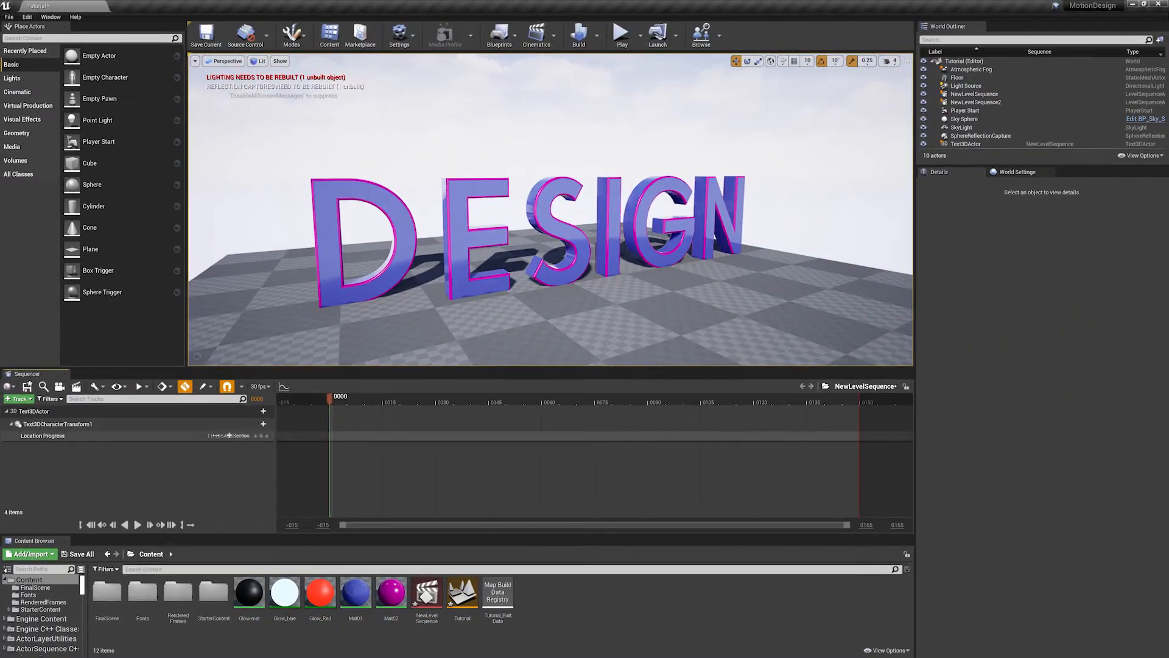
pyautogui.moveTo(229, 435)
pyautogui.mouseDown()
pyautogui.moveTo(311, 436)
pyautogui.moveTo(229, 435)
pyautogui.mouseUp()
pyautogui.hotkey('ctrl', 'z')
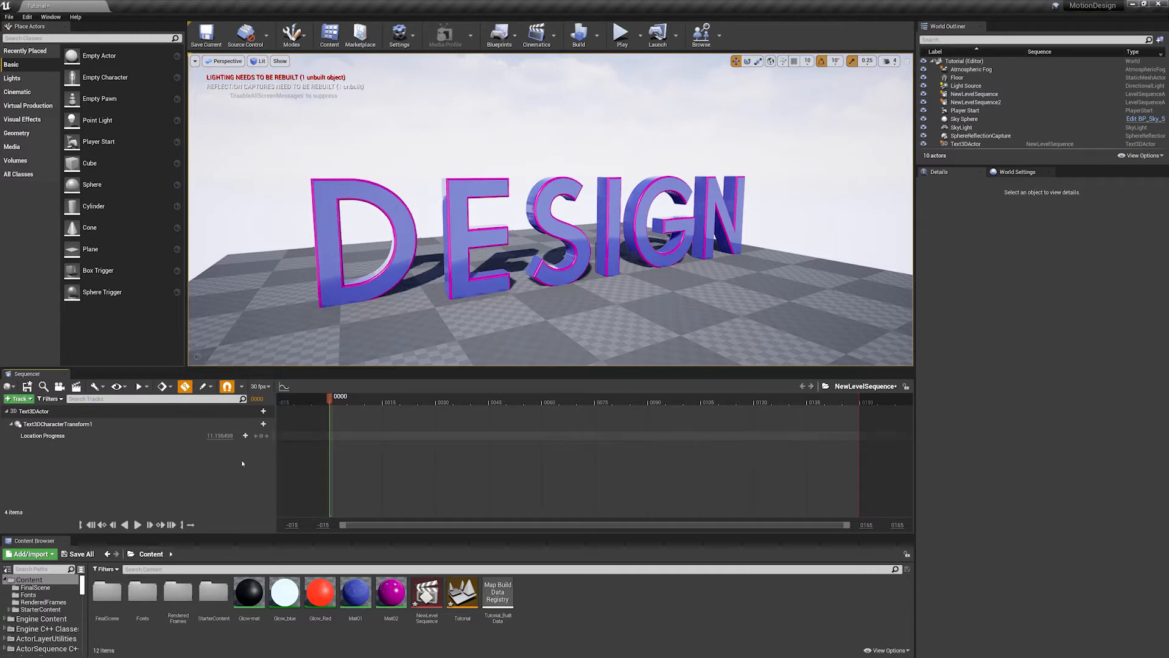
pyautogui.hotkey('ctrl', 'z')
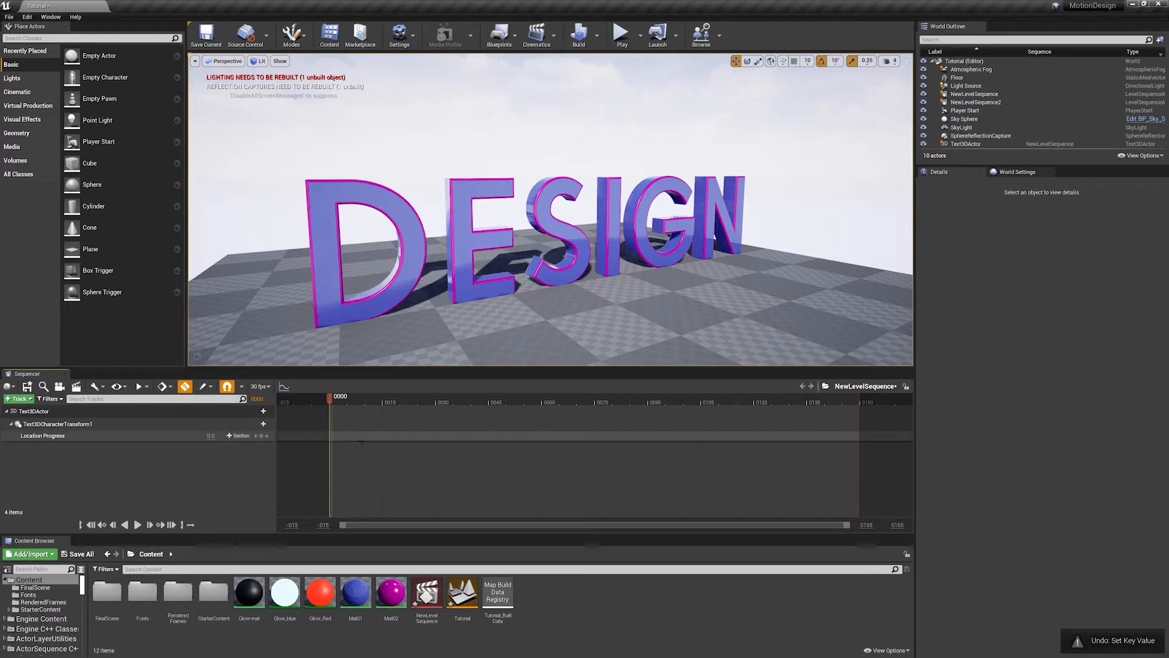
# - Keyframe Location Progress at 0 on frame 0 and at 100 on frame 30
pyautogui.keyDown('alt'); pyautogui.moveTo(504, 289); pyautogui.dragTo(535, 278); pyautogui.keyUp('alt')
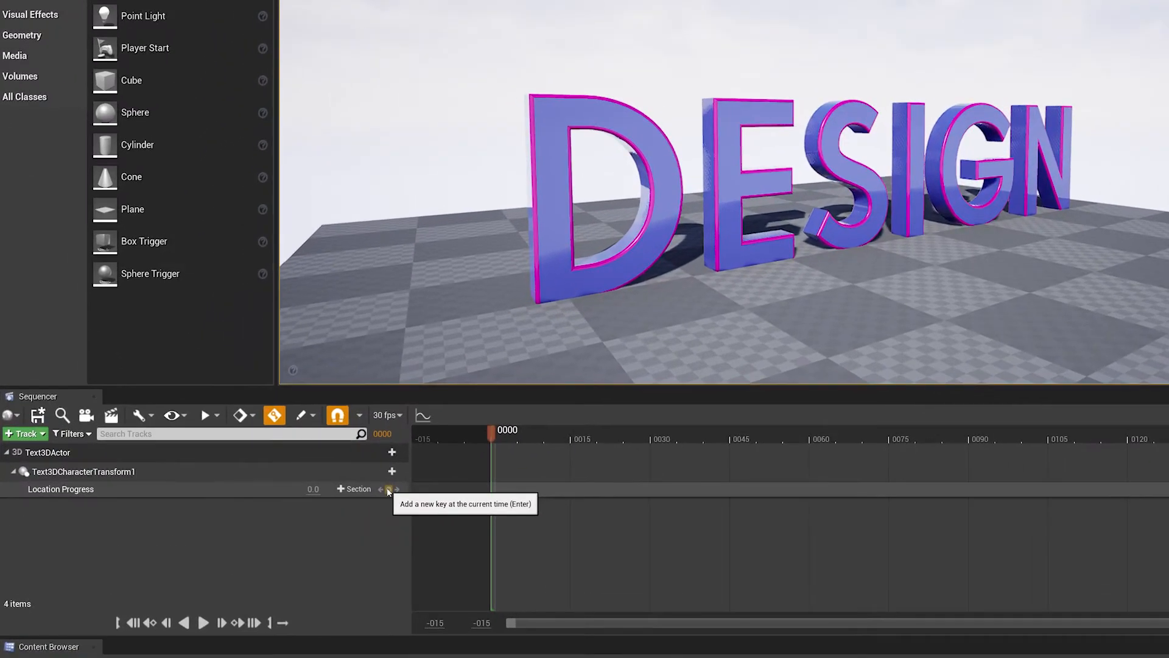
pyautogui.click(389, 490)
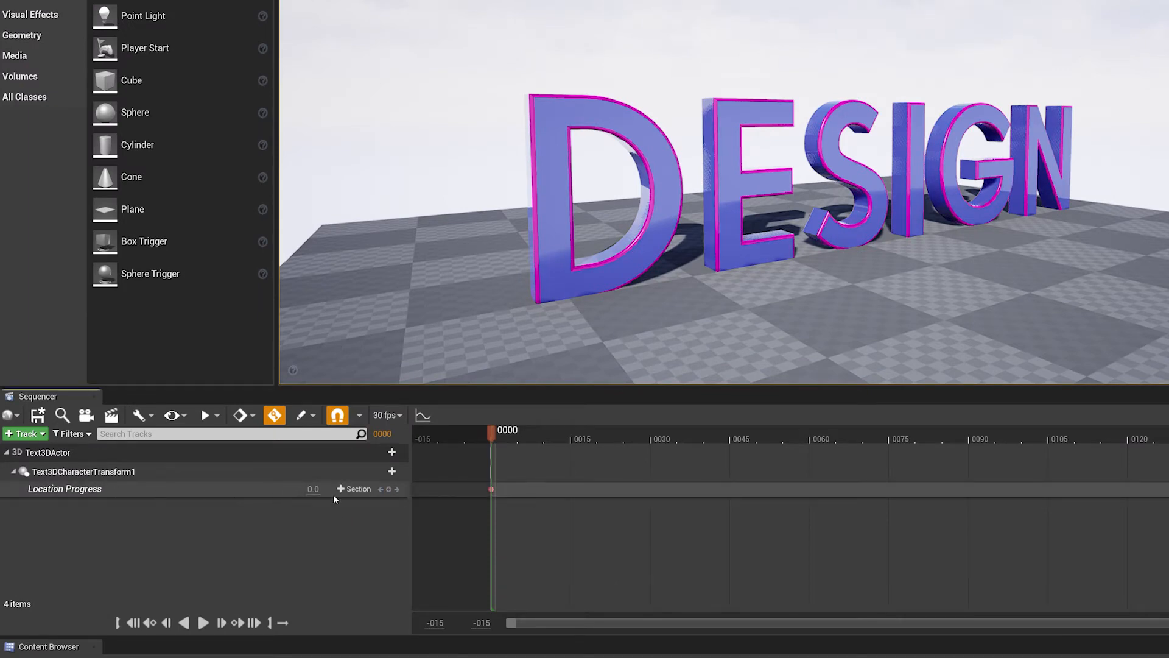
pyautogui.moveTo(502, 436); pyautogui.dragTo(651, 433)
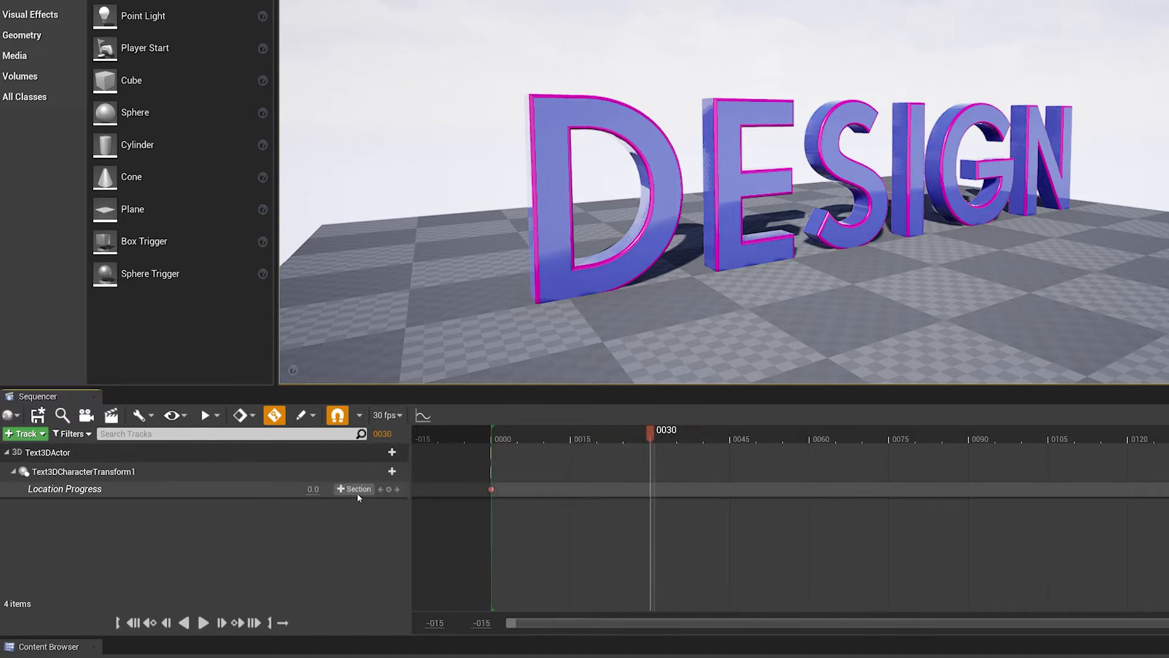
pyautogui.moveTo(312, 489); pyautogui.dragTo(329, 489)
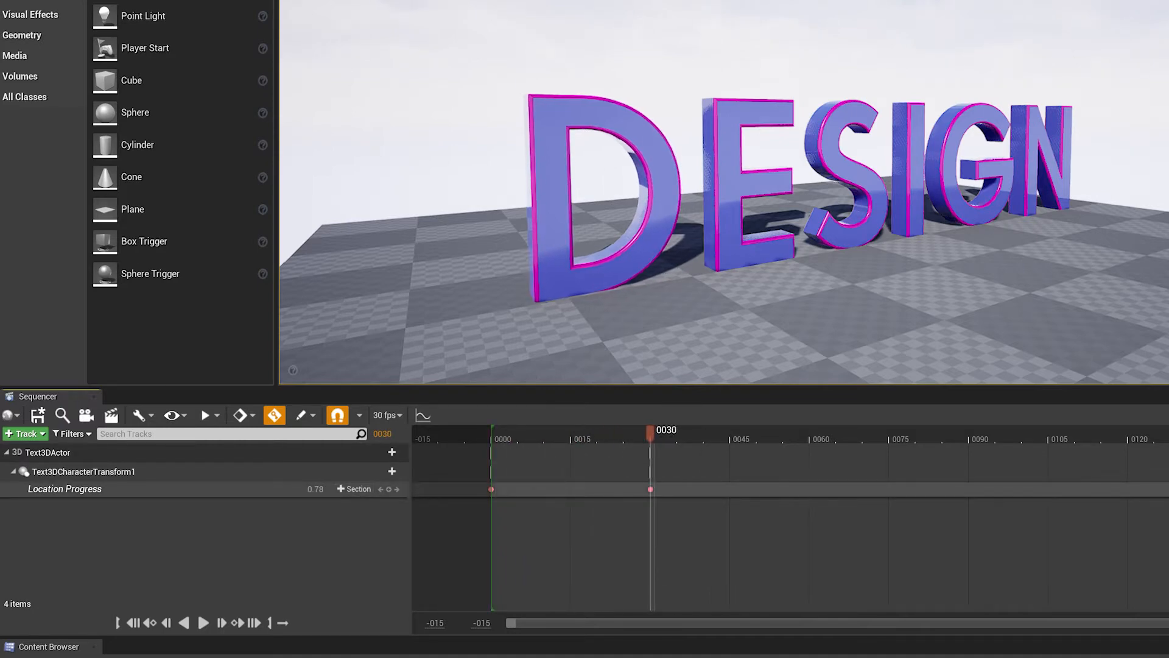
pyautogui.click(312, 489)
pyautogui.write('100')
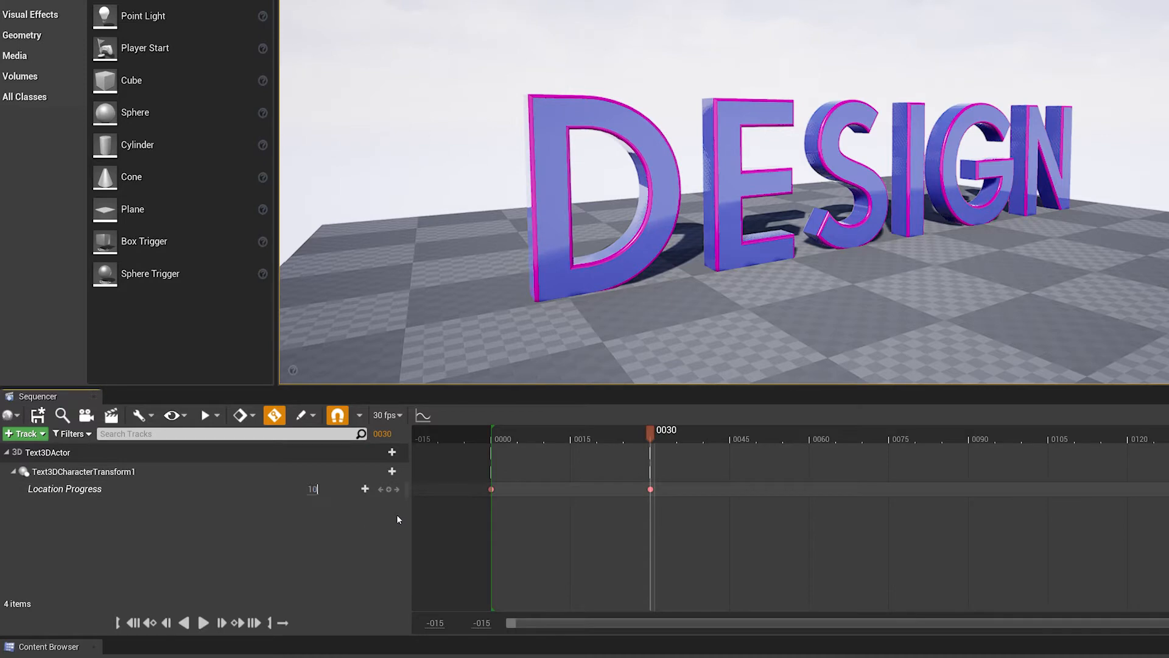
pyautogui.press('Return')
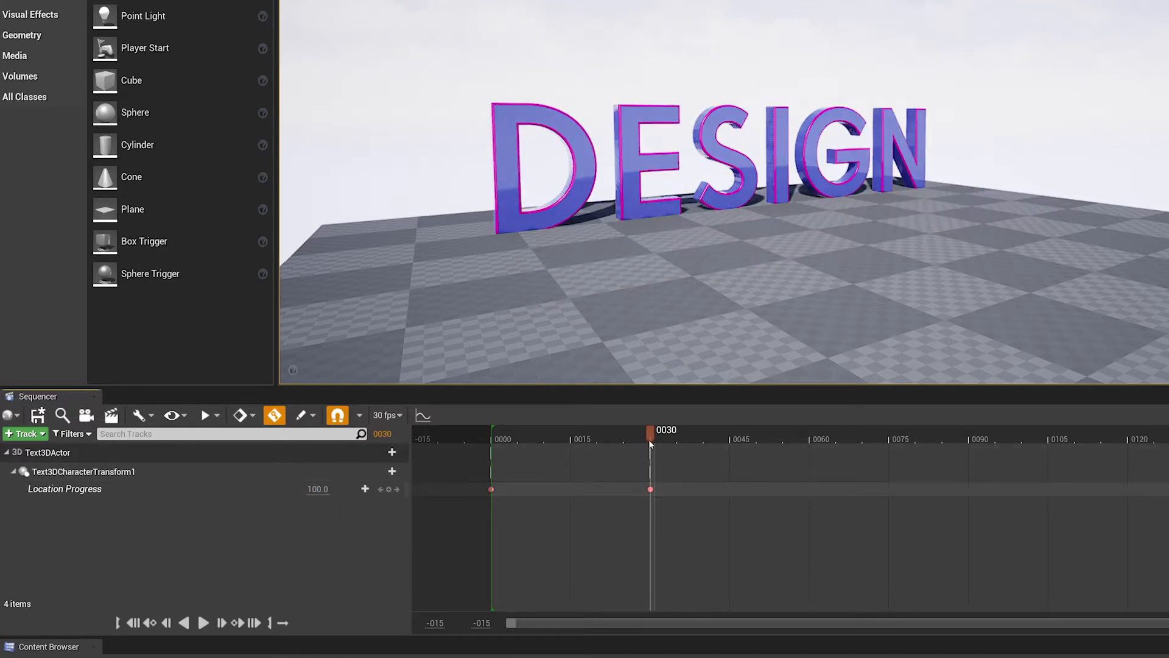
# - Scrub between the two Location Progress keys to preview the letters moving, viewing the text from close up and farther away
pyautogui.moveTo(649, 440); pyautogui.dragTo(533, 436)
pyautogui.keyDown('alt'); pyautogui.moveTo(790, 312); pyautogui.dragTo(785, 344); pyautogui.keyUp('alt')
pyautogui.scroll(3, 753, 257)
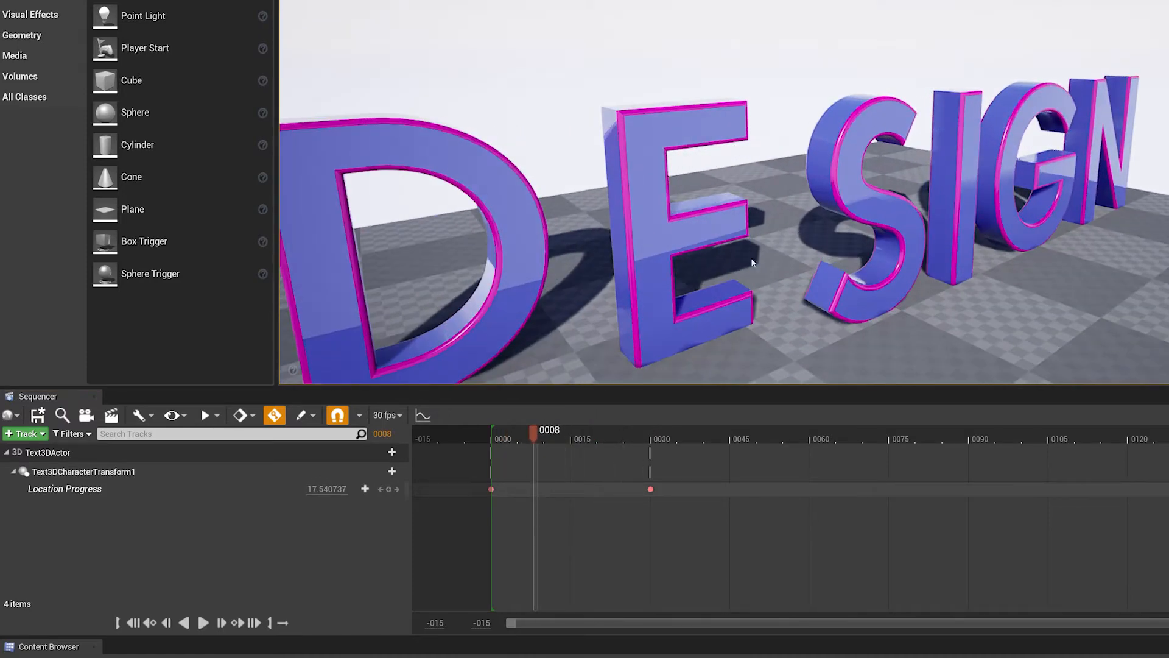
pyautogui.scroll(-3, 753, 258)
pyautogui.moveTo(577, 440)
pyautogui.mouseDown()
pyautogui.moveTo(511, 436)
pyautogui.moveTo(663, 436)
pyautogui.moveTo(542, 430)
pyautogui.moveTo(593, 433)
pyautogui.mouseUp()
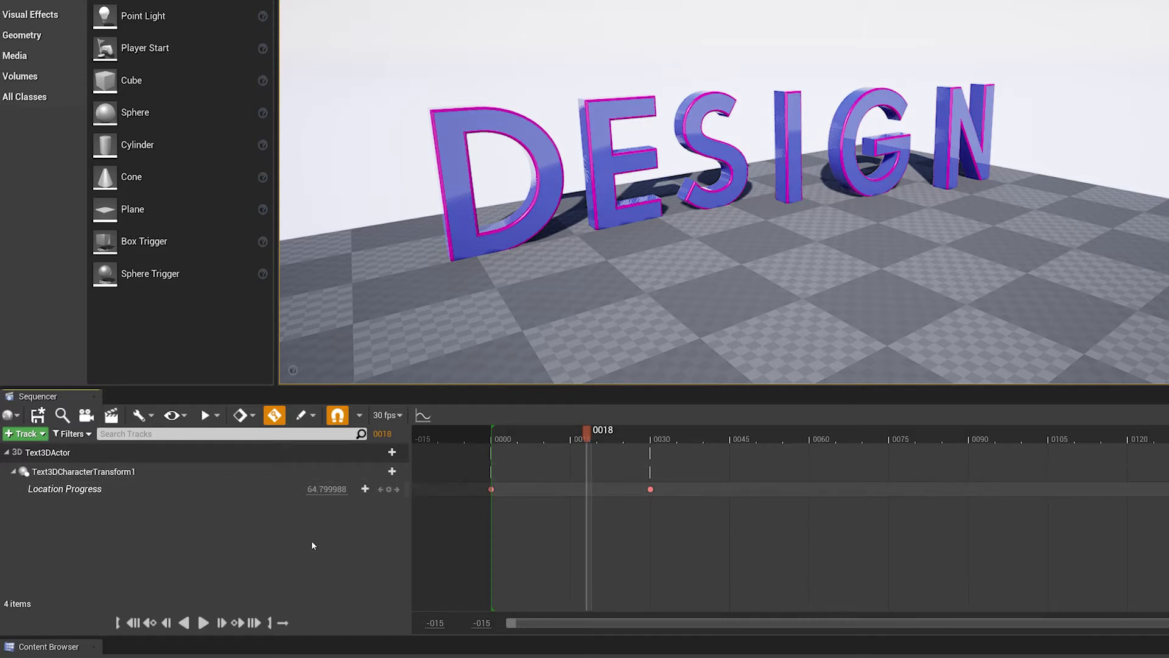
# - Return the playhead to frame 0 and add a Rotate Progress property track to Text3DCharacterTransform1
pyautogui.moveTo(539, 433); pyautogui.dragTo(491, 434)
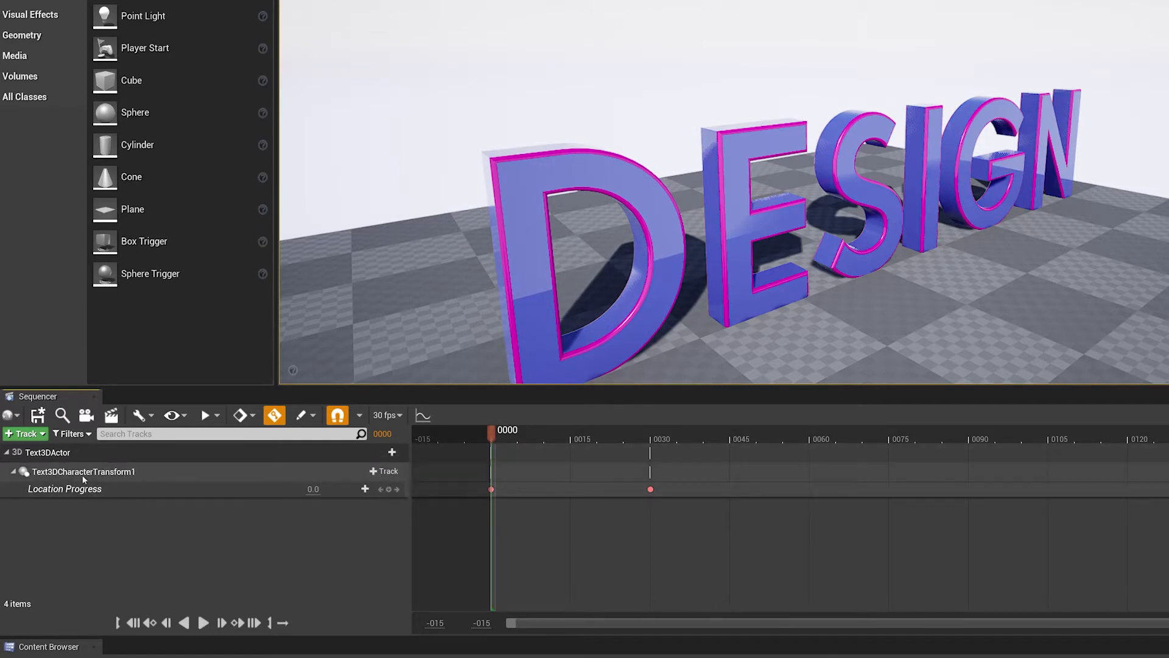
pyautogui.click(384, 471)
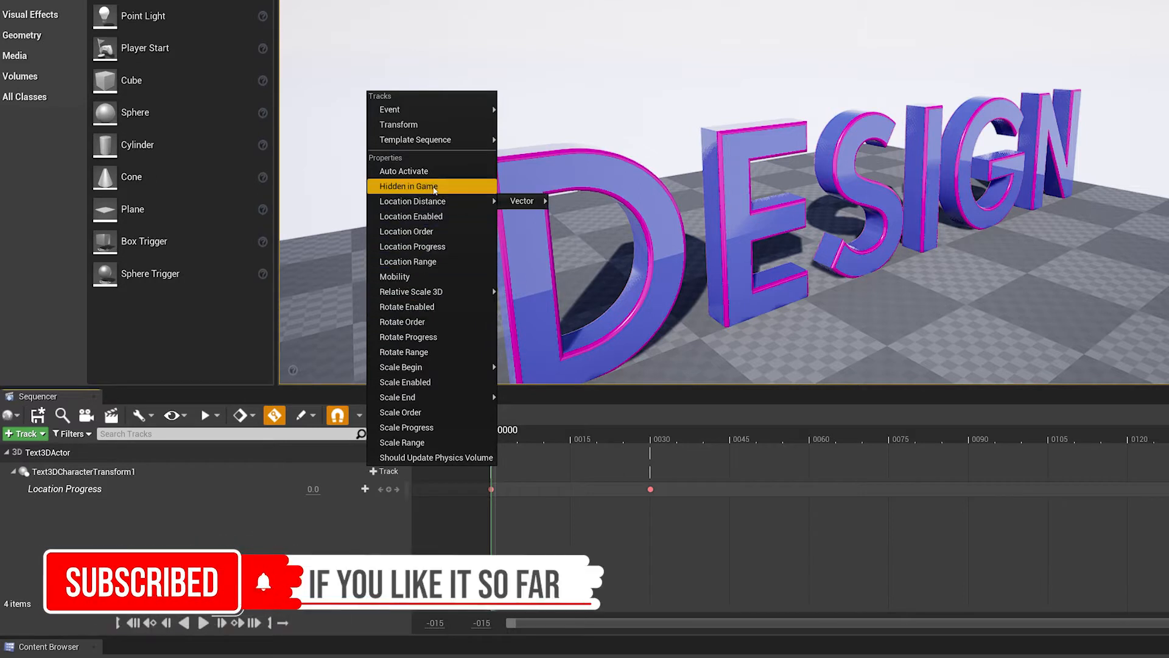
pyautogui.click(419, 339)
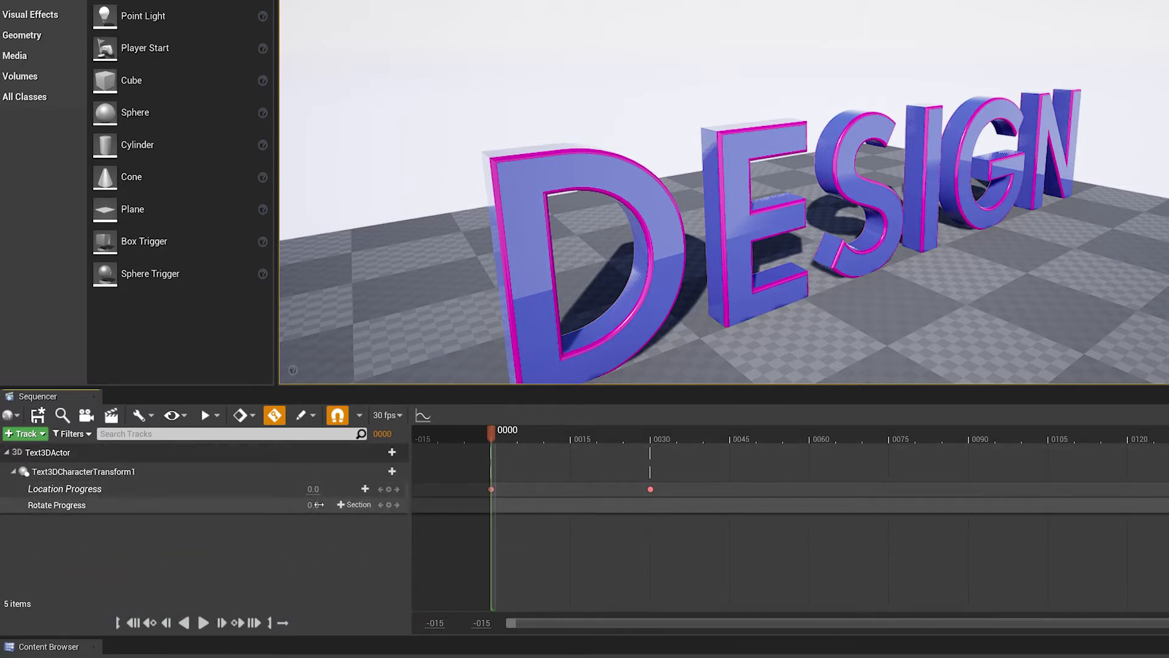
pyautogui.moveTo(315, 505); pyautogui.dragTo(324, 505)
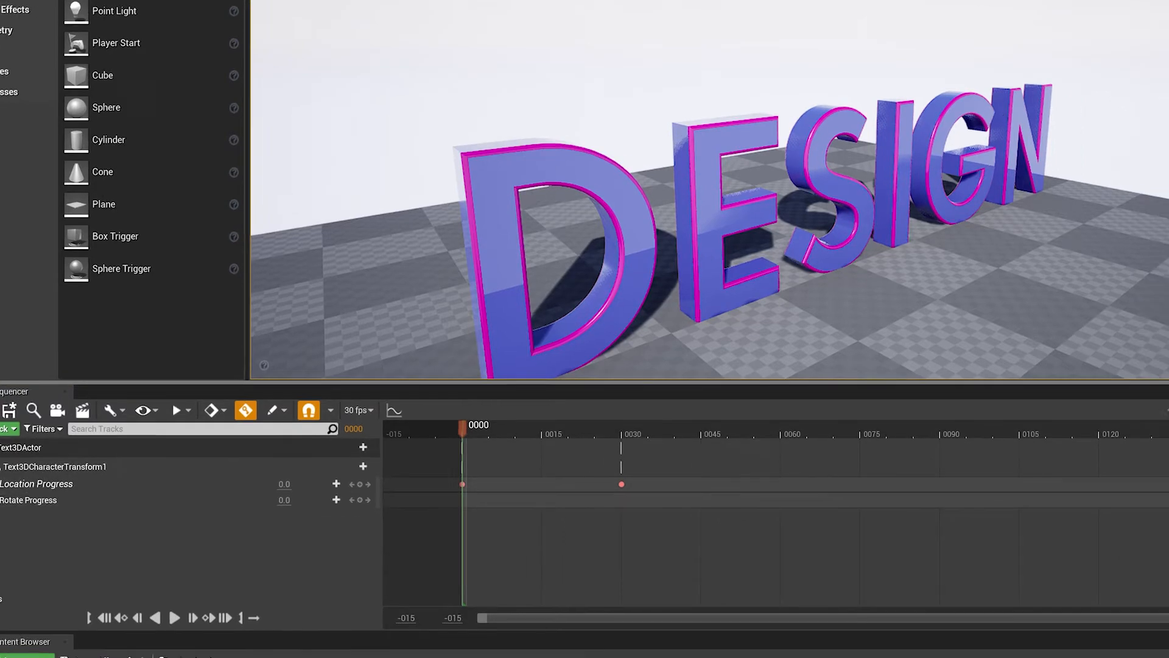
# - Enable the Rotate effect on Text3DCharacterTransform1
pyautogui.click(1040, 120)
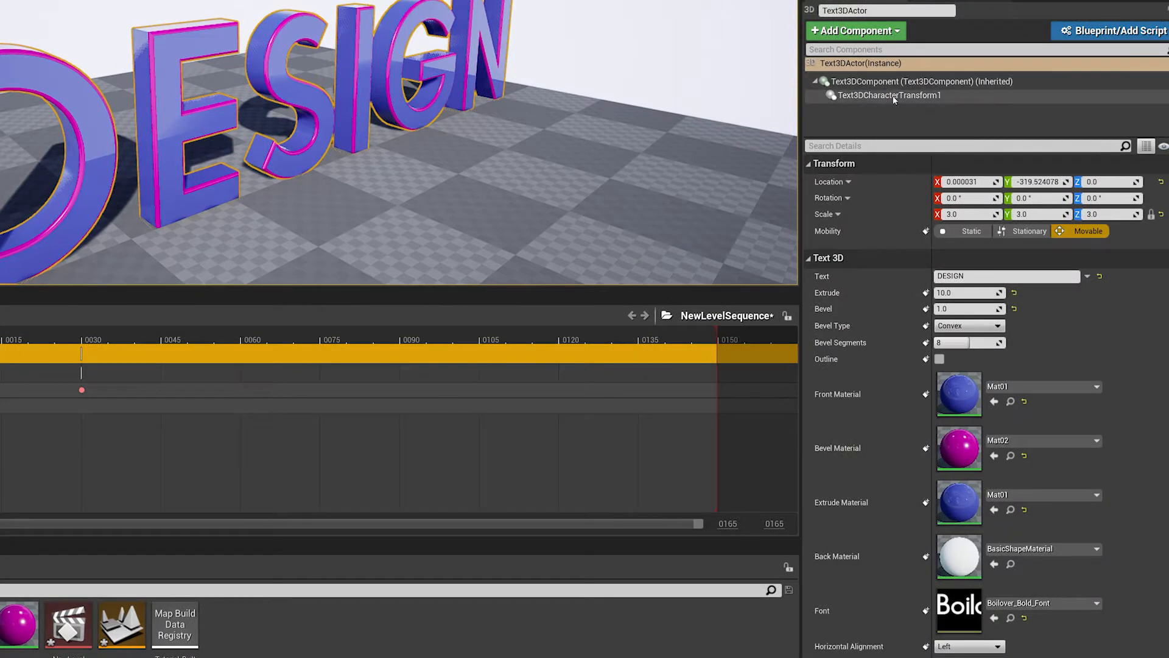
pyautogui.click(893, 96)
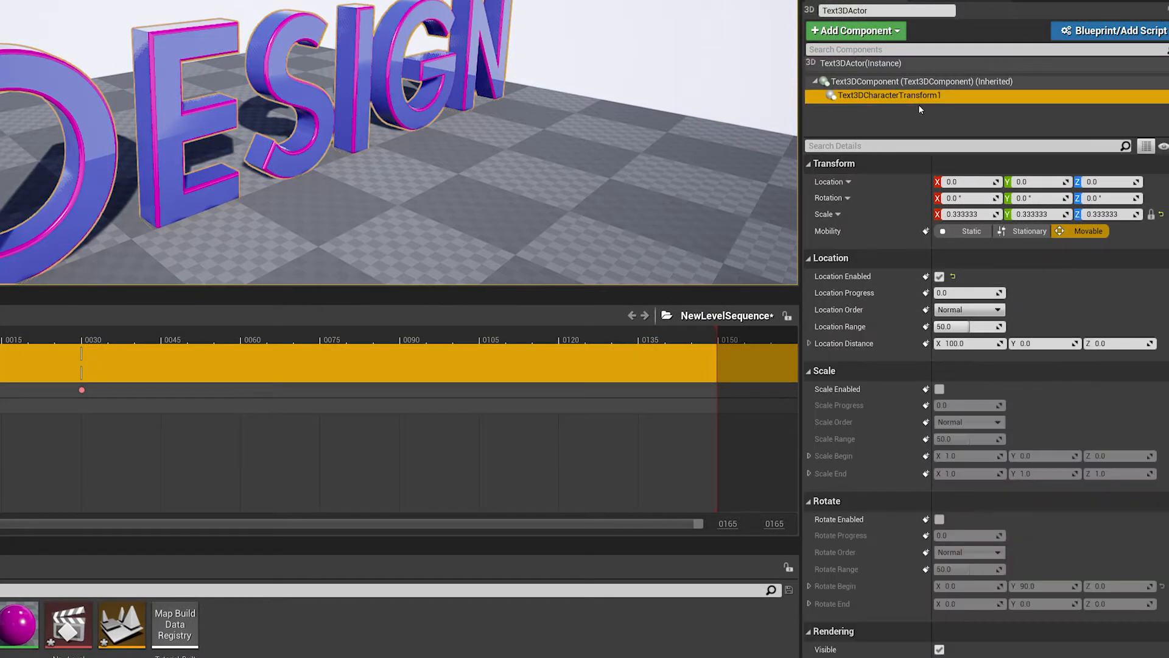
pyautogui.click(940, 519)
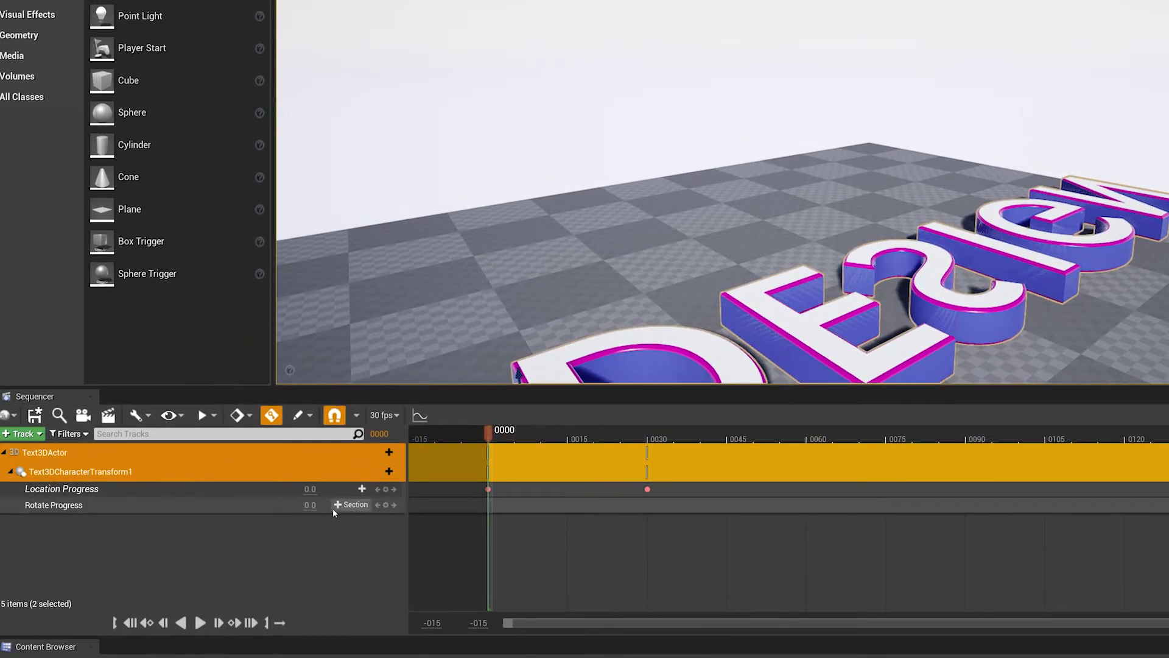
# - Keyframe Rotate Progress at 0 on frame 0 and at 100 on frame 30
pyautogui.click(386, 505)
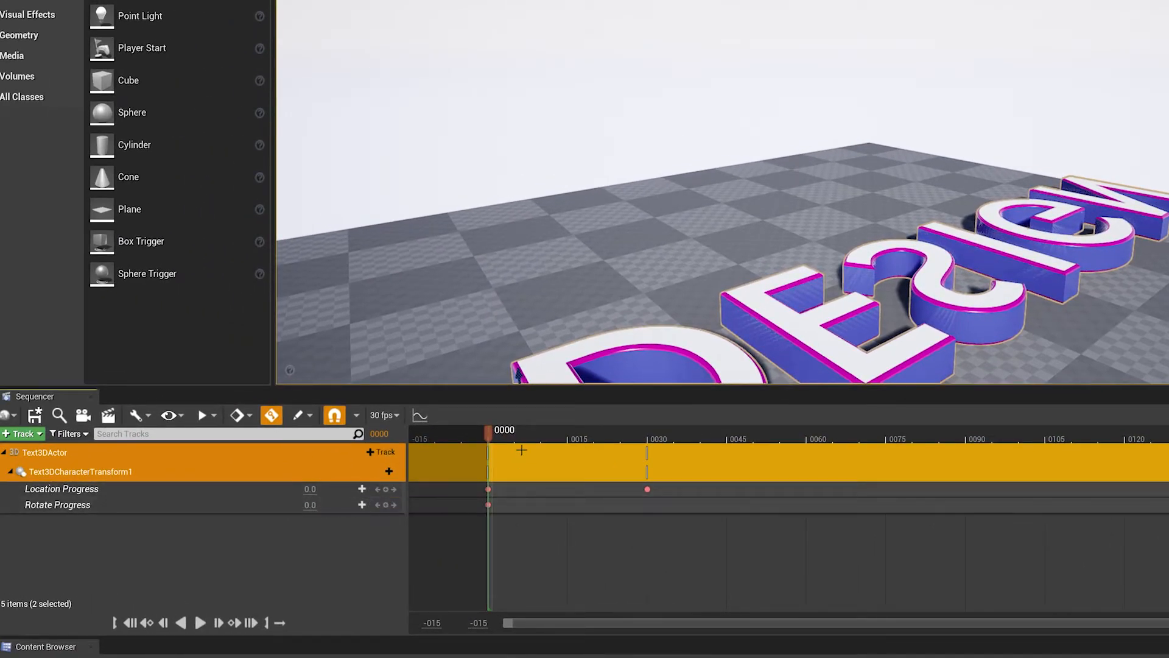
pyautogui.moveTo(505, 433); pyautogui.dragTo(648, 436)
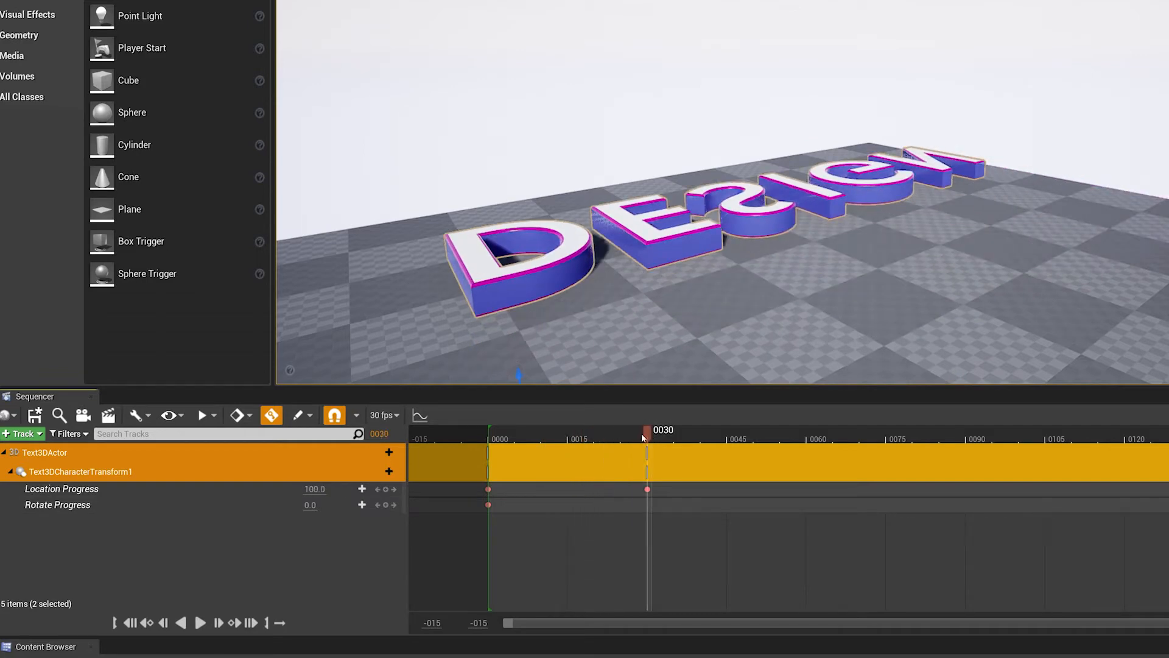
pyautogui.click(309, 505)
pyautogui.write('100')
pyautogui.press('Return')
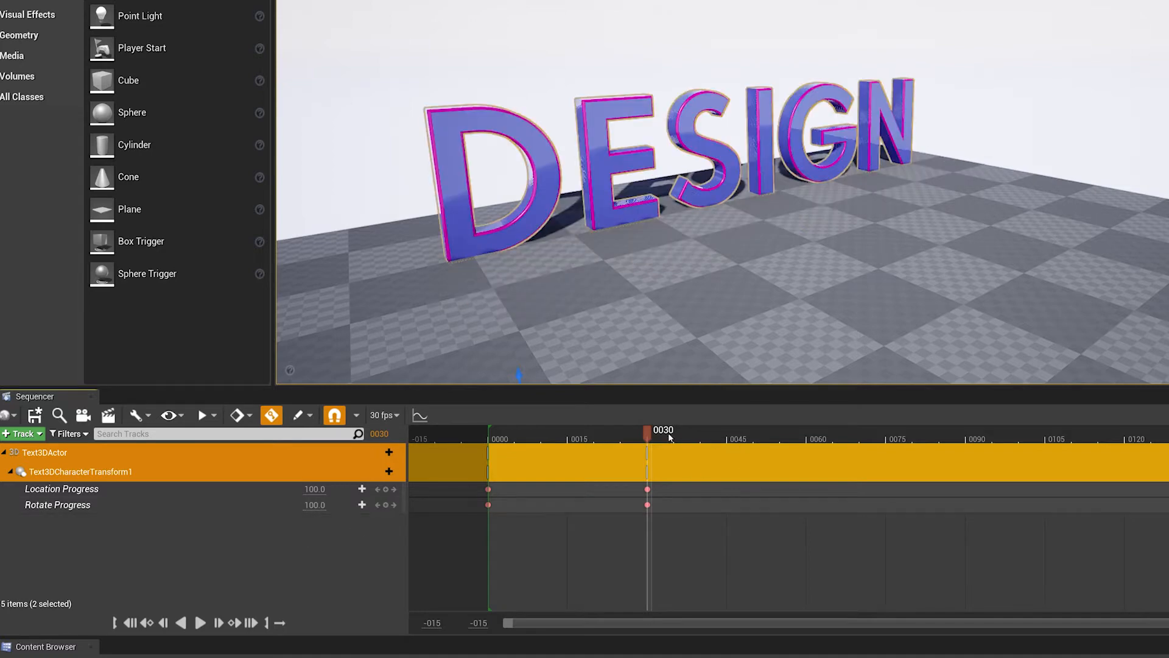
# - Scrub between frames 0 and 30 to preview the letters moving and rotating together
pyautogui.moveTo(646, 432)
pyautogui.mouseDown()
pyautogui.moveTo(489, 435)
pyautogui.moveTo(633, 436)
pyautogui.mouseUp()
pyautogui.moveTo(589, 437); pyautogui.dragTo(563, 431)
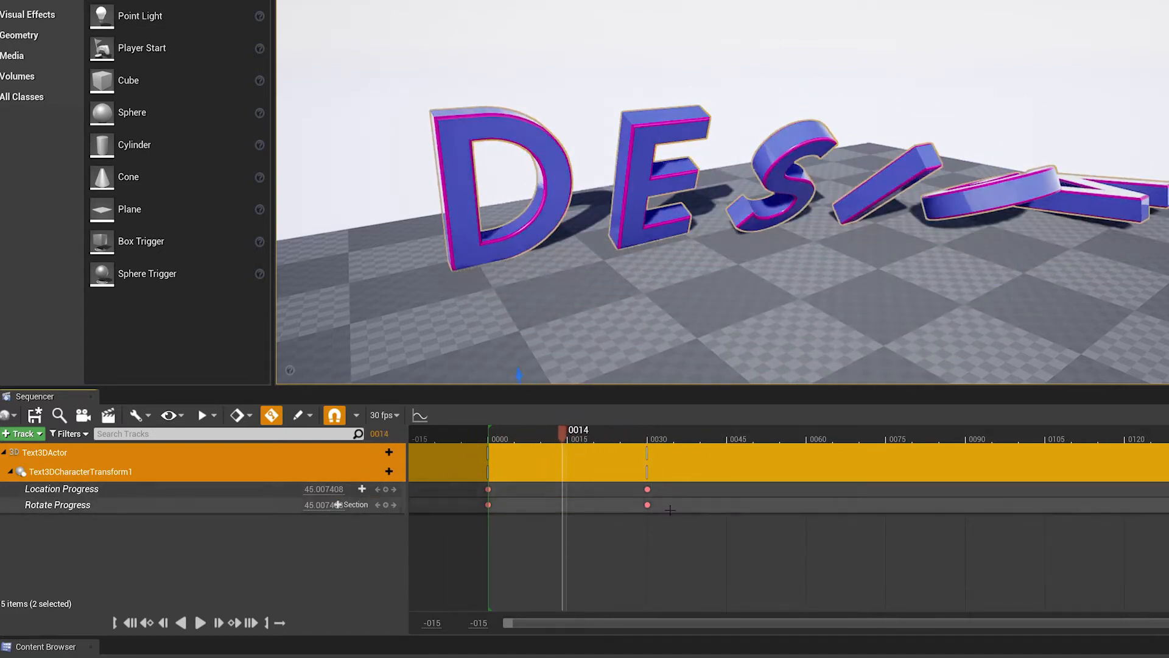
pyautogui.moveTo(541, 440); pyautogui.dragTo(600, 439)
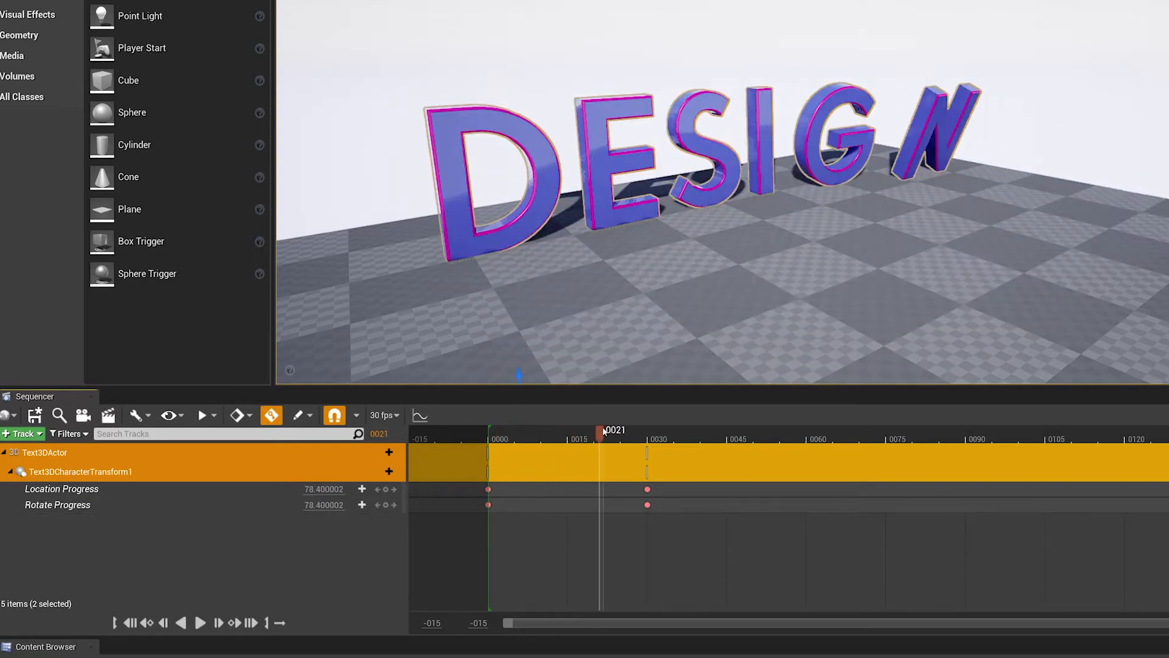
# - Shift both Location Progress keys to frames 30 and 60, then scrub back near the start of the sequence
pyautogui.click(683, 485)
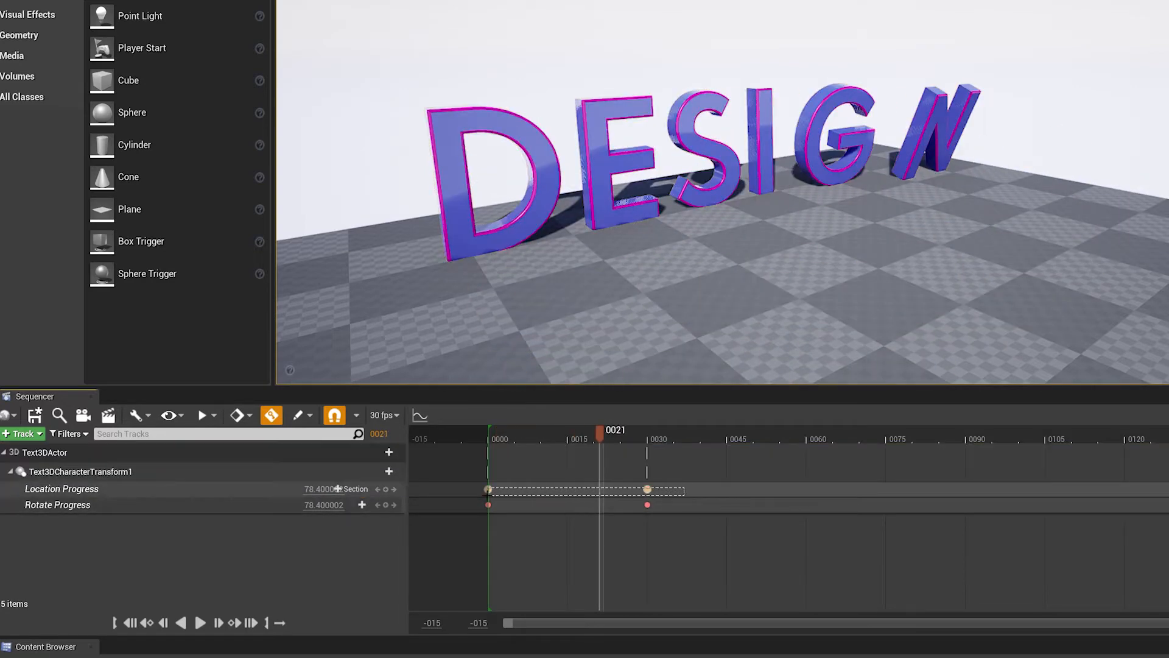
pyautogui.moveTo(488, 494); pyautogui.dragTo(540, 489)
pyautogui.moveTo(617, 485); pyautogui.dragTo(653, 486)
pyautogui.moveTo(662, 439); pyautogui.dragTo(502, 448)
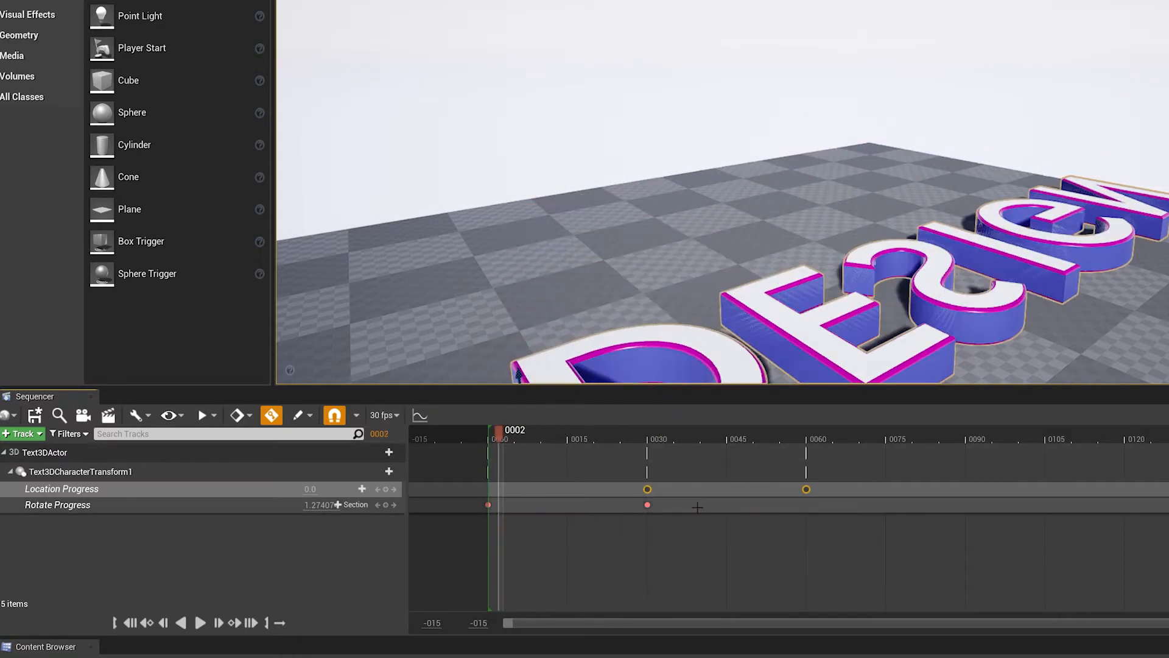
# - Shift both Location Progress keys to frames 15 and 45 and scrub through the overlap with the rotation
pyautogui.moveTo(861, 485); pyautogui.dragTo(741, 489)
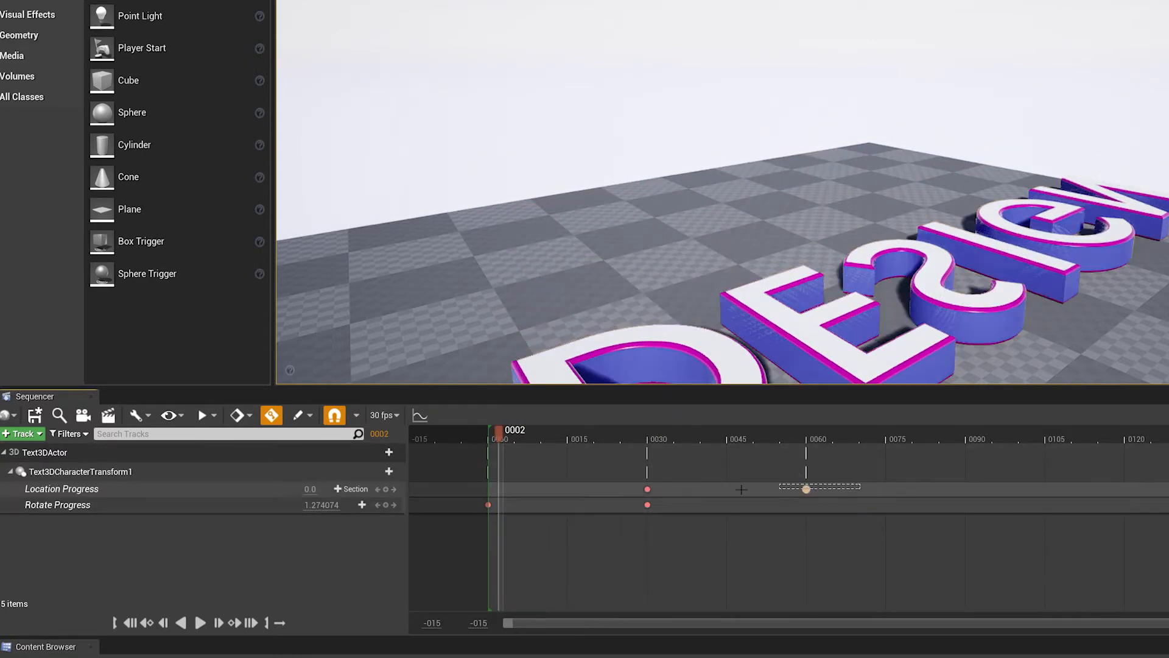
pyautogui.moveTo(643, 490); pyautogui.dragTo(642, 490)
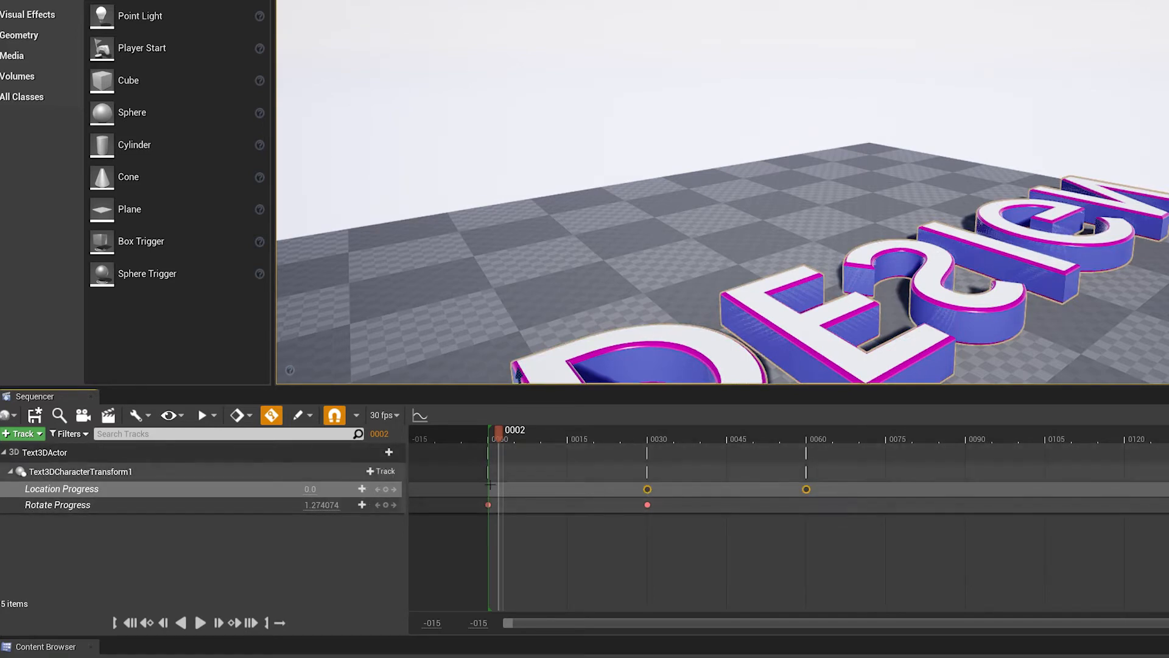
pyautogui.moveTo(513, 435); pyautogui.dragTo(658, 438)
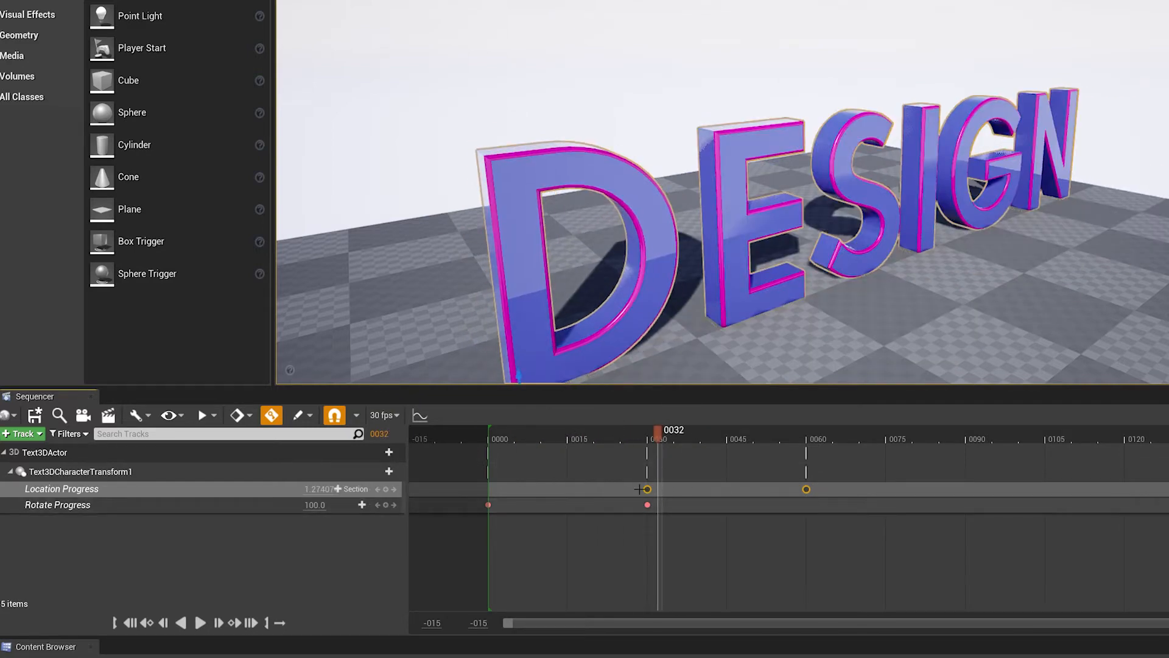
pyautogui.moveTo(645, 489); pyautogui.dragTo(567, 488)
pyautogui.click(500, 437)
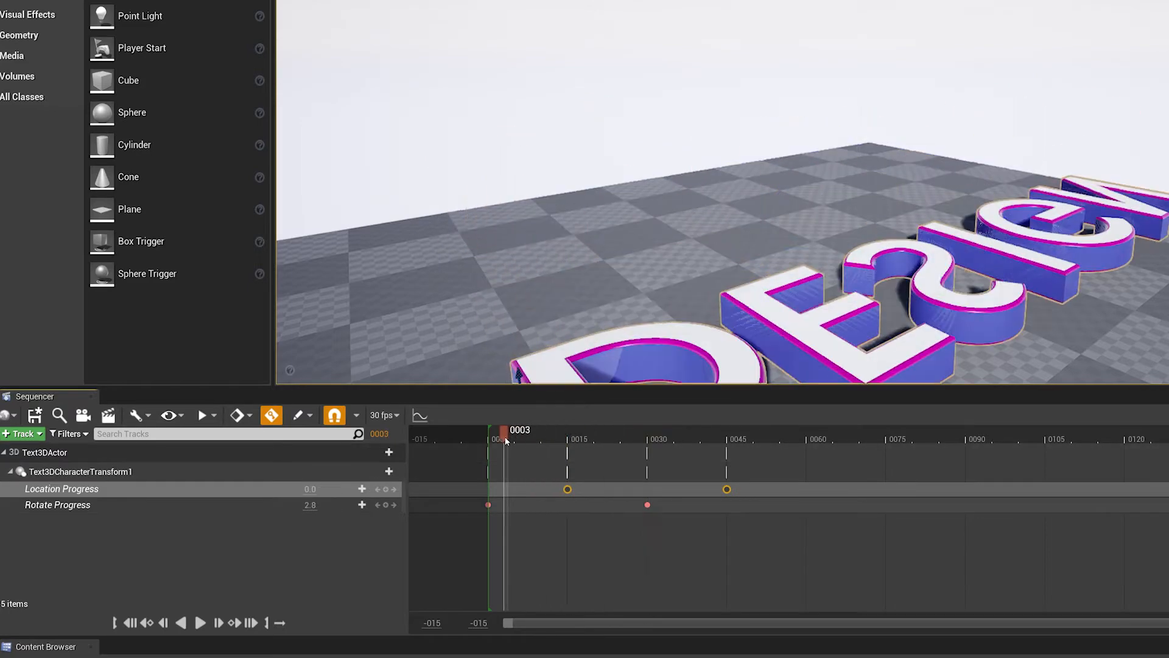
pyautogui.moveTo(501, 437); pyautogui.dragTo(589, 463)
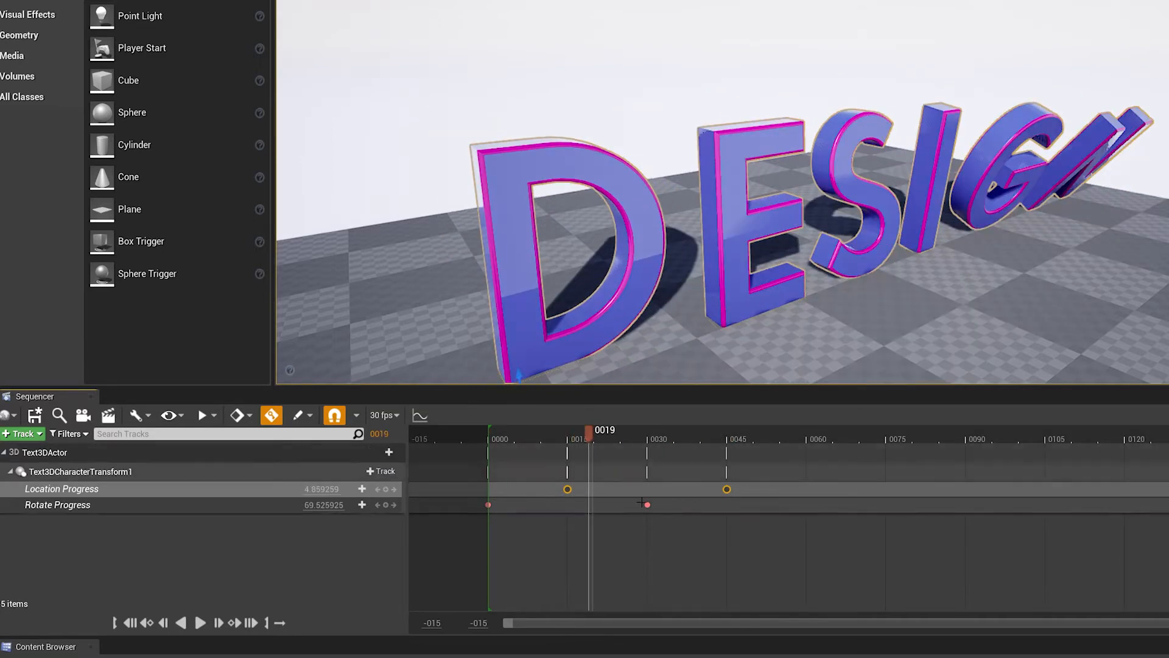
# - Try moving the last Rotate Progress key to about frame 9 and scrub from the start to preview the timing
pyautogui.click(692, 544)
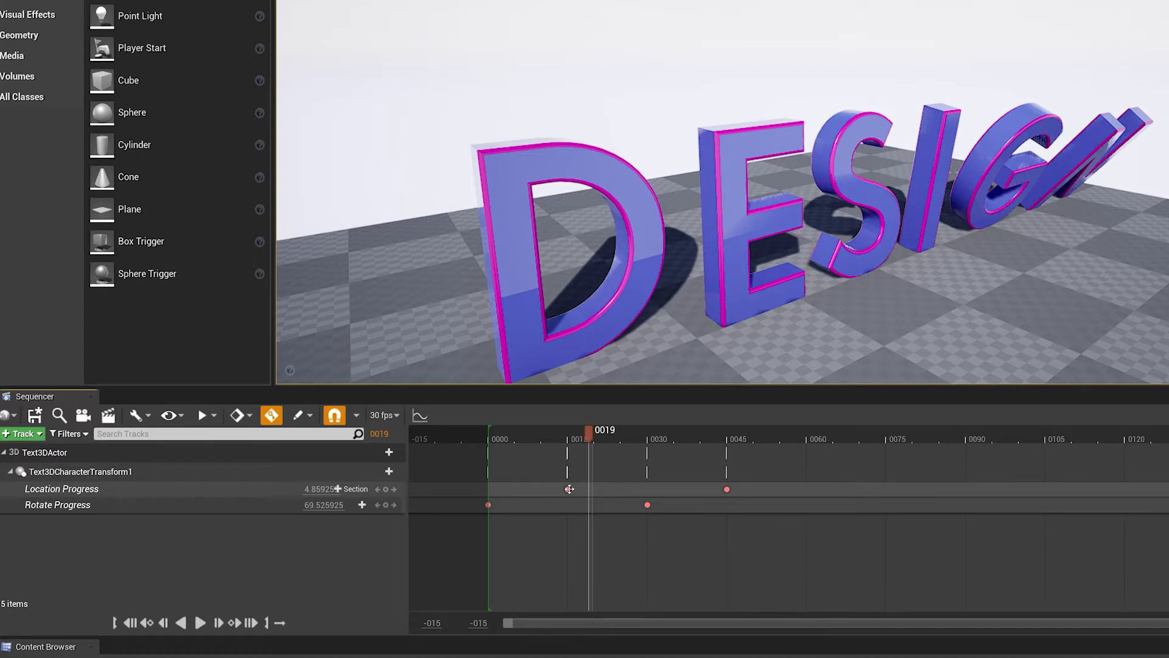
pyautogui.moveTo(644, 506); pyautogui.dragTo(535, 505)
pyautogui.click(478, 436)
pyautogui.moveTo(479, 447); pyautogui.dragTo(685, 449)
# - Move the last Rotate Progress key to about frame 34 and the first Location Progress key to about frame 6, and preview the timing
pyautogui.moveTo(538, 507); pyautogui.dragTo(668, 506)
pyautogui.moveTo(567, 489); pyautogui.dragTo(520, 490)
pyautogui.moveTo(521, 444); pyautogui.dragTo(663, 457)
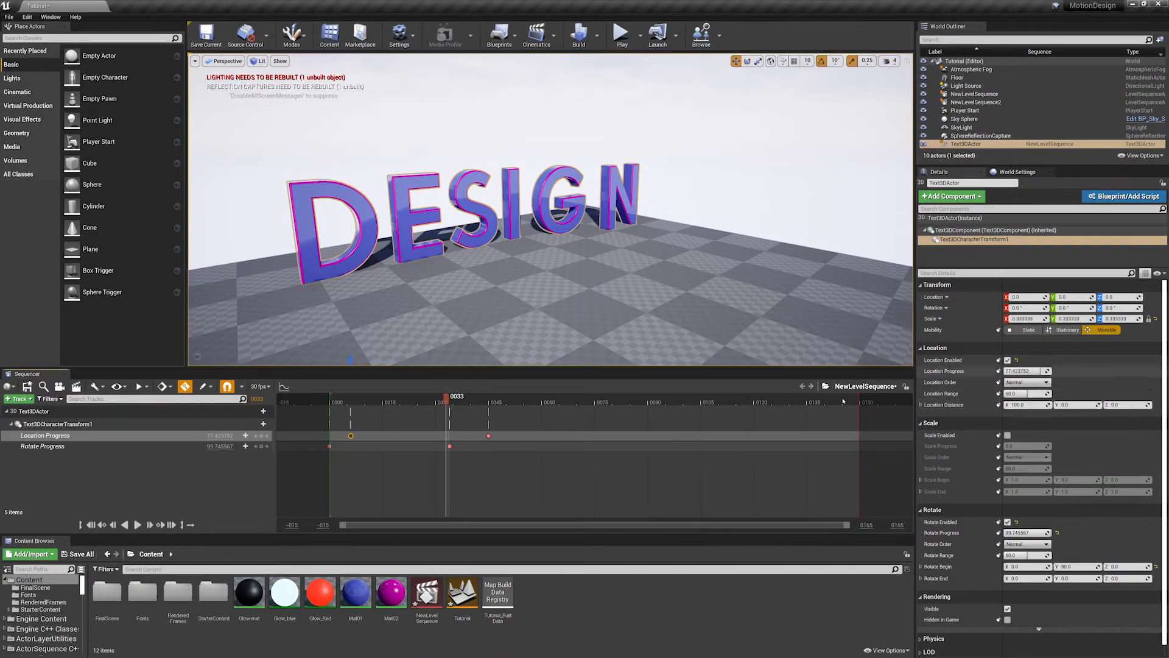
# - Set the Location Distance X to -100 and preview the letters' motion from other viewing angles
pyautogui.moveTo(451, 398); pyautogui.dragTo(404, 416)
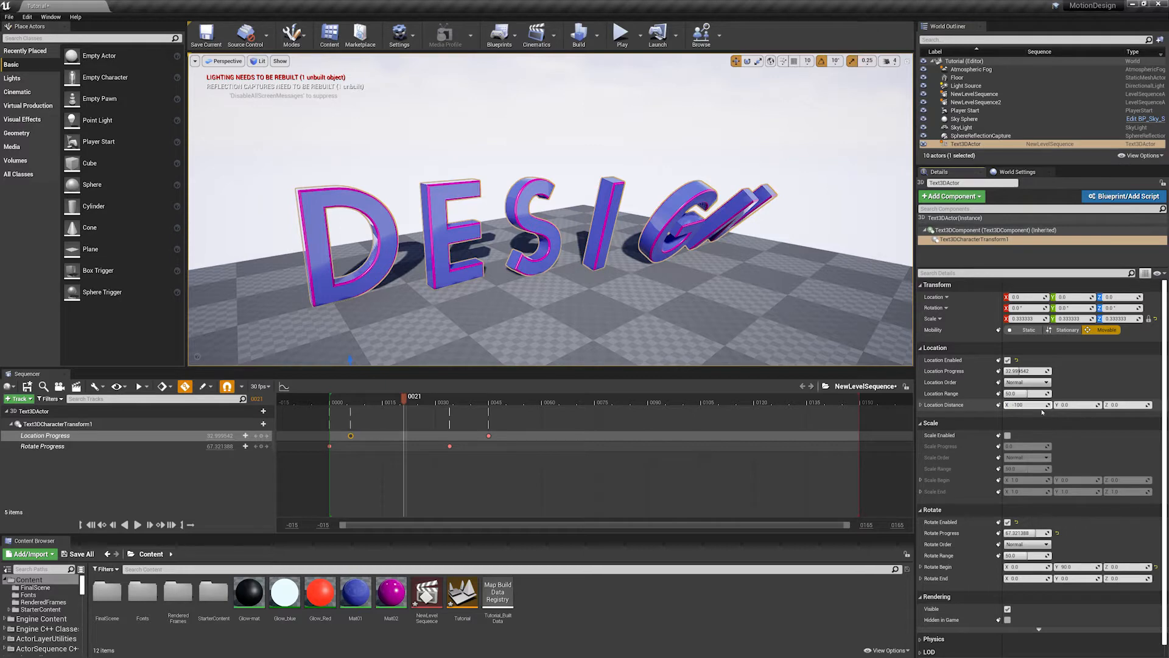
pyautogui.press('Return')
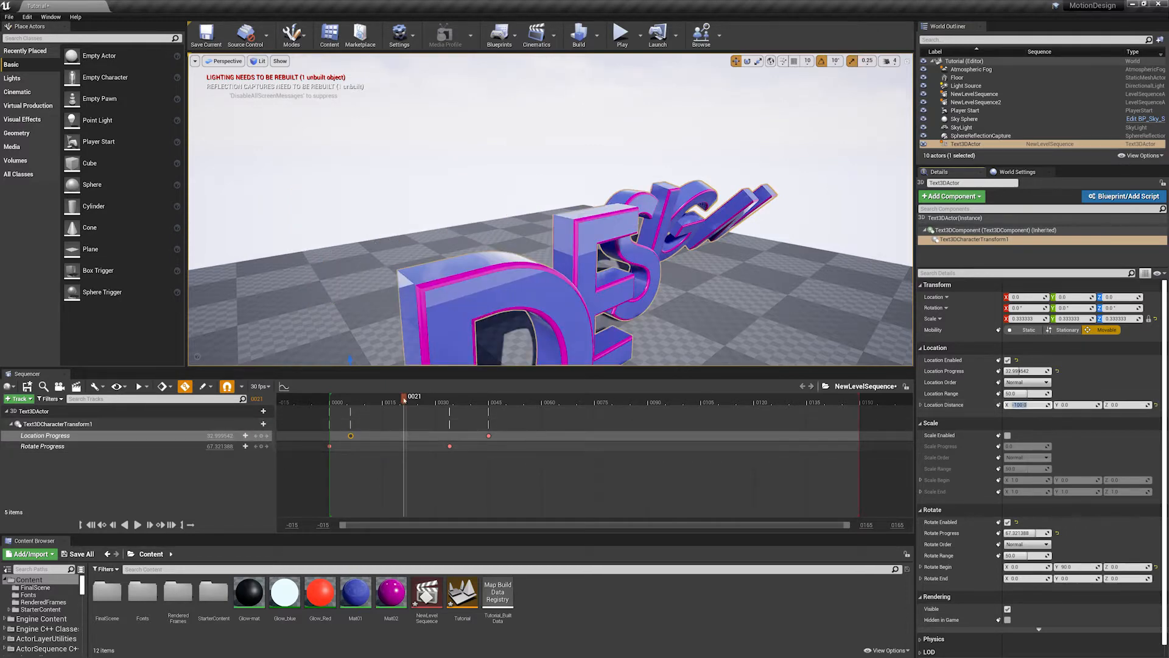
pyautogui.moveTo(404, 400)
pyautogui.mouseDown()
pyautogui.moveTo(361, 402)
pyautogui.moveTo(438, 409)
pyautogui.moveTo(401, 410)
pyautogui.mouseUp()
pyautogui.keyDown('alt'); pyautogui.moveTo(616, 279); pyautogui.dragTo(614, 279); pyautogui.keyUp('alt')
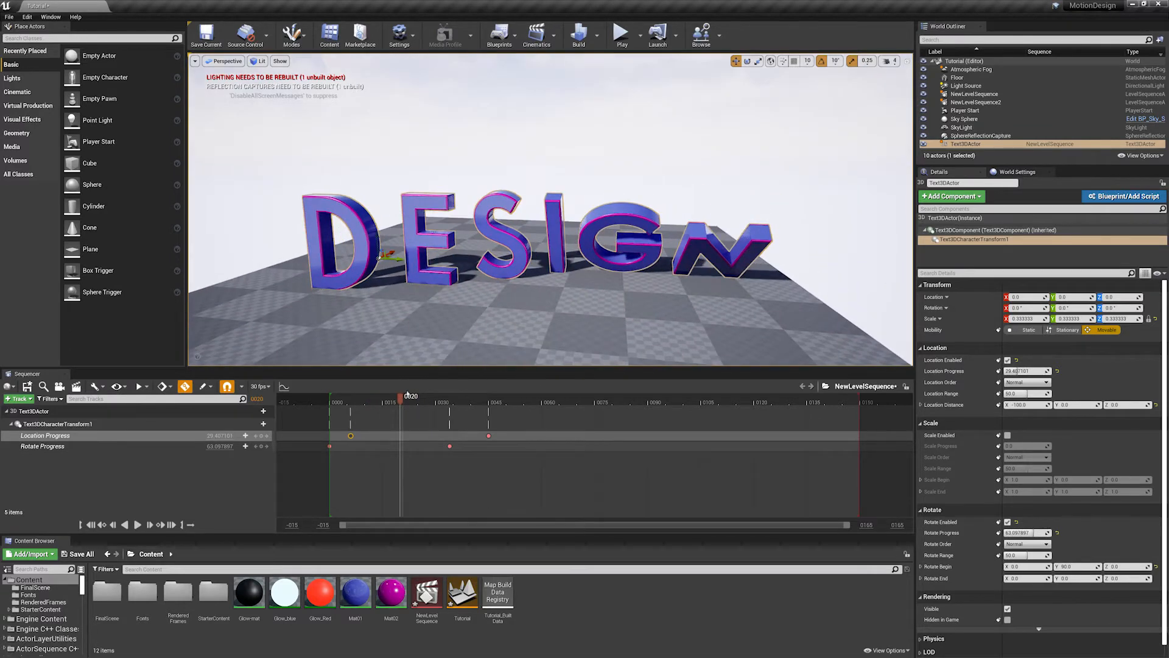
pyautogui.moveTo(407, 396); pyautogui.dragTo(441, 406)
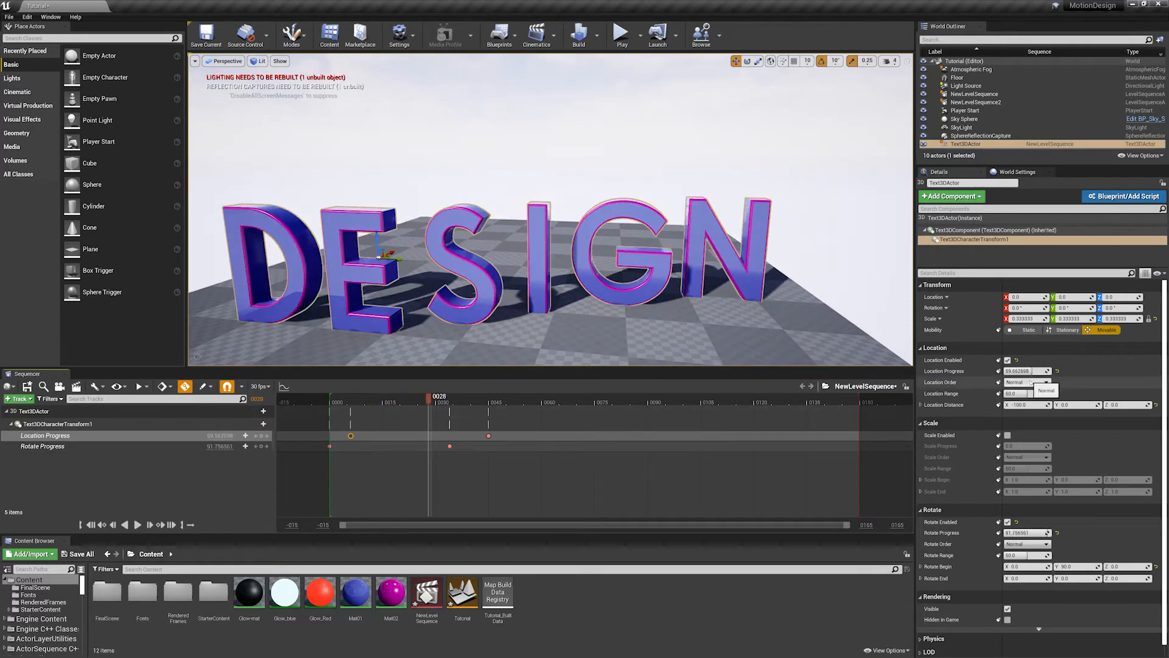
pyautogui.keyDown('alt'); pyautogui.moveTo(578, 304); pyautogui.dragTo(414, 335); pyautogui.keyUp('alt')
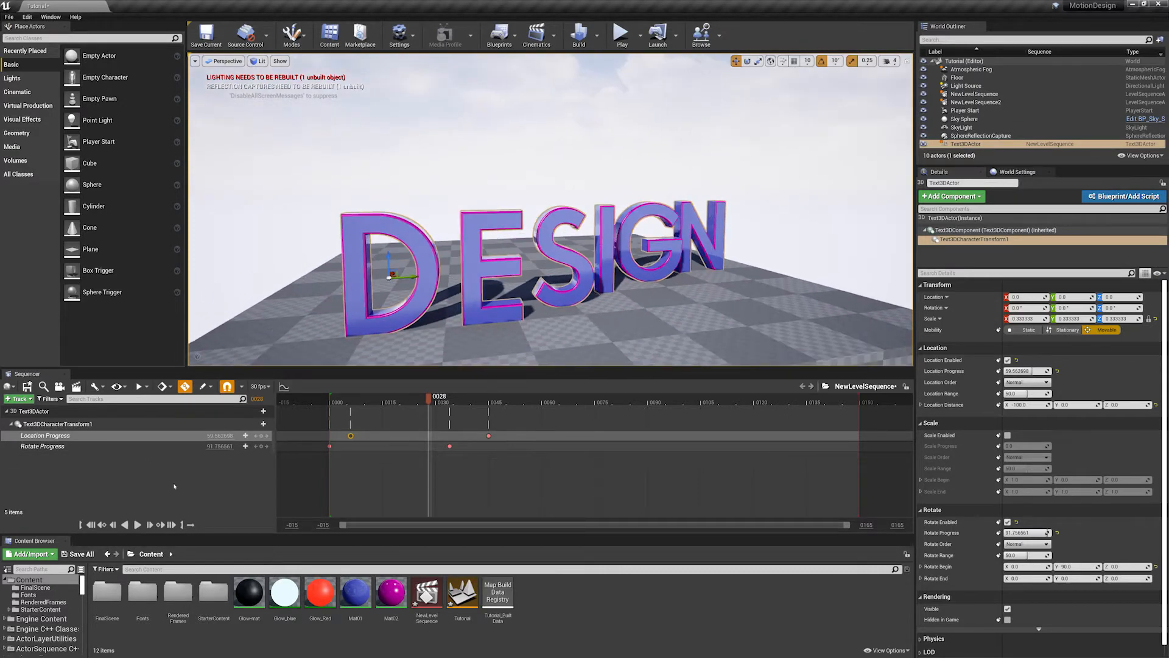
# - Add a Scale Progress track to Text3DCharacterTransform1 and keyframe it at 0 on frame 0 and 100 on frame 30
pyautogui.click(261, 423)
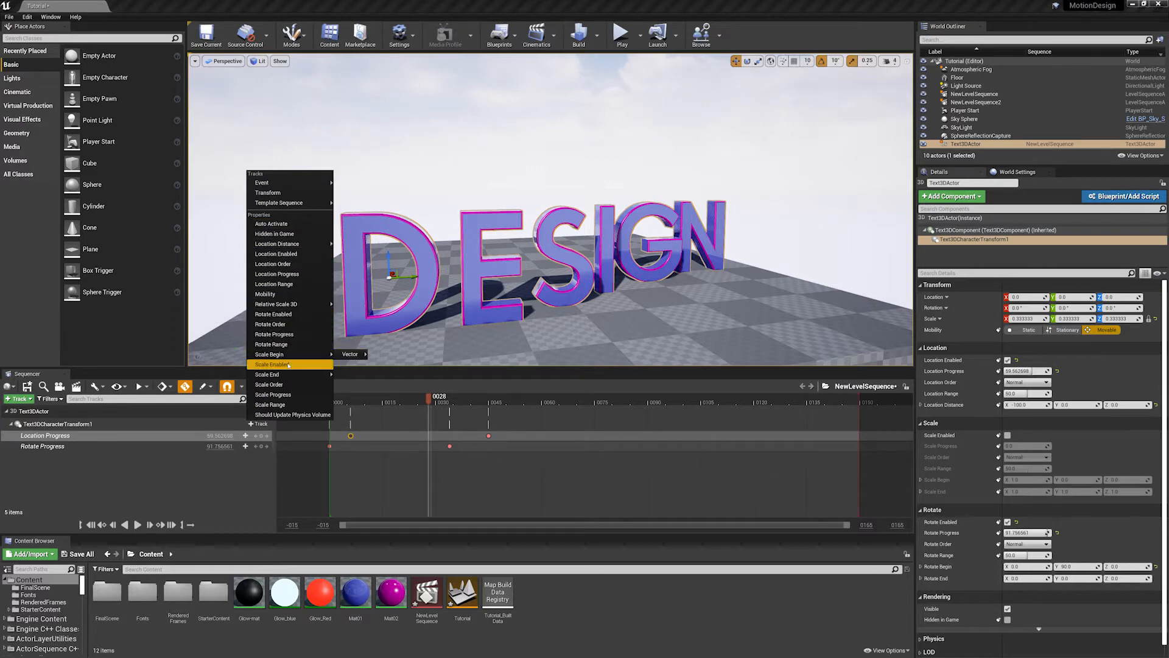
pyautogui.click(284, 395)
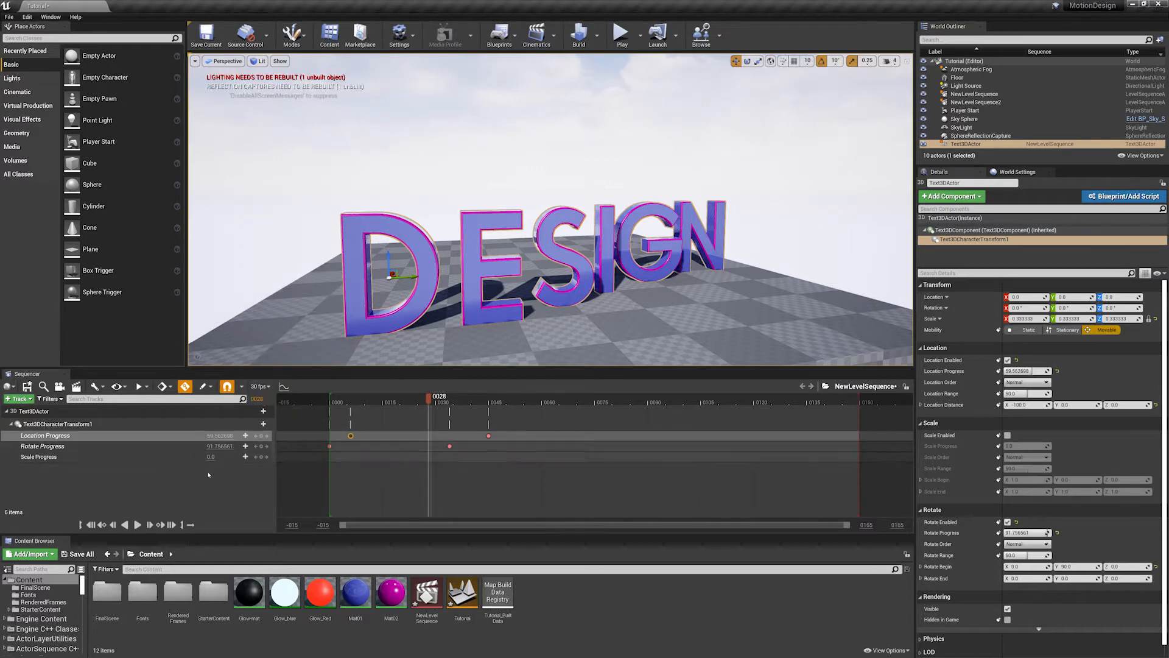
pyautogui.moveTo(352, 402); pyautogui.dragTo(344, 404)
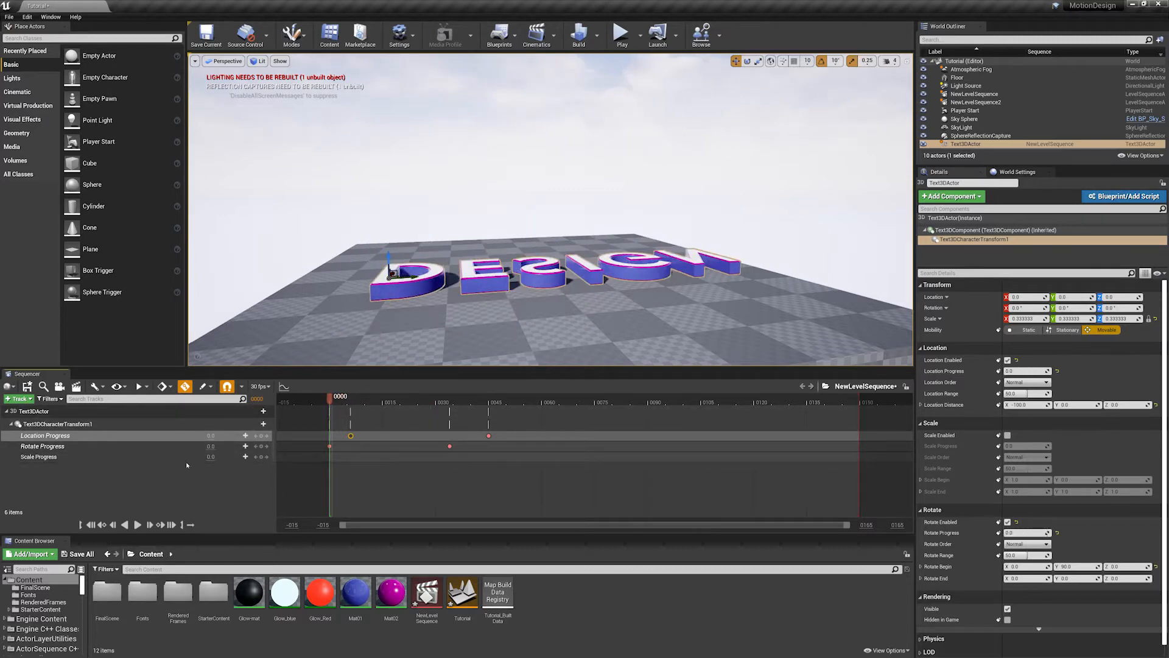
pyautogui.click(263, 457)
pyautogui.moveTo(331, 399); pyautogui.dragTo(436, 400)
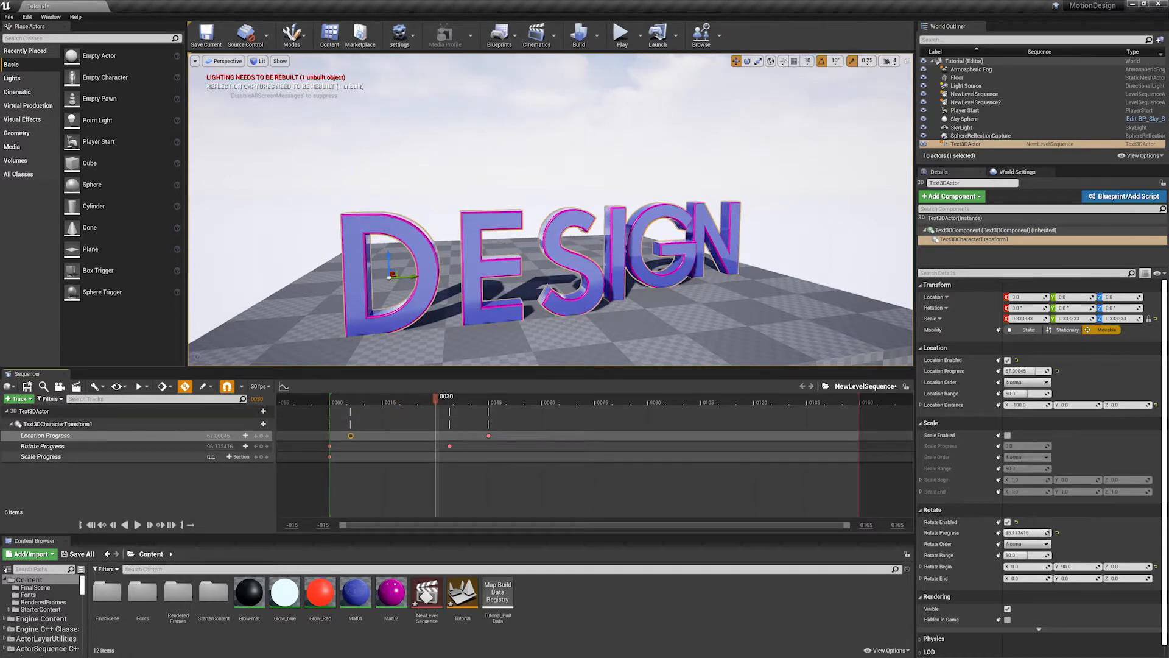
pyautogui.click(211, 457)
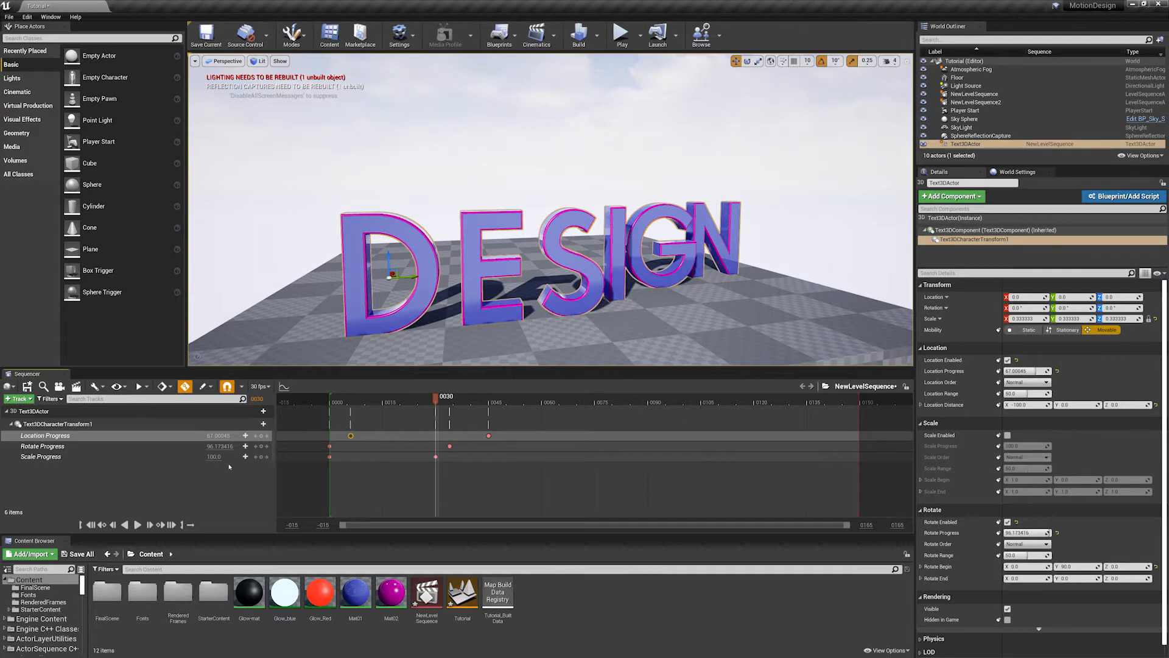
# - Enable the Scale effect on Text3DCharacterTransform1 and scrub the sequence to check it
pyautogui.moveTo(456, 391); pyautogui.dragTo(403, 399)
pyautogui.scroll(-1, 1017, 473)
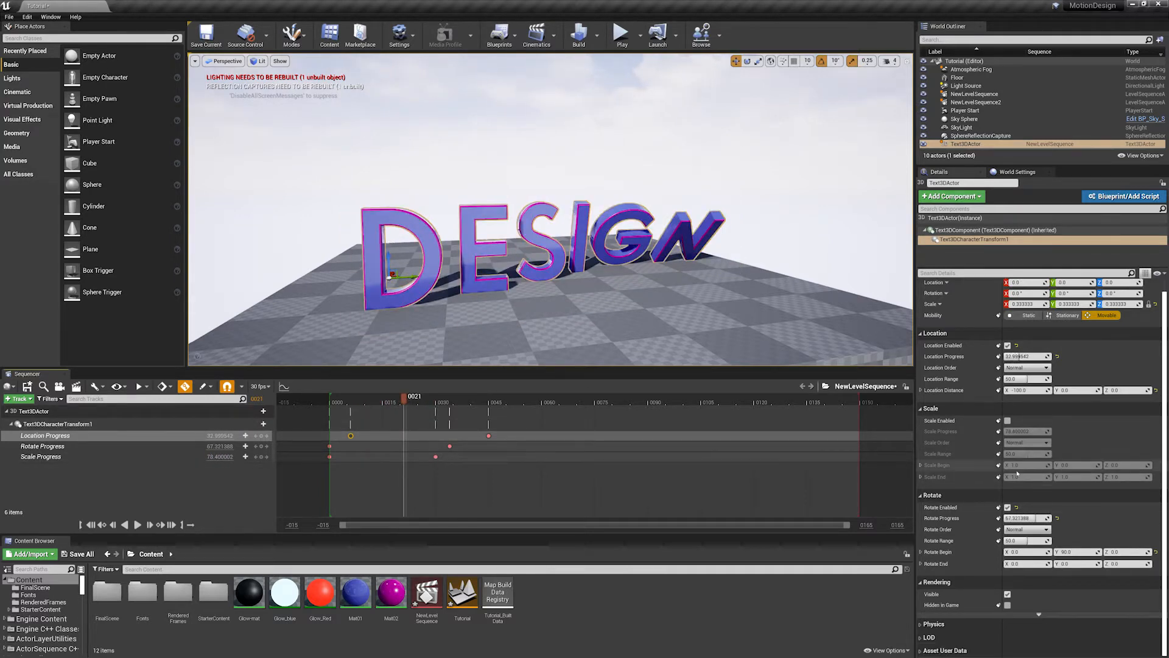
pyautogui.click(1008, 421)
pyautogui.moveTo(403, 397); pyautogui.dragTo(458, 388)
# - Preview the combined letter animation from side and front views, ending on frame 30
pyautogui.press('a')
pyautogui.moveTo(530, 281)
pyautogui.mouseDown(button='right')
pyautogui.moveTo(542, 280)
pyautogui.moveTo(530, 281)
pyautogui.mouseUp(button='right')
pyautogui.moveTo(456, 397); pyautogui.dragTo(425, 389)
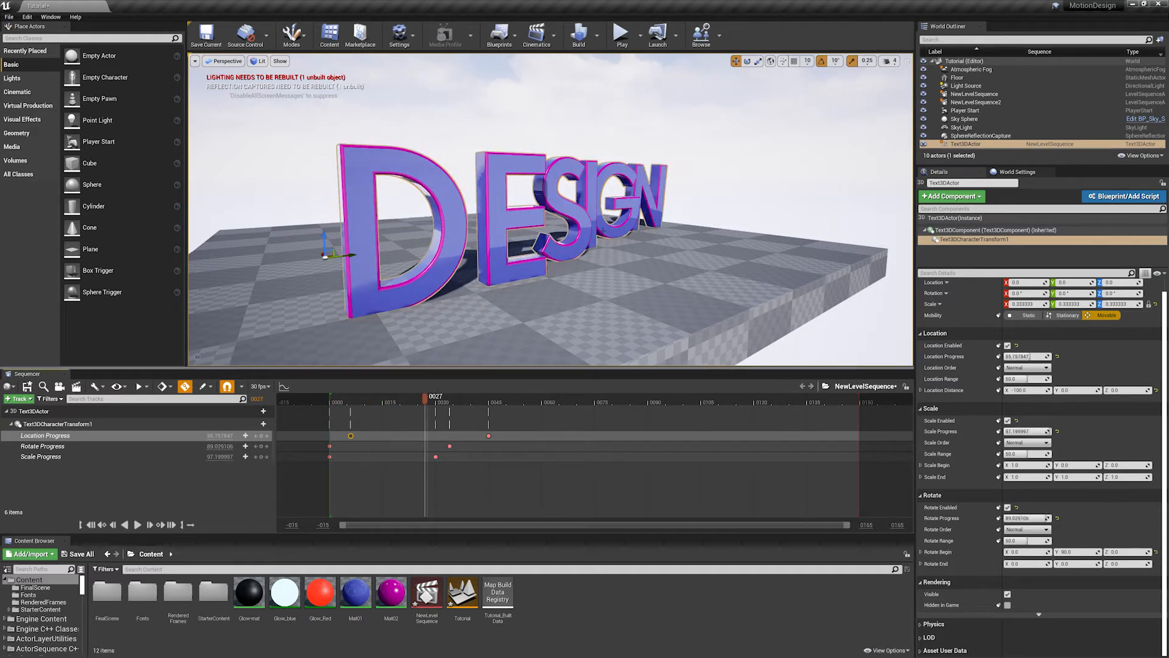
pyautogui.keyDown('alt'); pyautogui.moveTo(463, 262); pyautogui.dragTo(360, 283); pyautogui.keyUp('alt')
pyautogui.moveTo(463, 262); pyautogui.dragTo(390, 255, button='right')
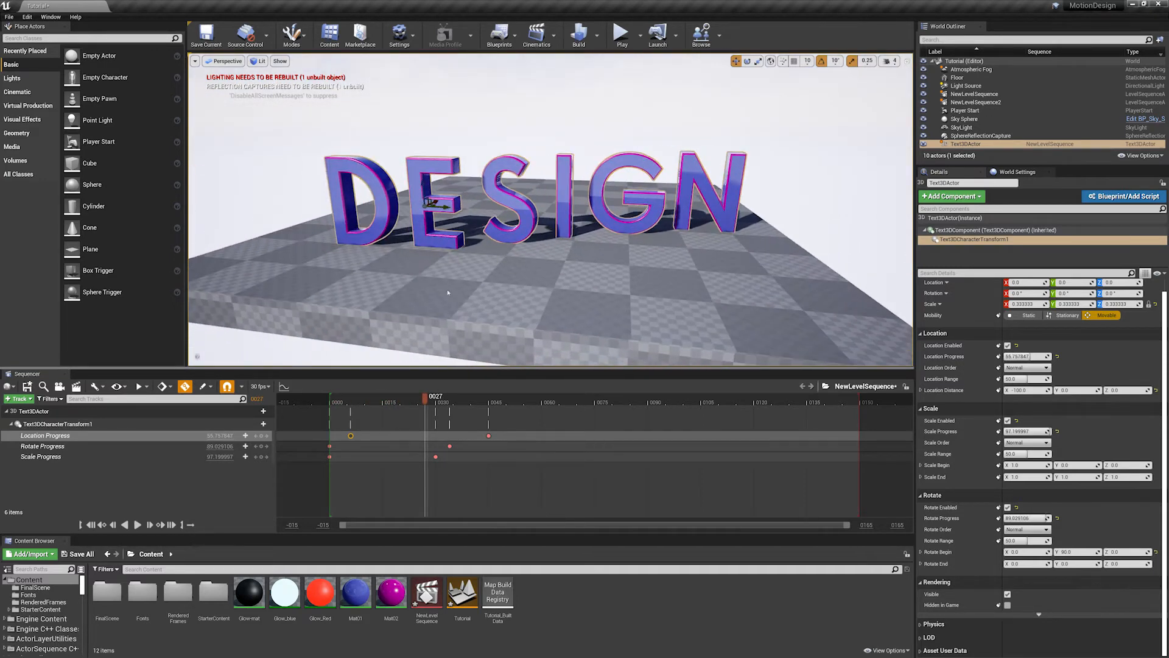
pyautogui.moveTo(407, 397); pyautogui.dragTo(435, 397)
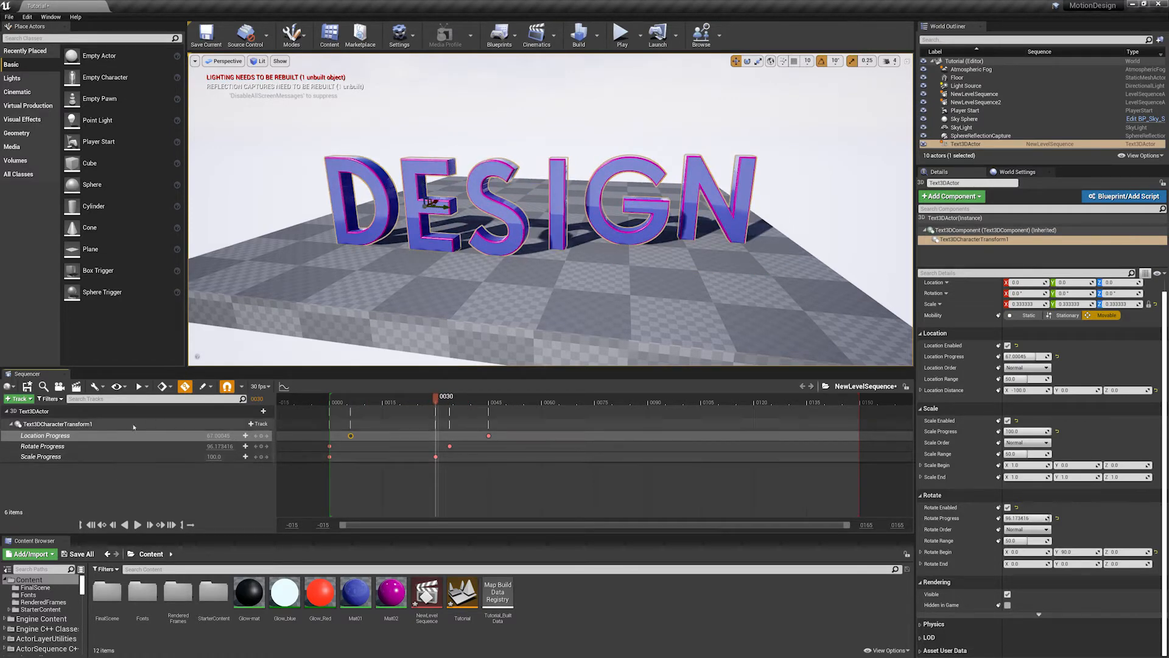
# - Open the list of tracks that can be added to Text3DCharacterTransform1
pyautogui.click(256, 424)
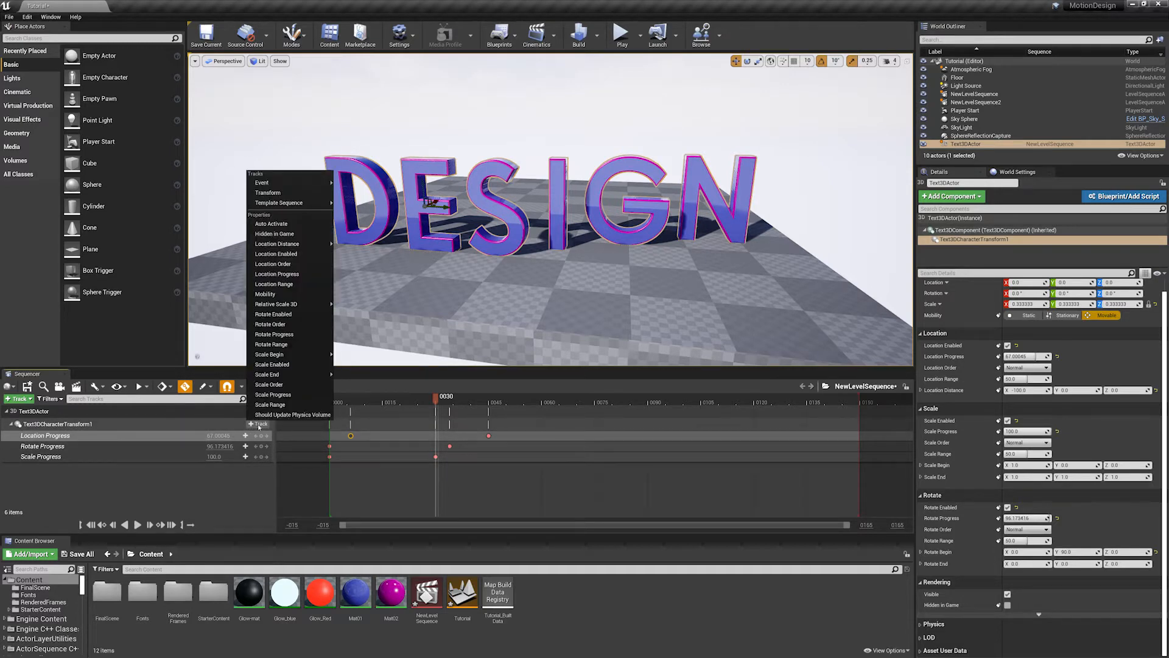
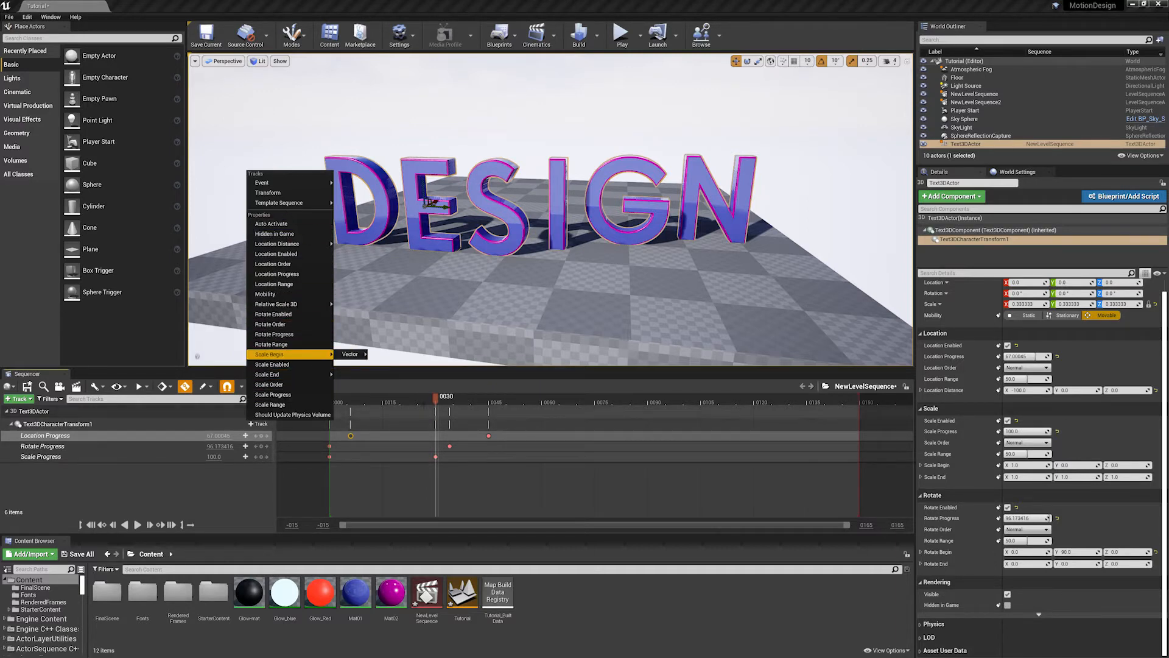
# - Try overdriving the Location Progress value on frame 45 and scrub the sequence back to frame 27
pyautogui.moveTo(350, 402); pyautogui.dragTo(487, 404)
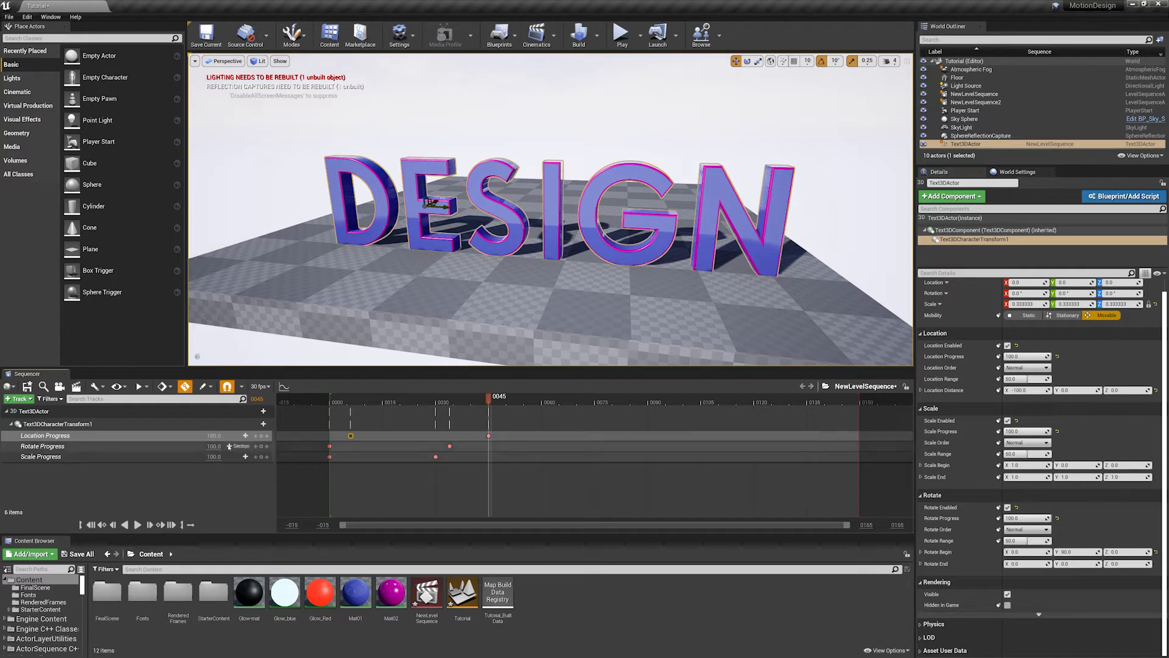
pyautogui.moveTo(221, 435)
pyautogui.mouseDown()
pyautogui.moveTo(204, 436)
pyautogui.moveTo(229, 436)
pyautogui.mouseUp()
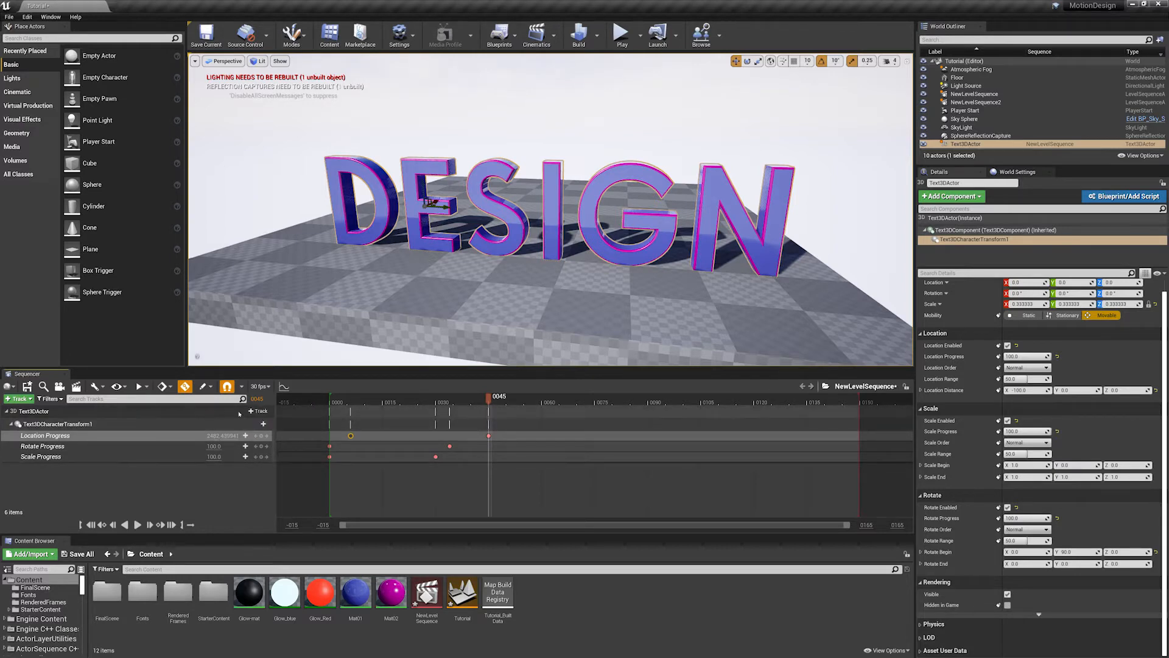
pyautogui.click(345, 400)
pyautogui.moveTo(362, 402); pyautogui.dragTo(444, 410)
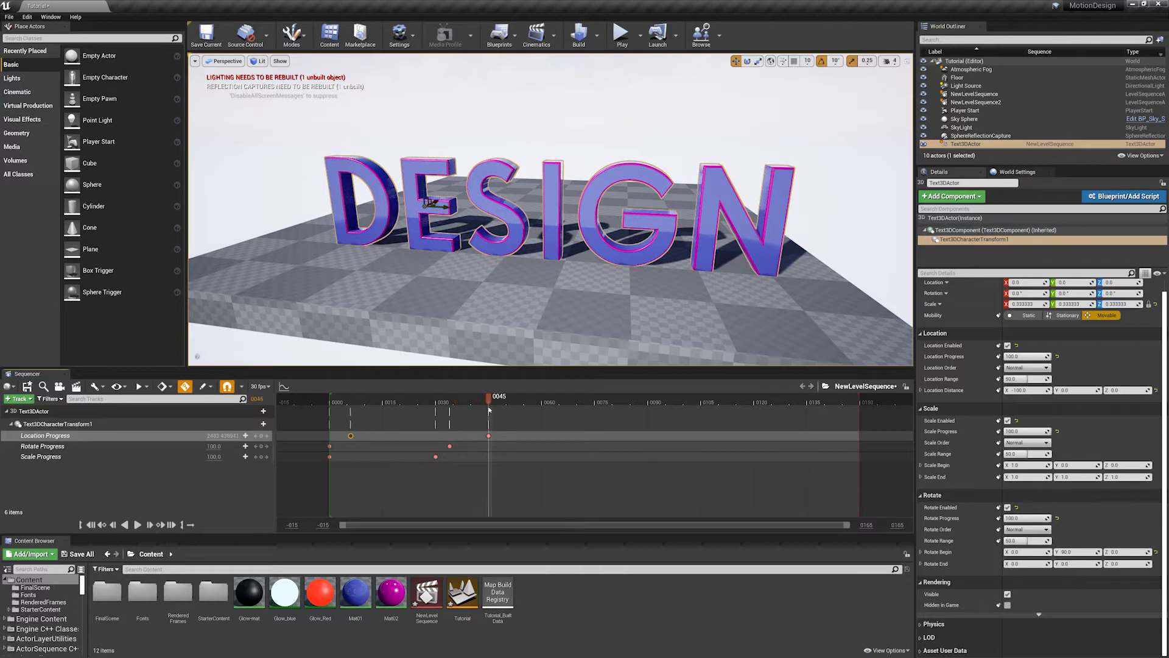
pyautogui.click(229, 435)
pyautogui.moveTo(488, 401); pyautogui.dragTo(425, 414)
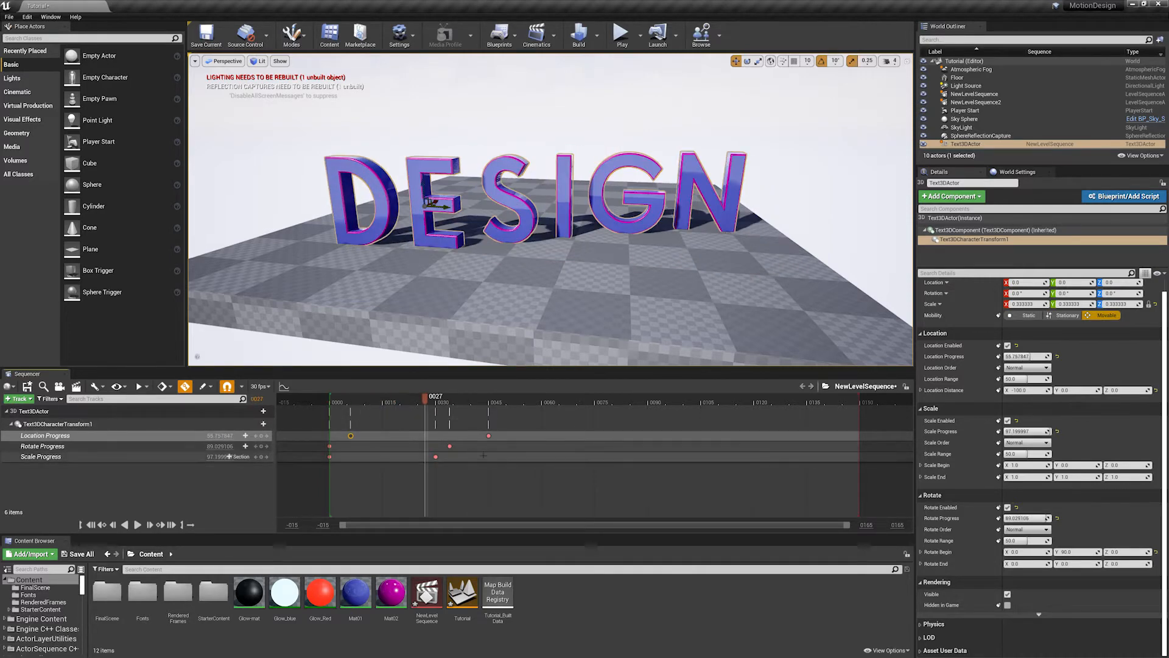
# - Try shifting both Scale Progress keyframes to start at about frame 23, scrub the result and undo the move
pyautogui.moveTo(483, 456); pyautogui.dragTo(410, 429)
pyautogui.moveTo(330, 400); pyautogui.dragTo(462, 415)
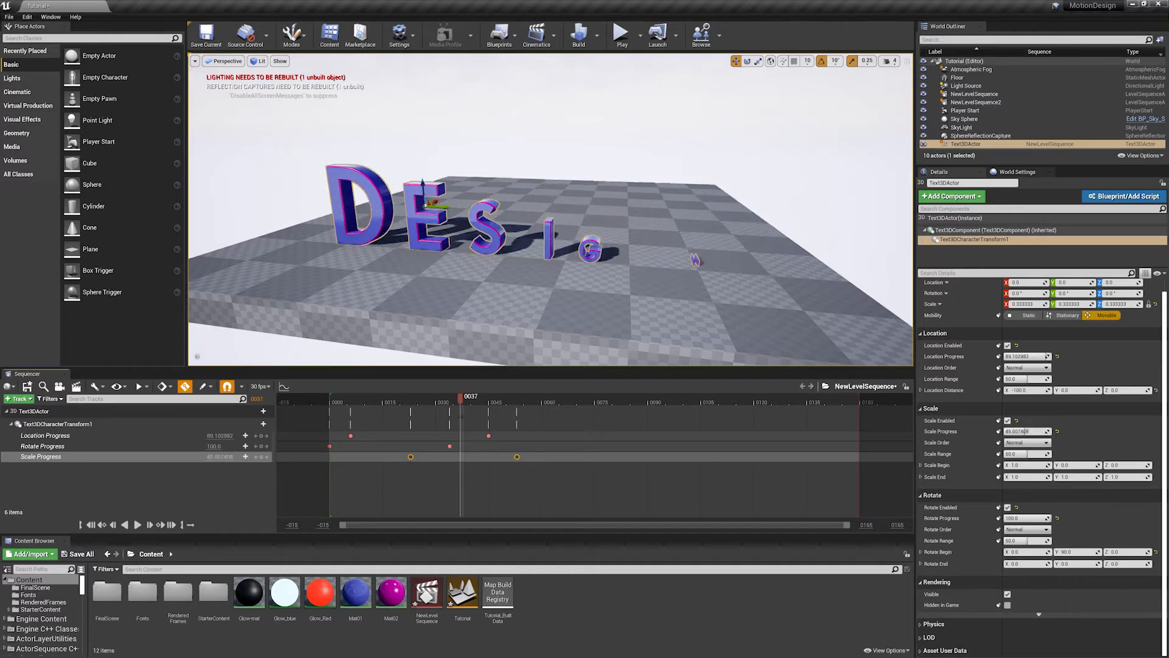
pyautogui.hotkey('ctrl', 'z')
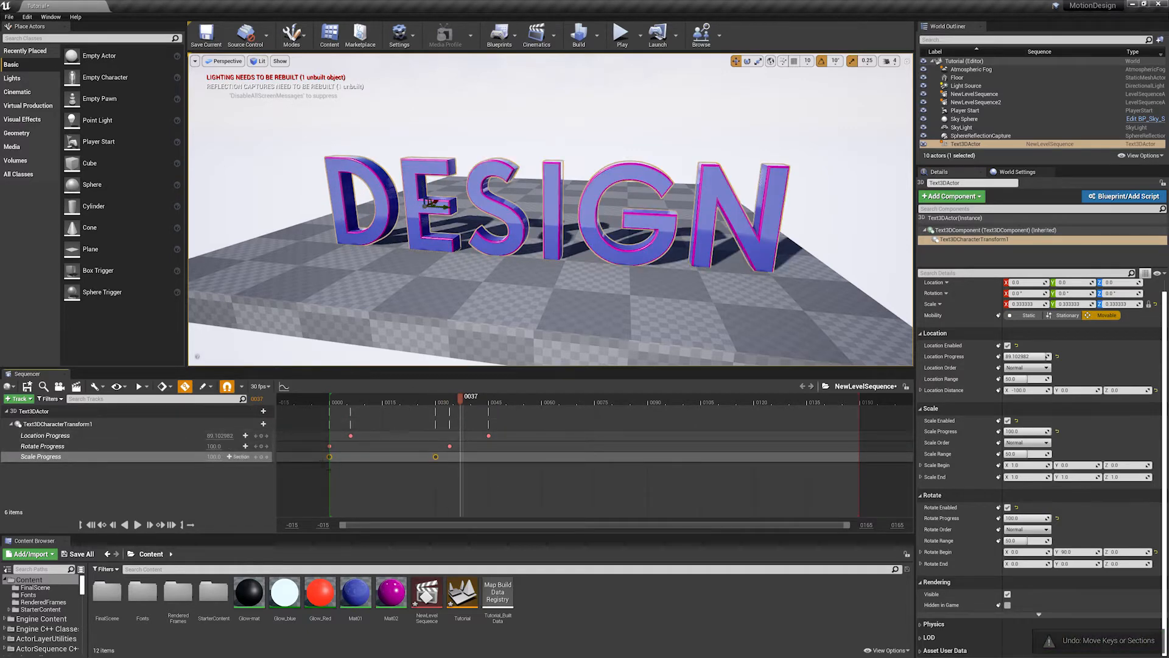
# - Shift both Rotate Progress keyframes to start at about frame 21 and set Rotate Begin to X 90 and Y 0
pyautogui.moveTo(479, 446); pyautogui.dragTo(403, 446)
pyautogui.moveTo(332, 400); pyautogui.dragTo(408, 414)
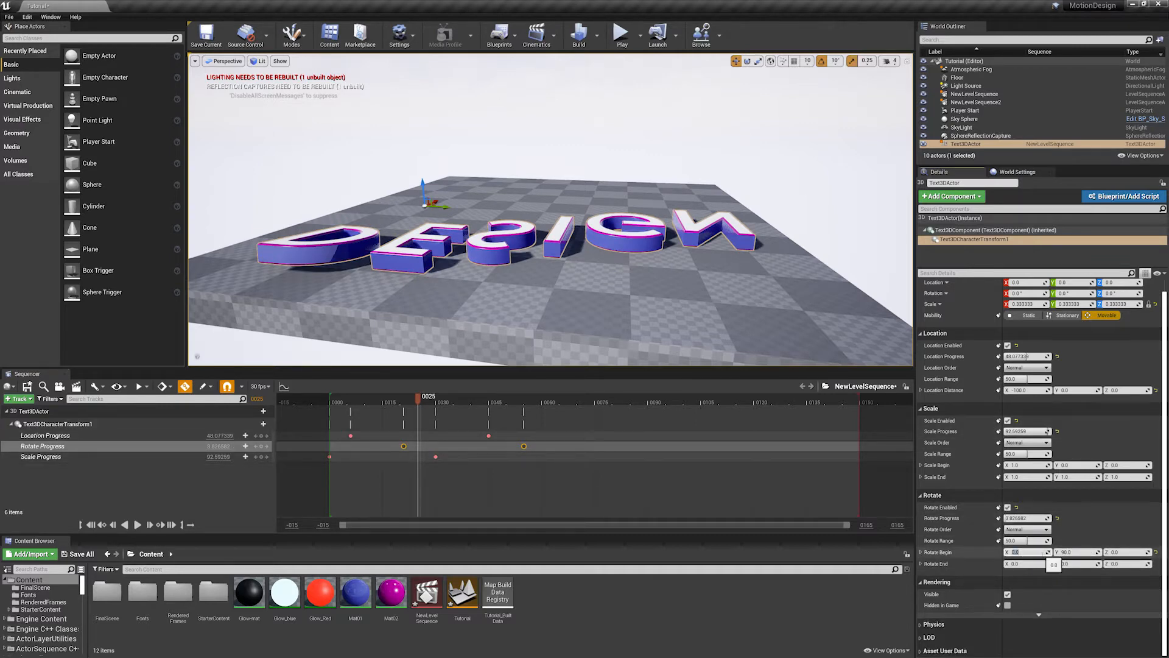
pyautogui.press('Return')
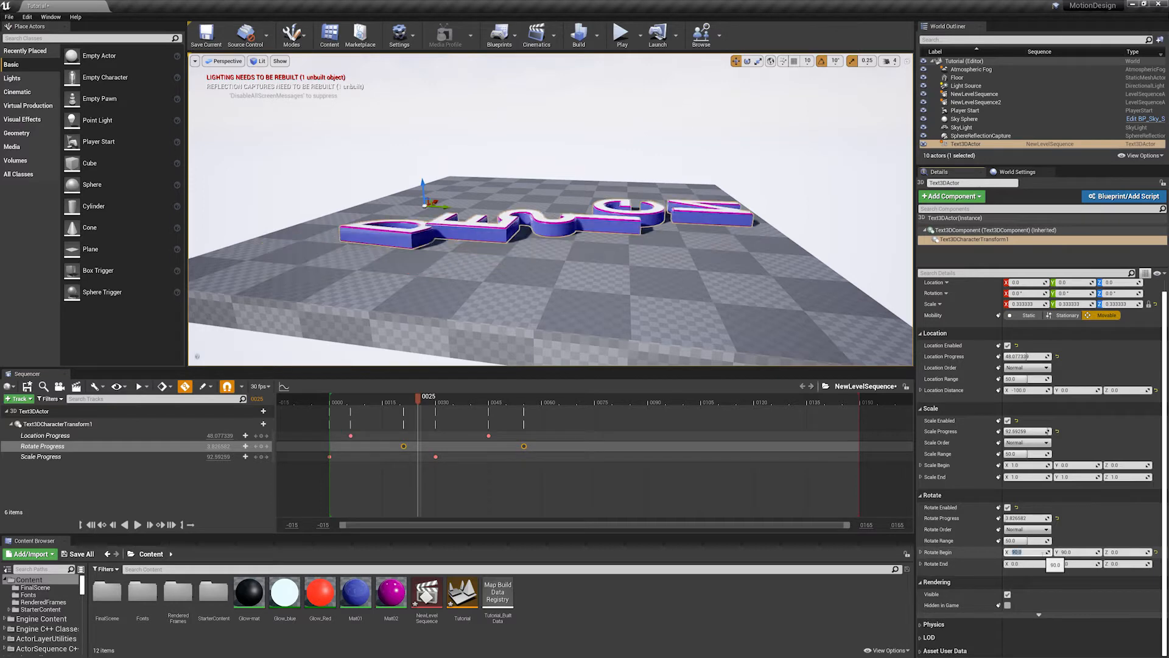
pyautogui.click(1090, 552)
pyautogui.write('0')
pyautogui.press('Return')
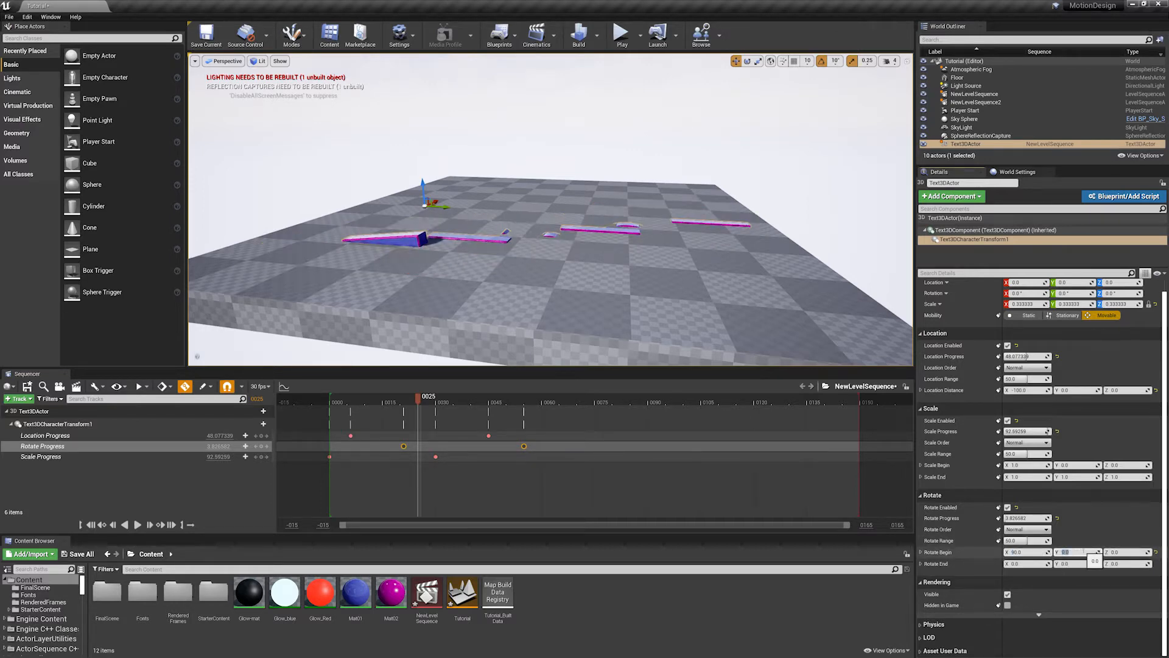
# - Move both Rotate Progress keyframes back to start on frame 0 and scrub the sequence to check the rotation
pyautogui.moveTo(400, 404); pyautogui.dragTo(436, 398)
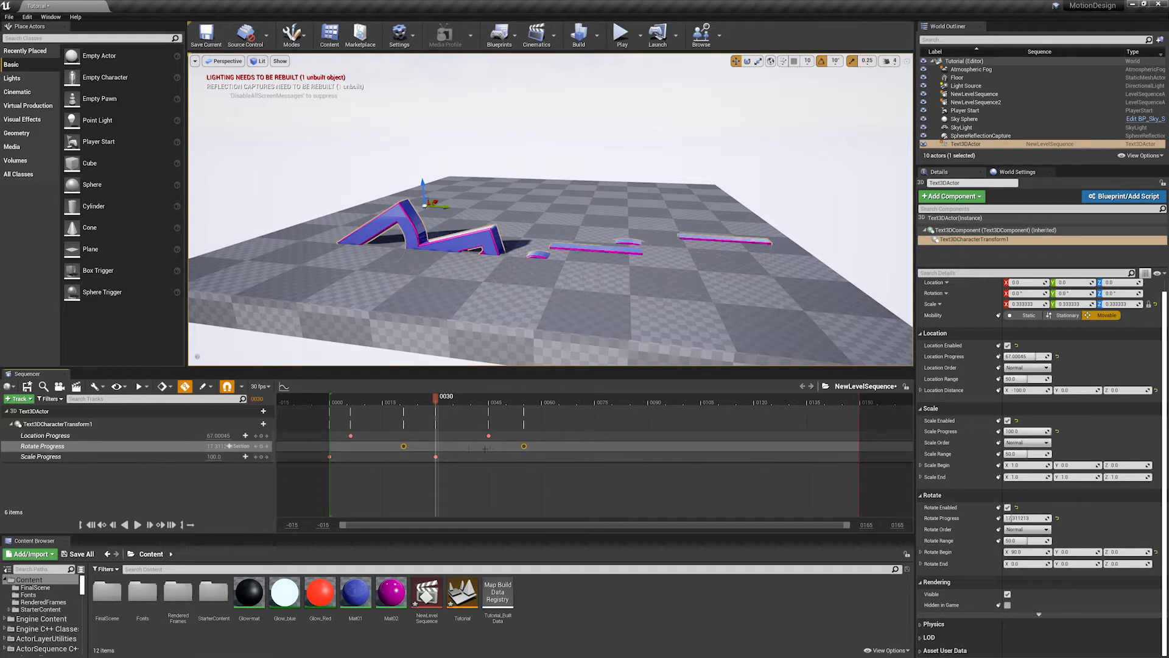
pyautogui.click(538, 443)
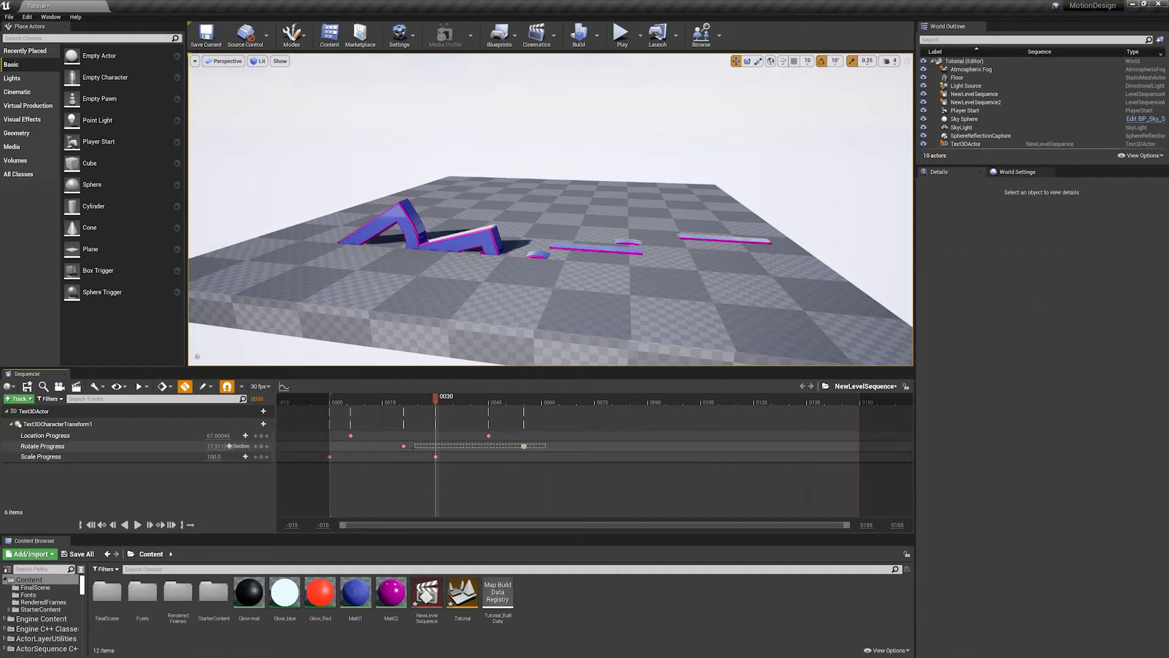
pyautogui.moveTo(405, 445); pyautogui.dragTo(331, 441)
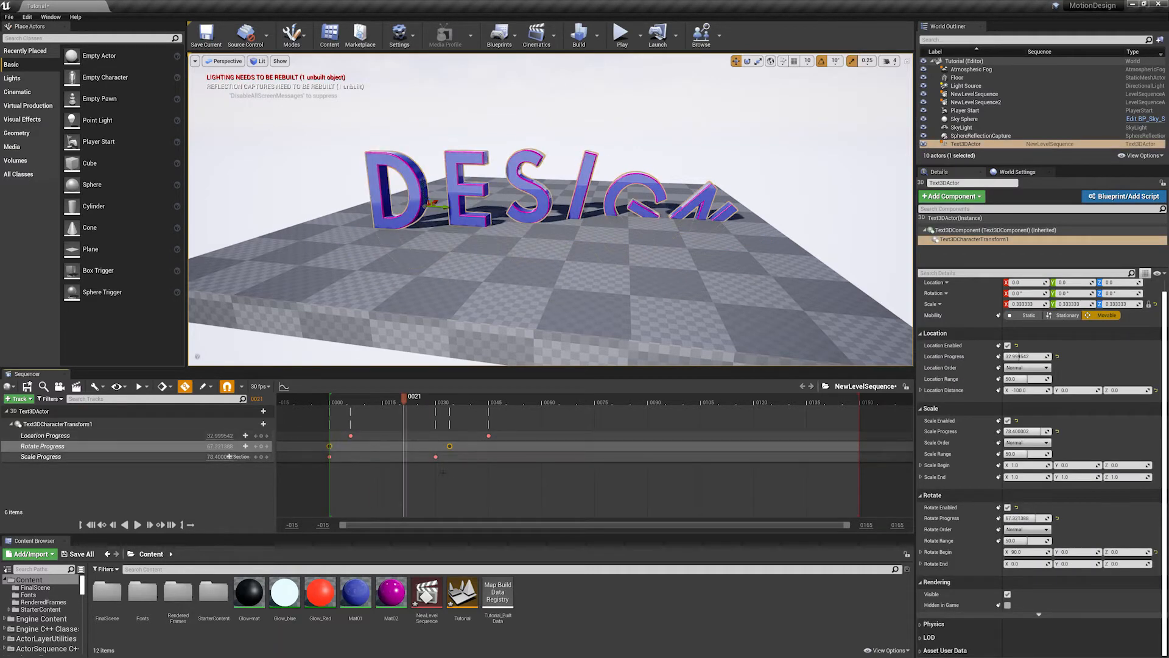
pyautogui.moveTo(448, 474); pyautogui.dragTo(327, 453)
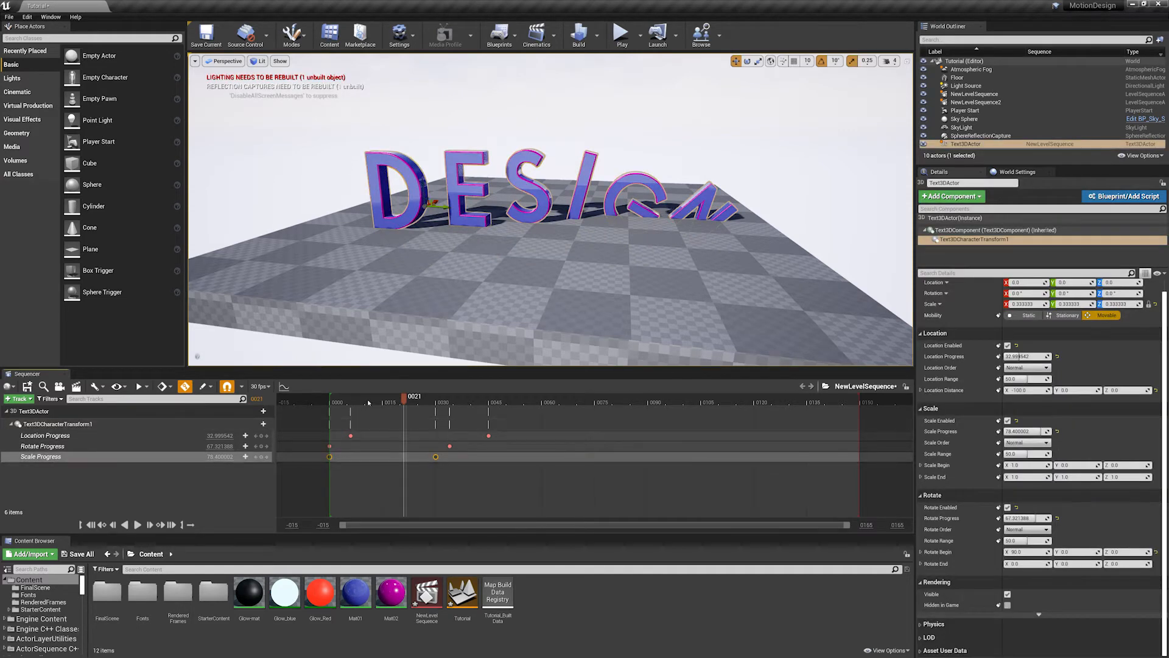
pyautogui.moveTo(367, 402); pyautogui.dragTo(479, 400)
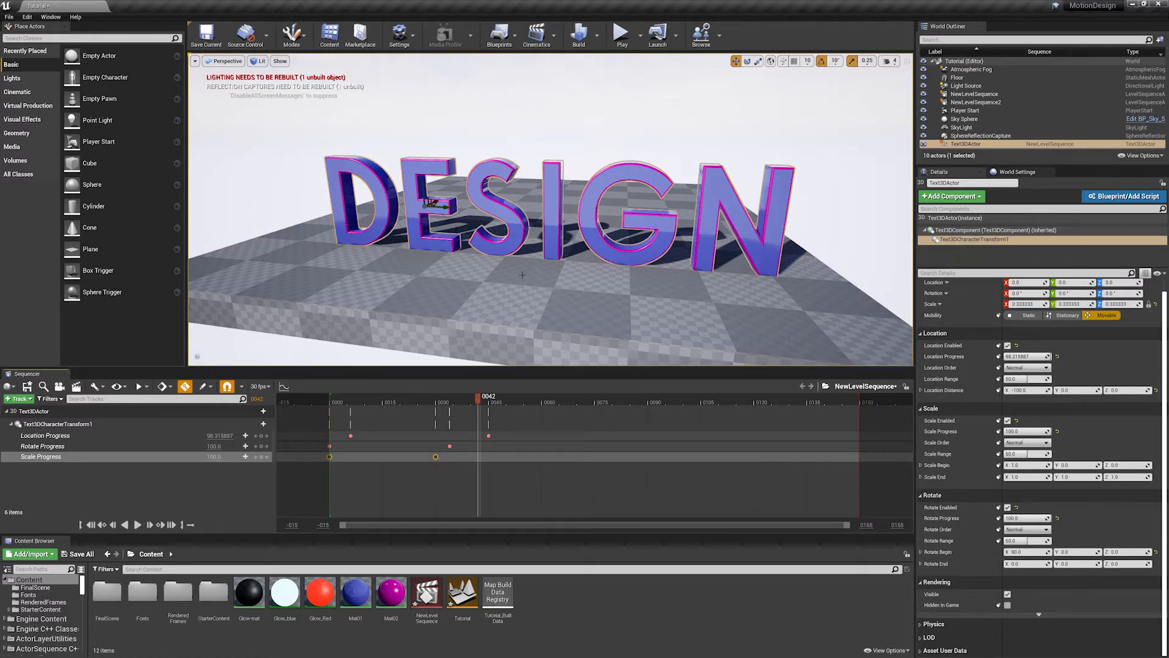
pyautogui.keyDown('alt'); pyautogui.moveTo(631, 187); pyautogui.dragTo(731, 188); pyautogui.keyUp('alt')
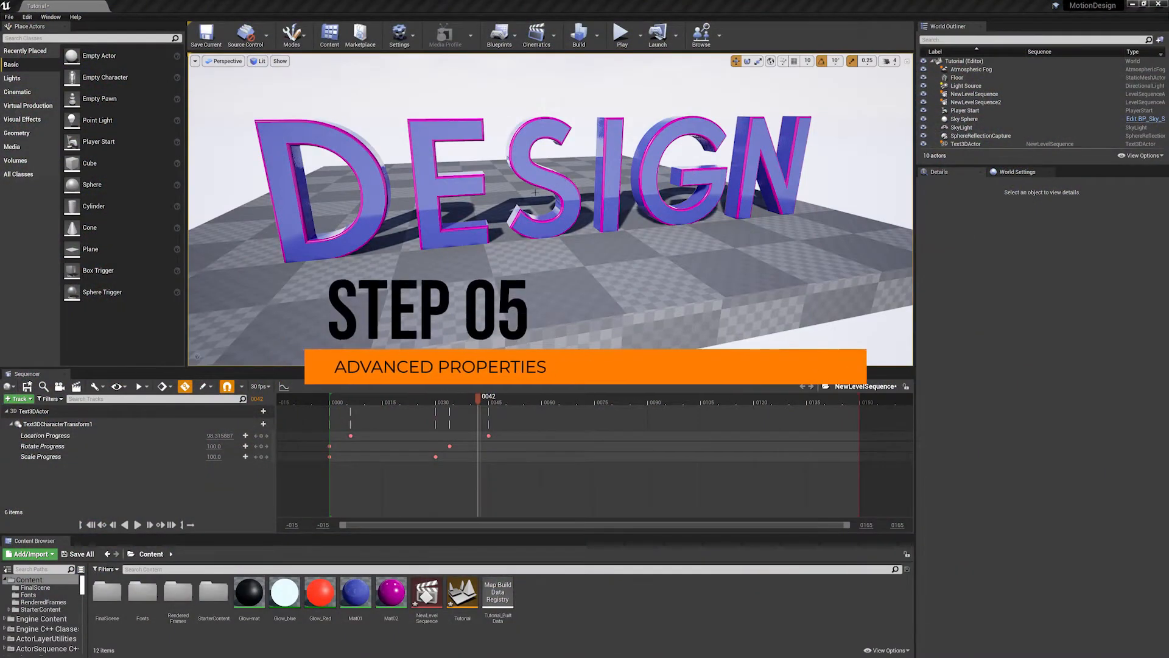
pyautogui.moveTo(503, 269)
pyautogui.keyDown('alt'); pyautogui.mouseDown()
pyautogui.moveTo(484, 269)
pyautogui.moveTo(502, 269)
pyautogui.mouseUp(); pyautogui.keyUp('alt')
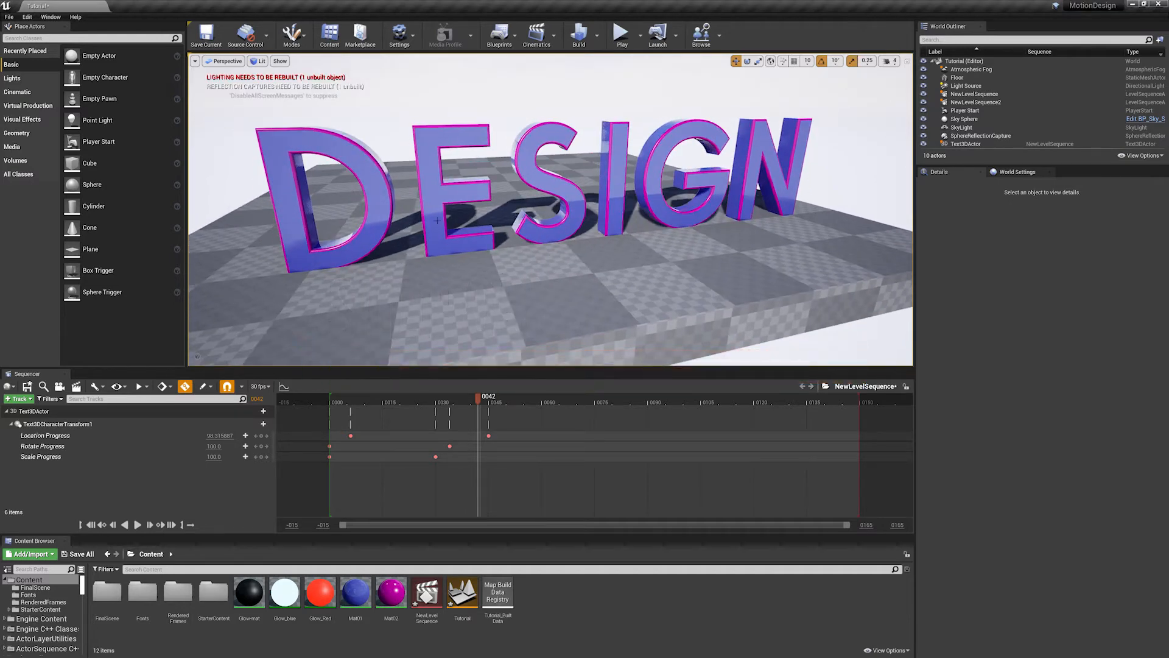
# - Add Text3DComponent under Text3DActor in the sequence and give it a Kerning track
pyautogui.click(35, 412)
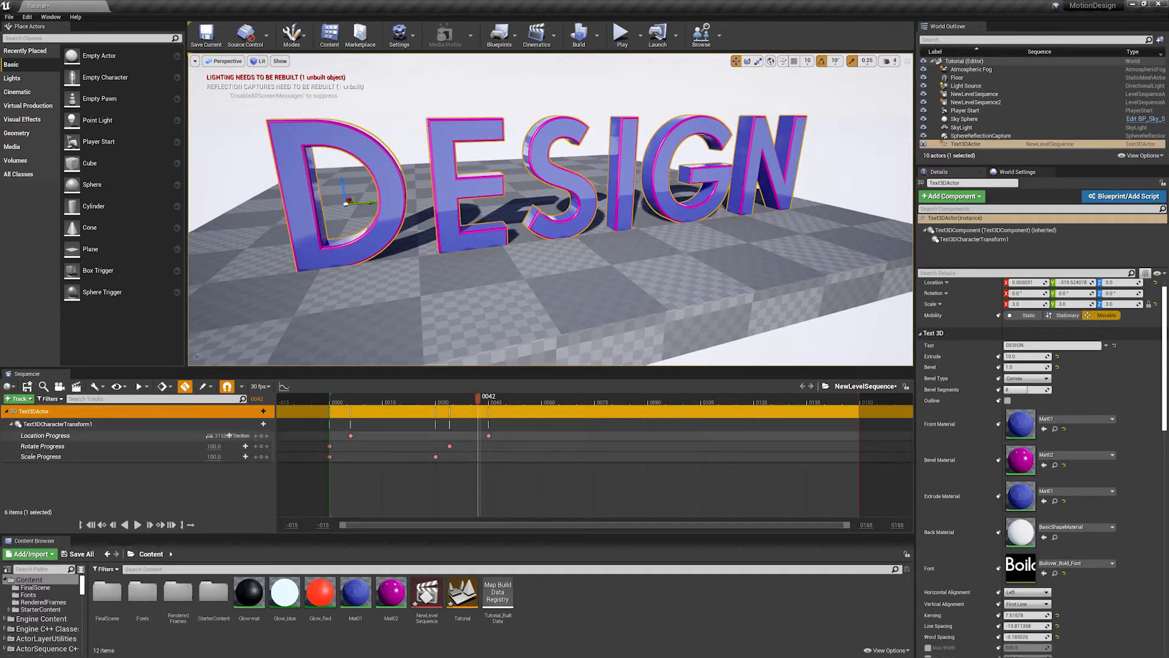
pyautogui.click(64, 426)
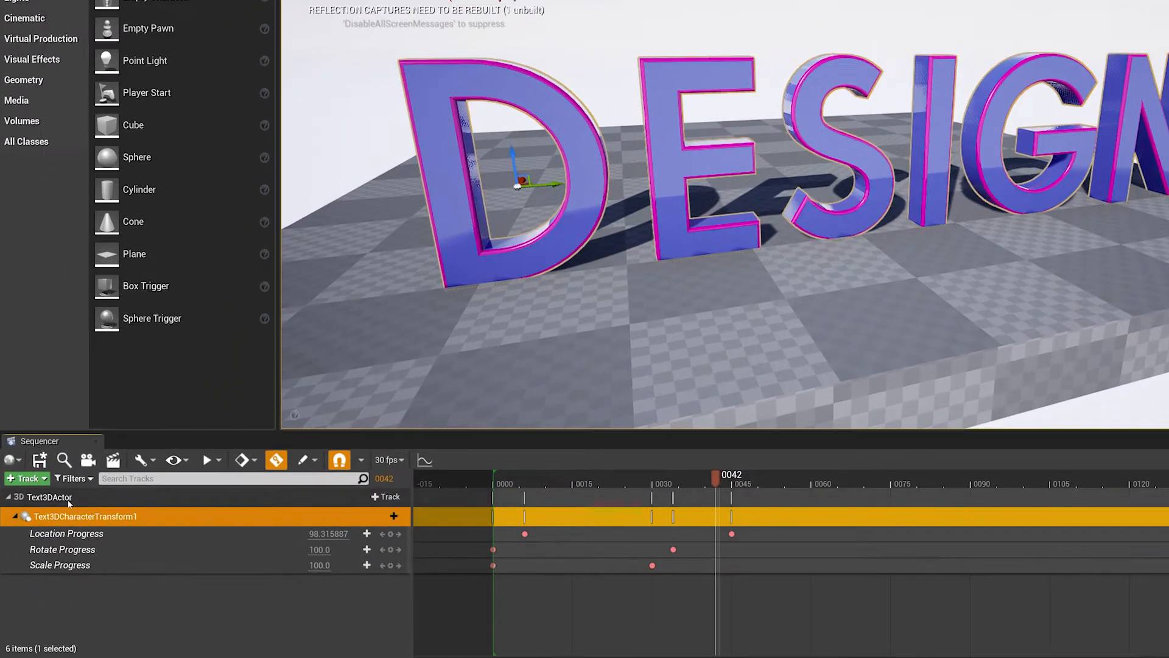
pyautogui.click(46, 412)
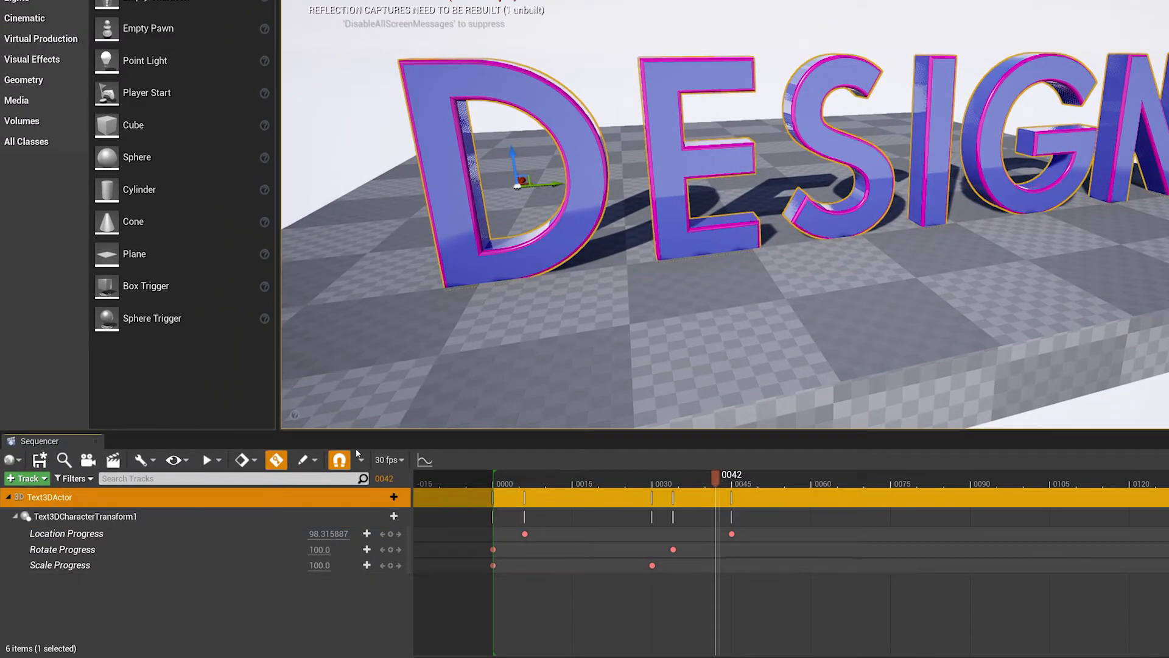
pyautogui.click(386, 497)
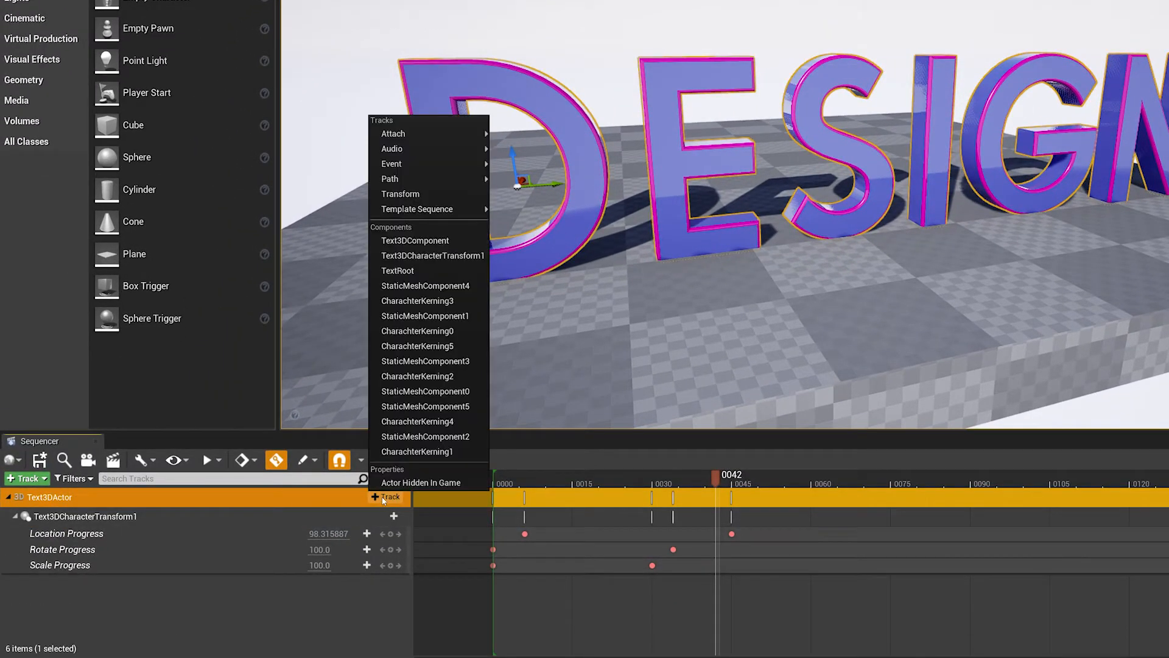
pyautogui.click(412, 241)
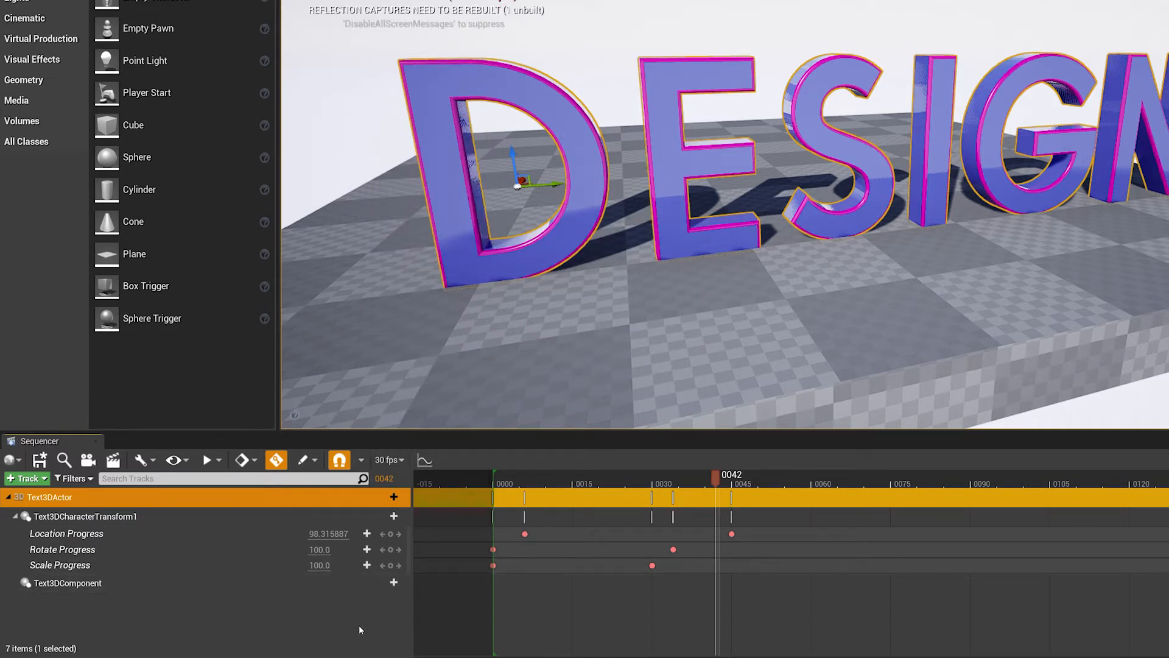
pyautogui.click(386, 583)
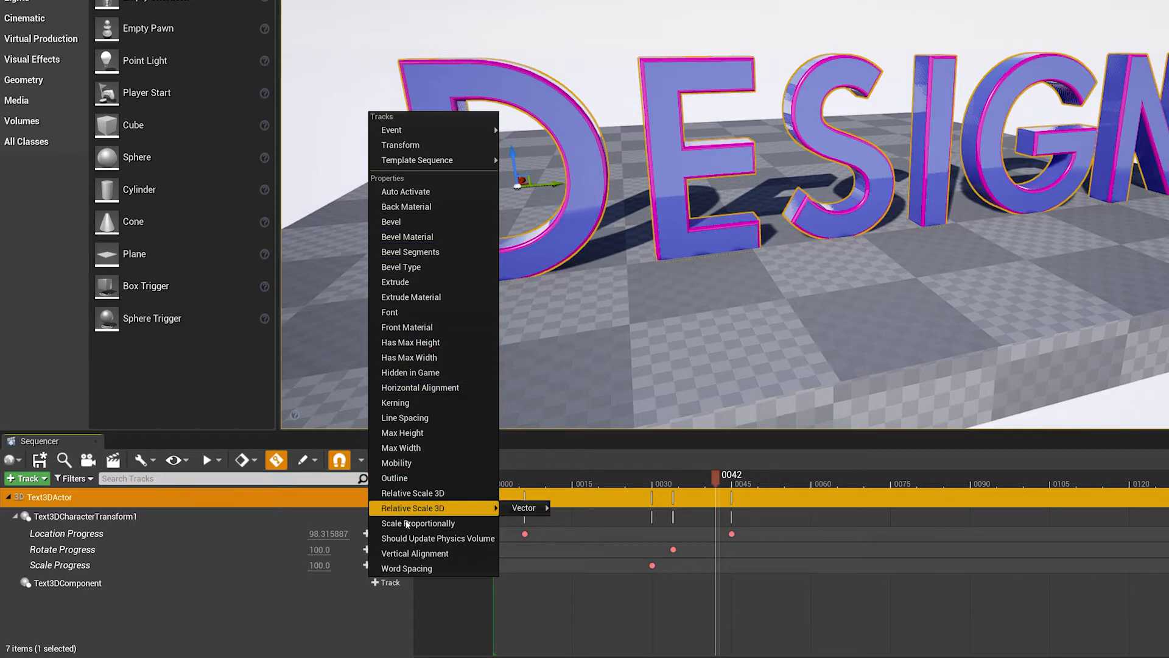
pyautogui.click(396, 402)
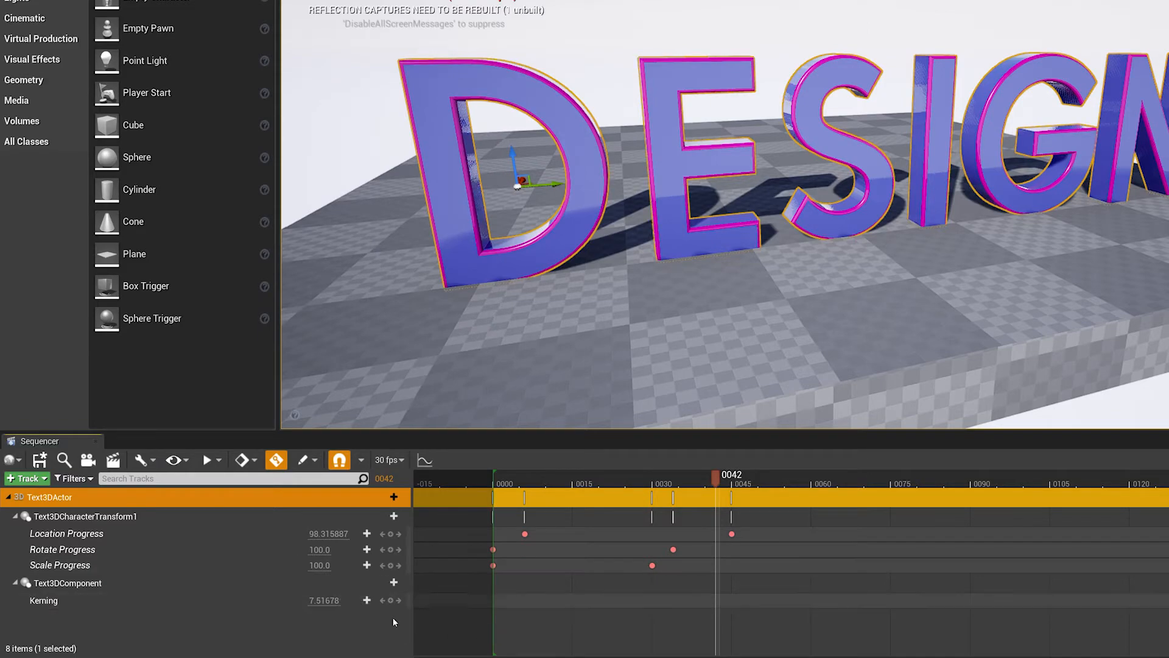
# - Keyframe Kerning at about 98.93 on frame 25 and about 0.97 on frame 54
pyautogui.moveTo(340, 601); pyautogui.dragTo(445, 601)
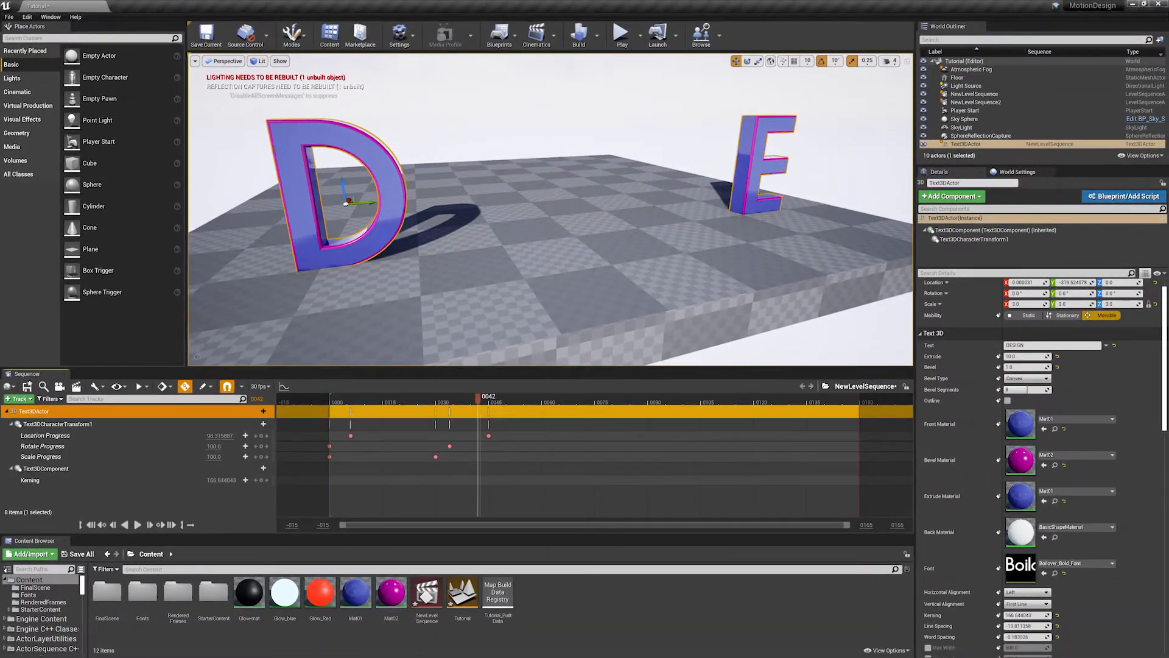
pyautogui.moveTo(286, 480); pyautogui.dragTo(244, 480)
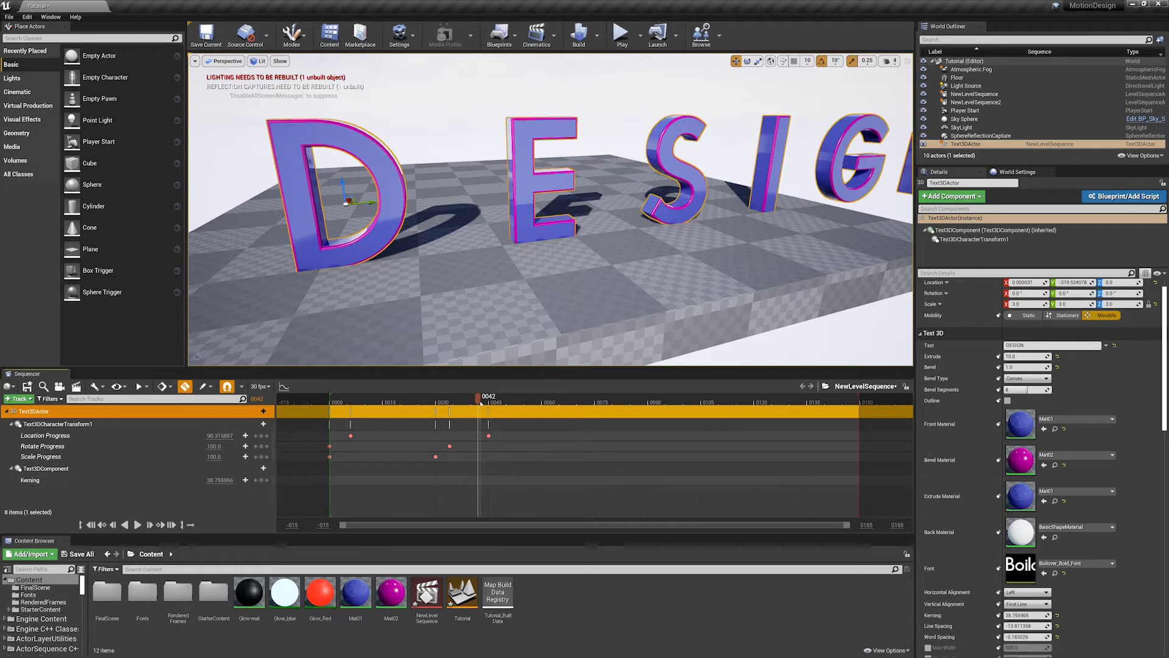
pyautogui.moveTo(474, 404); pyautogui.dragTo(421, 412)
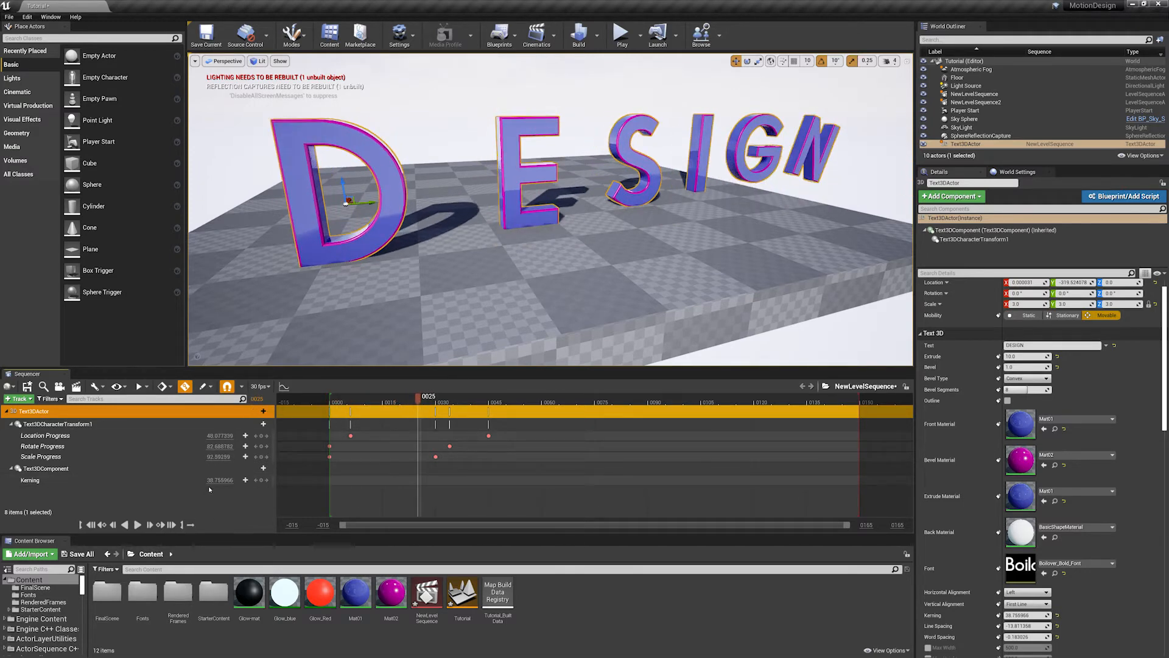
pyautogui.moveTo(219, 480)
pyautogui.mouseDown()
pyautogui.moveTo(243, 479)
pyautogui.moveTo(226, 492)
pyautogui.mouseUp()
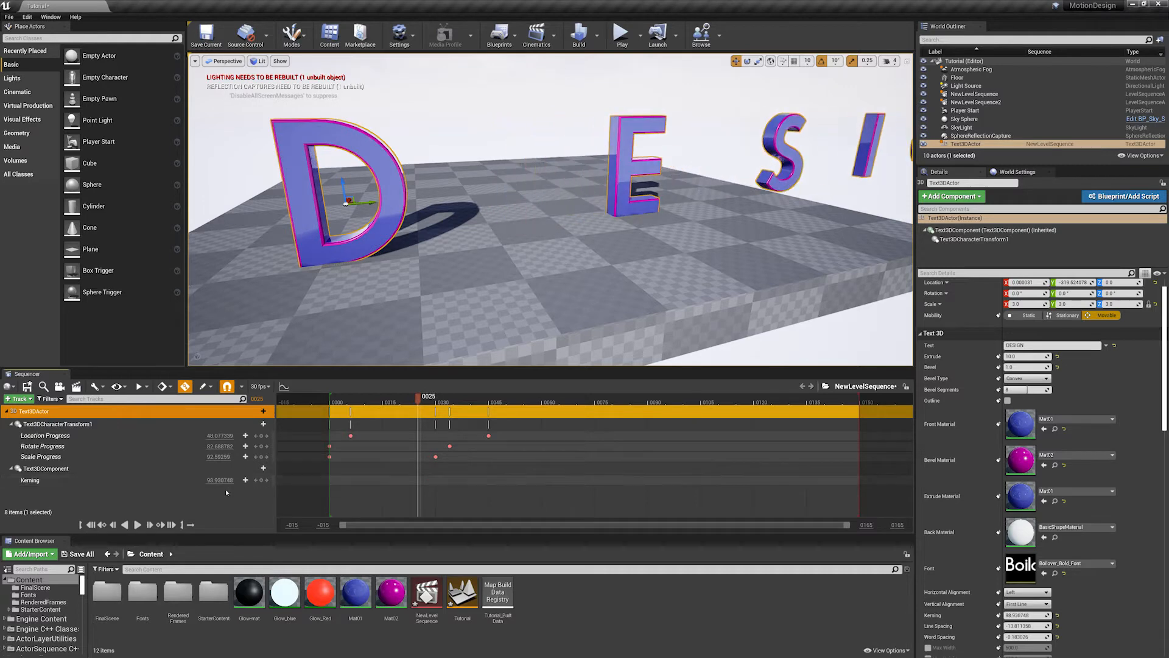
pyautogui.click(262, 481)
pyautogui.moveTo(419, 399); pyautogui.dragTo(454, 401)
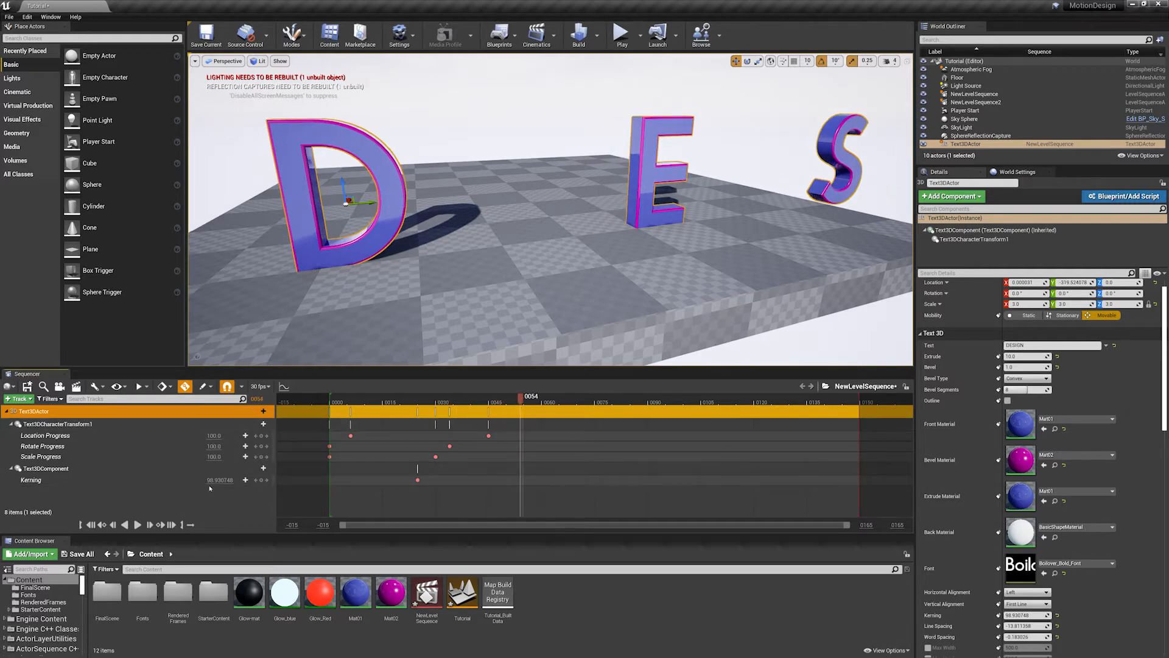
pyautogui.moveTo(220, 480); pyautogui.dragTo(160, 481)
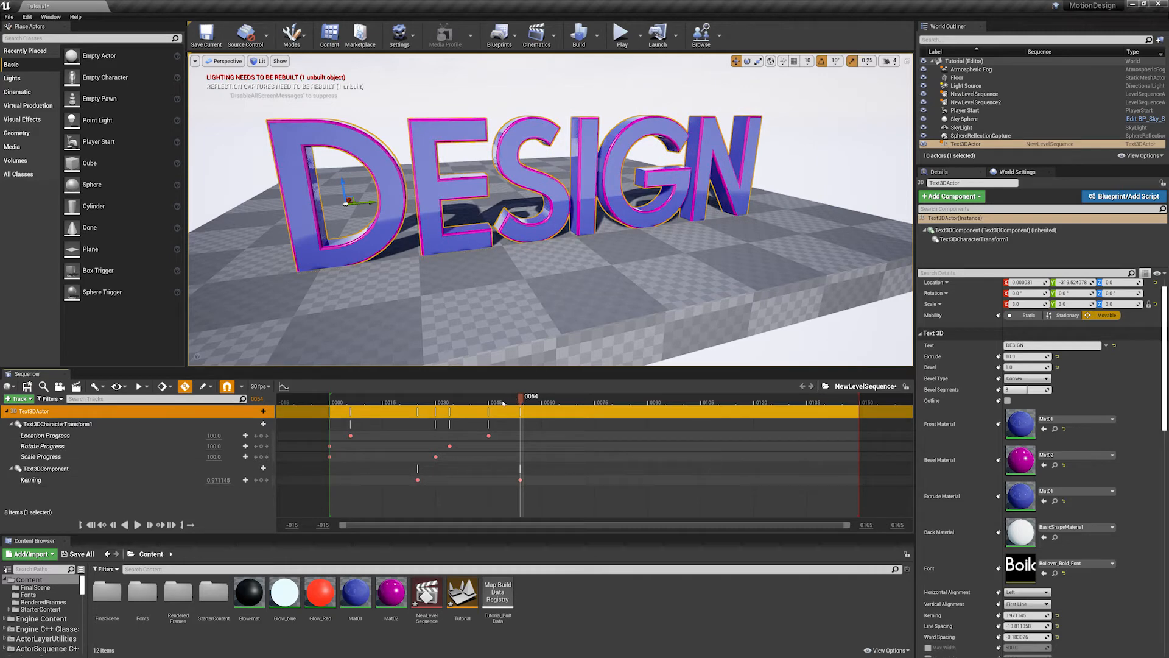
# - Preview the kerning animation together with the letter transforms from a wider view, ending on frame 63
pyautogui.moveTo(503, 403); pyautogui.dragTo(456, 400)
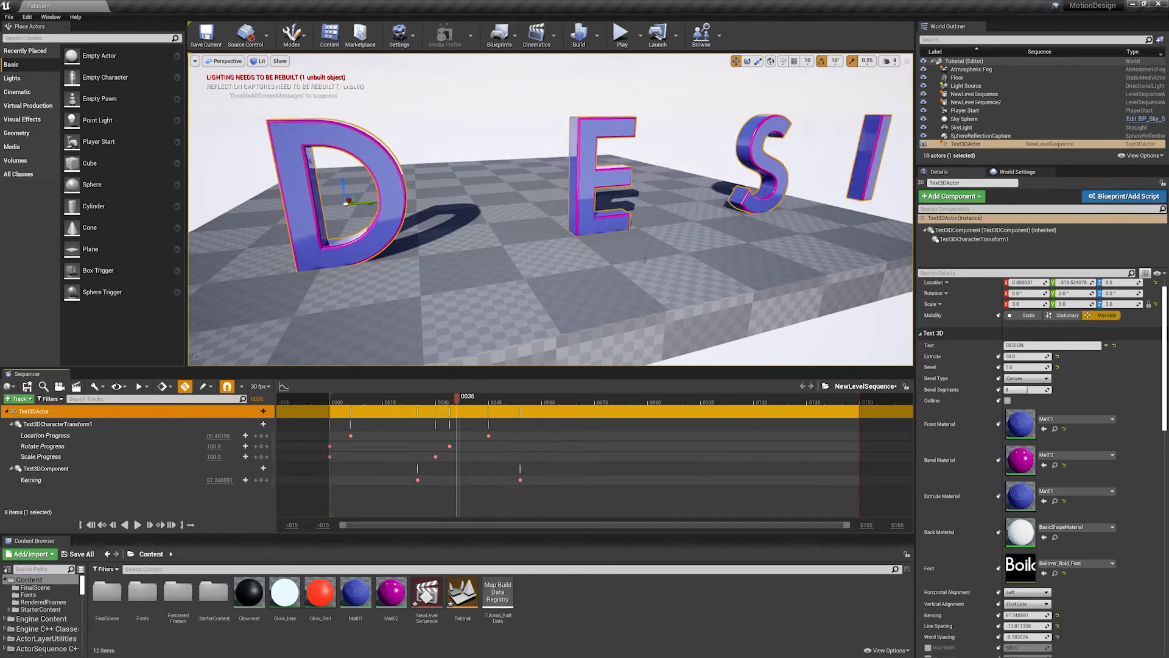
pyautogui.moveTo(645, 261); pyautogui.dragTo(566, 261, button='right')
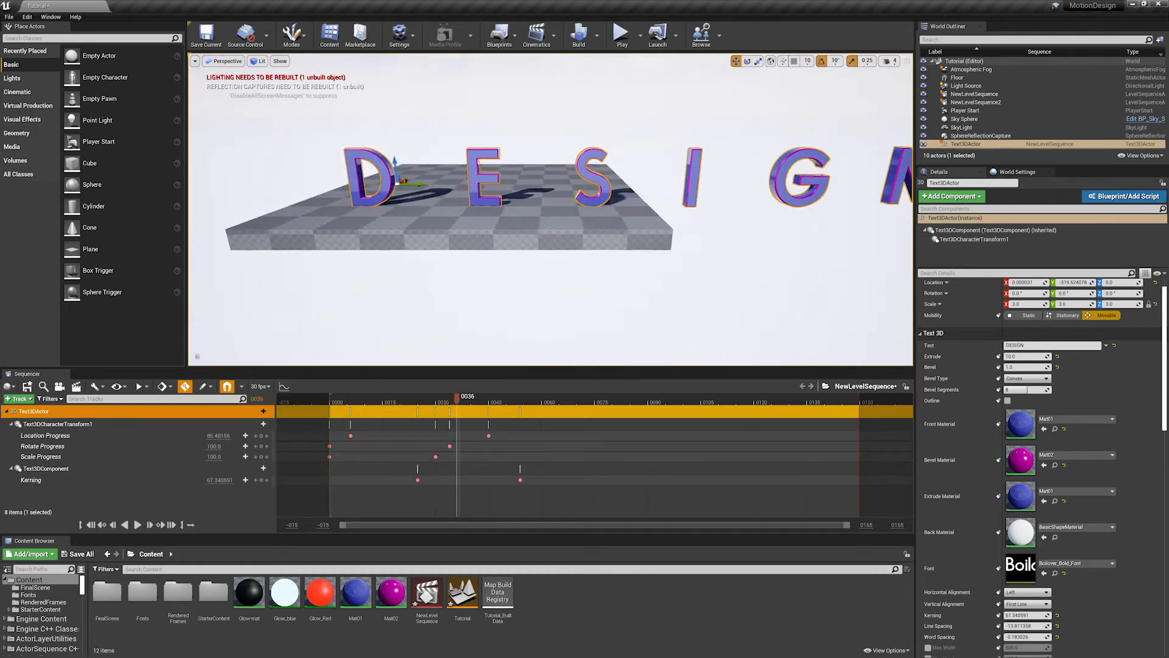
pyautogui.click(336, 399)
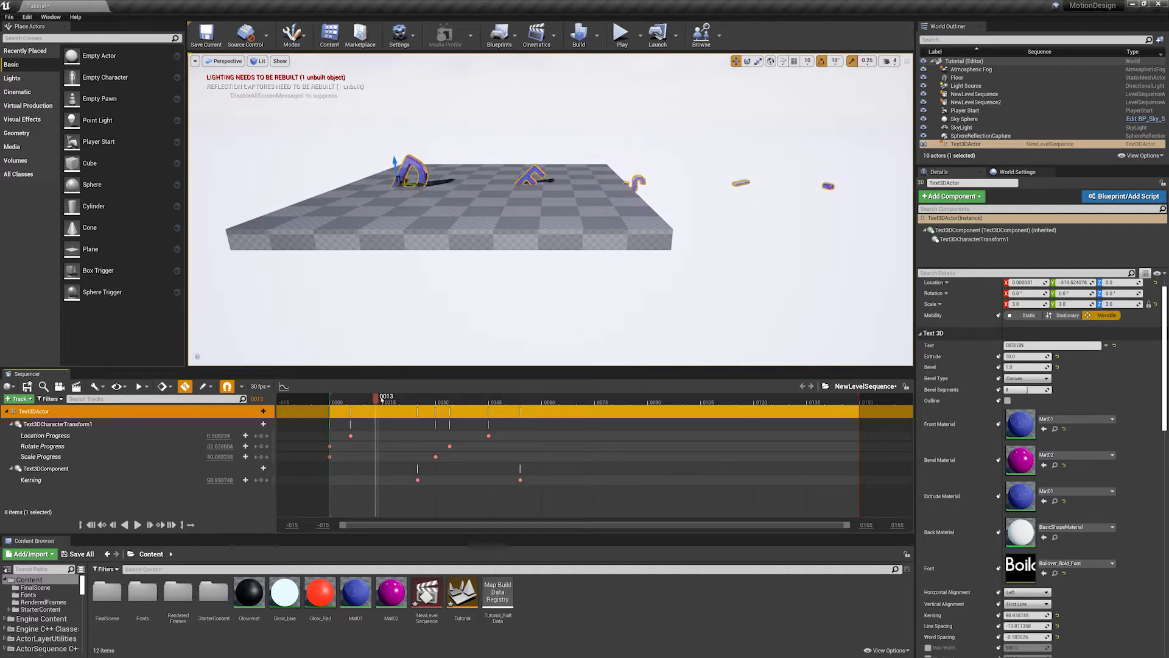
pyautogui.moveTo(382, 399); pyautogui.dragTo(553, 396)
pyautogui.keyDown('alt'); pyautogui.moveTo(491, 270); pyautogui.dragTo(527, 282); pyautogui.keyUp('alt')
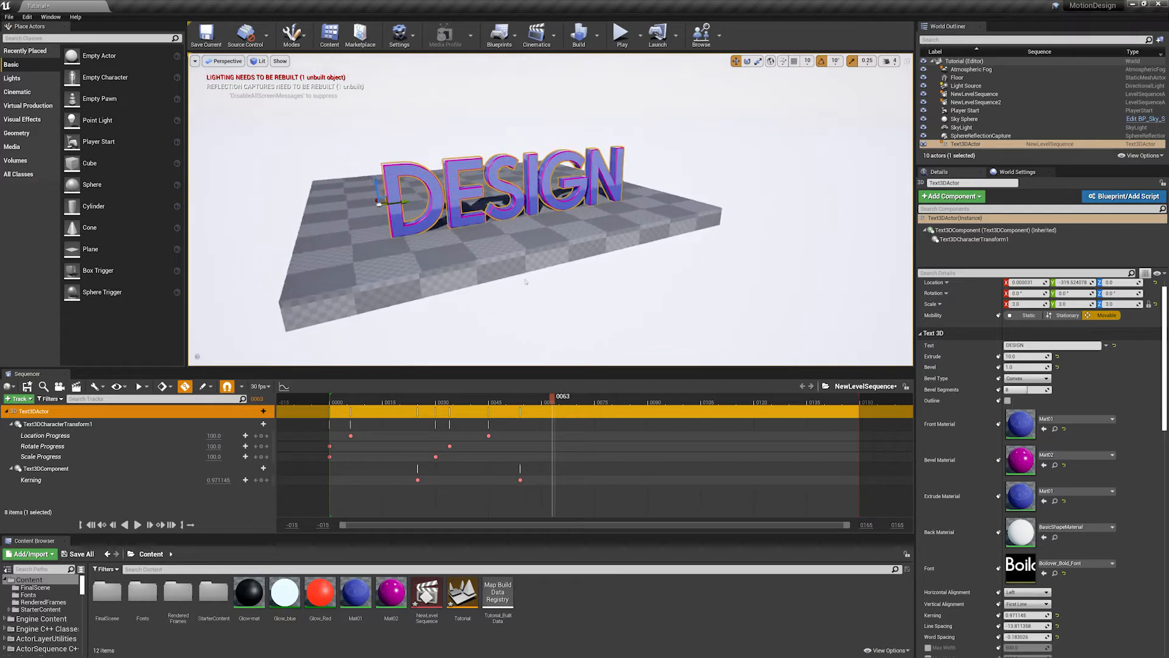
pyautogui.scroll(3, 526, 282)
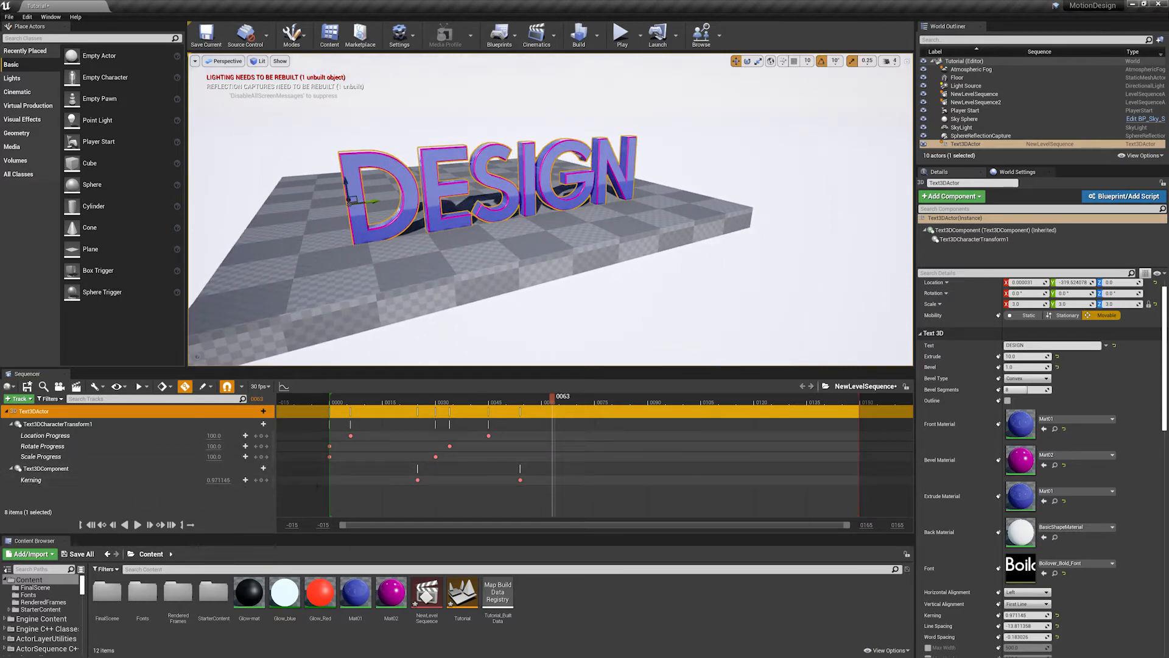
# - Add a Bevel Type track to Text3DComponent
pyautogui.click(258, 468)
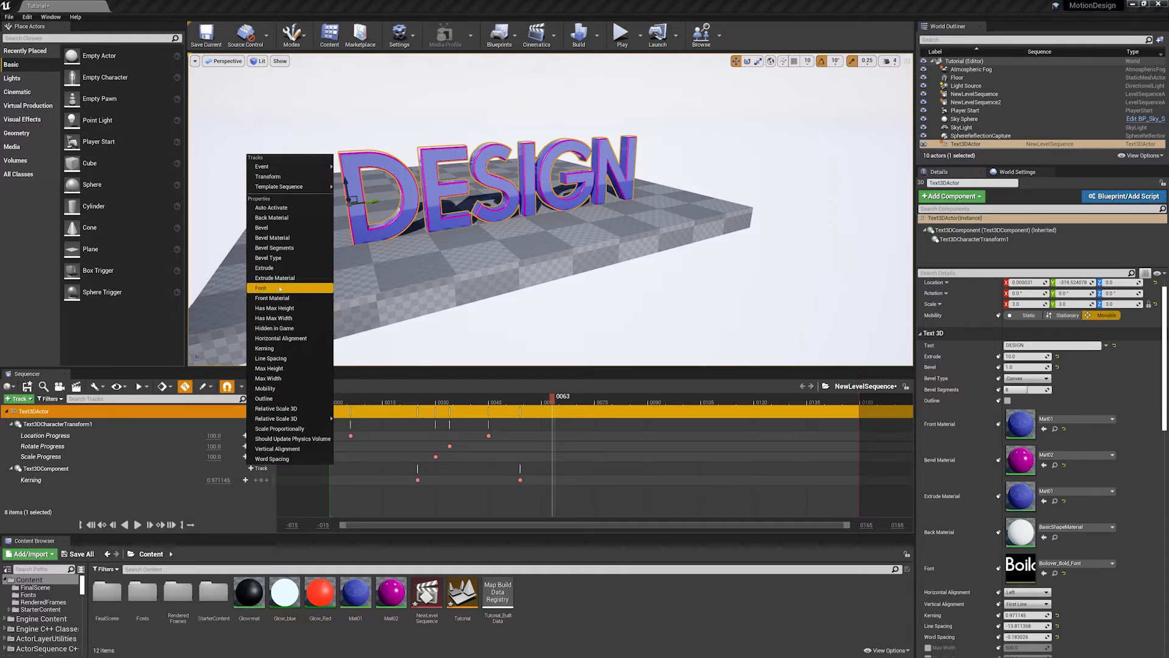
pyautogui.click(268, 258)
pyautogui.scroll(3, 243, 181)
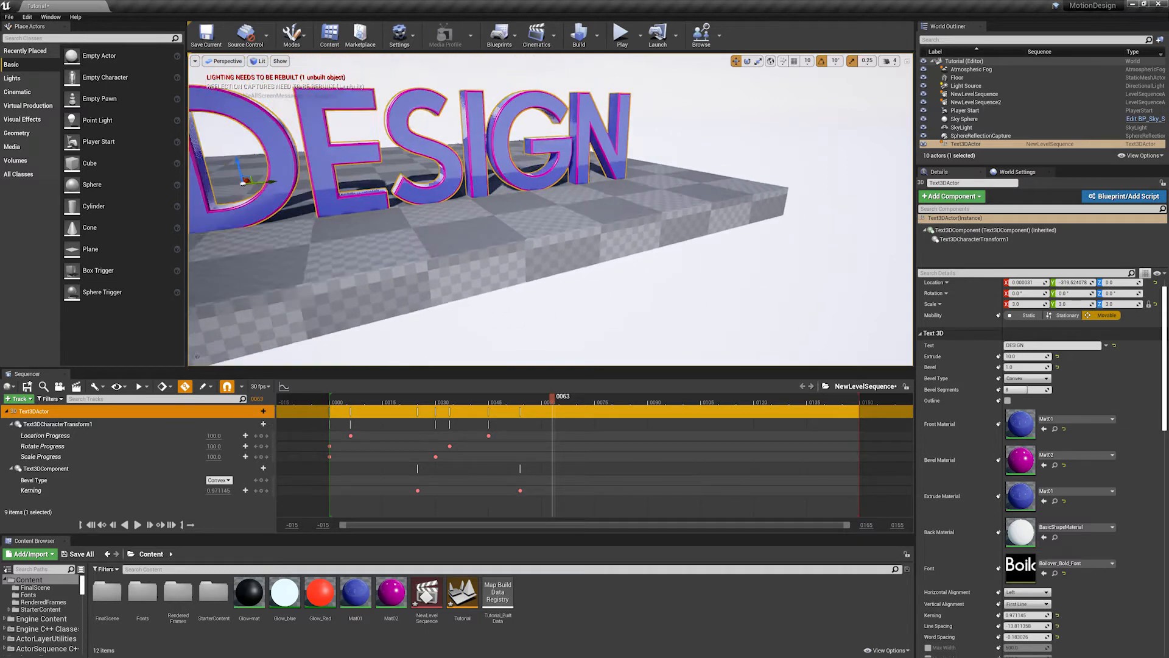
# - Keyframe Bevel Type as Convex on frame 56 and Engraved on frame 62
pyautogui.scroll(-3, 427, 208)
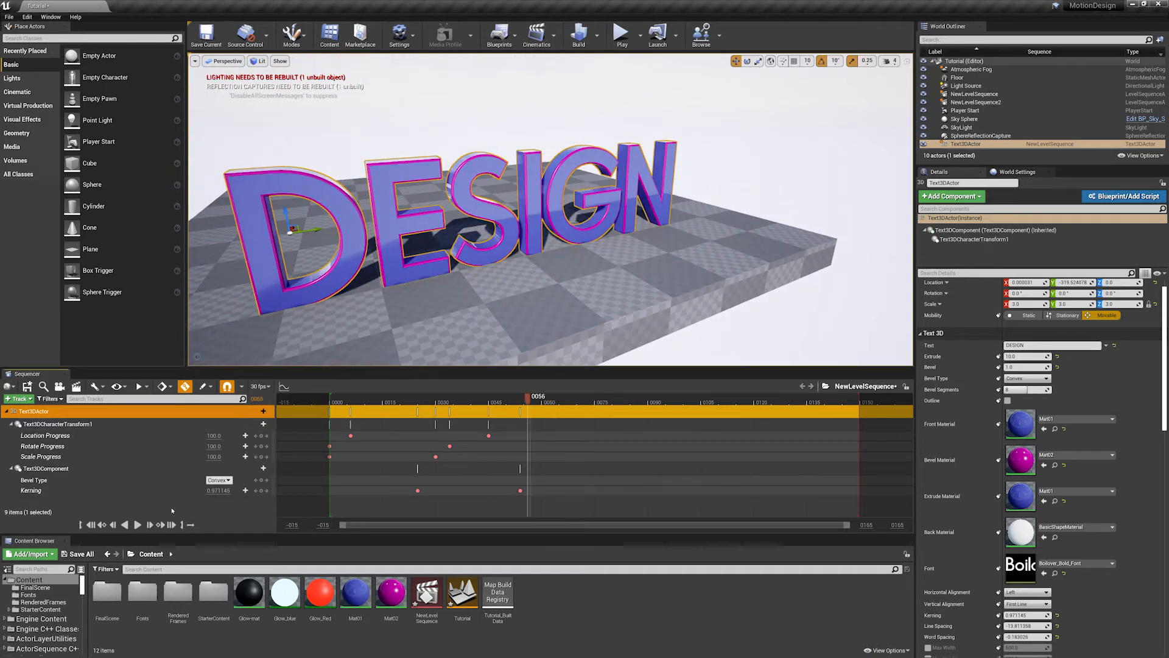
pyautogui.click(262, 480)
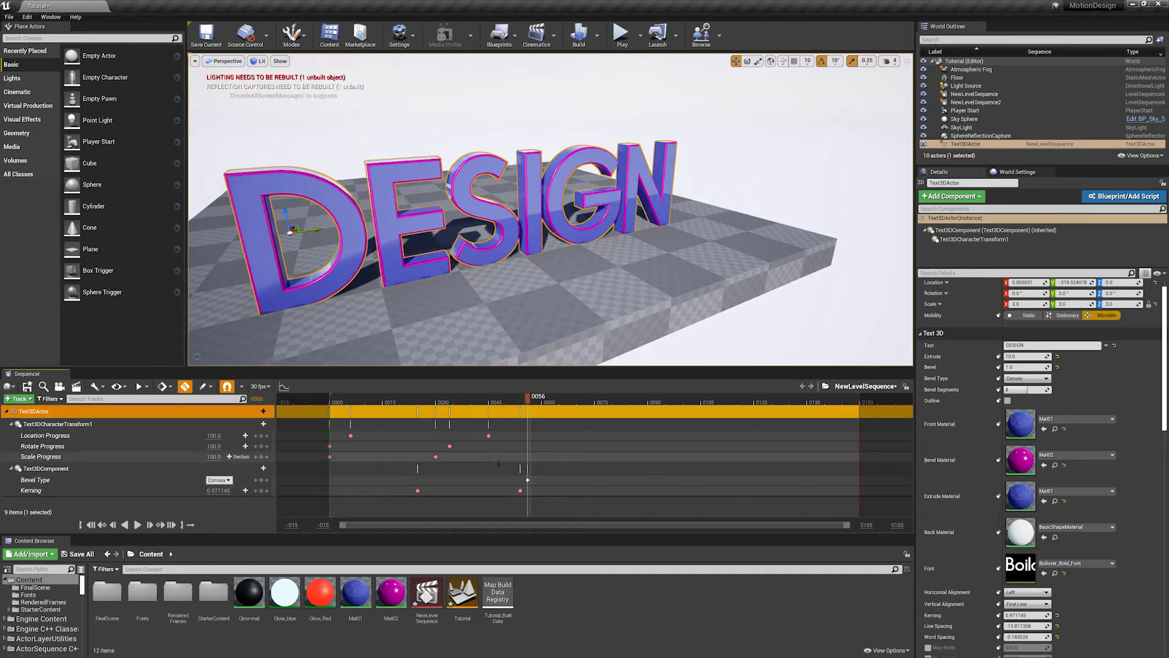
pyautogui.moveTo(546, 399); pyautogui.dragTo(550, 399)
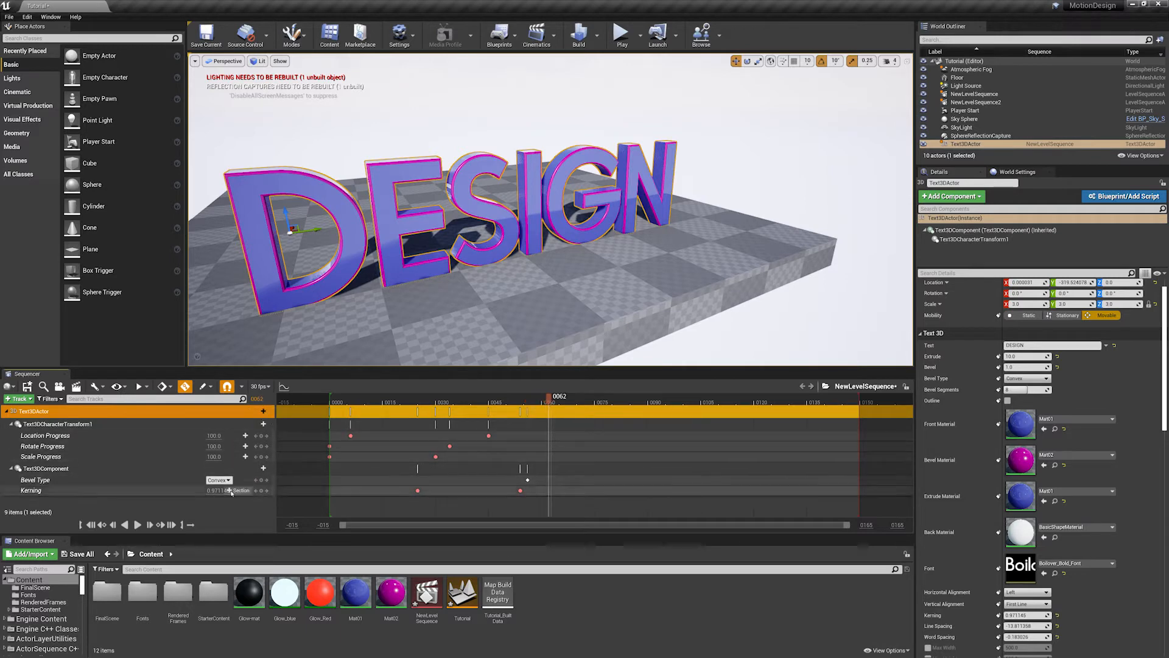
pyautogui.click(220, 480)
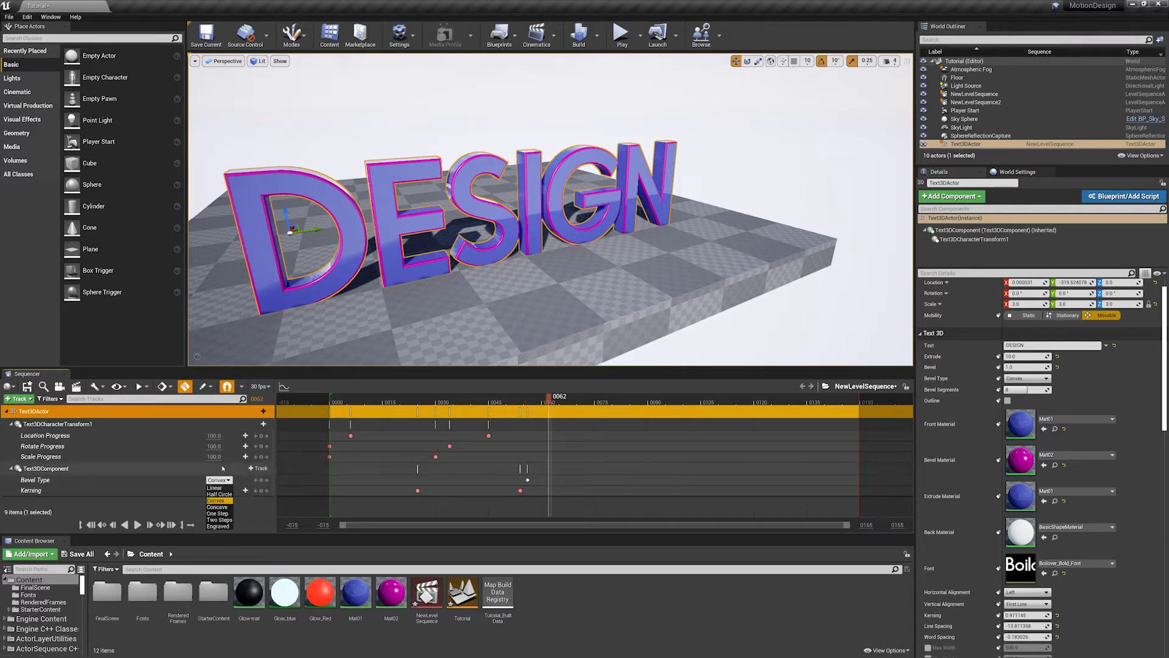
pyautogui.click(219, 526)
pyautogui.scroll(10, 530, 234)
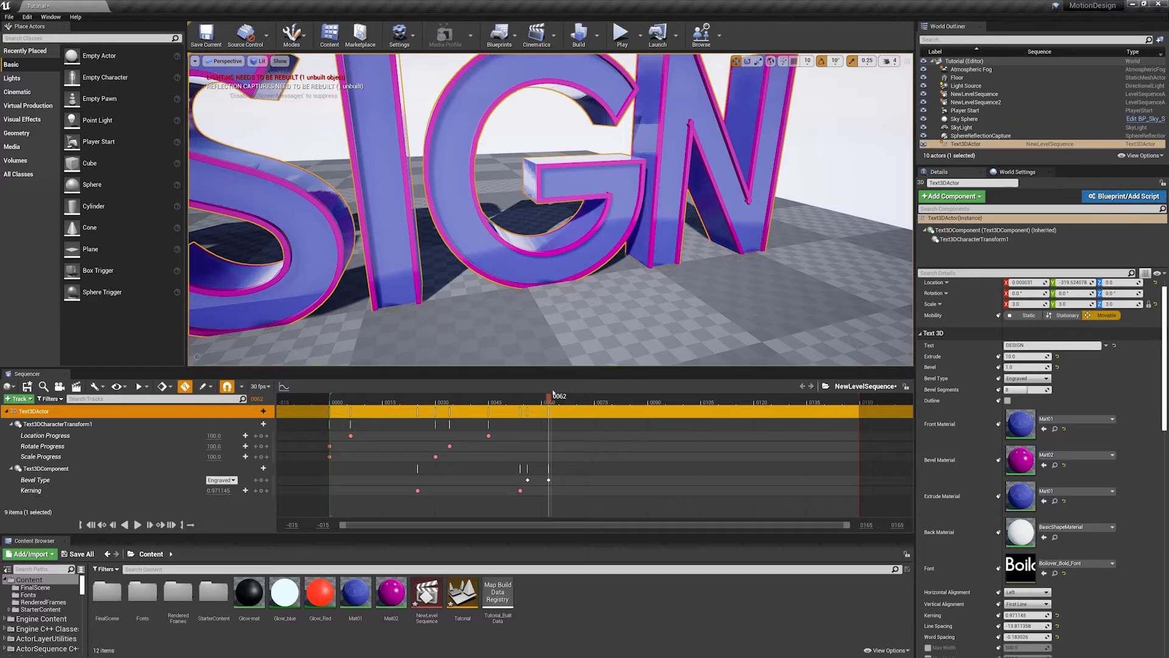
# - Try Two Steps for the Bevel Type key on frame 62, replace it with Linear, and inspect the bevel up close
pyautogui.moveTo(548, 402)
pyautogui.mouseDown()
pyautogui.moveTo(396, 402)
pyautogui.moveTo(558, 421)
pyautogui.mouseUp()
pyautogui.click(221, 481)
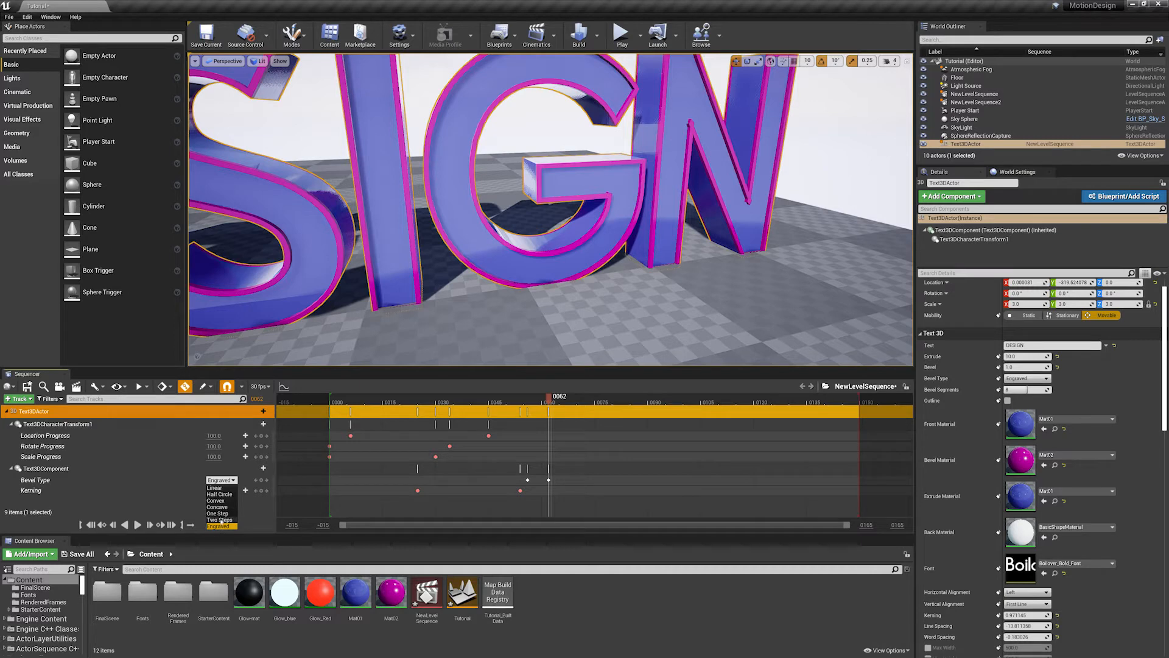
pyautogui.click(220, 519)
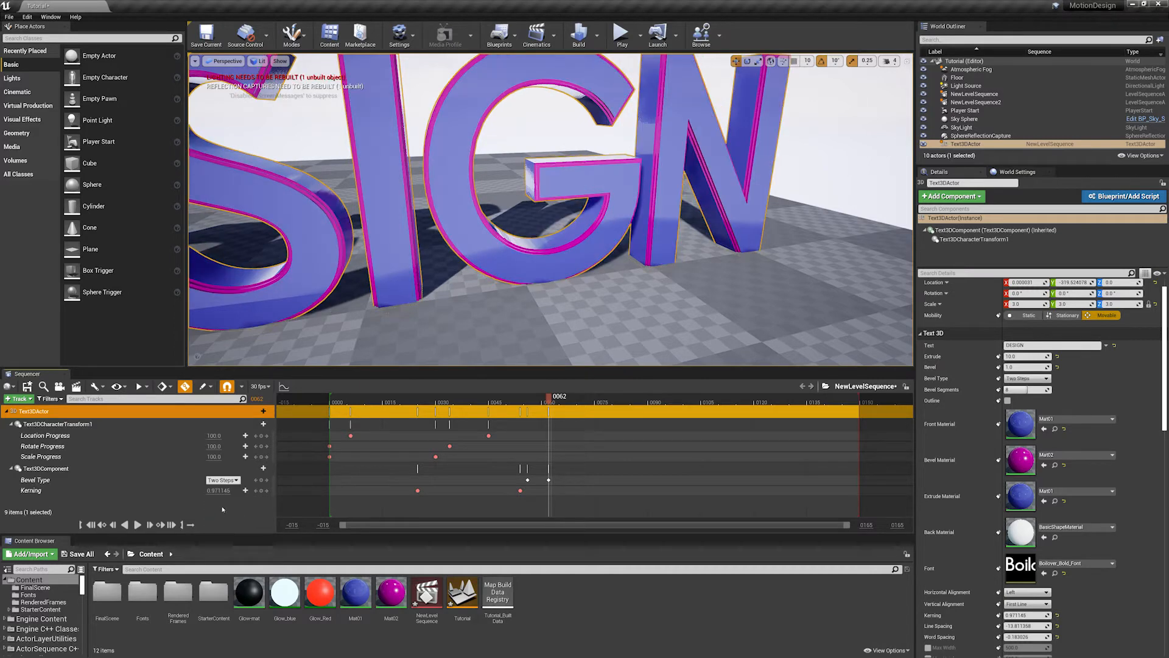
pyautogui.click(221, 480)
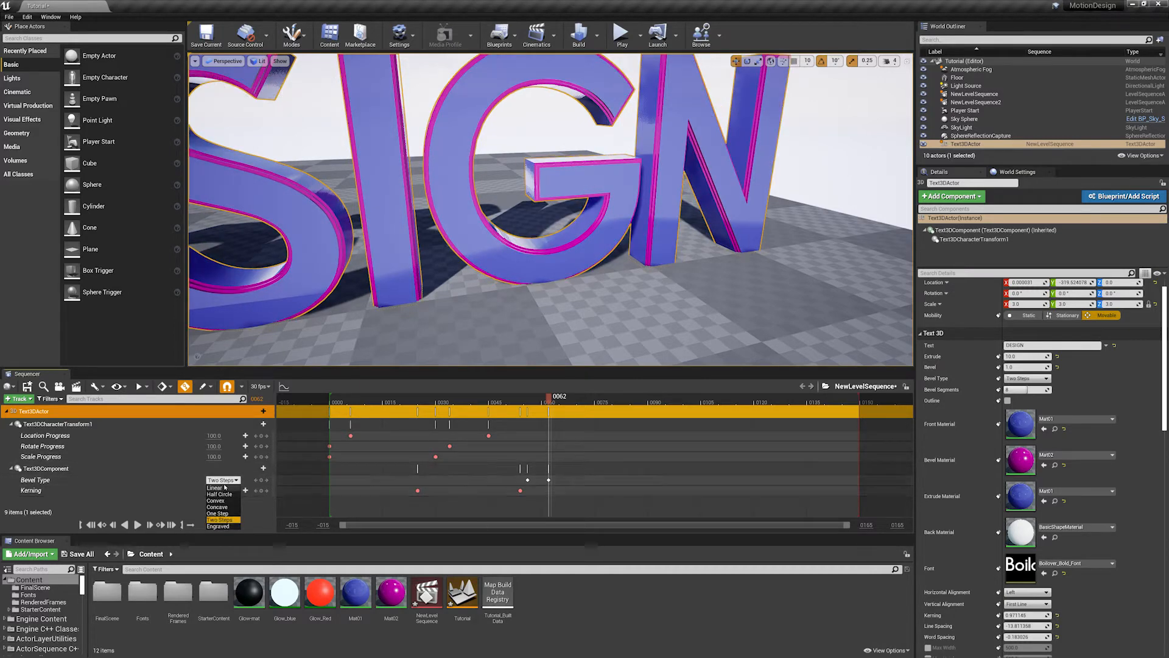
pyautogui.click(224, 487)
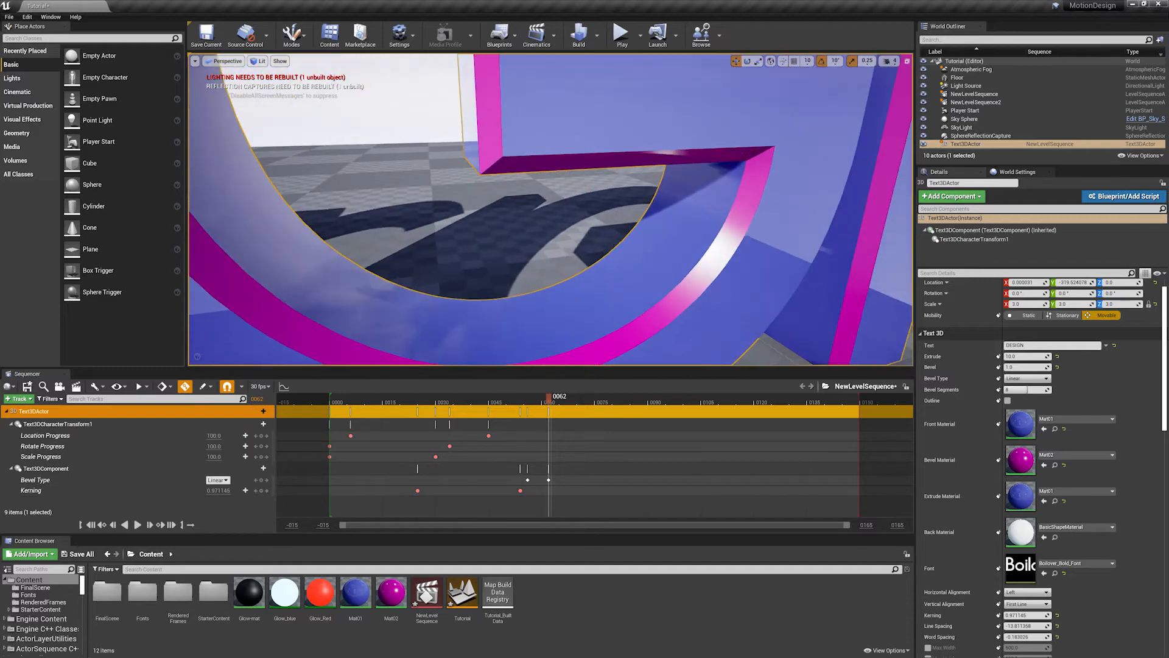
pyautogui.moveTo(550, 209); pyautogui.dragTo(616, 209, button='right')
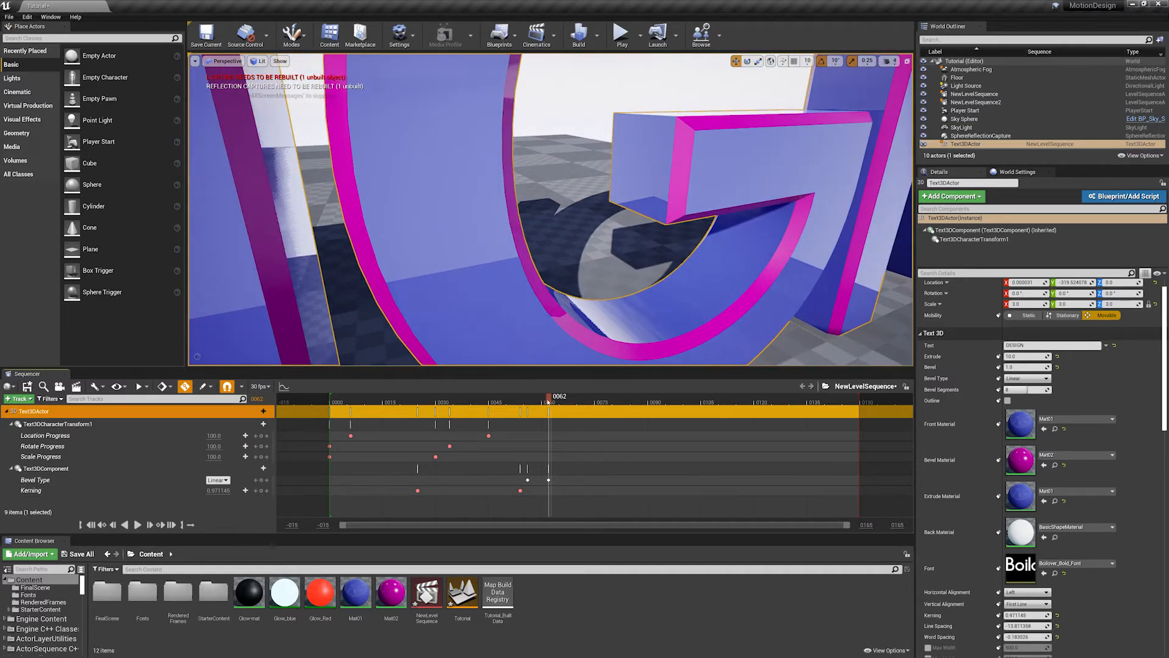
pyautogui.moveTo(548, 402)
pyautogui.mouseDown()
pyautogui.moveTo(515, 402)
pyautogui.moveTo(553, 403)
pyautogui.mouseUp()
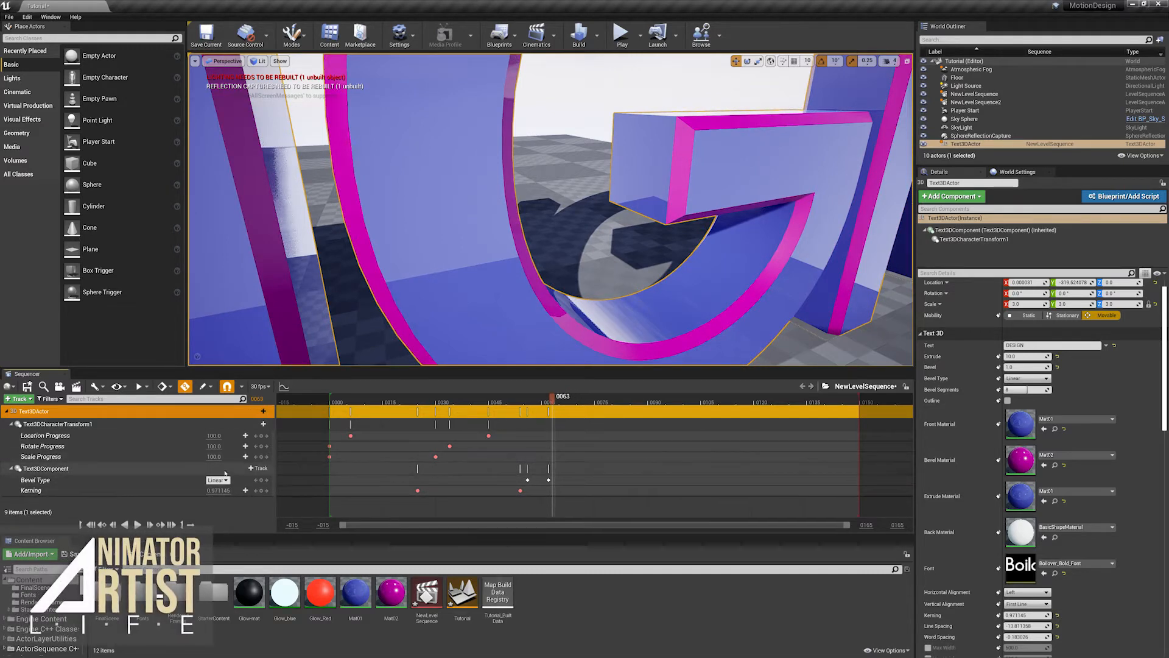
# - Add an Extrude track to Text3DComponent and frame the whole title in the view
pyautogui.click(263, 468)
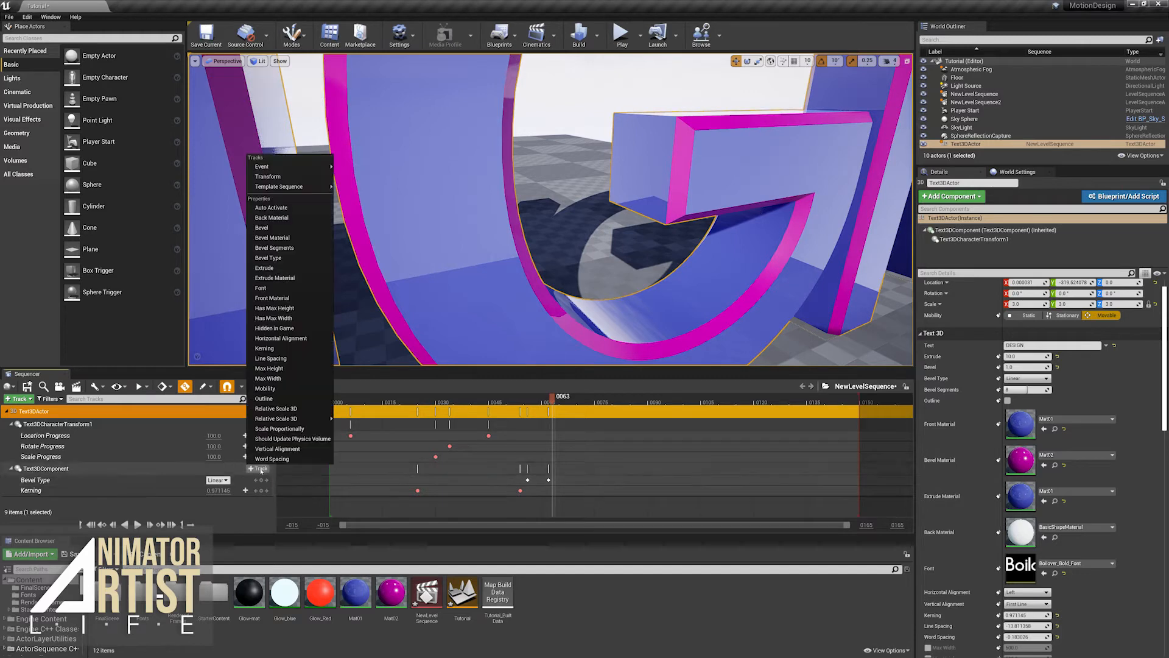
pyautogui.click(277, 268)
pyautogui.press('f')
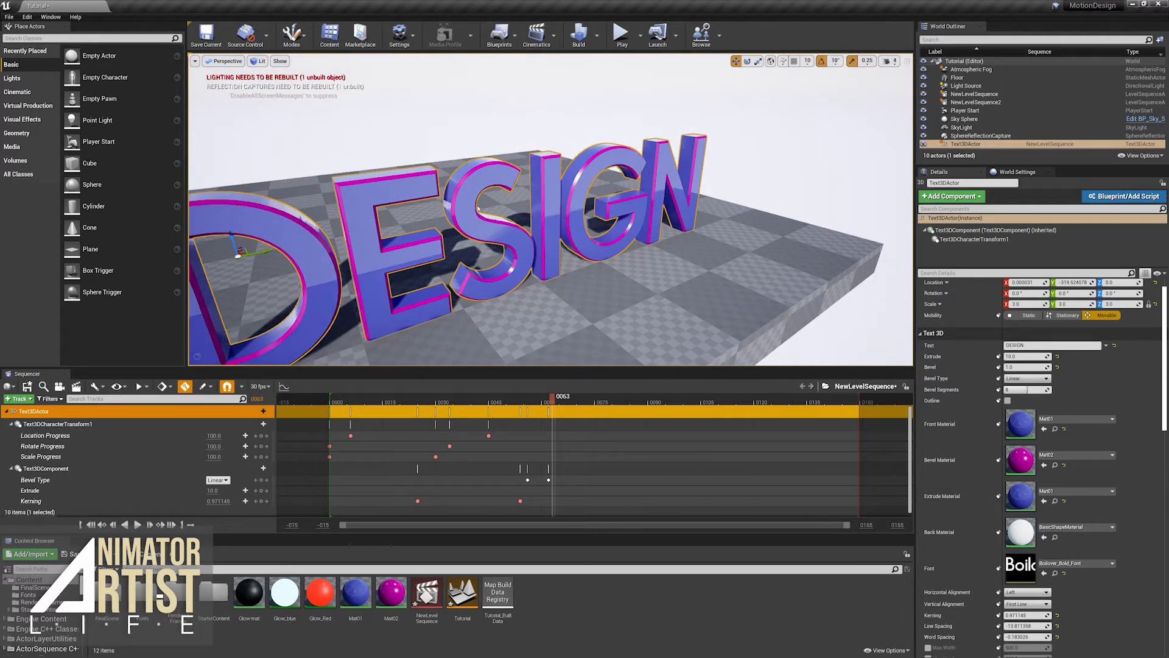
pyautogui.moveTo(478, 208); pyautogui.dragTo(452, 164, button='middle')
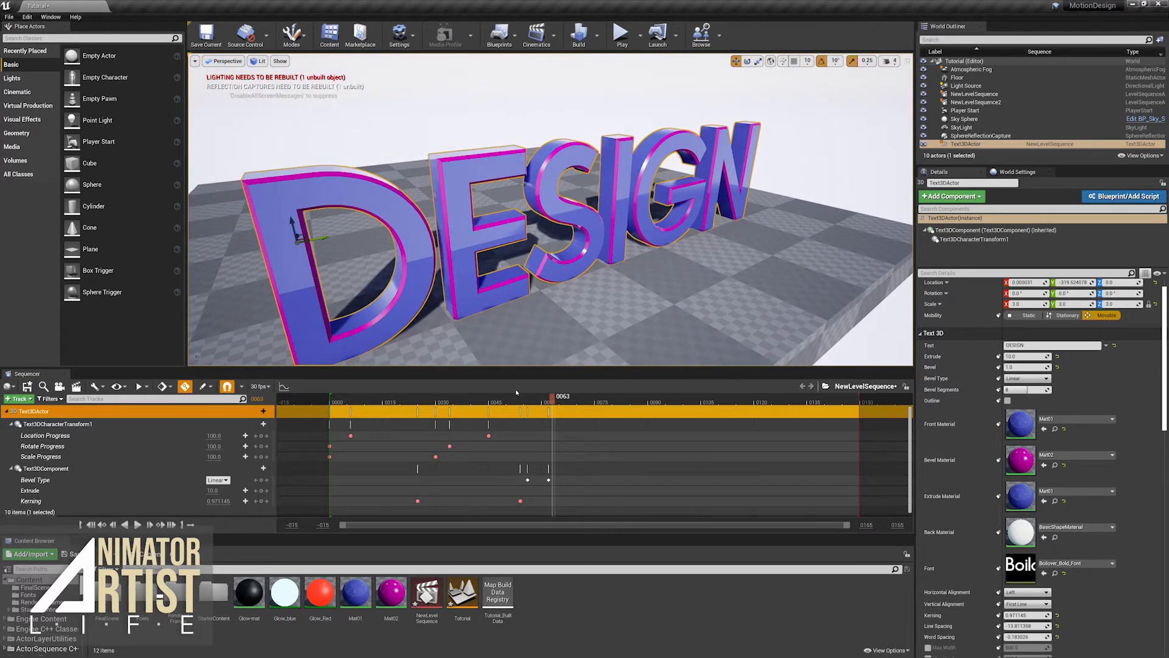
# - Keyframe Extrude at about 4720 on frame 27 and 10 on frame 57
pyautogui.moveTo(347, 399); pyautogui.dragTo(425, 399)
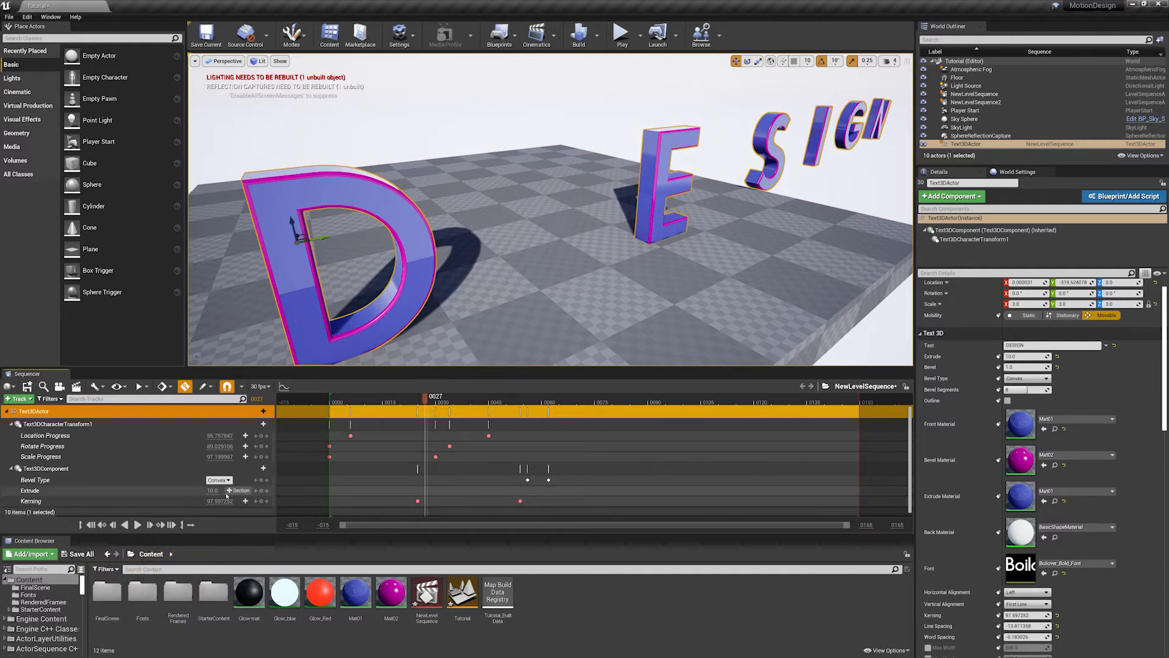
pyautogui.moveTo(213, 491); pyautogui.dragTo(286, 490)
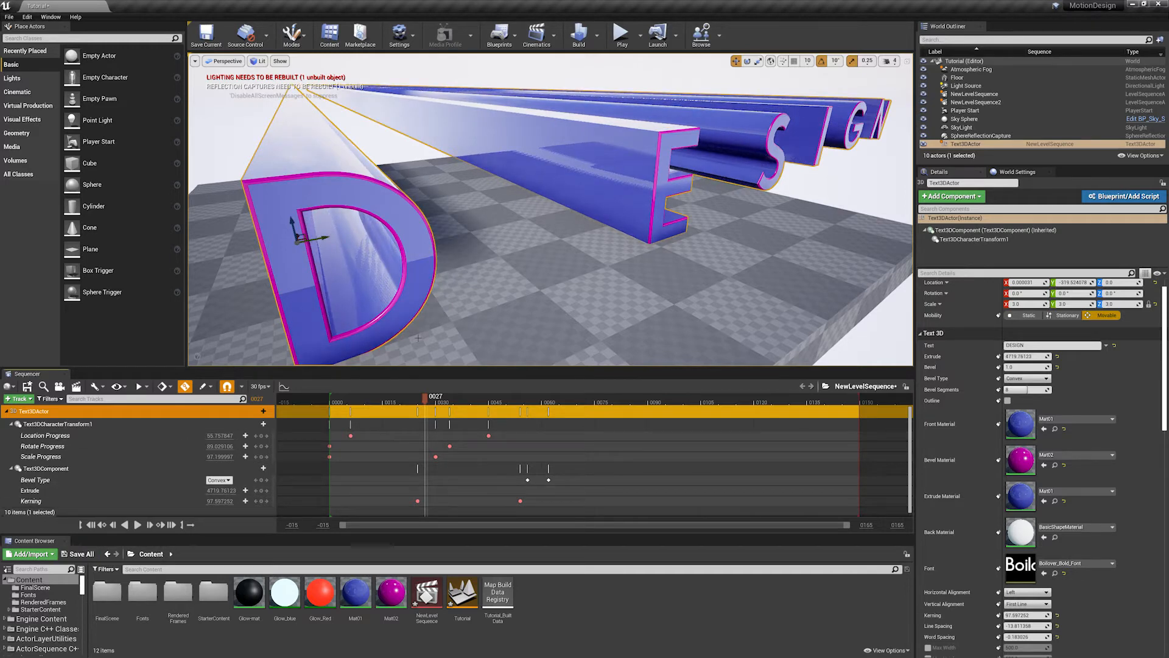
pyautogui.click(261, 491)
pyautogui.moveTo(426, 401); pyautogui.dragTo(524, 406)
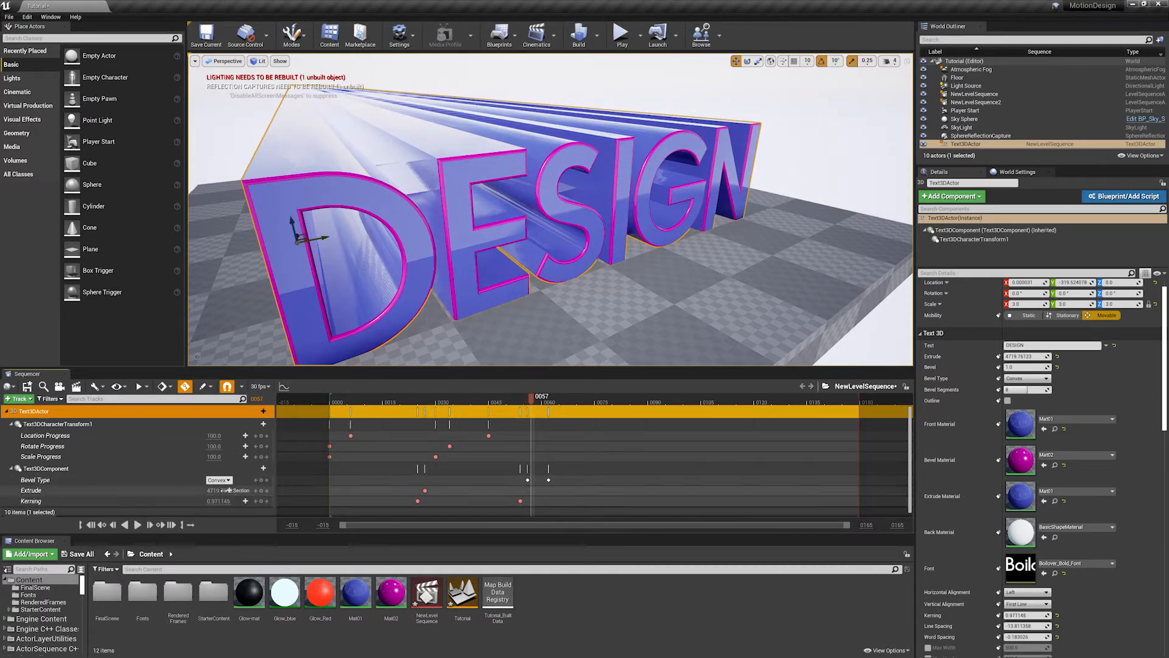
pyautogui.write('10')
pyautogui.press('Return')
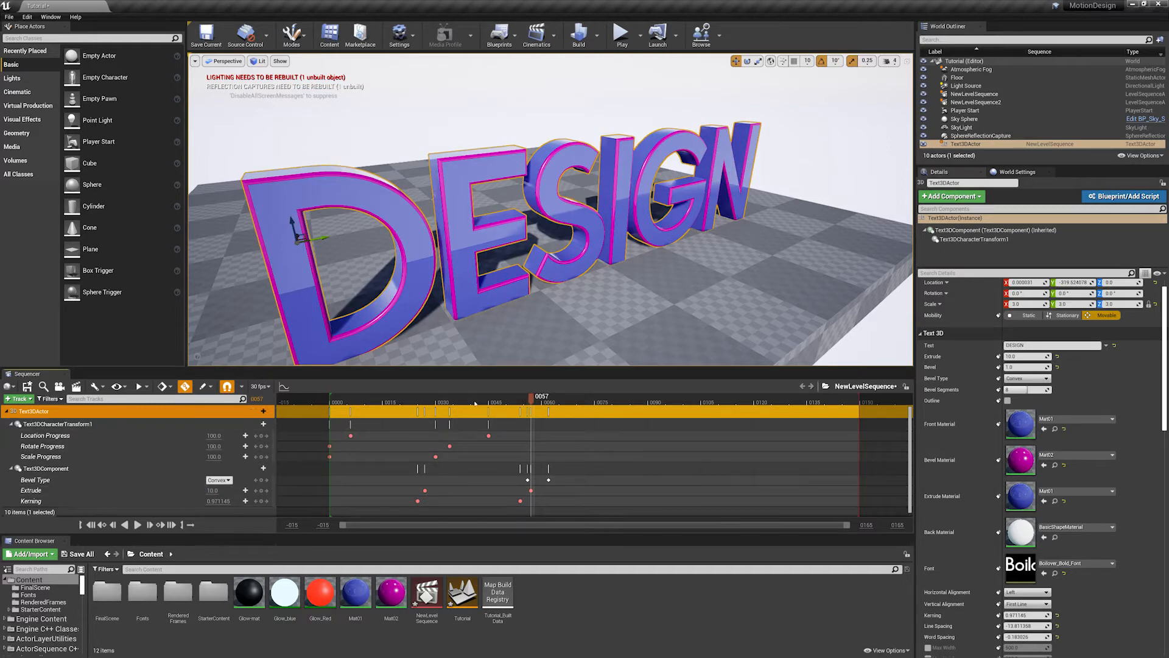
# - Preview the Extrude animation by scrubbing and playing the sequence from a wider side view
pyautogui.moveTo(475, 403); pyautogui.dragTo(523, 401)
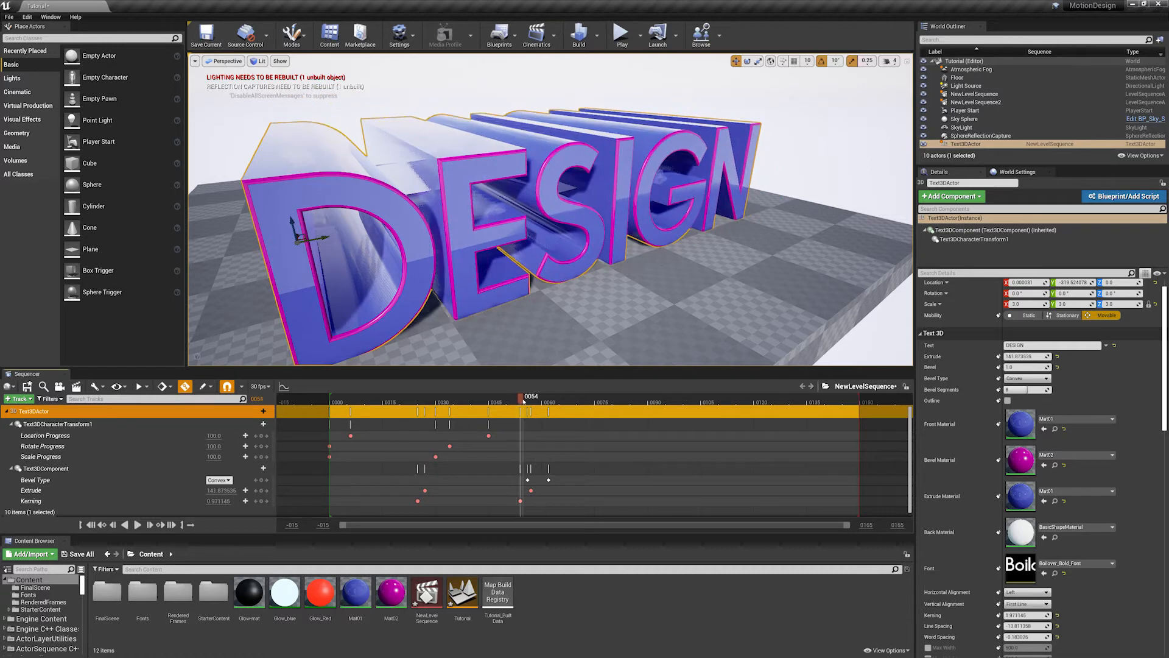
pyautogui.scroll(-4, 546, 322)
pyautogui.keyDown('alt'); pyautogui.moveTo(547, 323); pyautogui.dragTo(642, 323); pyautogui.keyUp('alt')
pyautogui.scroll(-3, 547, 322)
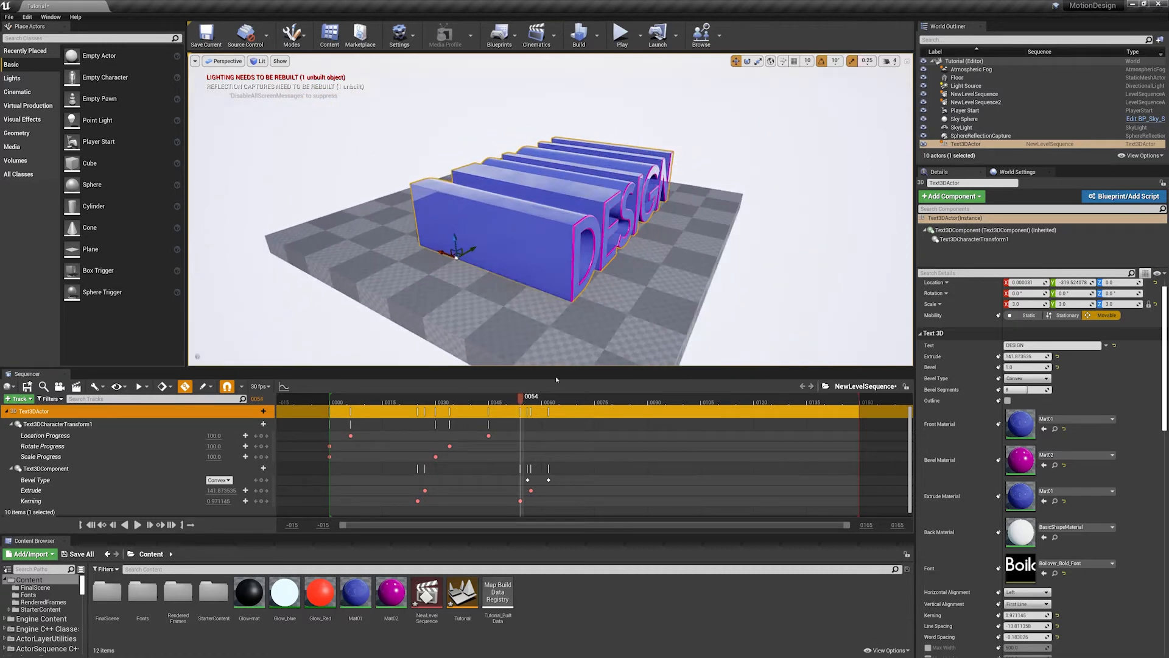
pyautogui.moveTo(516, 399); pyautogui.dragTo(345, 402)
pyautogui.press('space')
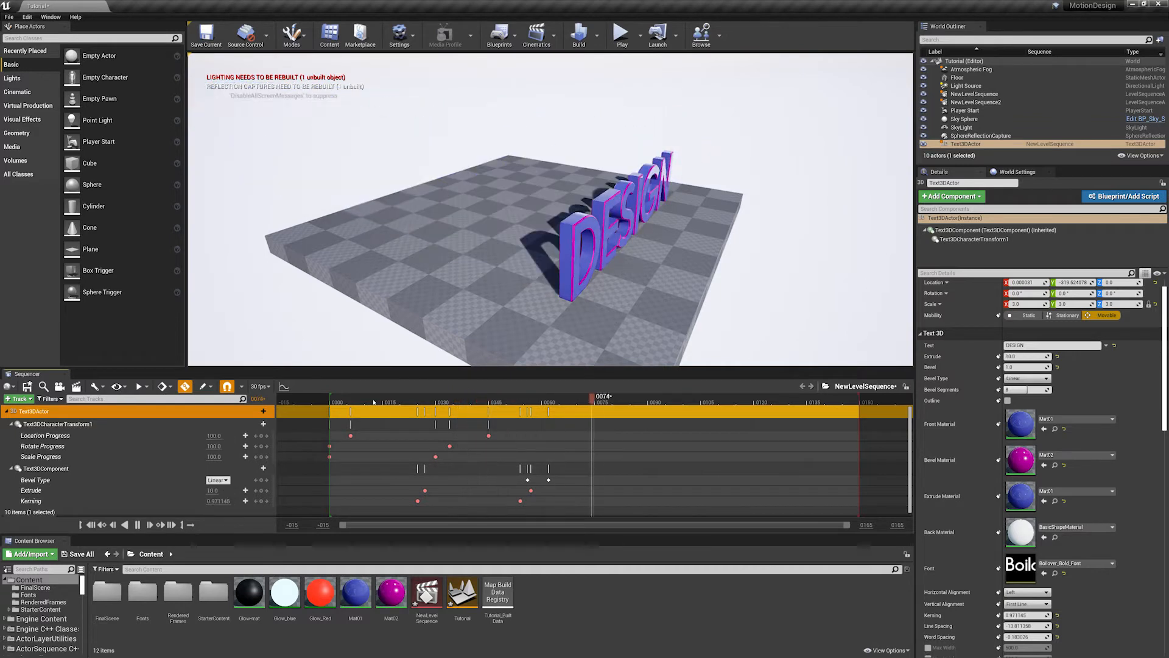
pyautogui.press('space')
# - Set the Extrude key on frame 27 to 200, then raise it to 500
pyautogui.moveTo(503, 400); pyautogui.dragTo(426, 404)
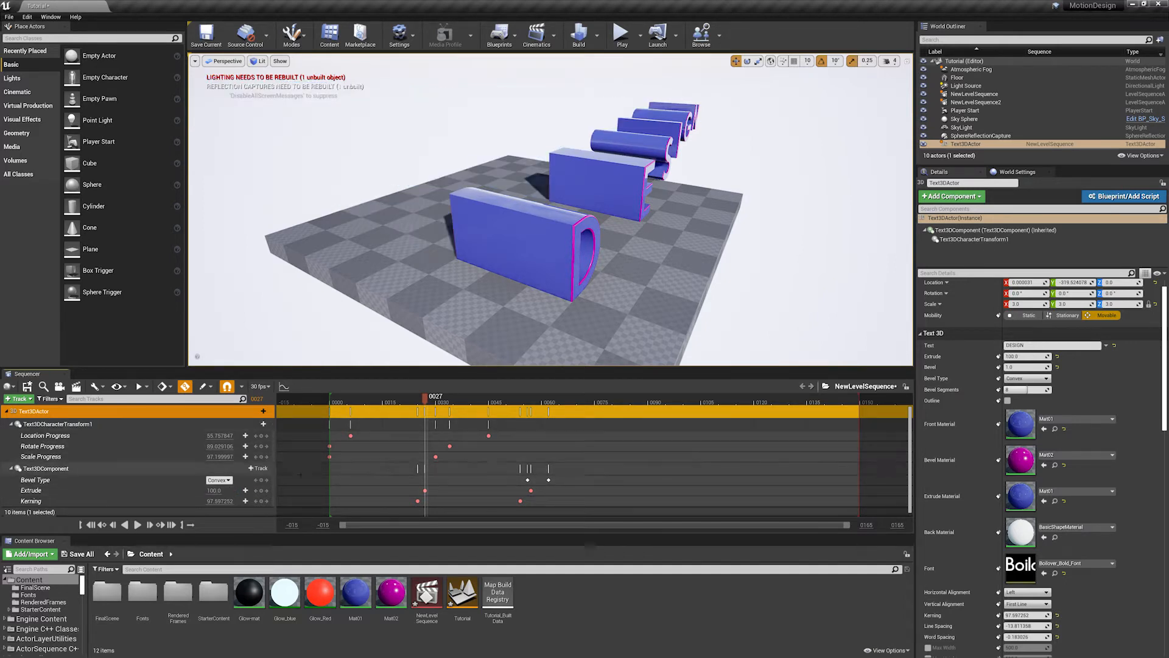
pyautogui.click(219, 491)
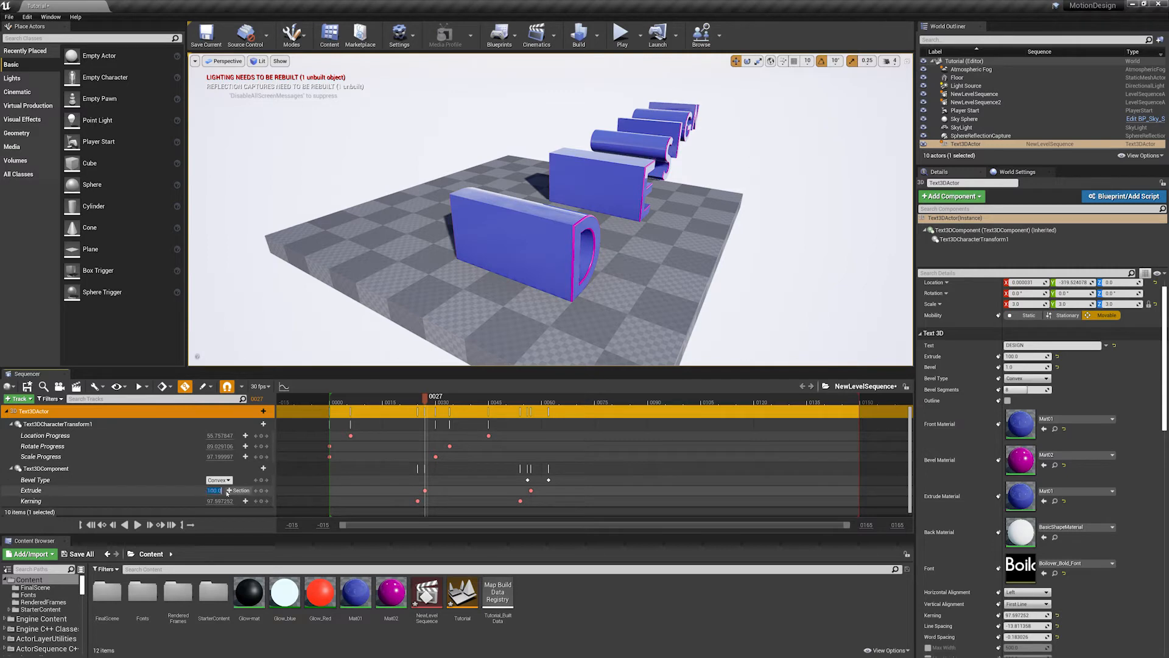
pyautogui.write('200')
pyautogui.press('Return')
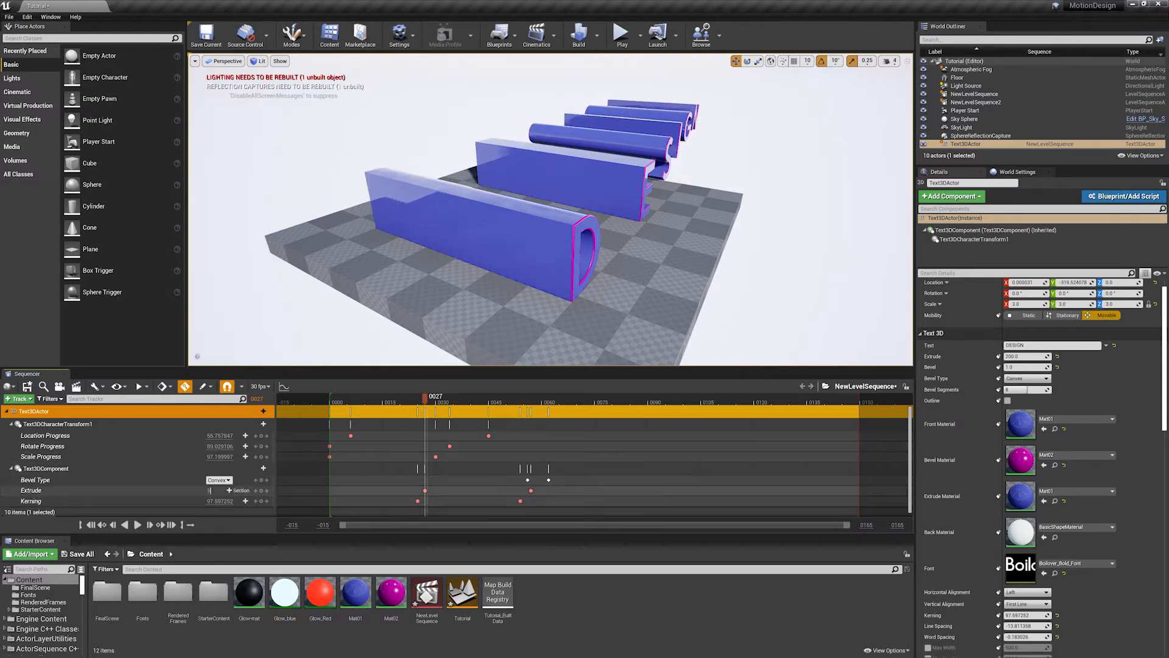
pyautogui.press('Return')
pyautogui.keyDown('alt'); pyautogui.moveTo(524, 213); pyautogui.dragTo(470, 254); pyautogui.keyUp('alt')
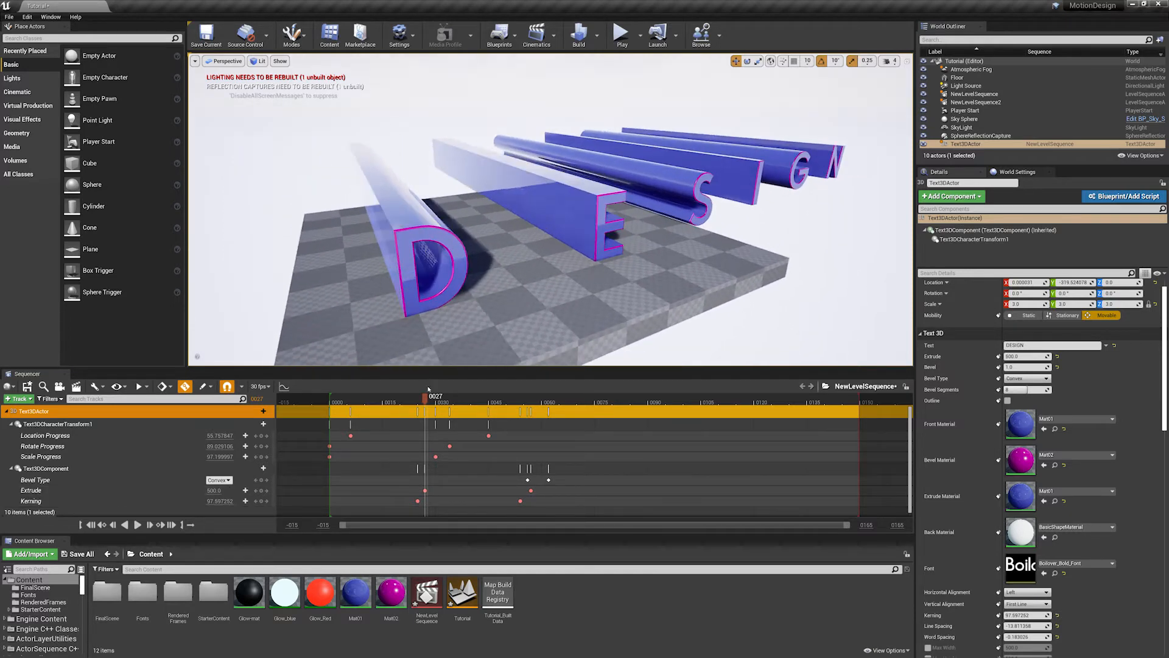
# - Play the revised Extrude animation from frame 14, then inspect the extruded letters on frame 46
pyautogui.moveTo(428, 393); pyautogui.dragTo(382, 402)
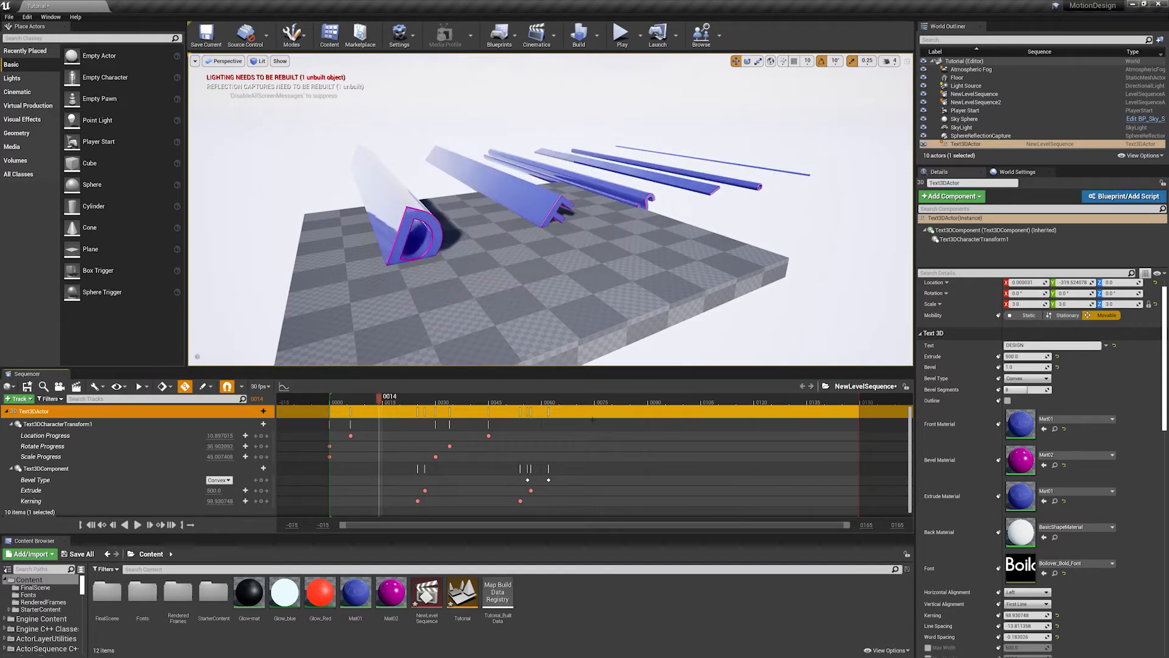
pyautogui.press('space')
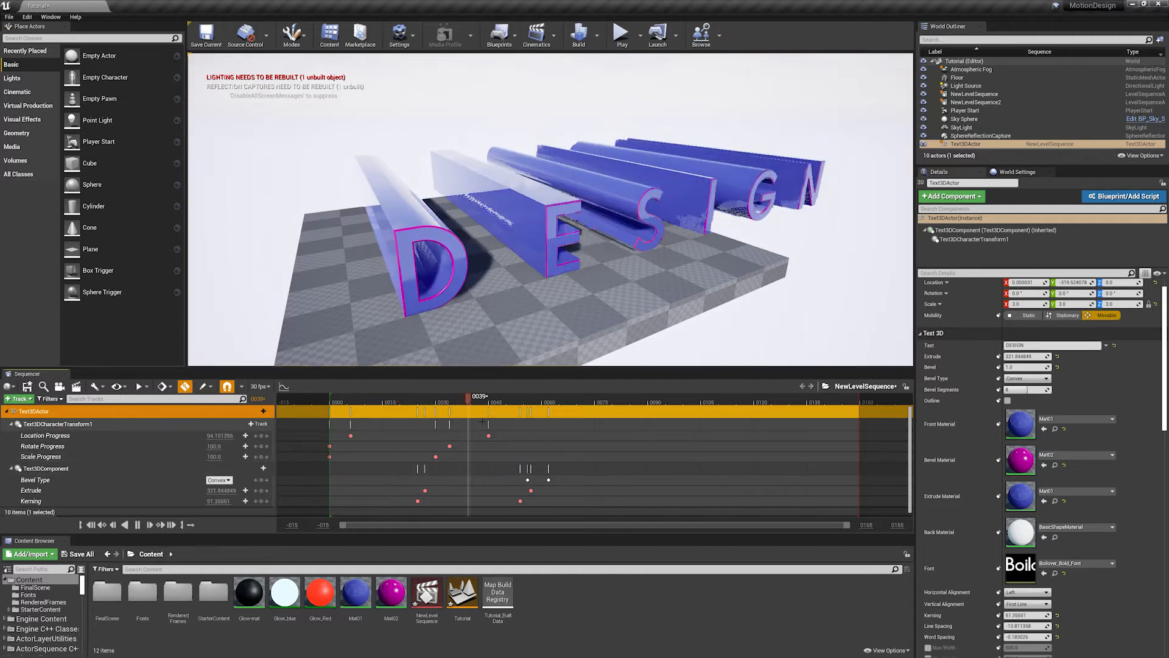
pyautogui.press('space')
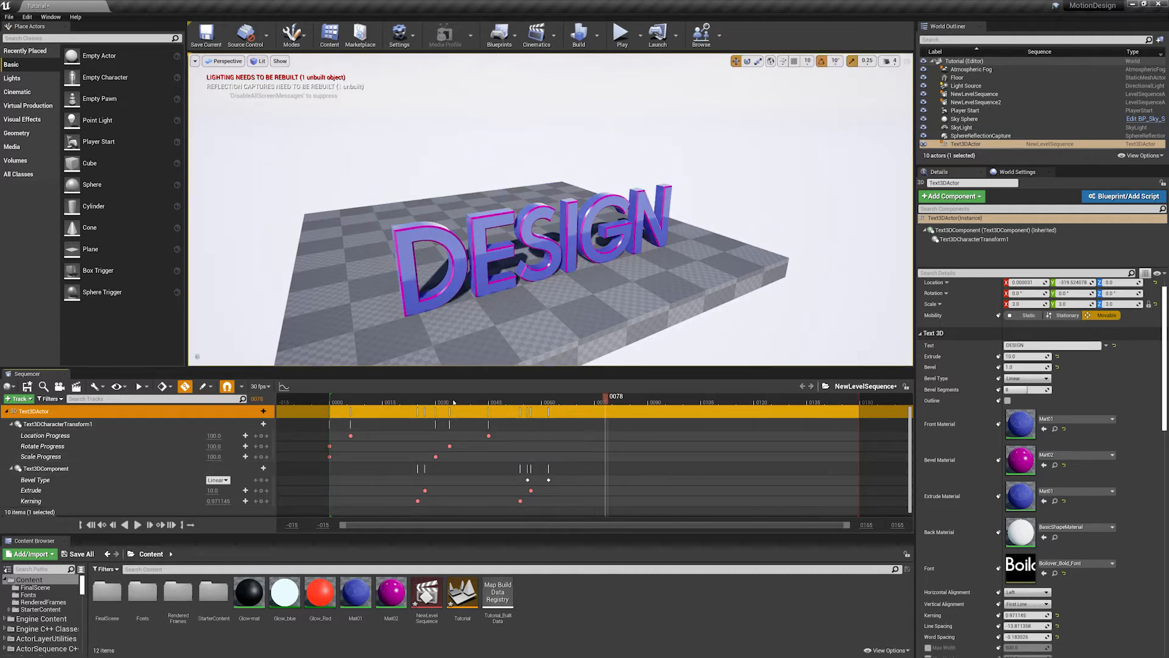
pyautogui.moveTo(454, 402); pyautogui.dragTo(492, 402)
pyautogui.keyDown('alt'); pyautogui.moveTo(514, 314); pyautogui.dragTo(528, 314); pyautogui.keyUp('alt')
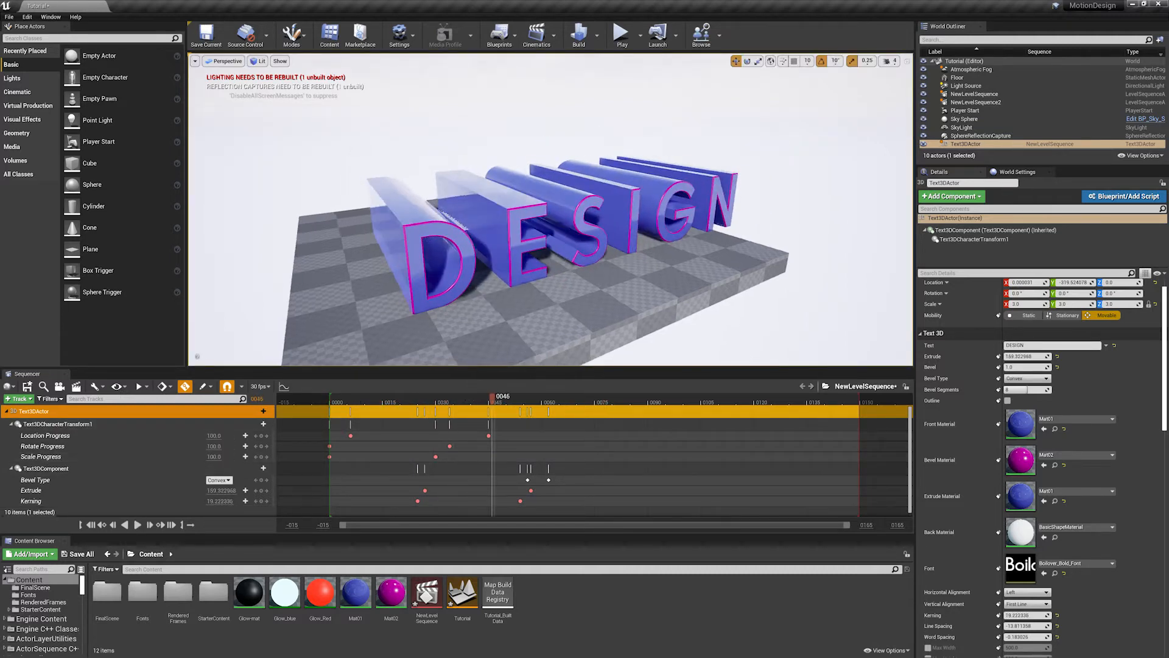
pyautogui.keyDown('alt'); pyautogui.moveTo(357, 295); pyautogui.dragTo(390, 295); pyautogui.keyUp('alt')
pyautogui.scroll(1, 357, 295)
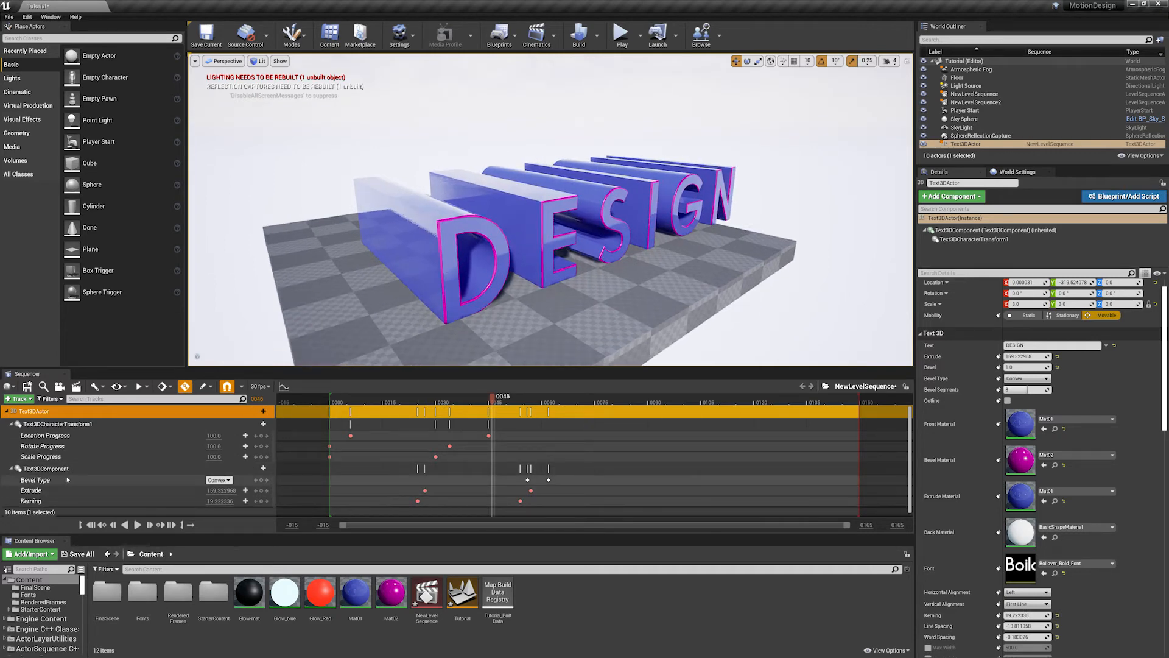
# - Add an Extrude Material track to Text3DComponent and keyframe Mat01 on frame 46
pyautogui.click(262, 467)
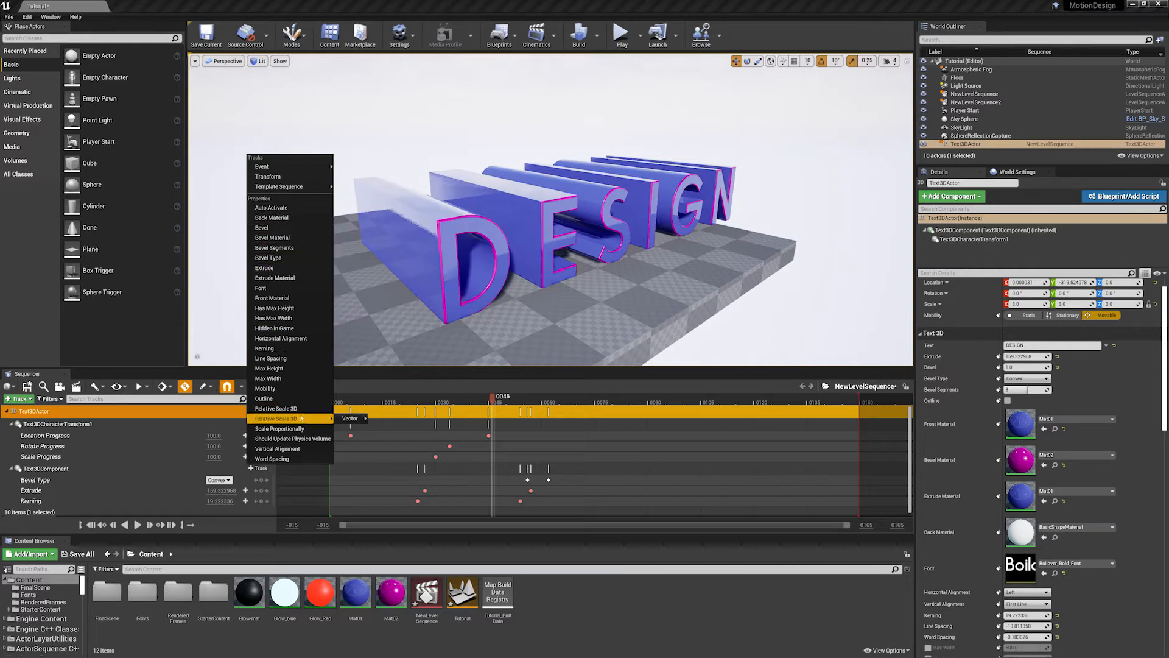
pyautogui.click(274, 277)
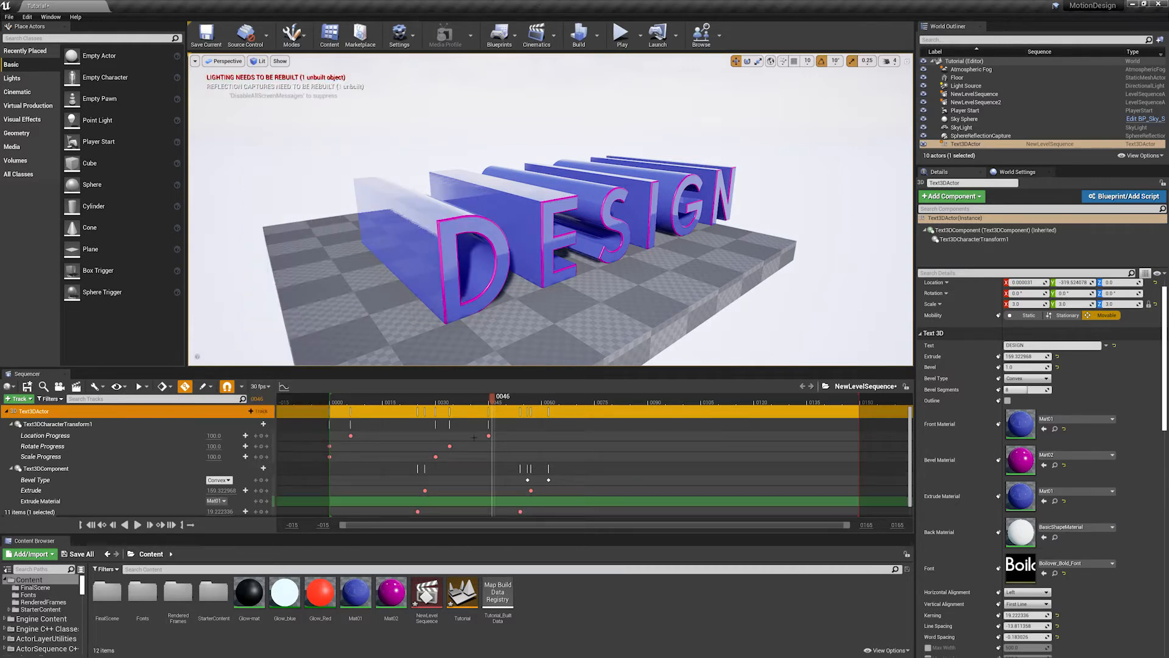
pyautogui.click(261, 500)
# - Keyframe Extrude Material as Mat02 on frame 52, then return to frame 46 to check the material change
pyautogui.moveTo(503, 397); pyautogui.dragTo(514, 397)
pyautogui.click(223, 500)
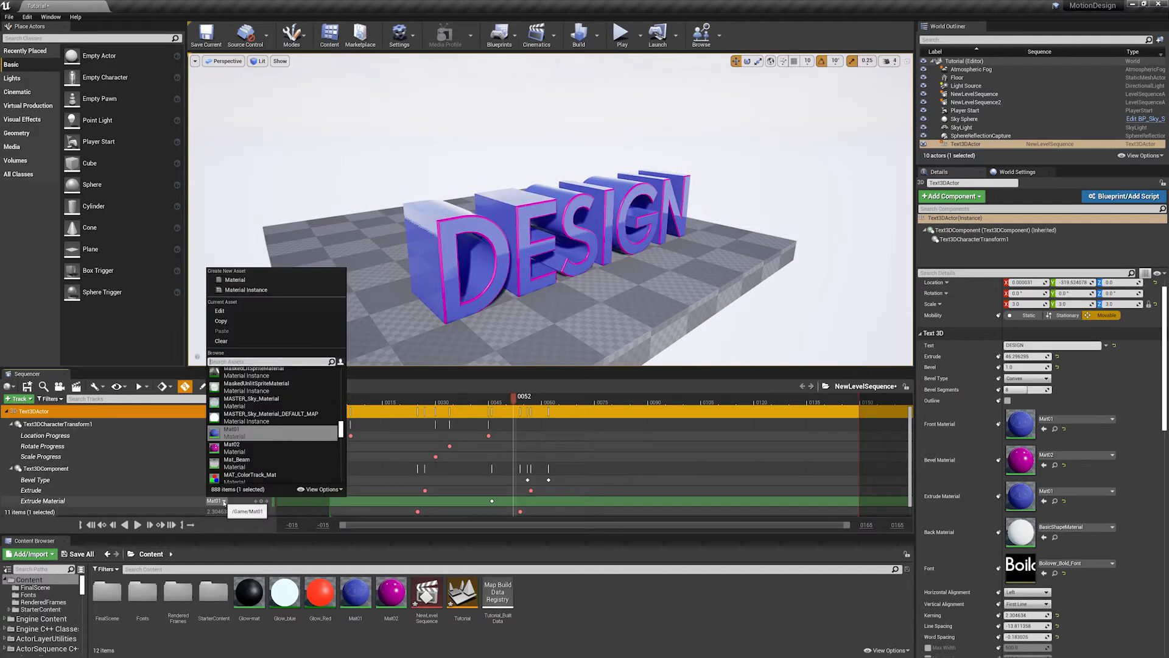
pyautogui.click(233, 447)
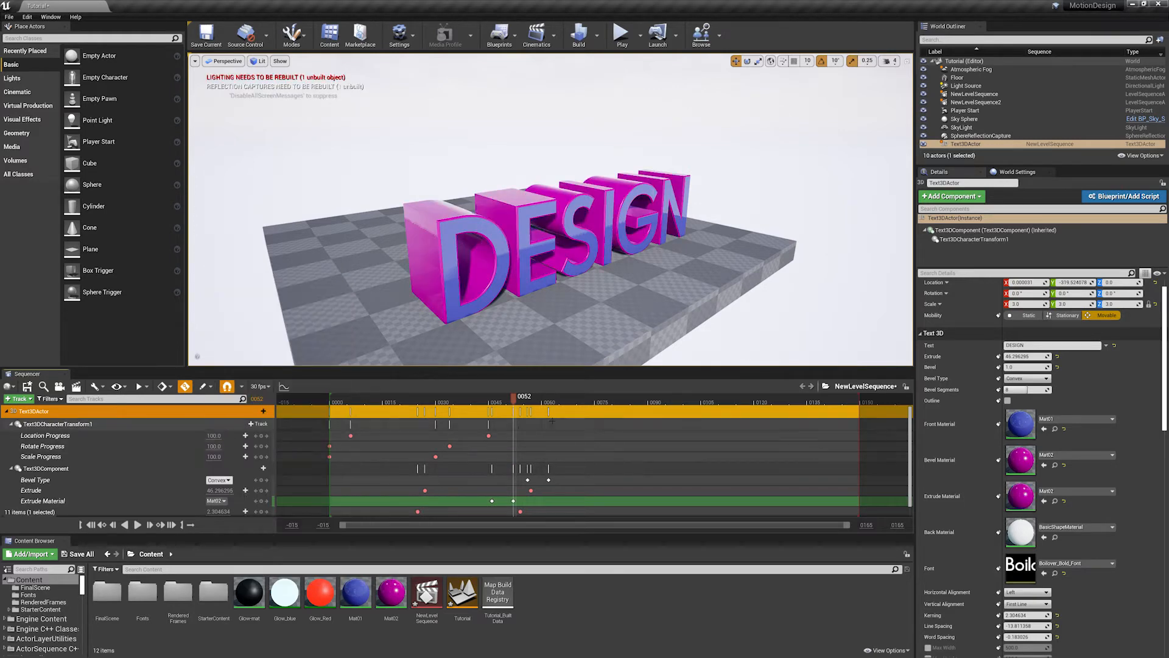
pyautogui.moveTo(513, 402); pyautogui.dragTo(495, 426)
pyautogui.keyDown('alt'); pyautogui.moveTo(570, 220); pyautogui.dragTo(538, 319); pyautogui.keyUp('alt')
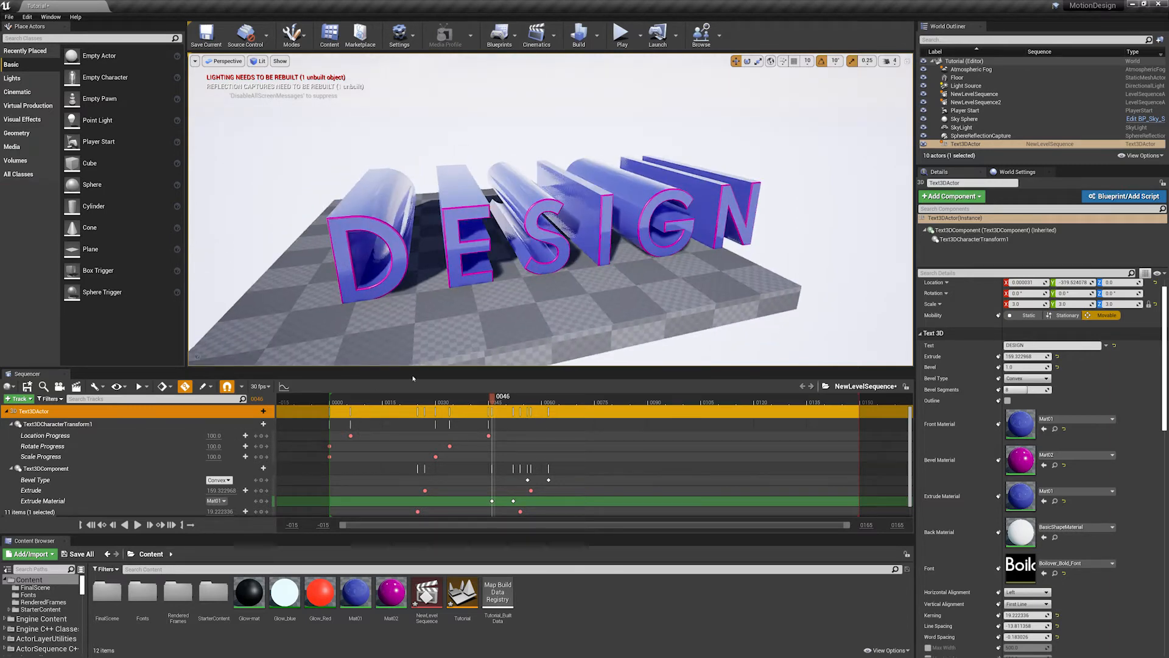
# - Enlarge the Sequencer area and scrub through the timeline to review the complete DESIGN text animation
pyautogui.moveTo(518, 536); pyautogui.dragTo(518, 574)
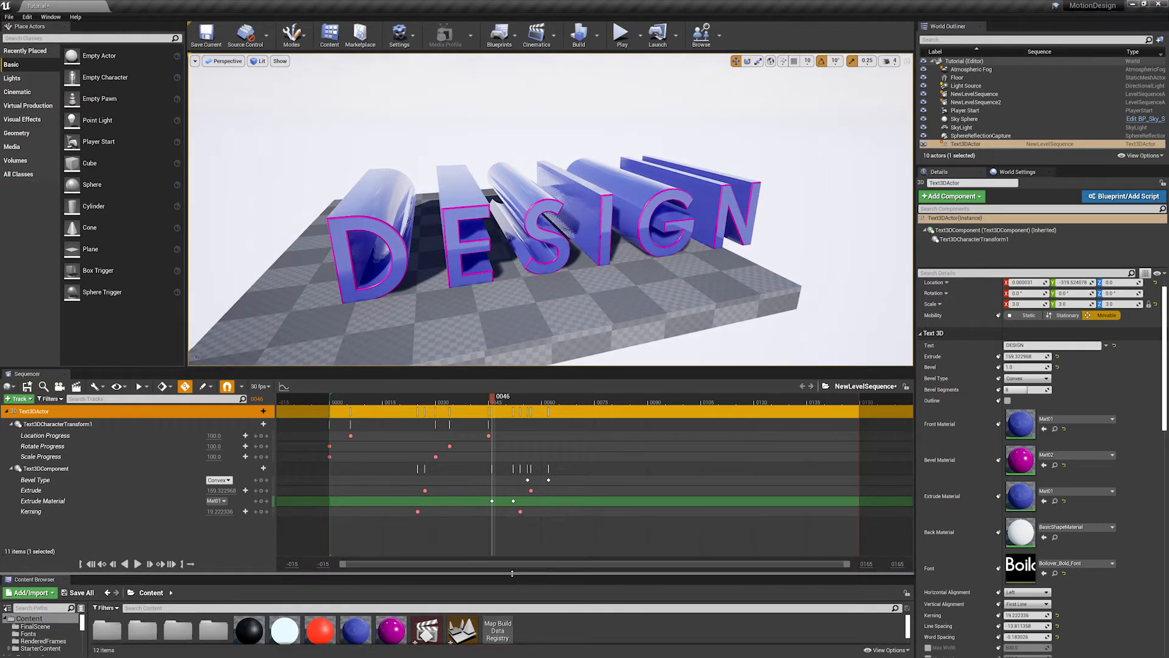
pyautogui.moveTo(349, 402); pyautogui.dragTo(439, 404)
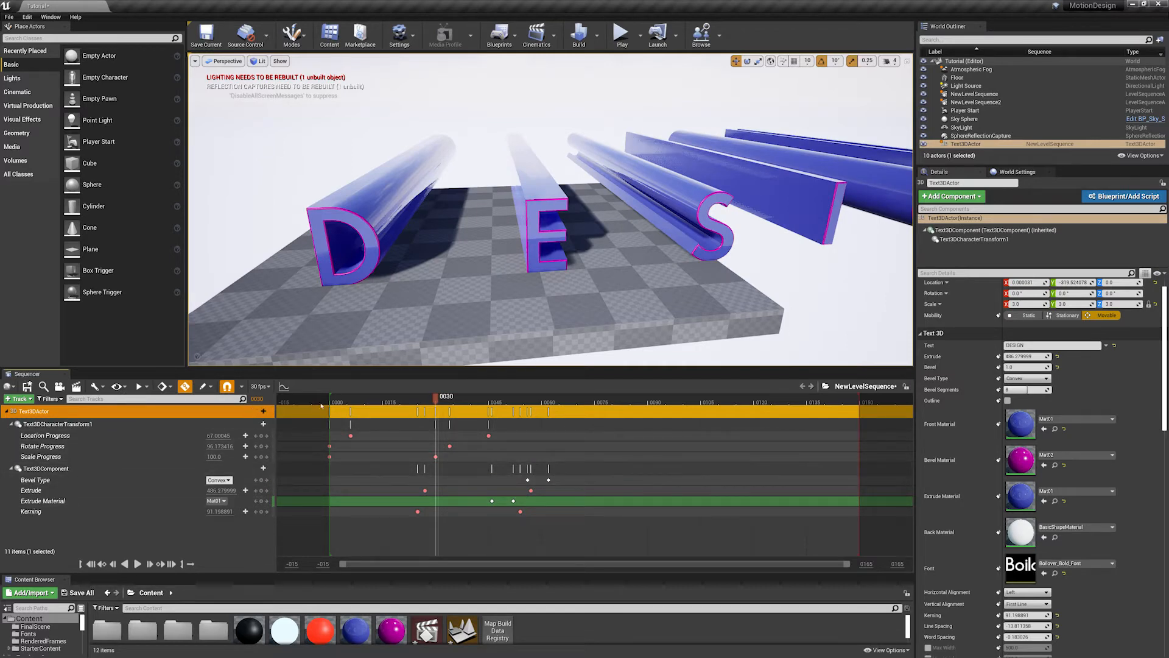
pyautogui.keyDown('alt'); pyautogui.moveTo(555, 297); pyautogui.dragTo(497, 297); pyautogui.keyUp('alt')
pyautogui.moveTo(444, 396); pyautogui.dragTo(553, 400)
pyautogui.moveTo(464, 270)
pyautogui.mouseDown(button='right')
pyautogui.moveTo(506, 258)
pyautogui.moveTo(464, 270)
pyautogui.mouseUp(button='right')
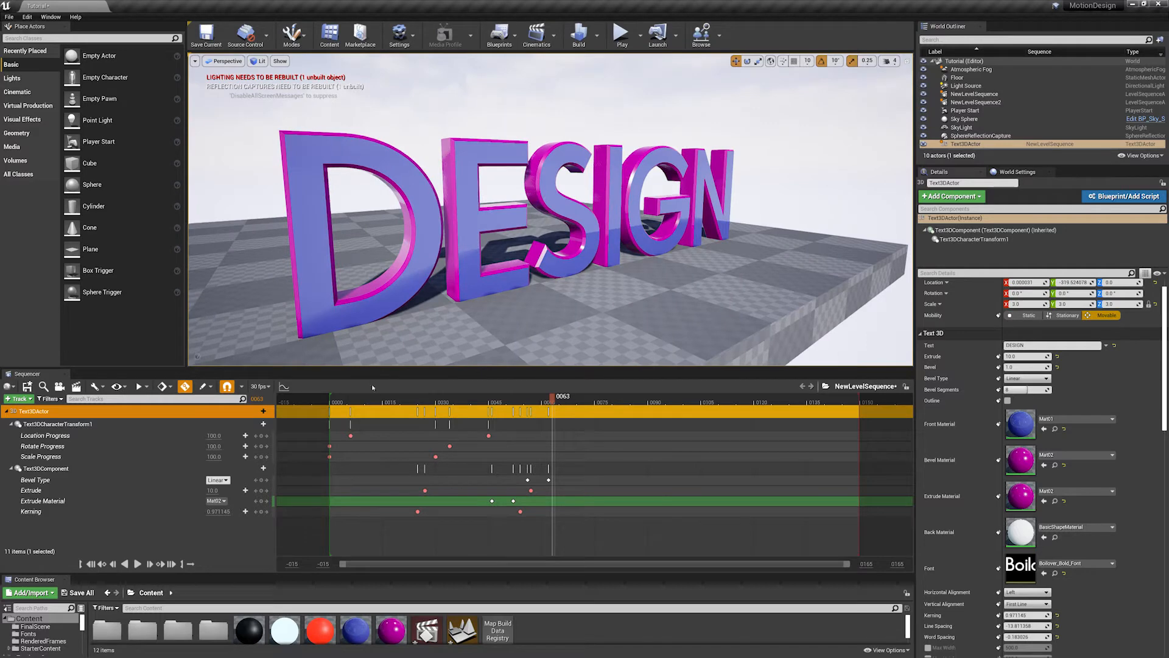
pyautogui.moveTo(367, 402); pyautogui.dragTo(567, 407)
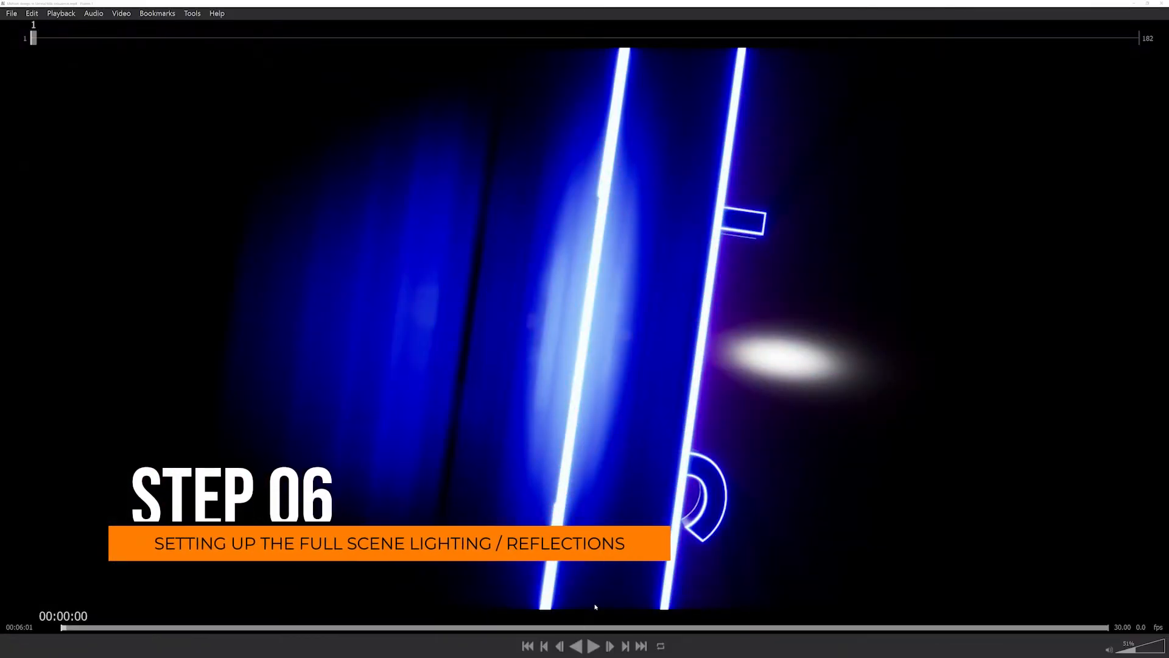
# - In the video player, play the rendered title sequence and scrub to frame 104 to review the finished MOTION DESIGN look
pyautogui.click(591, 646)
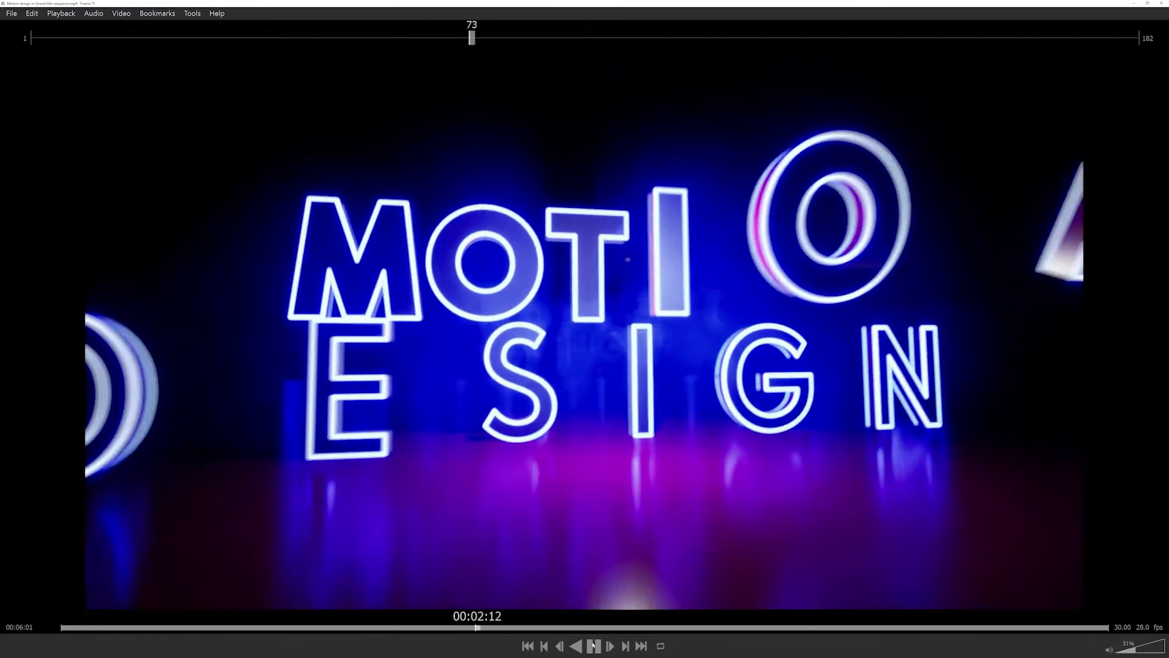
pyautogui.press('space')
pyautogui.moveTo(595, 626); pyautogui.dragTo(652, 625)
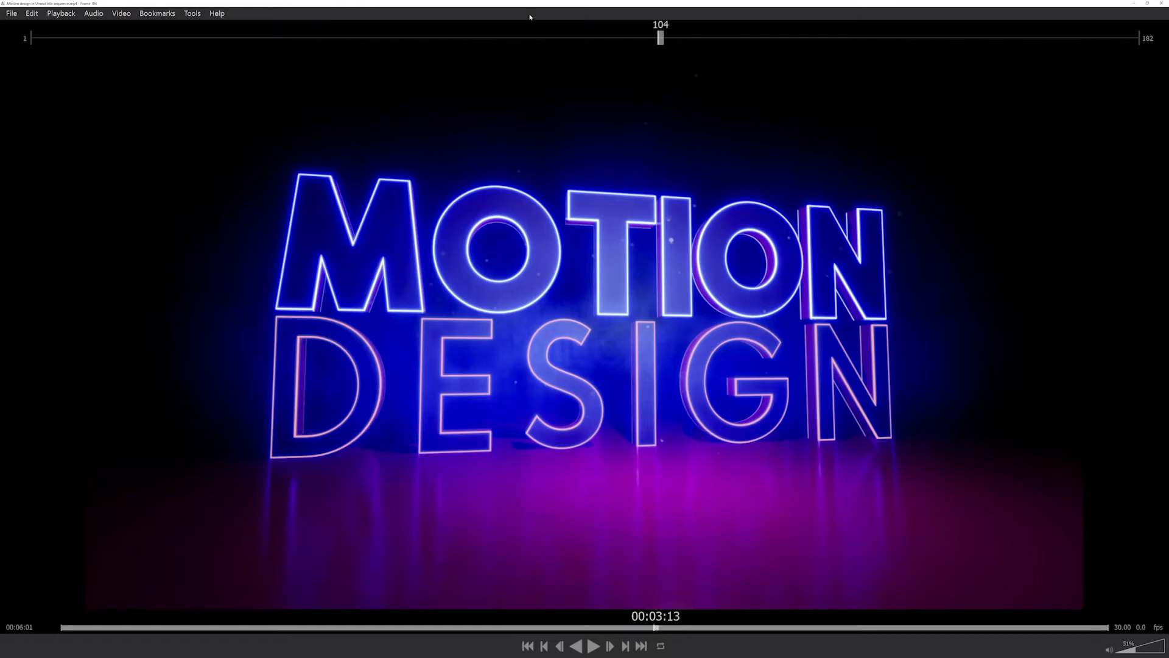
pyautogui.moveTo(528, 7); pyautogui.dragTo(938, 205)
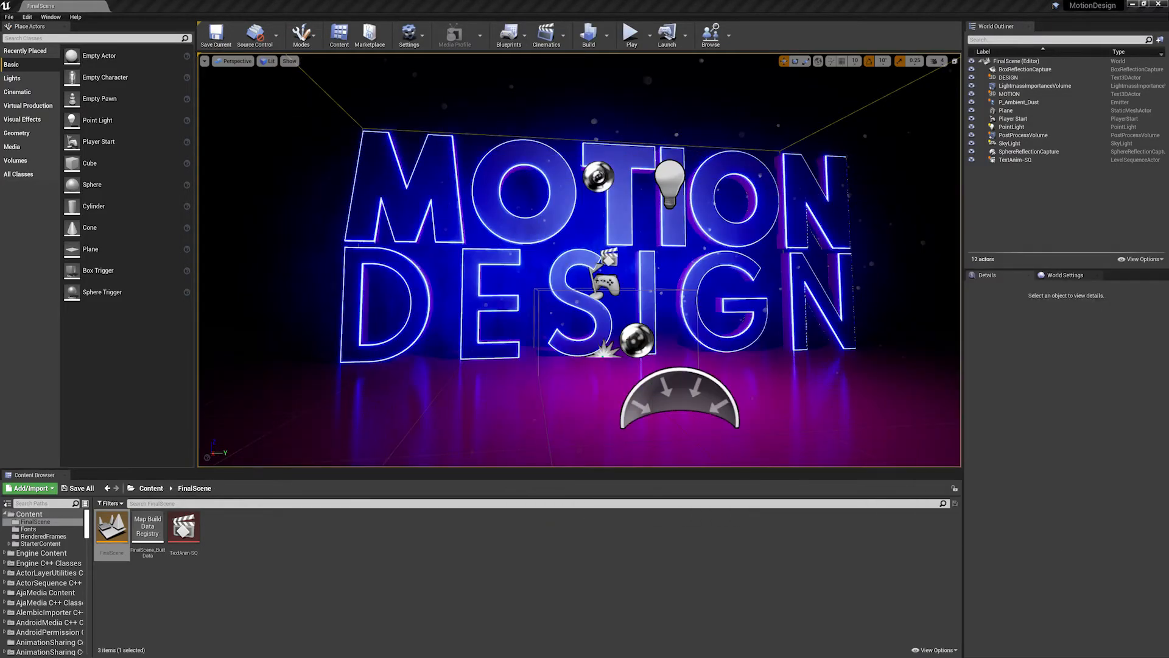
# - Examine the finished FinalScene lighting and reflections around the neon letters from several angles, and go up to the Content folder
pyautogui.moveTo(579, 341); pyautogui.dragTo(627, 231)
pyautogui.moveTo(578, 260); pyautogui.dragTo(539, 257, button='right')
pyautogui.moveTo(578, 262); pyautogui.dragTo(559, 344)
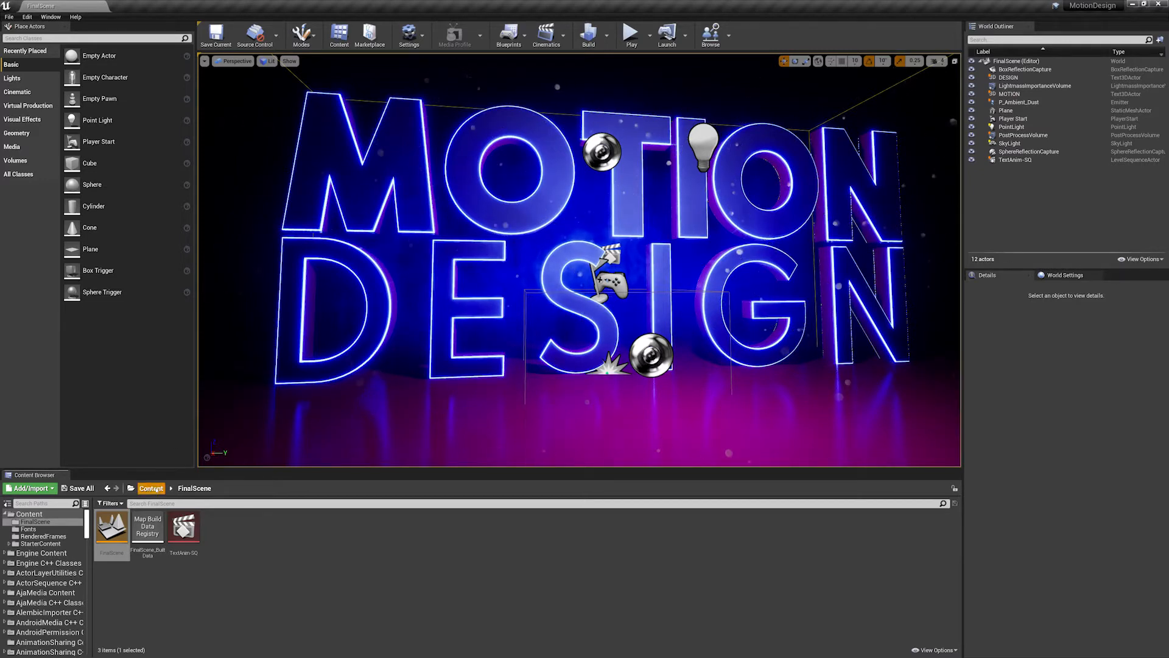
pyautogui.click(150, 489)
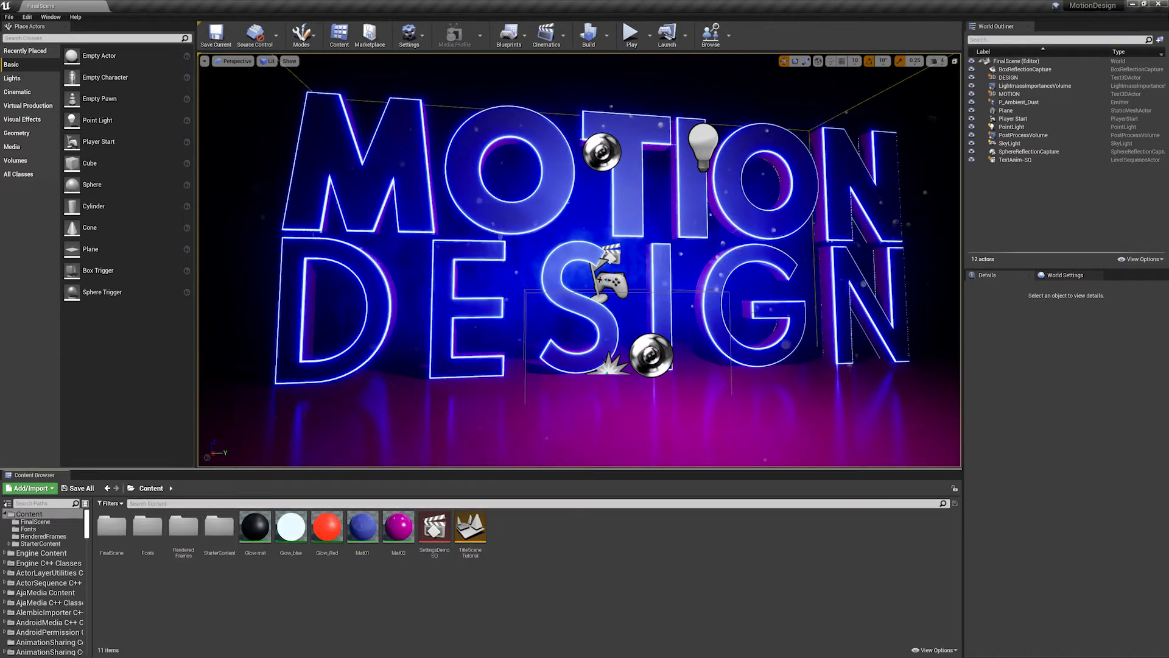
pyautogui.moveTo(579, 262); pyautogui.dragTo(539, 265, button='right')
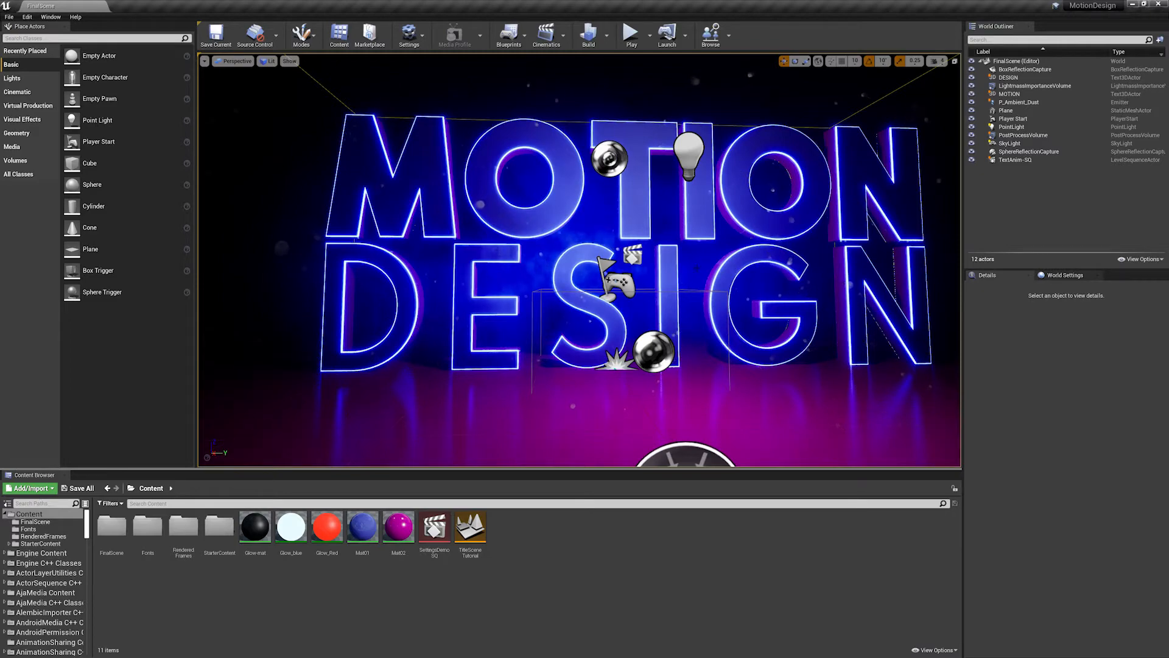
pyautogui.moveTo(640, 288)
pyautogui.mouseDown()
pyautogui.moveTo(682, 280)
pyautogui.moveTo(661, 298)
pyautogui.moveTo(640, 288)
pyautogui.mouseUp()
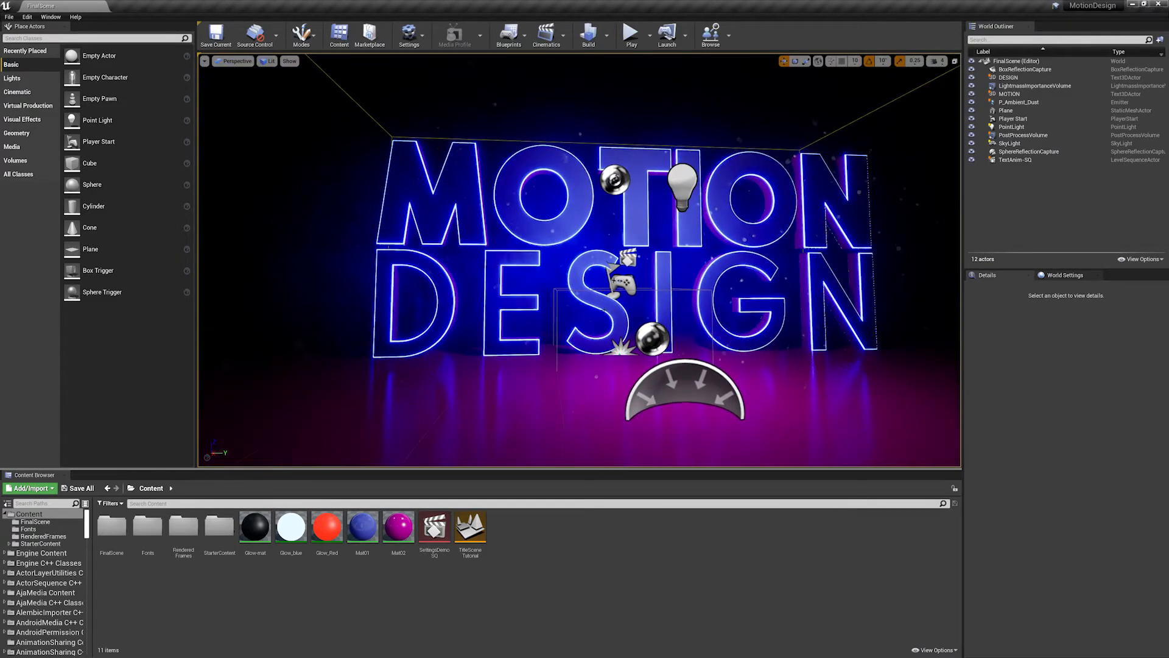
pyautogui.moveTo(614, 320); pyautogui.dragTo(673, 294)
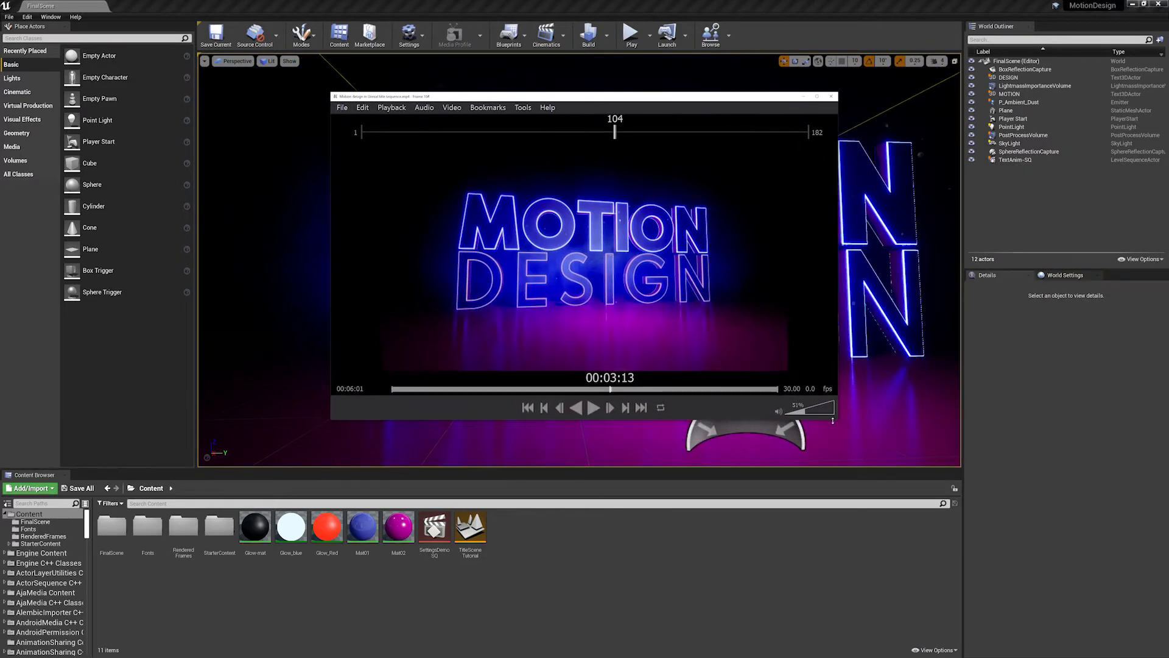
# - Enlarge the video player, scrub the rendered sequence to frame 89 for reference, and put the player away
pyautogui.moveTo(836, 420); pyautogui.dragTo(978, 579)
pyautogui.moveTo(481, 548); pyautogui.dragTo(646, 548)
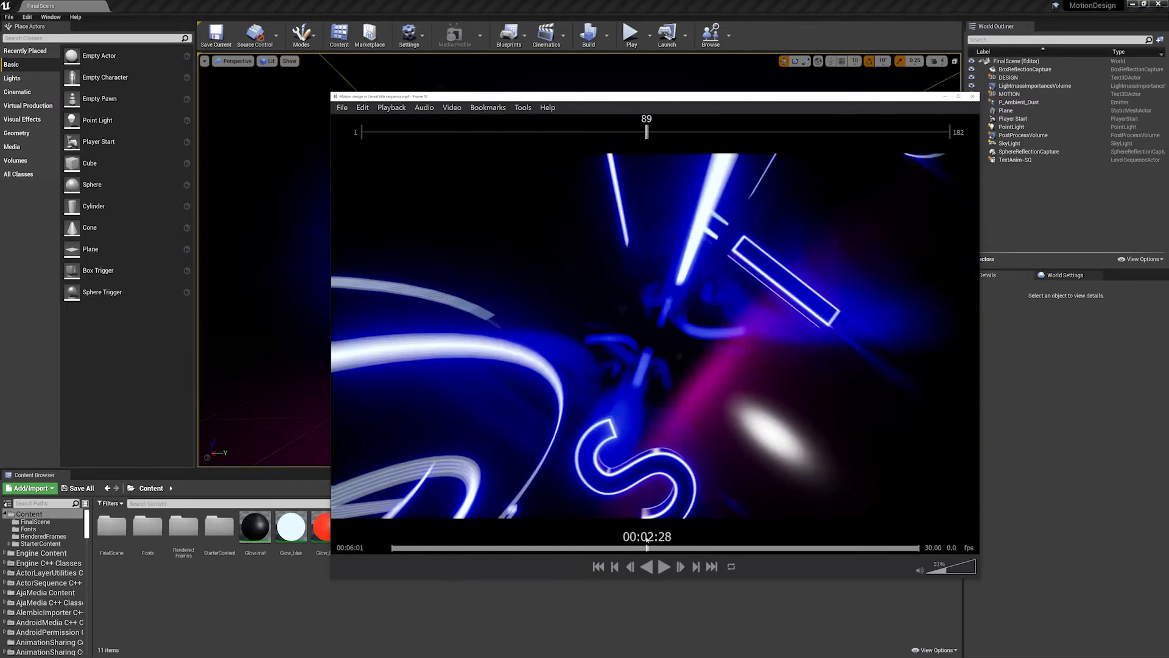
pyautogui.click(943, 98)
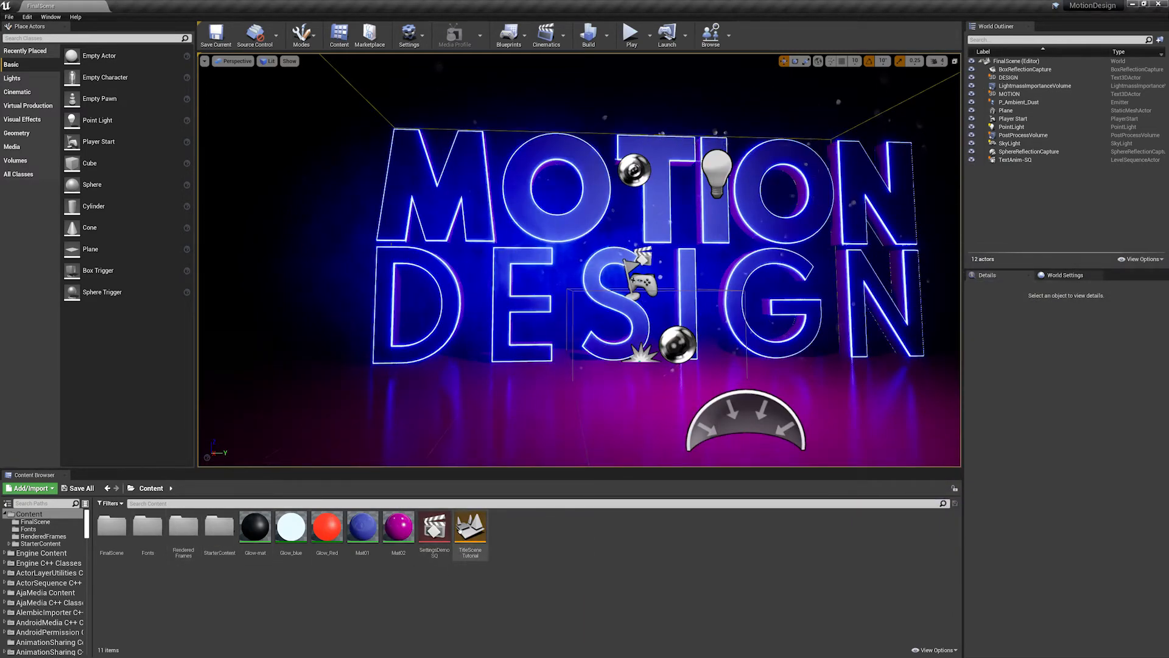
# - Open the TitleSceneTutorial level and check the properties of the MOTION and DESIGN text actors
pyautogui.click(468, 536)
pyautogui.doubleClick(470, 527)
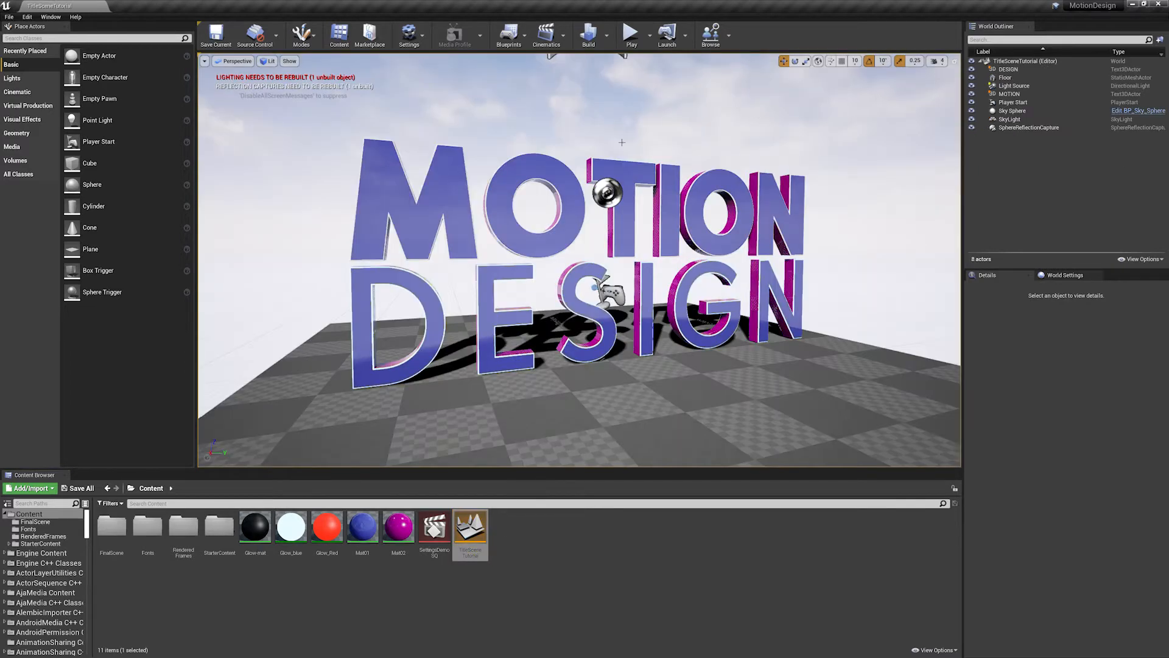
pyautogui.click(674, 213)
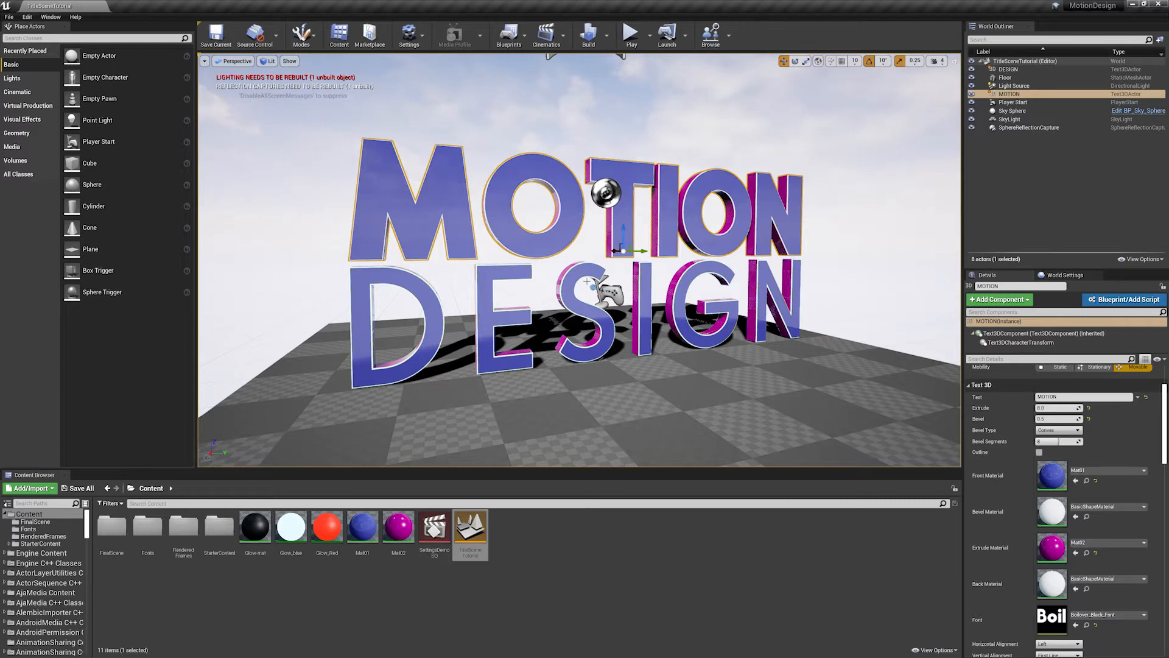
pyautogui.click(423, 285)
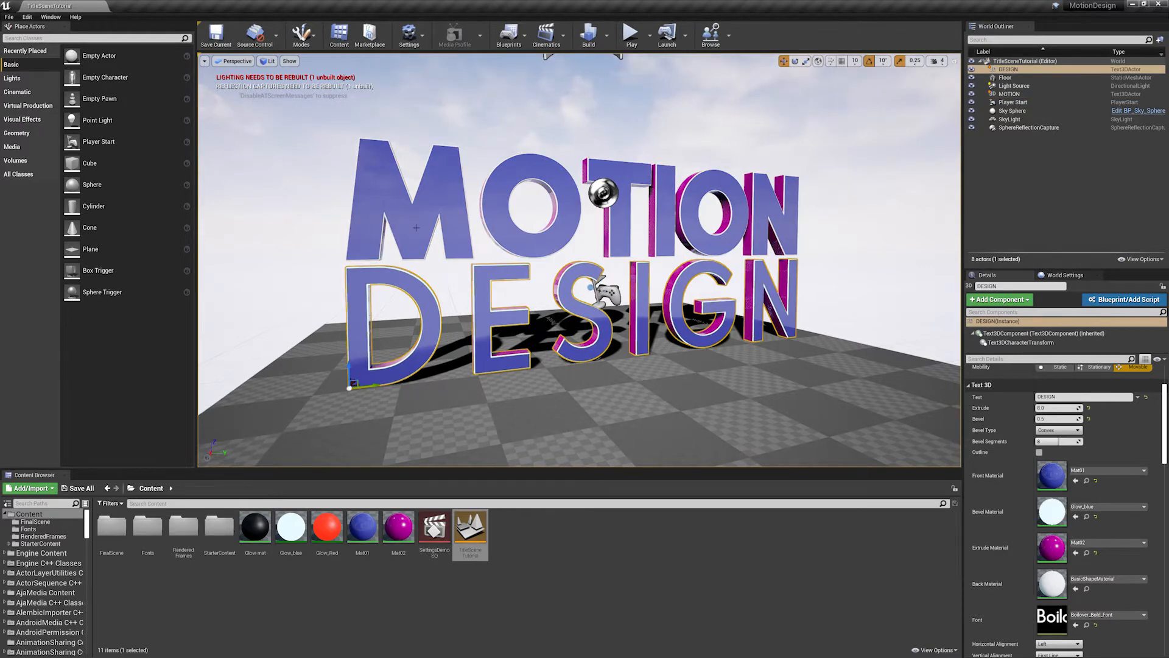
pyautogui.click(442, 196)
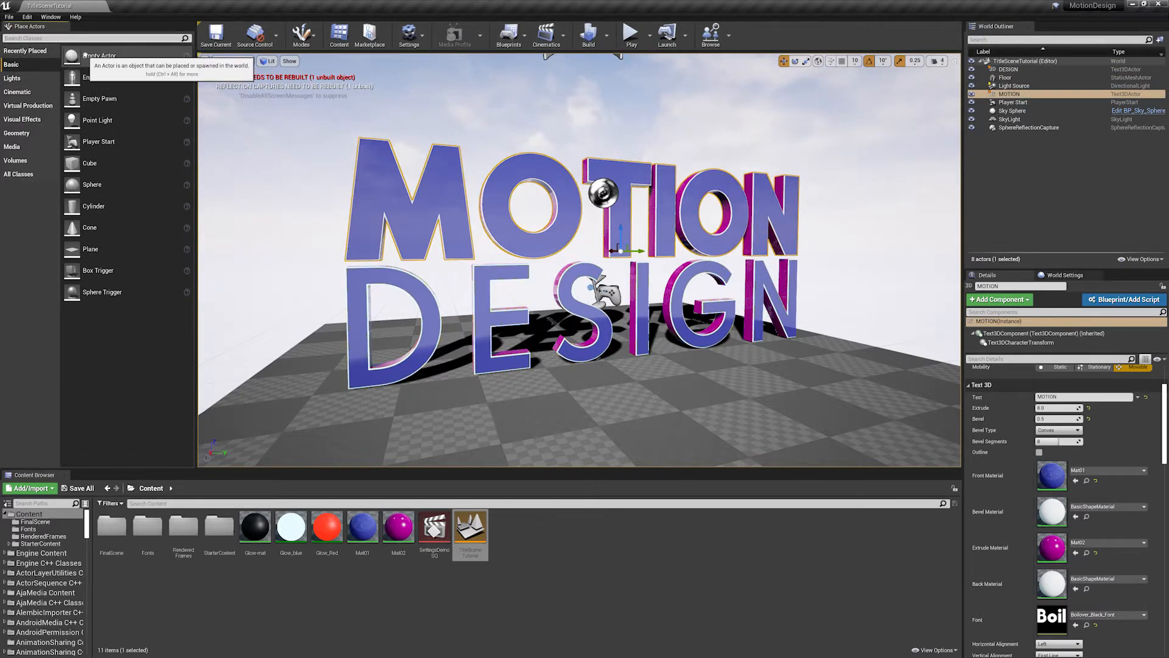
# - Search the placeable actors for "text", then try a duplicate of the DESIGN text and delete the copy
pyautogui.write('text')
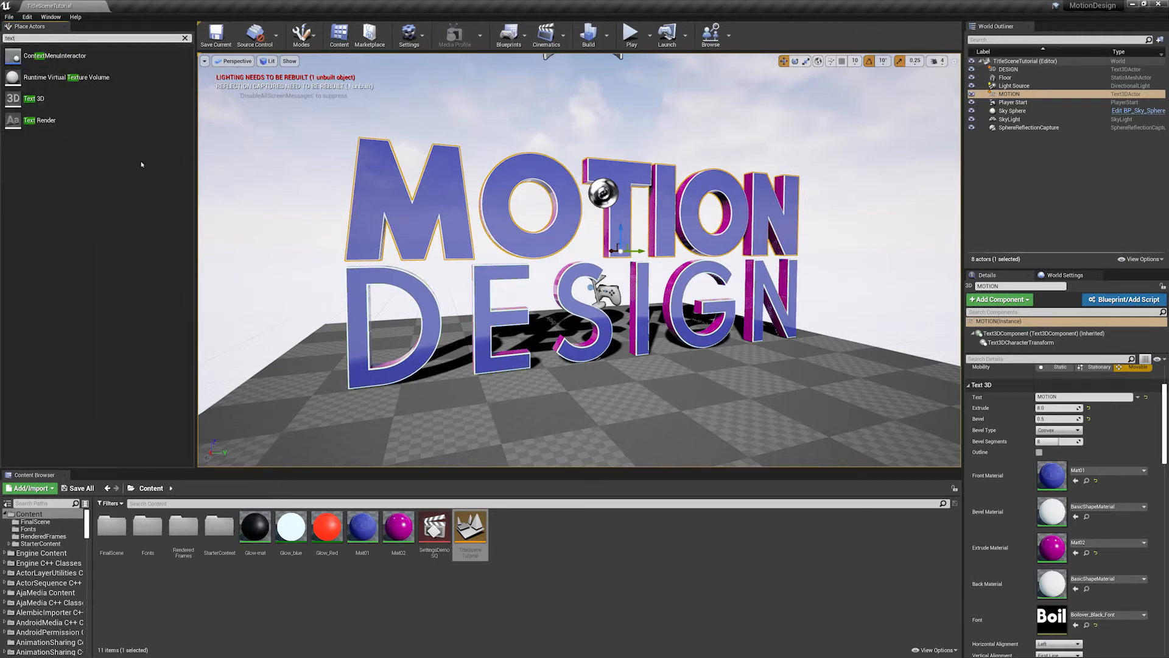
pyautogui.click(185, 38)
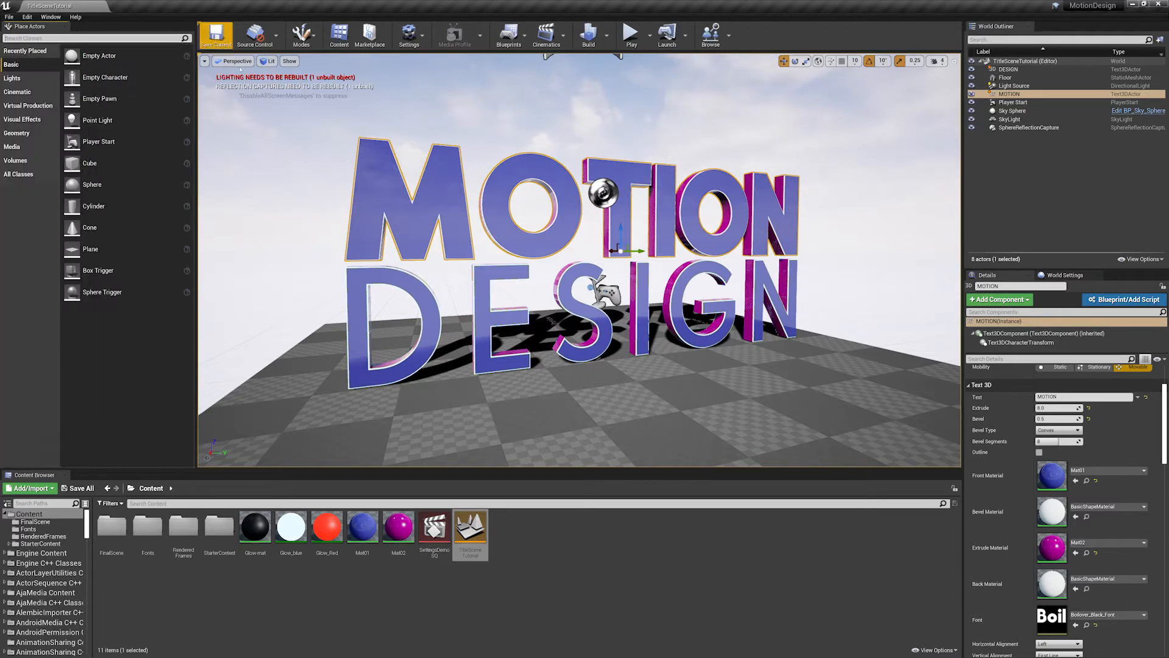
pyautogui.click(448, 299)
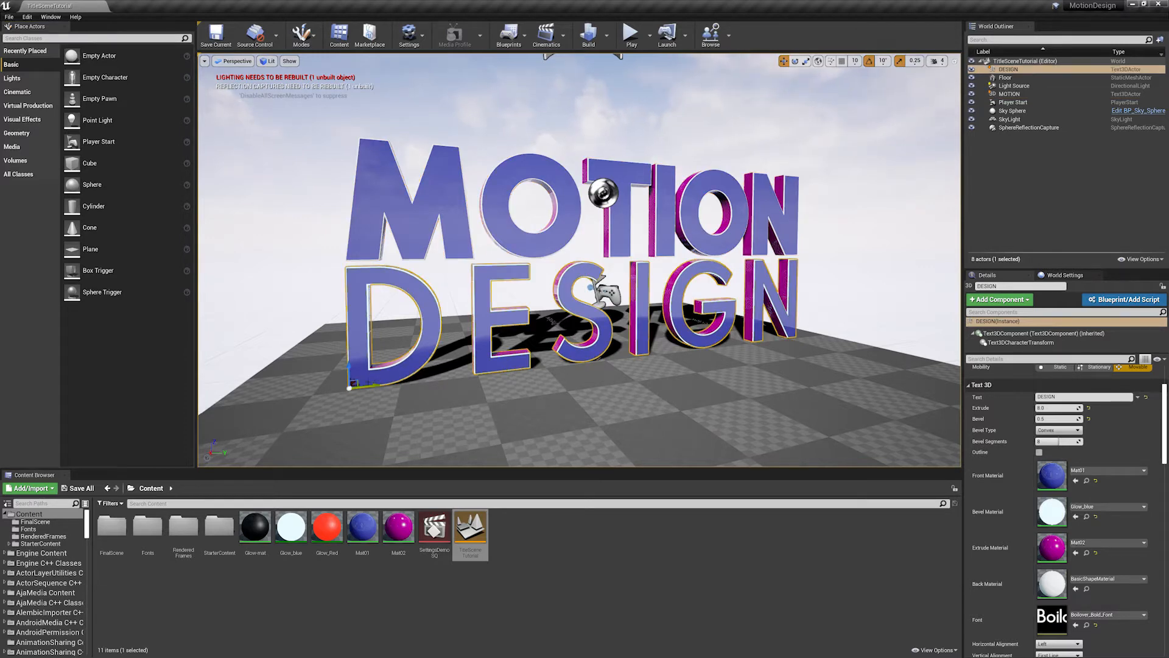
pyautogui.keyDown('alt'); pyautogui.moveTo(374, 385); pyautogui.dragTo(268, 397); pyautogui.keyUp('alt')
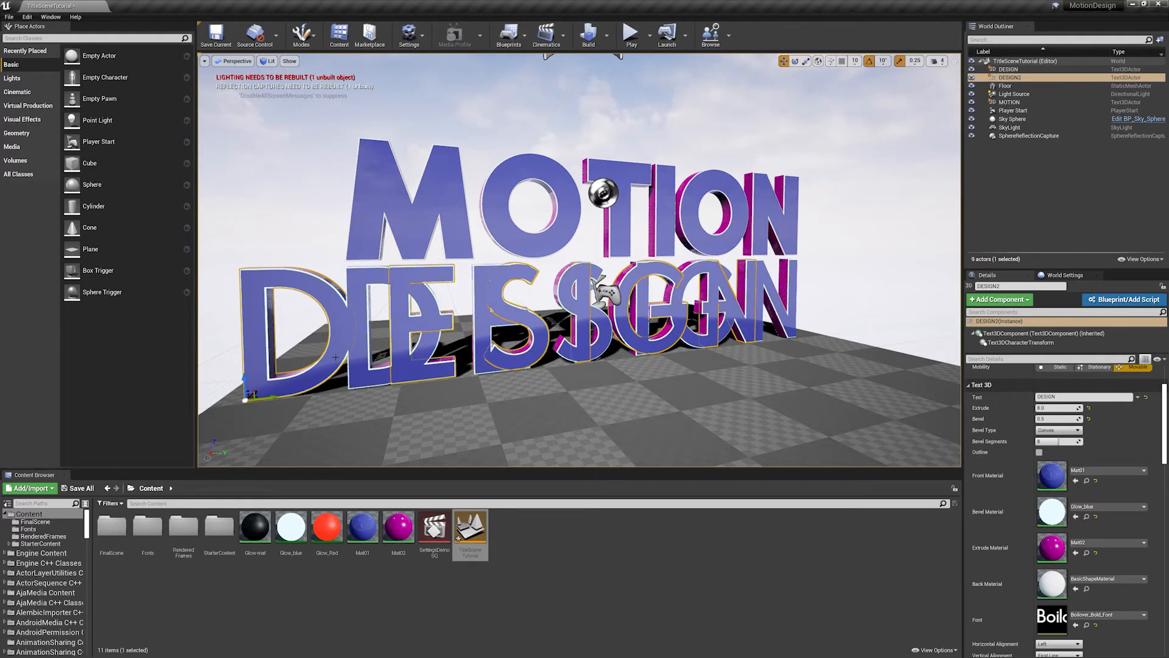
pyautogui.press('Delete')
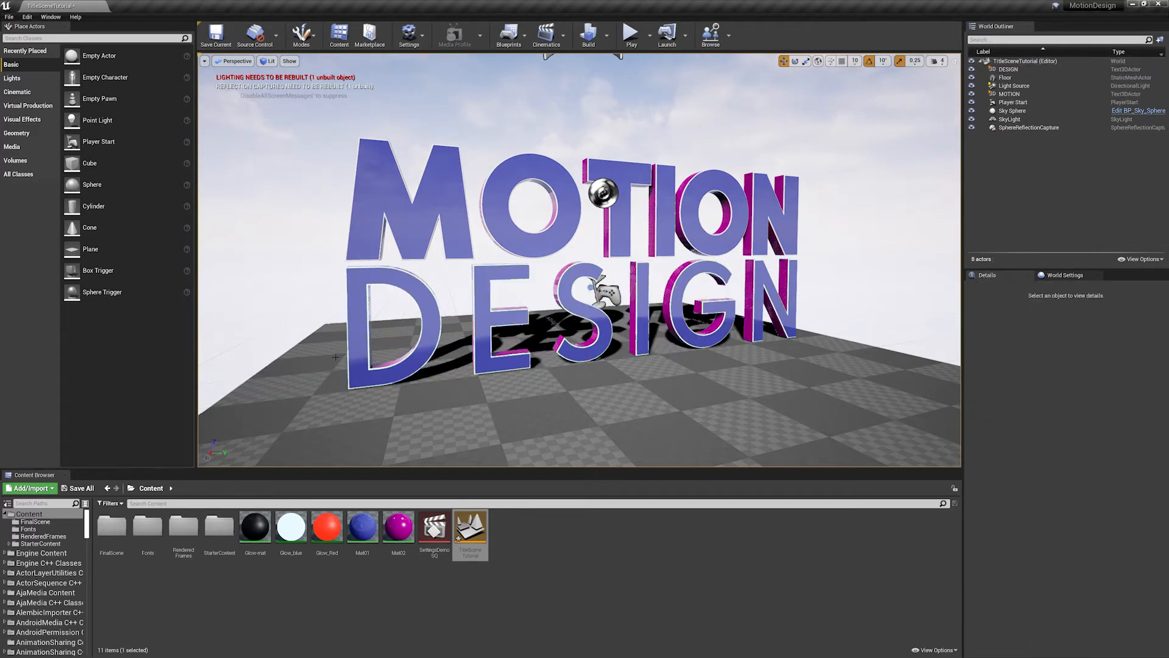
# - Examine the extruded sides, bevels and front faces of the MOTION and DESIGN letters from different angles
pyautogui.moveTo(625, 208); pyautogui.dragTo(610, 198, button='right')
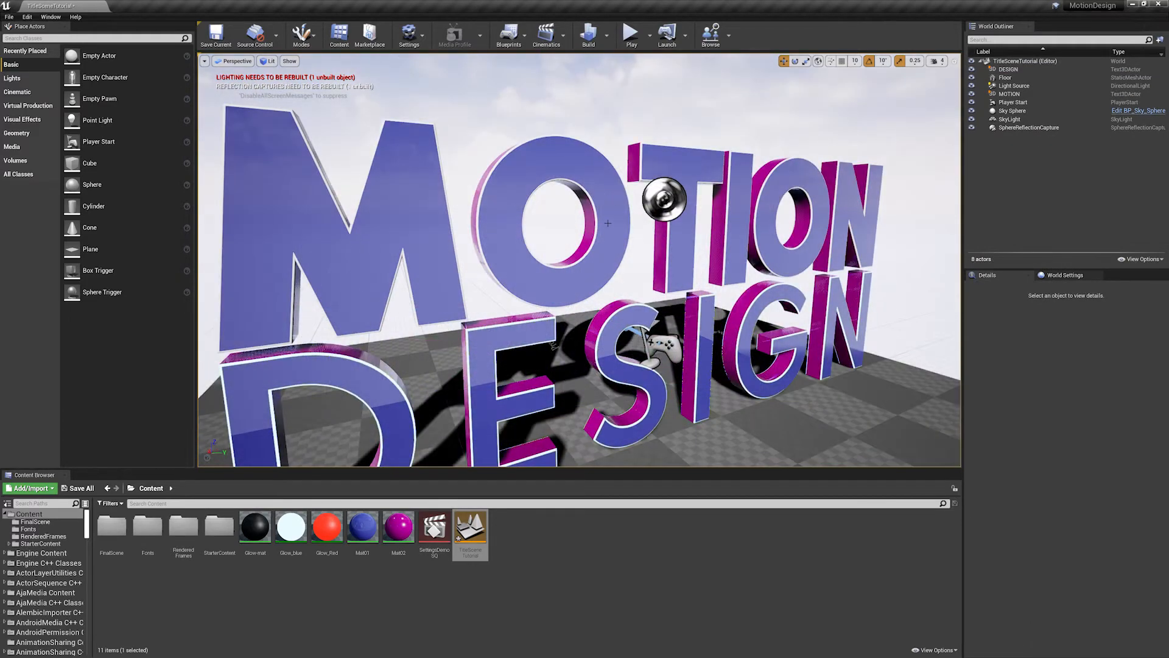
pyautogui.moveTo(557, 254); pyautogui.dragTo(604, 256, button='right')
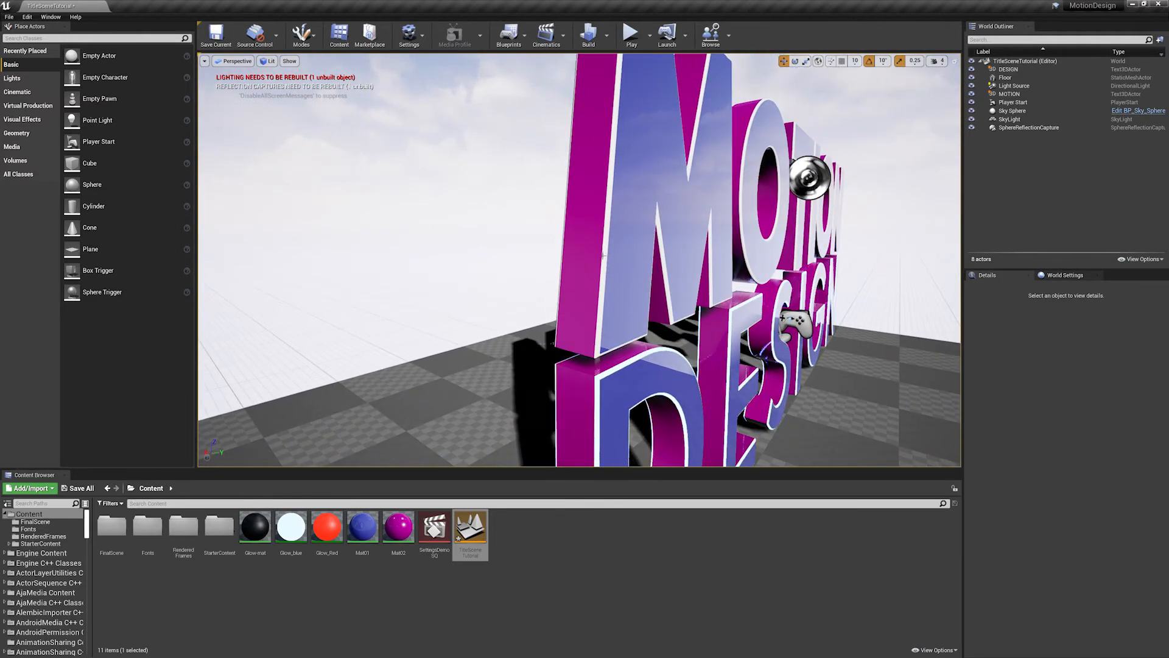
pyautogui.moveTo(552, 285); pyautogui.dragTo(628, 254, button='right')
pyautogui.keyDown('alt'); pyautogui.moveTo(627, 254); pyautogui.dragTo(524, 241); pyautogui.keyUp('alt')
pyautogui.scroll(4, 525, 241)
pyautogui.moveTo(573, 262)
pyautogui.mouseDown(button='middle')
pyautogui.moveTo(627, 289)
pyautogui.moveTo(585, 255)
pyautogui.moveTo(573, 262)
pyautogui.mouseUp(button='middle')
pyautogui.keyDown('alt'); pyautogui.moveTo(573, 262); pyautogui.dragTo(602, 261); pyautogui.keyUp('alt')
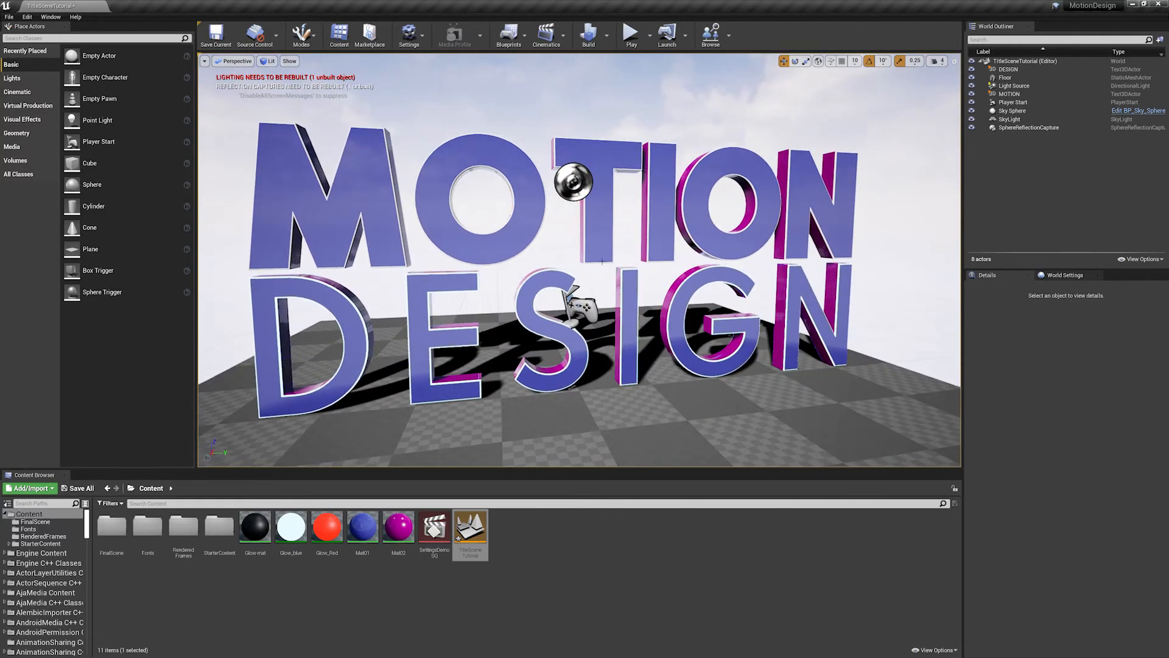
pyautogui.keyDown('alt'); pyautogui.moveTo(526, 149); pyautogui.dragTo(527, 208); pyautogui.keyUp('alt')
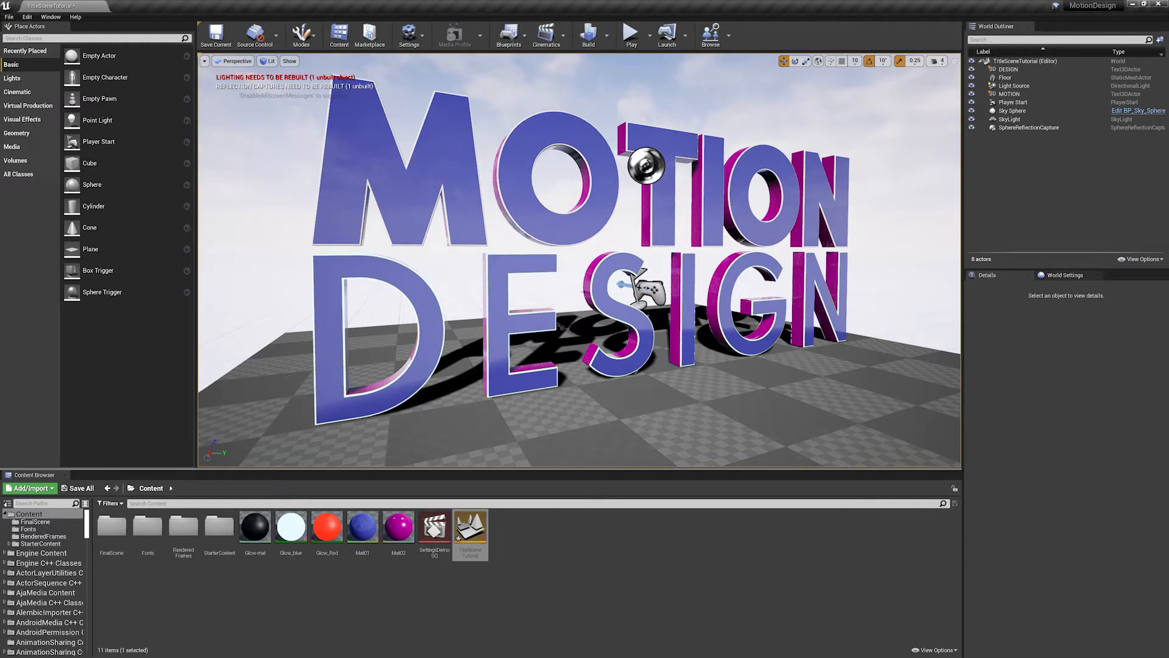
# - Assign the Glow_blue material as the Bevel Material of the MOTION text
pyautogui.click(567, 229)
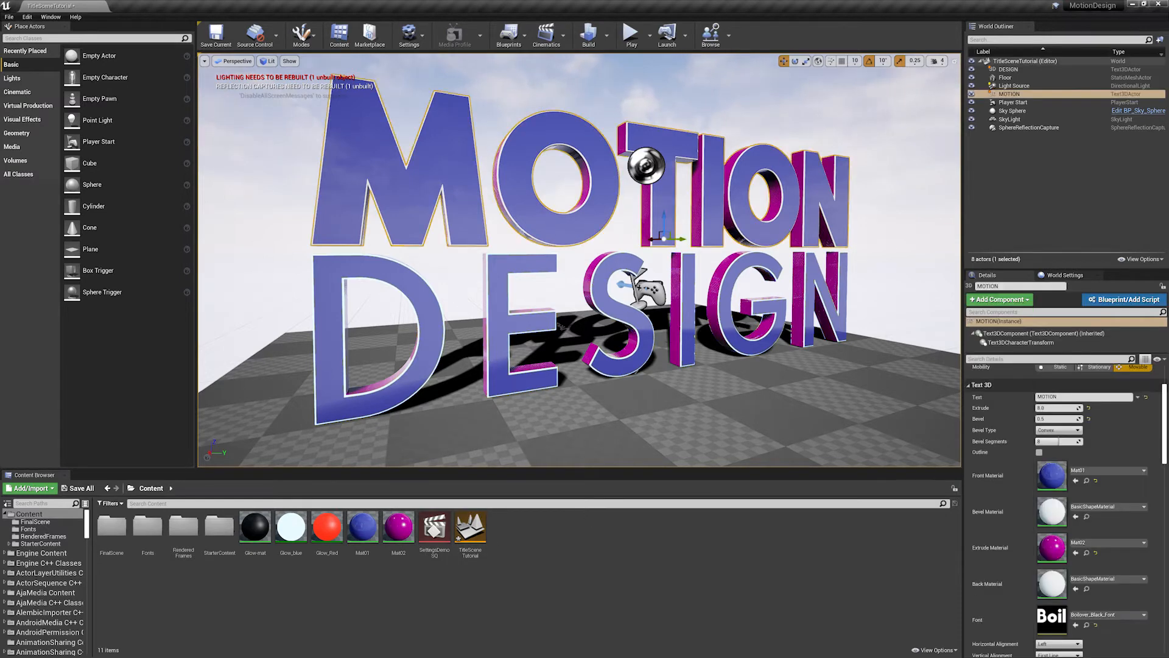
pyautogui.moveTo(1164, 420); pyautogui.dragTo(1156, 455)
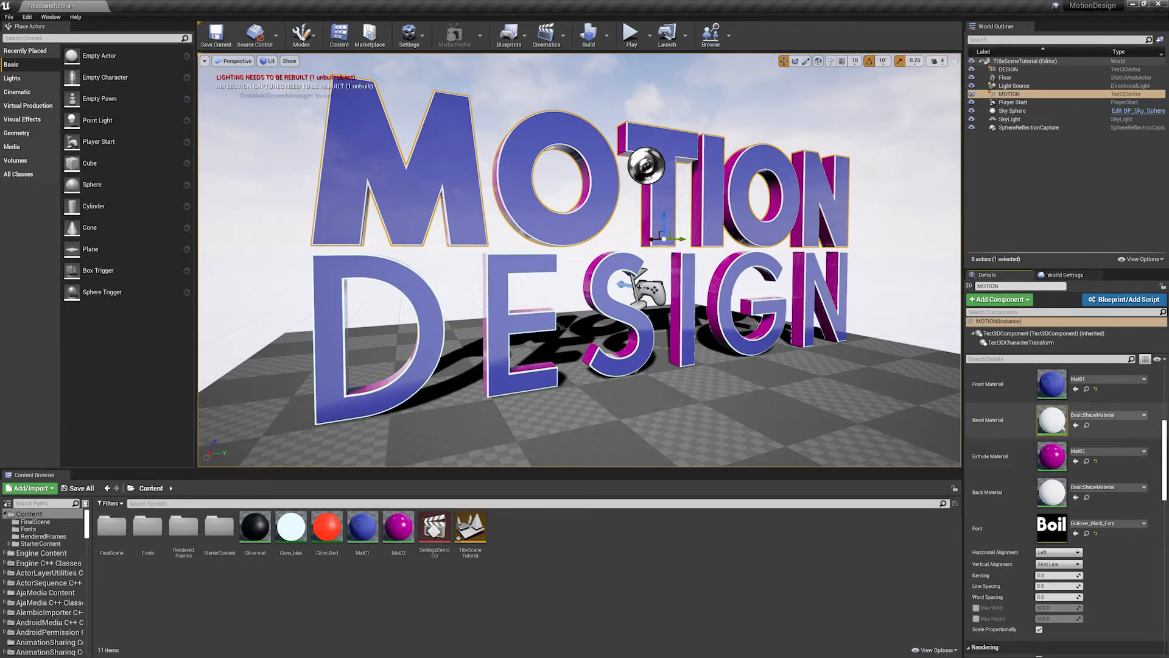
pyautogui.moveTo(291, 528); pyautogui.dragTo(1034, 423)
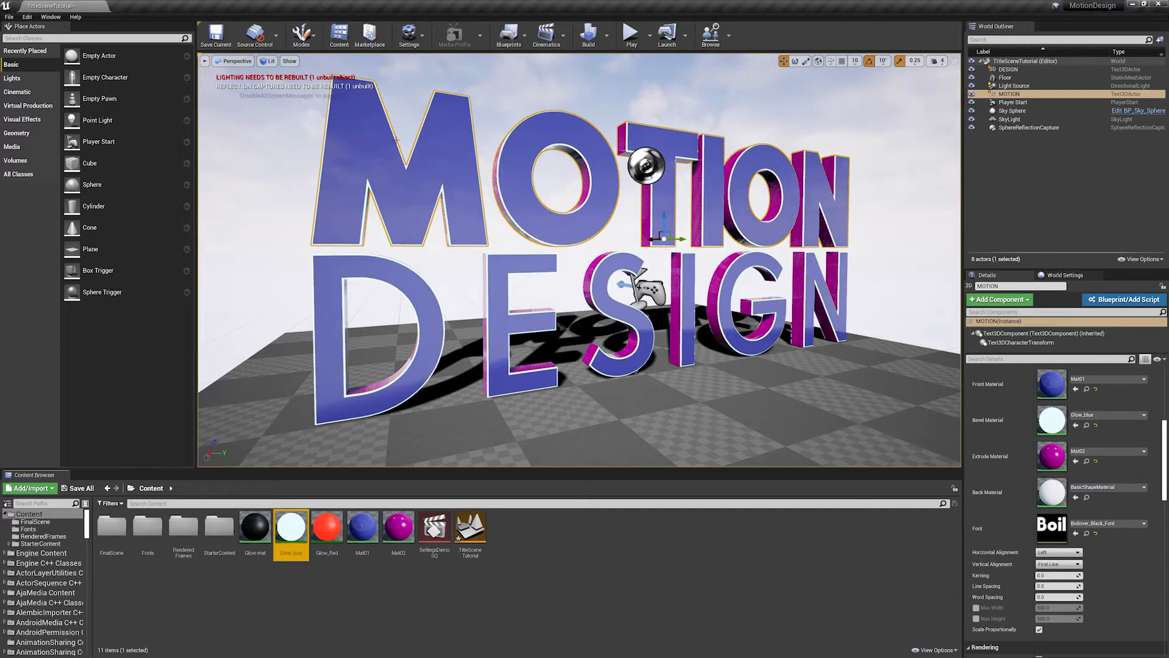
pyautogui.keyDown('alt'); pyautogui.moveTo(548, 306); pyautogui.dragTo(620, 249, button='right'); pyautogui.keyUp('alt')
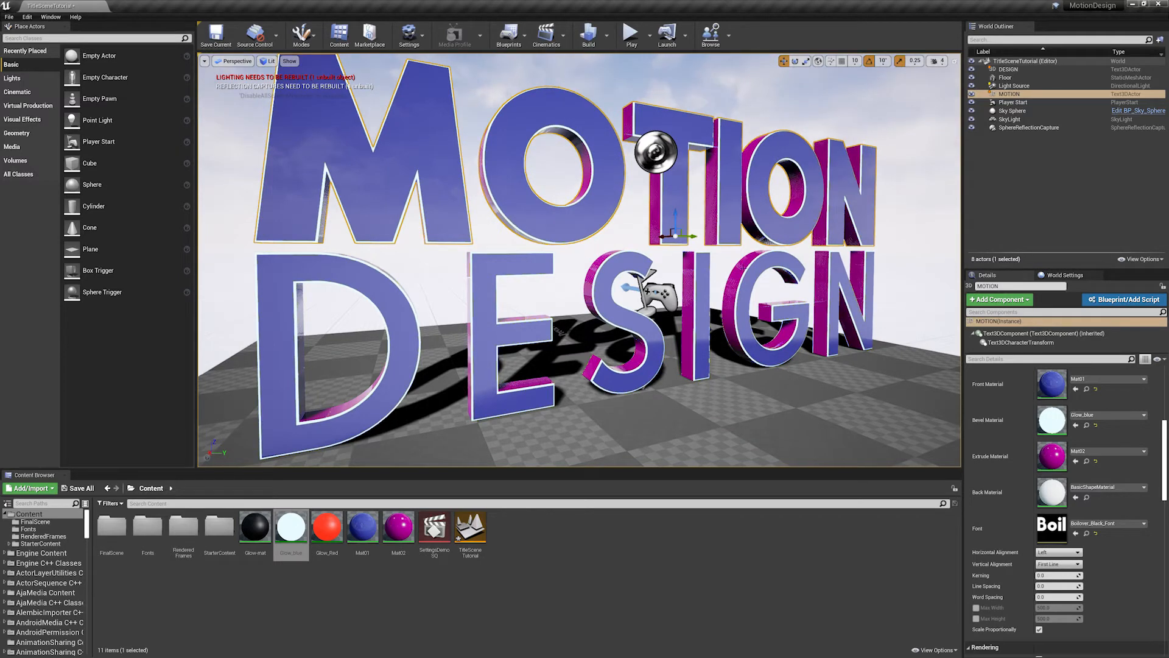
# - Delete the Floor mesh and place a new Plane beneath the DESIGN text to replace it
pyautogui.scroll(-5, 721, 290)
pyautogui.click(766, 366)
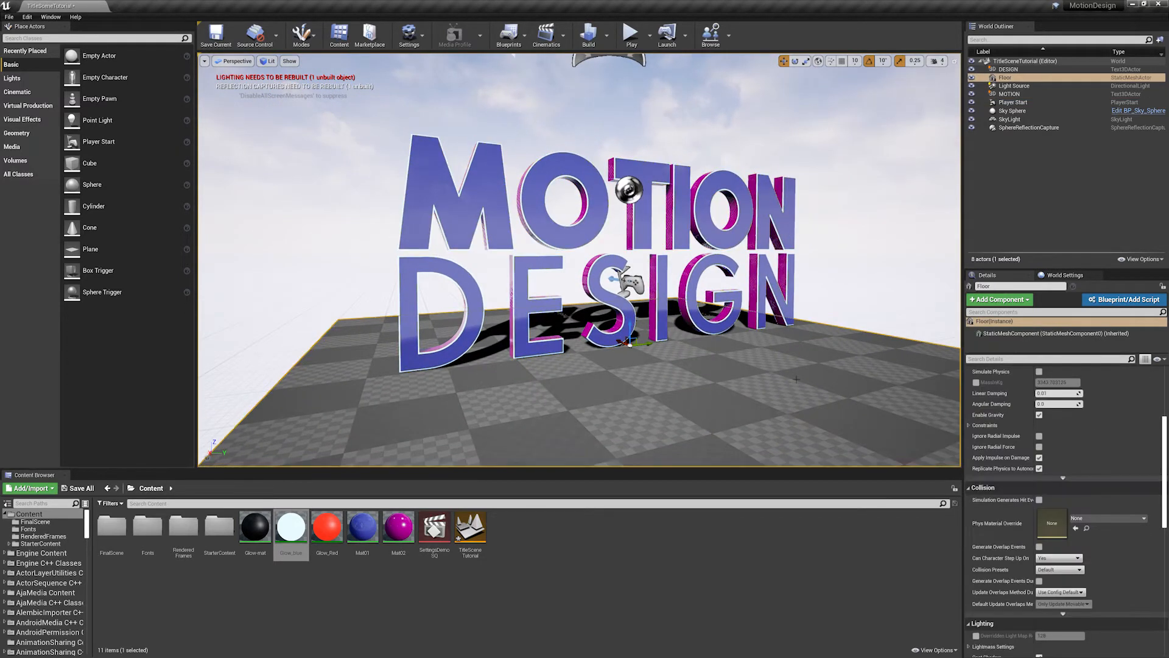
pyautogui.press('Delete')
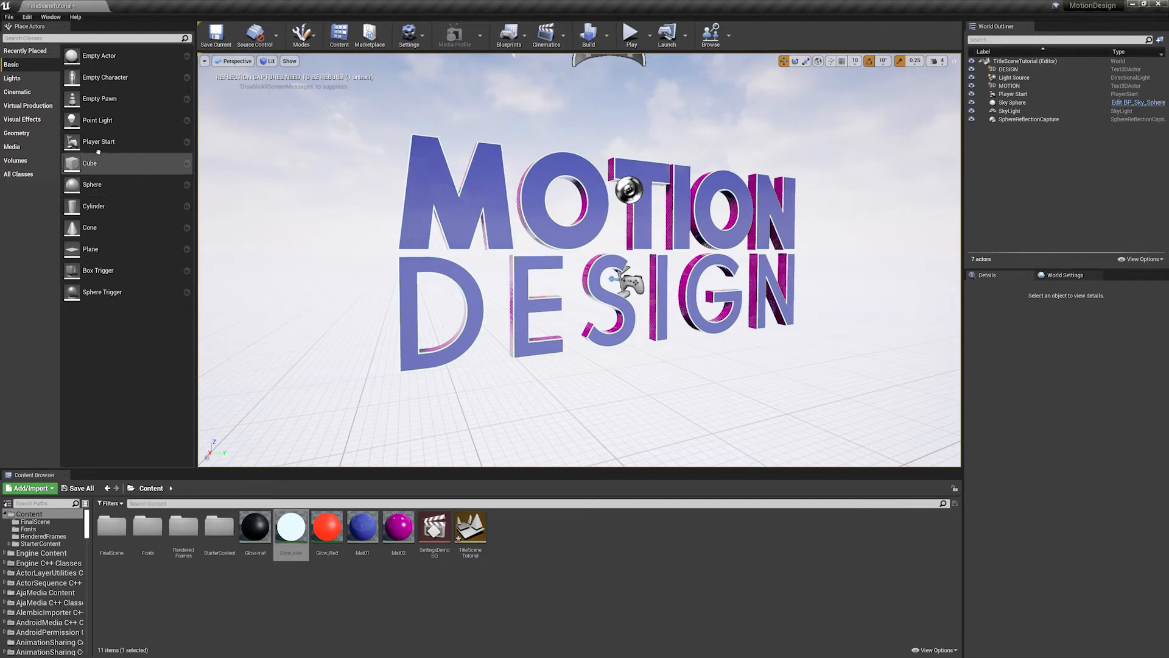
pyautogui.moveTo(90, 249); pyautogui.dragTo(614, 352)
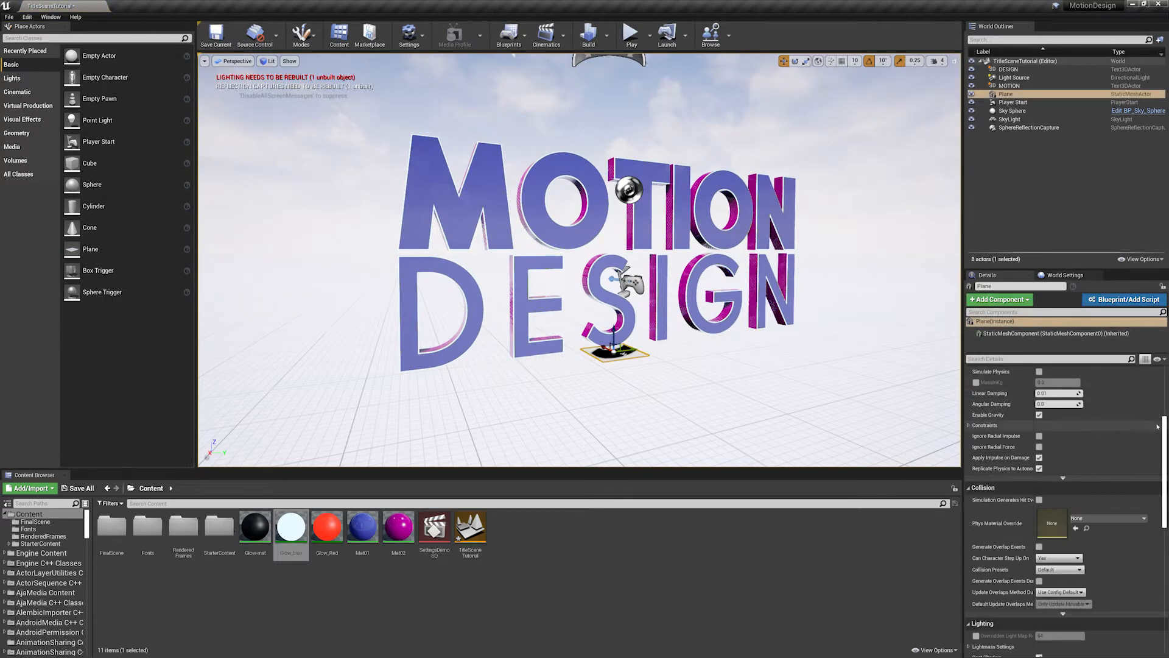
pyautogui.scroll(5, 1152, 377)
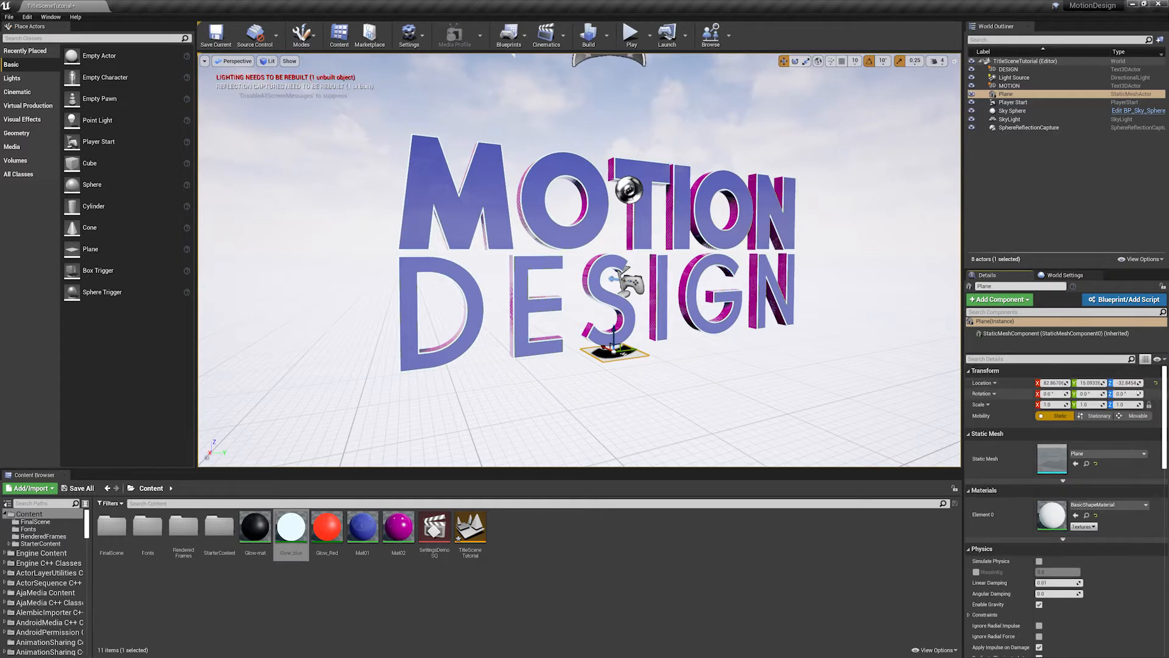
# - Reset the new plane's location to the origin and scale it up uniformly into a large floor
pyautogui.click(1156, 383)
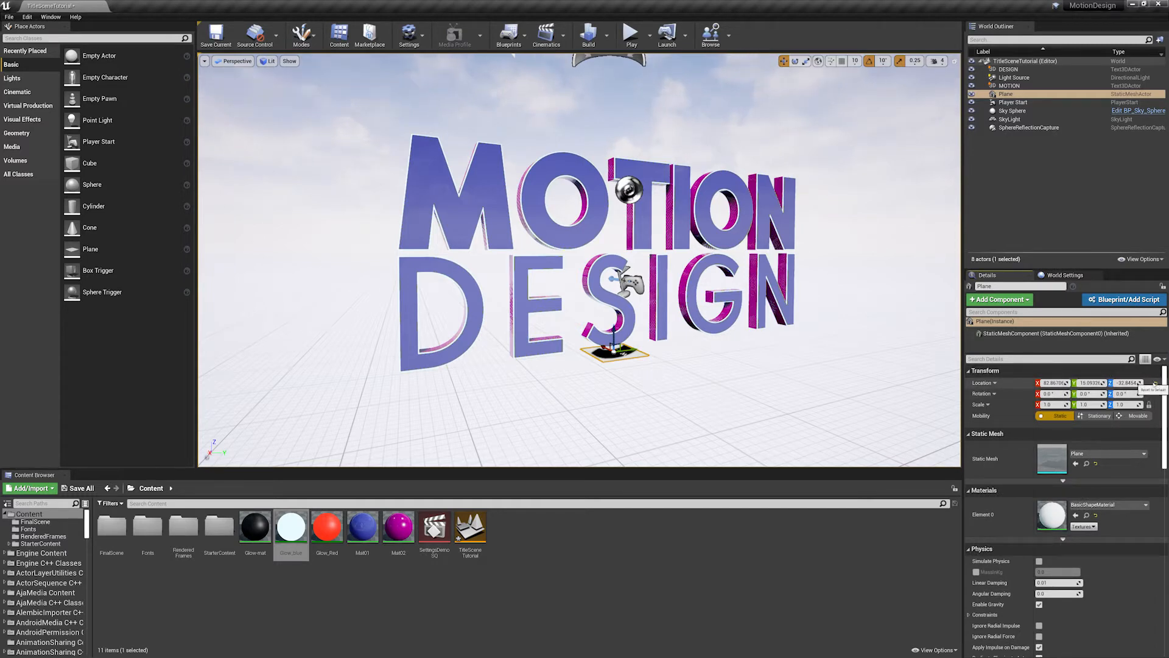
pyautogui.click(1050, 404)
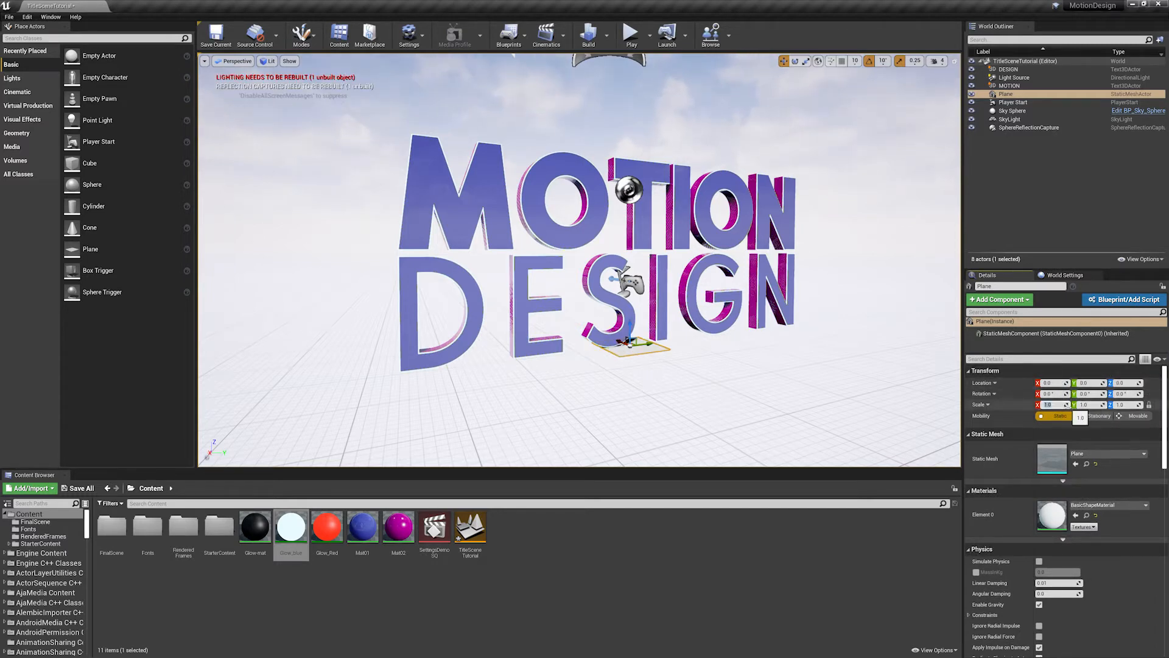
pyautogui.press('Return')
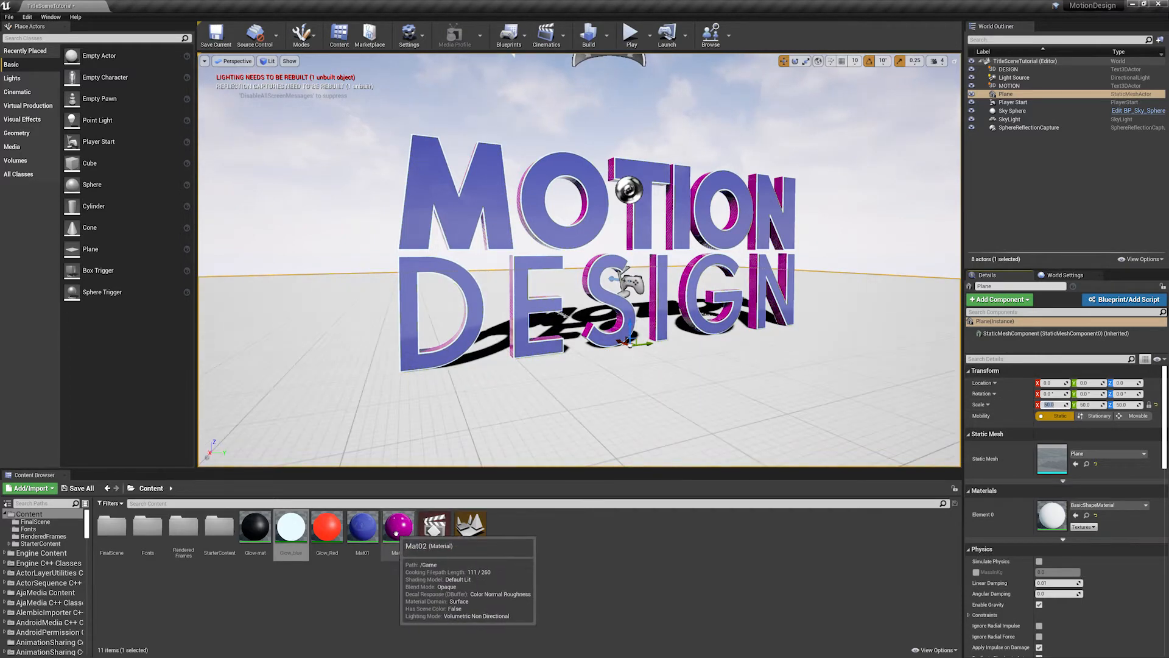
# - Assign the Mat02 material to the floor plane
pyautogui.moveTo(396, 534); pyautogui.dragTo(603, 564)
pyautogui.moveTo(991, 524); pyautogui.dragTo(1052, 515)
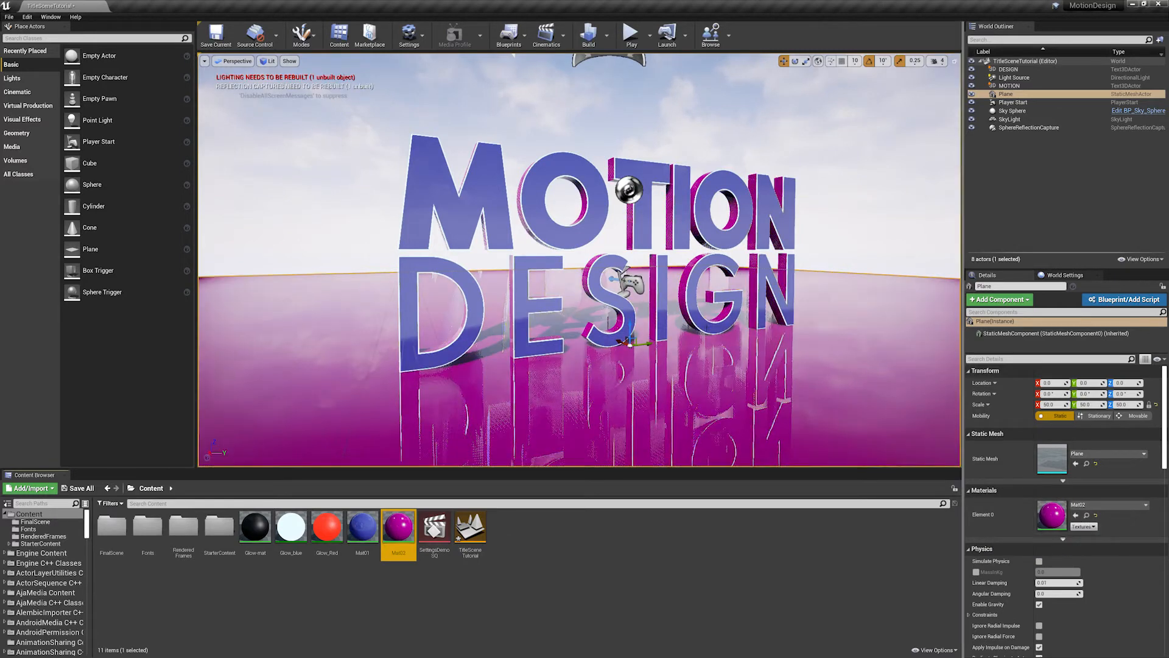
# - Review the base color and roughness nodes of the Mat02 material, then close it without applying changes
pyautogui.doubleClick(399, 528)
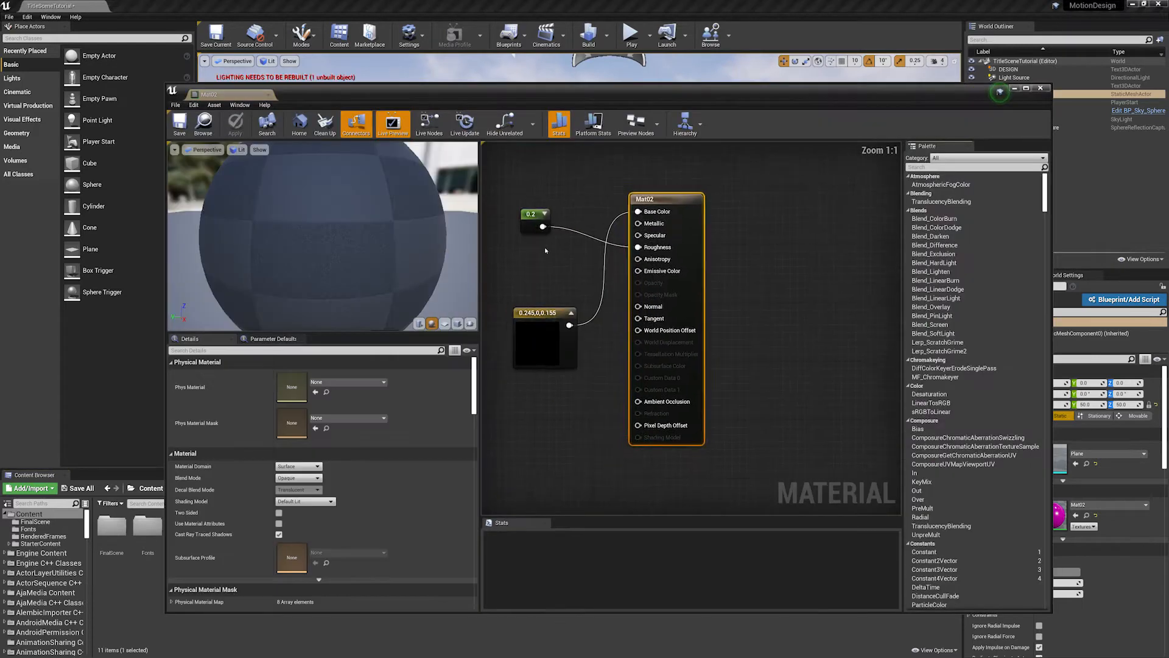
pyautogui.moveTo(689, 209); pyautogui.dragTo(716, 217)
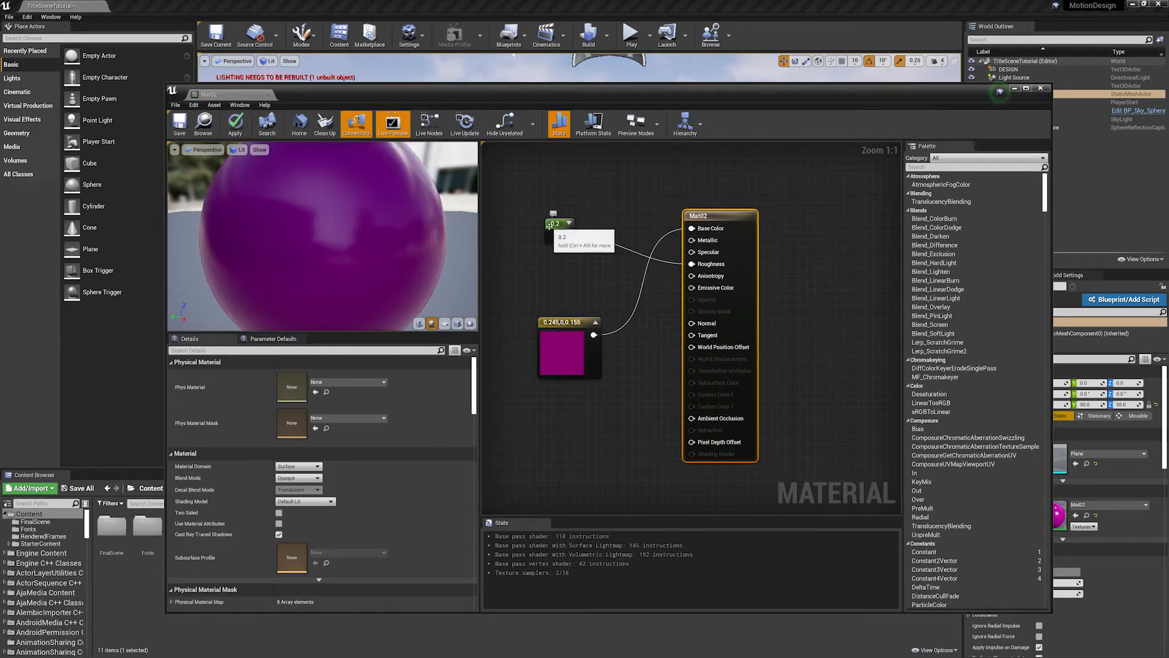
pyautogui.moveTo(554, 225); pyautogui.dragTo(575, 394)
pyautogui.moveTo(559, 332); pyautogui.dragTo(551, 233)
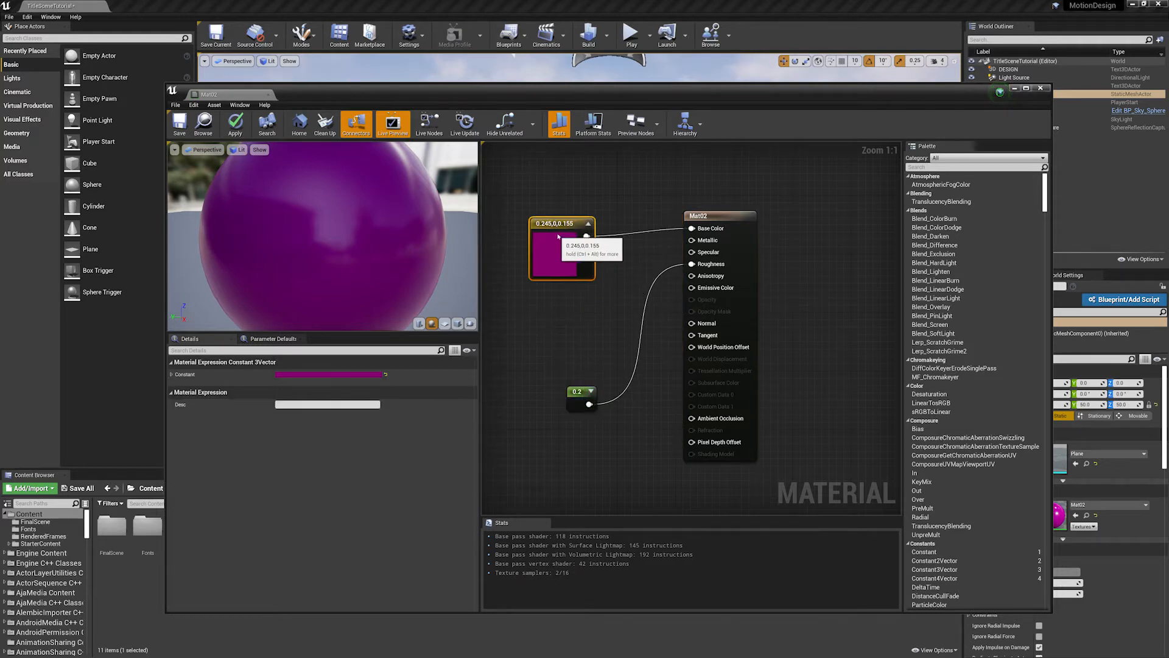
pyautogui.moveTo(579, 398); pyautogui.dragTo(554, 311)
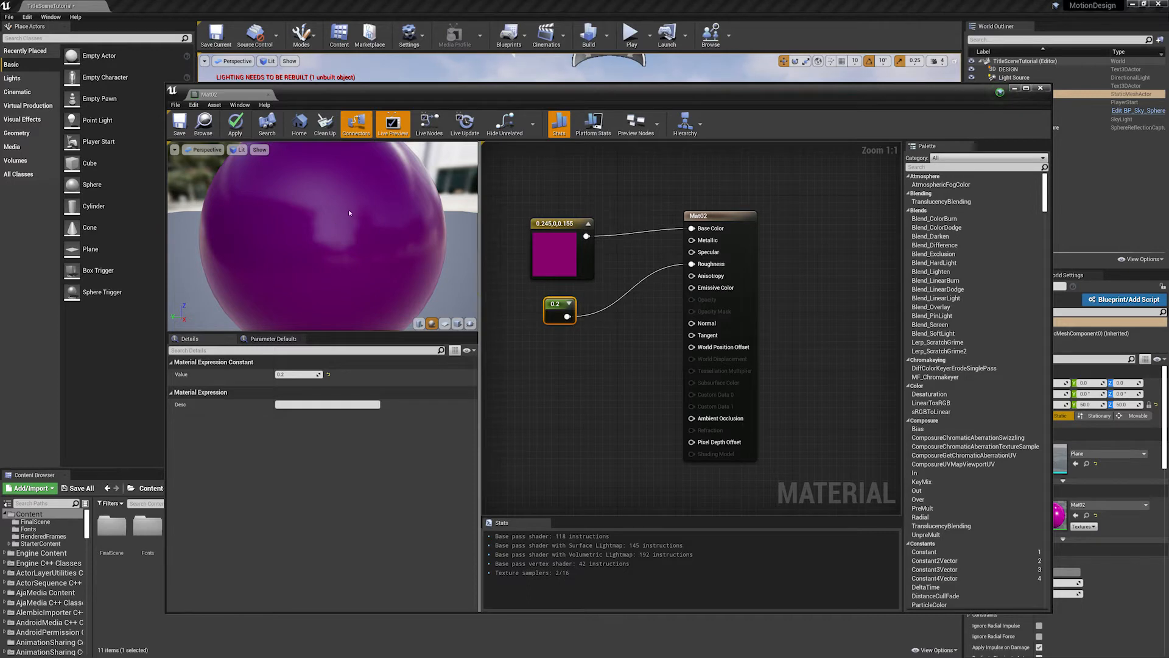
pyautogui.click(1041, 88)
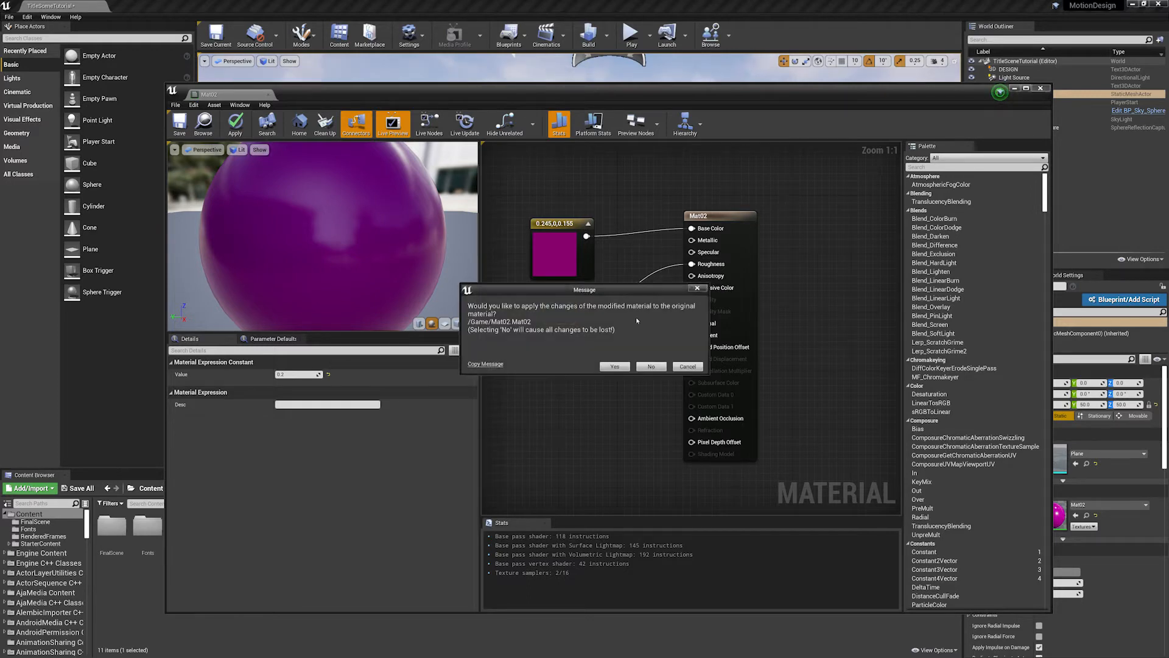
pyautogui.click(650, 366)
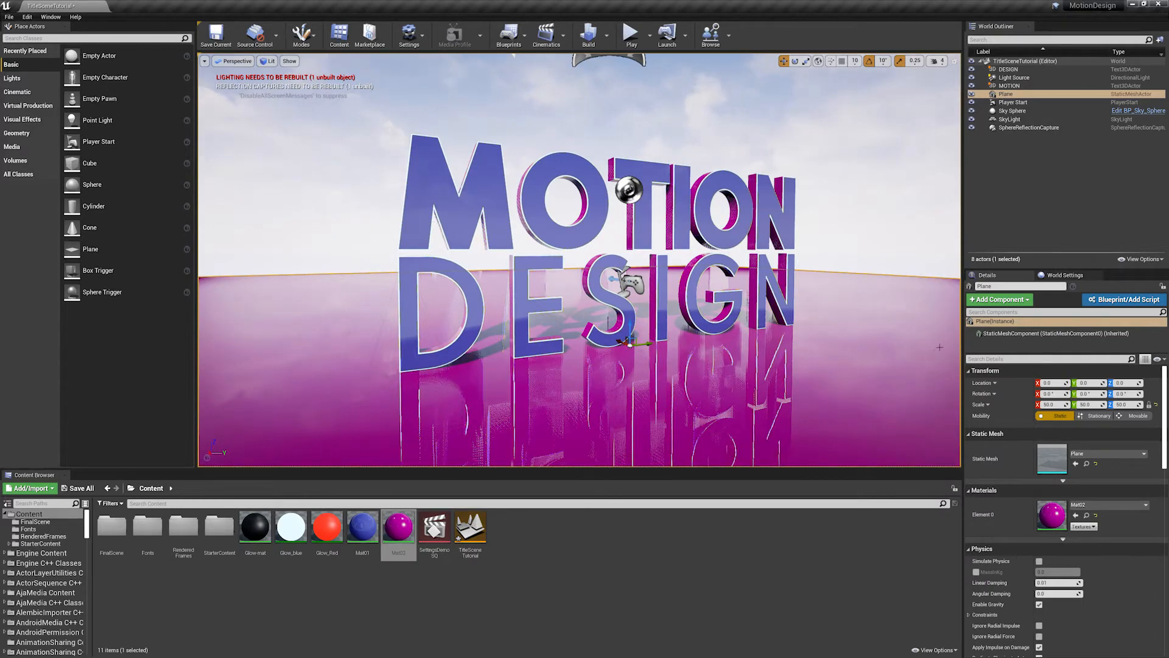
# - Delete the Light Source, Sky Sphere and SkyLight actors together, including their references
pyautogui.moveTo(835, 255)
pyautogui.mouseDown()
pyautogui.moveTo(865, 211)
pyautogui.moveTo(810, 201)
pyautogui.moveTo(819, 244)
pyautogui.mouseUp()
pyautogui.moveTo(681, 310)
pyautogui.mouseDown(button='right')
pyautogui.moveTo(681, 298)
pyautogui.moveTo(690, 305)
pyautogui.moveTo(681, 309)
pyautogui.mouseUp(button='right')
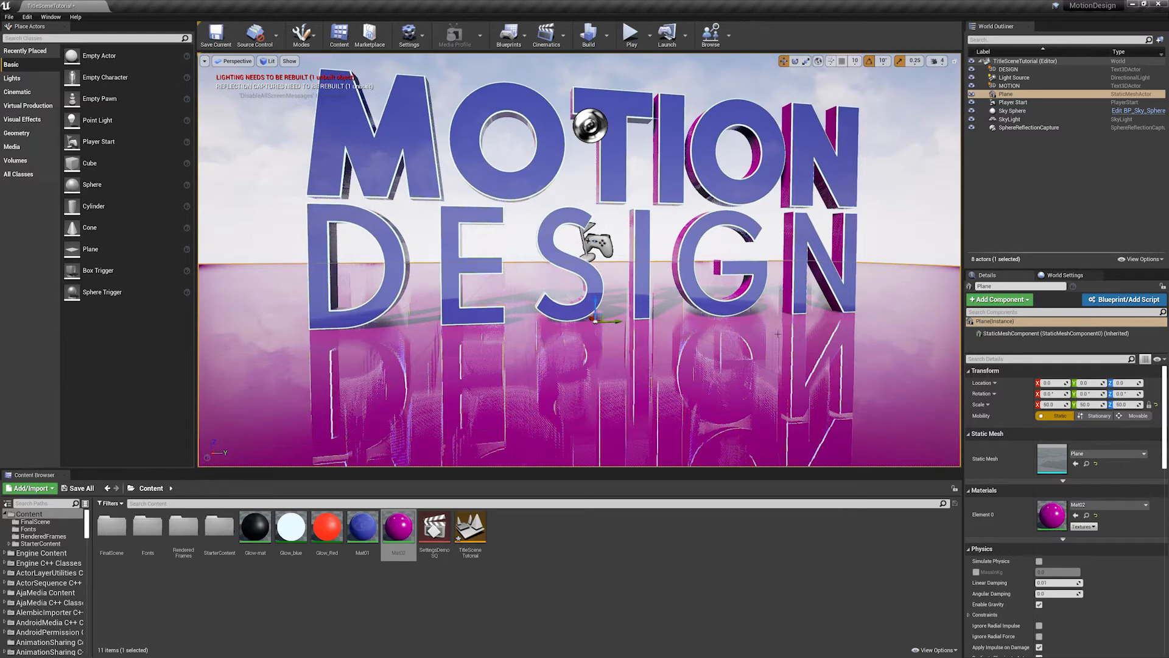
pyautogui.moveTo(782, 360); pyautogui.dragTo(778, 332, button='middle')
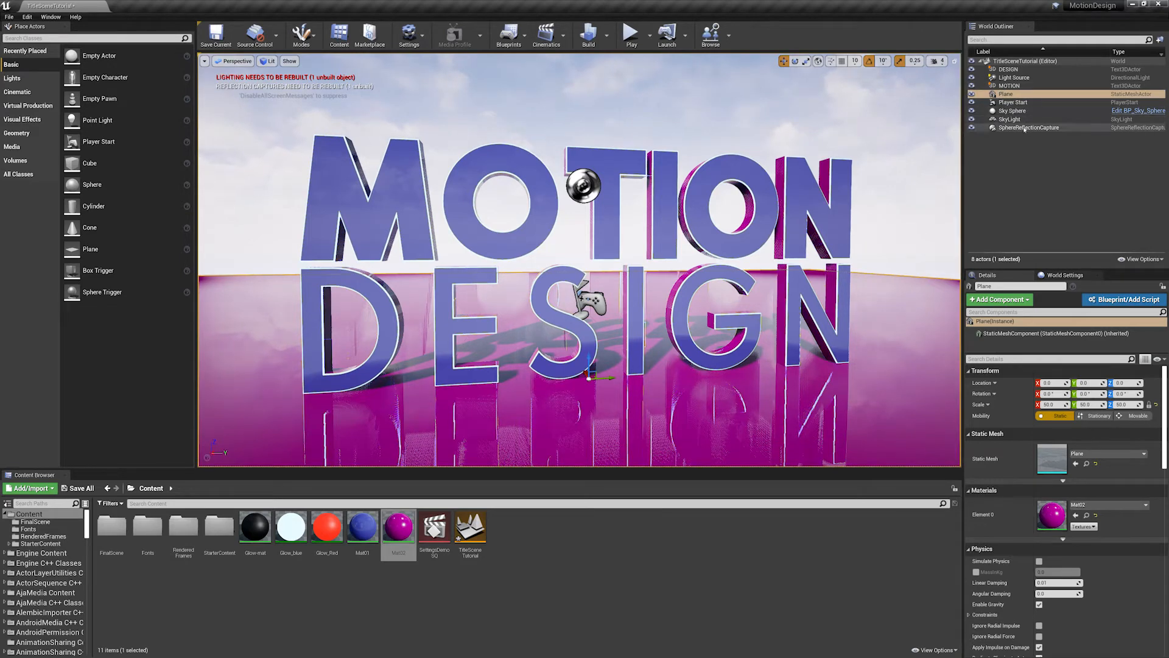
pyautogui.click(1016, 78)
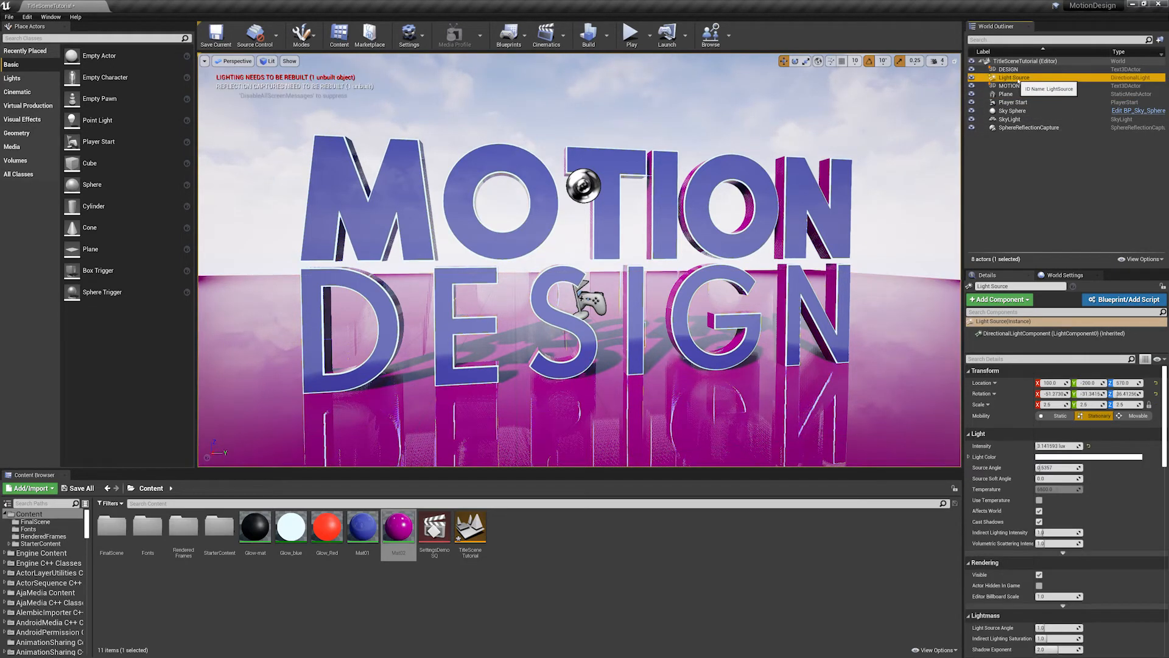
pyautogui.keyDown('ctrl'); pyautogui.click(1012, 111); pyautogui.keyUp('ctrl')
pyautogui.keyDown('ctrl'); pyautogui.click(1011, 119); pyautogui.keyUp('ctrl')
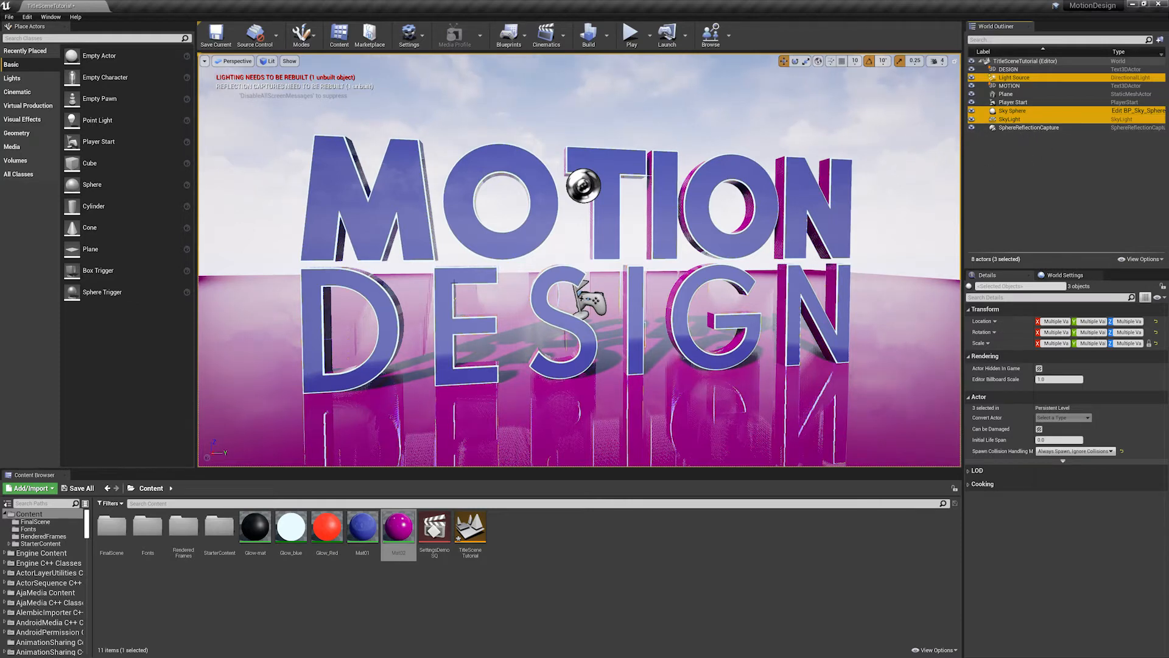
pyautogui.press('Delete')
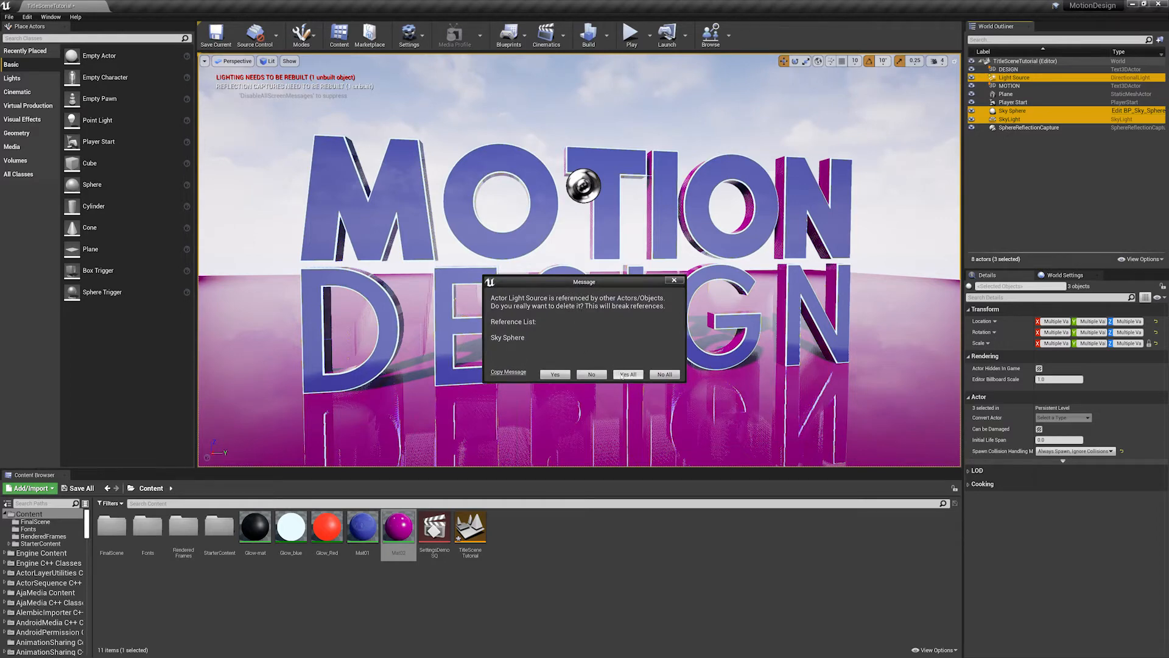
pyautogui.click(622, 375)
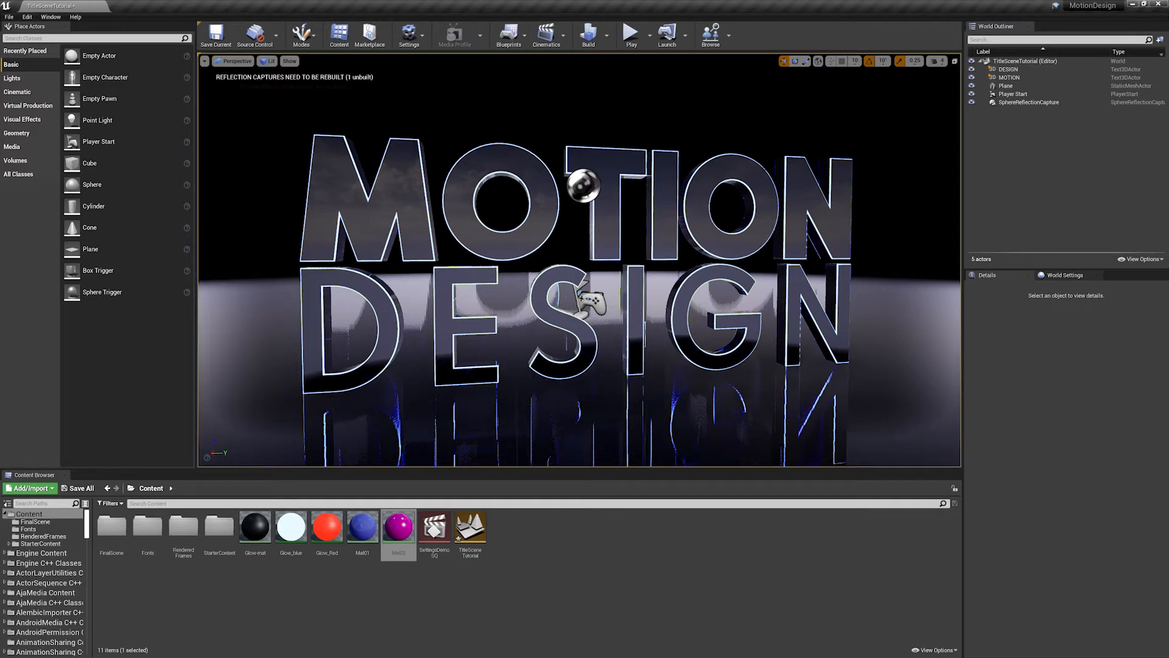
# - Find the Post Process Volume, place it in the scene, and reset its location to the origin
pyautogui.keyDown('alt'); pyautogui.moveTo(656, 276); pyautogui.dragTo(624, 273); pyautogui.keyUp('alt')
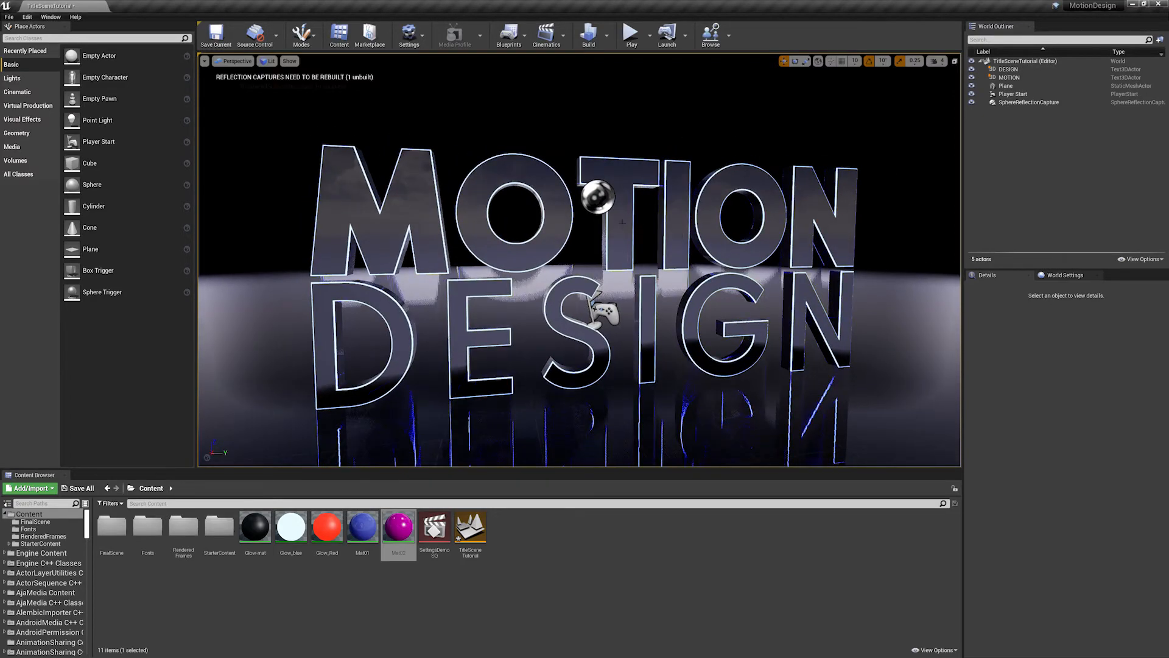
pyautogui.click(38, 37)
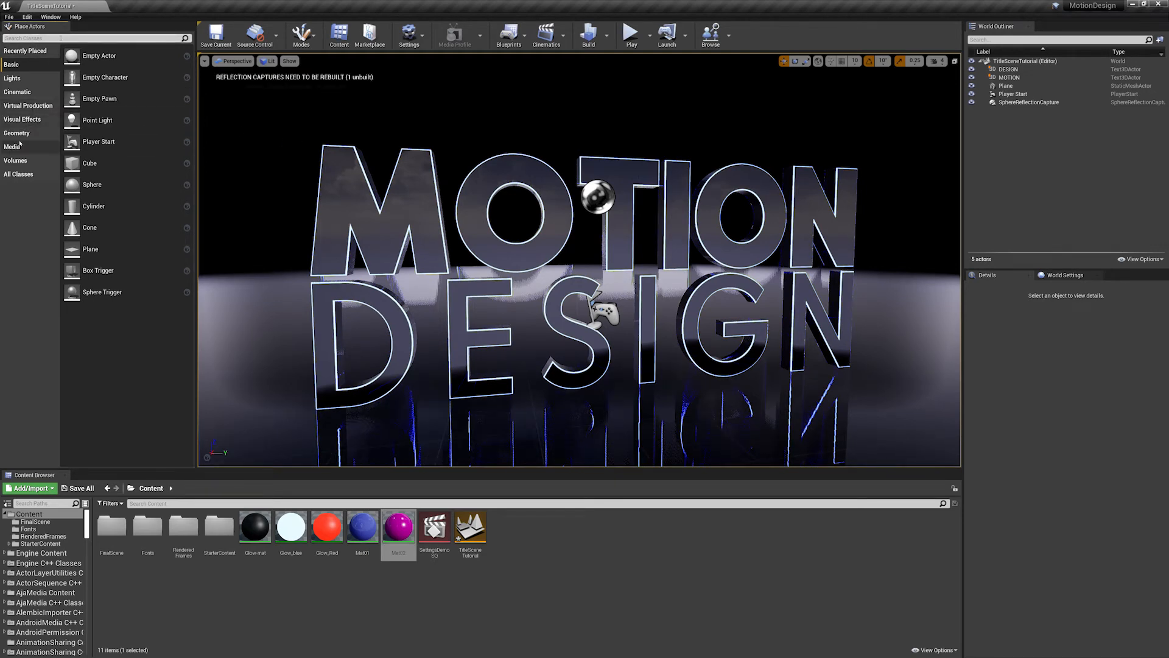
pyautogui.click(17, 161)
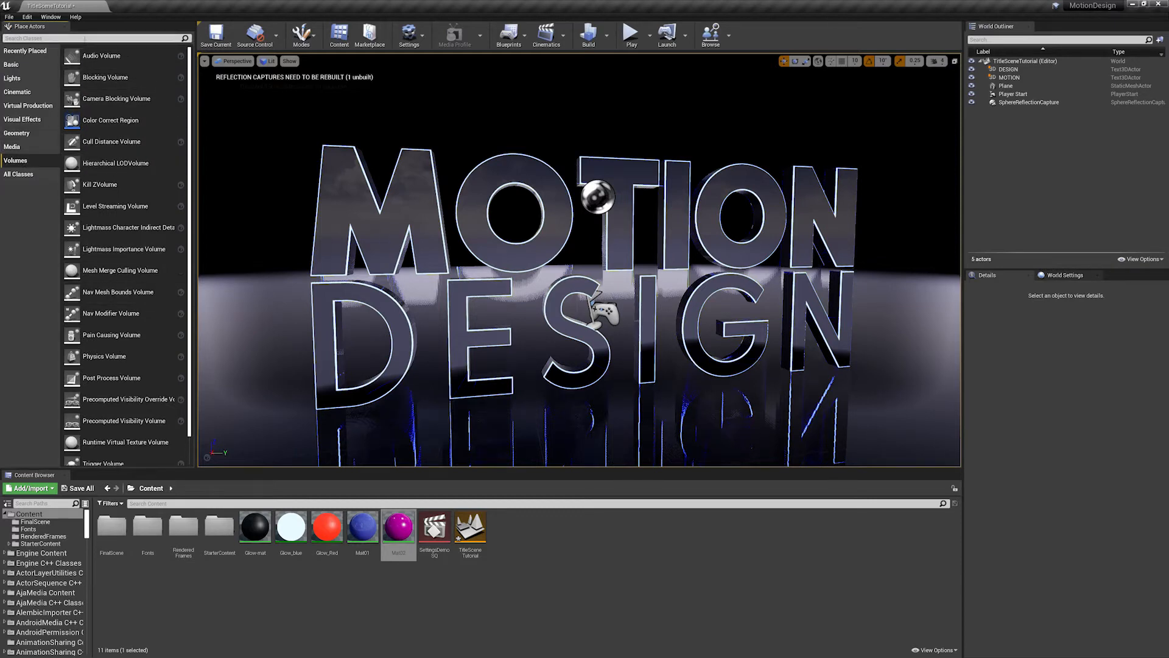
pyautogui.click(99, 40)
pyautogui.write('post')
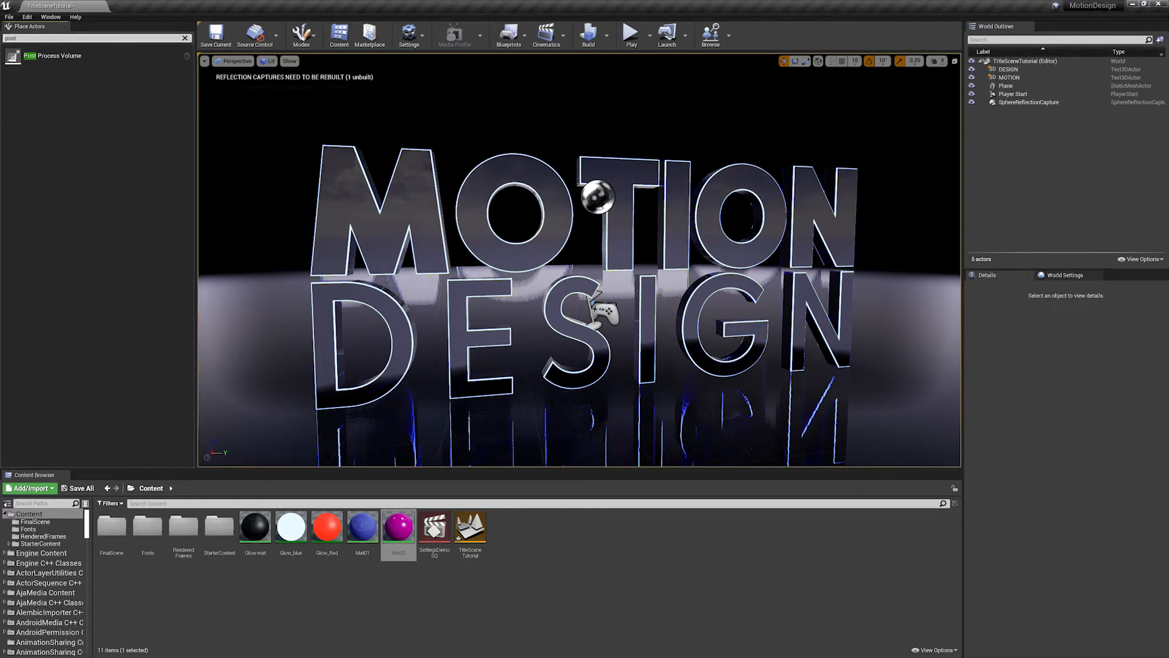
pyautogui.moveTo(55, 55); pyautogui.dragTo(576, 333)
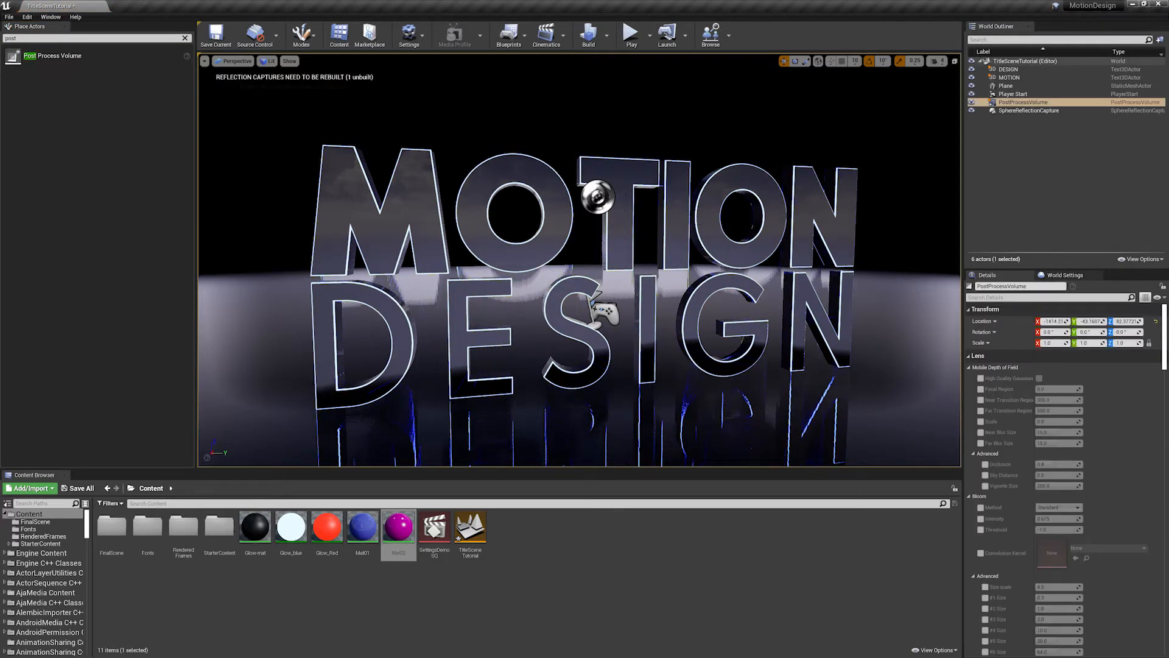
pyautogui.click(1156, 321)
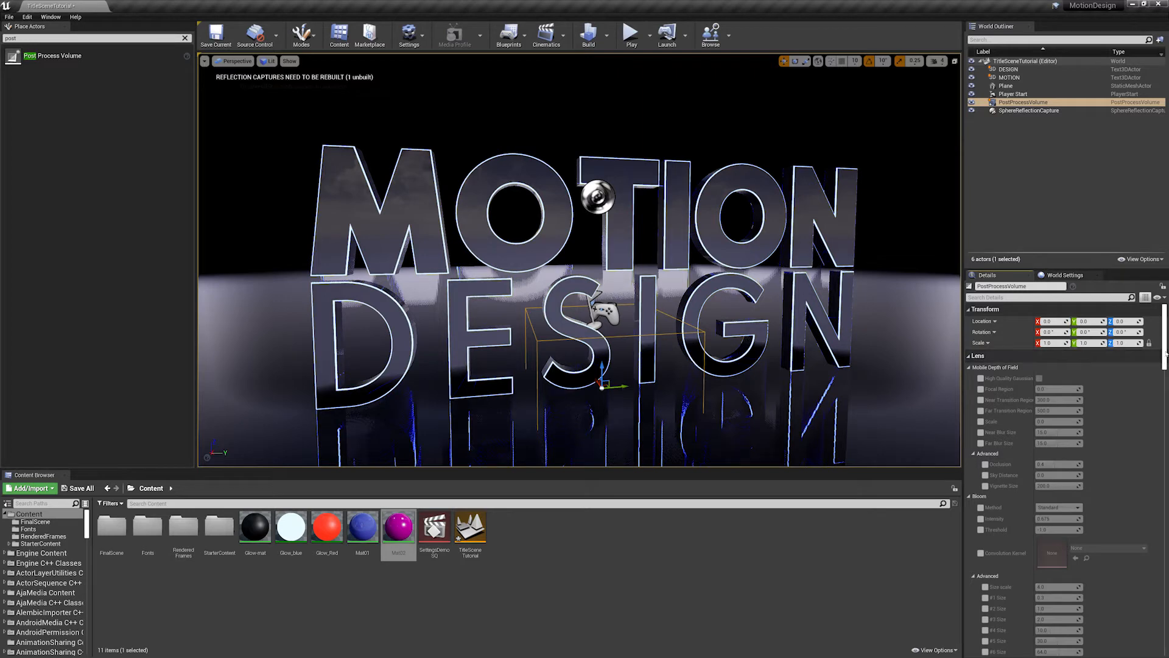
# - Enable Infinite Extent (Unbound) for the post process volume so it affects the whole scene
pyautogui.scroll(-1, 1167, 353)
pyautogui.scroll(1, 1166, 353)
pyautogui.click(1027, 297)
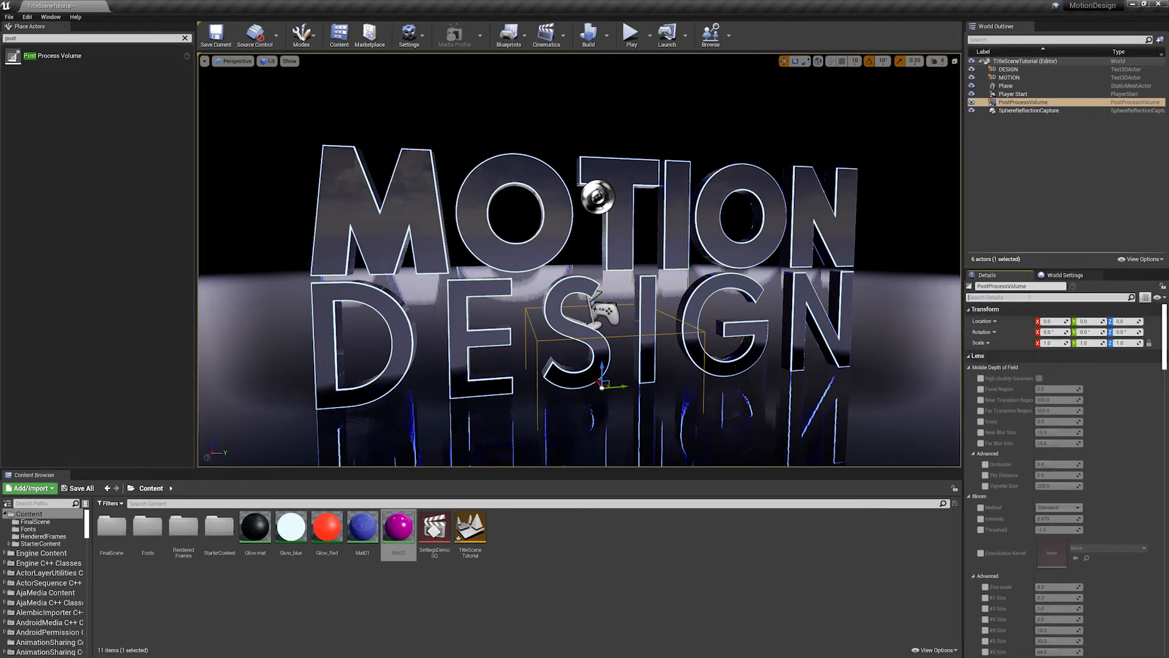
pyautogui.write('infi')
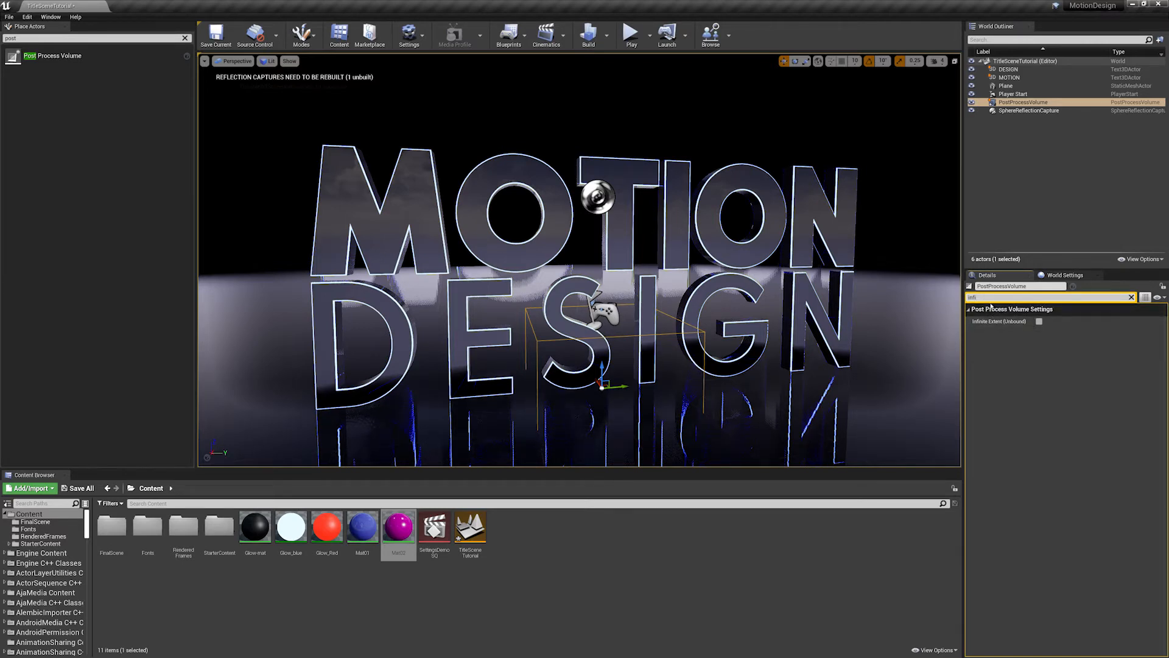
pyautogui.click(1039, 321)
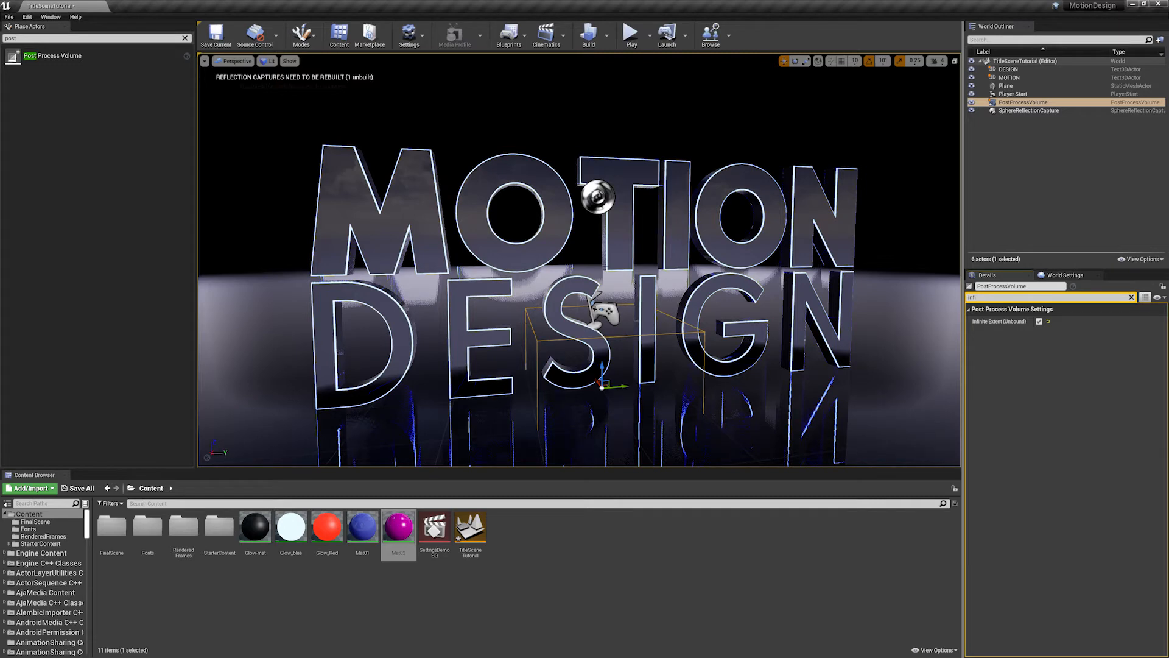
pyautogui.press('s')
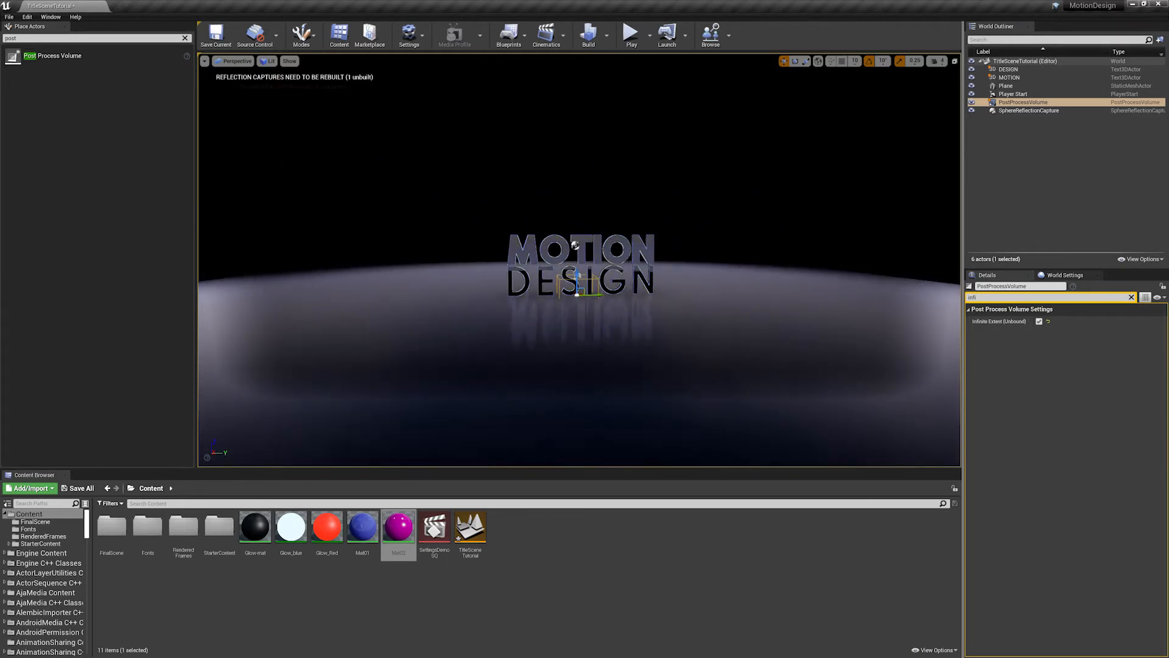
pyautogui.press('w')
pyautogui.press('s')
pyautogui.press('a')
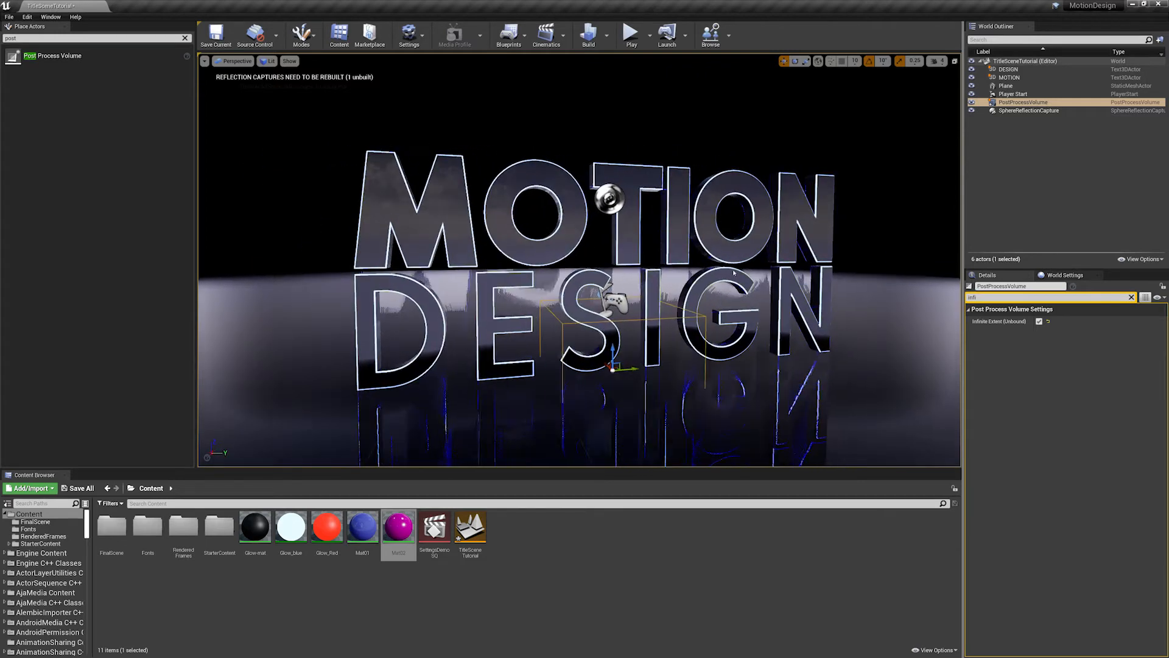
# - Find the post process volume's bloom settings and enable the Method and Intensity overrides
pyautogui.click(1132, 297)
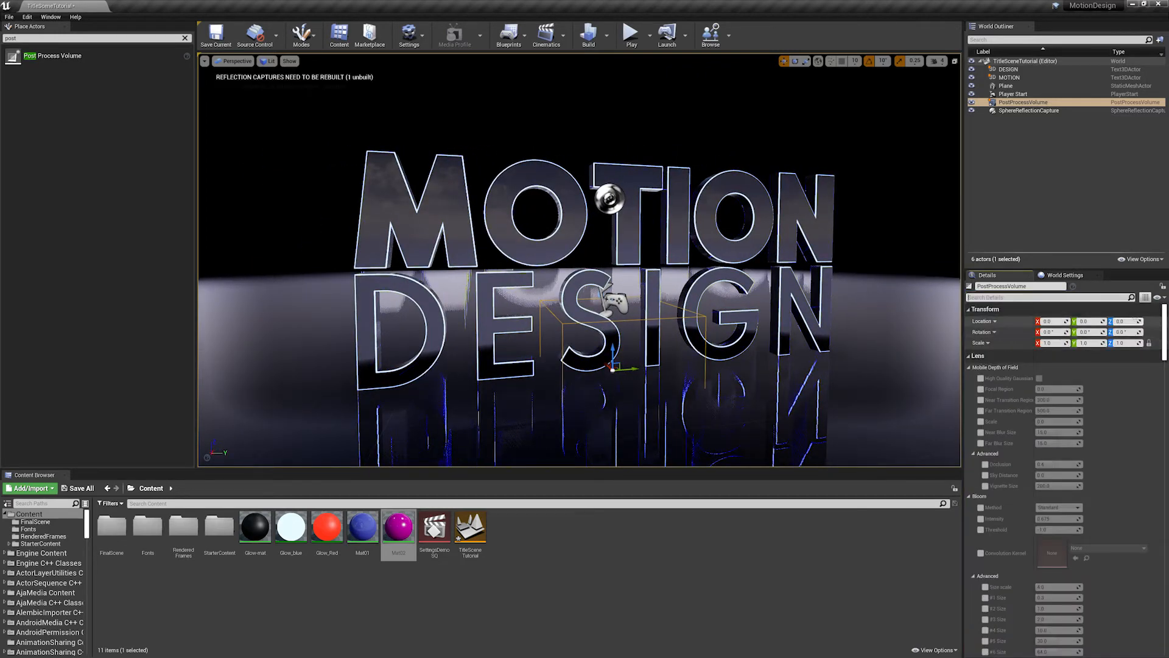
pyautogui.scroll(-5, 1137, 377)
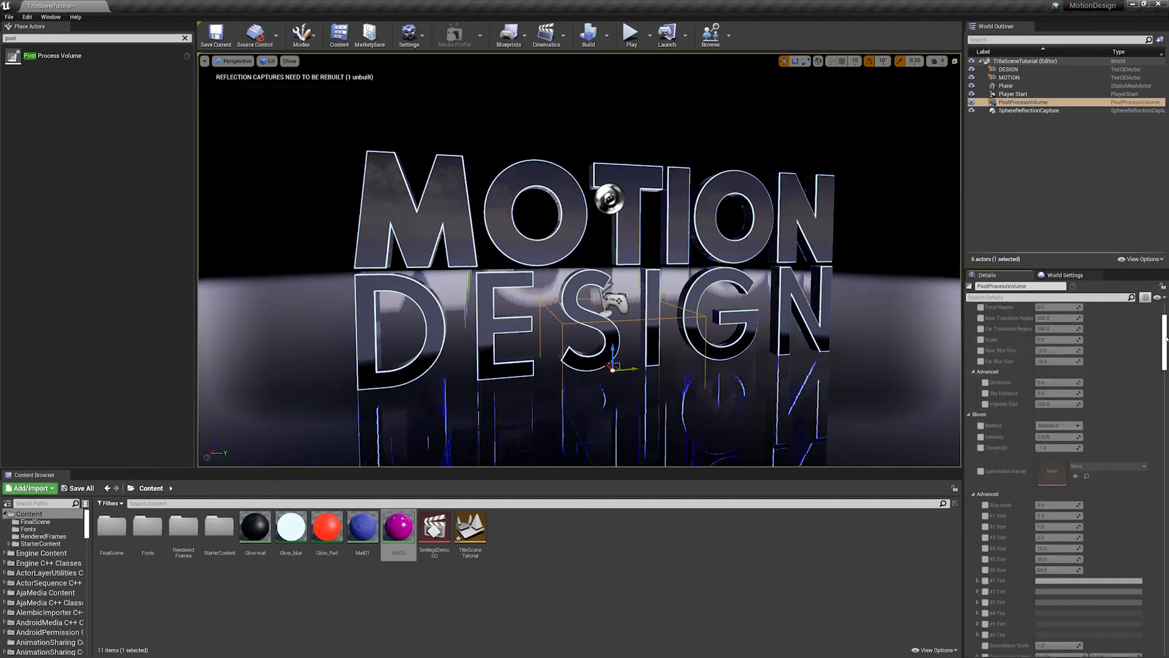
pyautogui.scroll(2, 1157, 341)
pyautogui.scroll(3, 1158, 331)
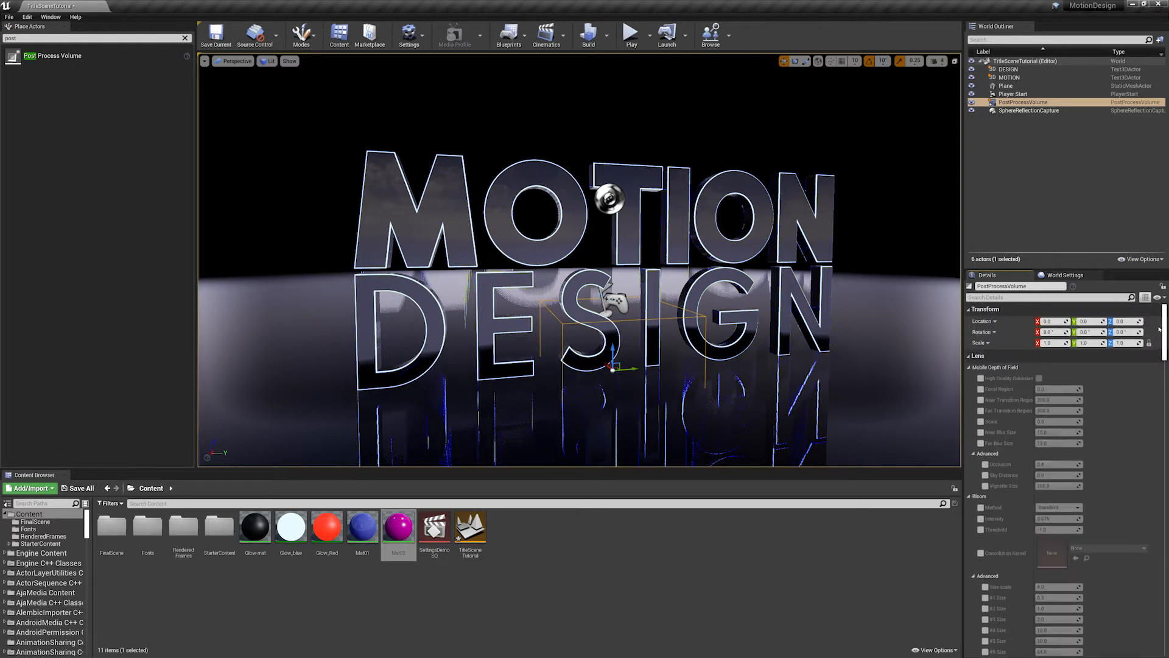
pyautogui.scroll(-3, 1154, 328)
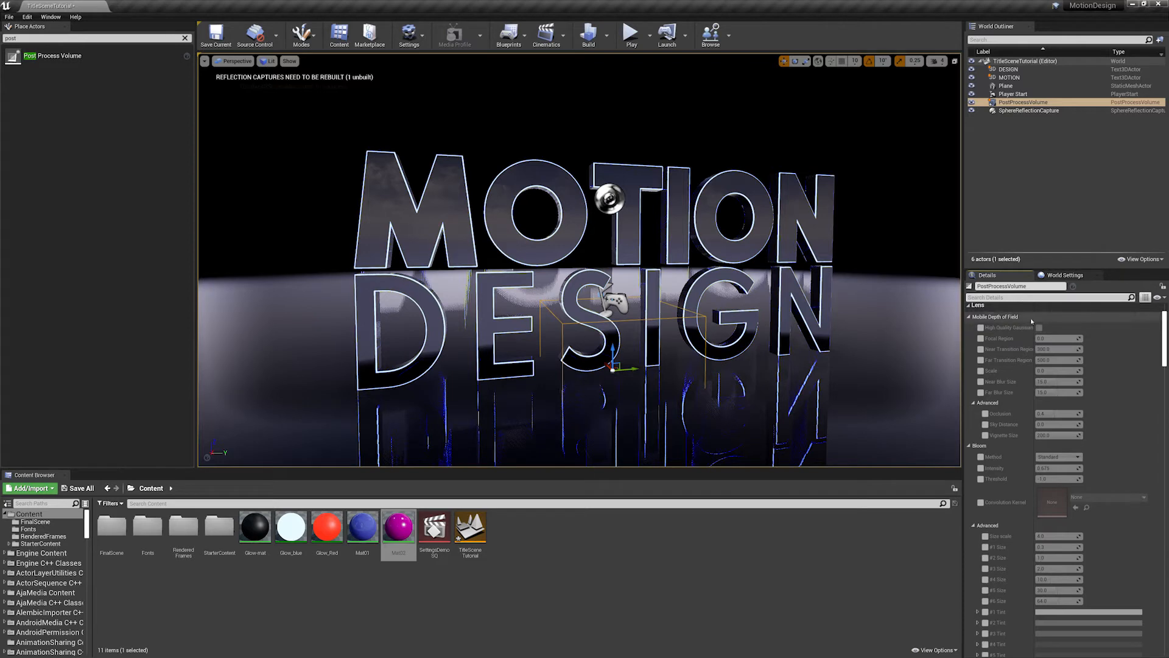
pyautogui.hotkey('ctrl', 'f')
pyautogui.write('bloo')
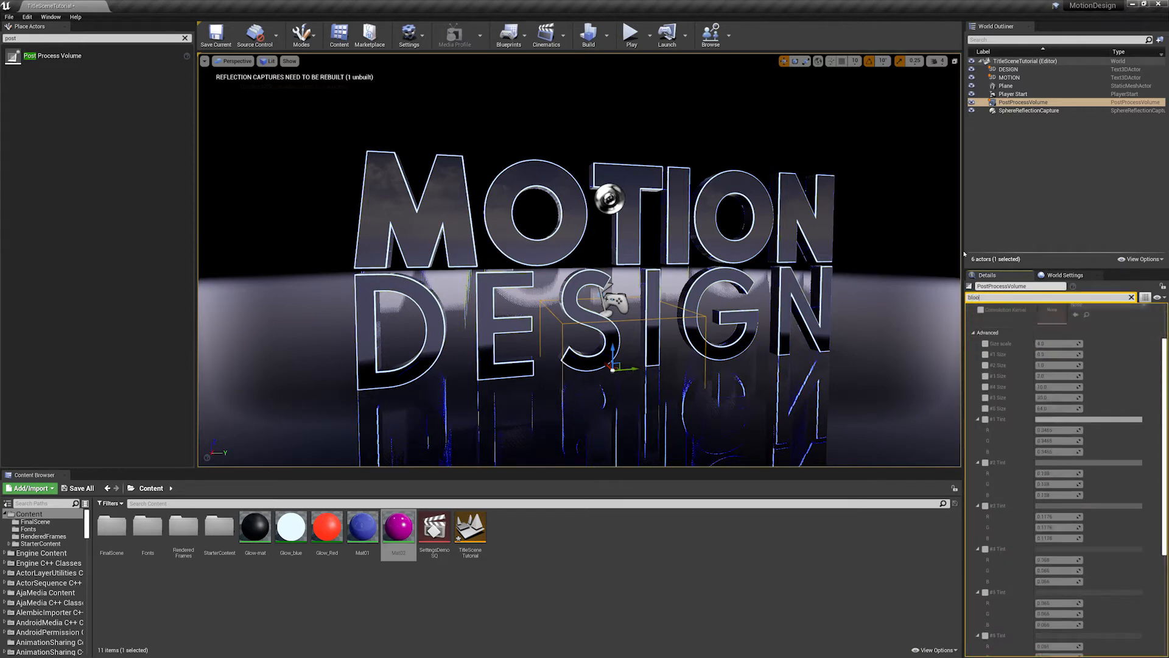
pyautogui.write('m')
pyautogui.scroll(3, 1035, 365)
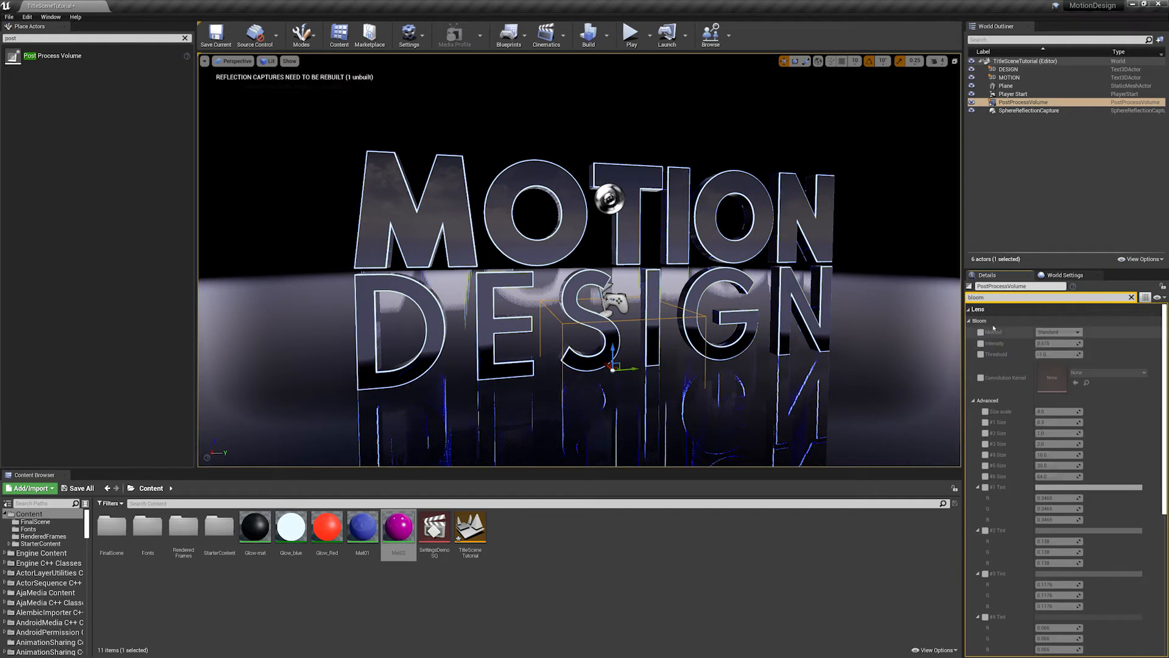
pyautogui.click(981, 332)
pyautogui.click(981, 343)
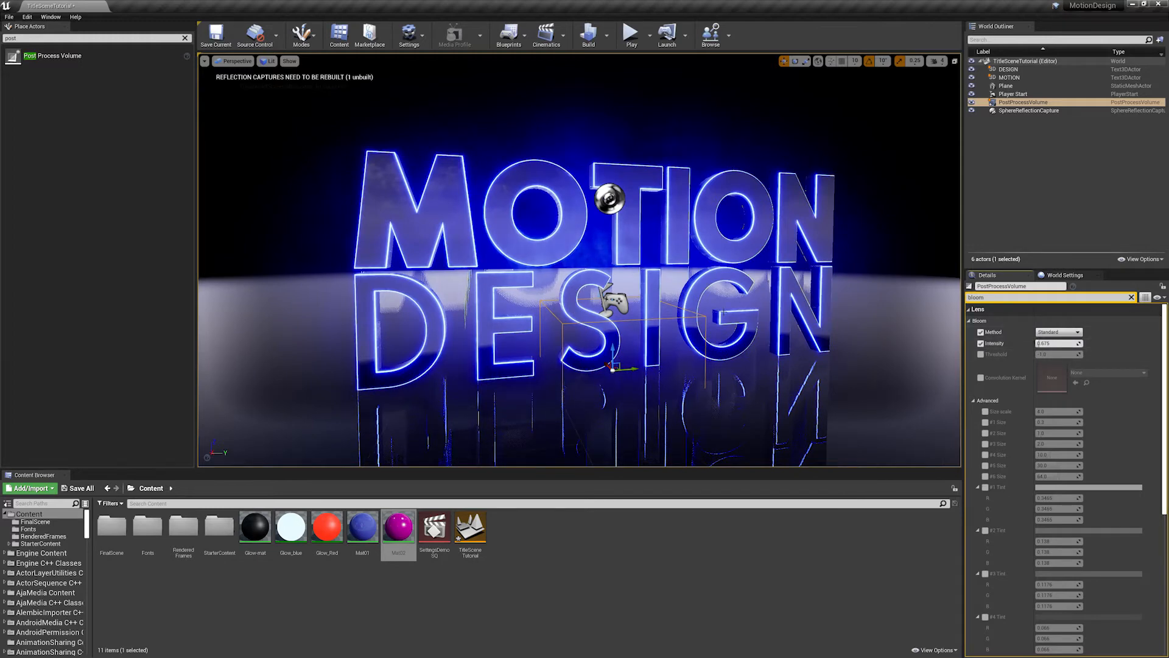
# - Raise the post process volume's bloom intensity to strengthen the glow around the letter outlines
pyautogui.moveTo(1048, 344)
pyautogui.mouseDown()
pyautogui.moveTo(1066, 343)
pyautogui.moveTo(1043, 344)
pyautogui.mouseUp()
pyautogui.keyDown('alt'); pyautogui.moveTo(580, 260); pyautogui.dragTo(628, 260, button='right'); pyautogui.keyUp('alt')
pyautogui.keyDown('alt'); pyautogui.moveTo(627, 260); pyautogui.dragTo(652, 260); pyautogui.keyUp('alt')
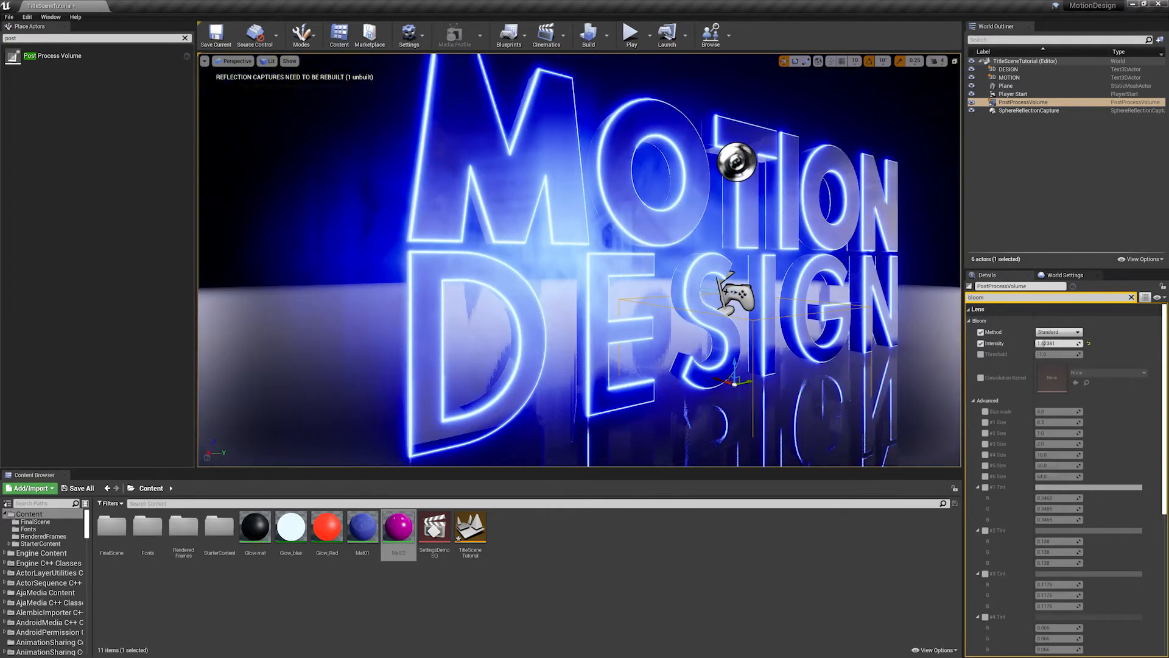
# - Try Glow_Red as the bevel material of the MOTION text, and undo the change
pyautogui.click(661, 124)
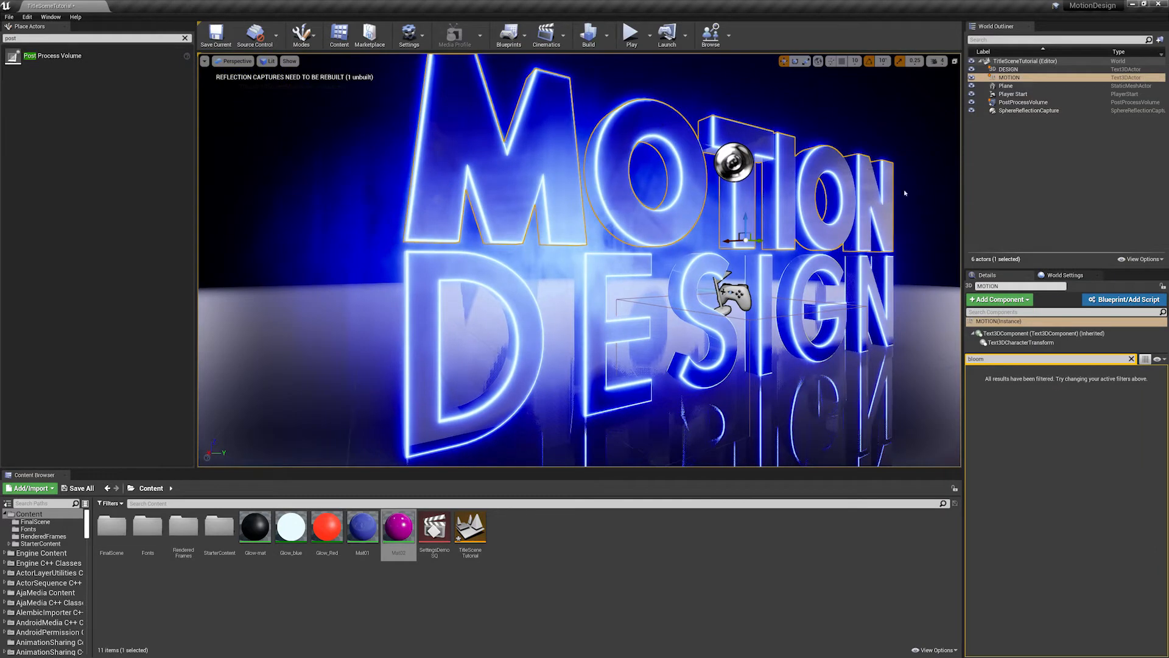
pyautogui.click(1131, 359)
pyautogui.scroll(-3, 1003, 448)
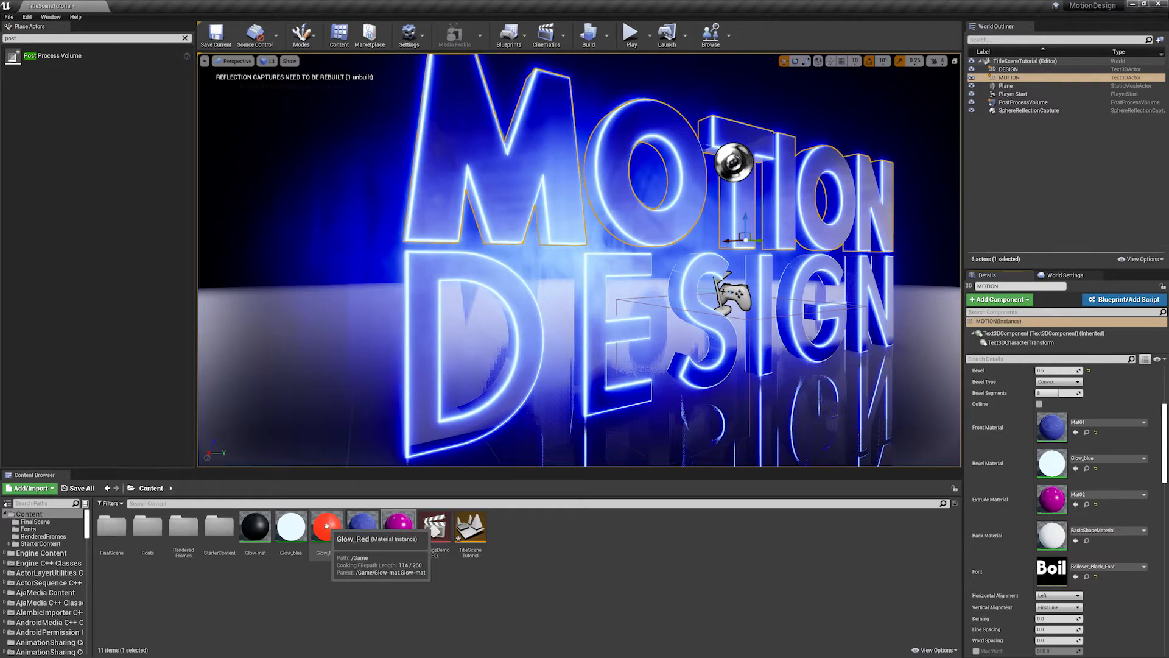
pyautogui.moveTo(327, 525); pyautogui.dragTo(1052, 464)
pyautogui.scroll(-4, 655, 286)
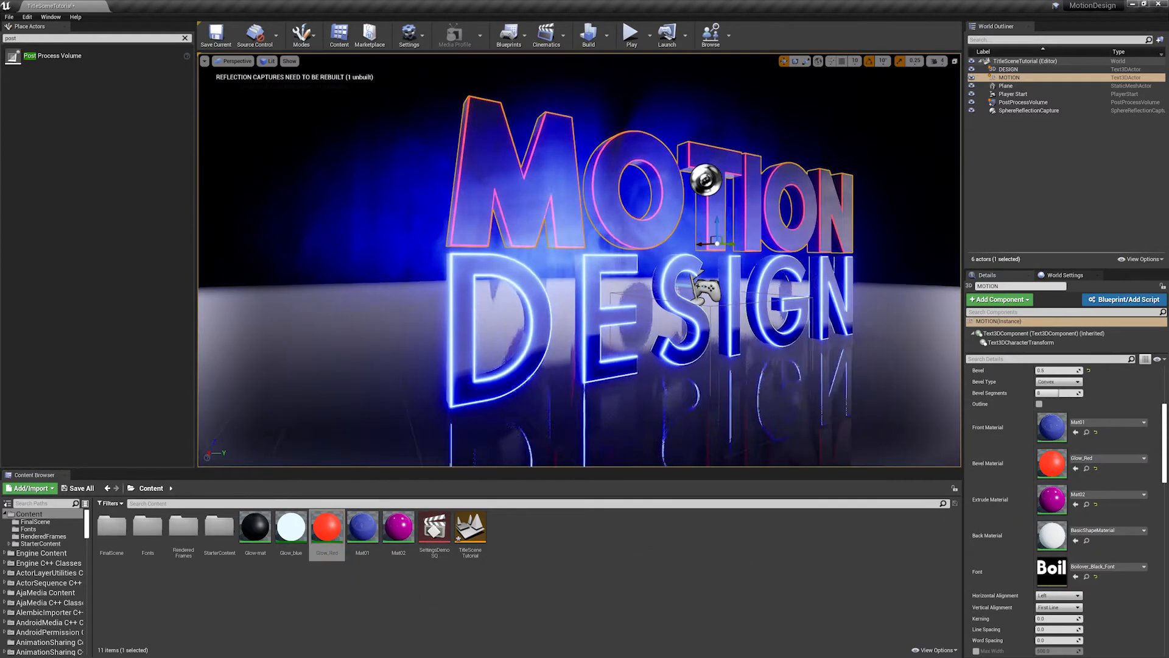
pyautogui.keyDown('alt'); pyautogui.moveTo(654, 286); pyautogui.dragTo(659, 323); pyautogui.keyUp('alt')
pyautogui.scroll(6, 654, 286)
pyautogui.scroll(-5, 655, 286)
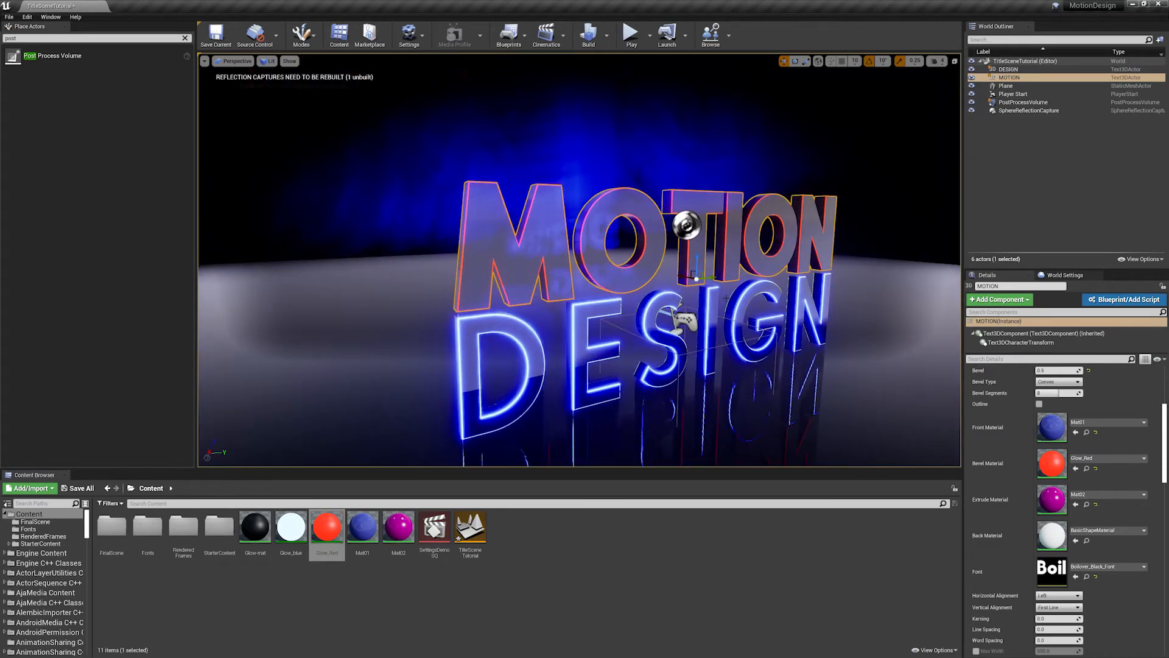
pyautogui.hotkey('ctrl', 'z')
pyautogui.keyDown('alt'); pyautogui.moveTo(723, 294); pyautogui.dragTo(655, 275); pyautogui.keyUp('alt')
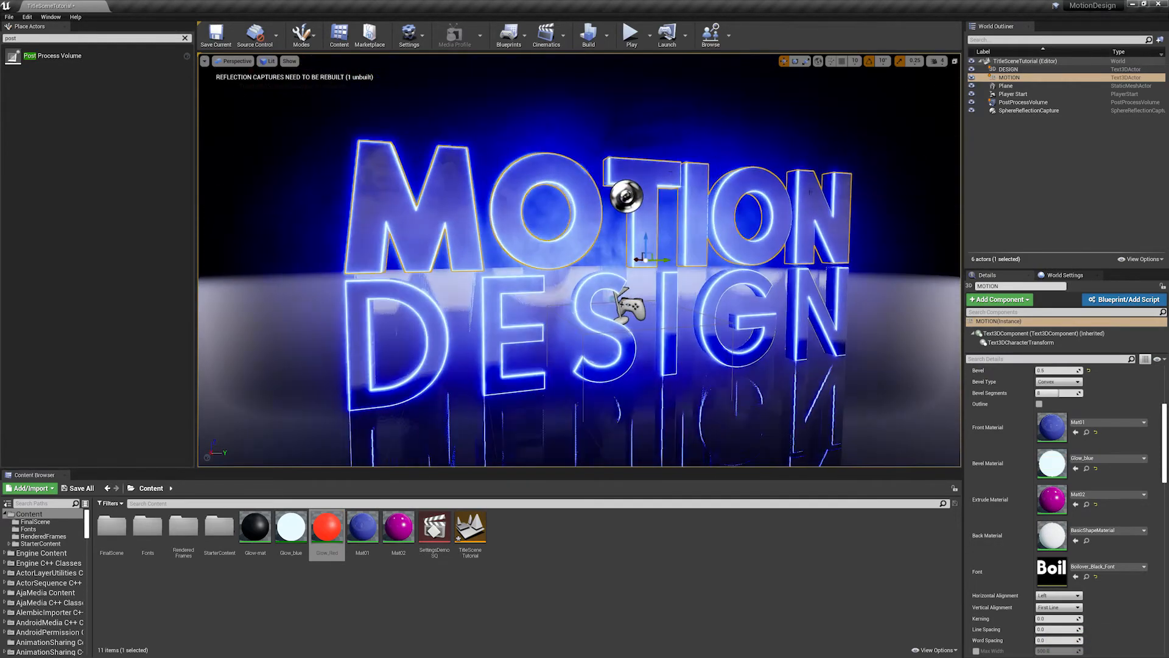
# - Place a Lightmass Importance Volume in the scene and reset its location to the origin
pyautogui.click(185, 38)
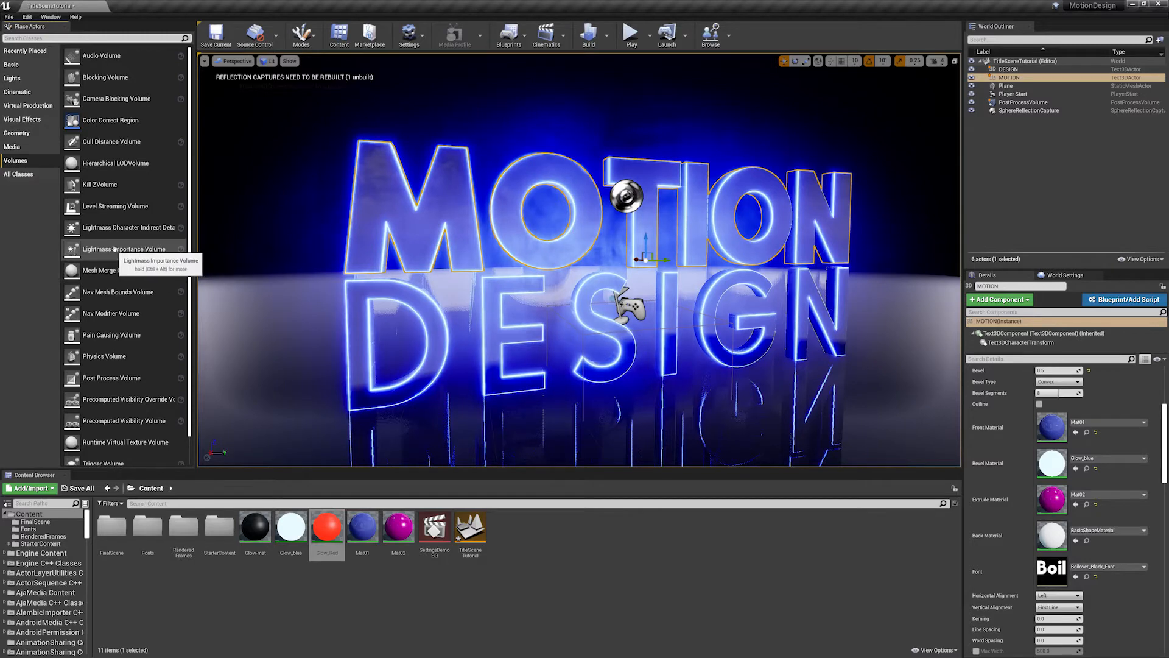
pyautogui.moveTo(114, 249); pyautogui.dragTo(580, 244)
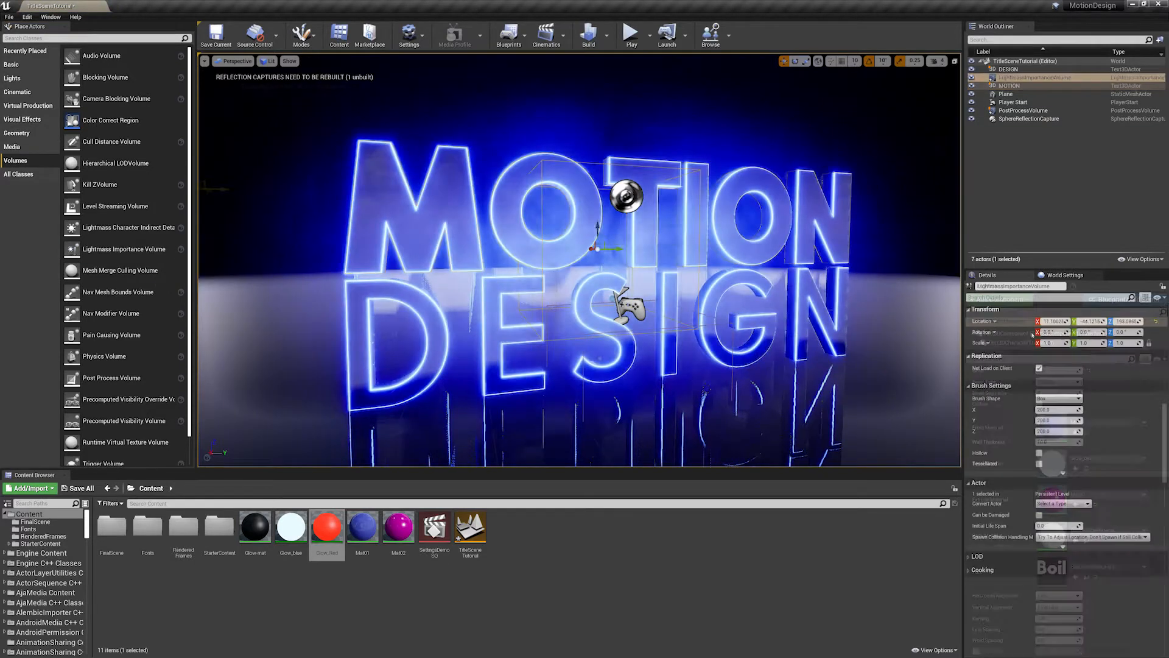
pyautogui.click(1156, 321)
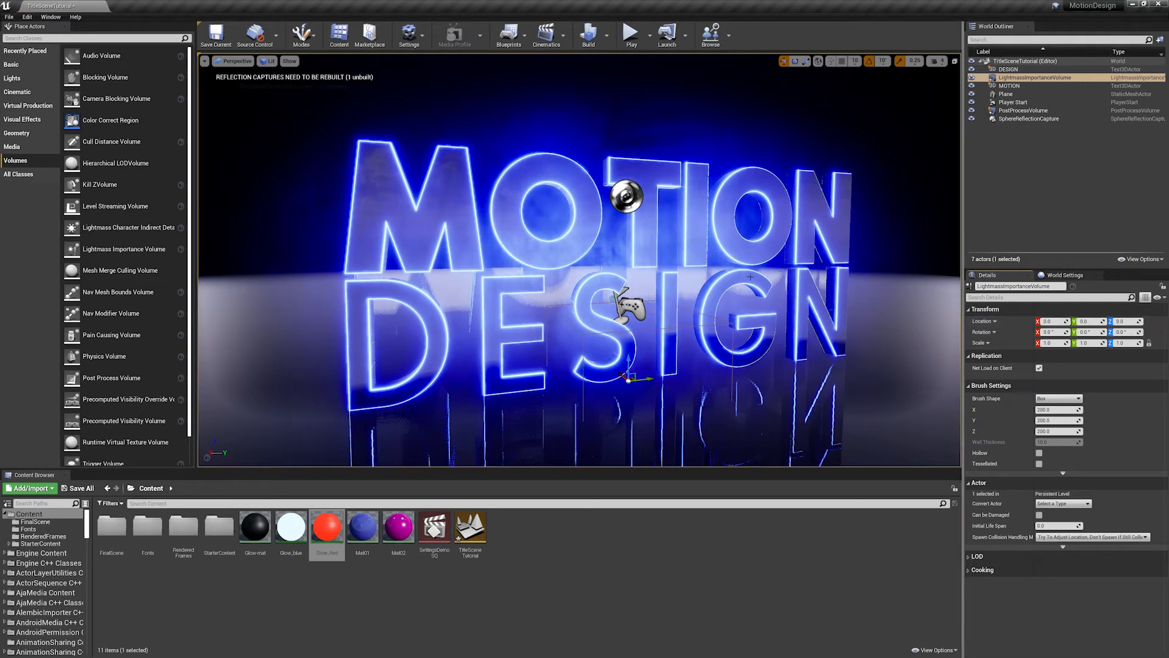
pyautogui.scroll(-6, 750, 277)
pyautogui.scroll(5, 750, 277)
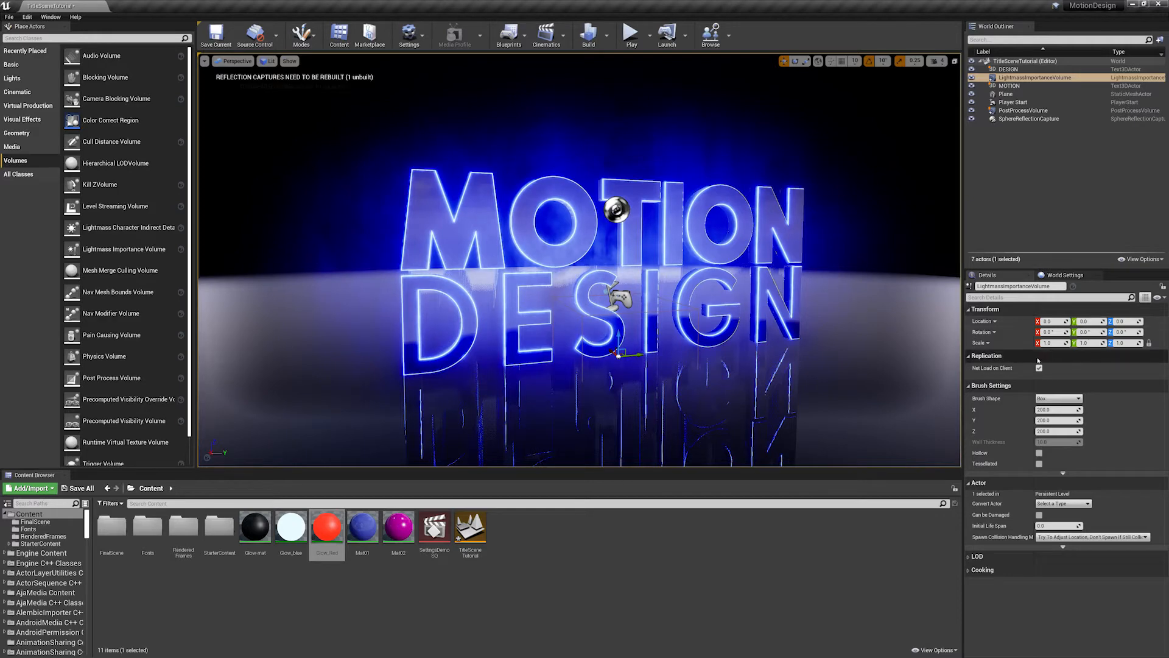
# - Raise the Lightmass Importance Volume to about 198 on Z and enlarge its brush around the title, with X about 1094
pyautogui.moveTo(1060, 410)
pyautogui.mouseDown()
pyautogui.moveTo(1120, 420)
pyautogui.moveTo(1090, 431)
pyautogui.moveTo(1115, 431)
pyautogui.mouseUp()
pyautogui.moveTo(618, 338)
pyautogui.mouseDown()
pyautogui.moveTo(618, 234)
pyautogui.moveTo(797, 235)
pyautogui.moveTo(737, 237)
pyautogui.mouseUp()
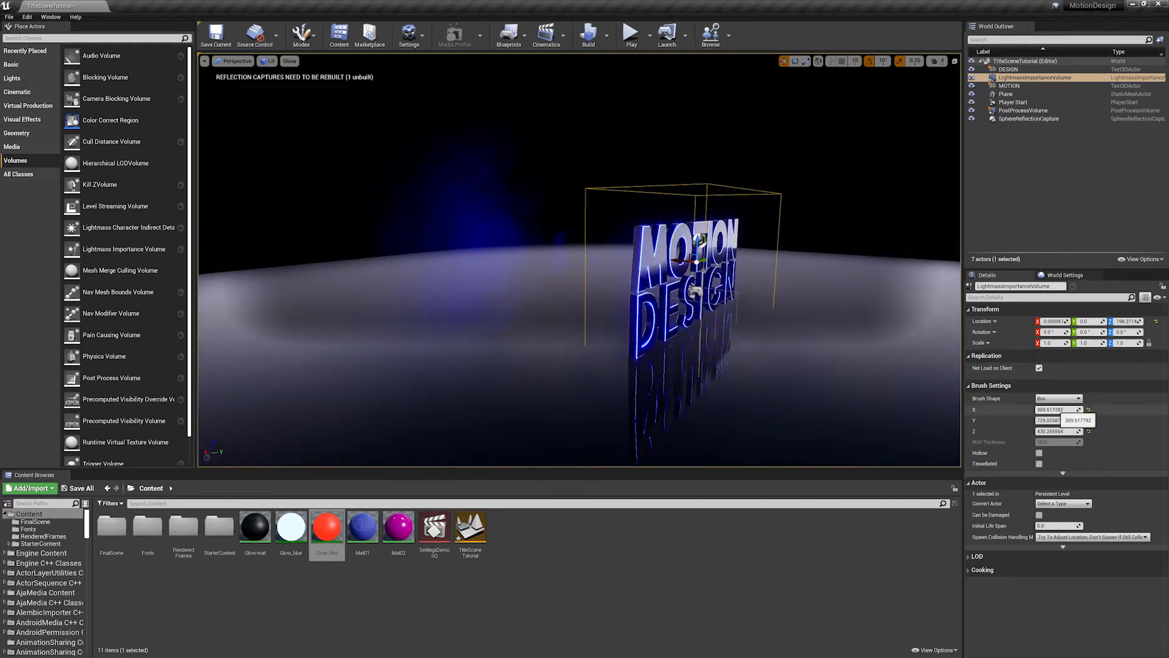
pyautogui.moveTo(1058, 410); pyautogui.dragTo(1133, 410)
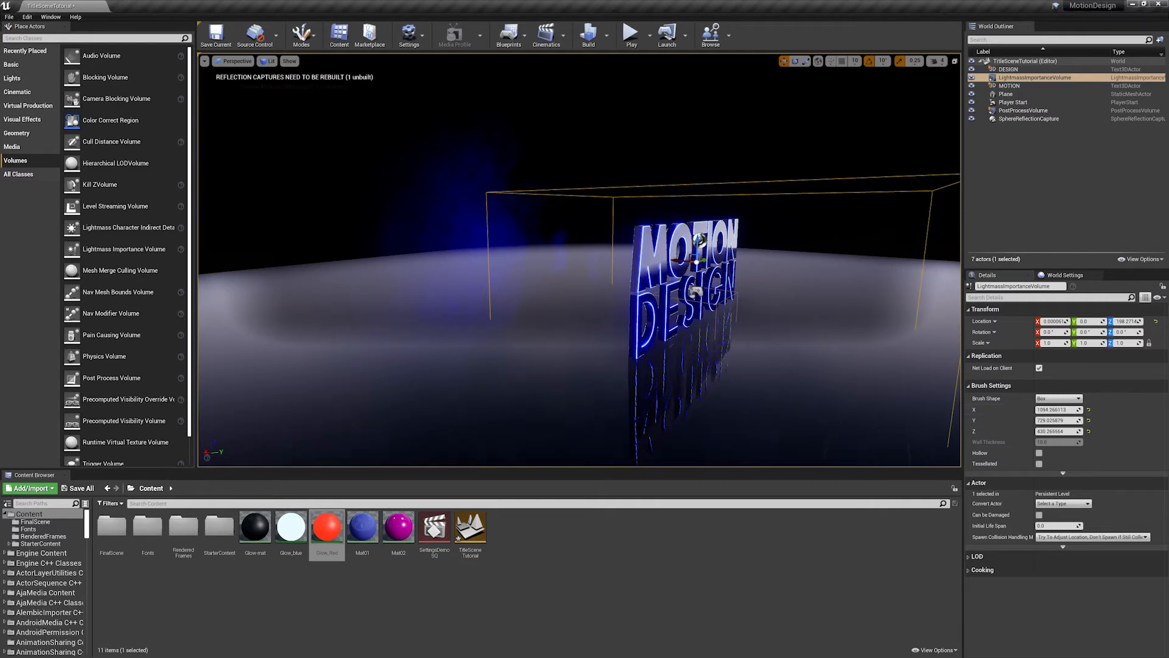
# - Extend the Lightmass Importance Volume's brush to about 1017 in Y and about 450 in Z
pyautogui.keyDown('alt'); pyautogui.moveTo(737, 262); pyautogui.dragTo(603, 274); pyautogui.keyUp('alt')
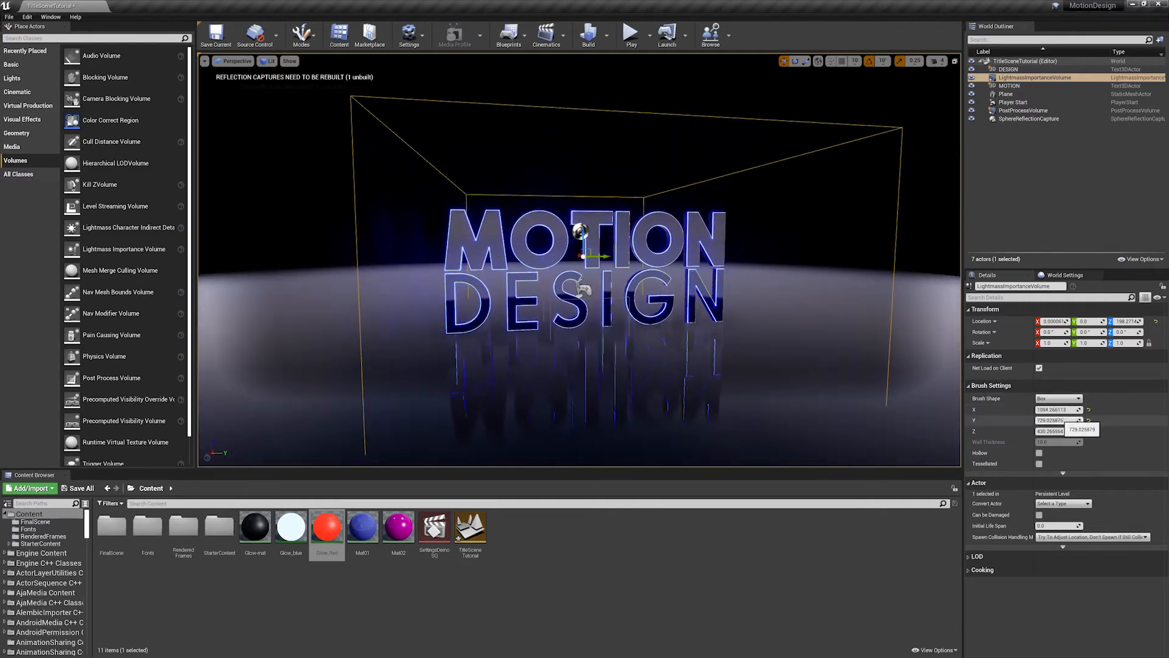
pyautogui.moveTo(1062, 420); pyautogui.dragTo(1100, 420)
pyautogui.moveTo(719, 268)
pyautogui.keyDown('alt'); pyautogui.mouseDown()
pyautogui.moveTo(852, 310)
pyautogui.moveTo(725, 265)
pyautogui.moveTo(700, 271)
pyautogui.mouseUp(); pyautogui.keyUp('alt')
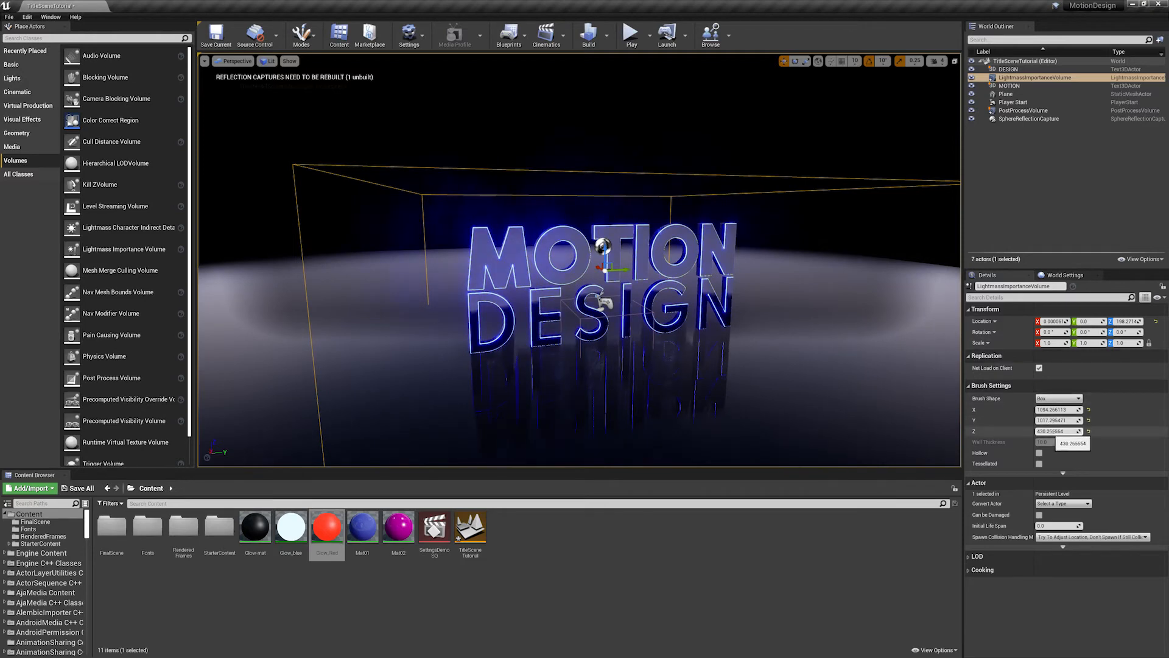
pyautogui.moveTo(1058, 431); pyautogui.dragTo(1065, 432)
pyautogui.scroll(-4, 812, 260)
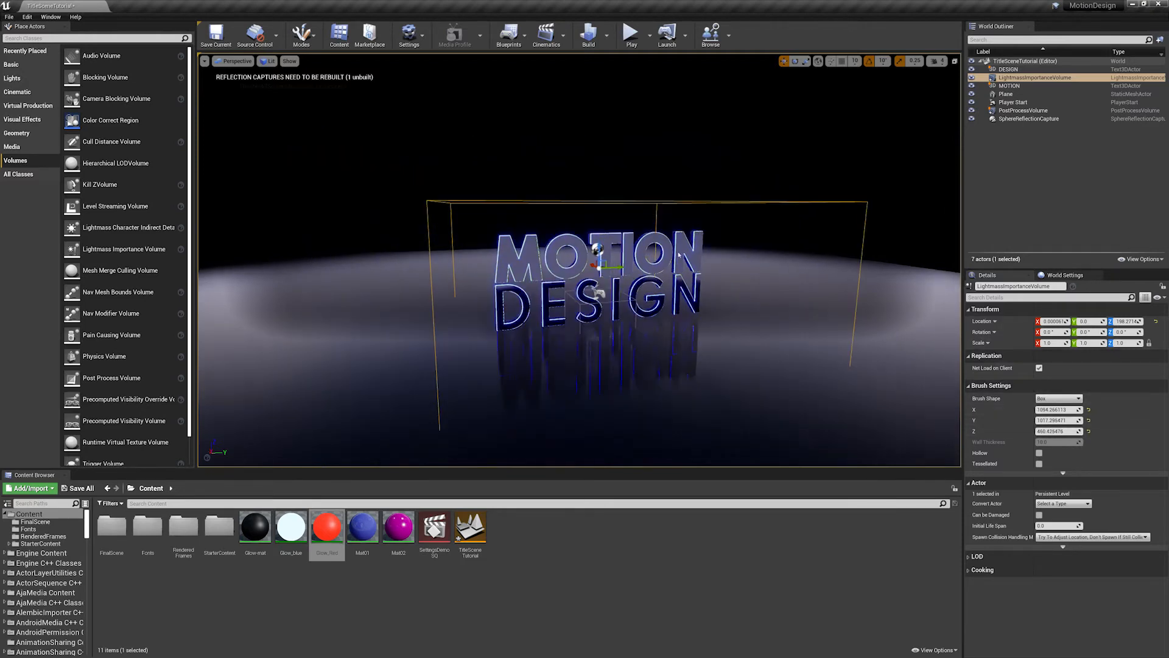
pyautogui.scroll(10, 812, 260)
pyautogui.scroll(-5, 812, 260)
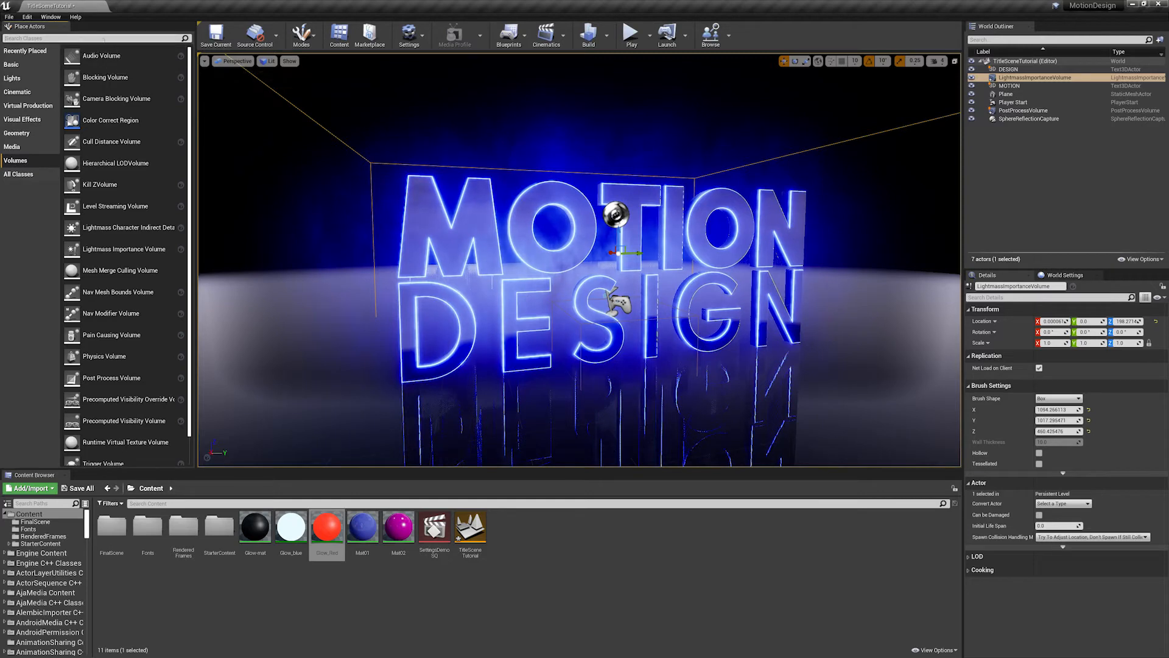
# - Find the Box Reflection Capture, place it in the scene, and reset its location to the origin
pyautogui.click(103, 39)
pyautogui.write('reflect')
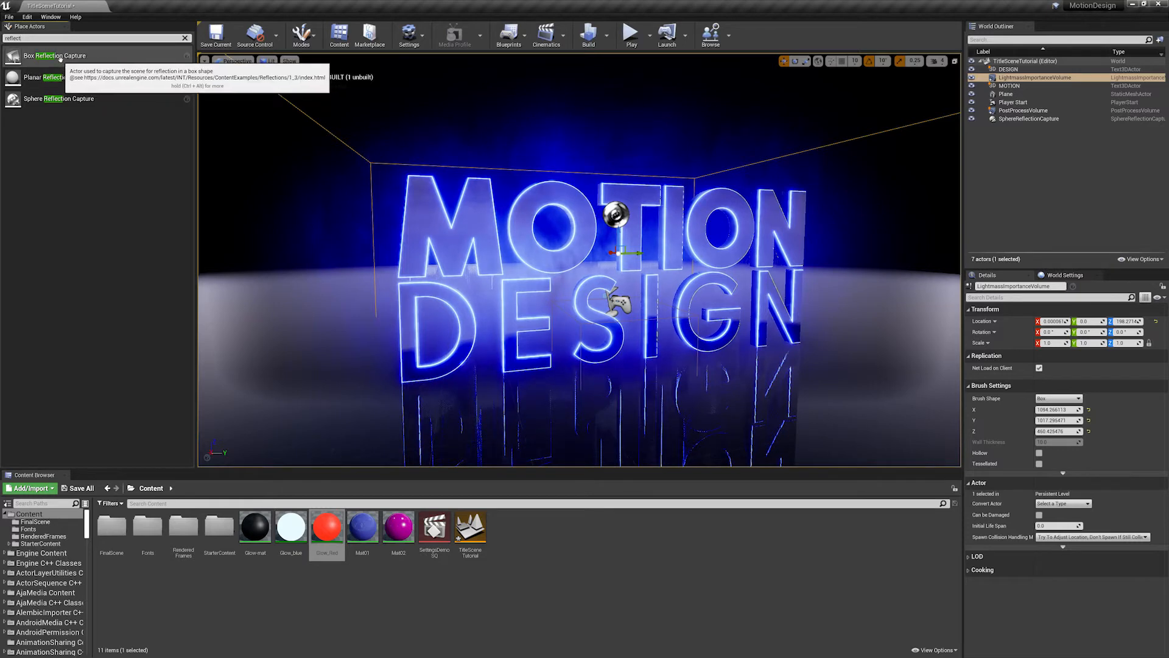
pyautogui.moveTo(59, 57); pyautogui.dragTo(670, 304)
pyautogui.scroll(-5, 688, 307)
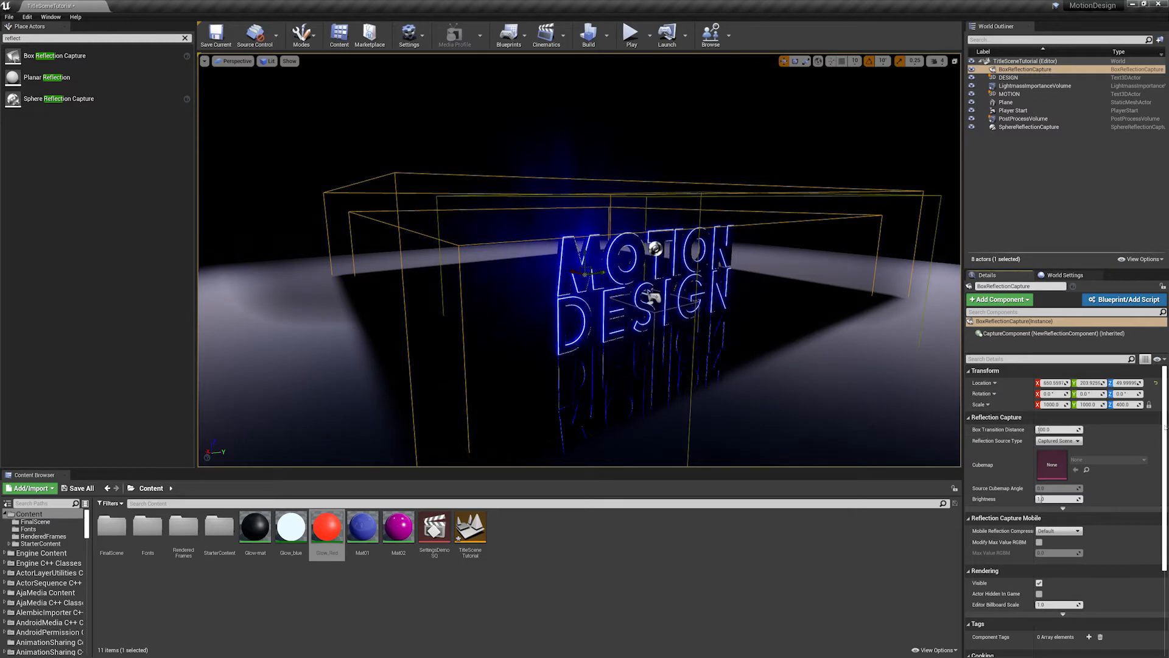
pyautogui.scroll(-1, 1039, 429)
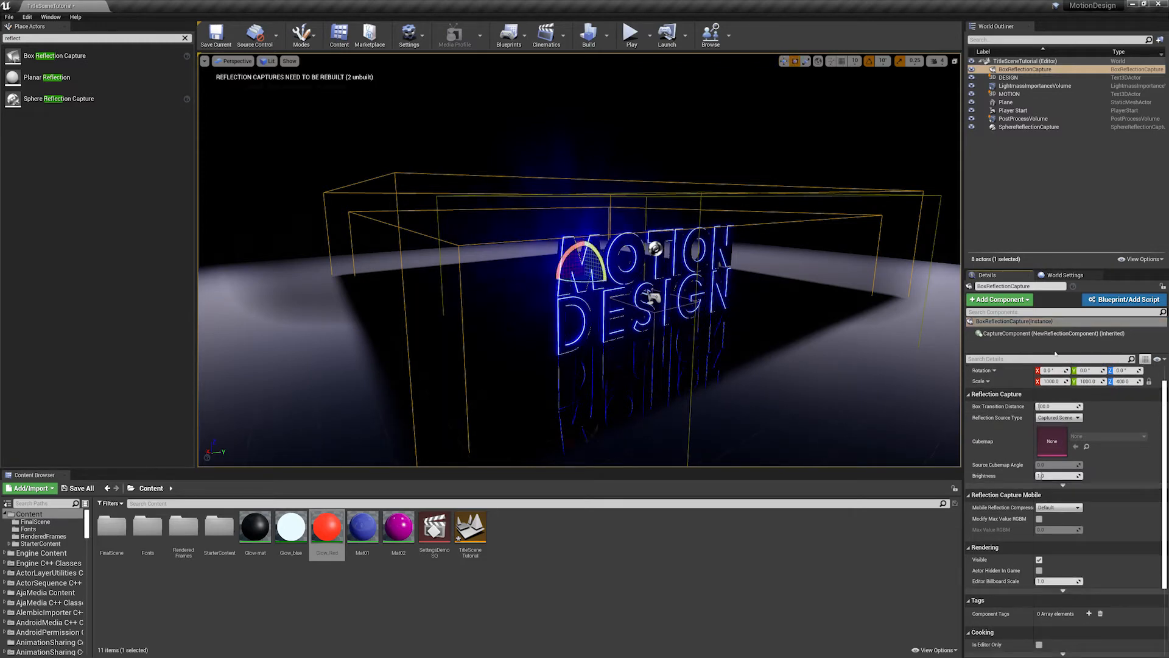
pyautogui.scroll(1, 1157, 391)
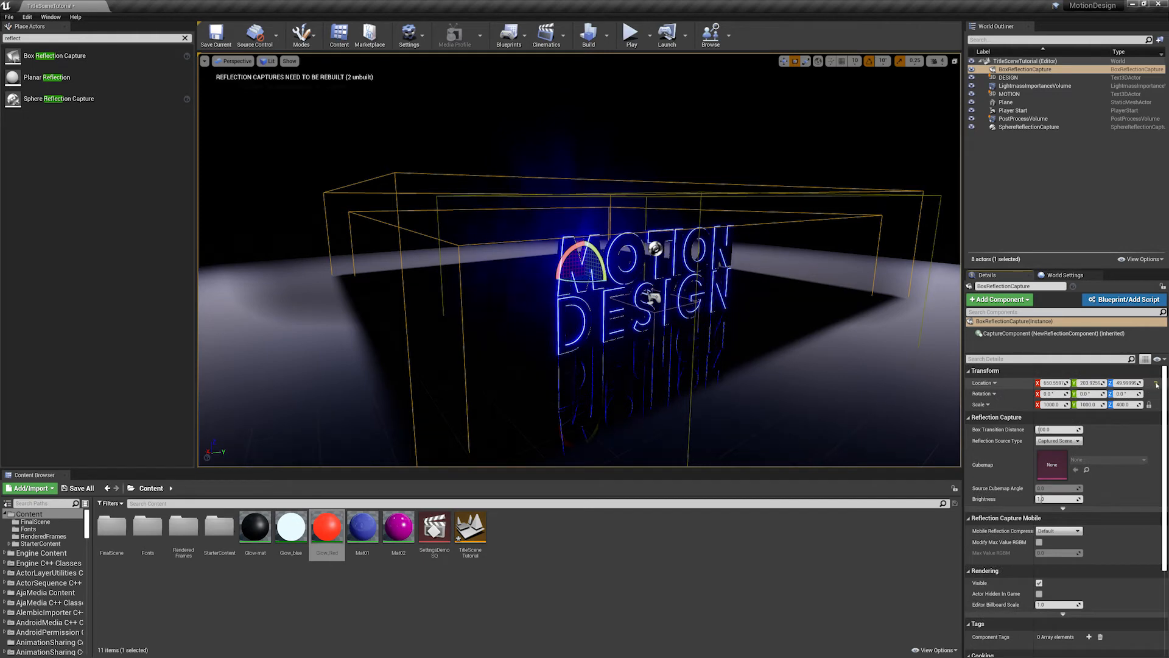
pyautogui.click(1156, 383)
# - Raise the box reflection capture to about 411 on Z and set its X and Y scale to 500
pyautogui.scroll(-2, 580, 260)
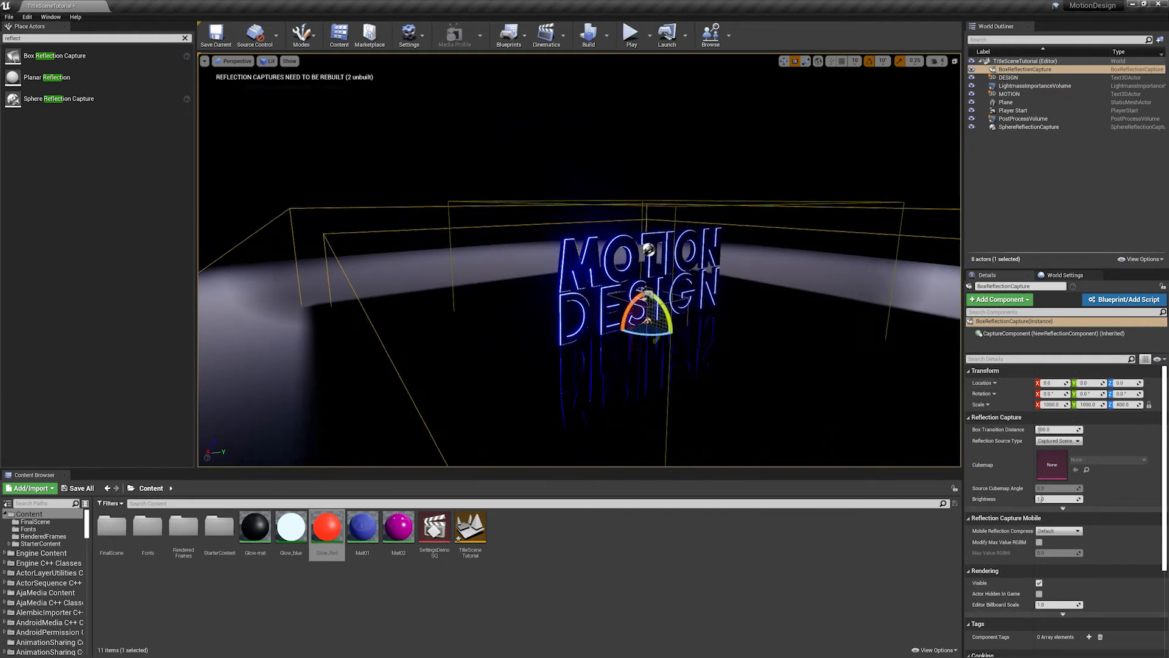
pyautogui.moveTo(580, 260); pyautogui.dragTo(634, 260, button='right')
pyautogui.moveTo(674, 287); pyautogui.dragTo(772, 249)
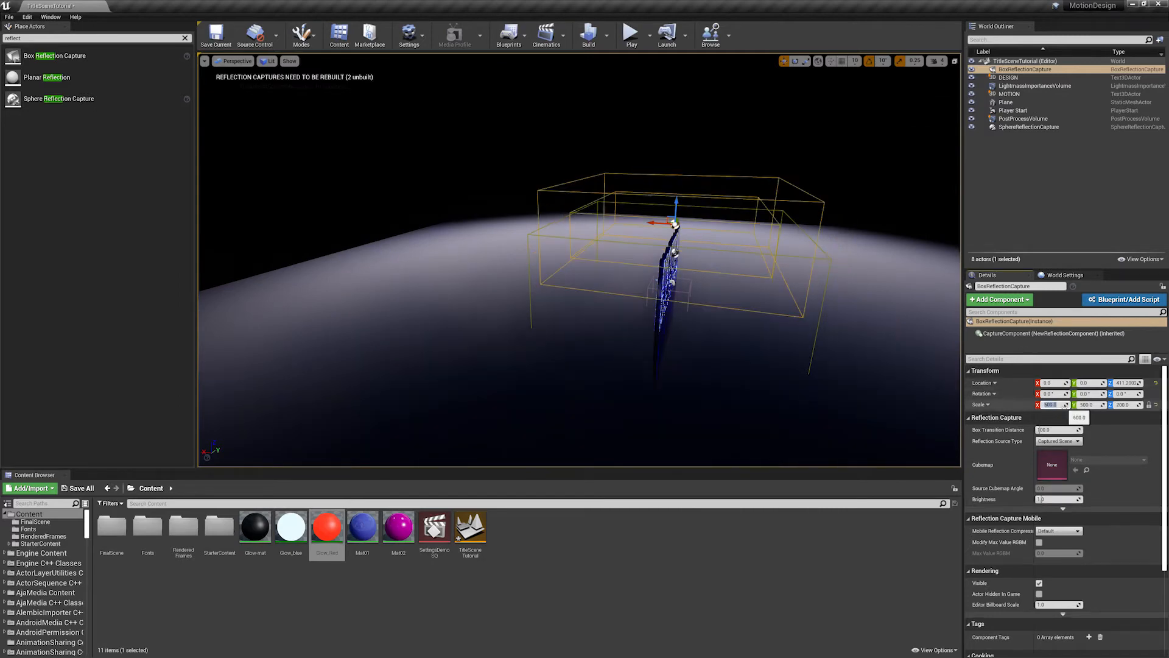
pyautogui.keyDown('alt'); pyautogui.moveTo(791, 366); pyautogui.dragTo(689, 329); pyautogui.keyUp('alt')
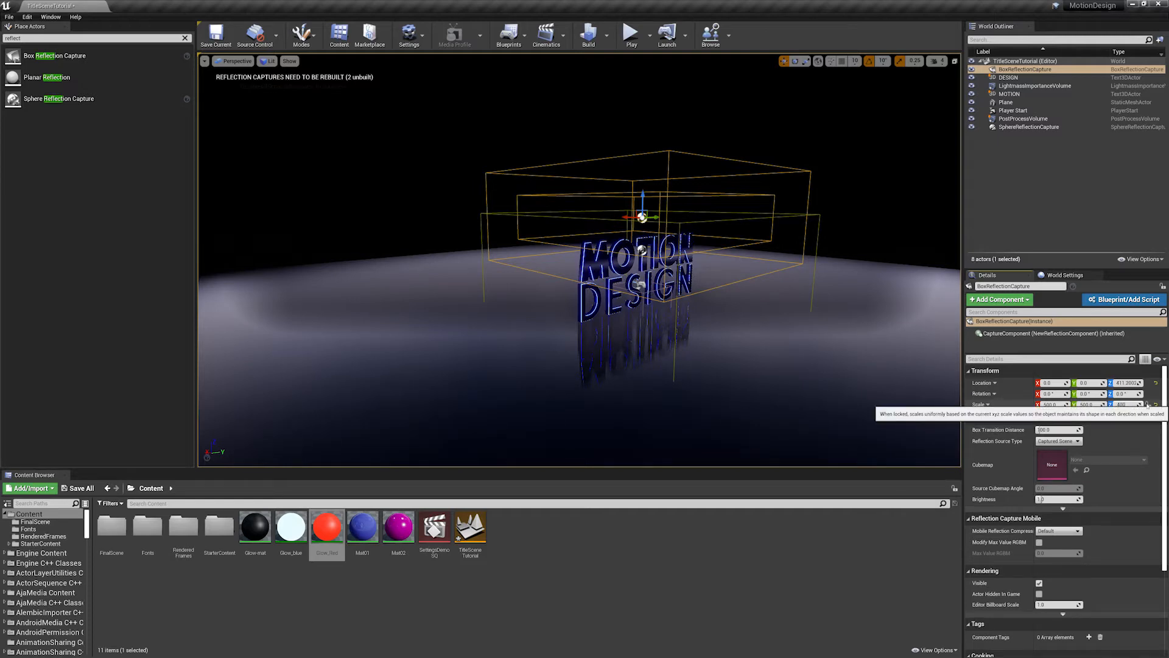
pyautogui.press('Return')
# - Lower the box reflection capture to about 162 on Z, keeping it centred on the title
pyautogui.moveTo(643, 201); pyautogui.dragTo(642, 283)
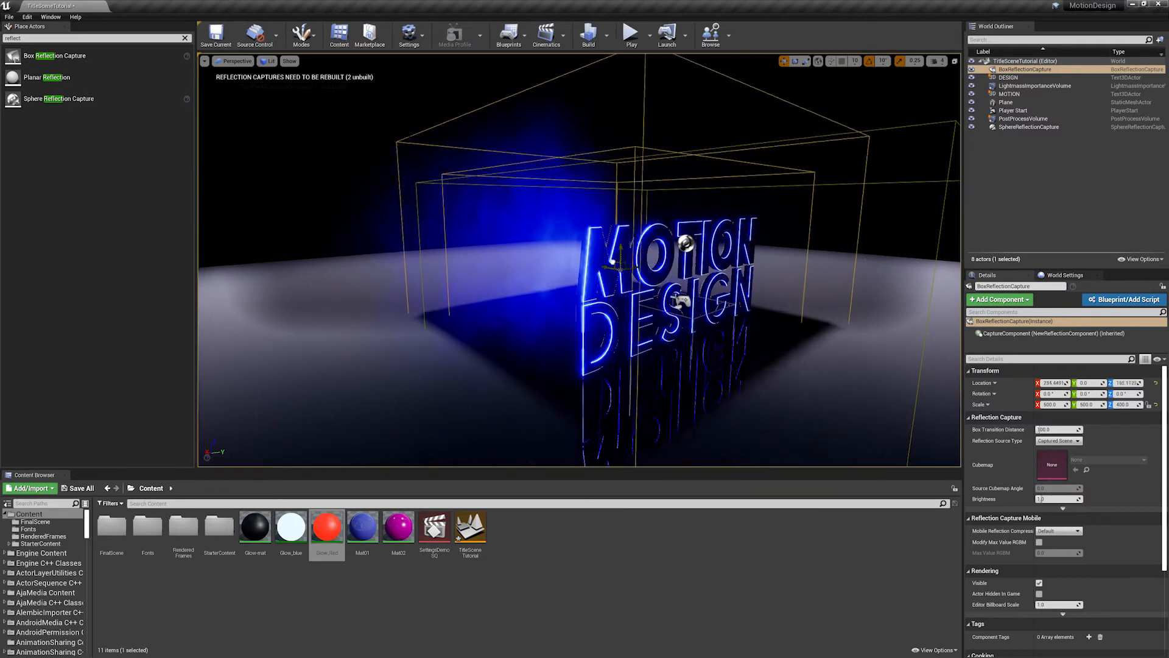
pyautogui.hotkey('ctrl', 'z')
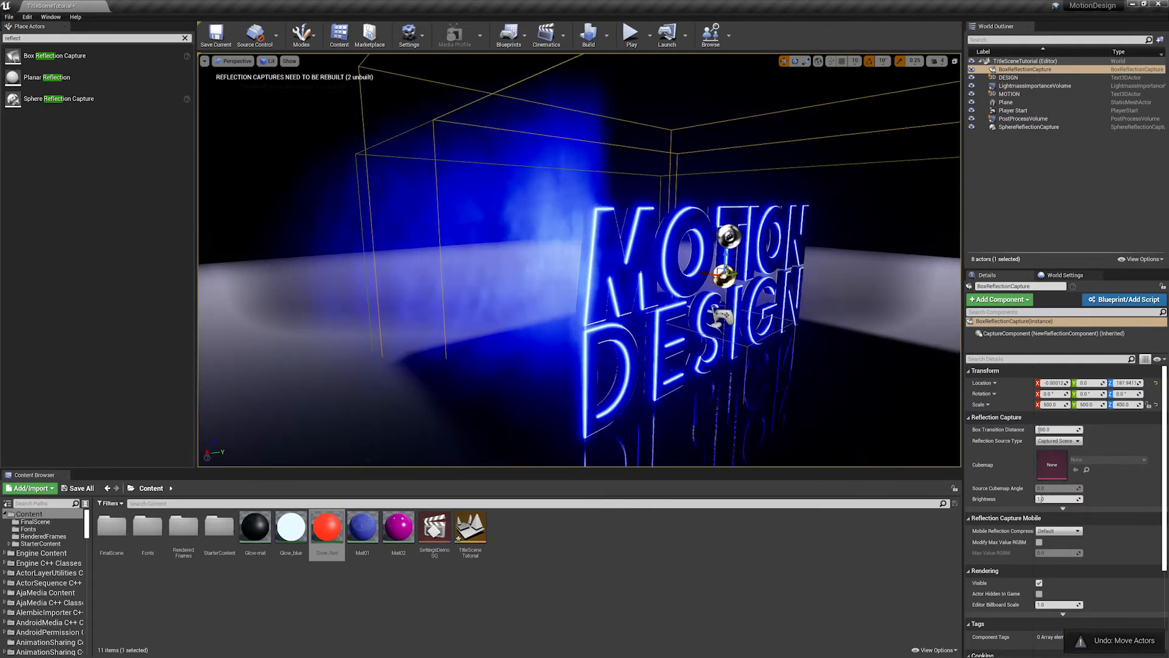
pyautogui.moveTo(579, 261); pyautogui.dragTo(466, 260, button='right')
pyautogui.scroll(3, 579, 260)
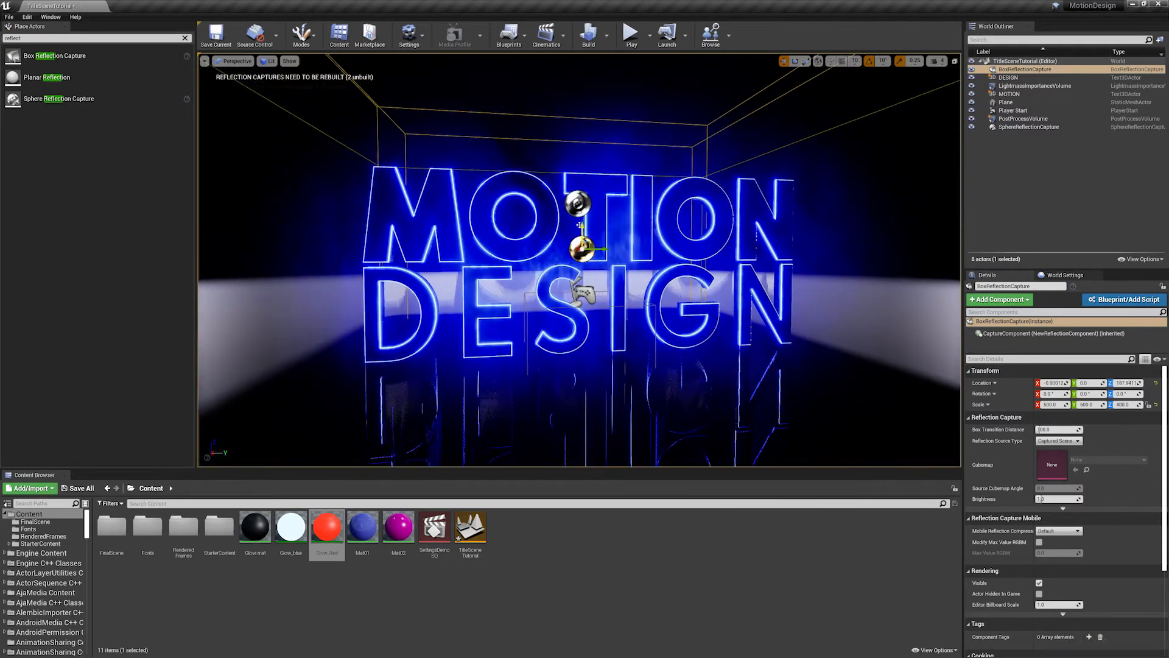
pyautogui.moveTo(579, 225)
pyautogui.mouseDown()
pyautogui.moveTo(569, 80)
pyautogui.moveTo(576, 256)
pyautogui.moveTo(573, 236)
pyautogui.mouseUp()
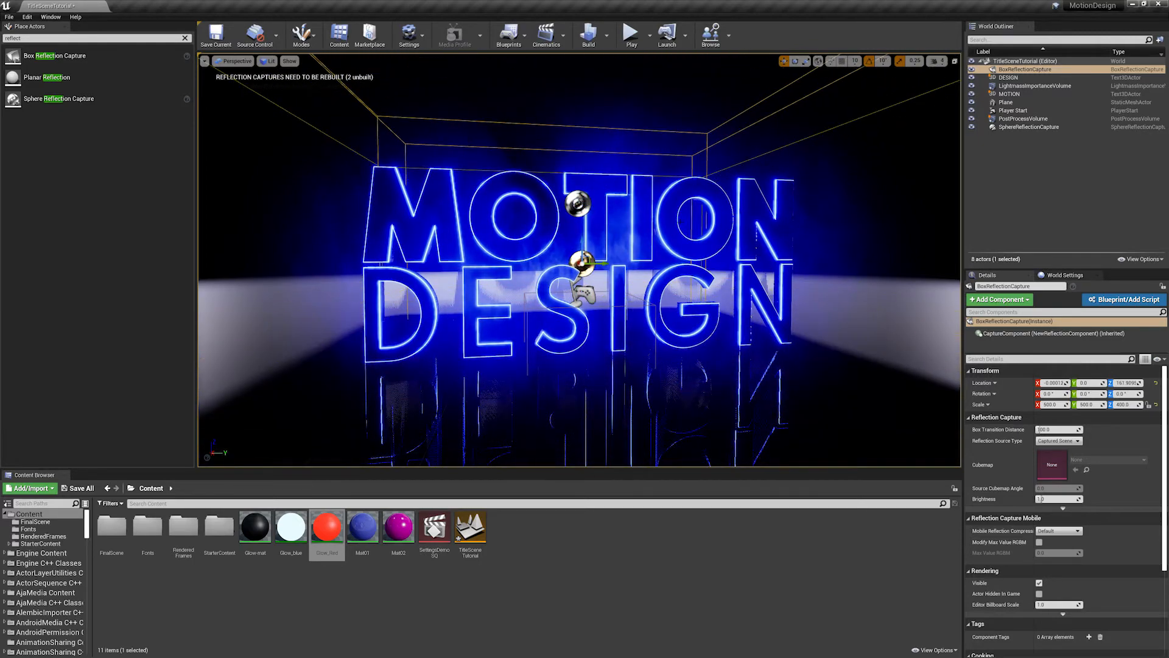
pyautogui.press('s')
pyautogui.moveTo(752, 223)
pyautogui.mouseDown(button='right')
pyautogui.moveTo(724, 223)
pyautogui.moveTo(752, 223)
pyautogui.mouseUp(button='right')
pyautogui.press('w')
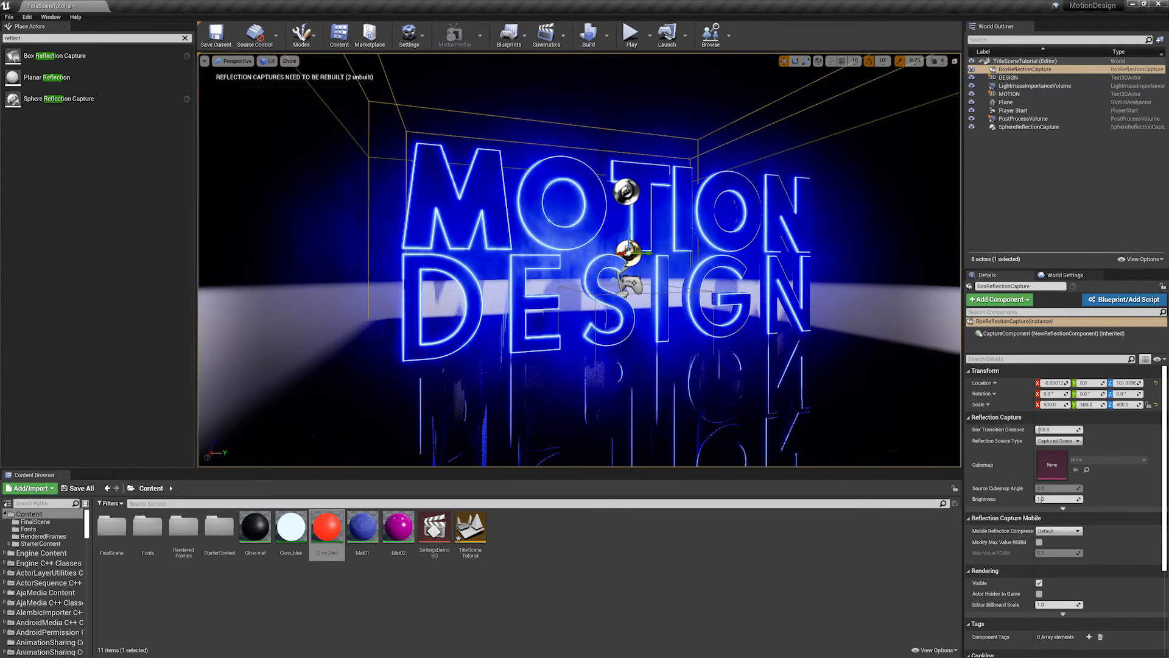
# - Add a Planar Reflection actor on the floor plane and reset its location to the origin
pyautogui.click(852, 303)
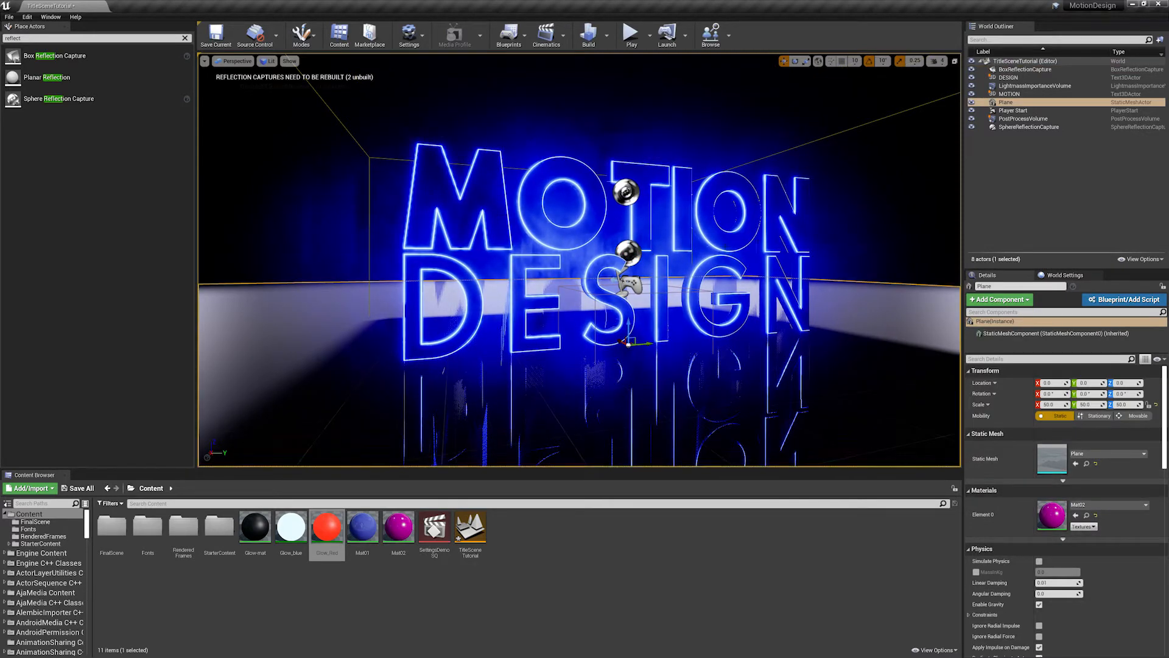
pyautogui.moveTo(42, 78); pyautogui.dragTo(566, 366)
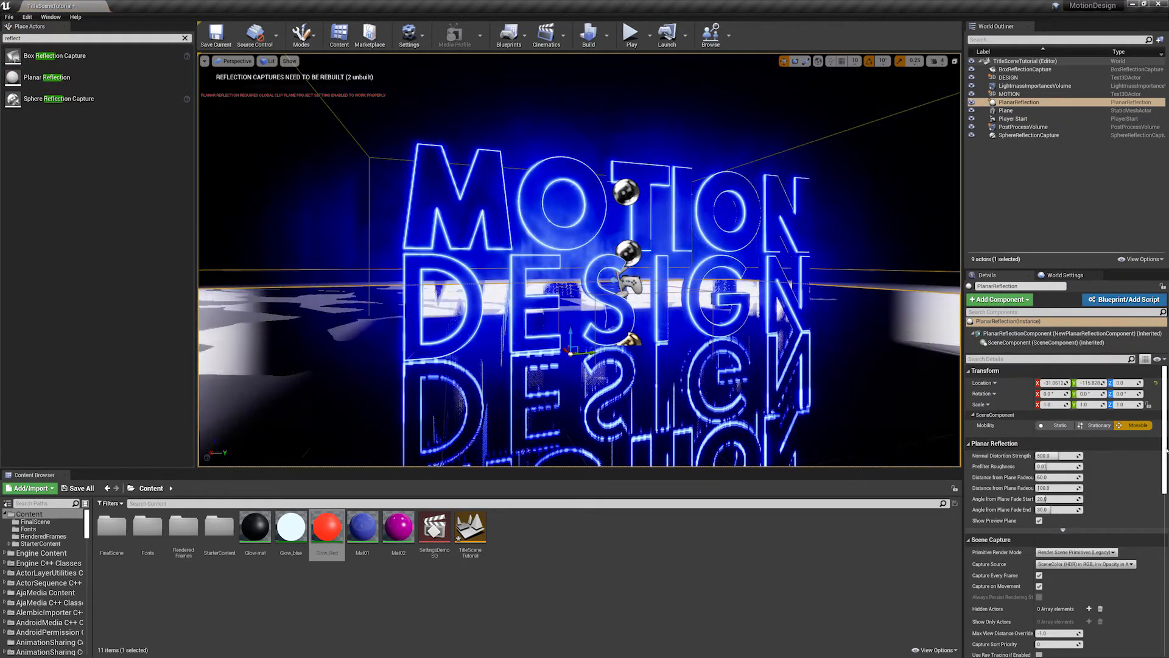
pyautogui.click(1155, 382)
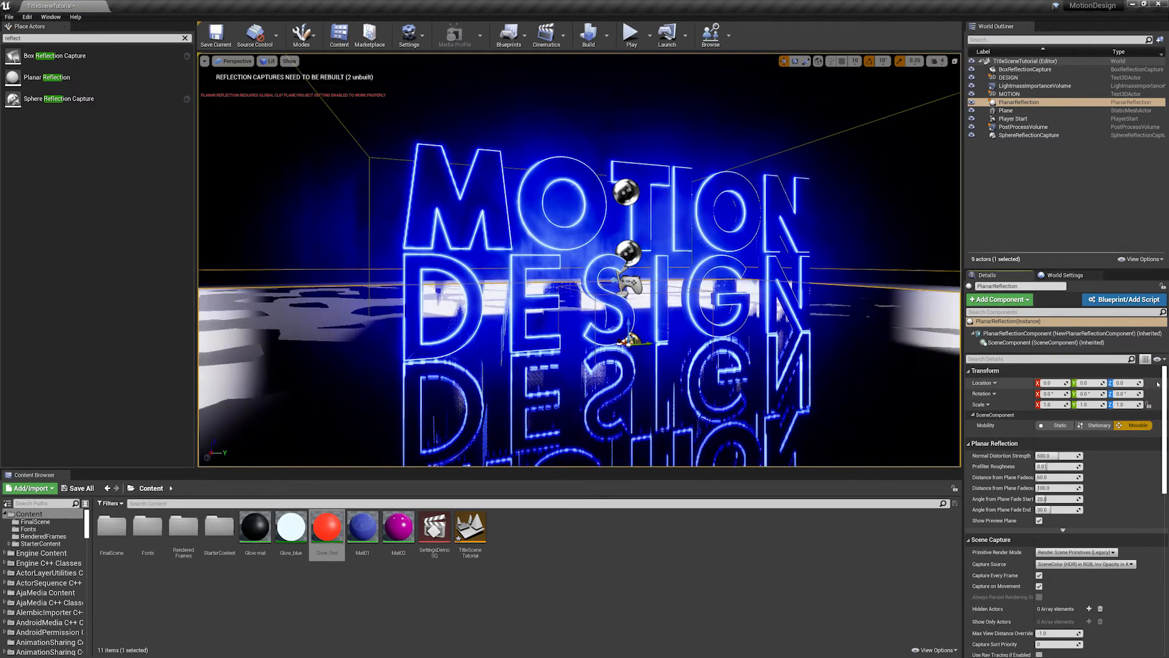
# - Raise the planar reflection about 2 units above the floor and inspect the mirrored letters from several angles
pyautogui.moveTo(629, 322); pyautogui.dragTo(629, 321)
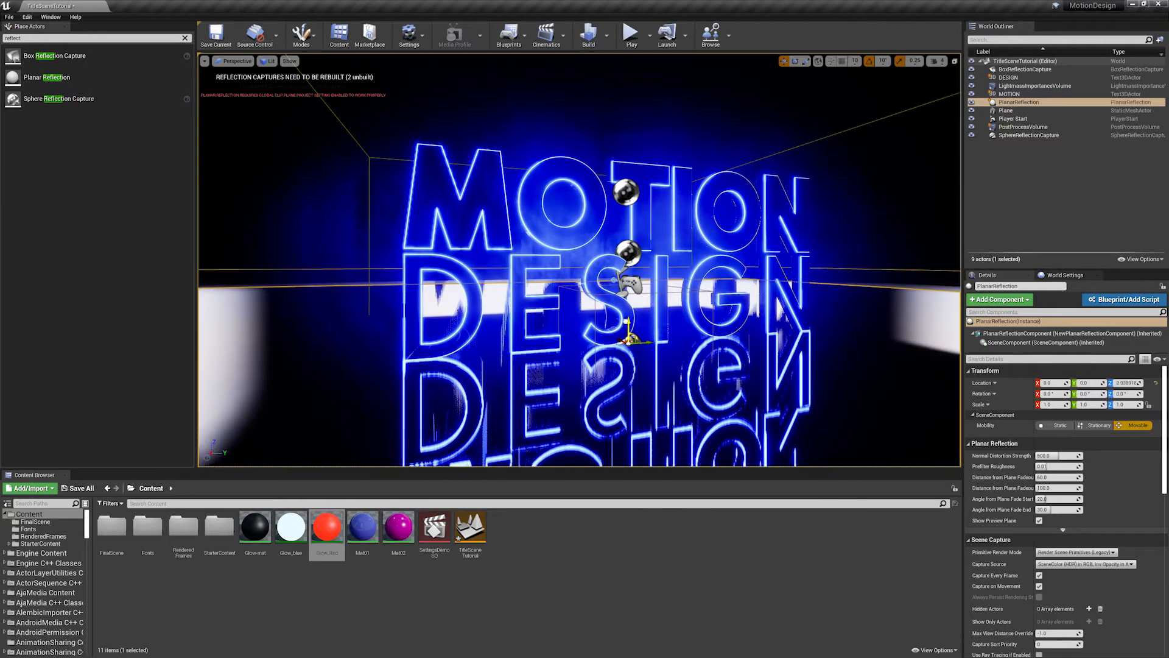
pyautogui.moveTo(727, 266)
pyautogui.mouseDown(button='right')
pyautogui.moveTo(727, 278)
pyautogui.moveTo(727, 265)
pyautogui.mouseUp(button='right')
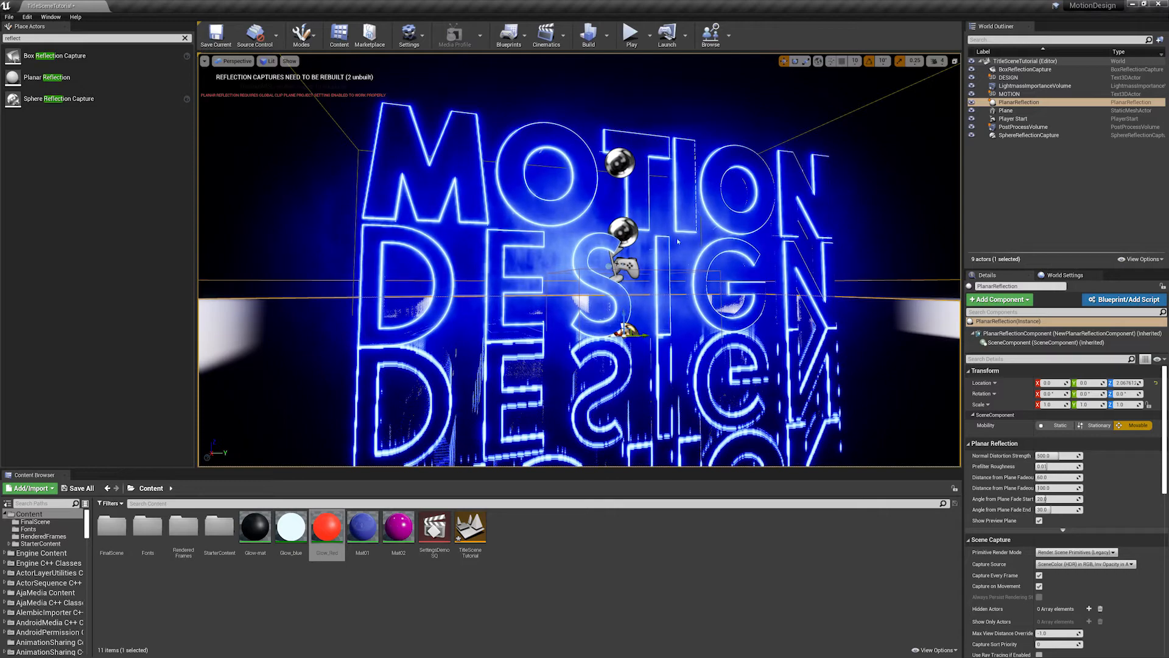
pyautogui.click(973, 102)
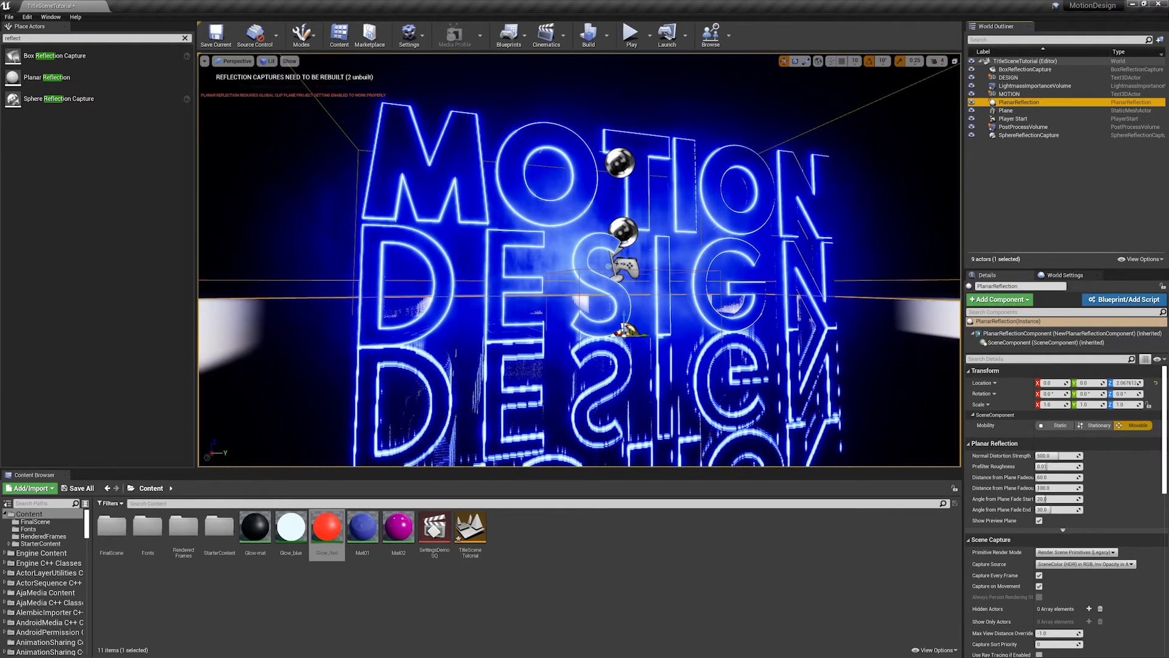
pyautogui.moveTo(579, 266)
pyautogui.mouseDown(button='right')
pyautogui.moveTo(536, 261)
pyautogui.moveTo(577, 264)
pyautogui.mouseUp(button='right')
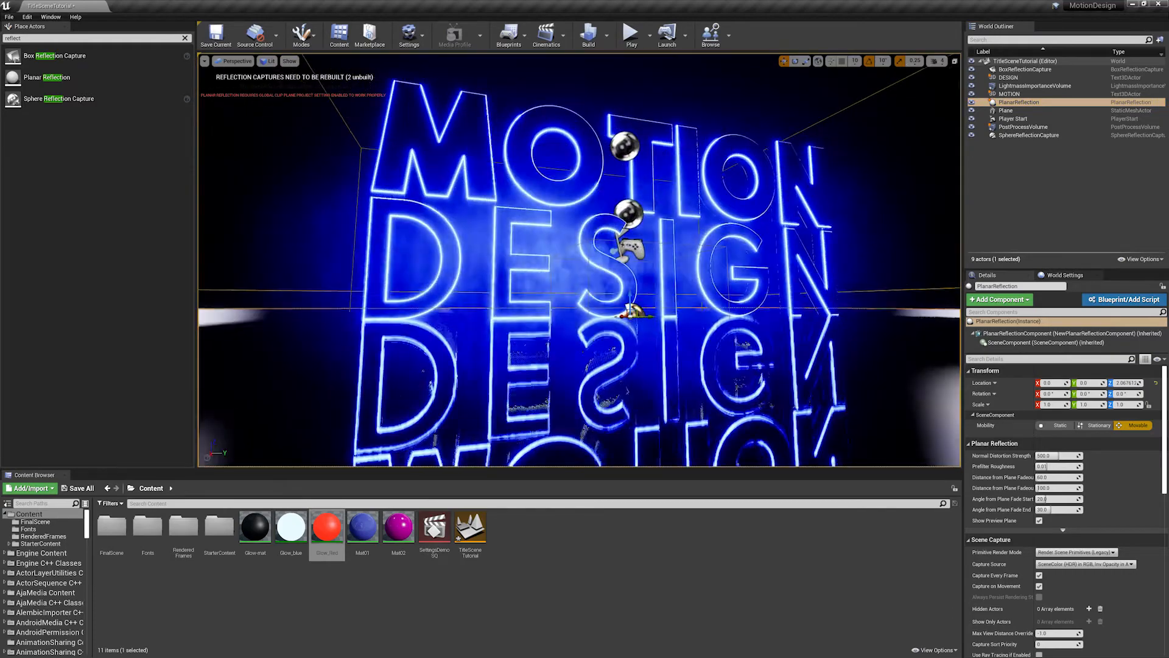
pyautogui.moveTo(672, 307); pyautogui.dragTo(672, 307, button='right')
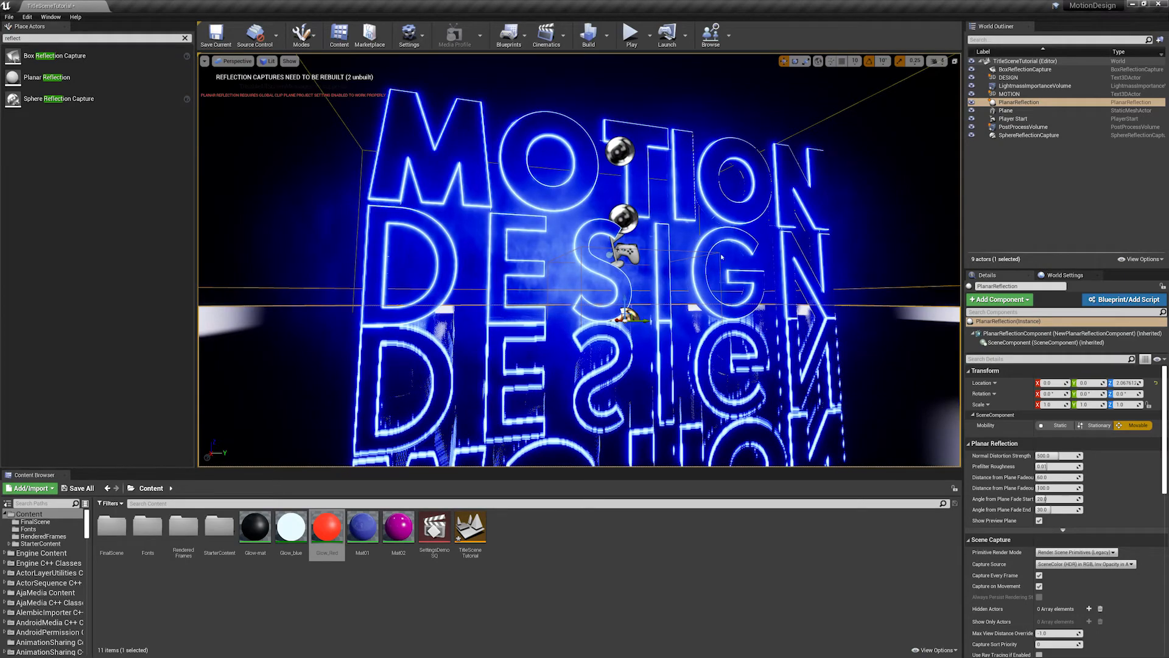
pyautogui.moveTo(722, 257)
pyautogui.mouseDown(button='right')
pyautogui.moveTo(688, 259)
pyautogui.moveTo(721, 262)
pyautogui.mouseUp(button='right')
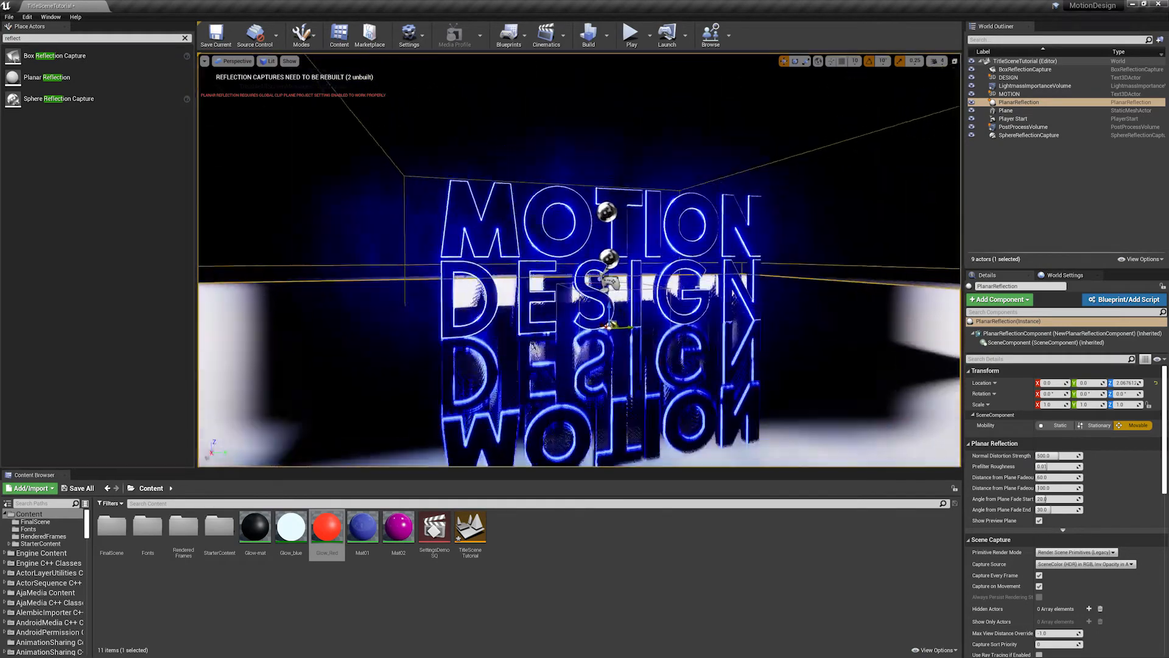
# - Hide the planar reflection in the scene and check the floor reflections of the title at different distances
pyautogui.moveTo(644, 317)
pyautogui.mouseDown(button='right')
pyautogui.moveTo(644, 267)
pyautogui.moveTo(645, 317)
pyautogui.mouseUp(button='right')
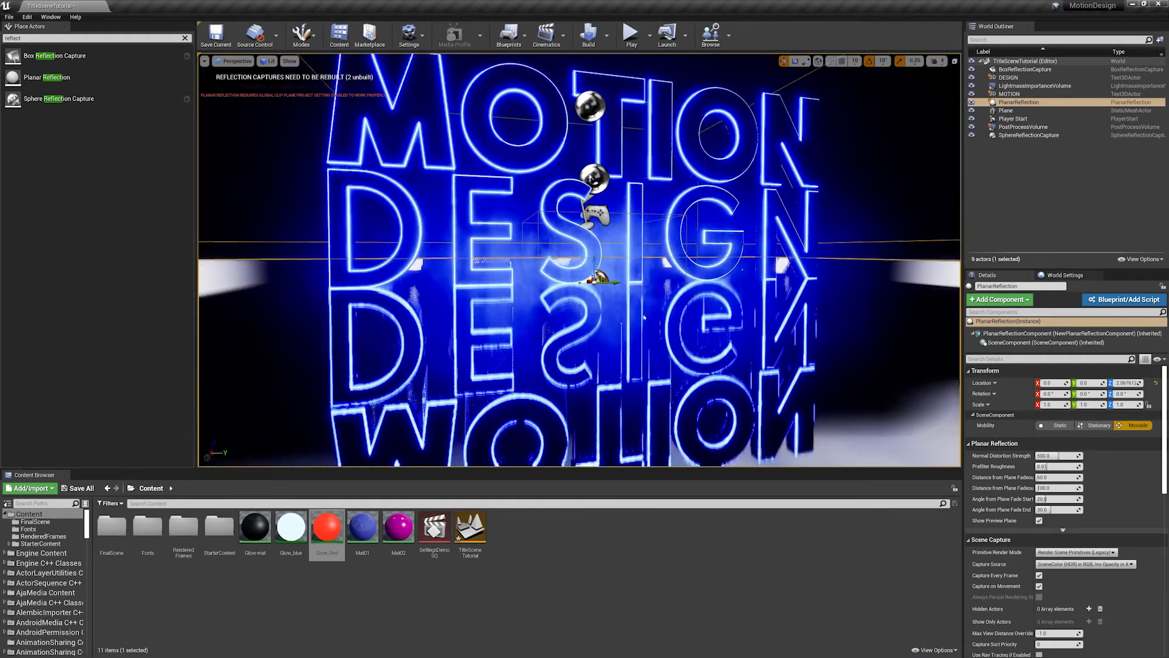
pyautogui.scroll(4, 645, 318)
pyautogui.click(973, 102)
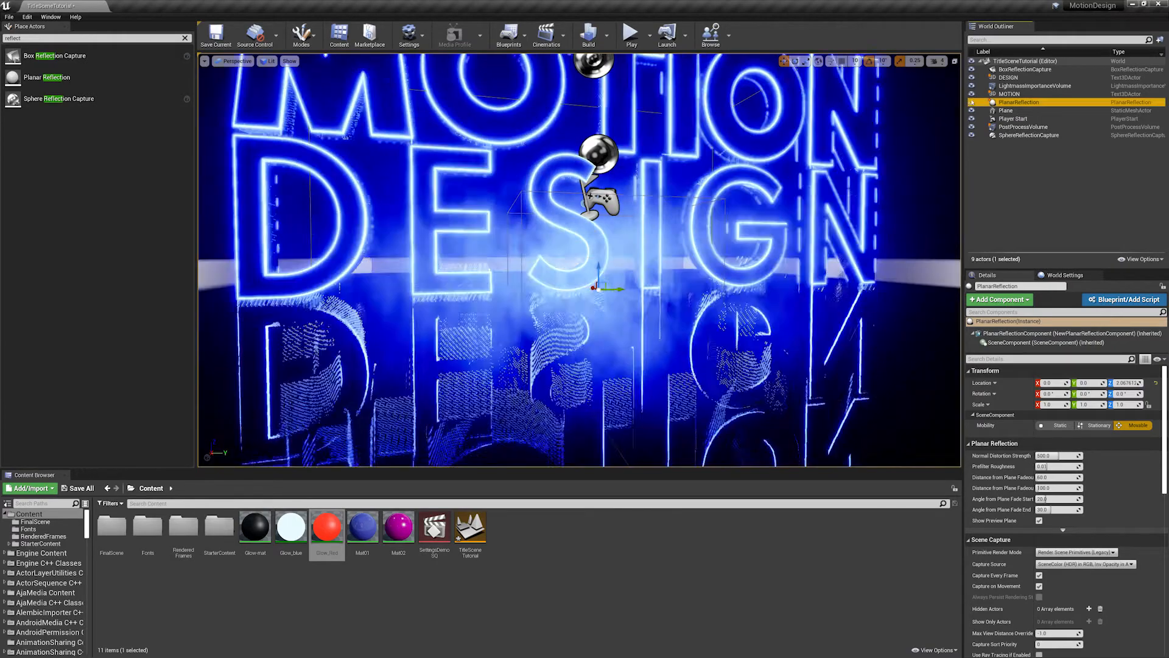
pyautogui.scroll(-6, 691, 262)
pyautogui.moveTo(692, 261)
pyautogui.mouseDown(button='right')
pyautogui.moveTo(676, 263)
pyautogui.moveTo(690, 263)
pyautogui.mouseUp(button='right')
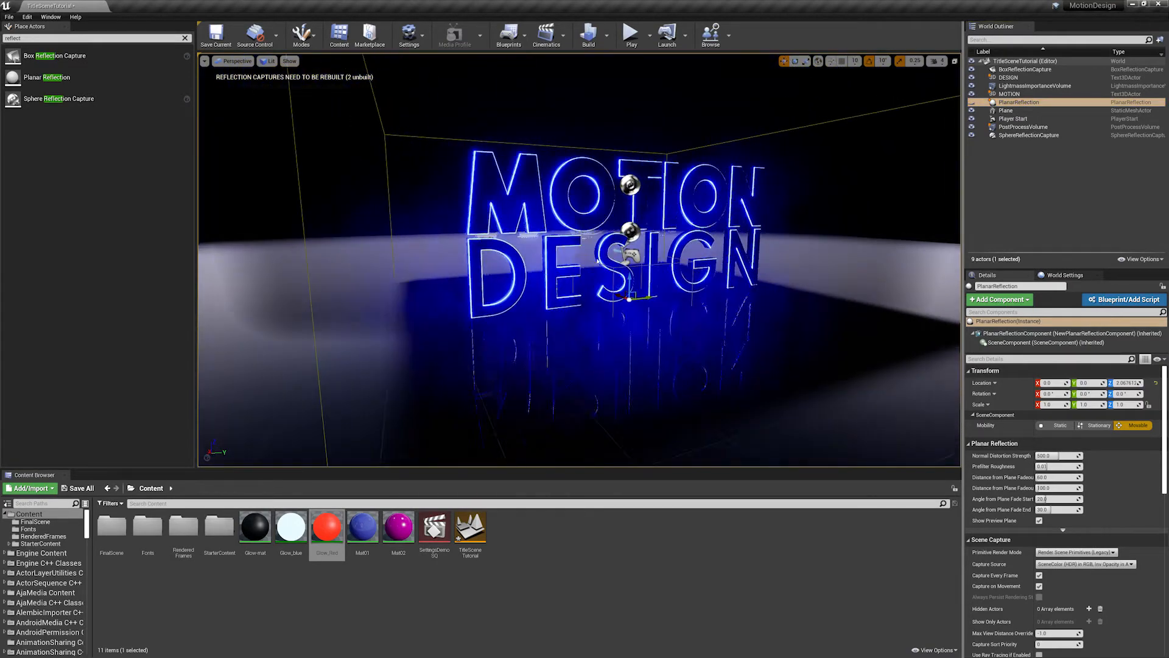
pyautogui.scroll(7, 690, 263)
pyautogui.scroll(-5, 690, 263)
pyautogui.scroll(3, 690, 263)
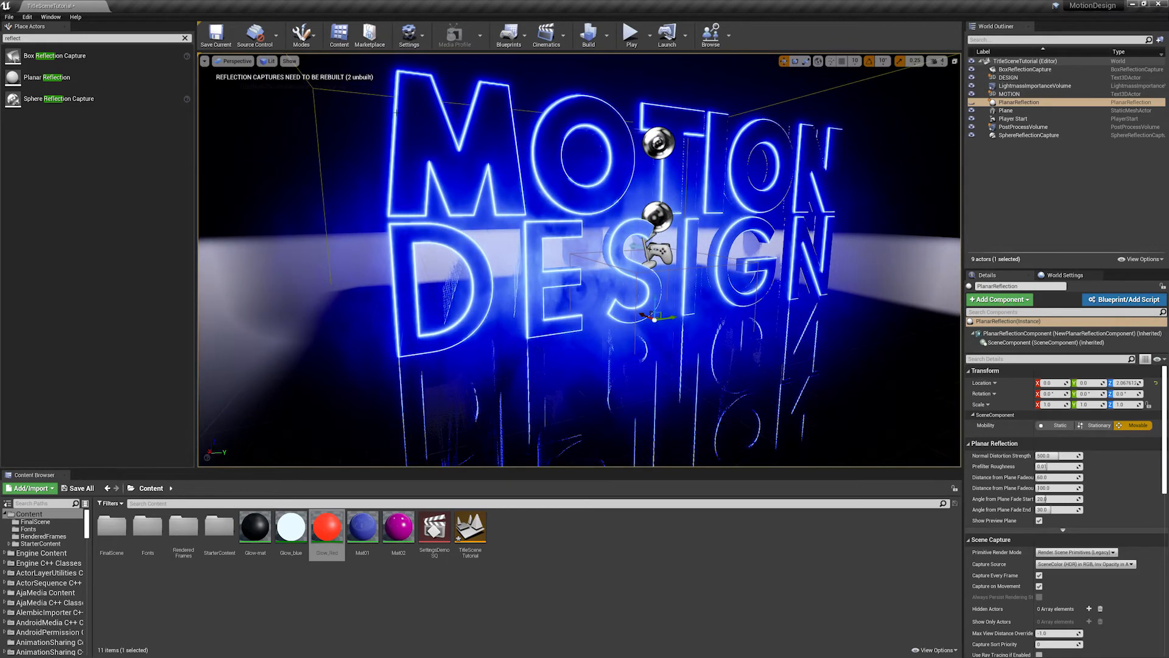
pyautogui.moveTo(257, 98)
pyautogui.mouseDown(button='right')
pyautogui.moveTo(240, 125)
pyautogui.moveTo(277, 79)
pyautogui.moveTo(258, 71)
pyautogui.moveTo(252, 84)
pyautogui.mouseUp(button='right')
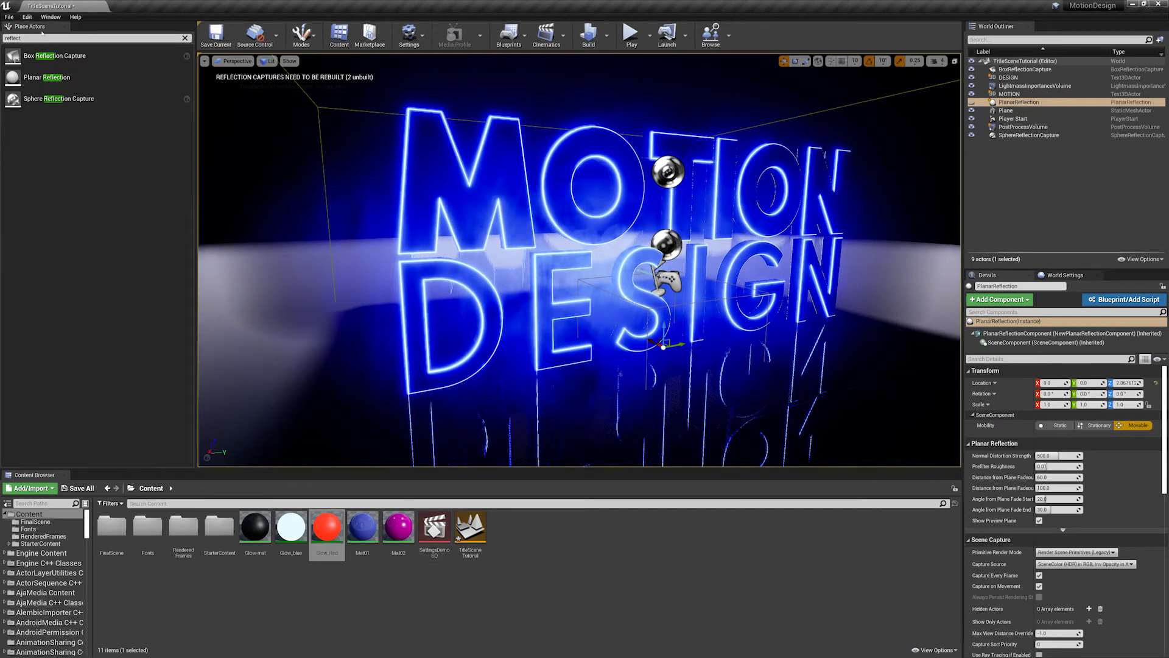
# - Clear the reflection search from the placeable actors and save all project changes
pyautogui.click(185, 38)
pyautogui.click(9, 17)
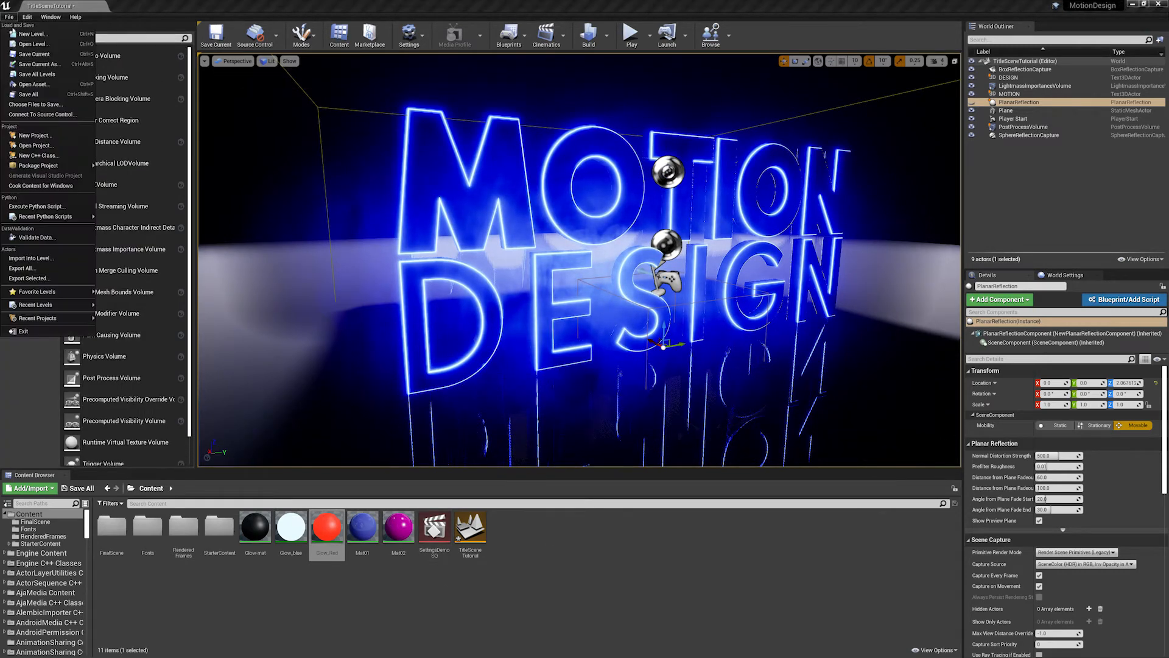
pyautogui.click(35, 95)
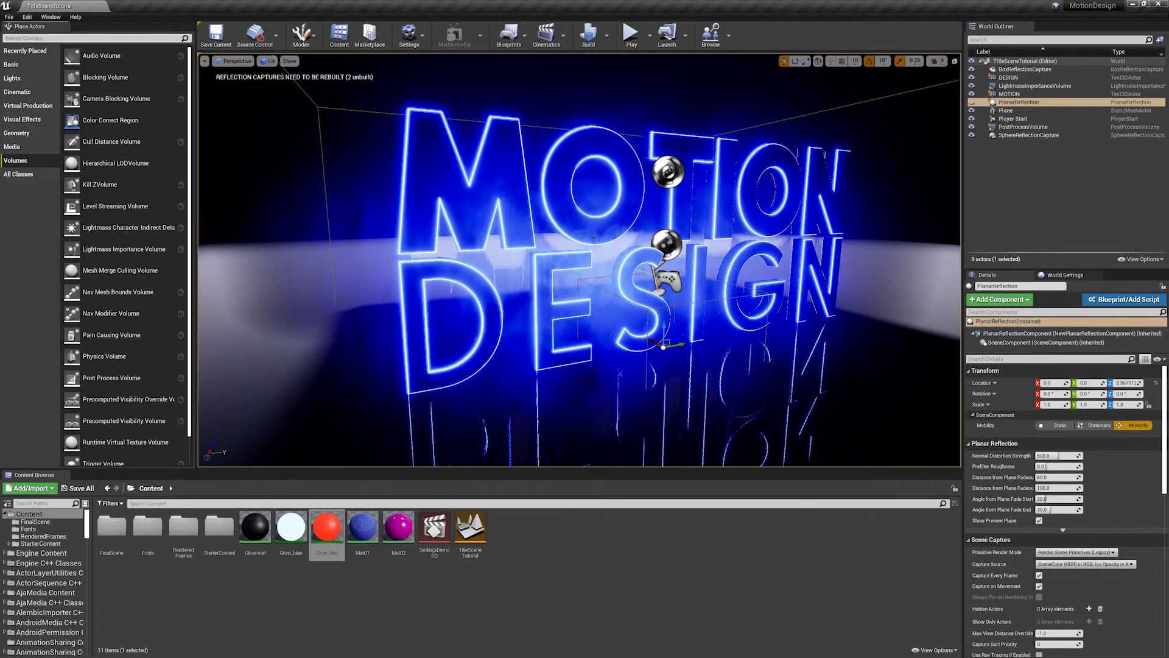
# - Add a point light in front of the DESIGN letters, at about X -149, Y 51 and Z 50
pyautogui.press('w')
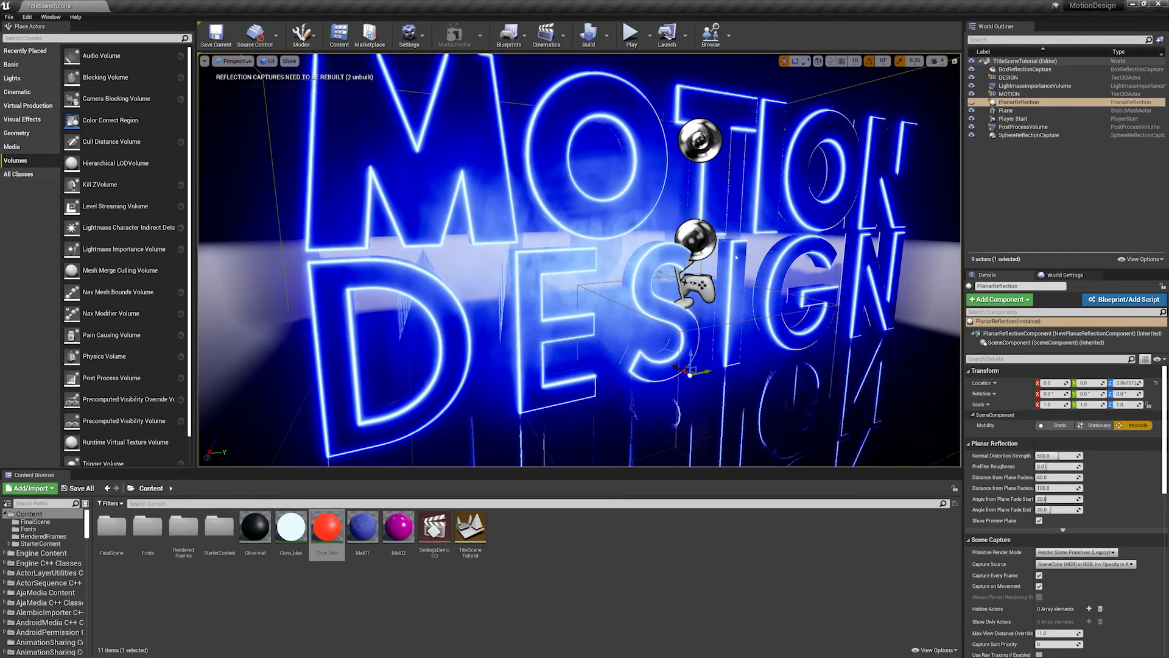
pyautogui.moveTo(720, 277); pyautogui.dragTo(679, 277, button='right')
pyautogui.press('s')
pyautogui.press('a')
pyautogui.press('w')
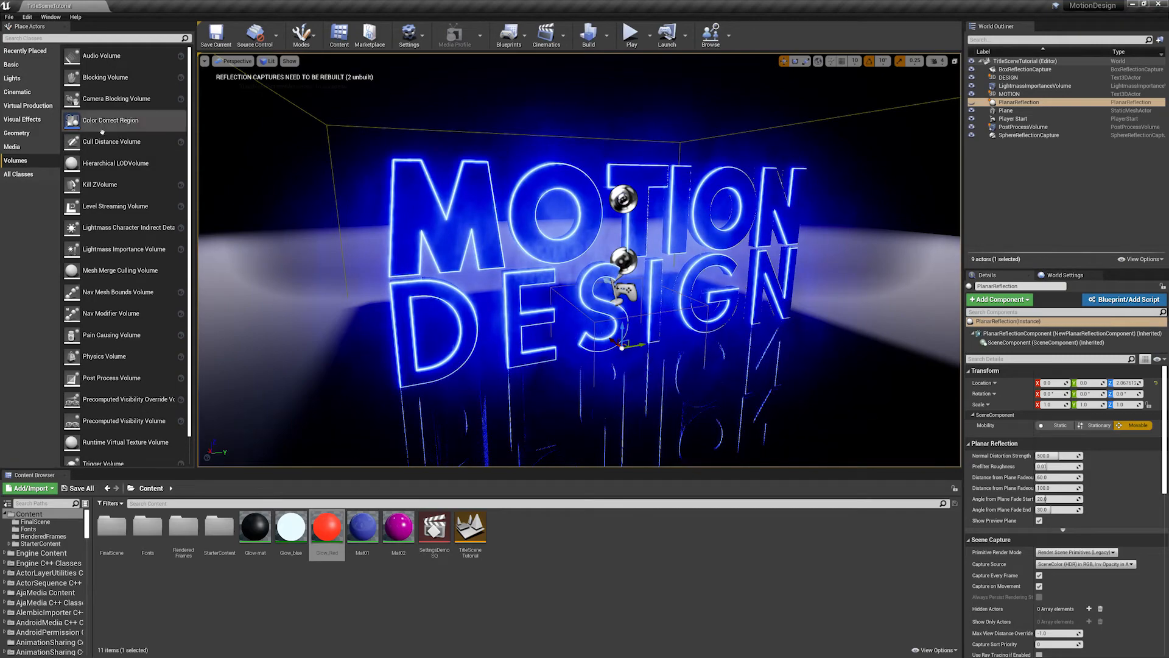
pyautogui.click(12, 78)
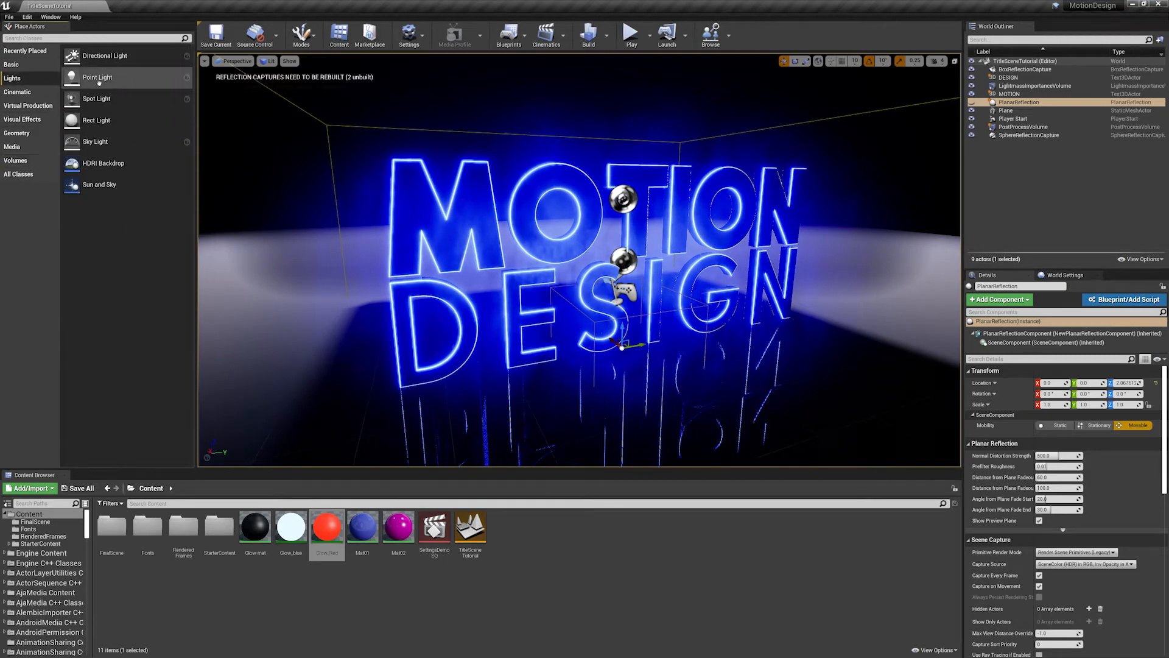
pyautogui.moveTo(98, 77); pyautogui.dragTo(603, 261)
pyautogui.moveTo(603, 262); pyautogui.dragTo(530, 220, button='right')
pyautogui.moveTo(533, 225); pyautogui.dragTo(829, 291)
pyautogui.moveTo(830, 291); pyautogui.dragTo(749, 291, button='right')
pyautogui.moveTo(828, 308); pyautogui.dragTo(648, 318)
pyautogui.moveTo(694, 295); pyautogui.dragTo(708, 294, button='right')
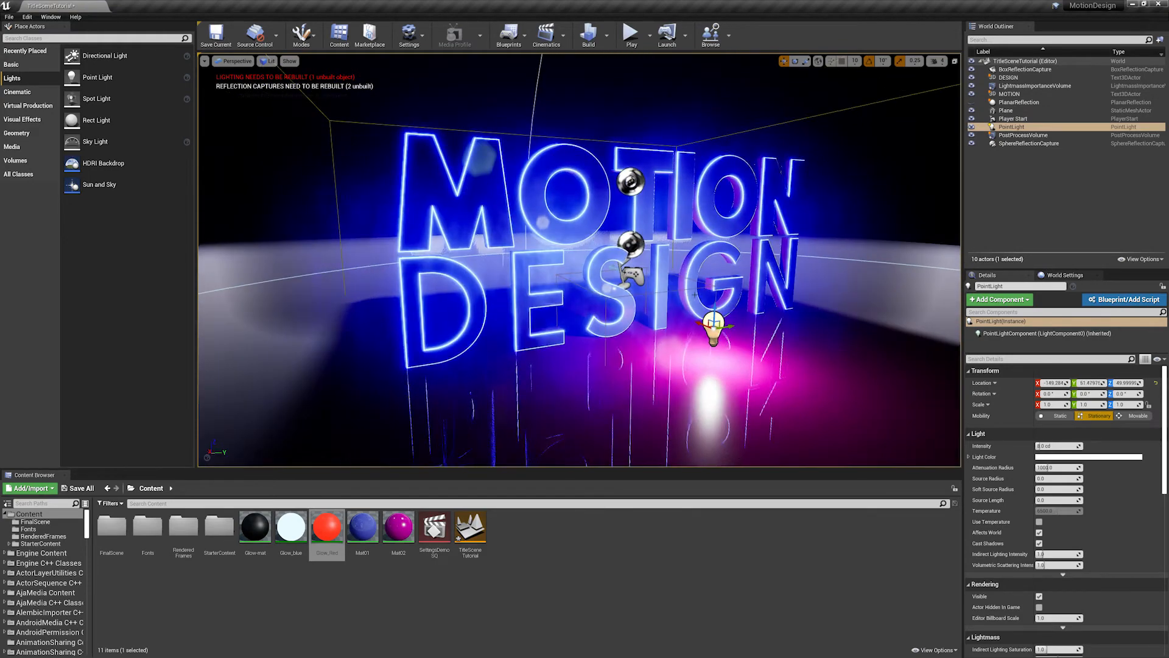
# - Raise the point light to about 209 on Z and shift it towards the title's centre, about 6 on Y
pyautogui.moveTo(714, 227); pyautogui.dragTo(715, 194)
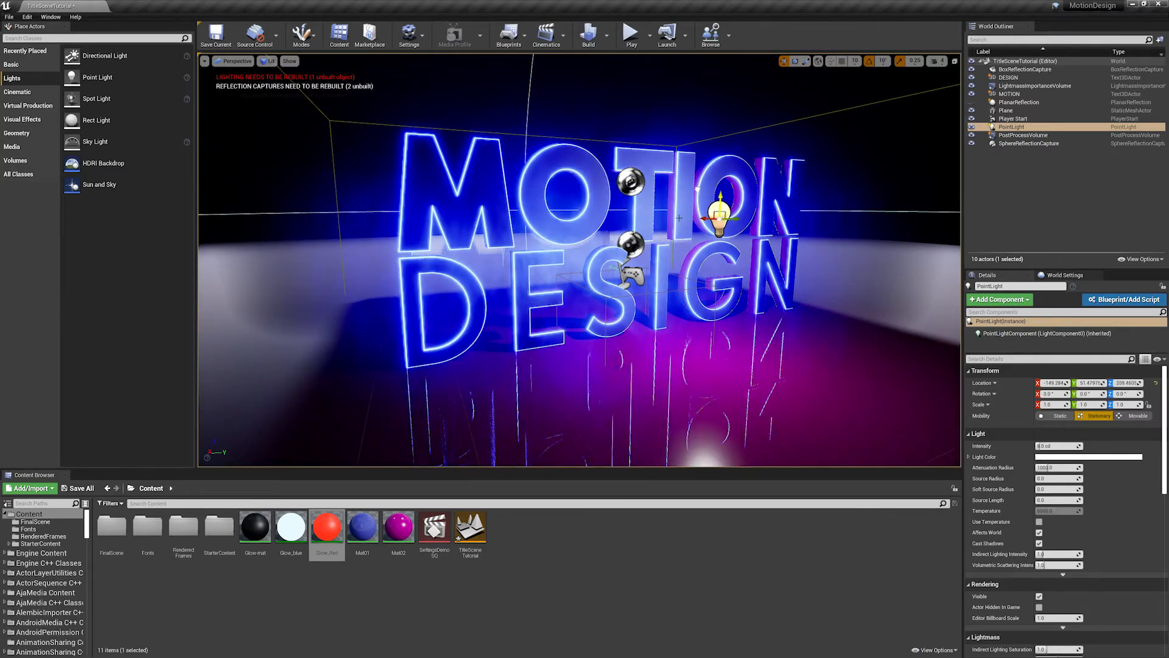
pyautogui.moveTo(640, 216)
pyautogui.mouseDown(button='right')
pyautogui.moveTo(560, 216)
pyautogui.moveTo(641, 216)
pyautogui.mouseUp(button='right')
pyautogui.moveTo(755, 221); pyautogui.dragTo(738, 222)
pyautogui.moveTo(643, 212); pyautogui.dragTo(576, 212, button='right')
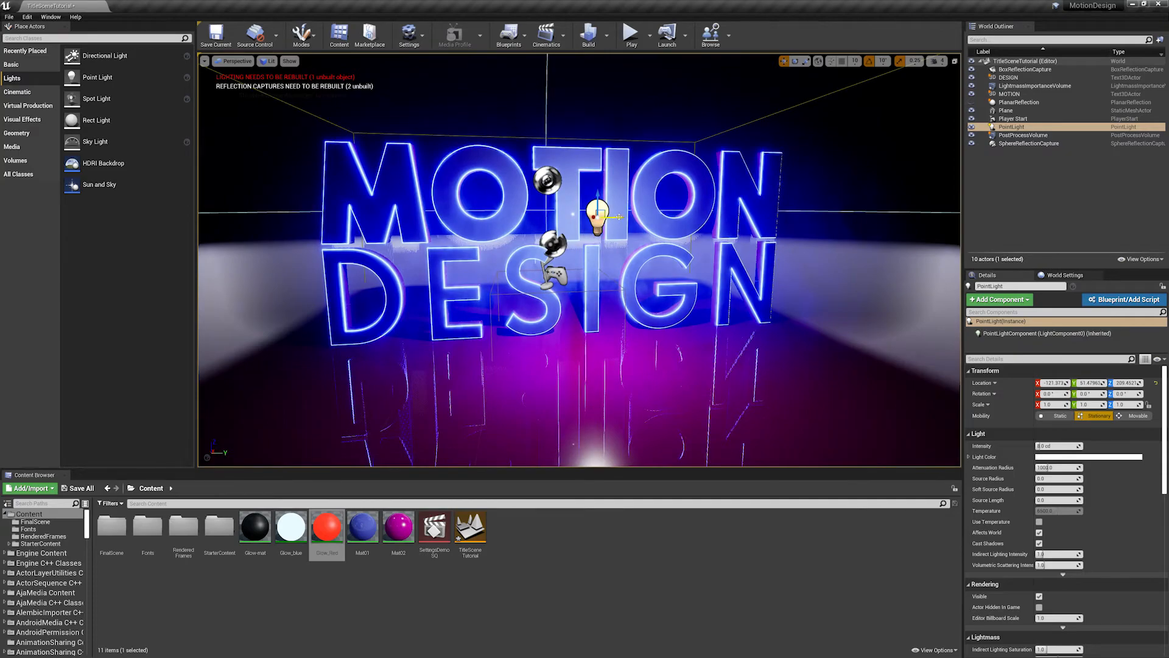
pyautogui.moveTo(619, 217); pyautogui.dragTo(584, 217)
pyautogui.moveTo(585, 216); pyautogui.dragTo(643, 237, button='right')
# - Set the point light's attenuation radius to 500
pyautogui.press('s')
pyautogui.press('w')
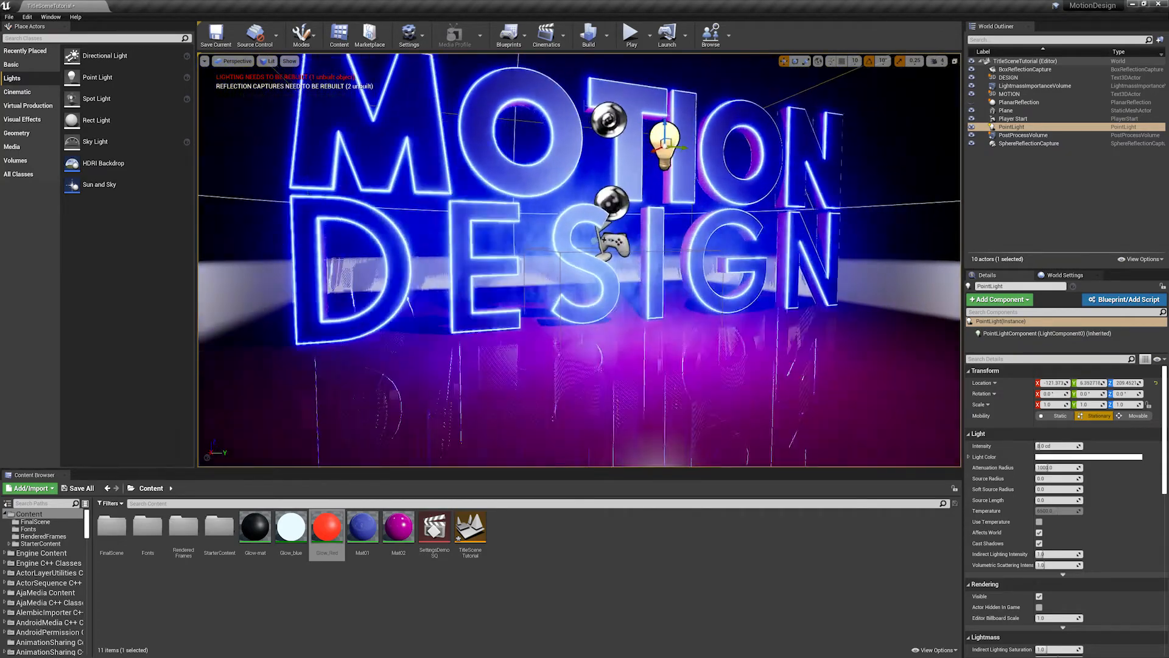
pyautogui.moveTo(748, 230); pyautogui.dragTo(748, 231, button='right')
pyautogui.press('w')
pyautogui.press('s')
pyautogui.moveTo(825, 273); pyautogui.dragTo(680, 237, button='right')
pyautogui.press('a')
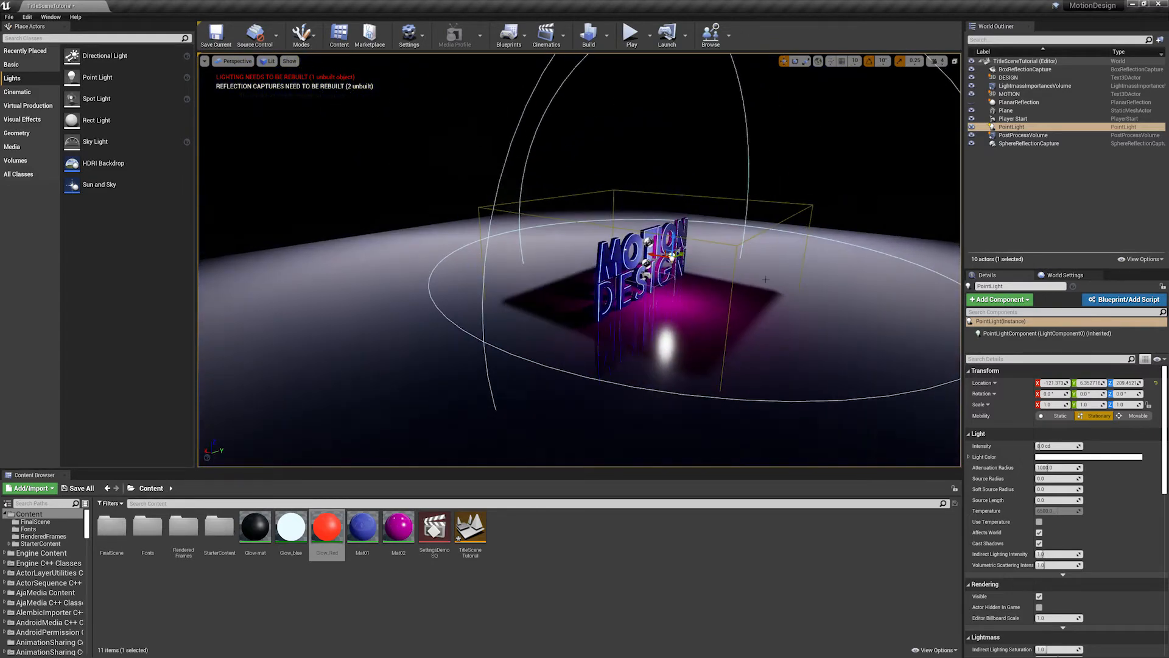
pyautogui.press('s')
pyautogui.moveTo(748, 262); pyautogui.dragTo(679, 262, button='right')
pyautogui.press('d')
pyautogui.press('w')
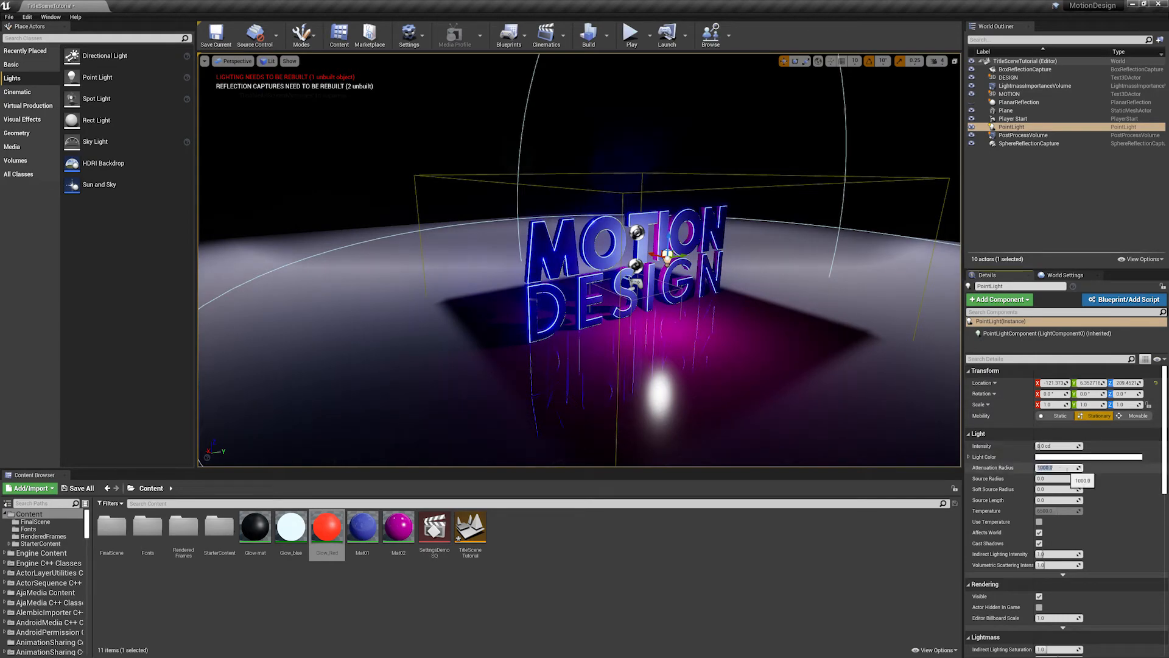
pyautogui.write('500')
pyautogui.press('Return')
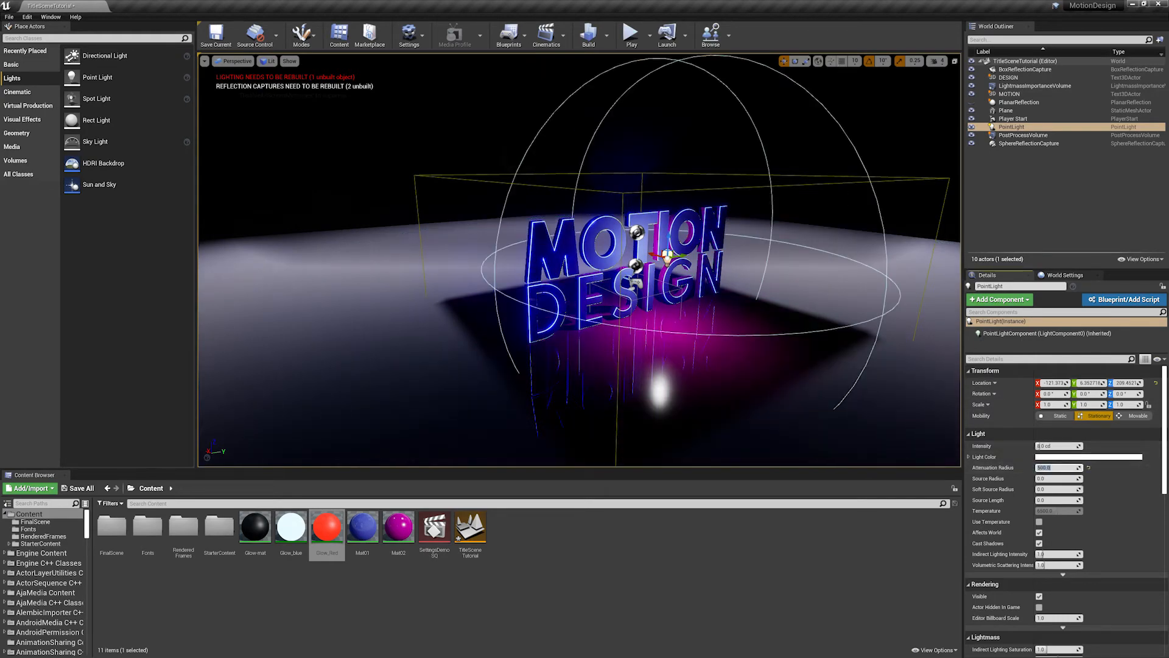
# - Move the point light to about -50 on Y and lower it to about 184 on Z
pyautogui.press('w')
pyautogui.moveTo(608, 186)
pyautogui.mouseDown(button='right')
pyautogui.moveTo(618, 190)
pyautogui.moveTo(579, 186)
pyautogui.moveTo(610, 187)
pyautogui.mouseUp(button='right')
pyautogui.press('s')
pyautogui.press('a')
pyautogui.press('w')
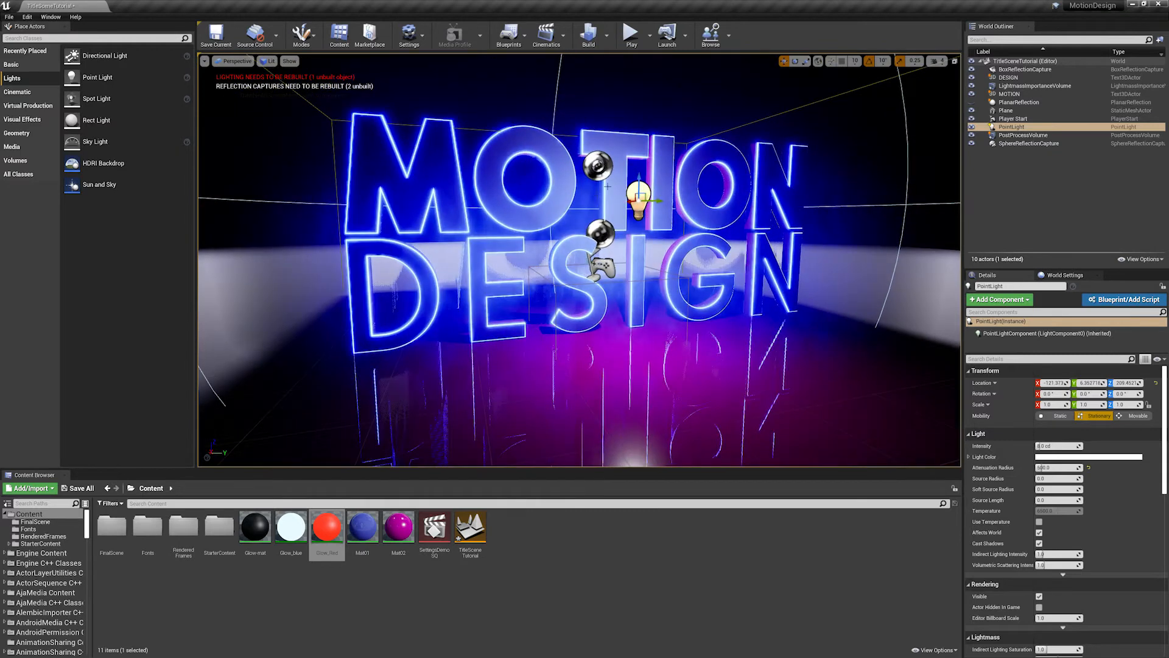
pyautogui.moveTo(637, 176); pyautogui.dragTo(601, 199)
pyautogui.press('w')
pyautogui.moveTo(601, 200); pyautogui.dragTo(577, 204, button='right')
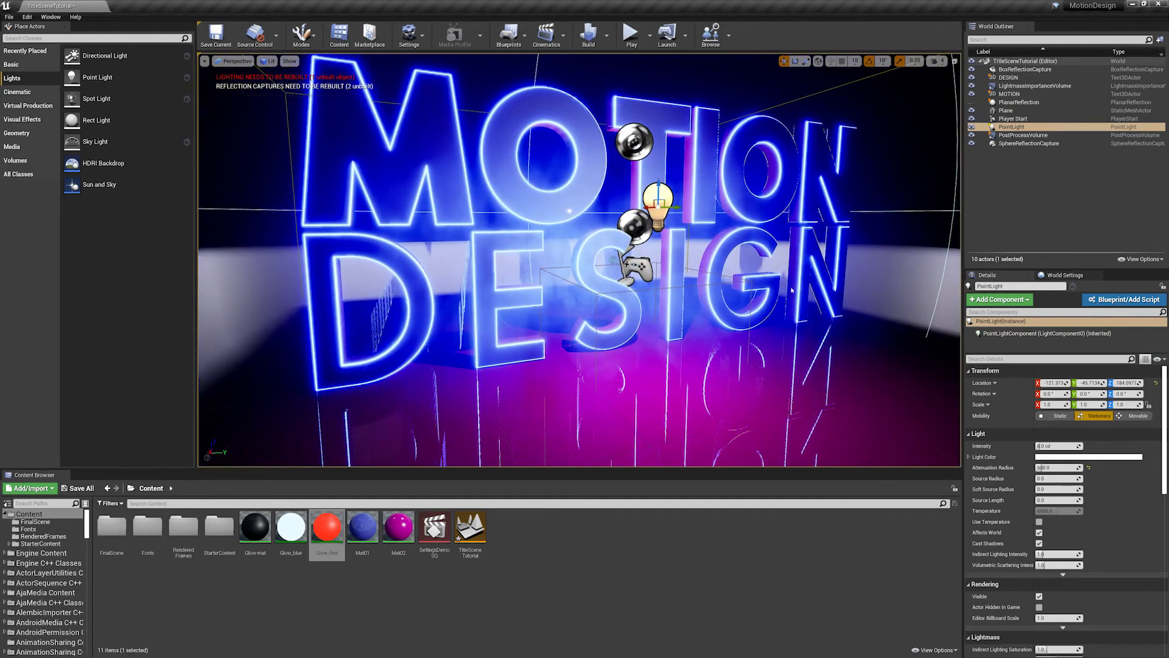
pyautogui.scroll(-12, 792, 291)
pyautogui.scroll(11, 792, 290)
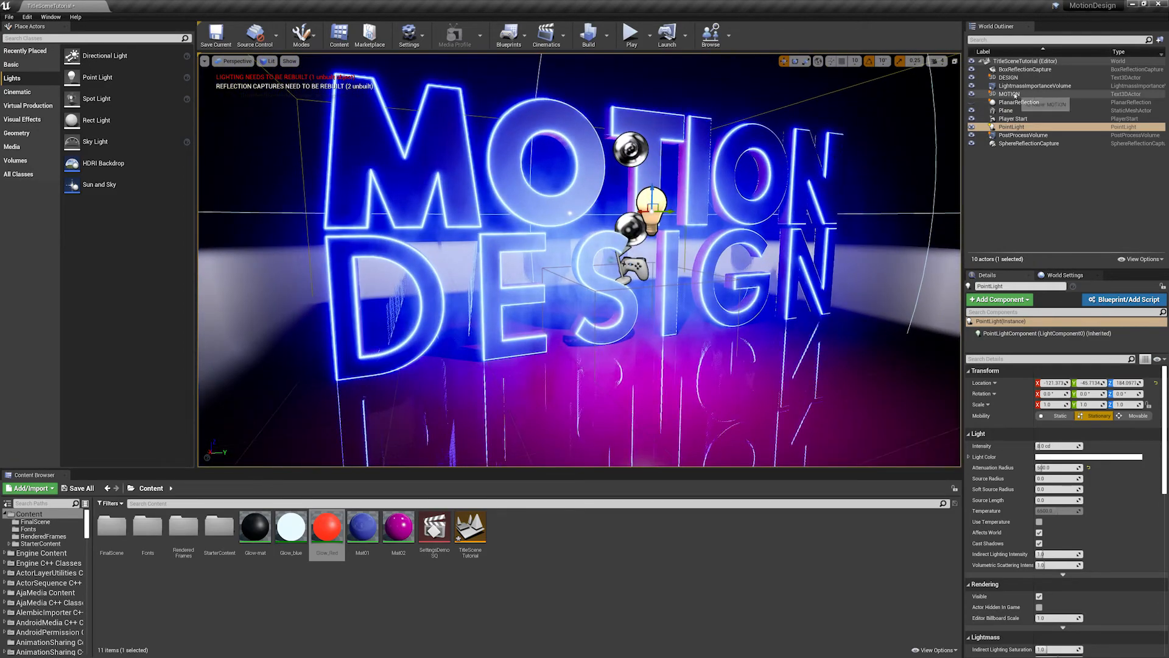
# - Hide the box reflection capture to compare the letters and floor without it, and show it again
pyautogui.click(1025, 70)
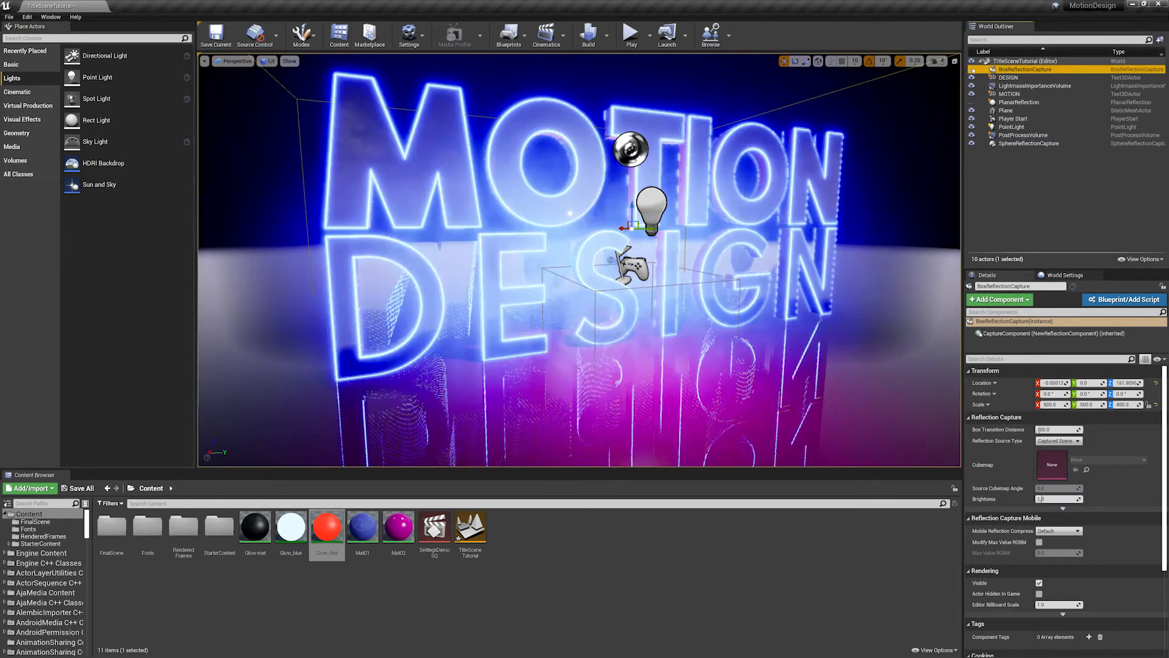
pyautogui.scroll(-6, 731, 262)
pyautogui.scroll(8, 731, 262)
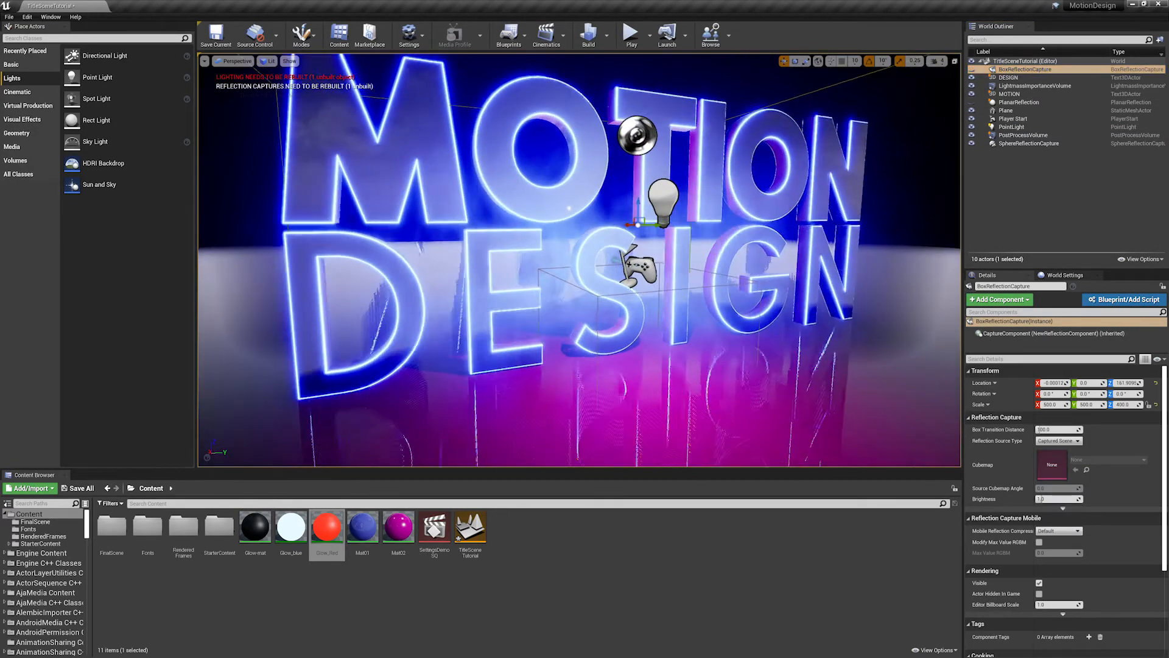
pyautogui.moveTo(730, 262); pyautogui.dragTo(761, 237, button='right')
pyautogui.scroll(-10, 681, 239)
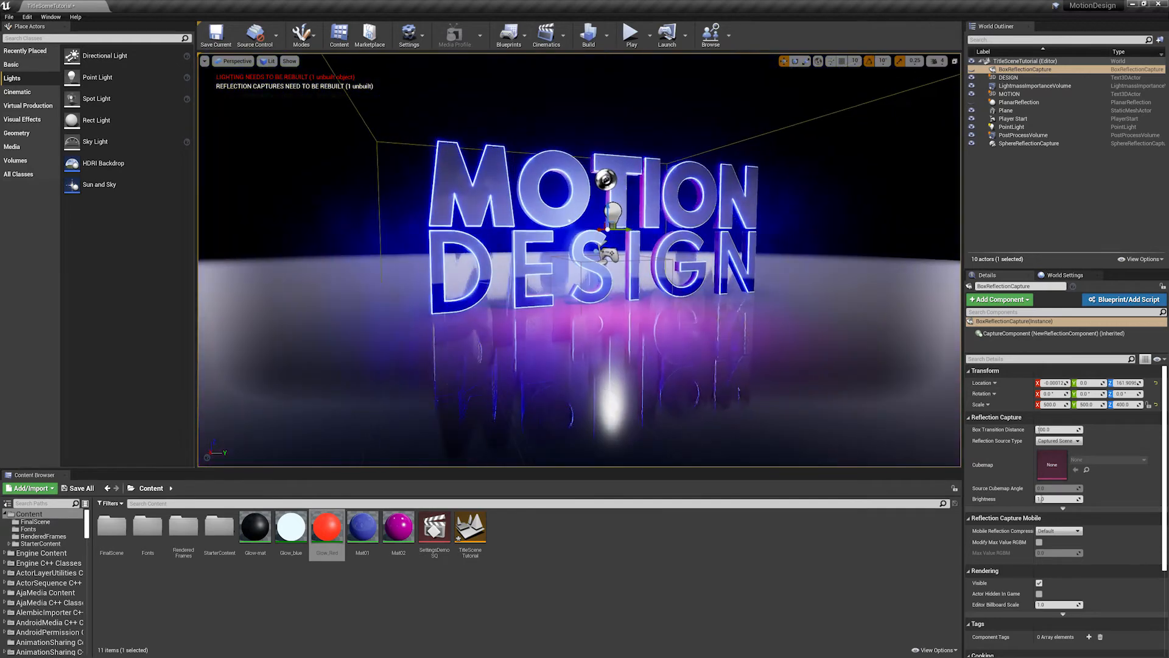
pyautogui.scroll(8, 825, 124)
pyautogui.click(972, 70)
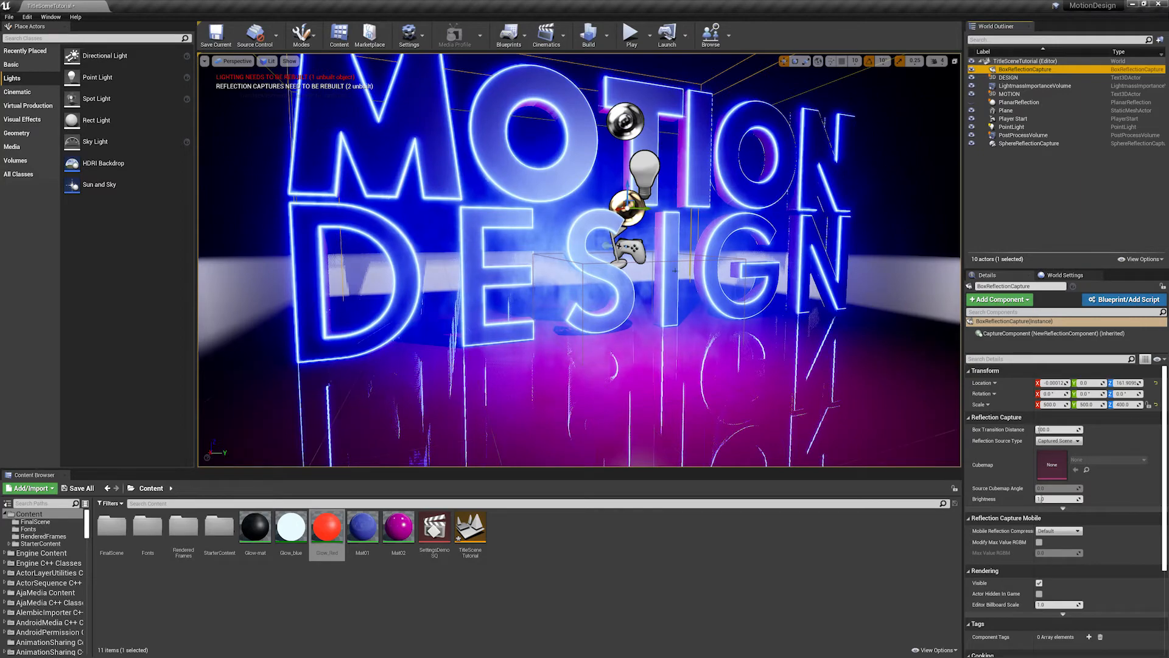
pyautogui.scroll(-3, 742, 200)
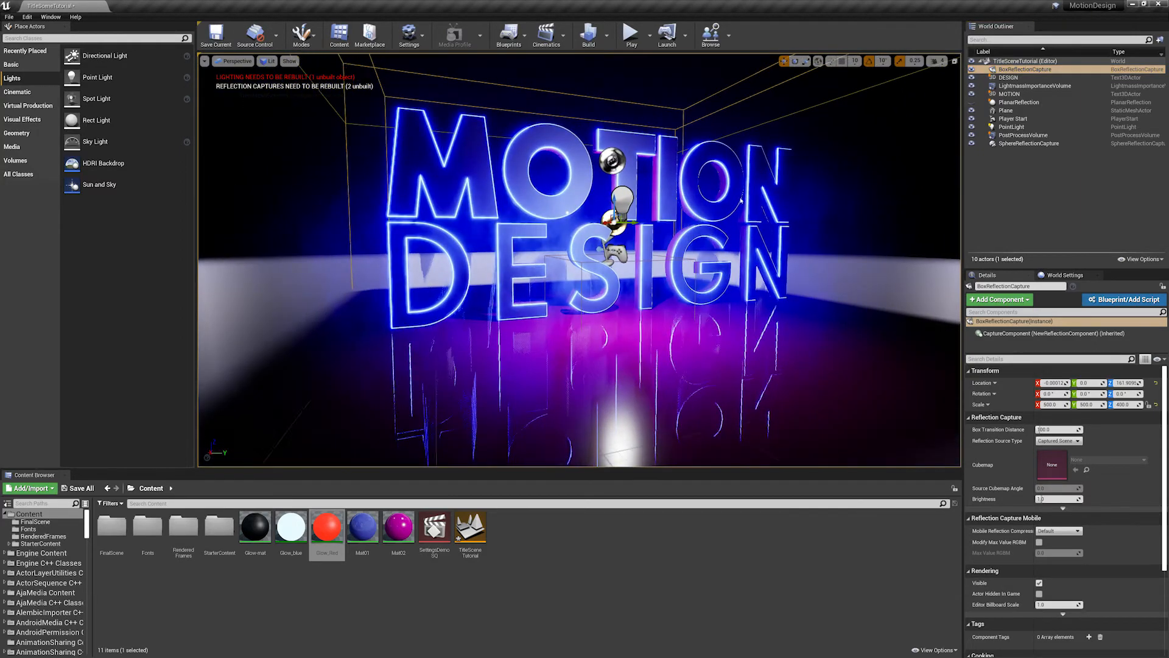
# - Try moving the box reflection capture, keep its reflection source type at Captured Scene, and undo the moves
pyautogui.moveTo(612, 200)
pyautogui.mouseDown()
pyautogui.moveTo(609, 116)
pyautogui.moveTo(612, 286)
pyautogui.moveTo(615, 223)
pyautogui.mouseUp()
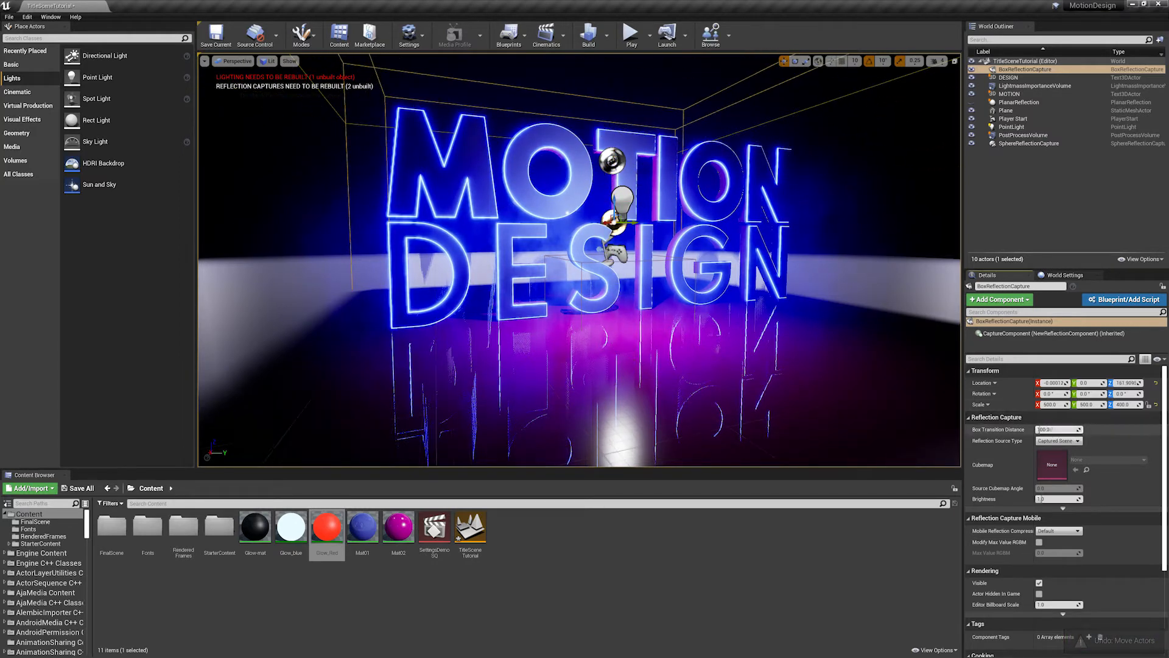
pyautogui.click(1059, 441)
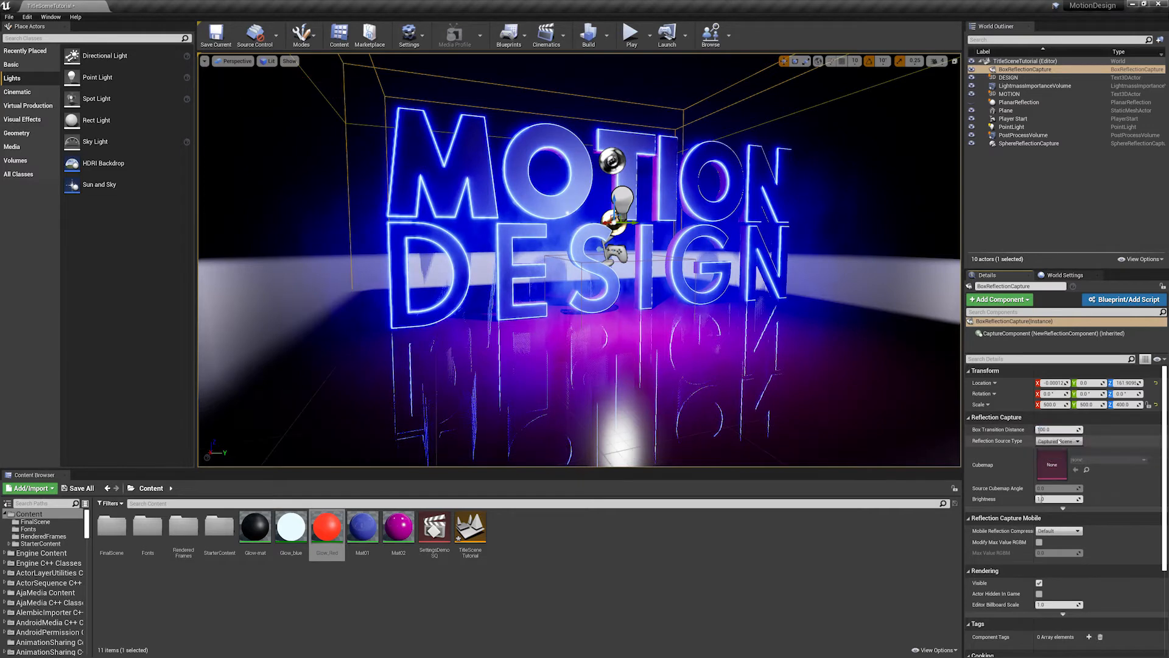
pyautogui.click(1062, 442)
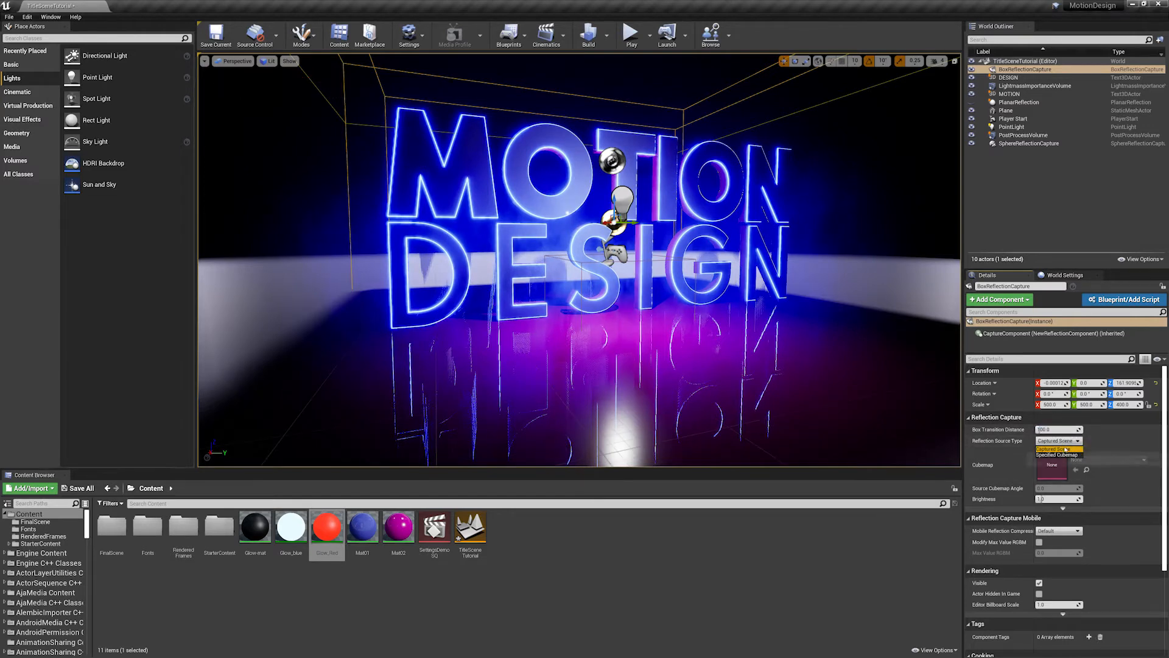
pyautogui.click(1059, 448)
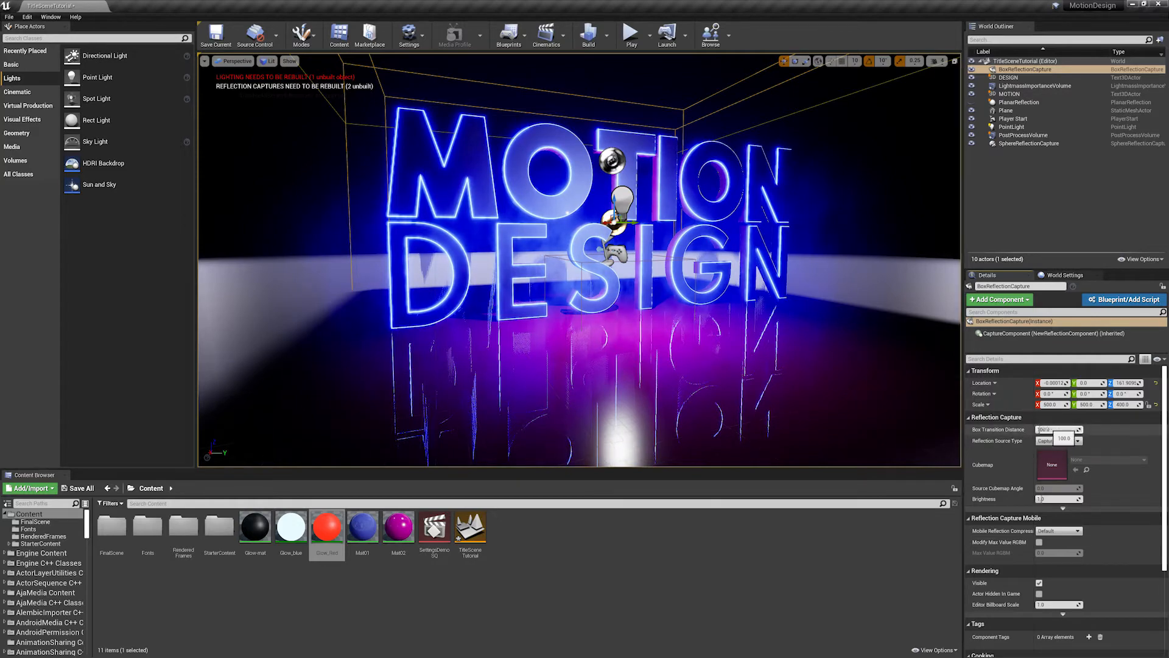
pyautogui.moveTo(609, 262); pyautogui.dragTo(663, 262, button='right')
pyautogui.moveTo(542, 196); pyautogui.dragTo(496, 195, button='right')
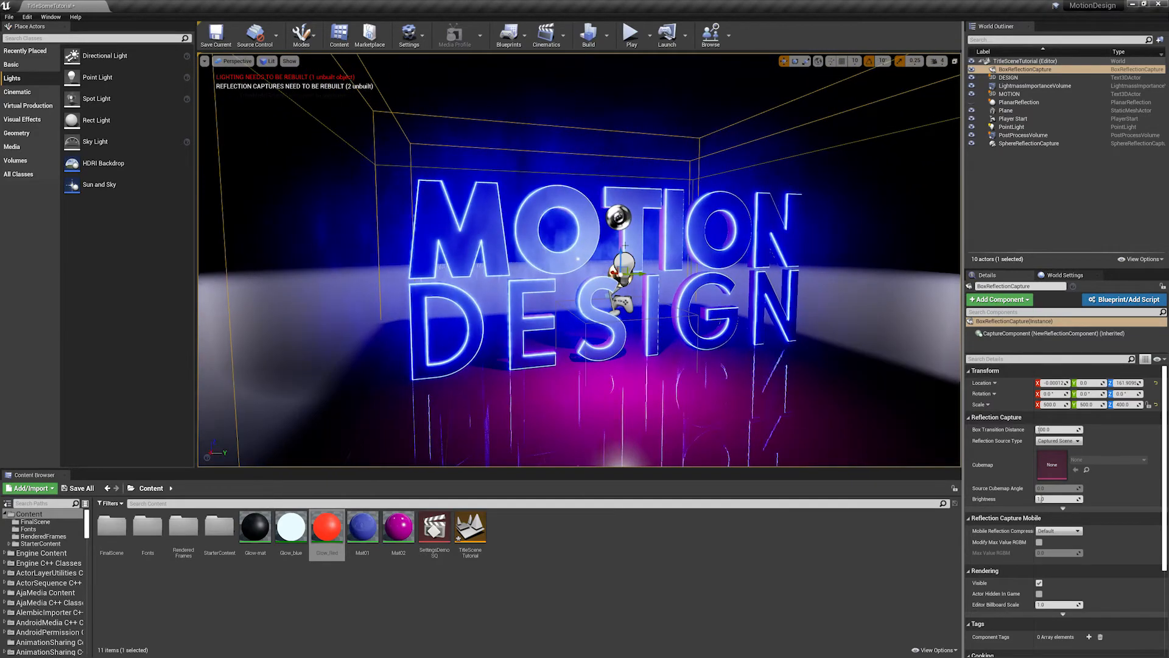
pyautogui.hotkey('ctrl', 'z')
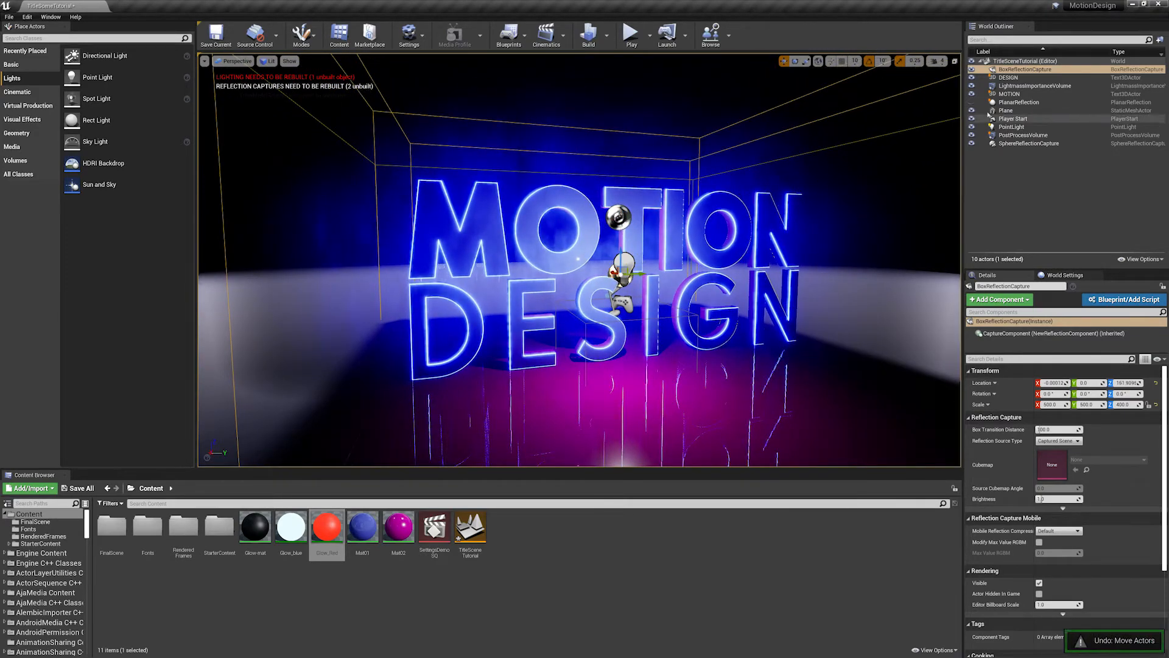
# - Hide the box reflection capture, keeping its name and position, and select the point light in front of the title
pyautogui.click(971, 70)
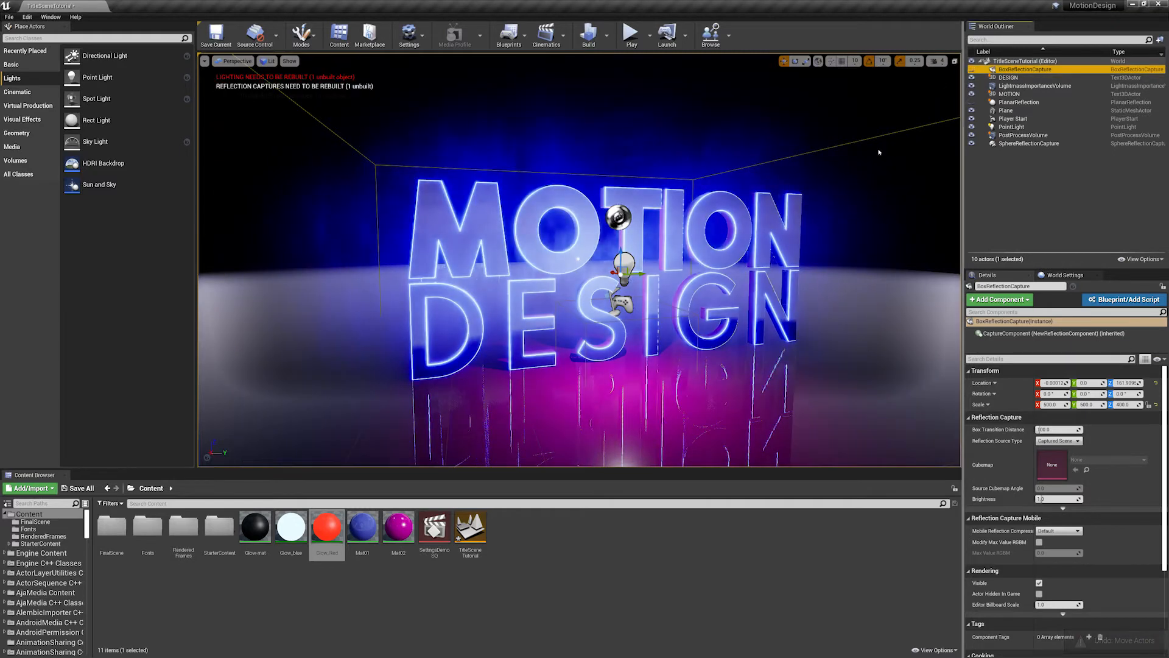
pyautogui.press('F2')
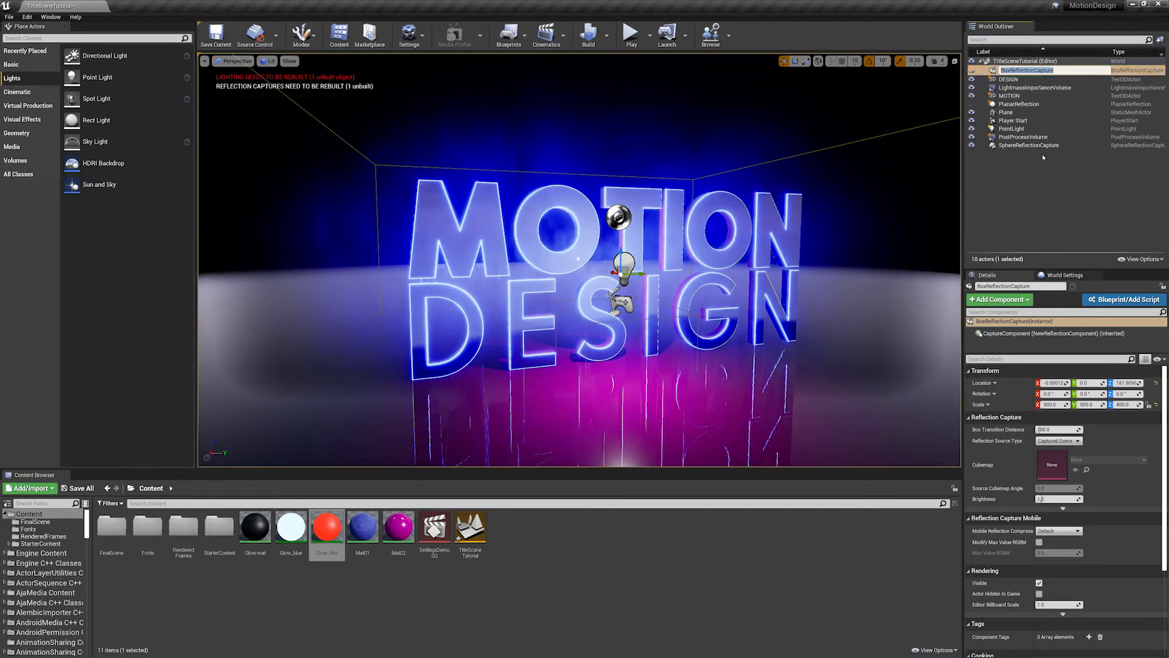
pyautogui.press('BackSpace')
pyautogui.moveTo(545, 209)
pyautogui.mouseDown(button='right')
pyautogui.moveTo(561, 210)
pyautogui.moveTo(548, 209)
pyautogui.mouseUp(button='right')
pyautogui.moveTo(614, 236)
pyautogui.mouseDown(button='right')
pyautogui.moveTo(646, 237)
pyautogui.moveTo(600, 236)
pyautogui.moveTo(614, 237)
pyautogui.mouseUp(button='right')
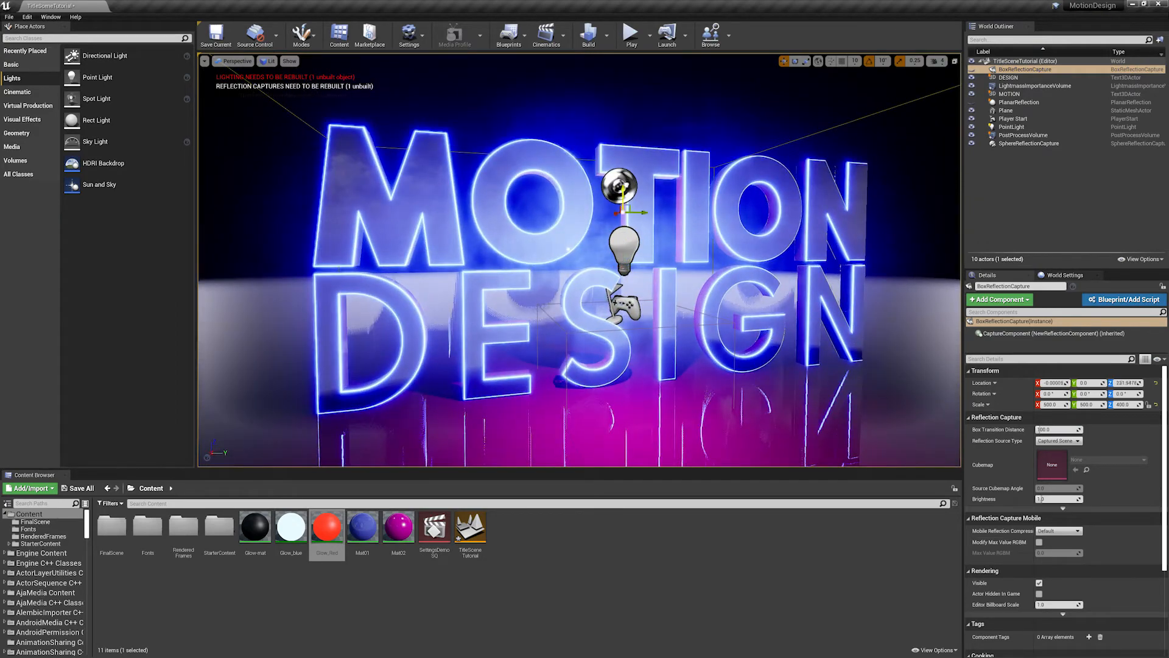
pyautogui.click(615, 235)
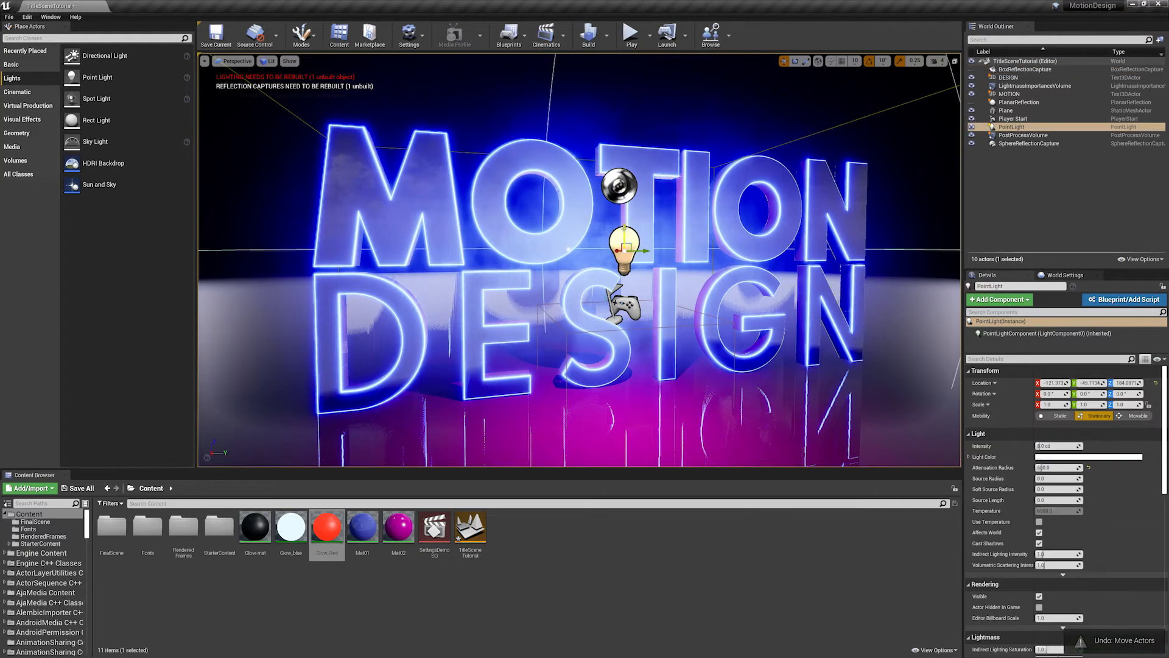
# - Lower the point light to about 174 on Z and set its attenuation radius to 300
pyautogui.moveTo(621, 228)
pyautogui.mouseDown()
pyautogui.moveTo(620, 98)
pyautogui.moveTo(624, 246)
pyautogui.mouseUp()
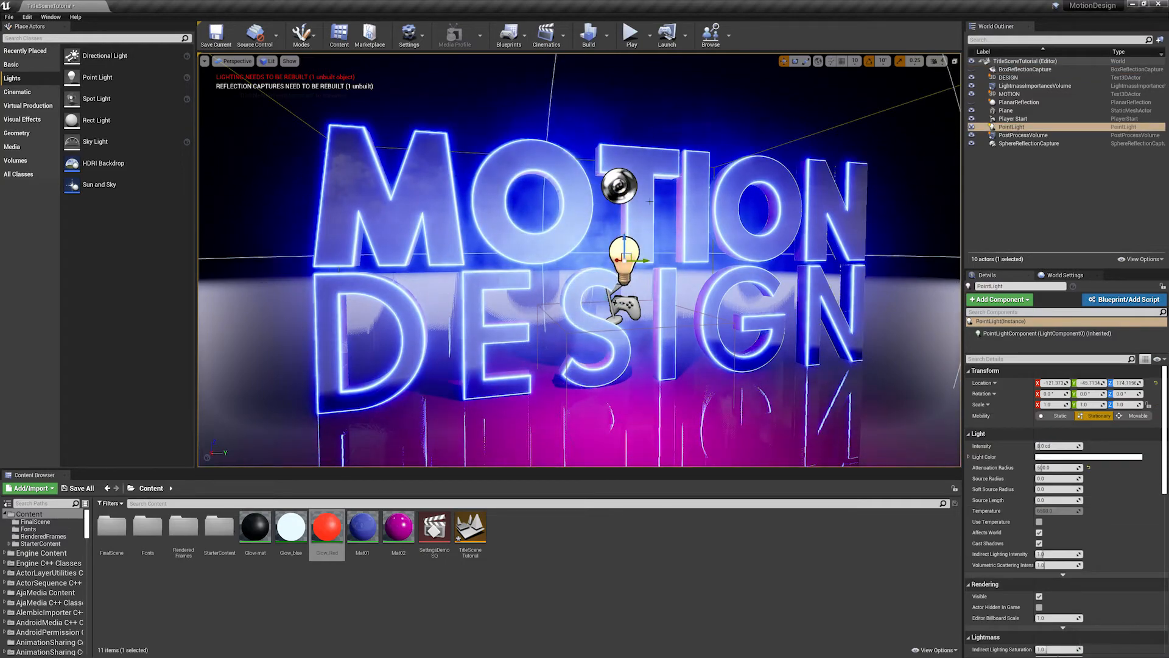
pyautogui.press('f')
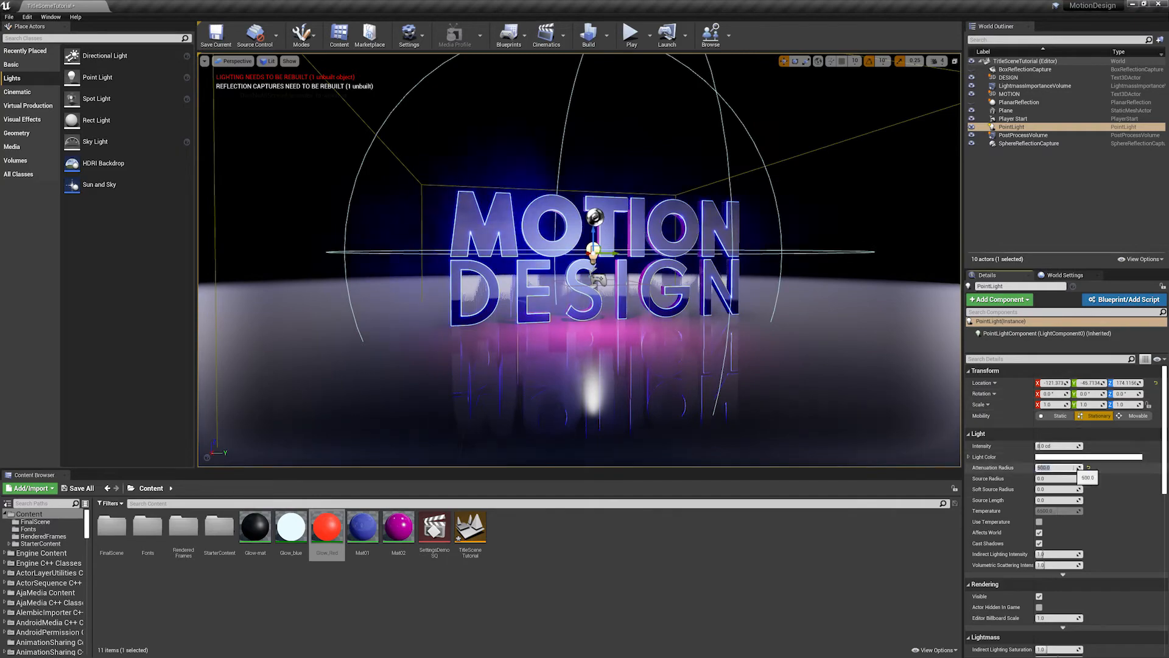
pyautogui.press('Return')
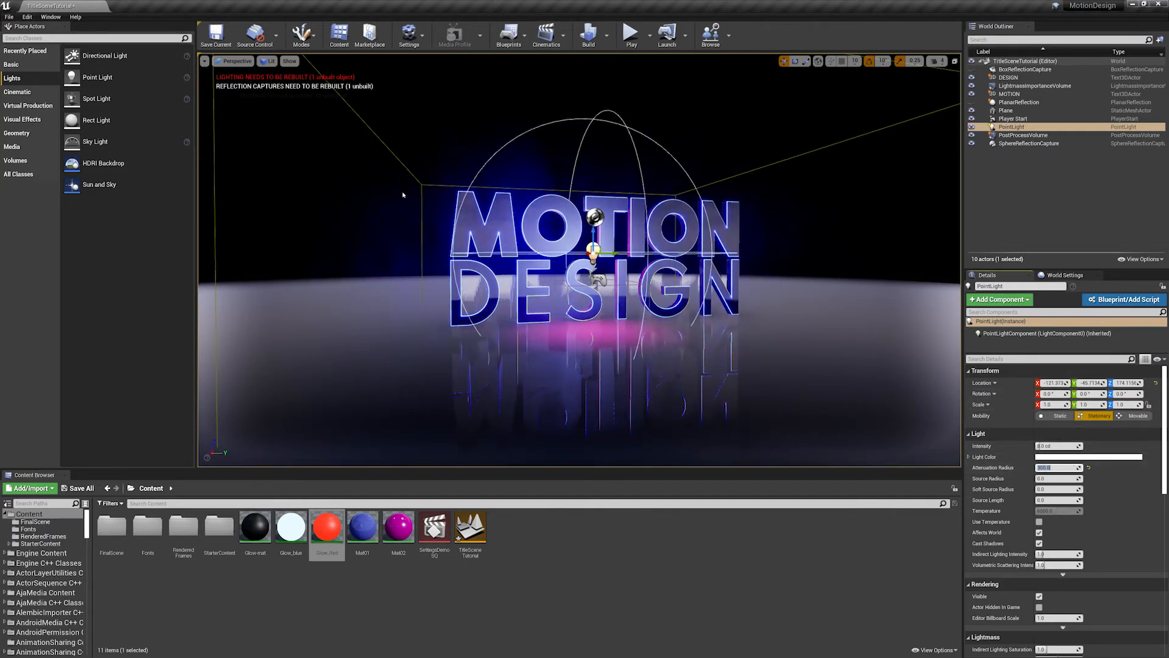
pyautogui.scroll(10, 689, 256)
pyautogui.scroll(-8, 679, 251)
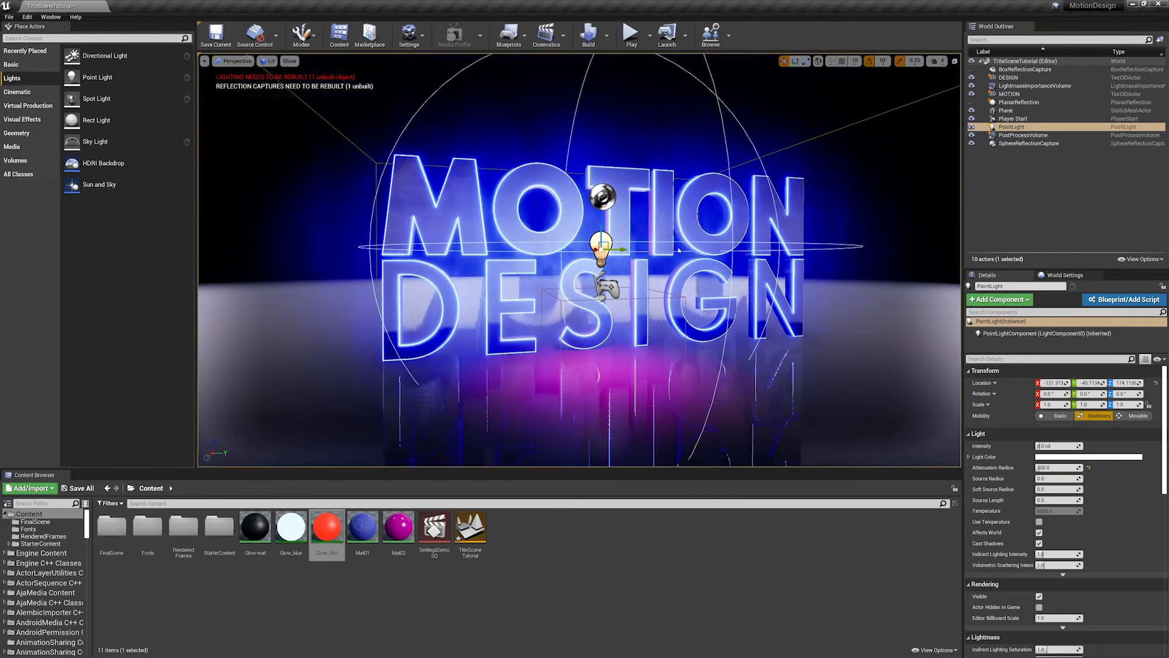
# - Pull the point light farther out in front of the title, to about -141 on X
pyautogui.keyDown('alt'); pyautogui.moveTo(679, 250); pyautogui.dragTo(790, 263); pyautogui.keyUp('alt')
pyautogui.moveTo(700, 277)
pyautogui.mouseDown()
pyautogui.moveTo(826, 300)
pyautogui.moveTo(711, 279)
pyautogui.mouseUp()
pyautogui.keyDown('alt'); pyautogui.moveTo(712, 279); pyautogui.dragTo(622, 291); pyautogui.keyUp('alt')
pyautogui.scroll(4, 622, 291)
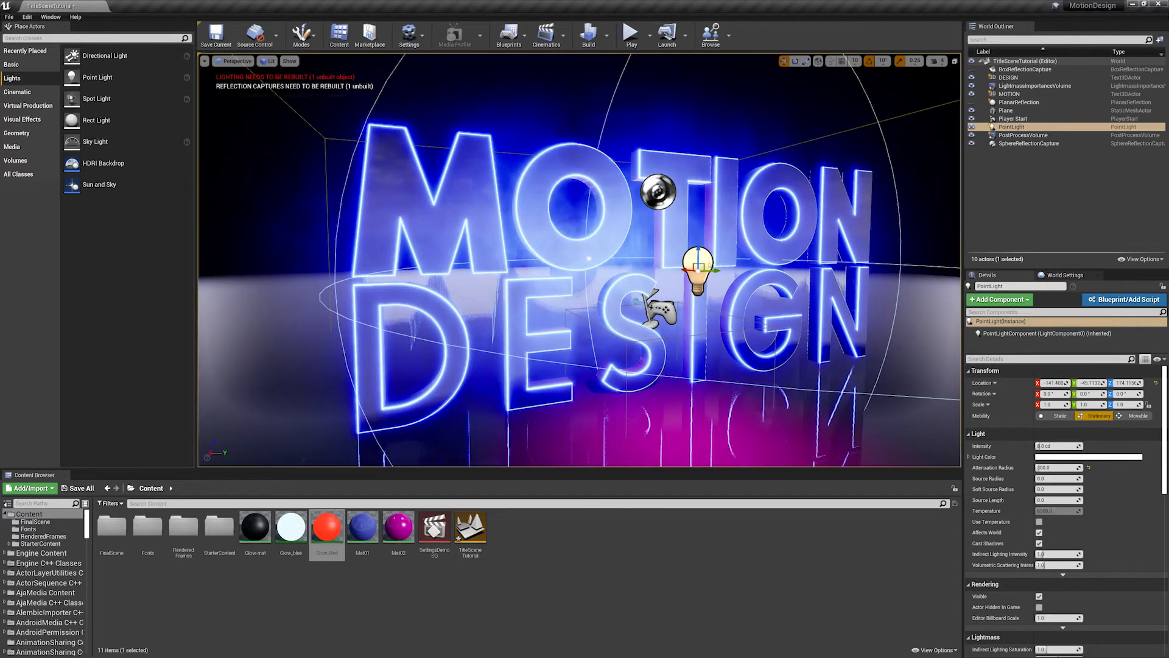
pyautogui.scroll(-4, 702, 276)
pyautogui.scroll(2, 697, 285)
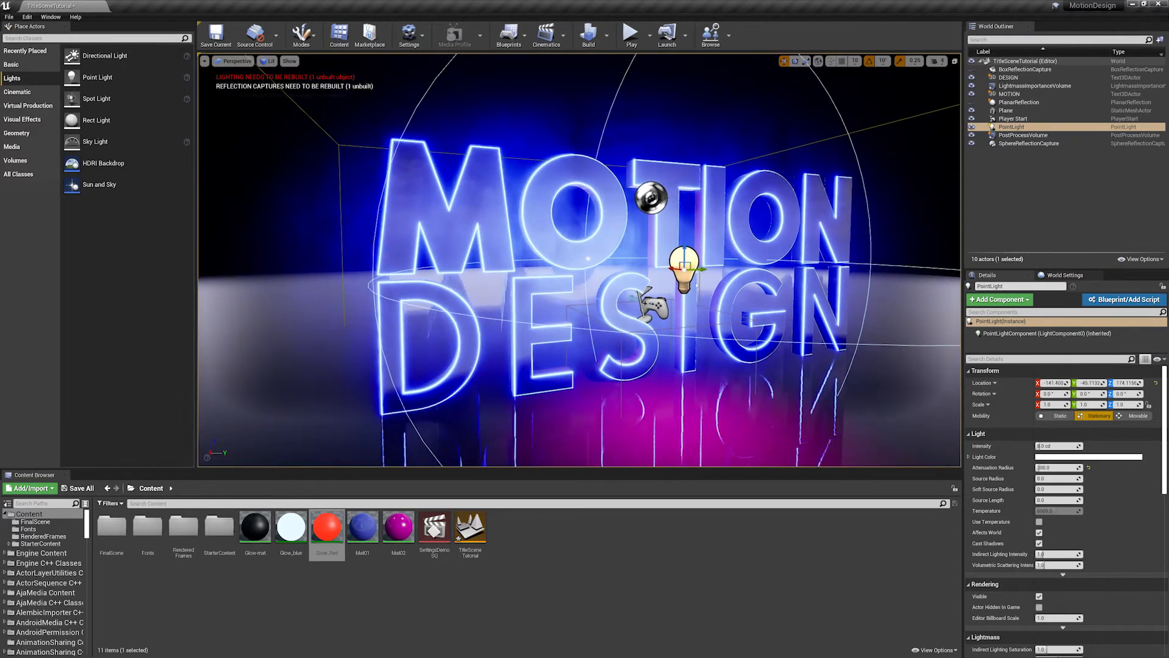
# - Duplicate the point light and place the copy in front of the letter M, at about -252 on Y
pyautogui.keyDown('alt'); pyautogui.moveTo(700, 268); pyautogui.dragTo(483, 229); pyautogui.keyUp('alt')
pyautogui.scroll(-2, 483, 229)
pyautogui.keyDown('alt'); pyautogui.moveTo(634, 250); pyautogui.dragTo(603, 246); pyautogui.keyUp('alt')
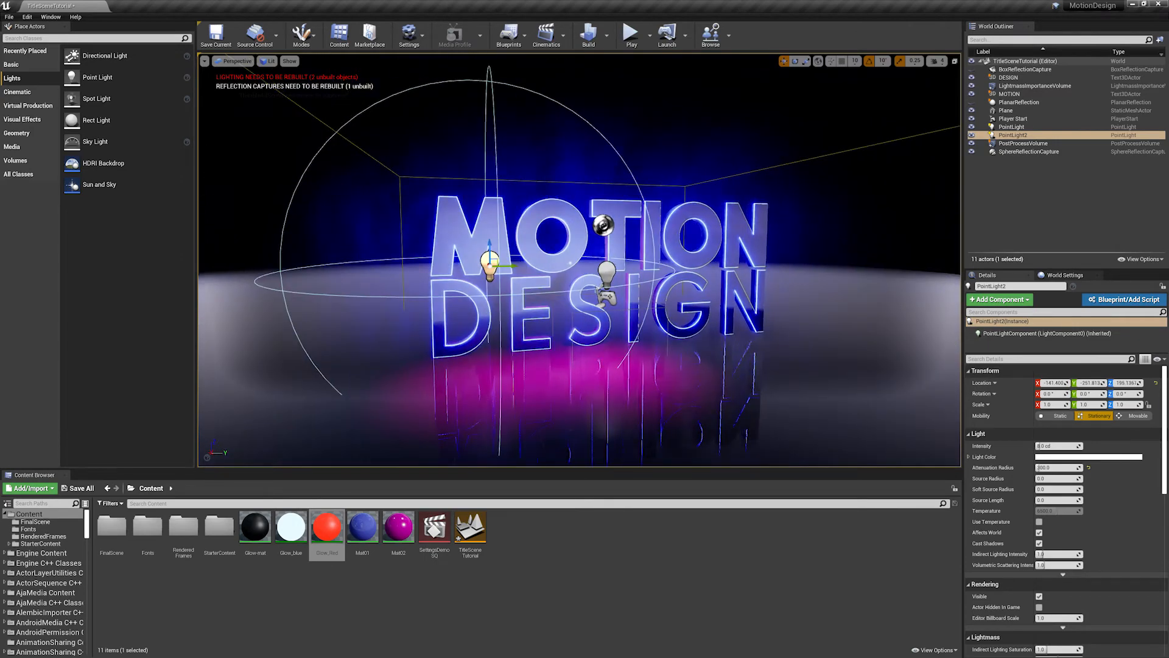
# - Move the original point light to about 249 on Y, in front of the end of the title
pyautogui.click(608, 272)
pyautogui.moveTo(789, 254); pyautogui.dragTo(710, 260)
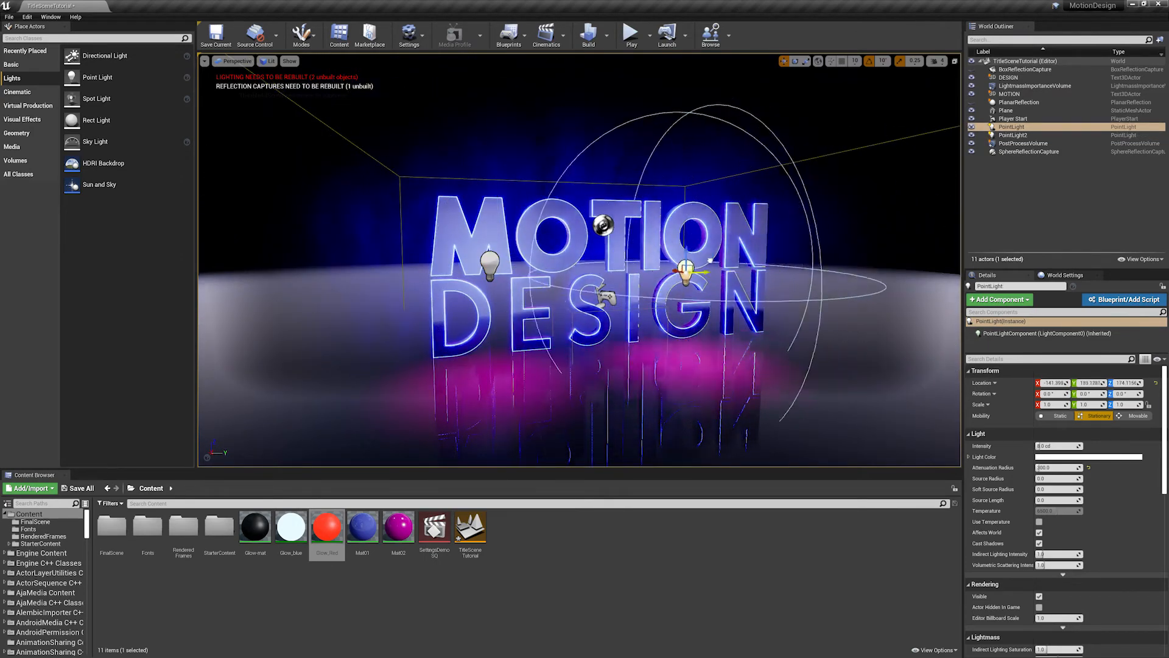
pyautogui.moveTo(786, 254); pyautogui.dragTo(766, 255)
pyautogui.press('w')
pyautogui.moveTo(569, 209); pyautogui.dragTo(591, 248, button='right')
pyautogui.press('s')
pyautogui.moveTo(771, 255); pyautogui.dragTo(500, 277, button='right')
pyautogui.press('w')
pyautogui.press('s')
pyautogui.press('w')
pyautogui.press('s')
pyautogui.scroll(5, 436, 258)
pyautogui.scroll(-2, 436, 258)
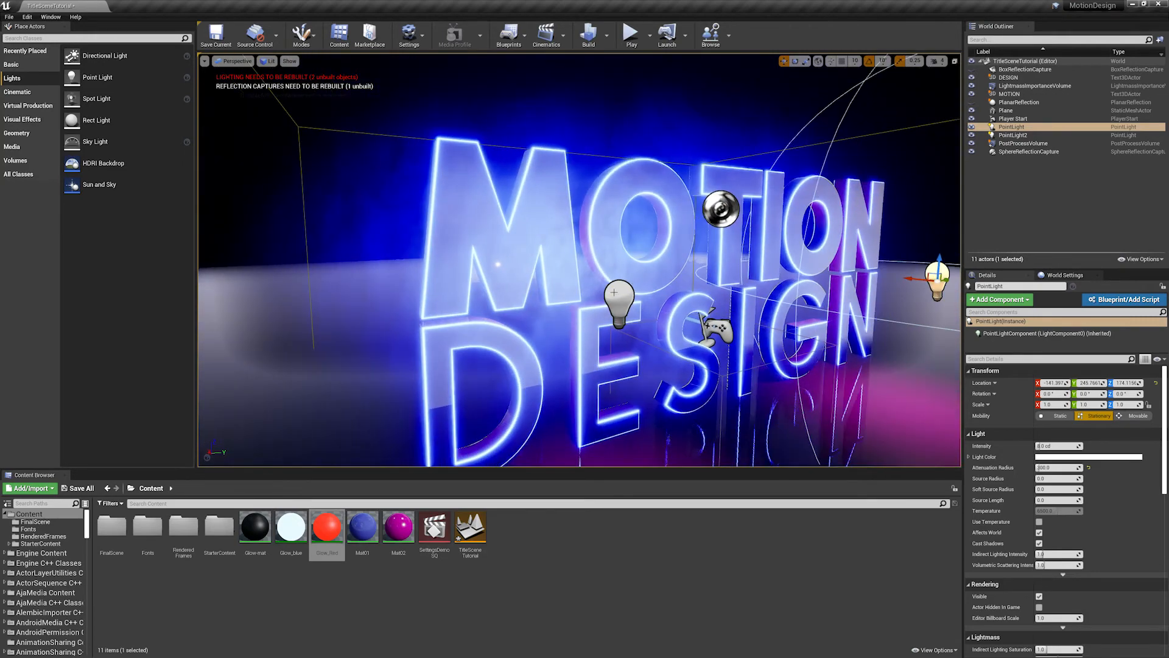
# - Lower the duplicated point light near the letter M to about 172 on Z
pyautogui.click(621, 299)
pyautogui.moveTo(621, 299); pyautogui.dragTo(645, 343, button='middle')
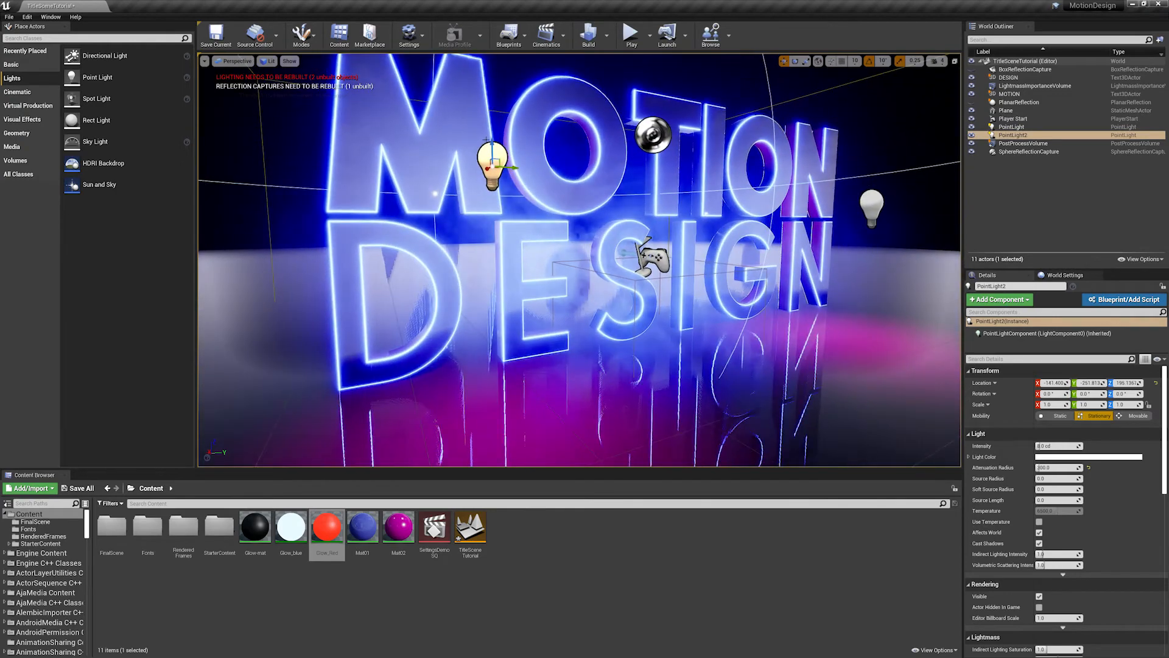
pyautogui.moveTo(492, 124); pyautogui.dragTo(492, 173)
pyautogui.scroll(-6, 532, 261)
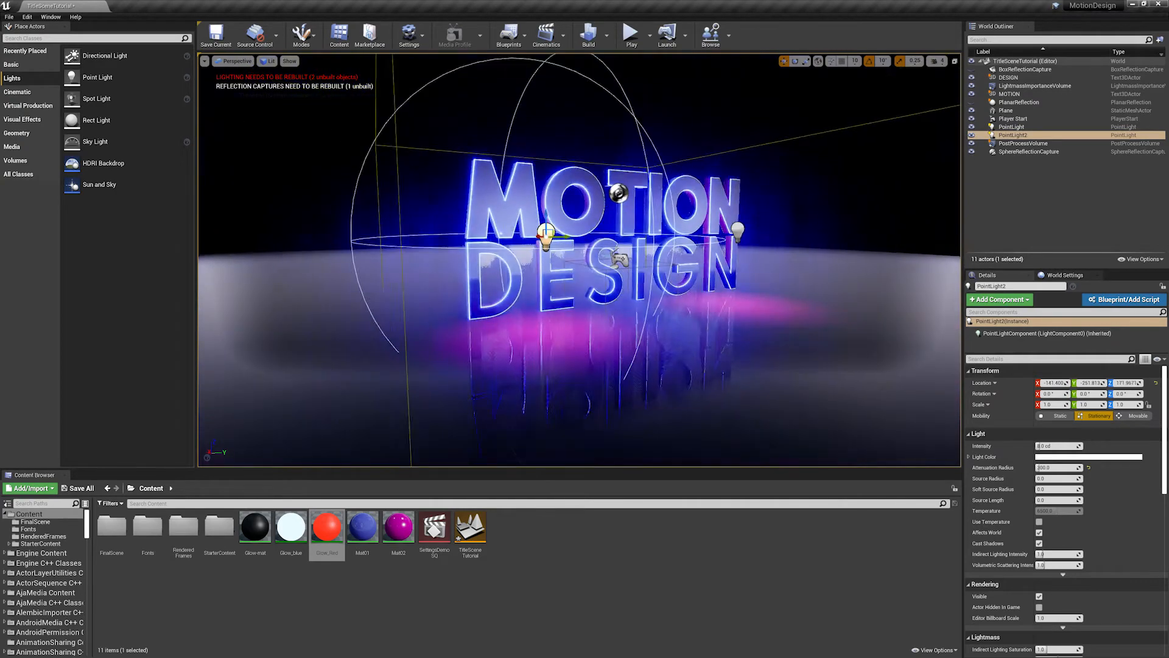
# - Try placing the duplicated point light behind and between the letters, and undo the moves
pyautogui.moveTo(533, 262); pyautogui.dragTo(533, 240, button='middle')
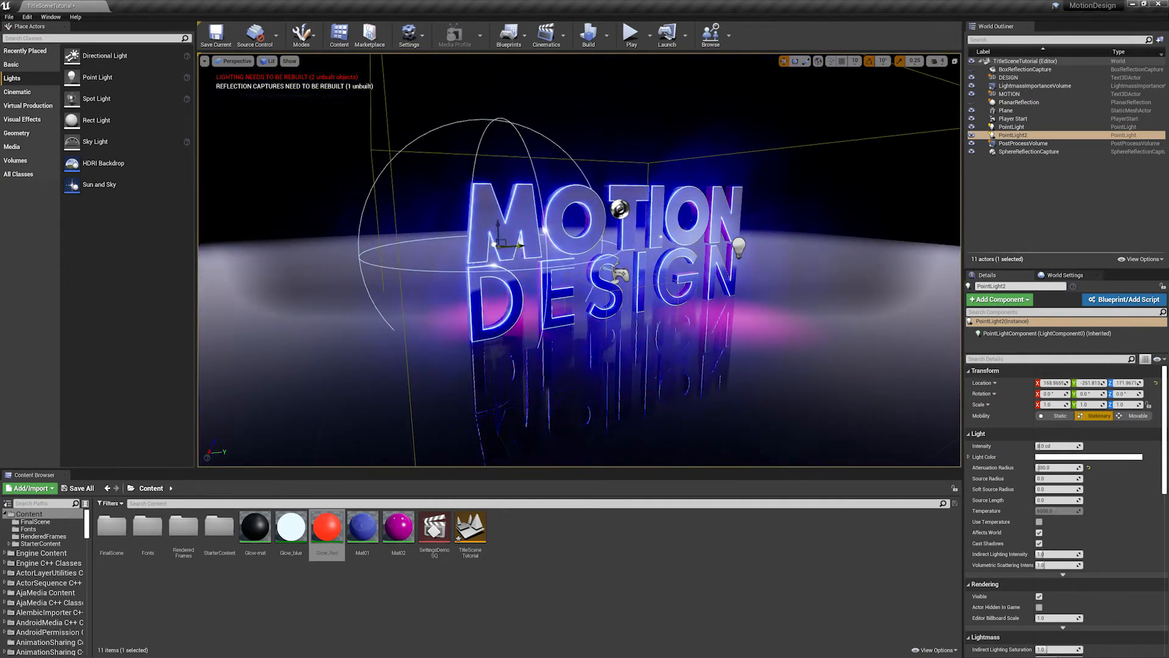
pyautogui.scroll(4, 494, 246)
pyautogui.moveTo(468, 242); pyautogui.dragTo(497, 230)
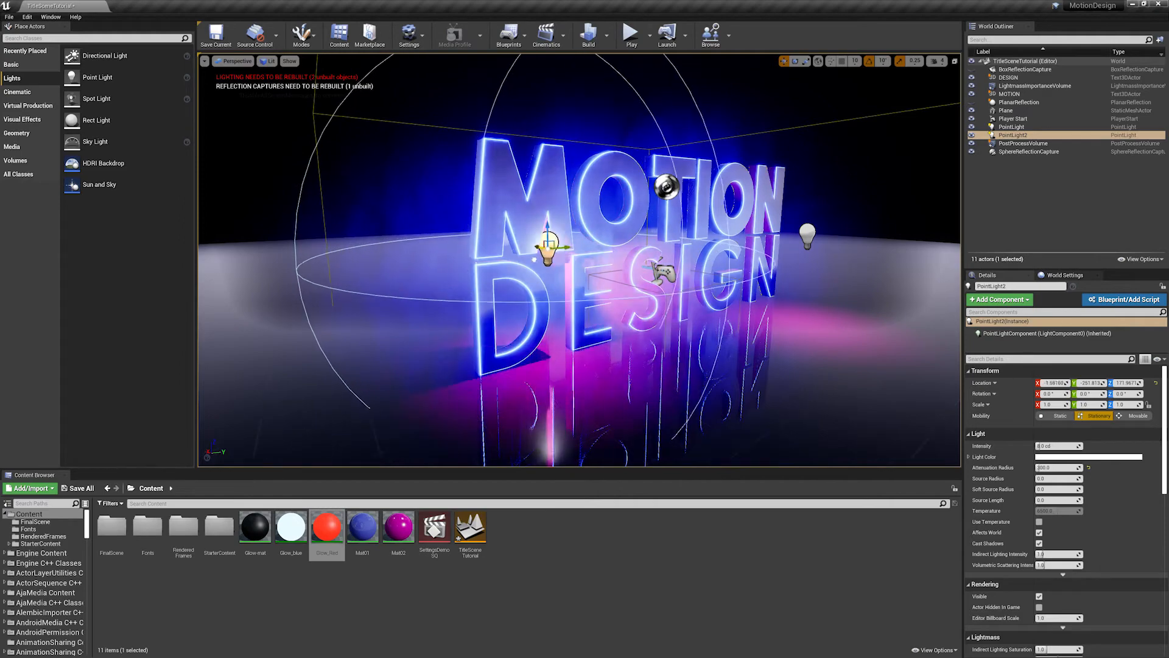
pyautogui.moveTo(548, 243); pyautogui.dragTo(489, 229)
pyautogui.scroll(5, 523, 227)
pyautogui.scroll(-6, 794, 182)
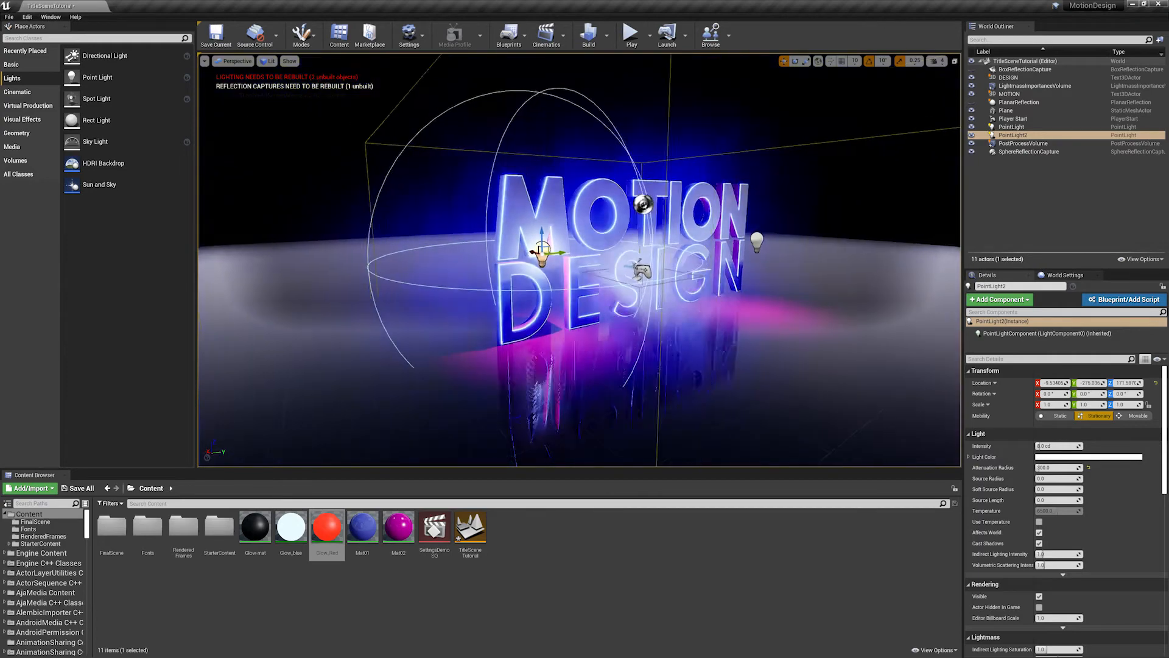
pyautogui.keyDown('alt'); pyautogui.moveTo(794, 182); pyautogui.dragTo(609, 195); pyautogui.keyUp('alt')
pyautogui.scroll(1, 548, 210)
pyautogui.hotkey('ctrl', 'z')
pyautogui.hotkey('ctrl', 'z')
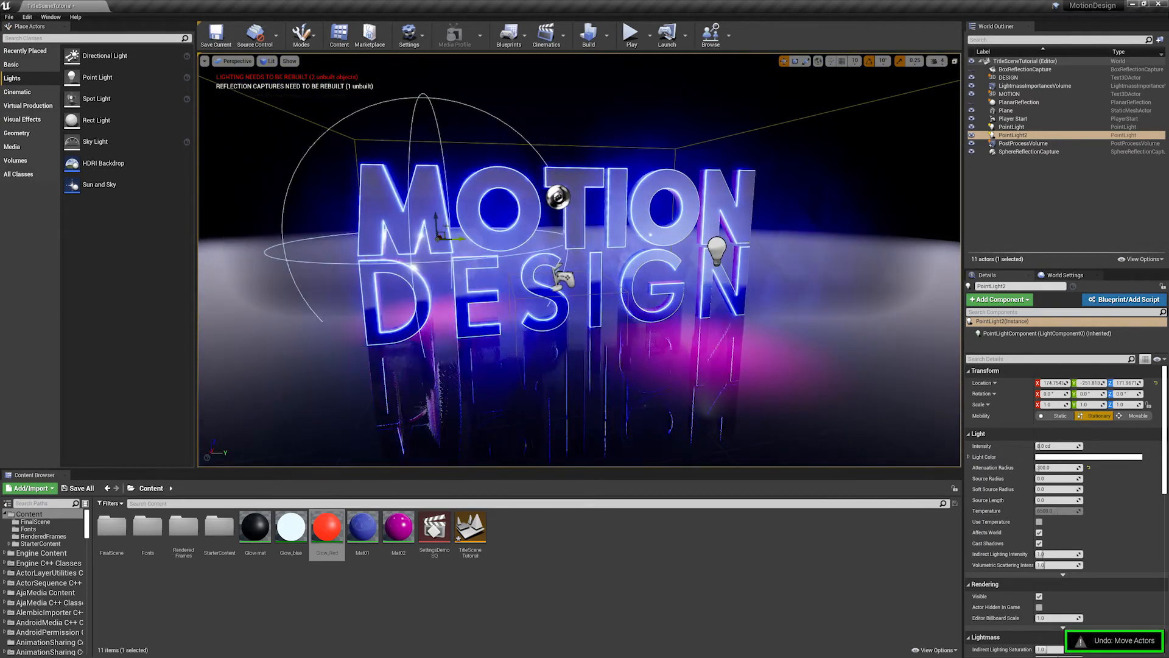
pyautogui.hotkey('ctrl', 'z')
# - Examine the letter faces and floor reflections from several angles with both point lights in place
pyautogui.keyDown('alt'); pyautogui.moveTo(489, 284); pyautogui.dragTo(609, 268); pyautogui.keyUp('alt')
pyautogui.scroll(4, 615, 270)
pyautogui.scroll(-5, 616, 270)
pyautogui.scroll(4, 615, 209)
pyautogui.keyDown('alt'); pyautogui.moveTo(600, 180); pyautogui.dragTo(622, 210); pyautogui.keyUp('alt')
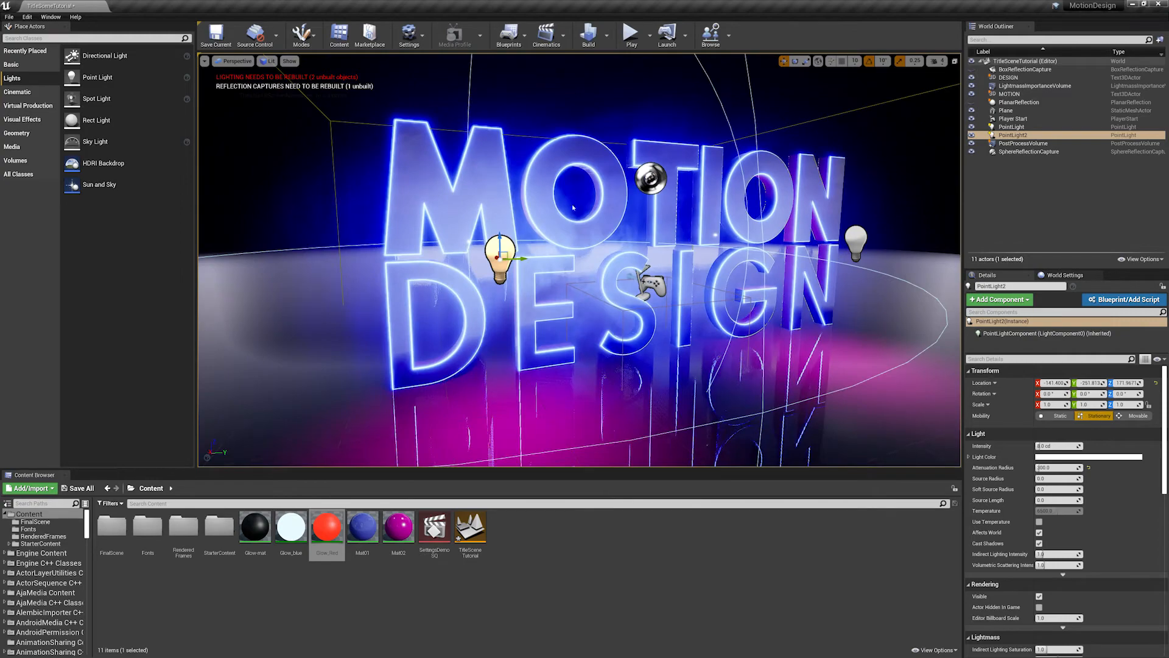
pyautogui.keyDown('alt'); pyautogui.moveTo(572, 208); pyautogui.dragTo(536, 208, button='right'); pyautogui.keyUp('alt')
pyautogui.moveTo(536, 207)
pyautogui.keyDown('alt'); pyautogui.mouseDown()
pyautogui.moveTo(549, 225)
pyautogui.moveTo(514, 201)
pyautogui.moveTo(528, 216)
pyautogui.mouseUp(); pyautogui.keyUp('alt')
pyautogui.keyDown('alt'); pyautogui.moveTo(527, 216); pyautogui.dragTo(481, 217, button='right'); pyautogui.keyUp('alt')
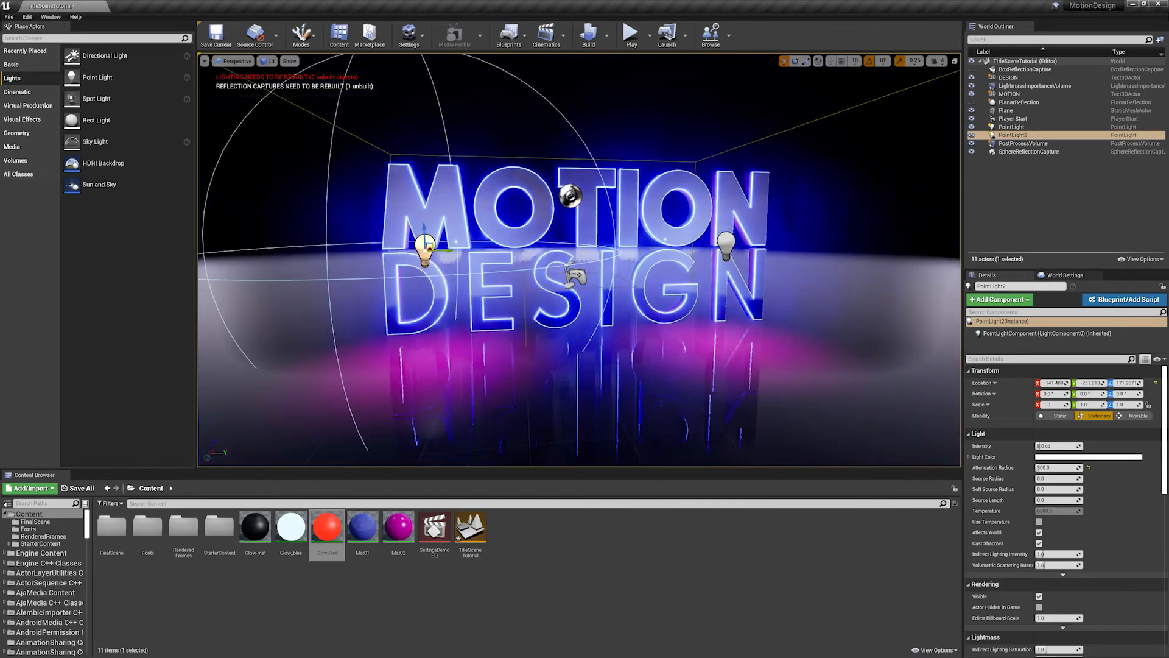
pyautogui.keyDown('alt'); pyautogui.moveTo(481, 216); pyautogui.dragTo(522, 216); pyautogui.keyUp('alt')
pyautogui.moveTo(523, 216)
pyautogui.keyDown('alt'); pyautogui.mouseDown(button='right')
pyautogui.moveTo(569, 216)
pyautogui.moveTo(542, 216)
pyautogui.mouseUp(button='right'); pyautogui.keyUp('alt')
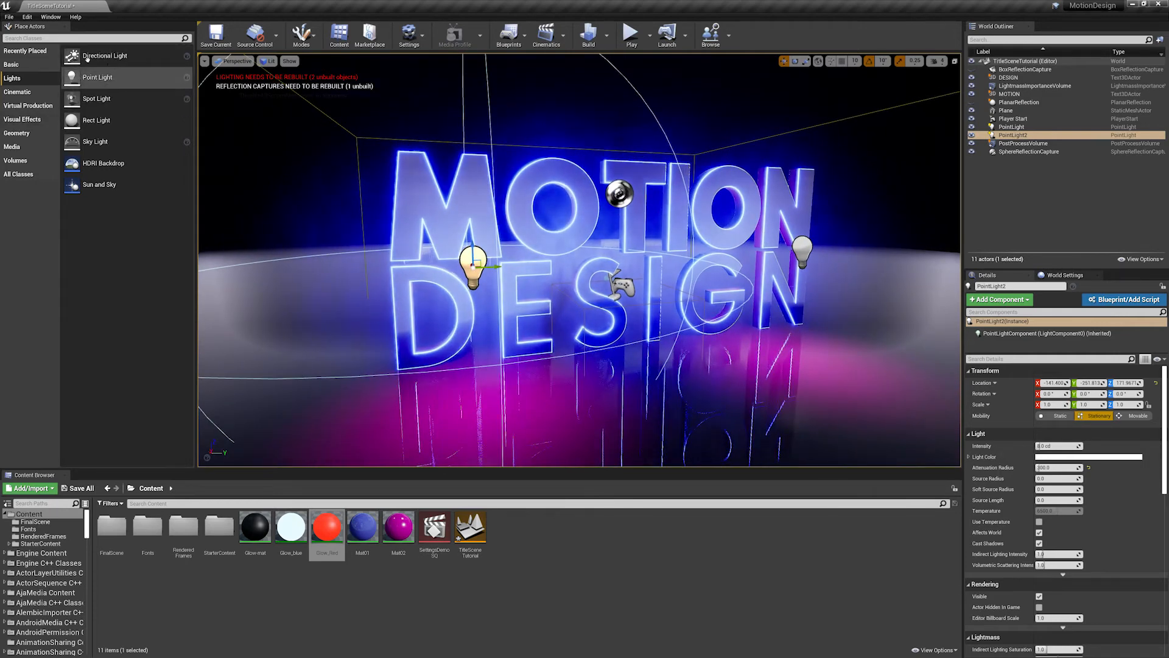
# - Search the placeable actors for "refl" and add a second Sphere Reflection Capture near the letter E of DESIGN
pyautogui.click(106, 36)
pyautogui.write('re')
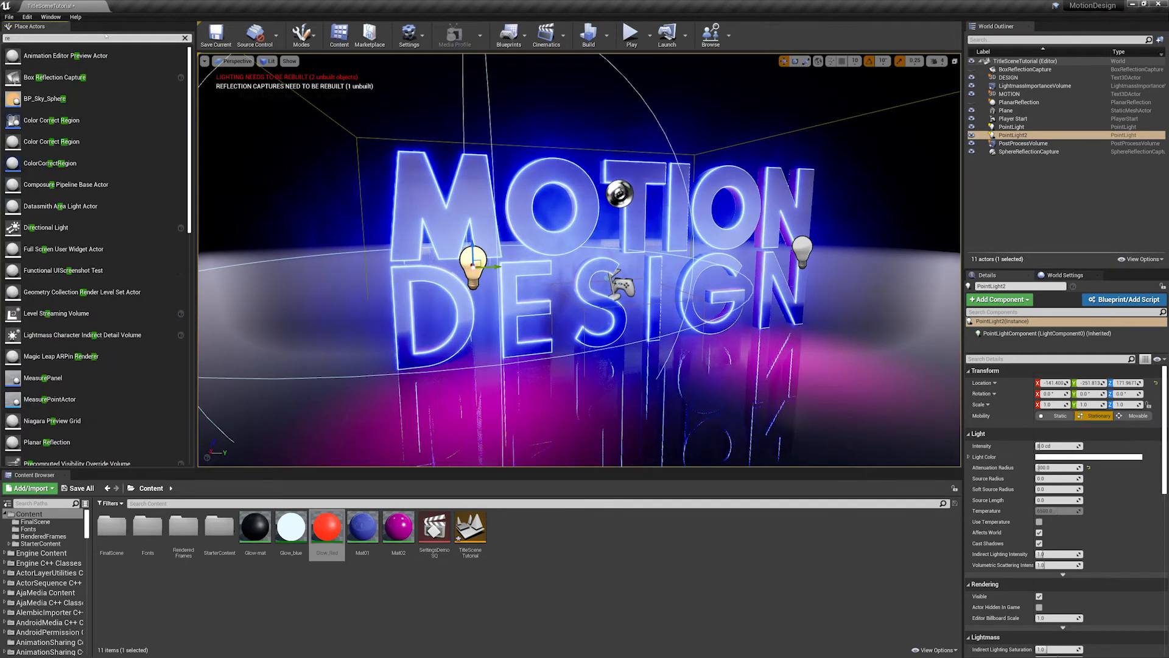
pyautogui.write('fl')
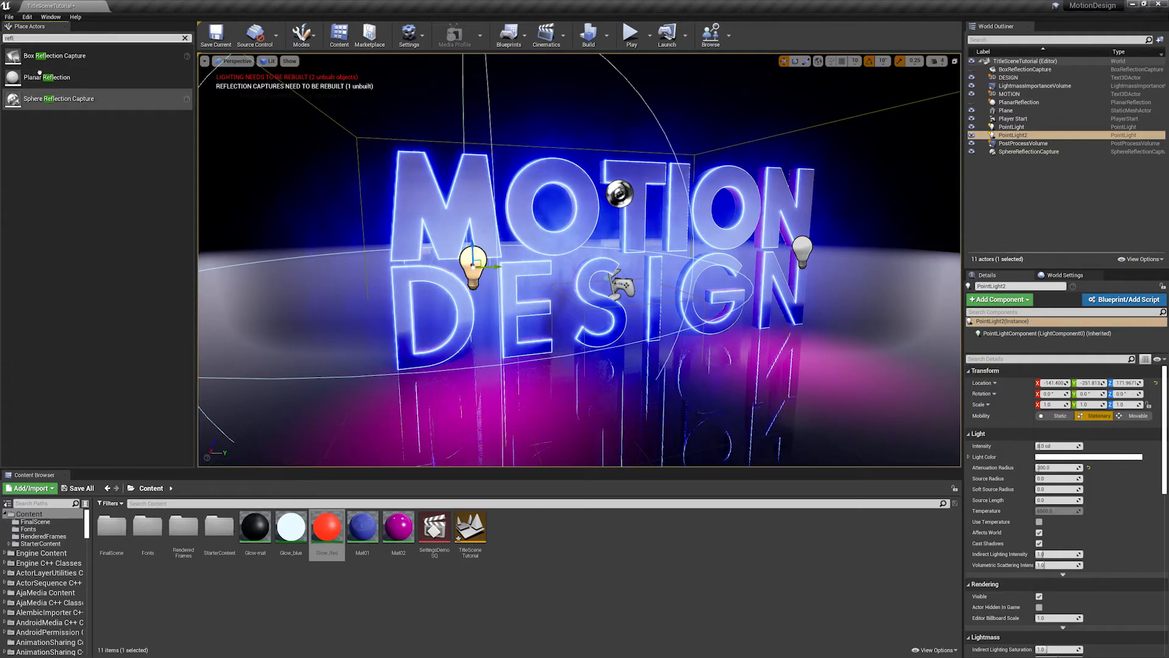
pyautogui.moveTo(58, 98); pyautogui.dragTo(483, 303)
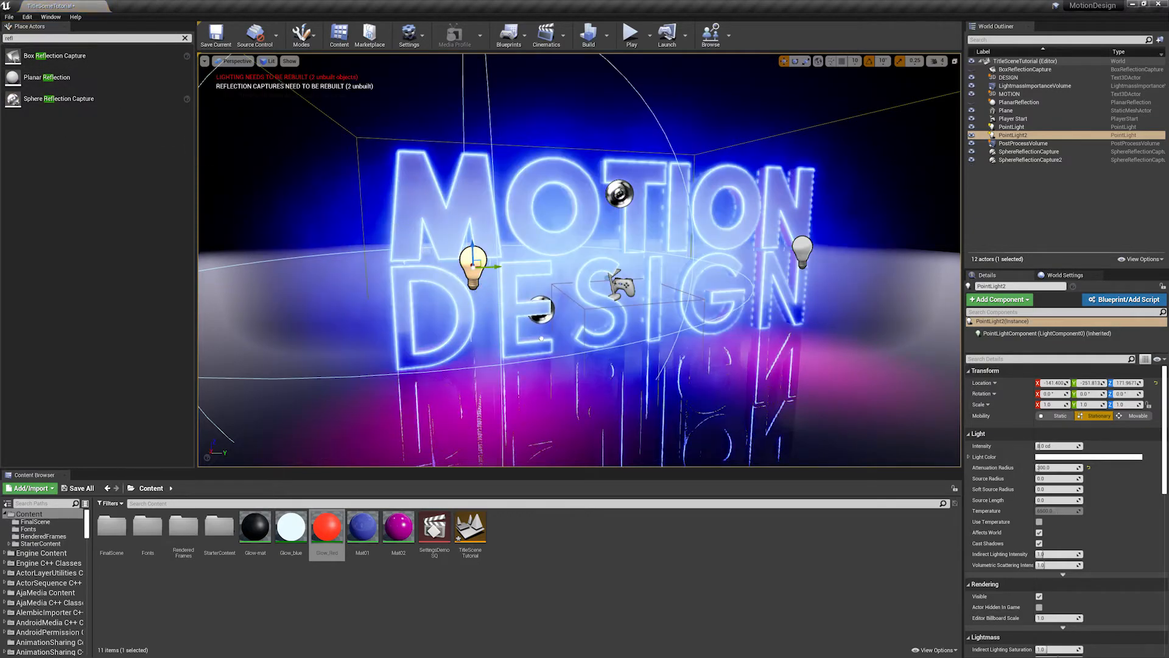
# - Set the new sphere reflection capture's influence radius to 300
pyautogui.keyDown('alt'); pyautogui.moveTo(652, 322); pyautogui.dragTo(701, 322); pyautogui.keyUp('alt')
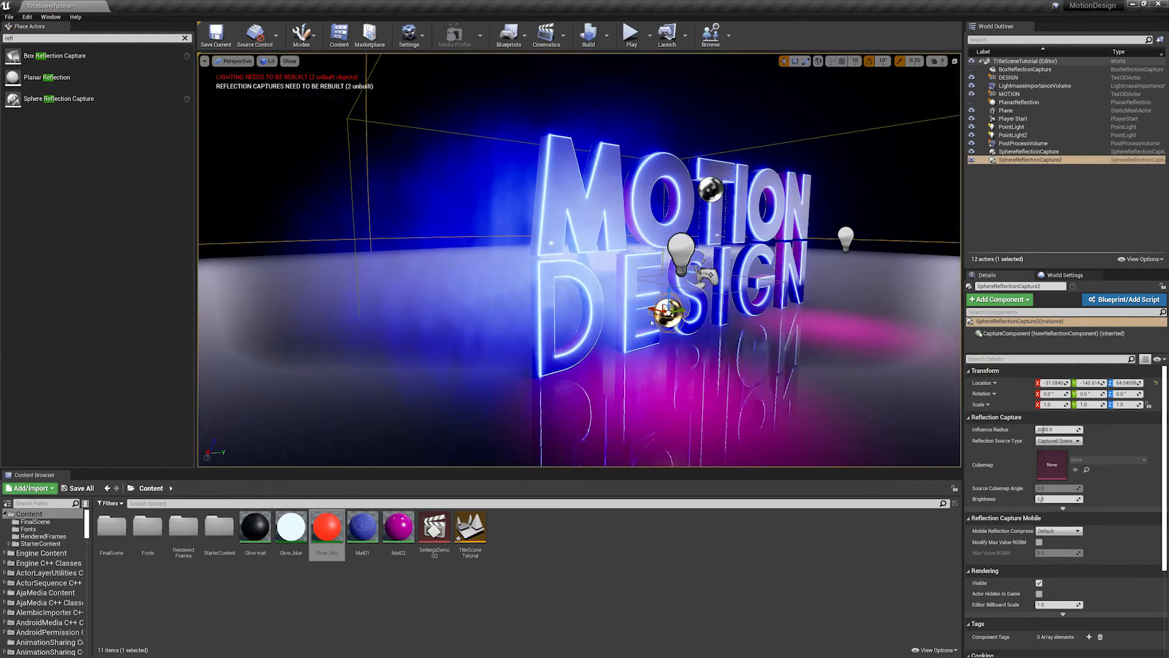
pyautogui.keyDown('alt'); pyautogui.moveTo(658, 355); pyautogui.dragTo(597, 352); pyautogui.keyUp('alt')
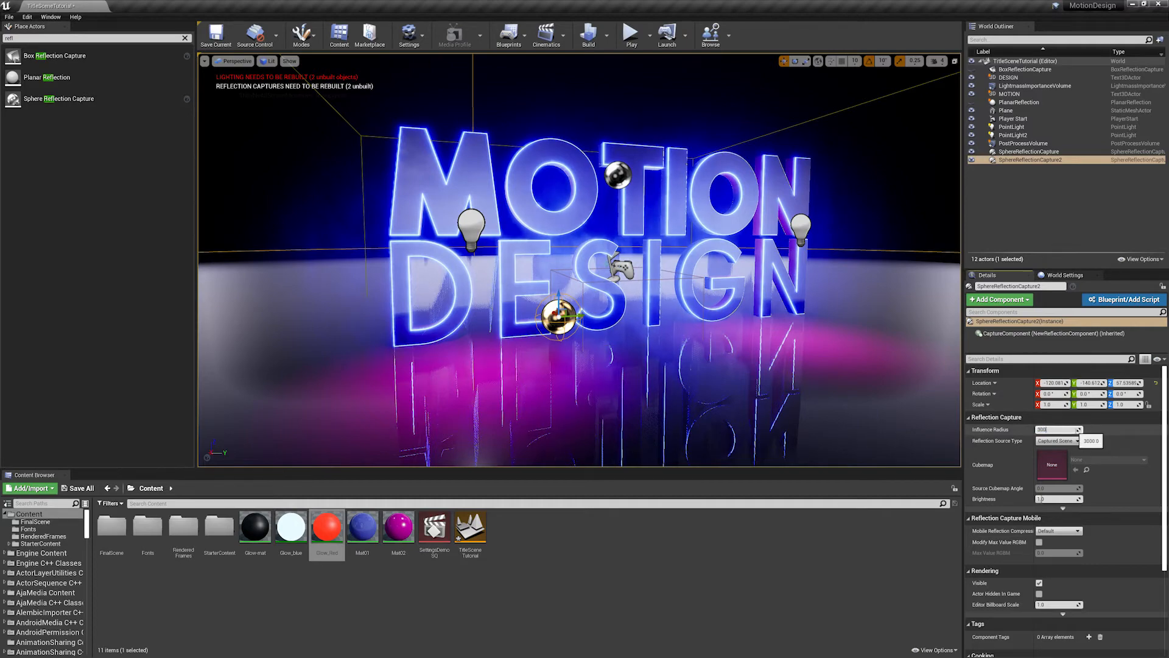
pyautogui.write('300')
pyautogui.press('Return')
pyautogui.scroll(5, 530, 293)
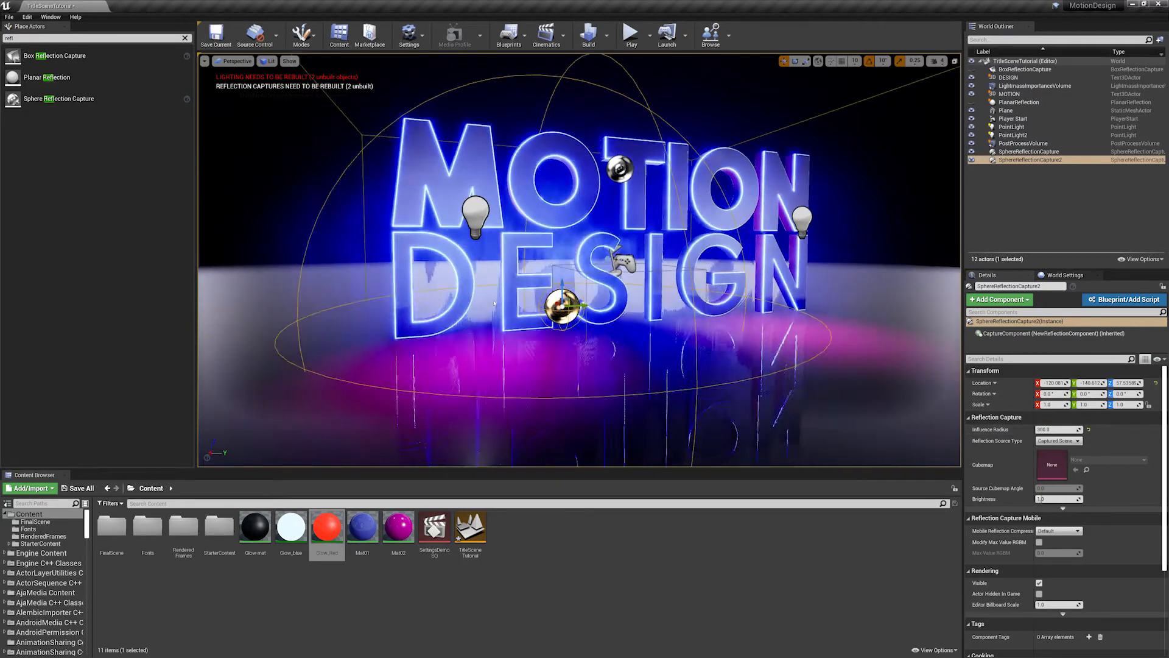
# - Raise the new sphere reflection capture to about 115 on Z and move it toward the letter D, at about 4 on X
pyautogui.moveTo(551, 310); pyautogui.dragTo(676, 249)
pyautogui.press('w')
pyautogui.moveTo(676, 249); pyautogui.dragTo(633, 251, button='right')
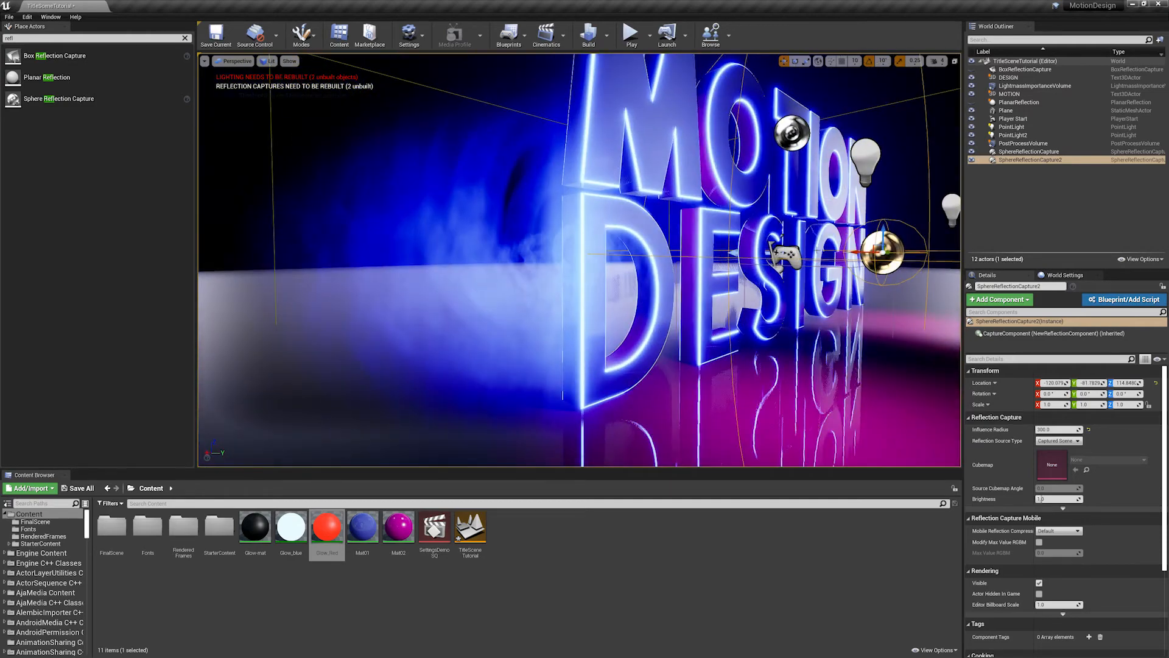
pyautogui.moveTo(856, 252); pyautogui.dragTo(487, 256)
pyautogui.scroll(-8, 415, 254)
pyautogui.scroll(4, 580, 300)
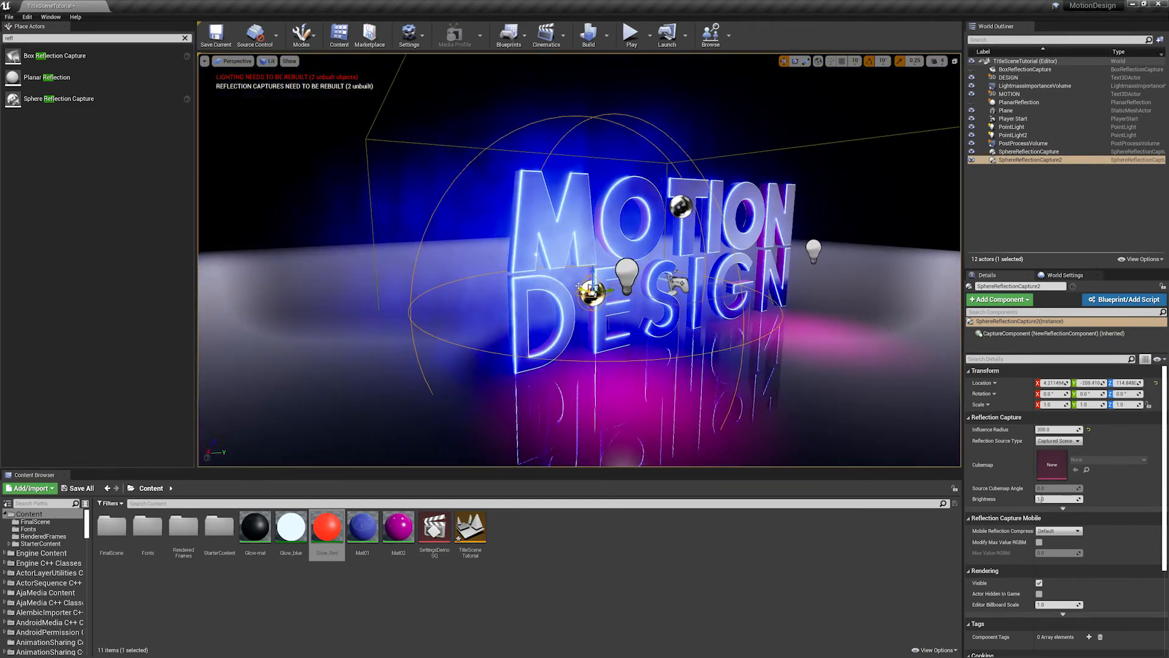
pyautogui.moveTo(579, 287); pyautogui.dragTo(466, 299)
# - Try moving the original sphere reflection capture along Y toward the end of MOTION, and undo the move
pyautogui.click(578, 197)
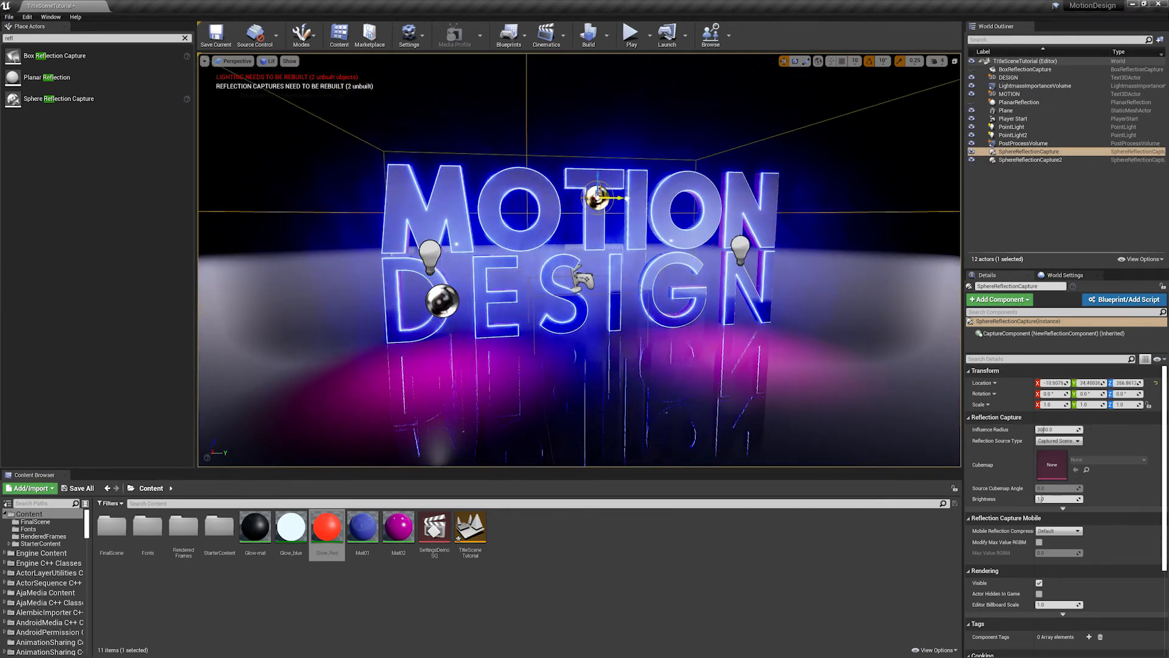
pyautogui.moveTo(618, 198); pyautogui.dragTo(711, 196)
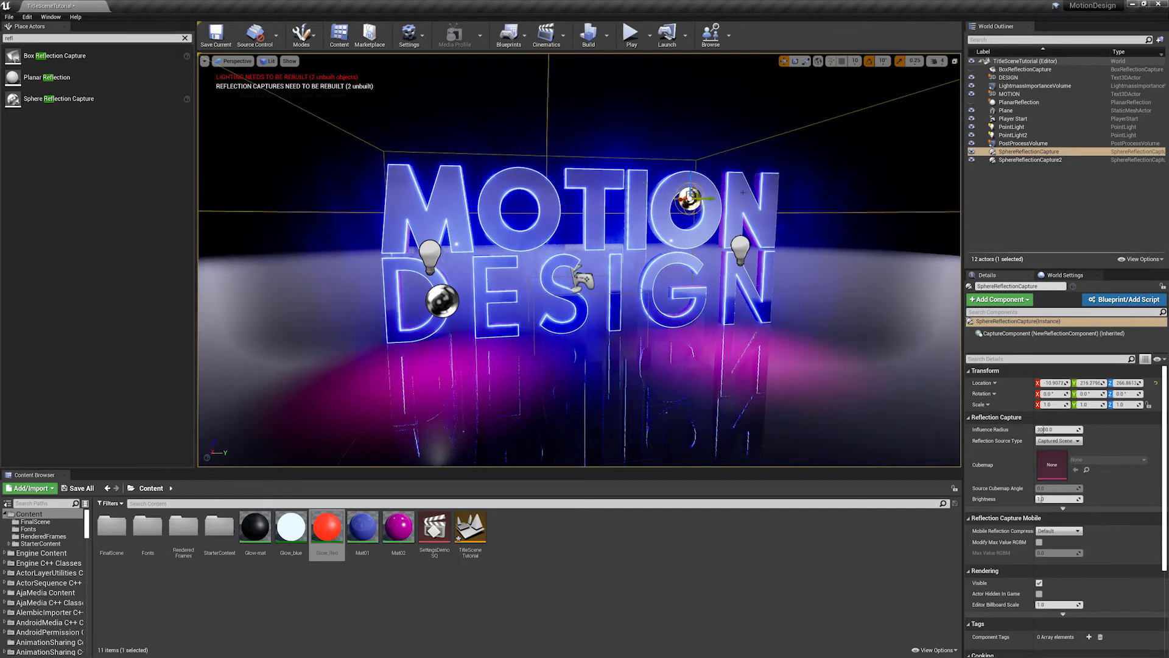
pyautogui.hotkey('ctrl', 'z')
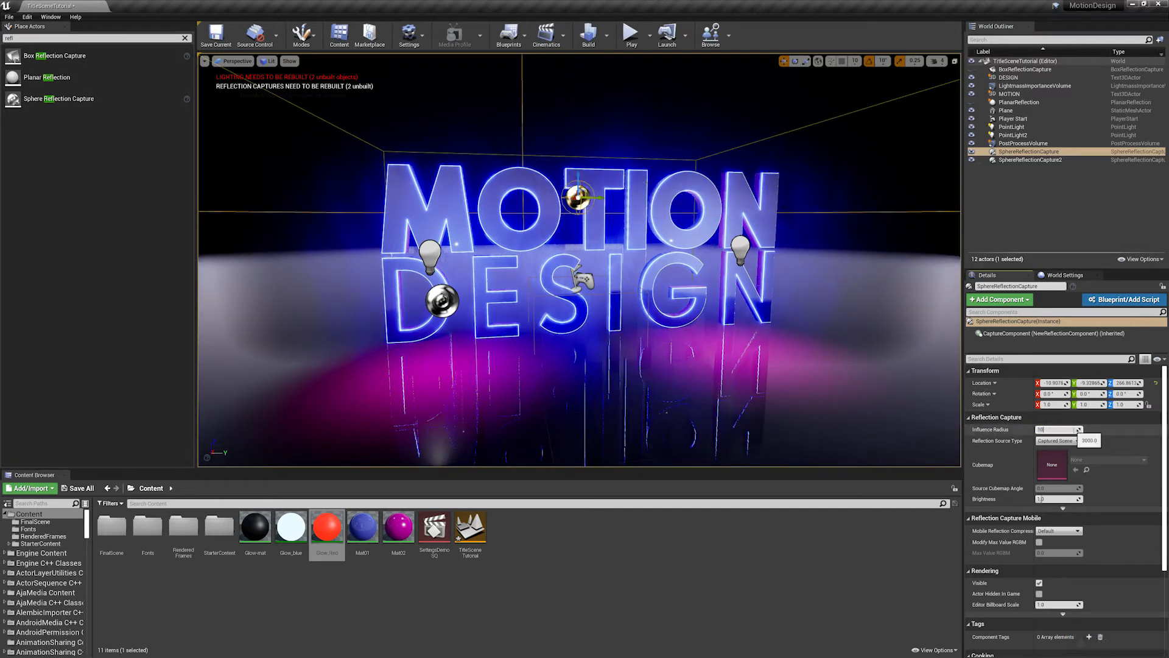
# - Reduce the original sphere reflection capture's influence radius to 1000, 500 and finally 300, comparing the lit floor area
pyautogui.press('Return')
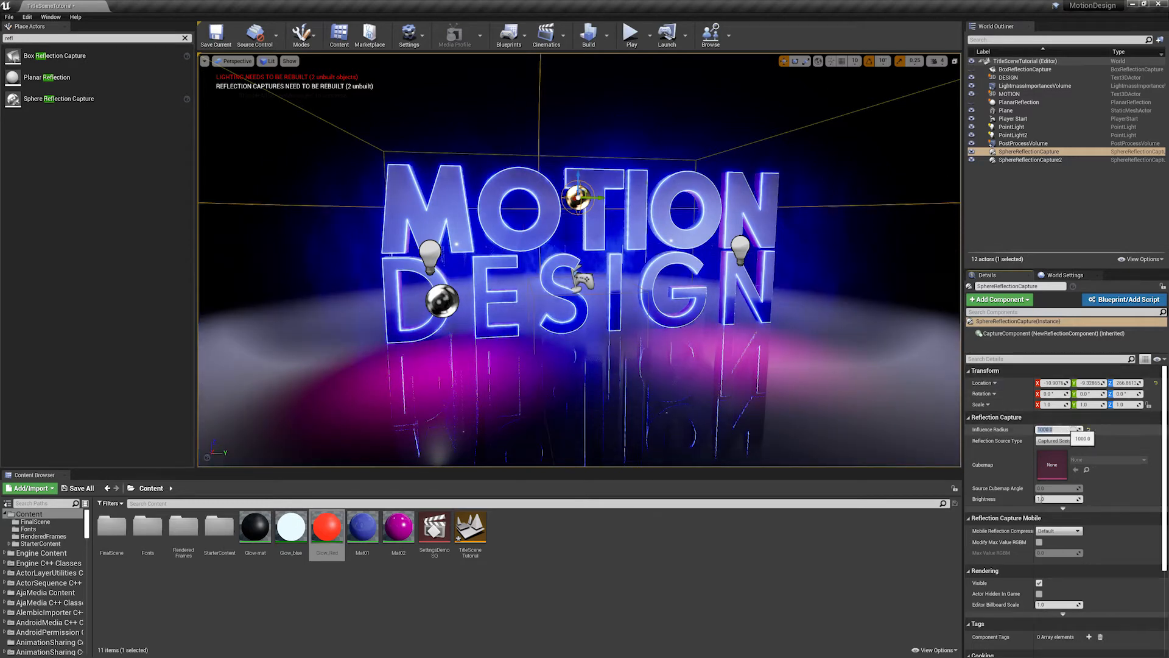
pyautogui.press('Return')
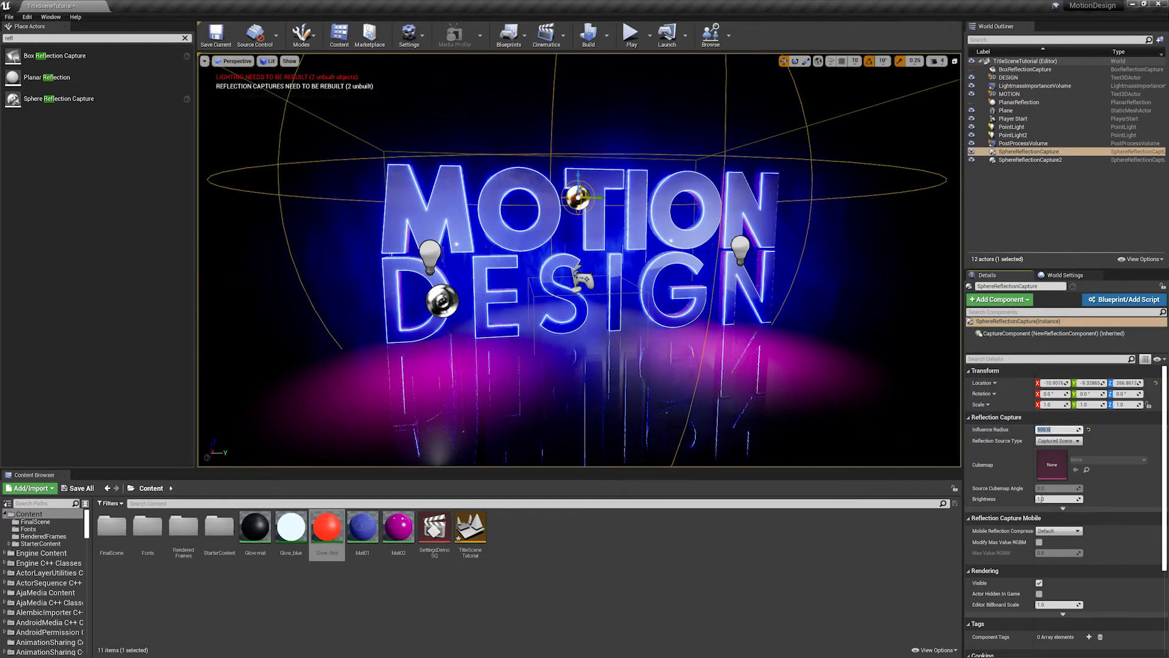
pyautogui.keyDown('alt'); pyautogui.moveTo(608, 230); pyautogui.dragTo(636, 230); pyautogui.keyUp('alt')
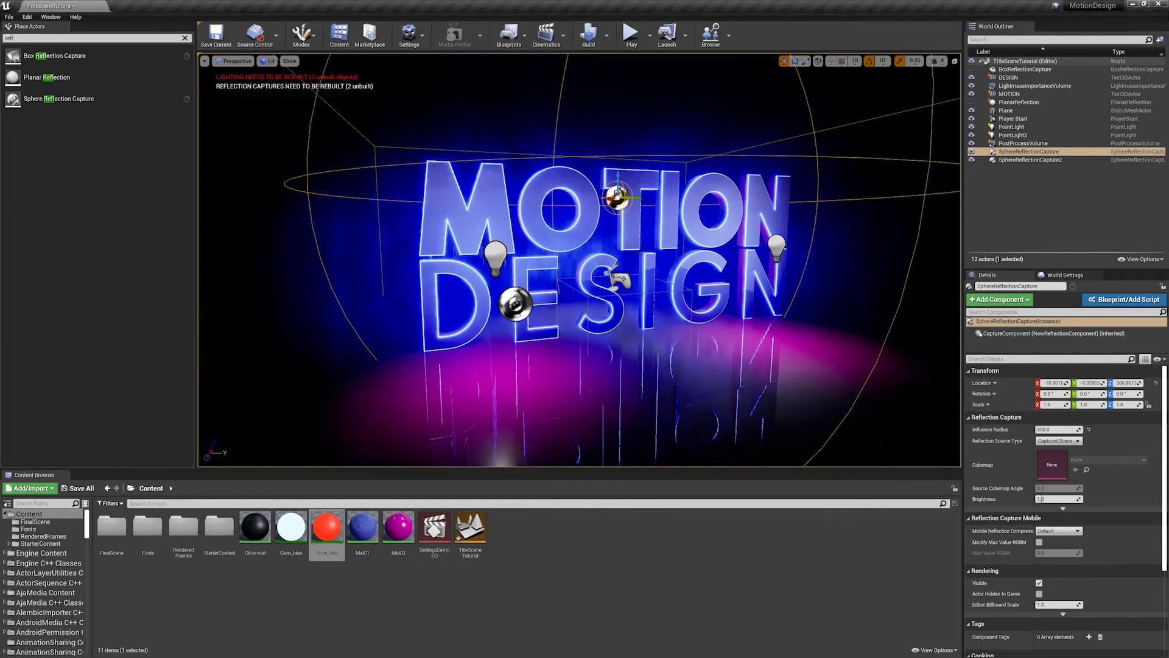
pyautogui.moveTo(748, 289); pyautogui.dragTo(802, 285, button='right')
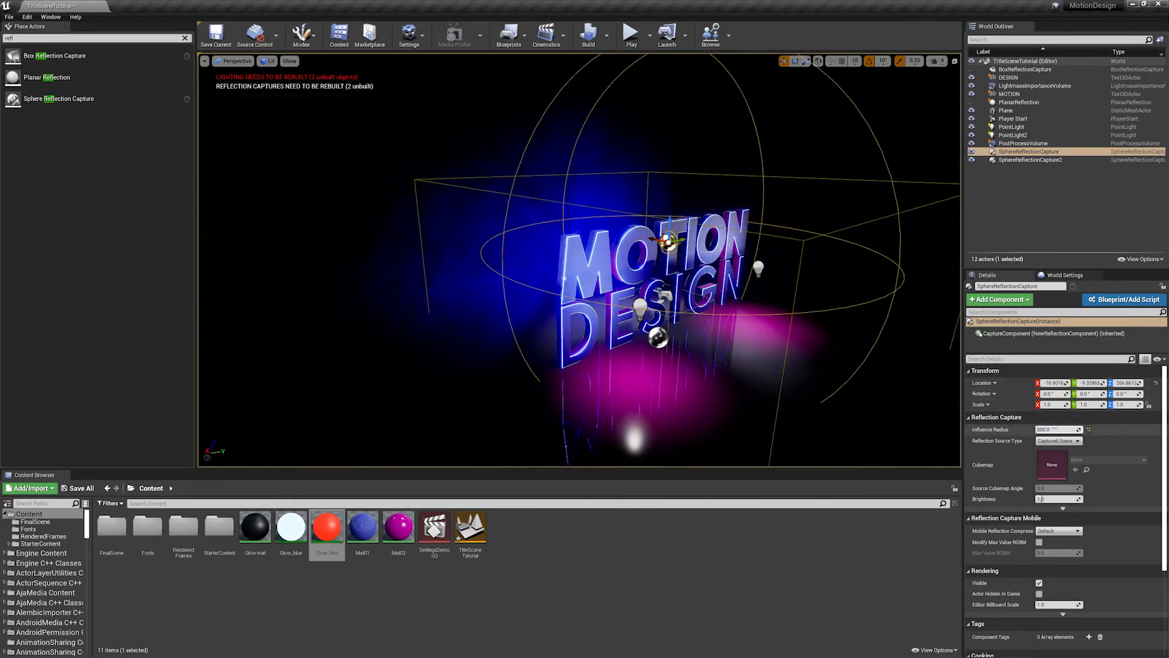
pyautogui.write('0')
pyautogui.press('Return')
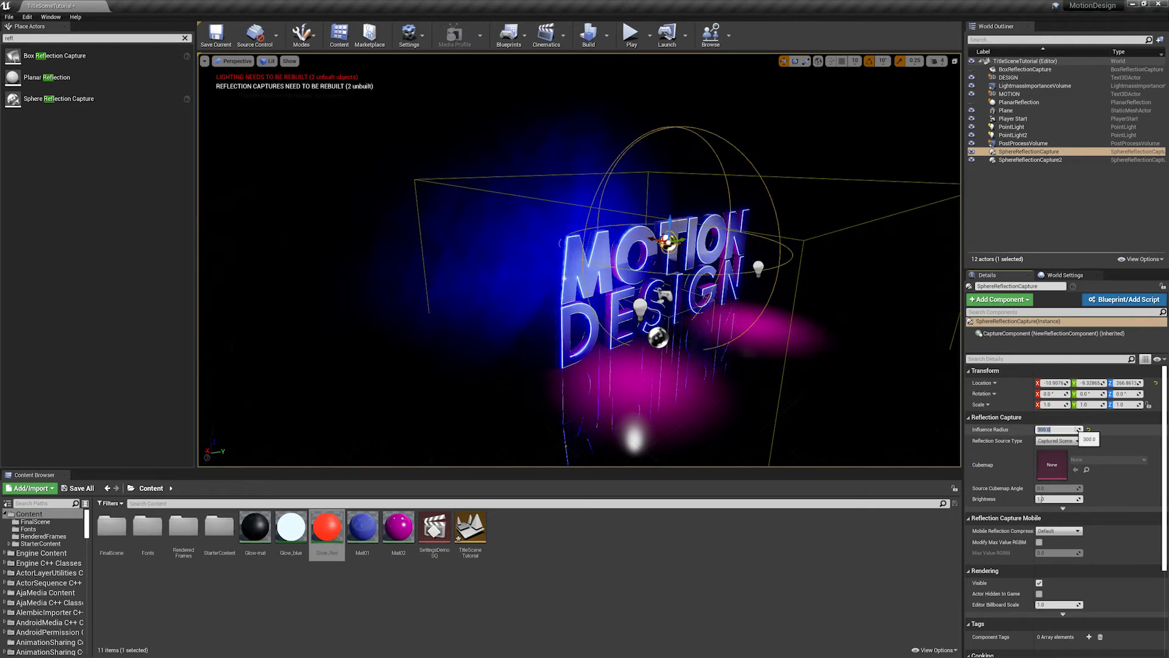
# - Try raising the original sphere reflection capture to about 381 on Z, and undo the move
pyautogui.moveTo(670, 224); pyautogui.dragTo(670, 198)
pyautogui.scroll(-3, 671, 200)
pyautogui.scroll(5, 671, 199)
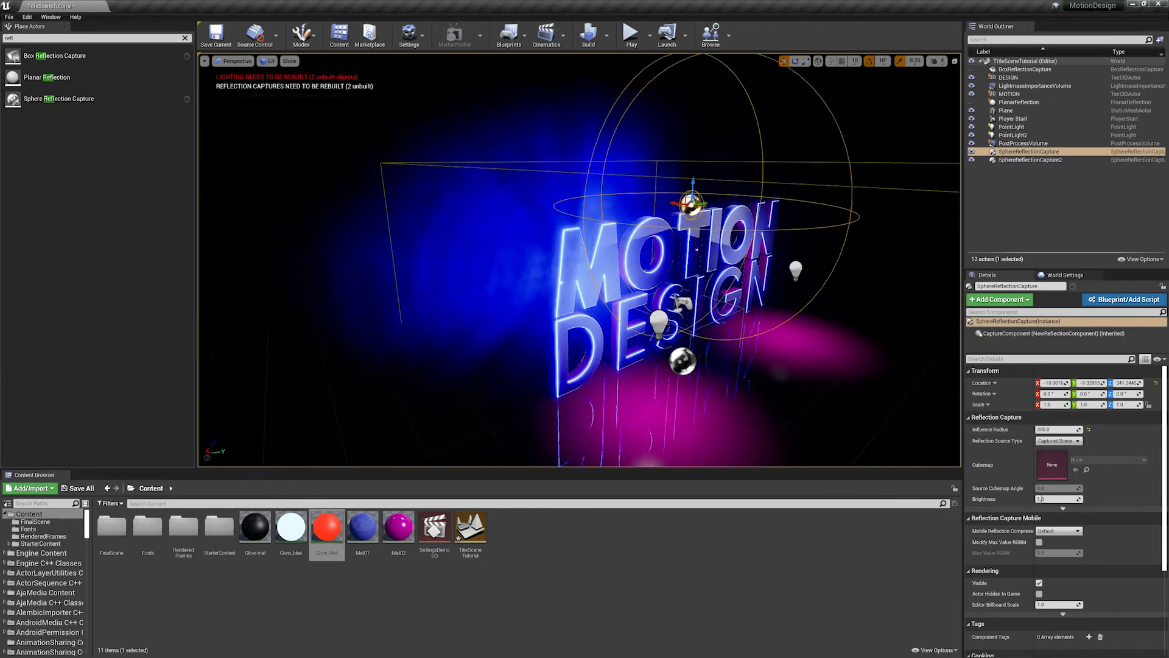
pyautogui.hotkey('ctrl', 'z')
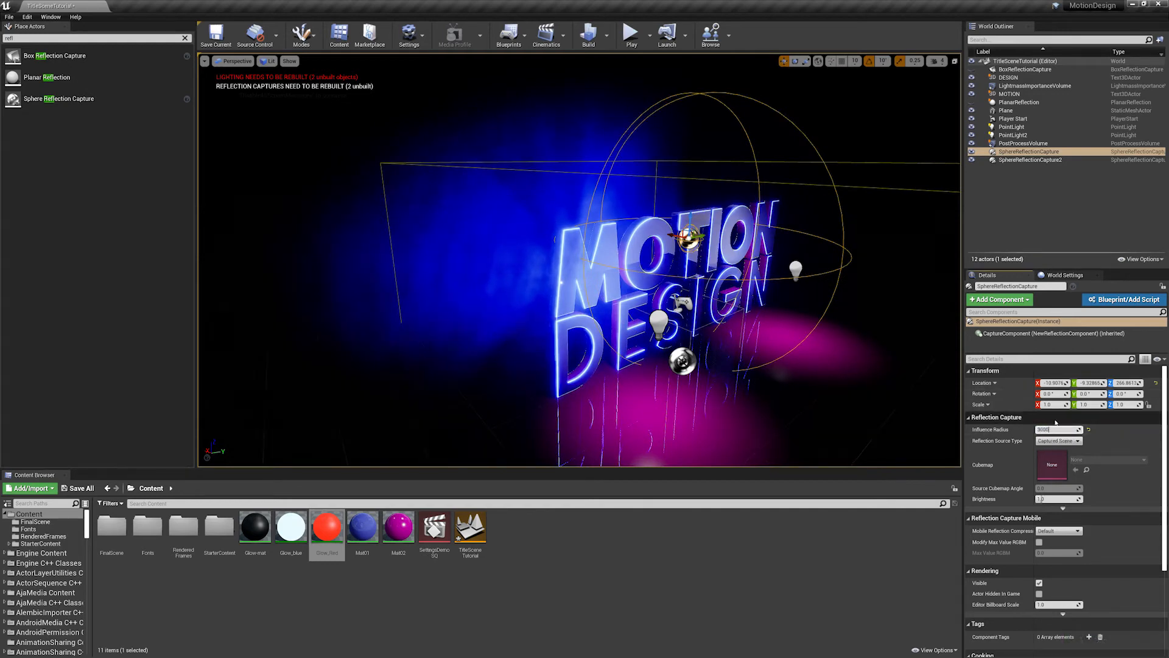
# - Try an influence radius of 3000 on the original sphere reflection capture, and set it back to 300
pyautogui.press('Return')
pyautogui.scroll(-2, 604, 201)
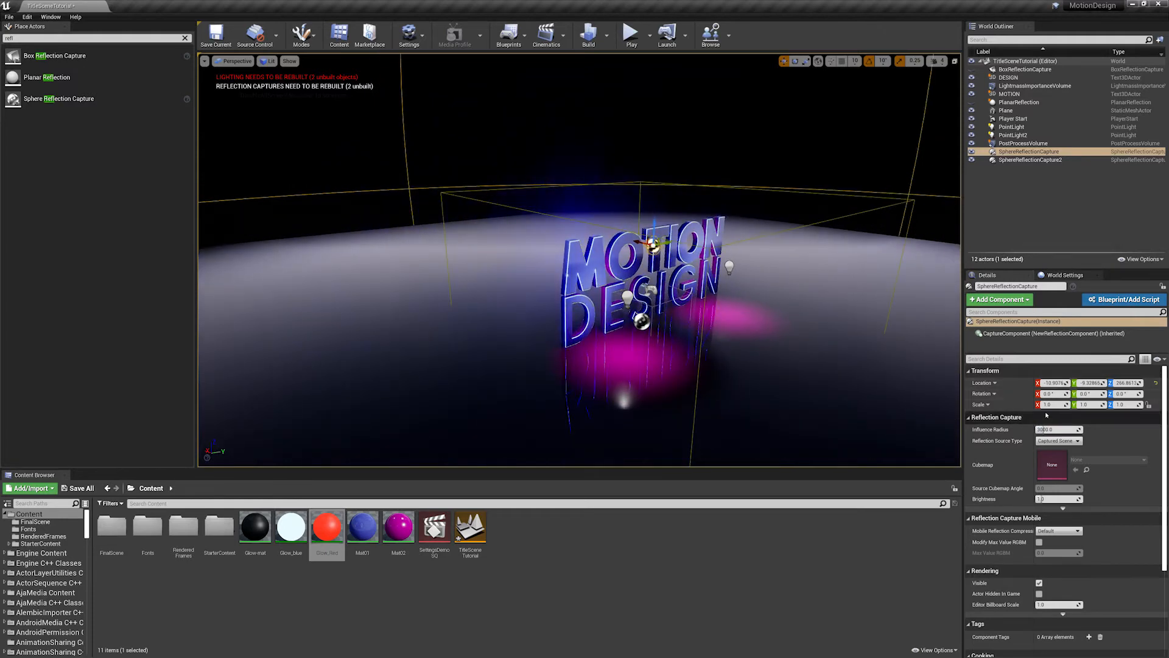
pyautogui.click(1079, 430)
pyautogui.write('30')
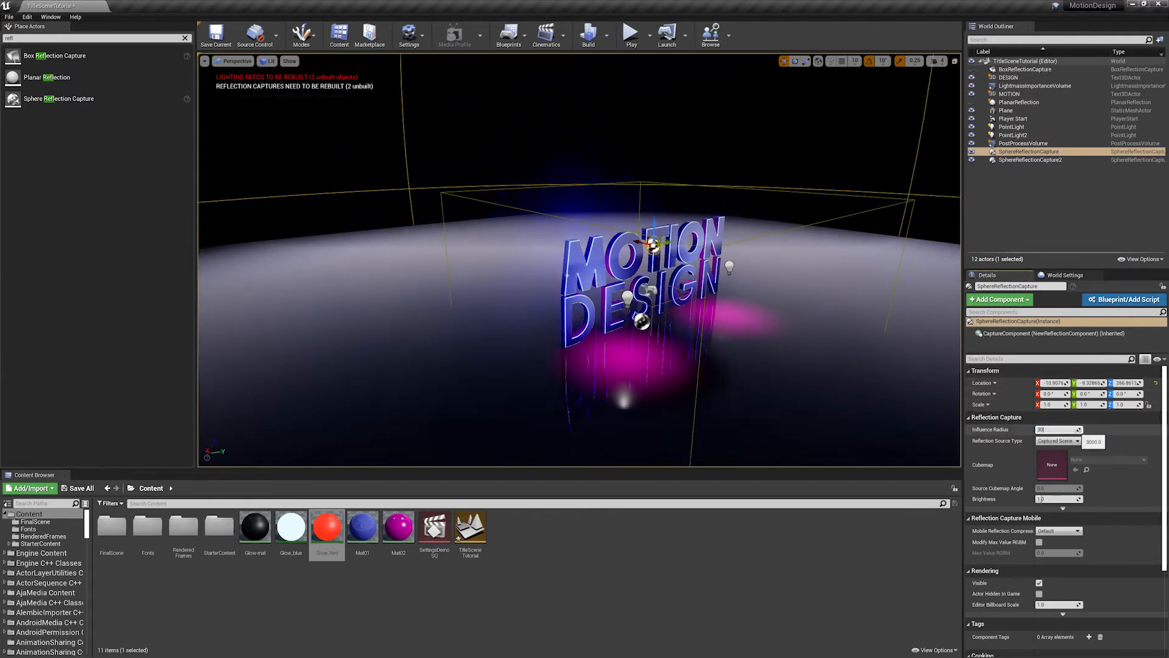
pyautogui.write('0')
pyautogui.press('Return')
# - Move the original sphere reflection capture along Y toward the second O of MOTION, to about 103
pyautogui.moveTo(508, 234)
pyautogui.mouseDown(button='right')
pyautogui.moveTo(487, 235)
pyautogui.moveTo(508, 234)
pyautogui.mouseUp(button='right')
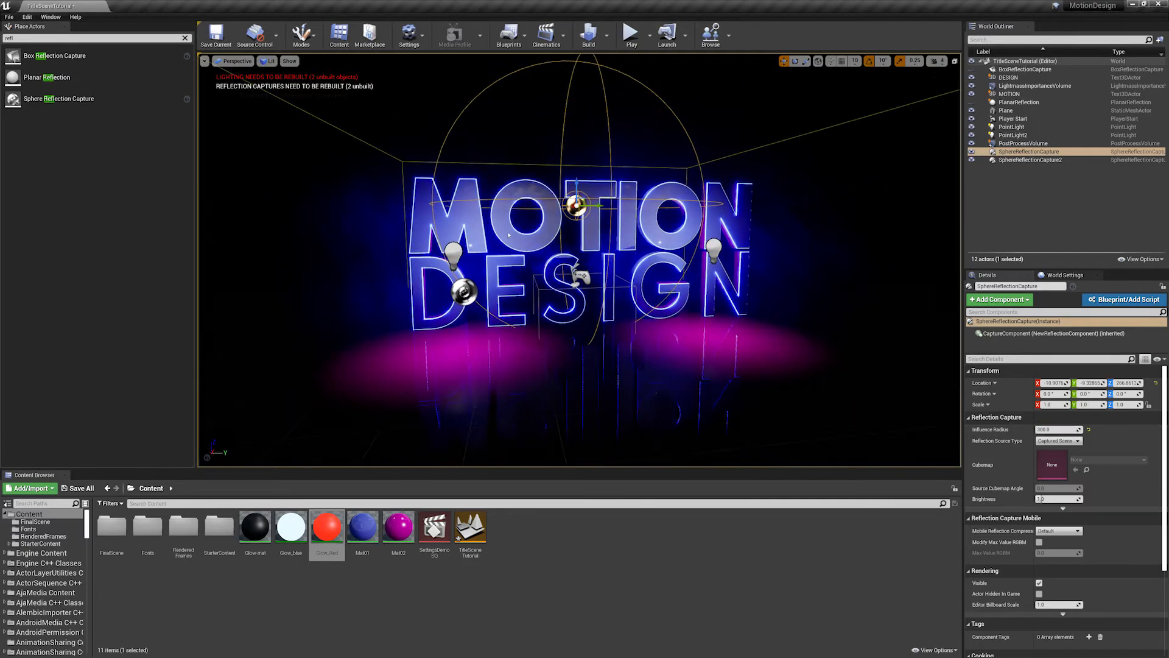
pyautogui.scroll(3, 509, 234)
pyautogui.scroll(-1, 634, 239)
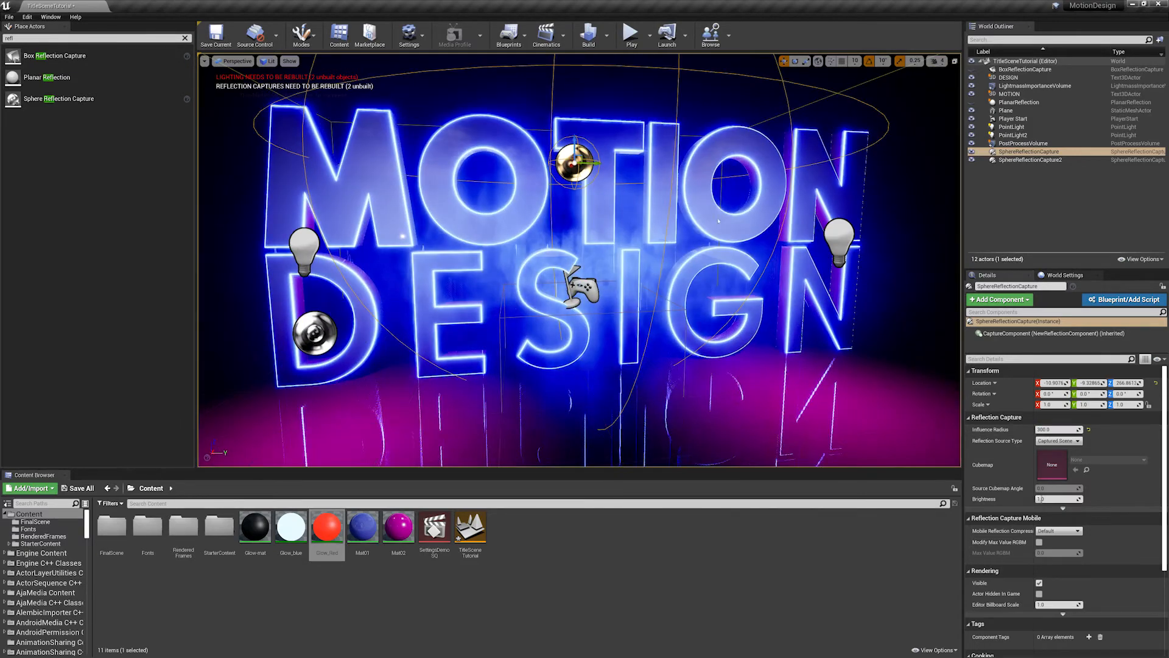
pyautogui.scroll(-5, 590, 221)
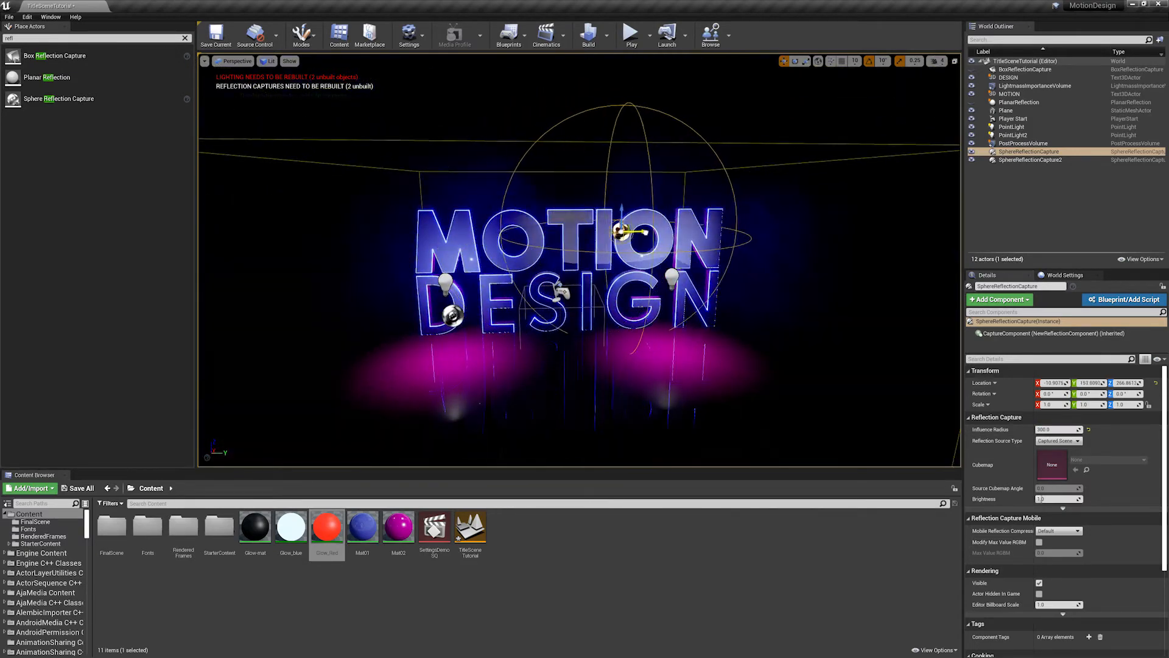
# - Move the second sphere reflection capture in front of the letters between the two words, at about -178 on X, -120 on Y and 178 on Z
pyautogui.click(452, 315)
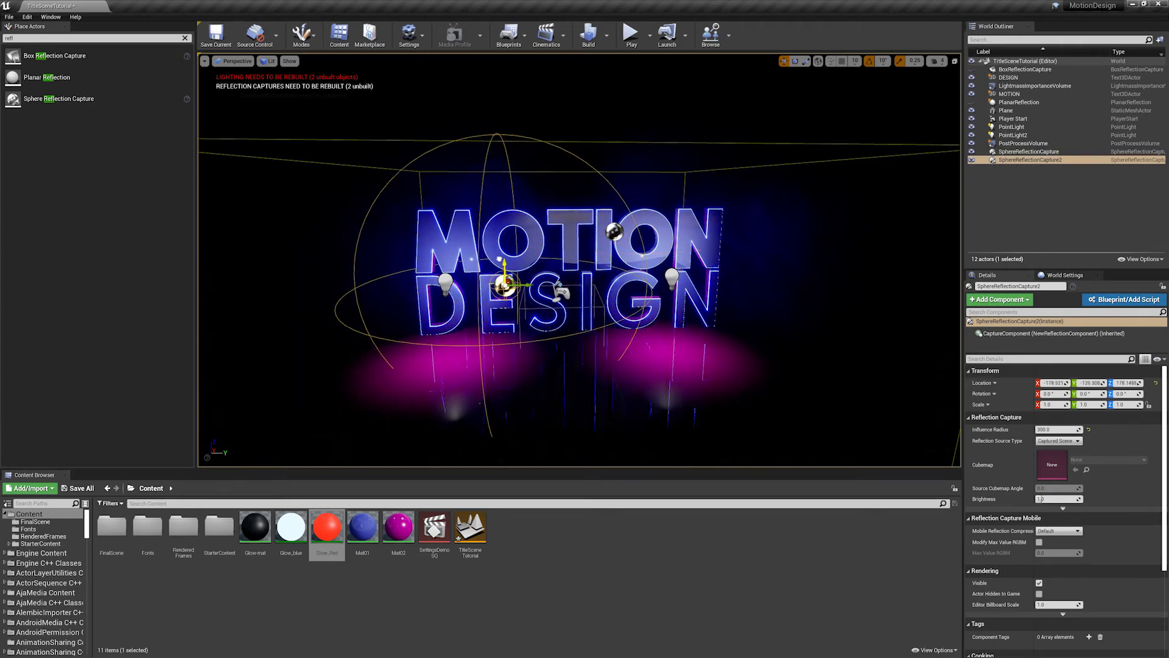
pyautogui.moveTo(500, 258); pyautogui.dragTo(499, 259)
pyautogui.moveTo(500, 258); pyautogui.dragTo(427, 284, button='right')
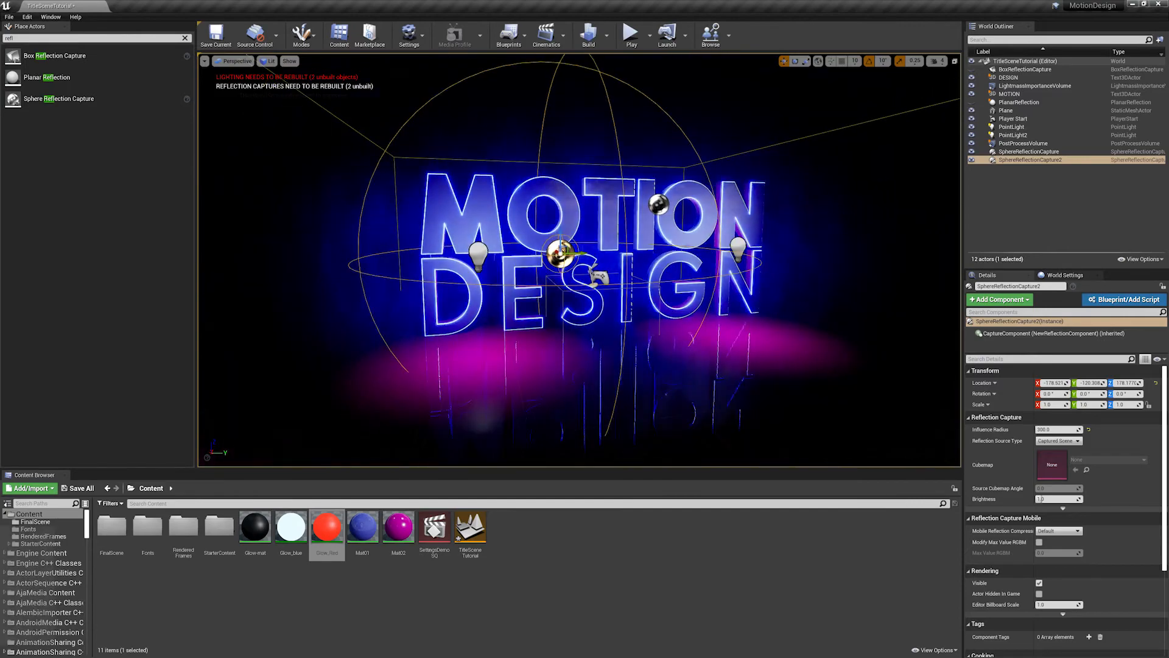
pyautogui.keyDown('alt'); pyautogui.moveTo(426, 283); pyautogui.dragTo(676, 278); pyautogui.keyUp('alt')
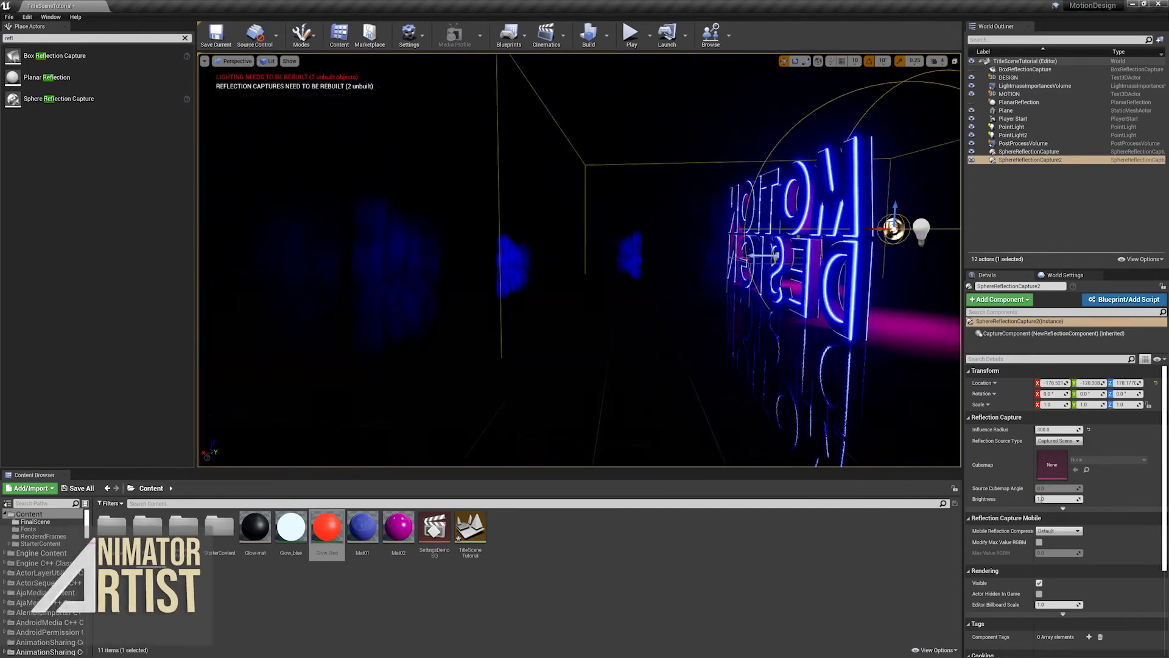
pyautogui.moveTo(676, 277); pyautogui.dragTo(453, 285, button='right')
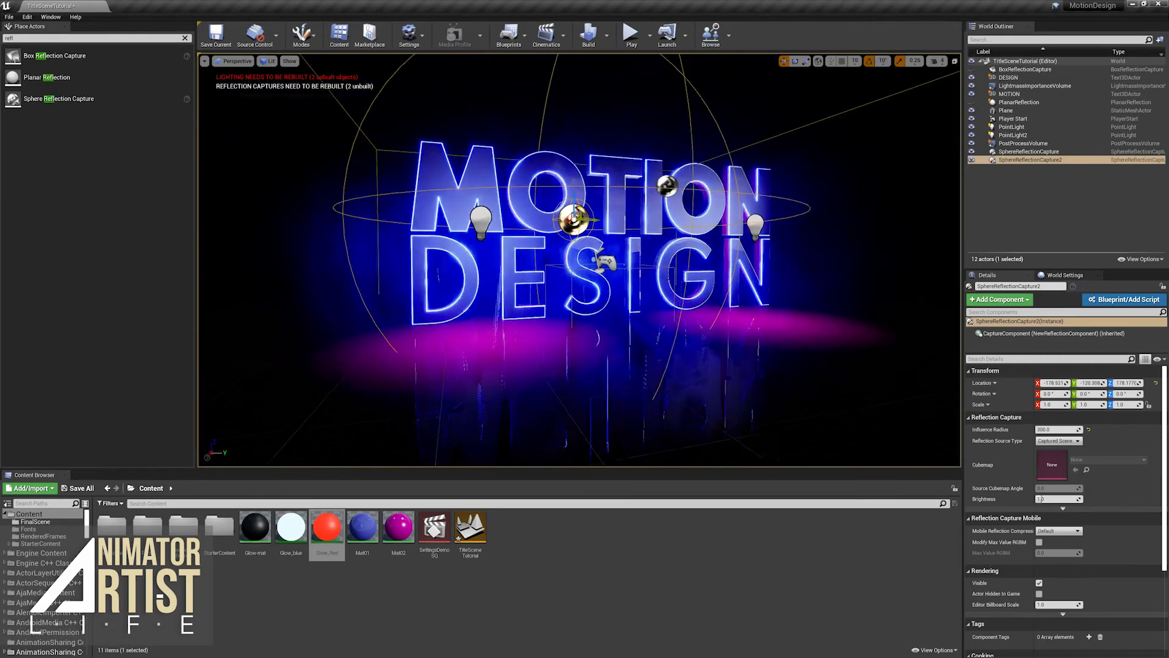
pyautogui.moveTo(669, 239)
pyautogui.mouseDown(button='right')
pyautogui.moveTo(673, 256)
pyautogui.moveTo(670, 238)
pyautogui.mouseUp(button='right')
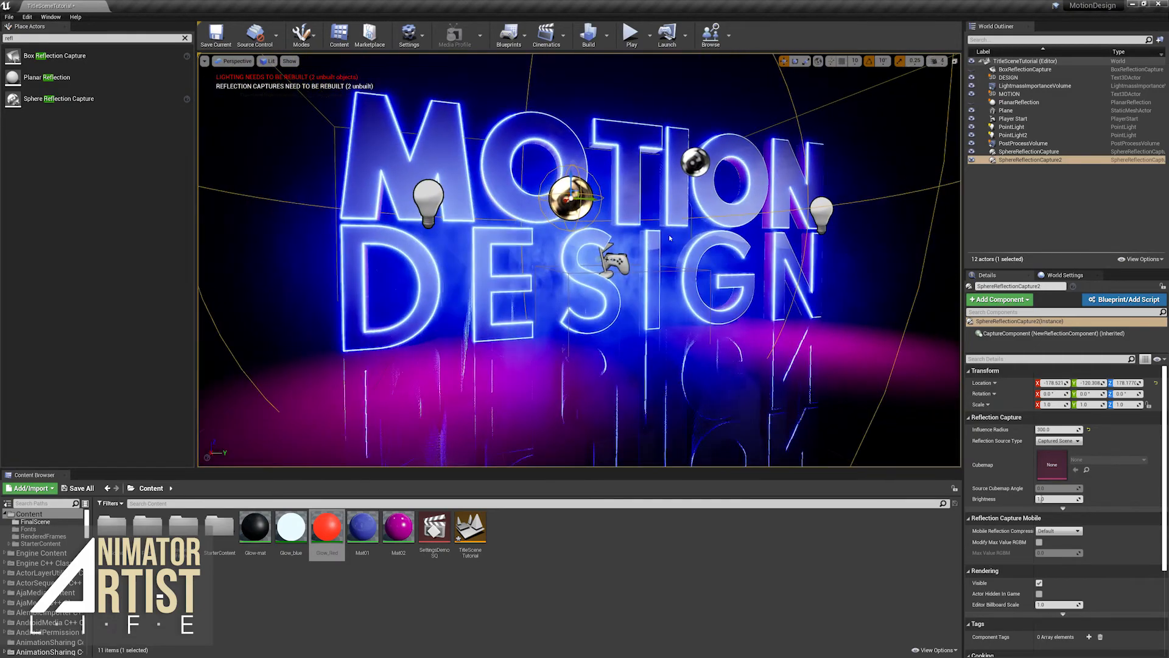
pyautogui.moveTo(603, 317)
pyautogui.mouseDown(button='right')
pyautogui.moveTo(561, 332)
pyautogui.moveTo(600, 317)
pyautogui.moveTo(602, 329)
pyautogui.mouseUp(button='right')
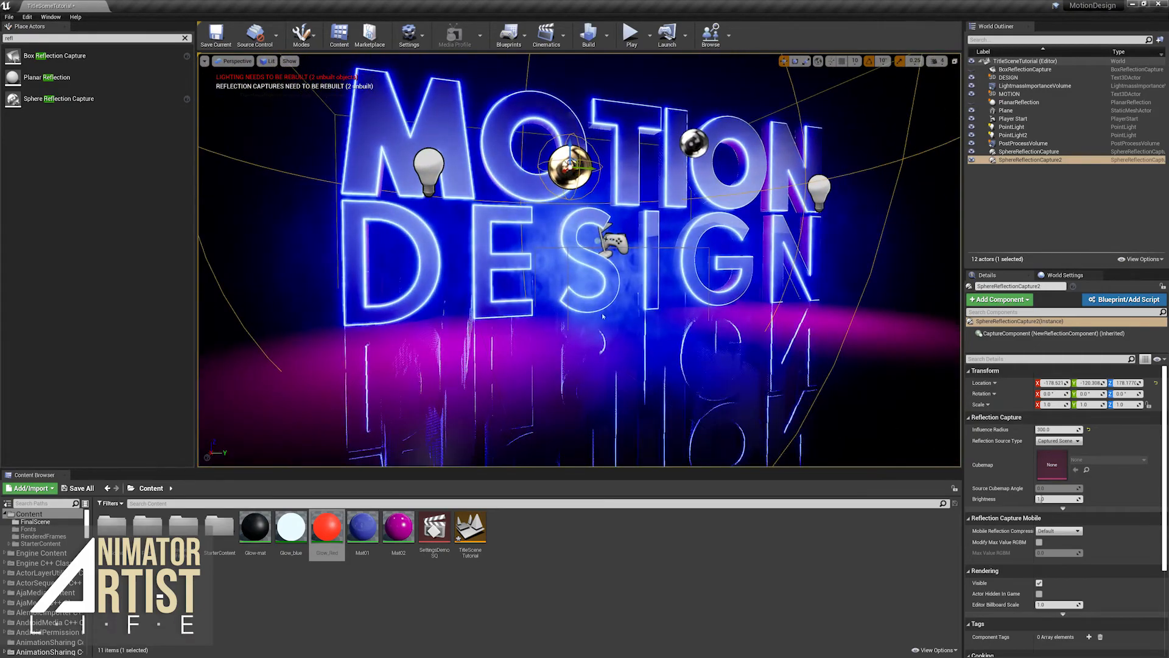
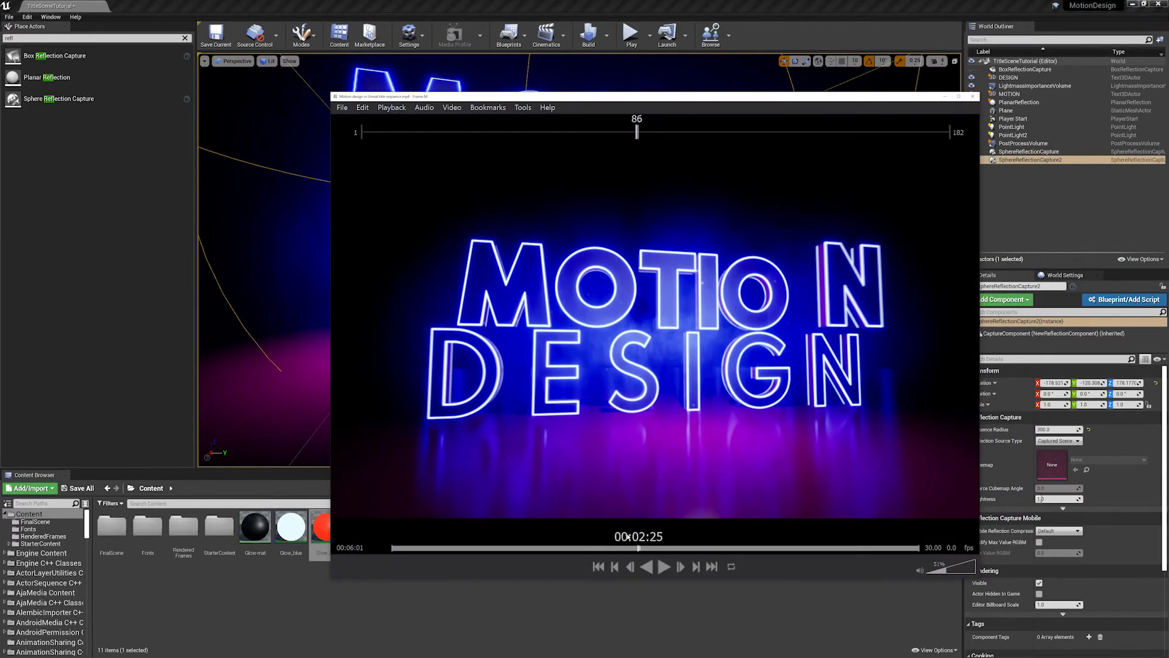
# - Review the letter animation and floor reflections in the rendered reference video, and put the player away
pyautogui.moveTo(627, 535); pyautogui.dragTo(559, 535)
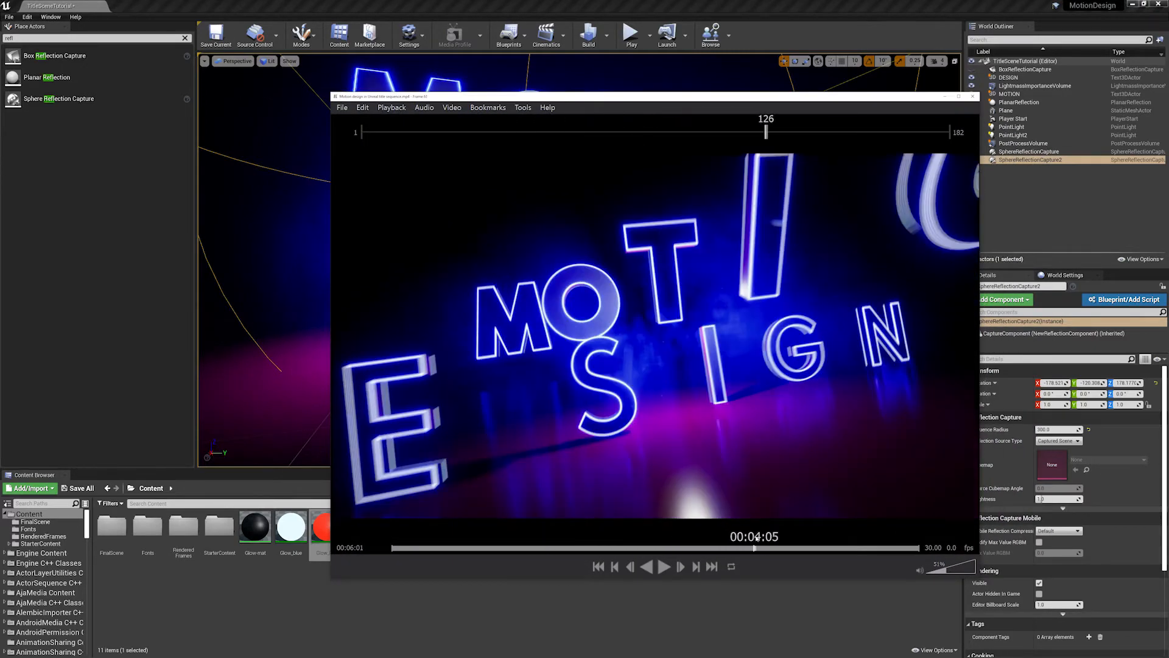
pyautogui.moveTo(757, 539); pyautogui.dragTo(754, 537)
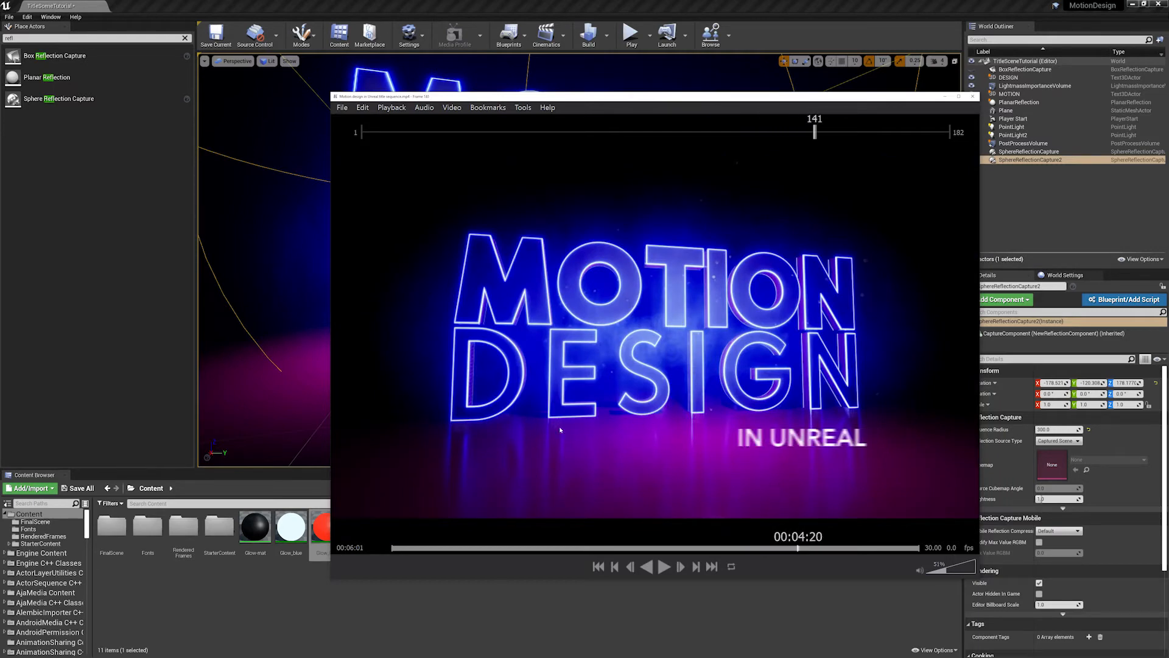
pyautogui.click(942, 97)
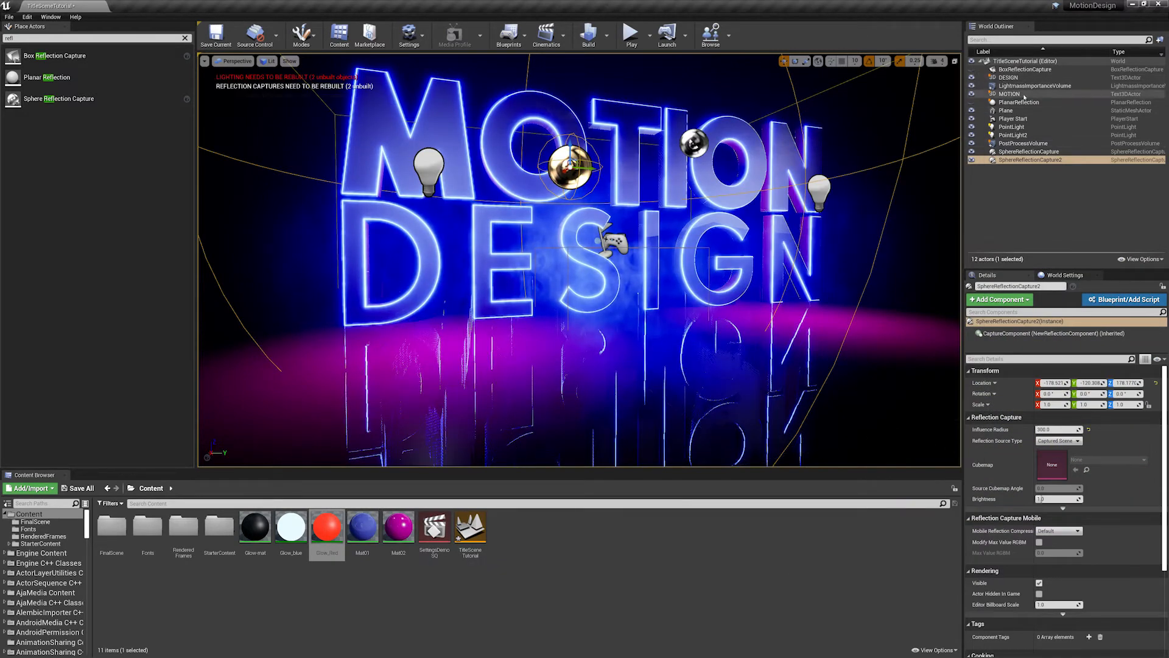
# - Select the PostProcessVolume, collapse its unneeded property groups, and filter its properties by "refl"
pyautogui.click(1023, 144)
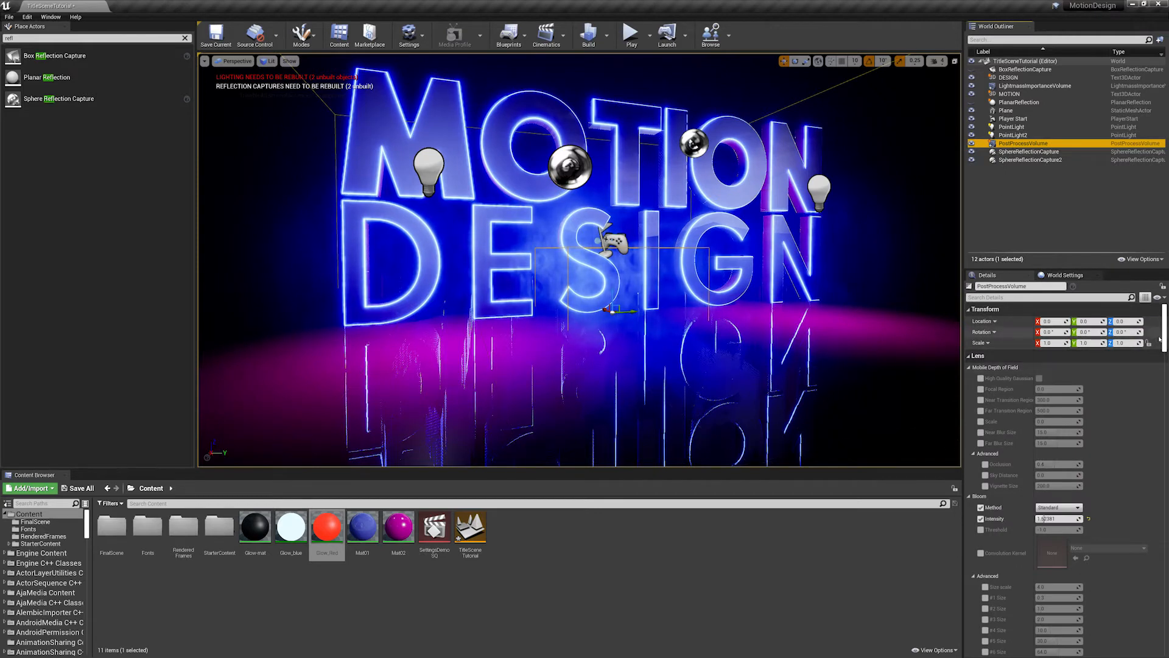
pyautogui.moveTo(1165, 330)
pyautogui.mouseDown()
pyautogui.moveTo(1165, 344)
pyautogui.moveTo(1165, 329)
pyautogui.mouseUp()
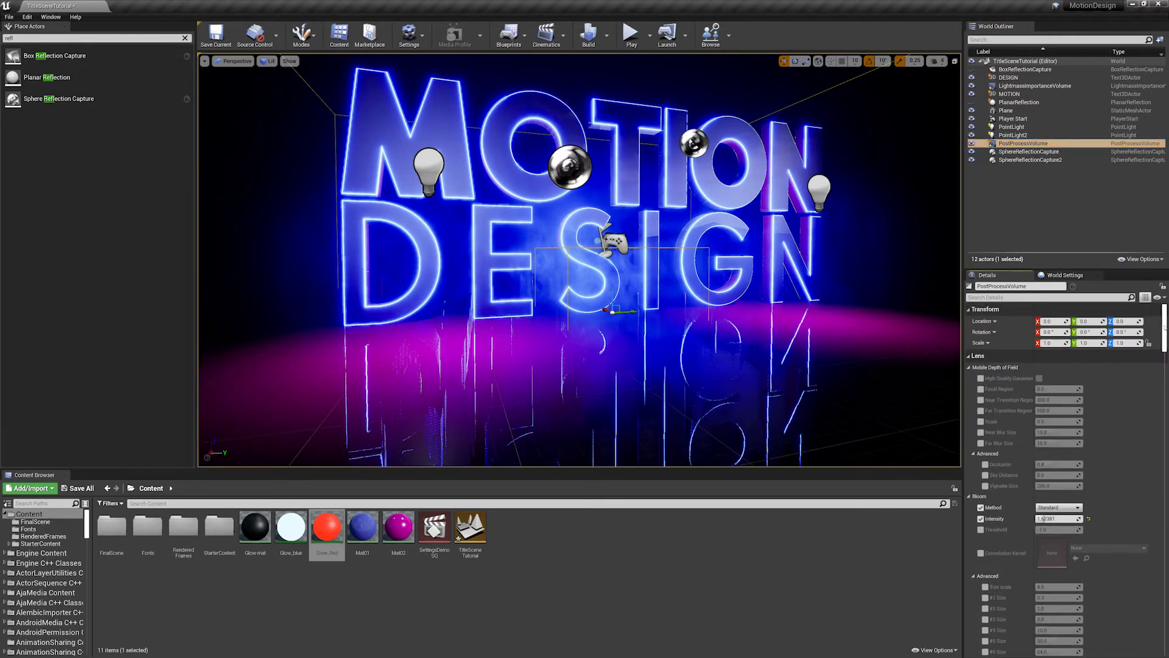
pyautogui.click(998, 367)
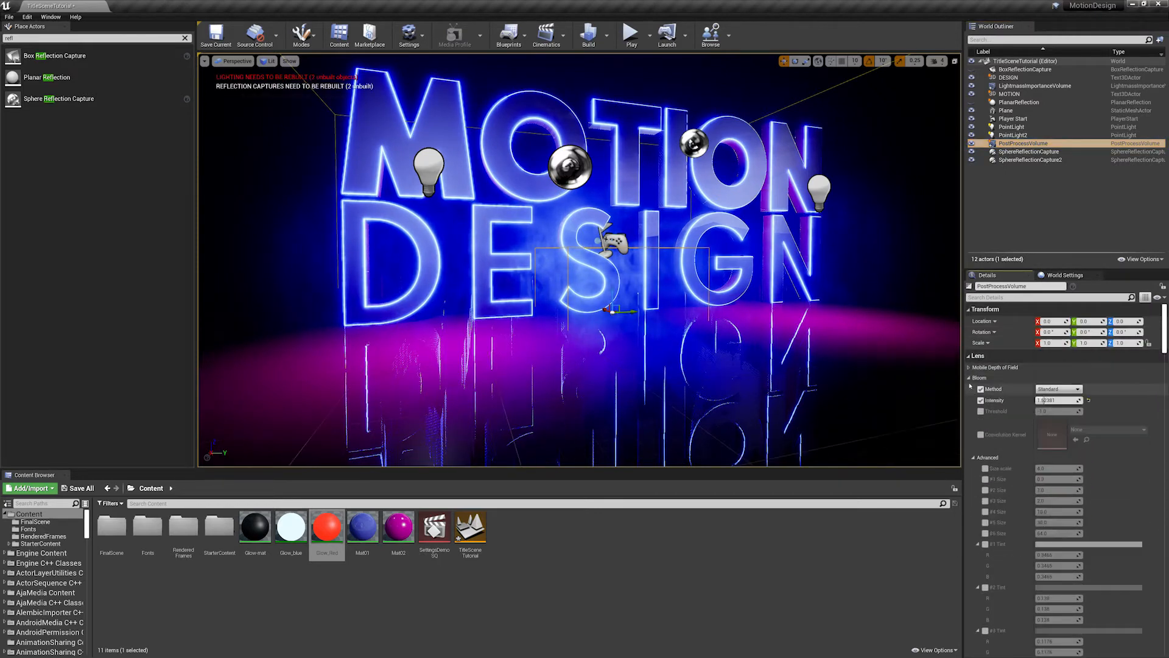
pyautogui.click(980, 457)
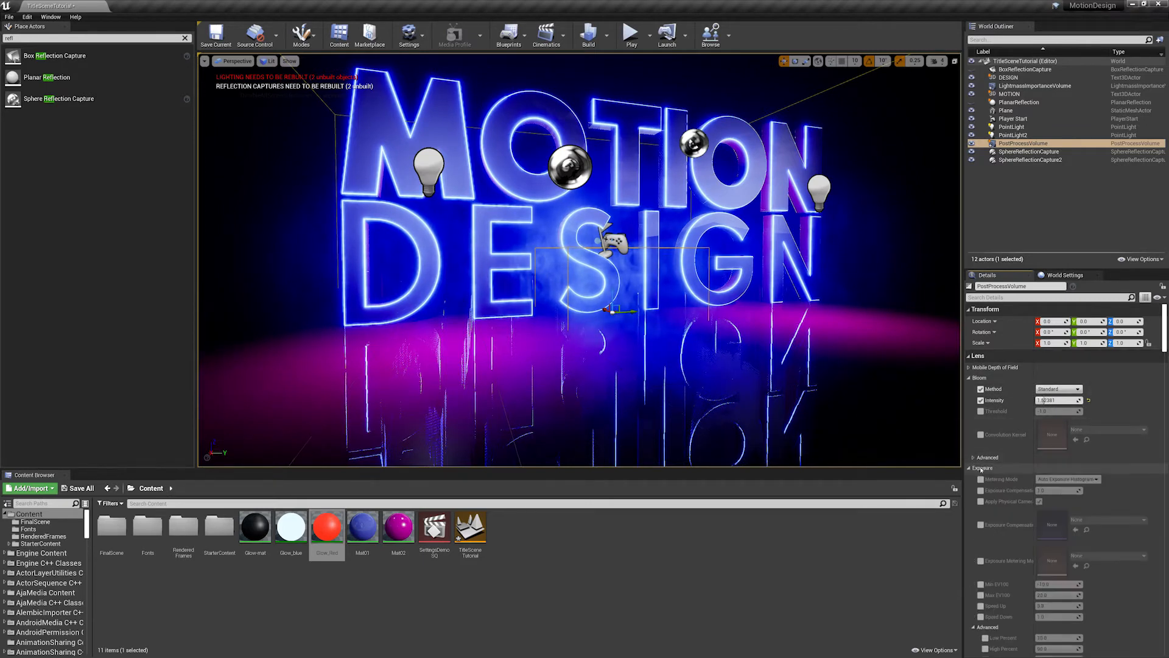
pyautogui.moveTo(1165, 328); pyautogui.dragTo(1167, 403)
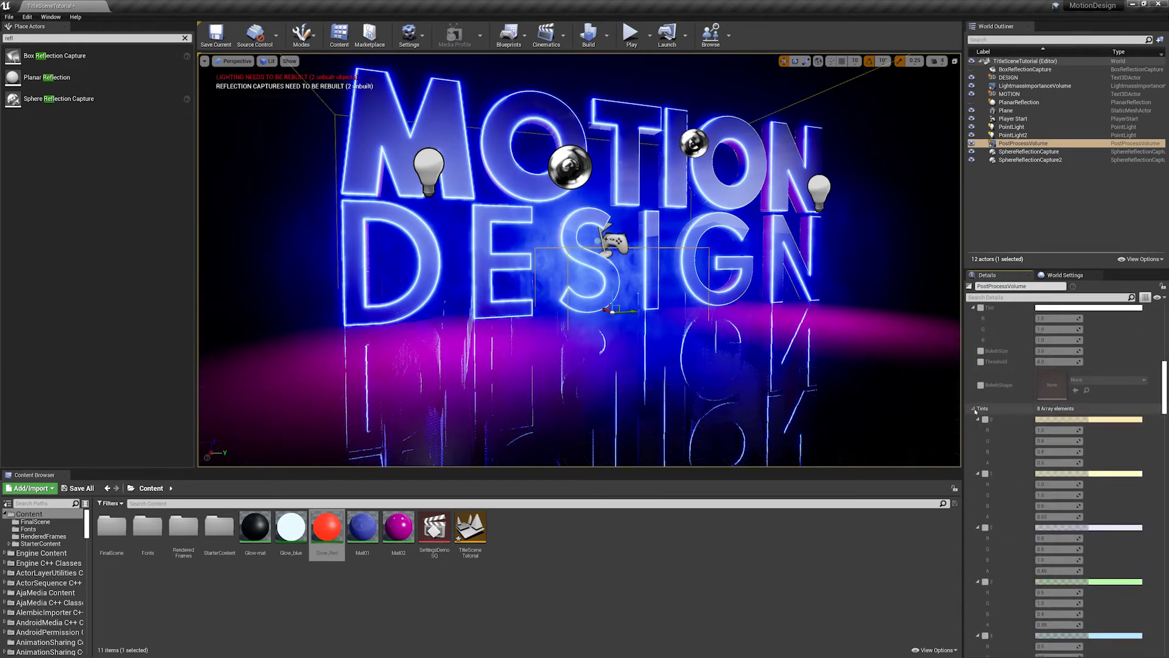
pyautogui.click(1032, 409)
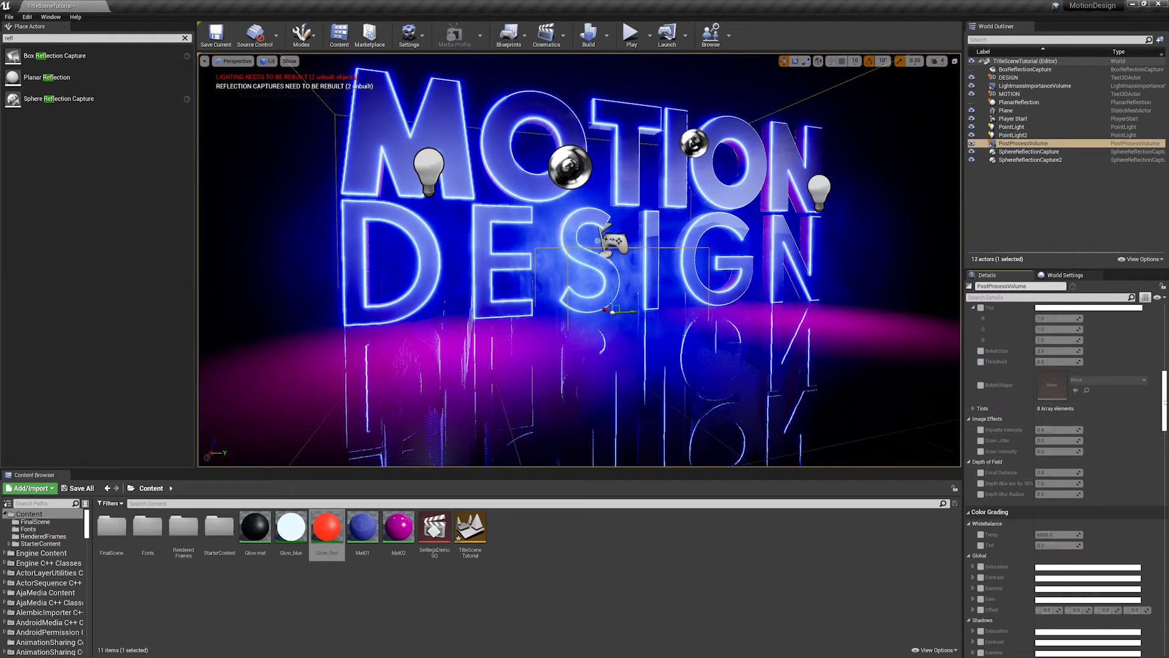
pyautogui.scroll(-5, 1002, 372)
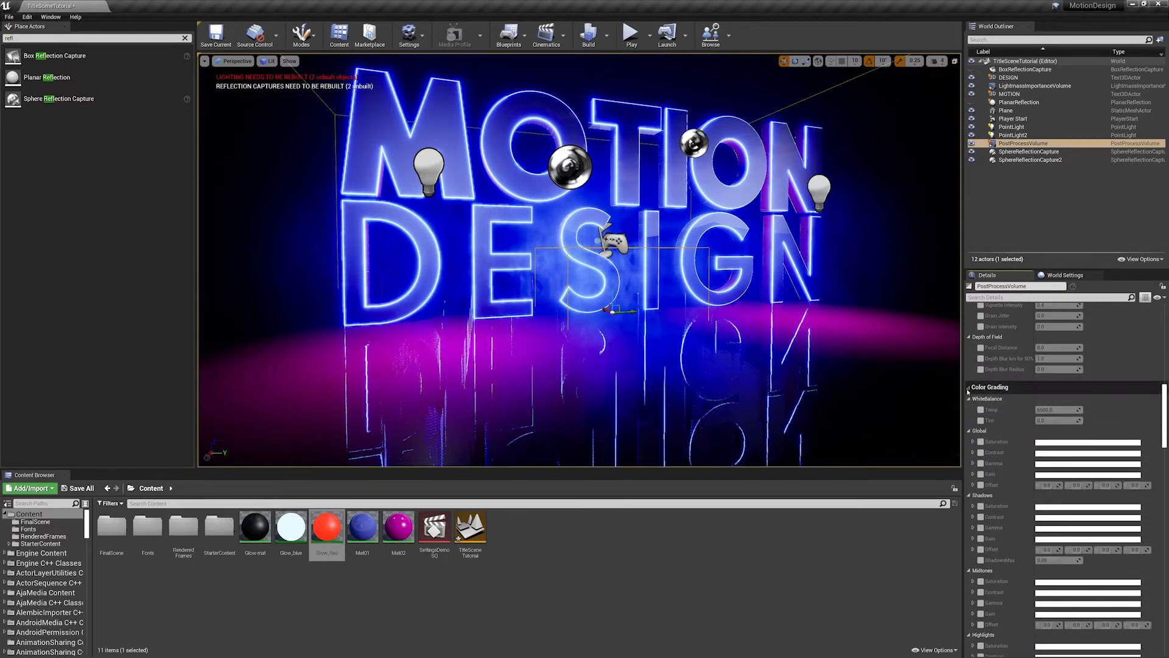
pyautogui.click(970, 388)
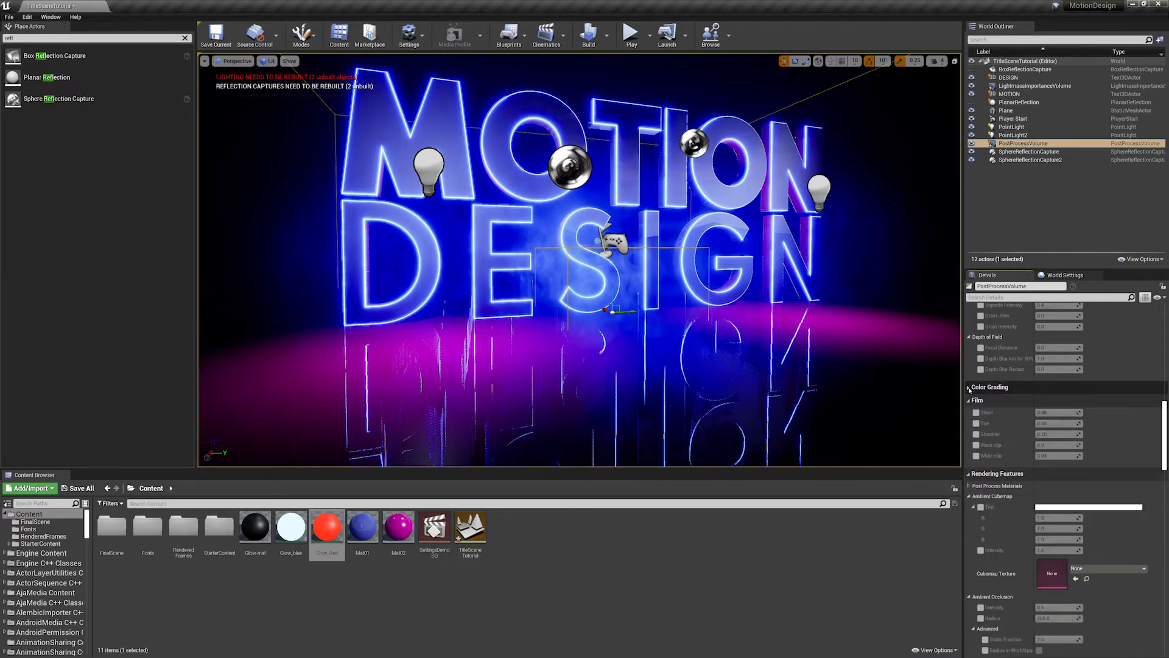
pyautogui.moveTo(1166, 426)
pyautogui.mouseDown()
pyautogui.moveTo(1167, 497)
pyautogui.moveTo(1166, 345)
pyautogui.mouseUp()
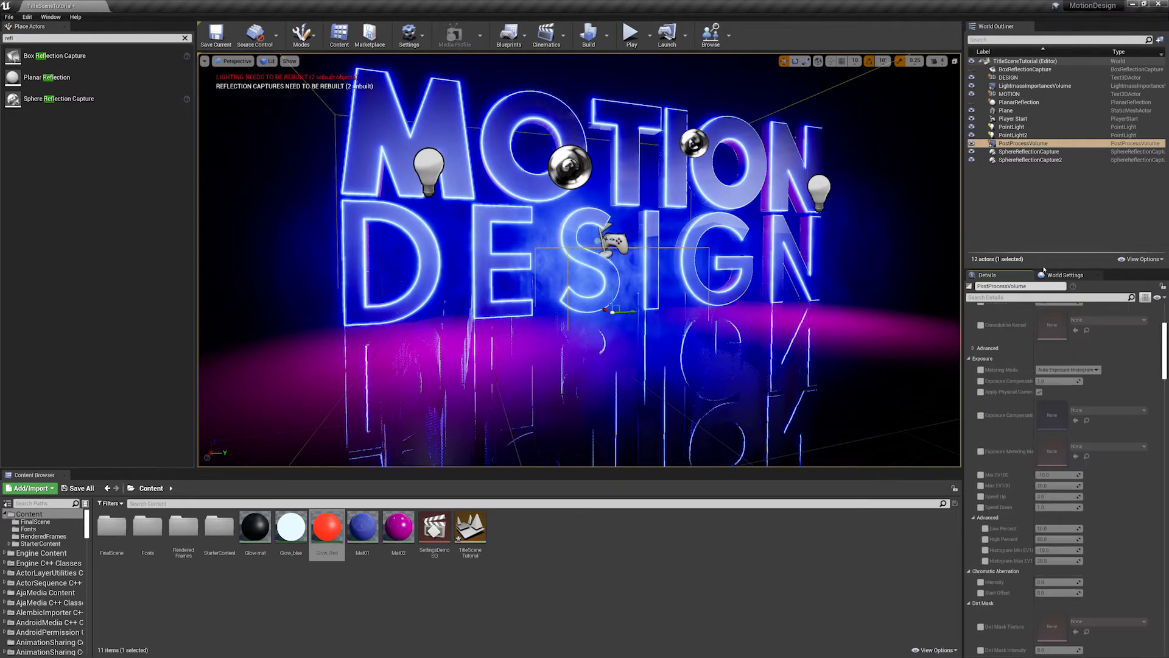
pyautogui.click(1005, 298)
pyautogui.write('refl')
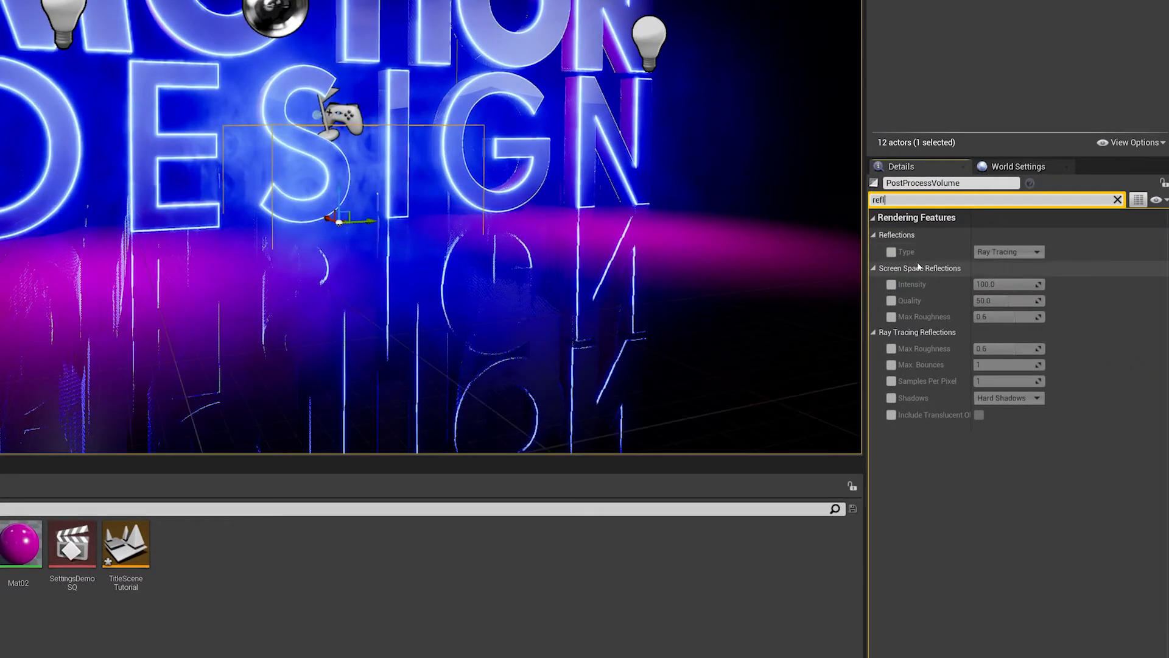
# - Override the volume's reflection type with Screen Space, enable the screen space intensity and quality overrides, and raise the quality
pyautogui.click(891, 252)
pyautogui.click(1008, 252)
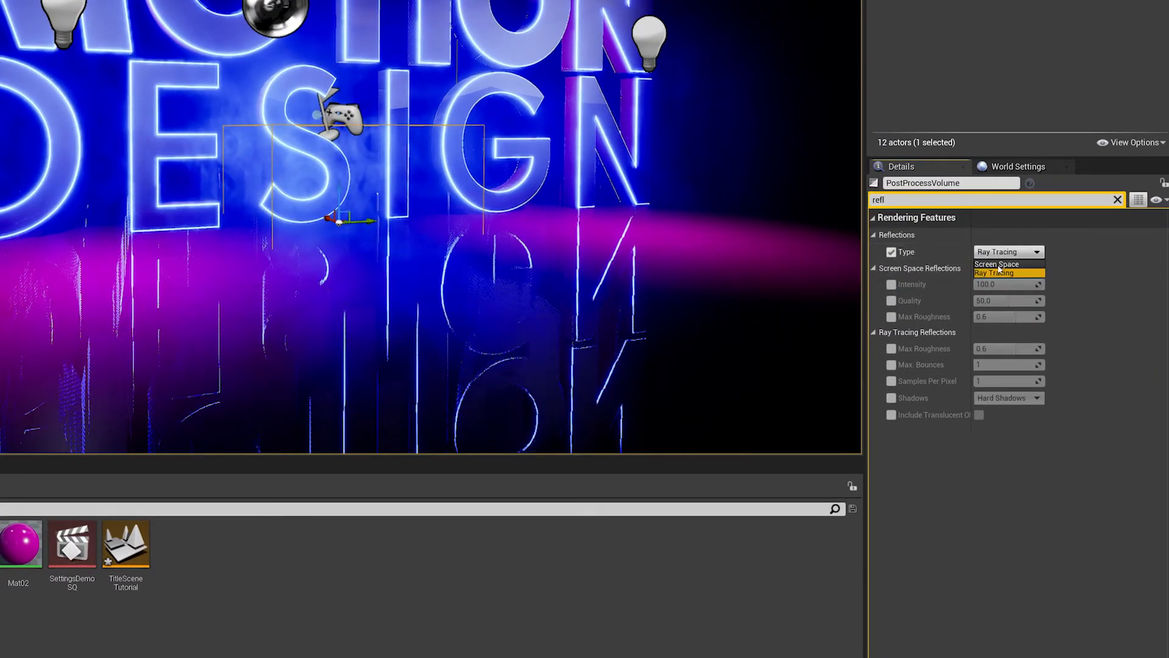
pyautogui.click(997, 268)
pyautogui.click(891, 285)
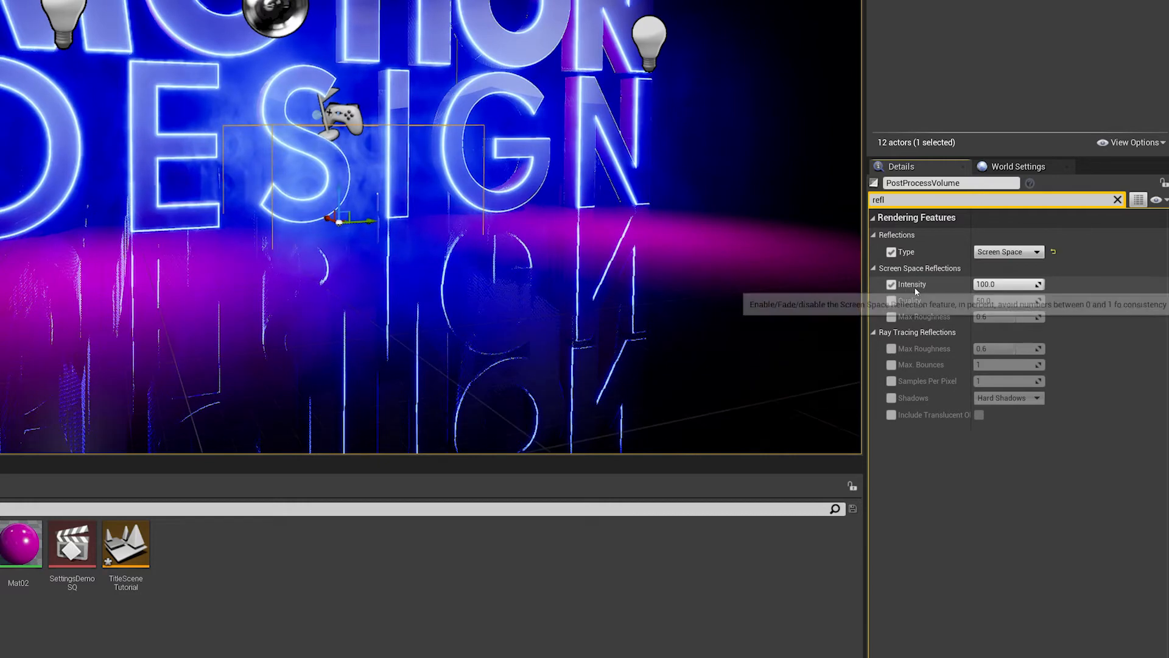
pyautogui.click(891, 302)
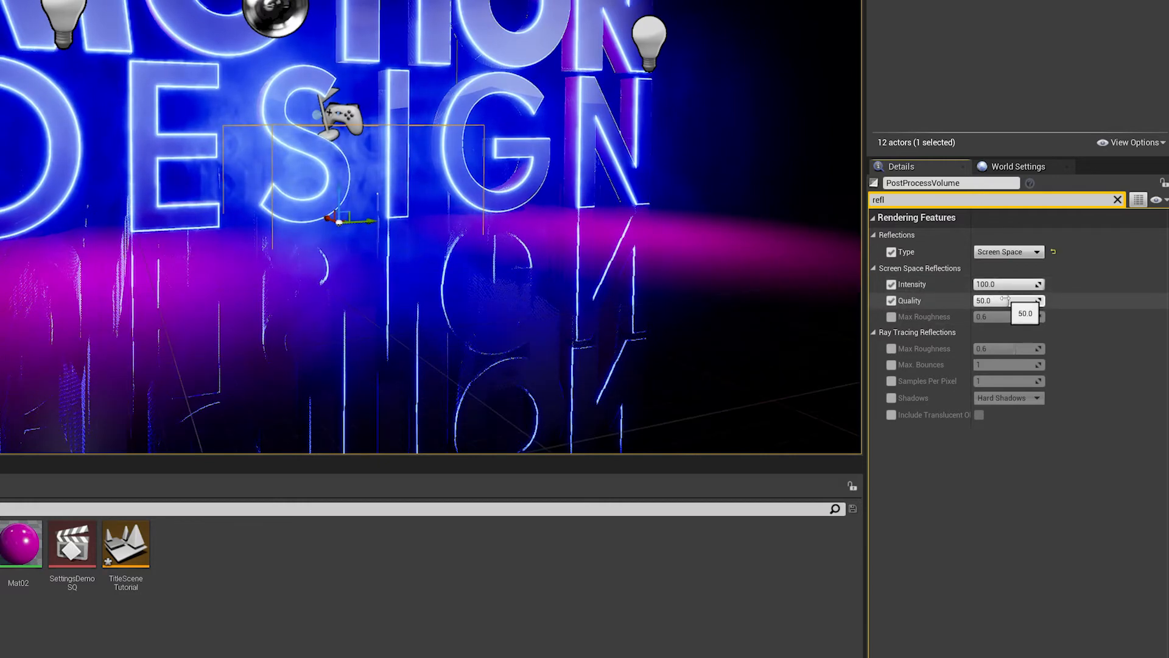
pyautogui.moveTo(992, 301); pyautogui.dragTo(1029, 300)
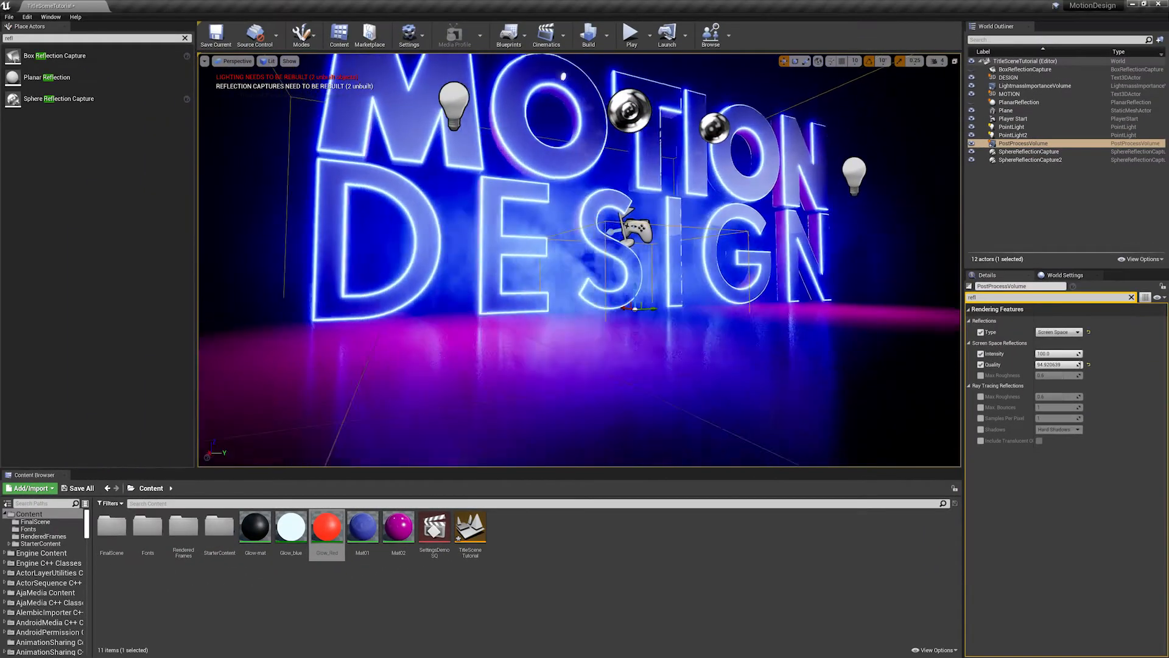
# - Set the screen space reflection quality to 100 and the intensity to 100, leaving the reflection type on Screen Space
pyautogui.keyDown('alt'); pyautogui.moveTo(633, 323); pyautogui.dragTo(562, 344); pyautogui.keyUp('alt')
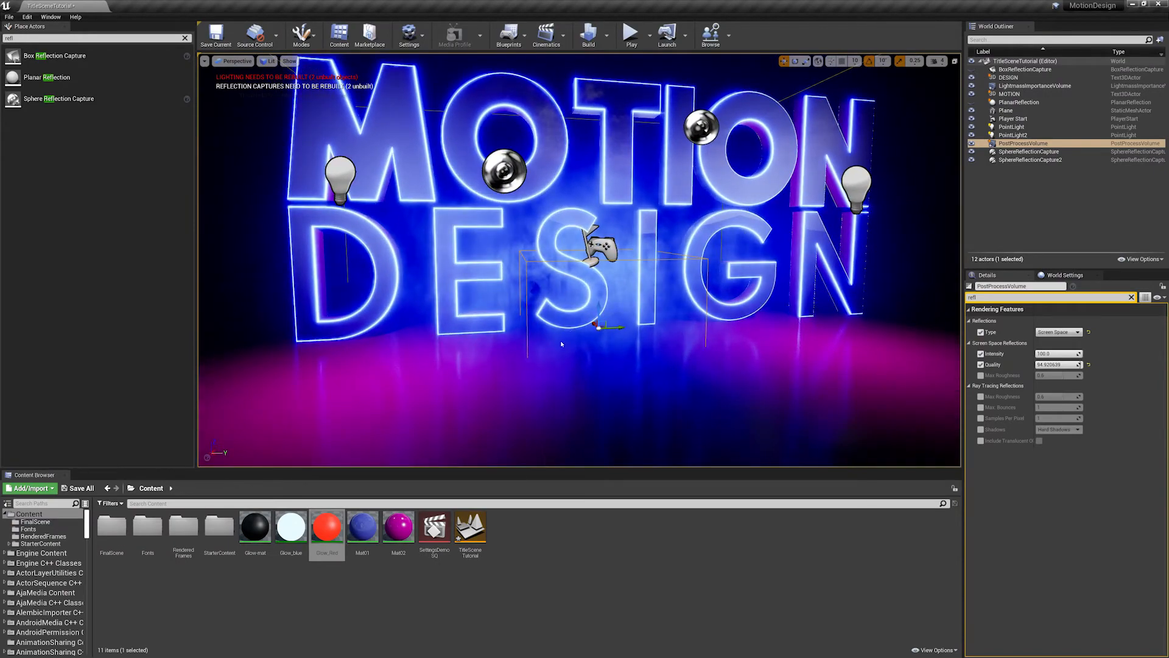
pyautogui.keyDown('alt'); pyautogui.moveTo(682, 364); pyautogui.dragTo(712, 365); pyautogui.keyUp('alt')
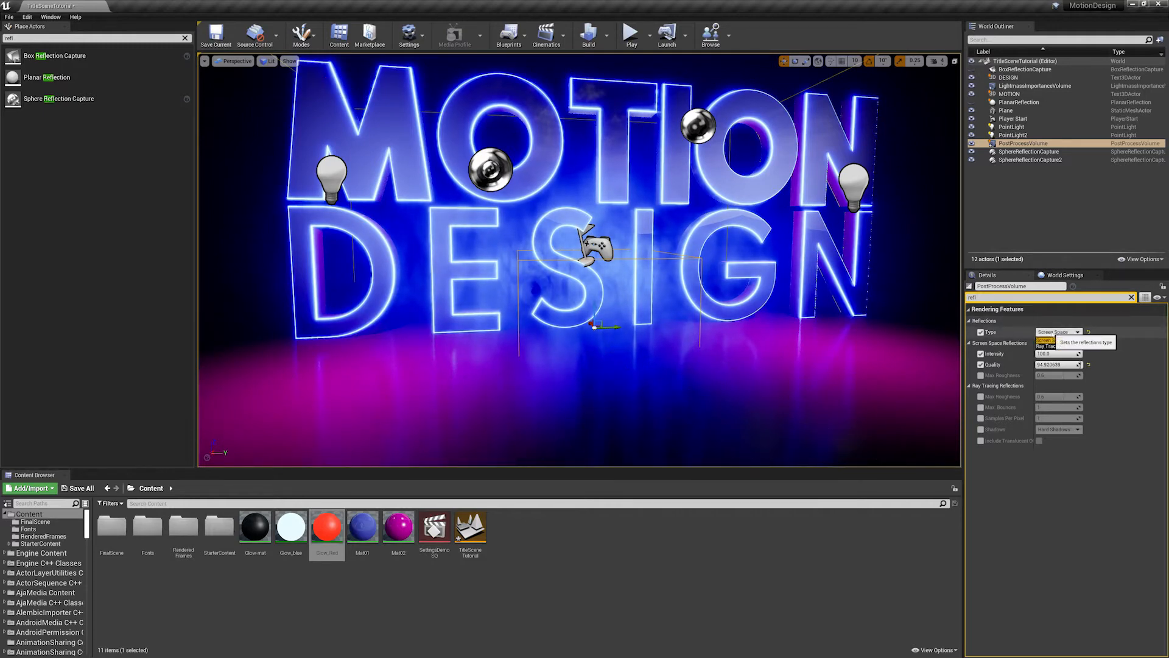
pyautogui.click(1050, 333)
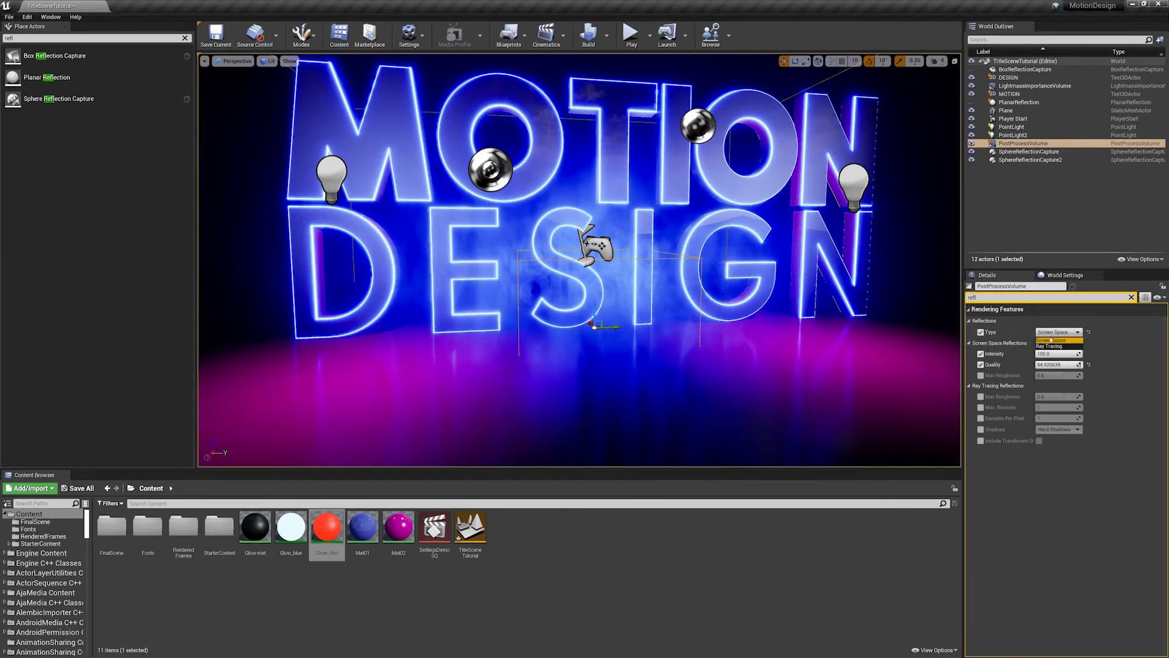
pyautogui.click(1072, 469)
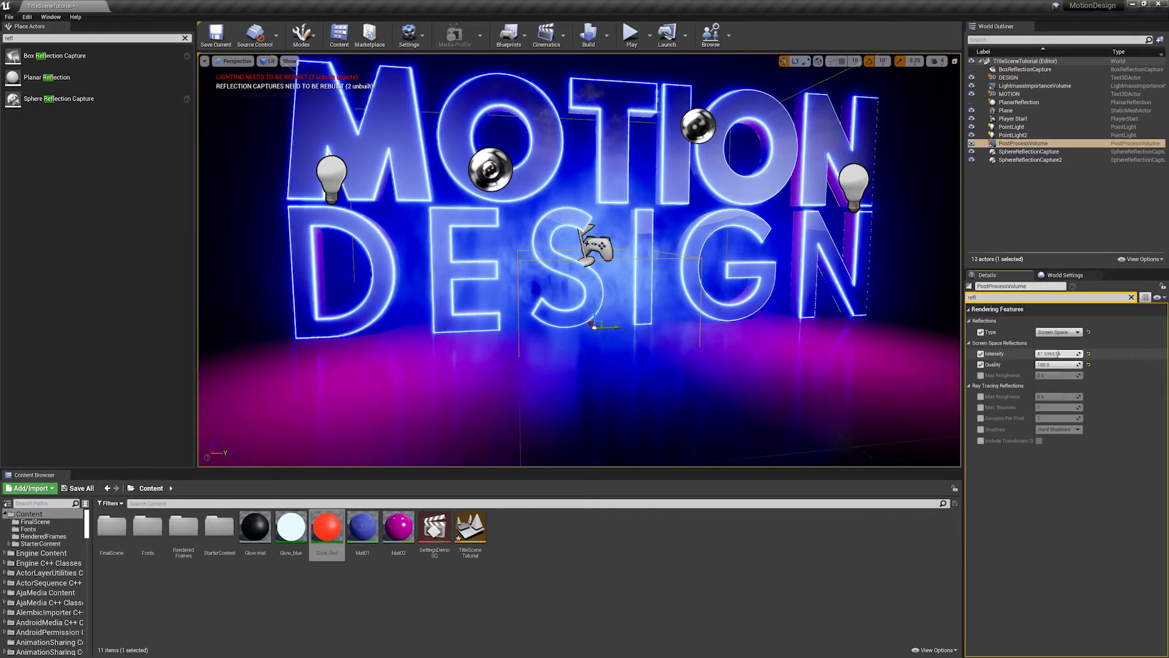
pyautogui.moveTo(1056, 354); pyautogui.dragTo(1063, 353)
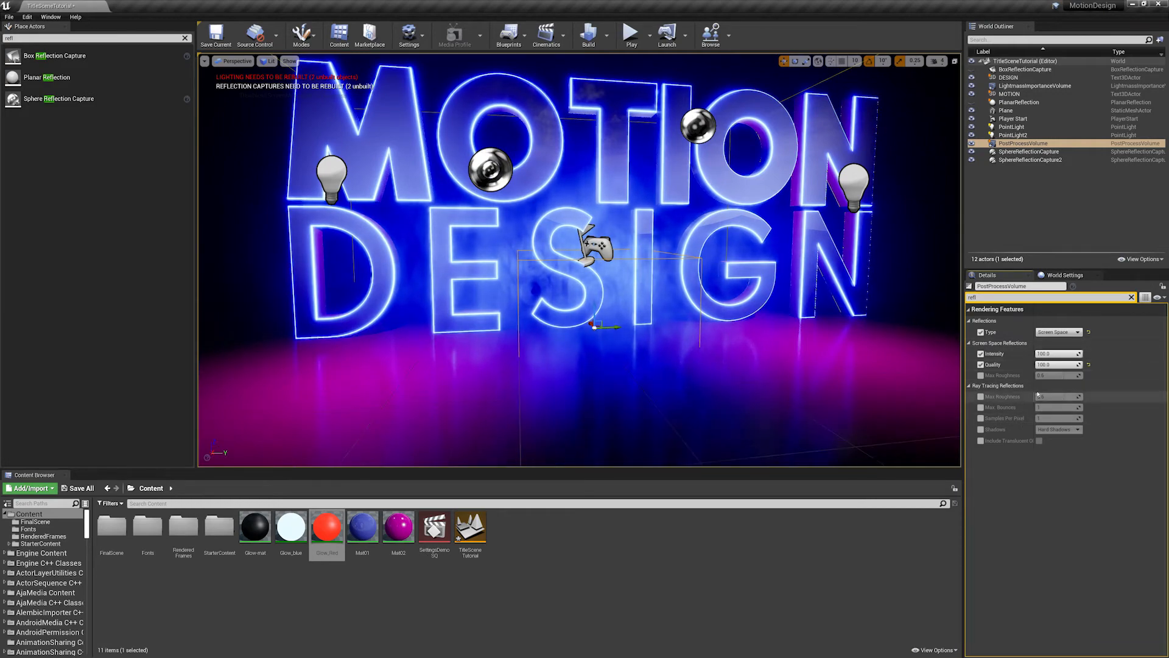
# - Frame the whole title from farther back and turn on Game View to hide the editor icons
pyautogui.press('s')
pyautogui.moveTo(807, 258)
pyautogui.mouseDown(button='right')
pyautogui.moveTo(847, 258)
pyautogui.moveTo(819, 246)
pyautogui.mouseUp(button='right')
pyautogui.press('w')
pyautogui.press('a')
pyautogui.press('s')
pyautogui.press('a')
pyautogui.press('d')
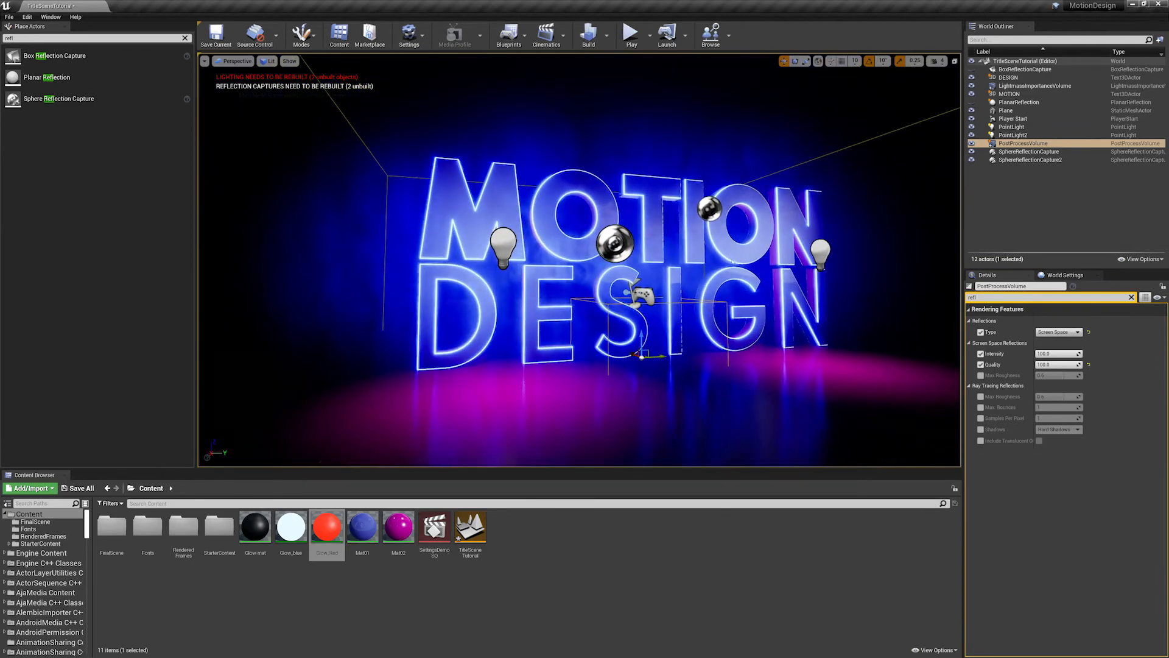
pyautogui.click(204, 61)
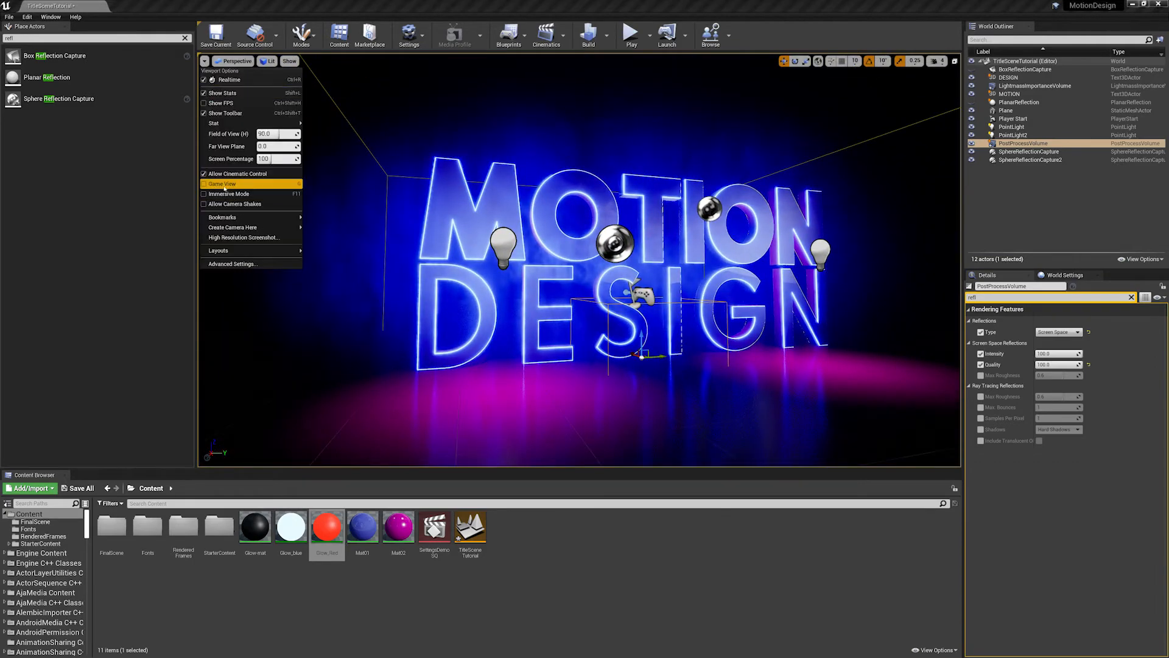
pyautogui.click(250, 185)
# - Examine the glowing title and its floor reflections from several angles and distances
pyautogui.press('d')
pyautogui.moveTo(577, 296); pyautogui.dragTo(551, 296, button='right')
pyautogui.press('a')
pyautogui.press('d')
pyautogui.press('s')
pyautogui.keyDown('alt'); pyautogui.moveTo(551, 296); pyautogui.dragTo(621, 271); pyautogui.keyUp('alt')
pyautogui.scroll(6, 699, 271)
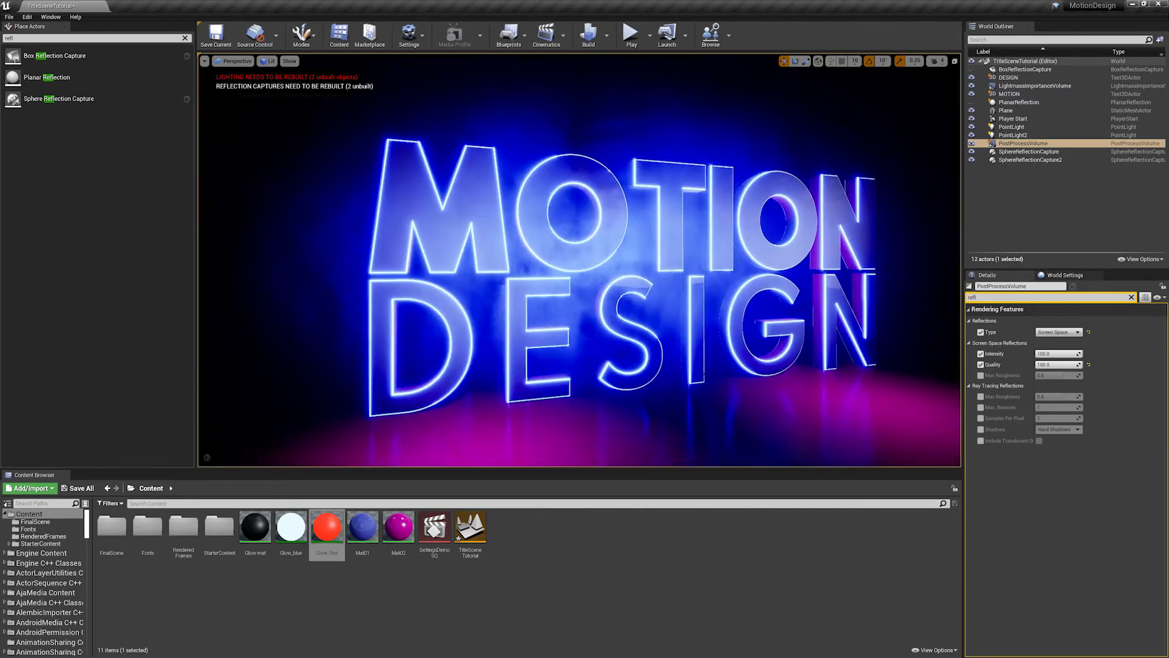
pyautogui.scroll(-4, 698, 271)
pyautogui.moveTo(699, 271)
pyautogui.keyDown('alt'); pyautogui.mouseDown()
pyautogui.moveTo(767, 274)
pyautogui.moveTo(700, 271)
pyautogui.mouseUp(); pyautogui.keyUp('alt')
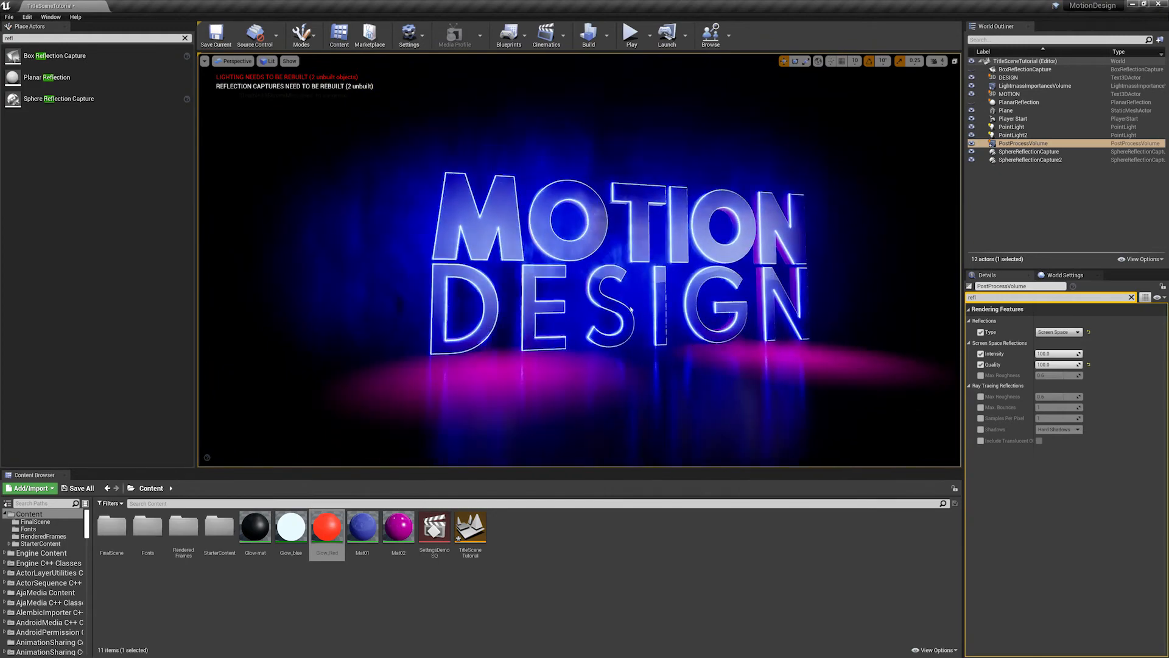
pyautogui.scroll(4, 701, 341)
pyautogui.keyDown('alt'); pyautogui.moveTo(701, 341); pyautogui.dragTo(718, 299); pyautogui.keyUp('alt')
pyautogui.scroll(-3, 689, 305)
pyautogui.scroll(4, 689, 305)
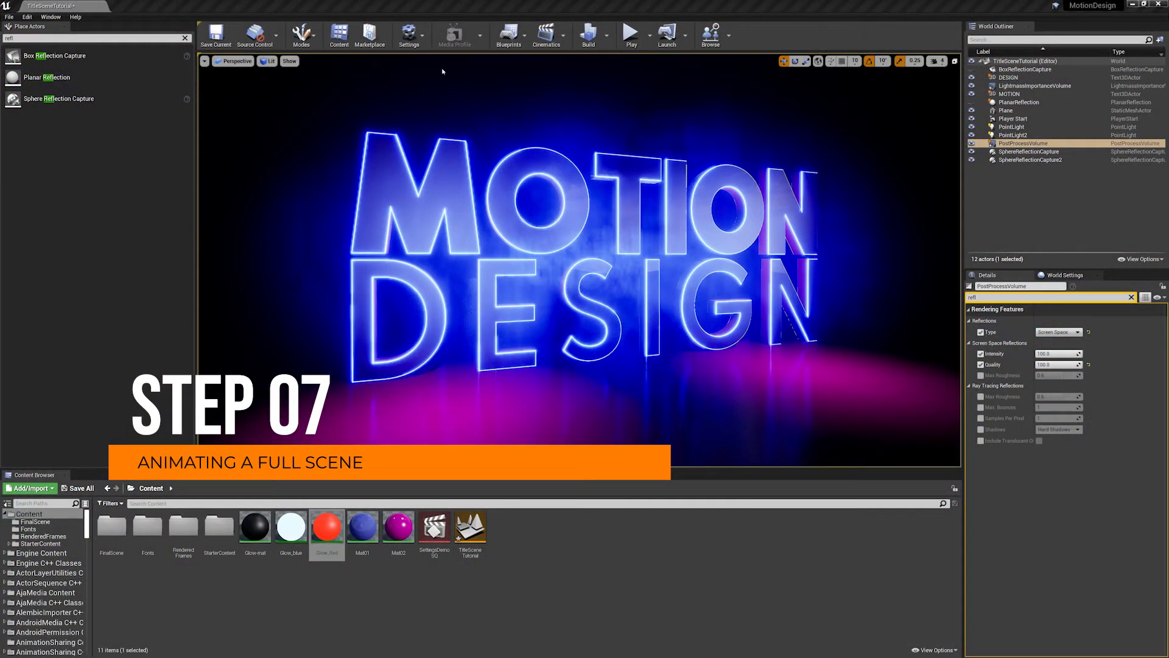
# - Add a level sequence named TitleSQ and save it in the Content folder
pyautogui.click(560, 46)
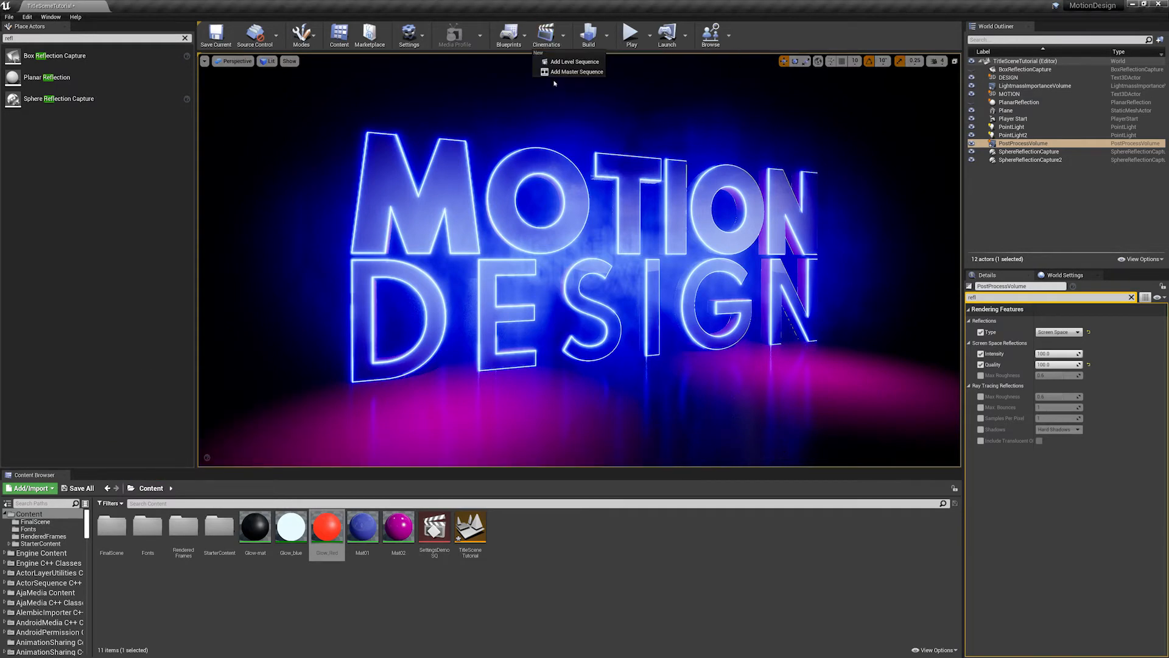
pyautogui.click(563, 63)
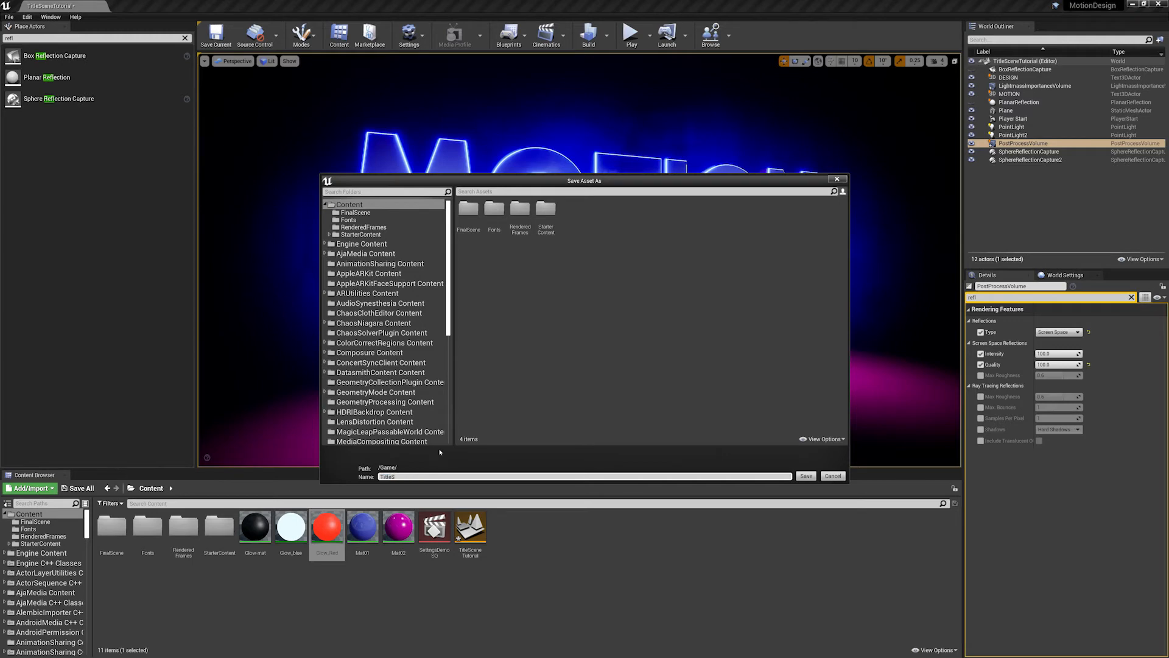
pyautogui.press('Return')
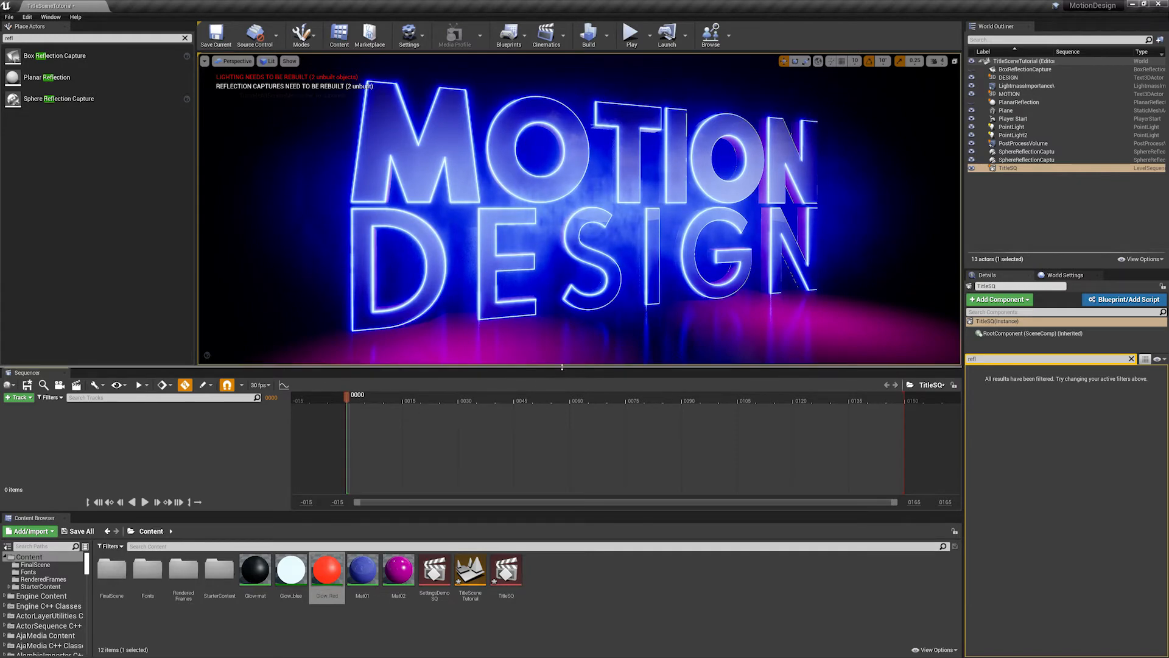
# - Enlarge the Sequencer area between the viewport and the content browser, and clear the "refl" search for placeable actors
pyautogui.moveTo(562, 366); pyautogui.dragTo(557, 329)
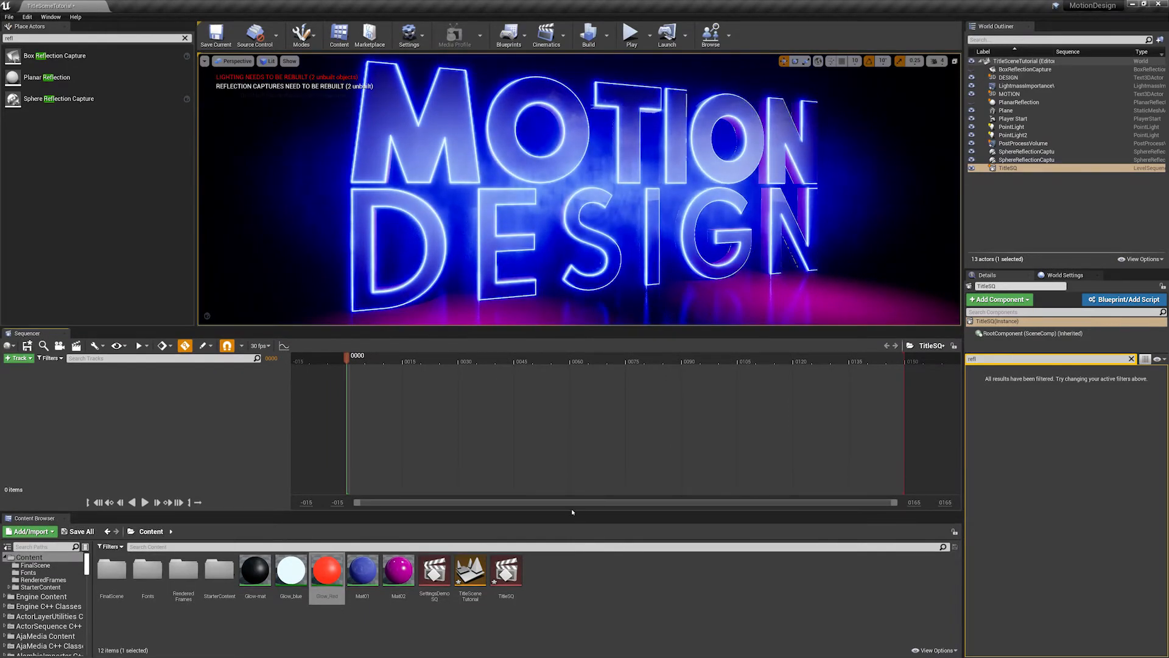
pyautogui.moveTo(536, 515); pyautogui.dragTo(571, 558)
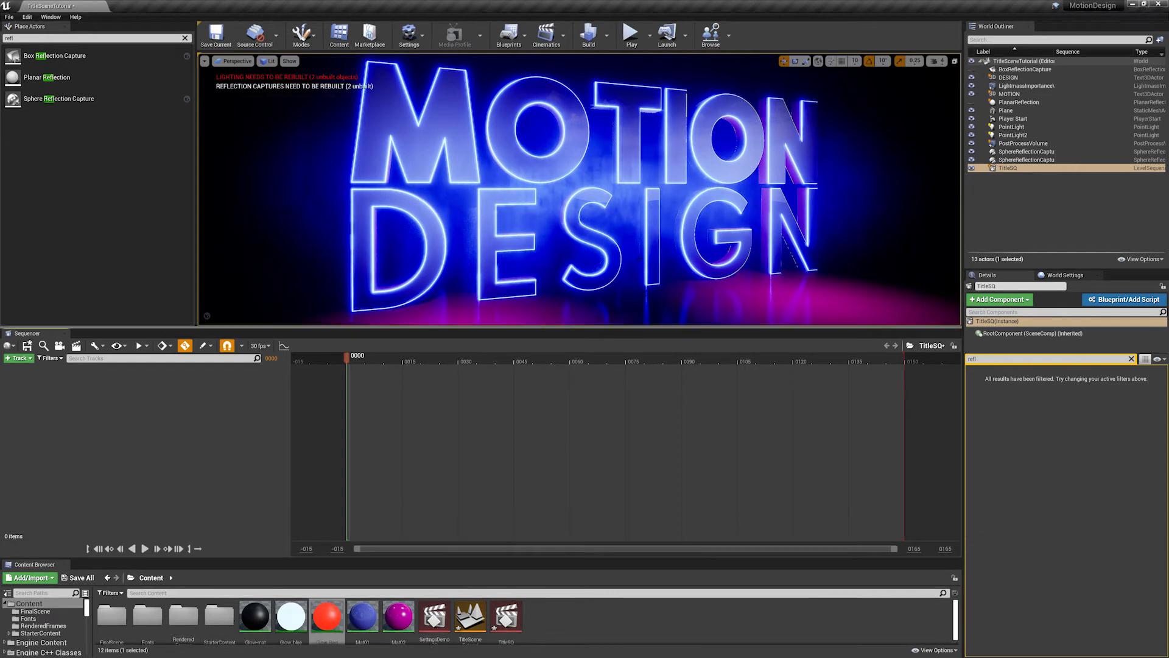
pyautogui.moveTo(460, 318); pyautogui.dragTo(470, 347)
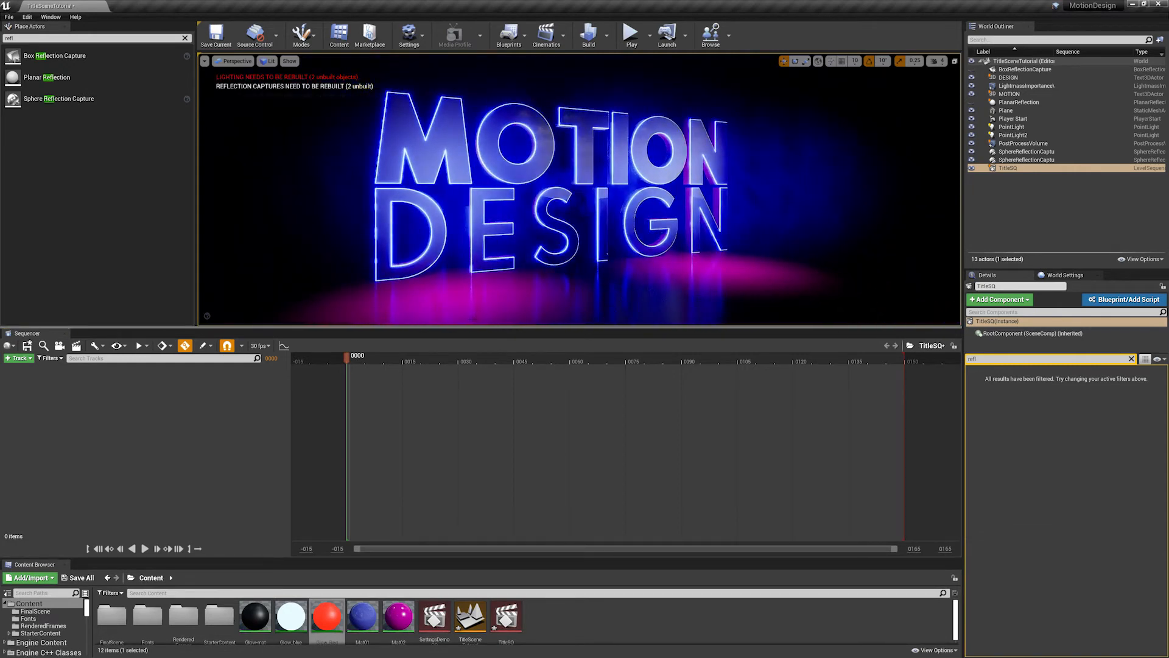
pyautogui.moveTo(561, 327); pyautogui.dragTo(561, 338)
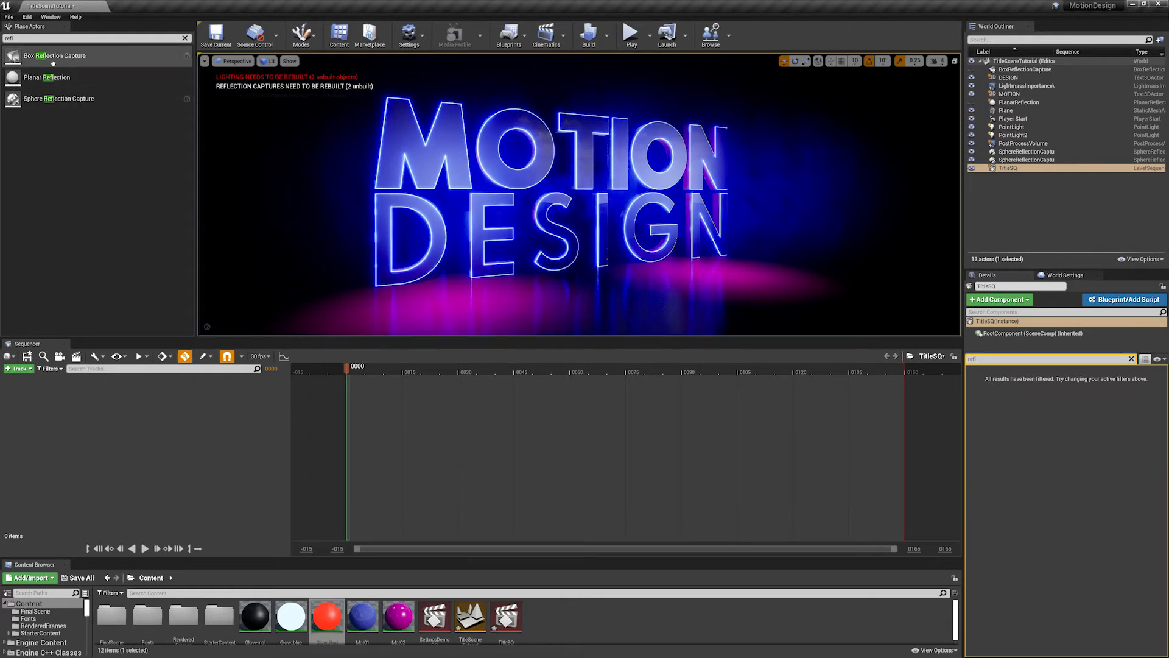
pyautogui.click(185, 38)
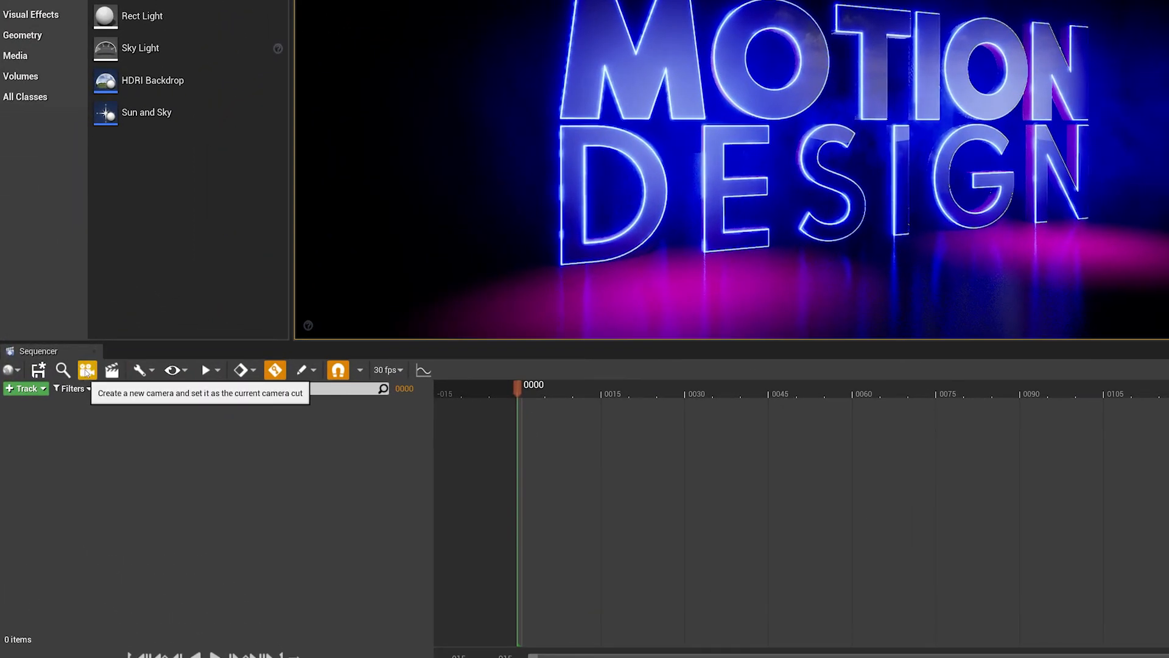
# - Create a cine camera as the current camera cut and frame the whole MOTION DESIGN title through it
pyautogui.click(87, 371)
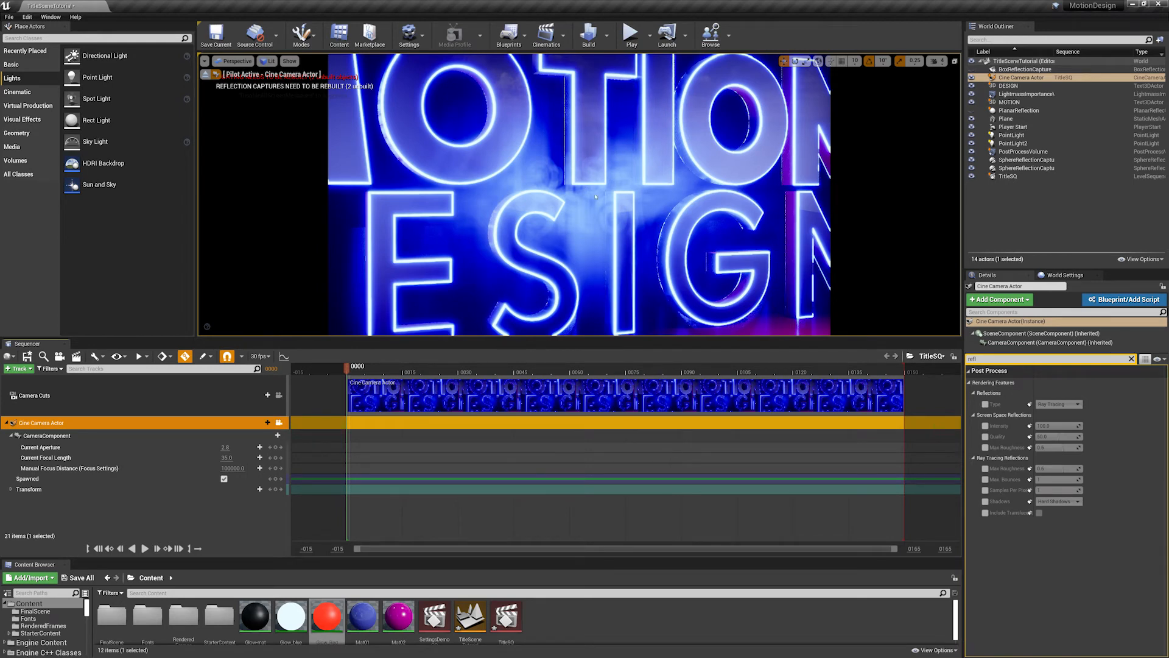
pyautogui.moveTo(595, 176); pyautogui.dragTo(602, 332)
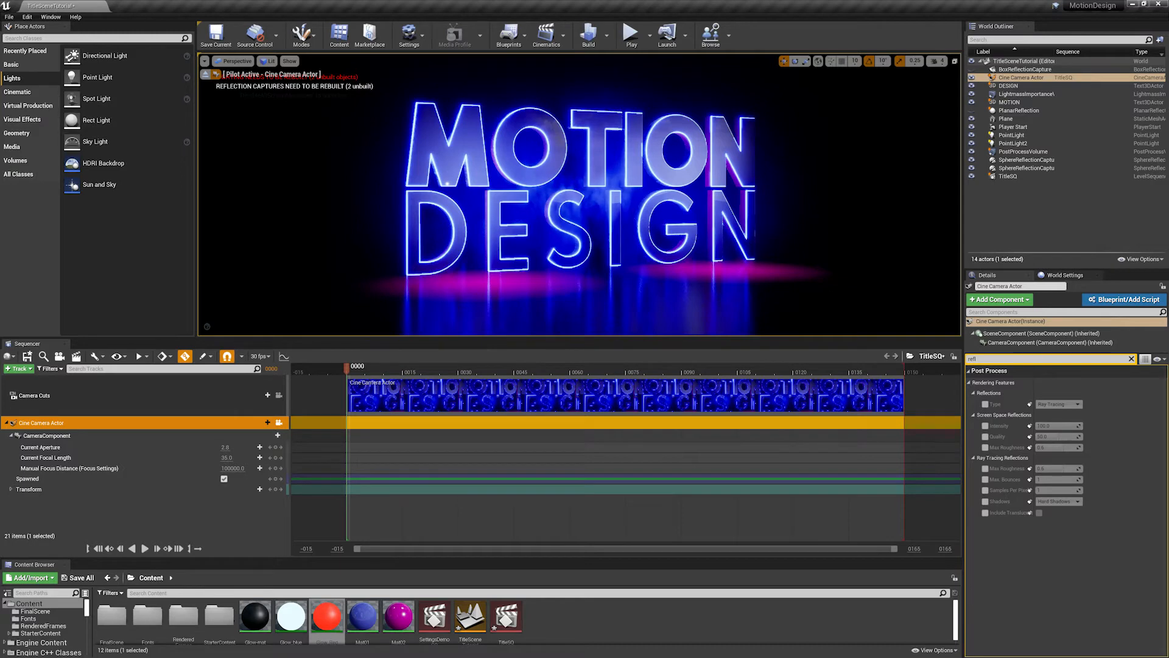
# - Clear the "refl" details search for the Cine Camera Actor and set its current focal length to 21
pyautogui.click(1017, 78)
pyautogui.click(1132, 359)
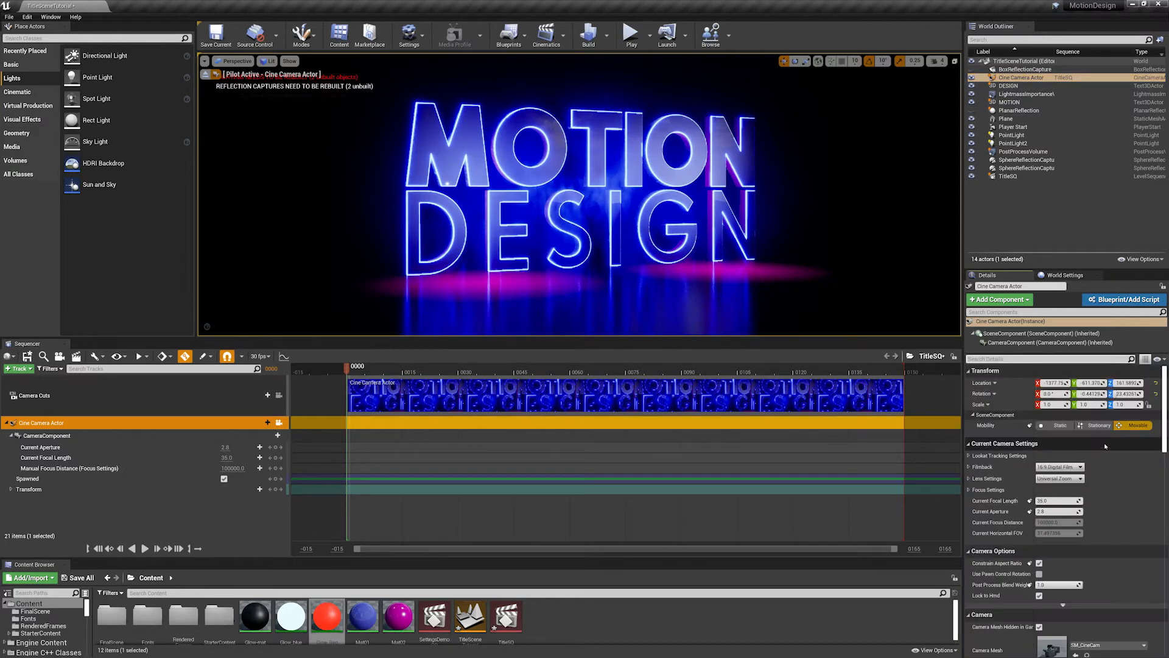
pyautogui.scroll(-2, 1013, 439)
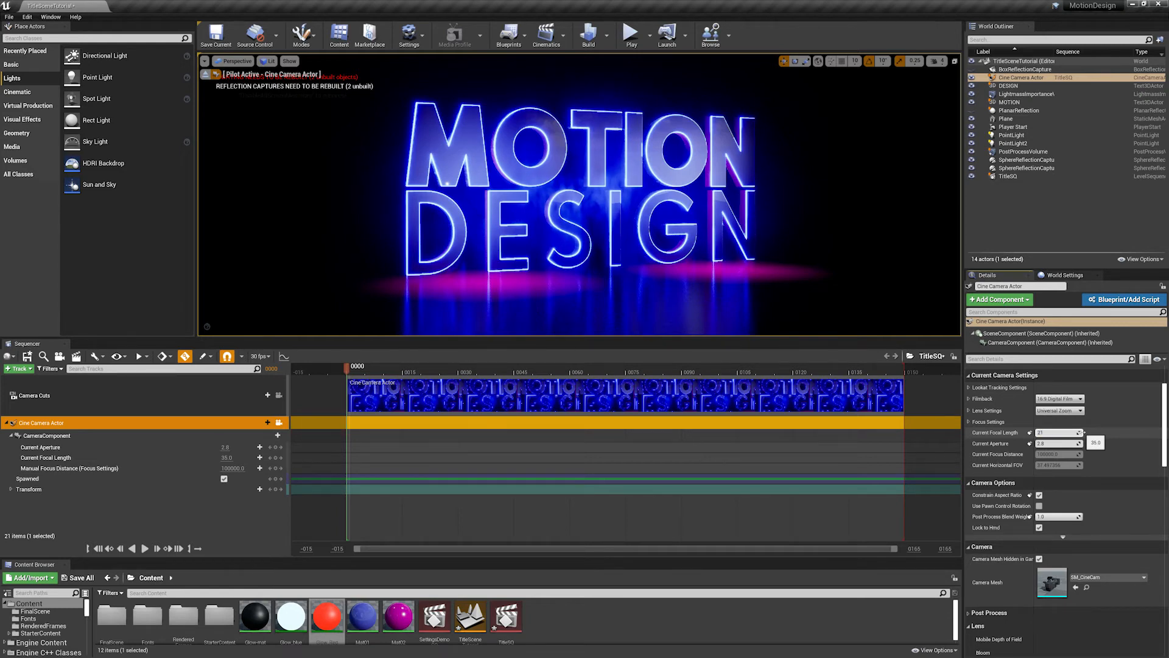
pyautogui.press('Return')
# - Reposition the piloted camera to a slightly angled view that shows the full title with its floor reflections
pyautogui.moveTo(456, 127)
pyautogui.mouseDown(button='right')
pyautogui.moveTo(478, 128)
pyautogui.moveTo(447, 128)
pyautogui.mouseUp(button='right')
pyautogui.press('w')
pyautogui.press('w')
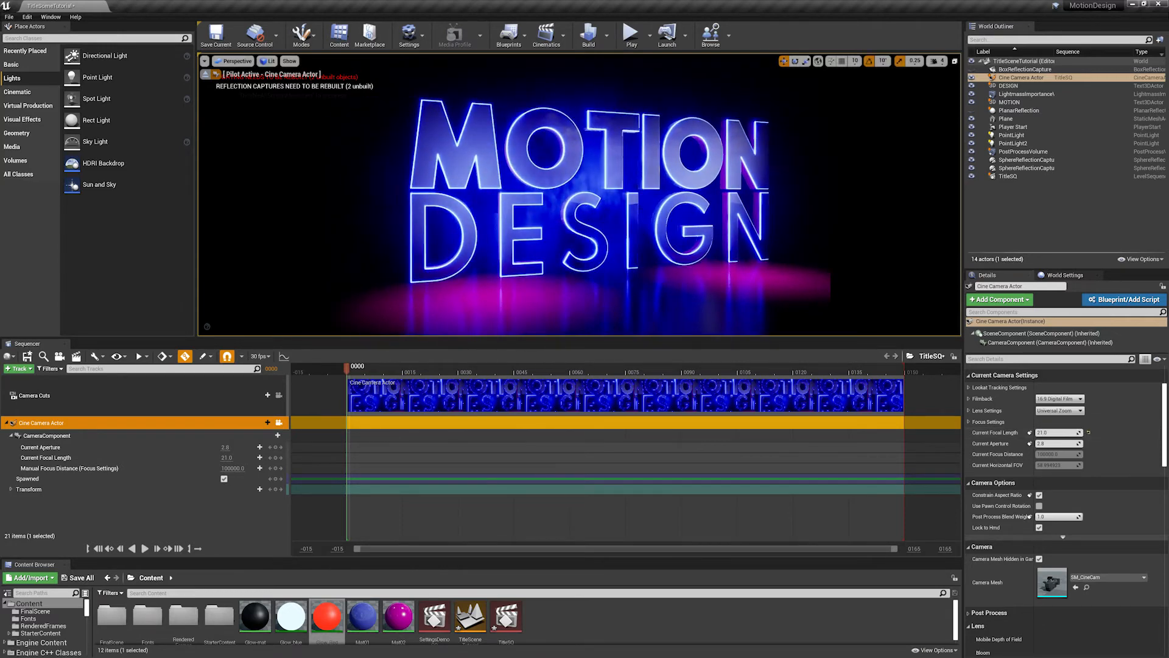
pyautogui.click(637, 218)
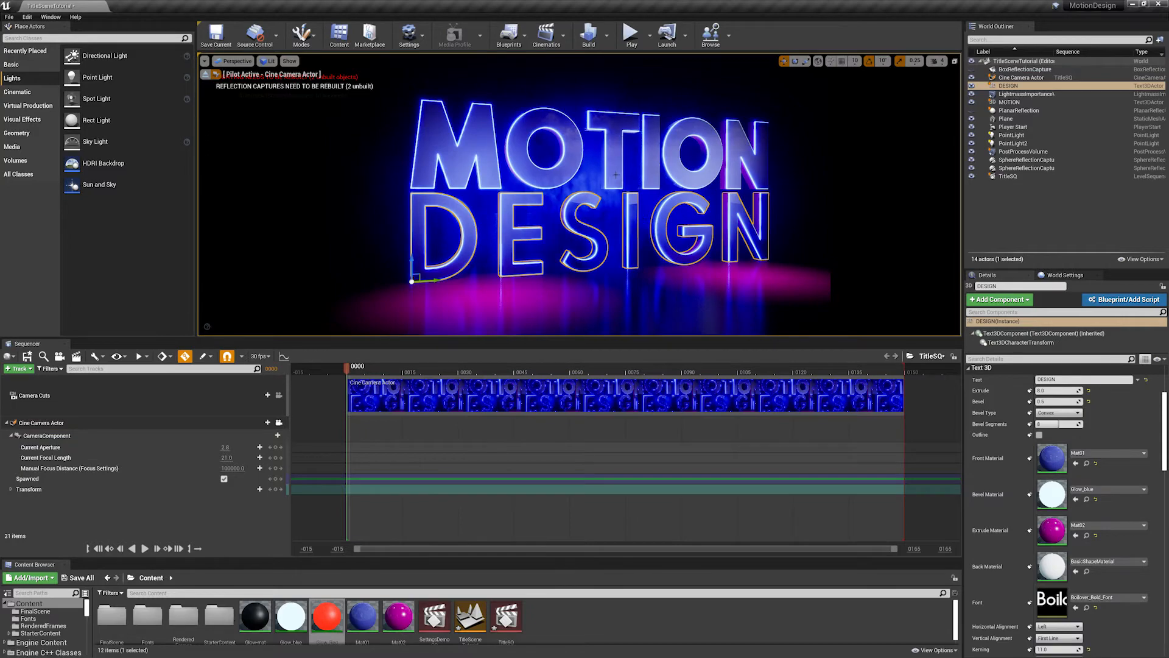
pyautogui.press('f')
pyautogui.moveTo(615, 175)
pyautogui.keyDown('alt'); pyautogui.mouseDown()
pyautogui.moveTo(557, 175)
pyautogui.moveTo(493, 201)
pyautogui.moveTo(566, 158)
pyautogui.moveTo(646, 183)
pyautogui.moveTo(600, 178)
pyautogui.mouseUp(); pyautogui.keyUp('alt')
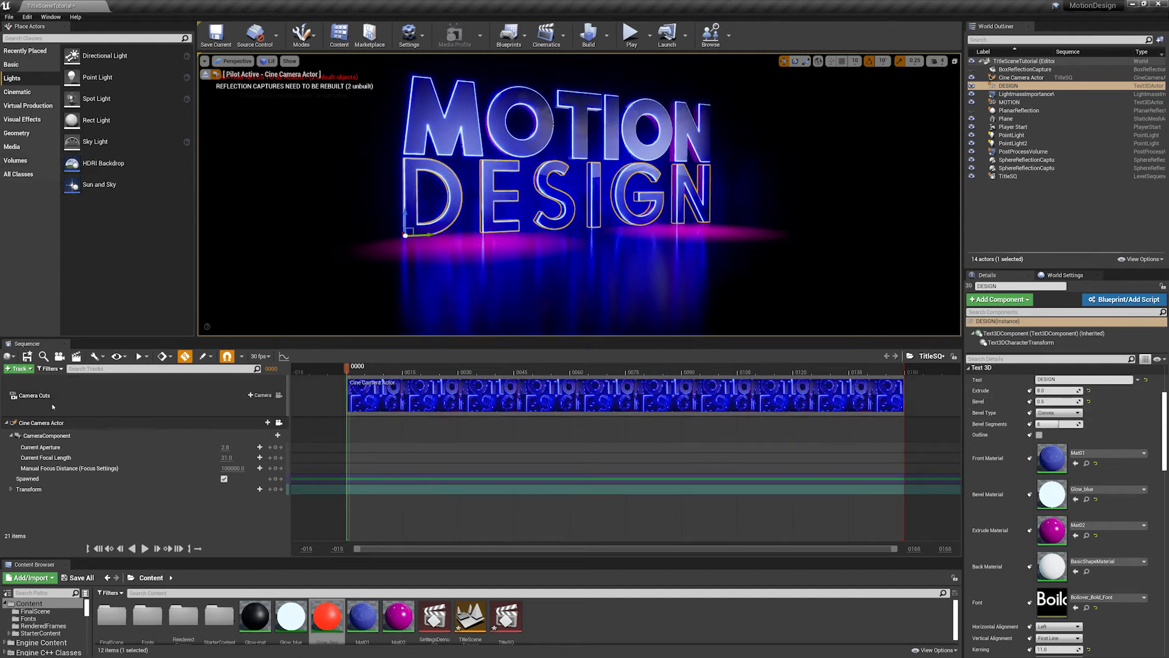
# - Set the Cine Camera Actor's current focal length to 18 and adjust the framing of the title
pyautogui.click(43, 423)
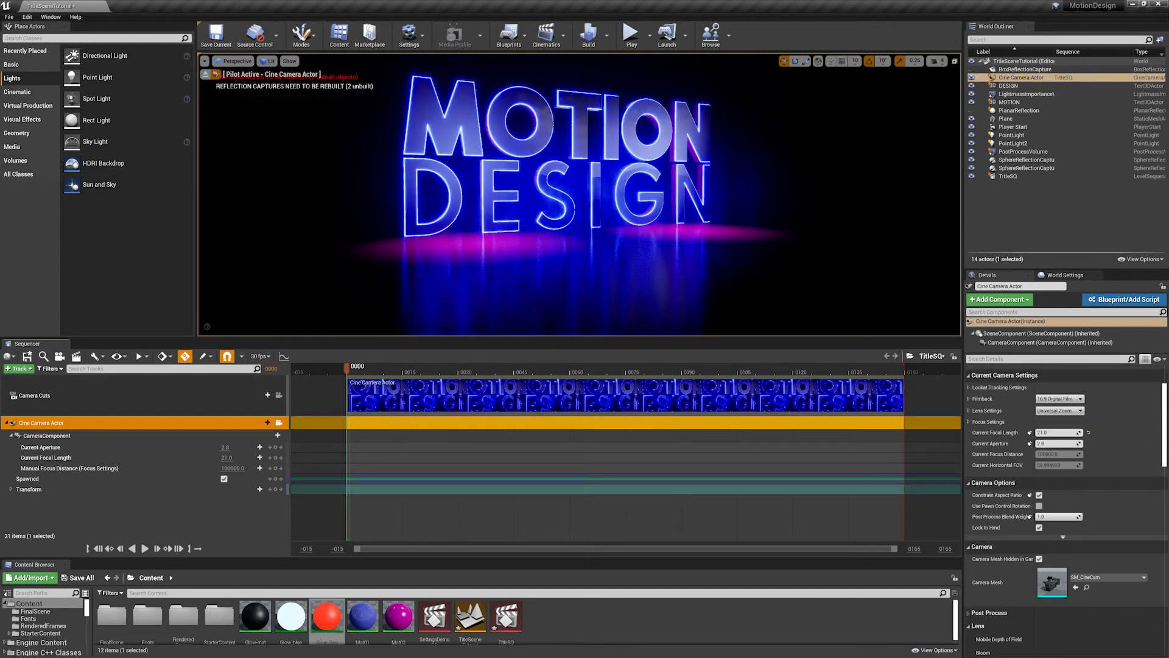
pyautogui.click(1023, 78)
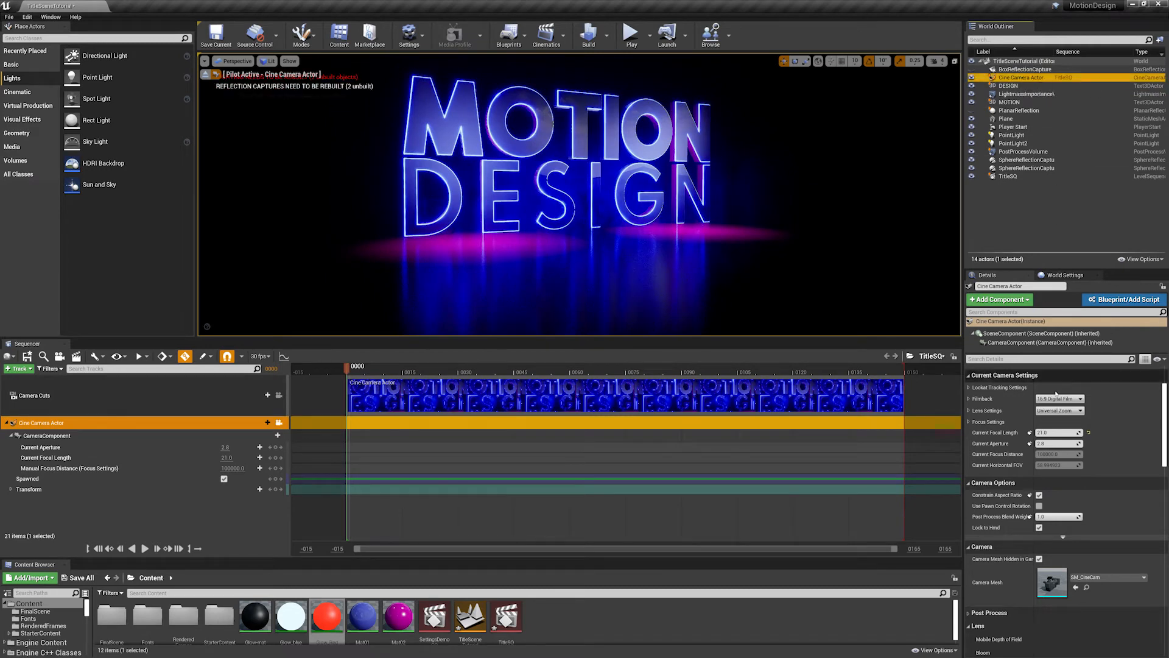
pyautogui.click(1075, 432)
pyautogui.write('1')
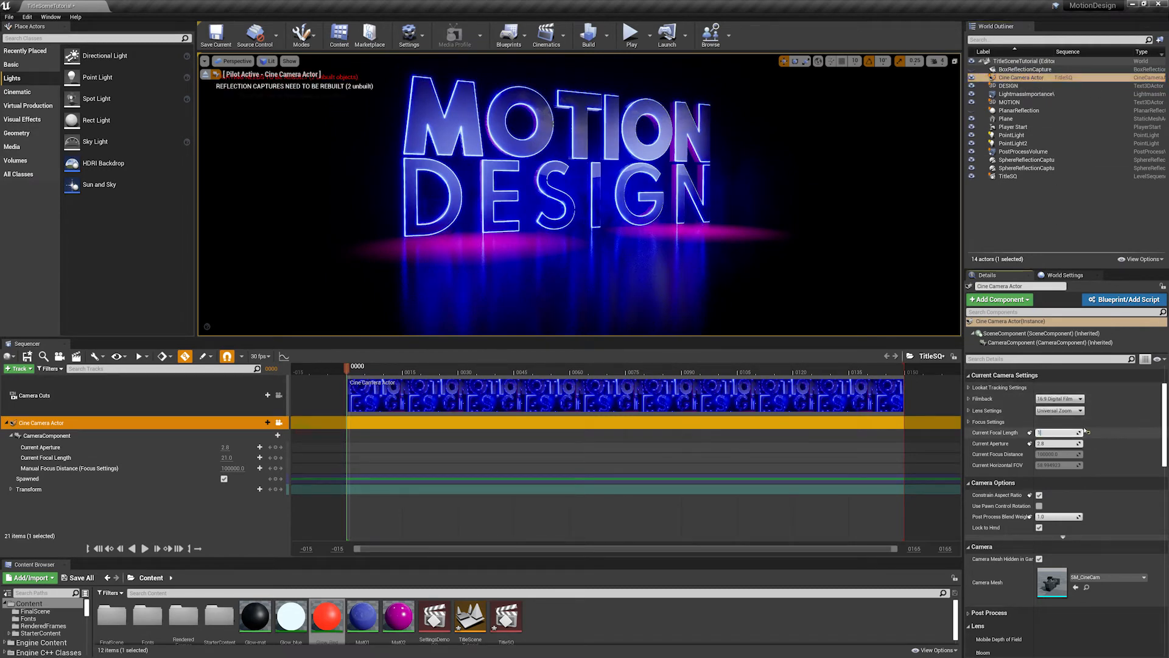
pyautogui.write('8')
pyautogui.press('Return')
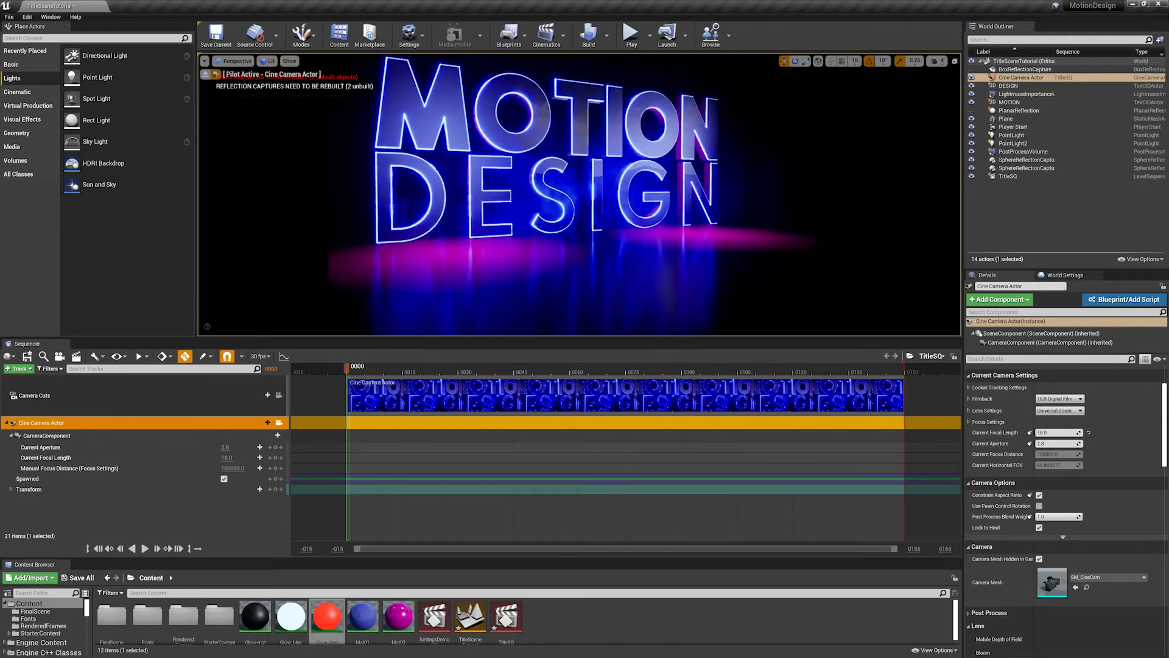
pyautogui.scroll(2, 579, 194)
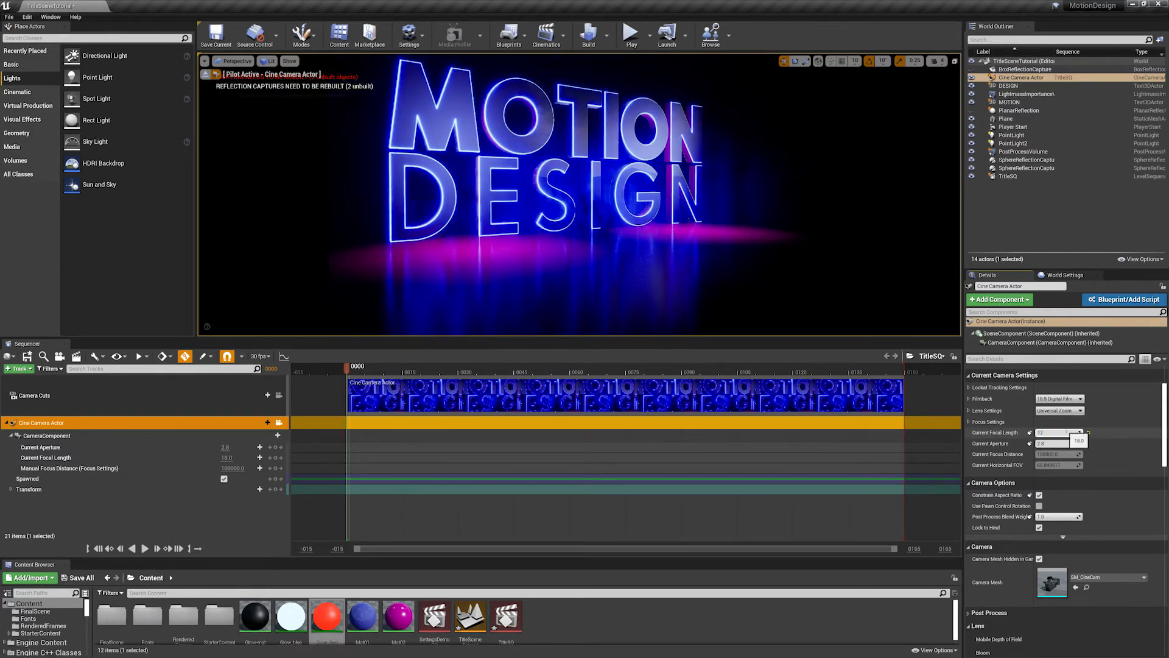
# - Set the camera's current focal length to 12 and reframe so the whole title fits the shot at an angle
pyautogui.click(1067, 433)
pyautogui.write('12')
pyautogui.press('Return')
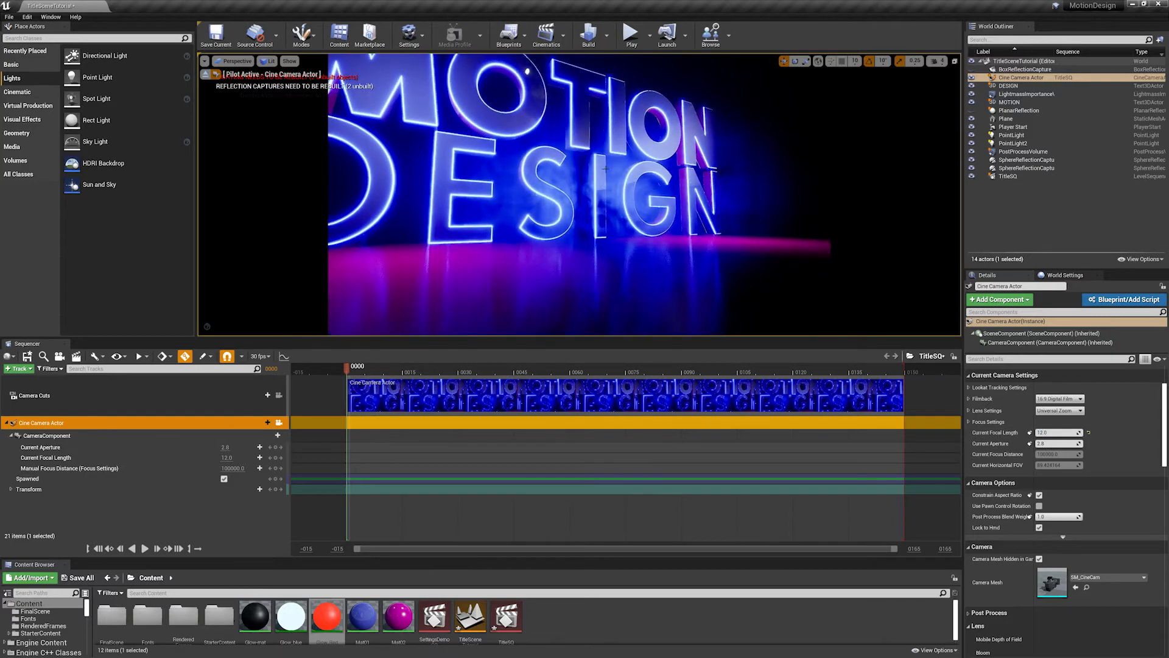
pyautogui.moveTo(606, 169); pyautogui.dragTo(561, 184, button='right')
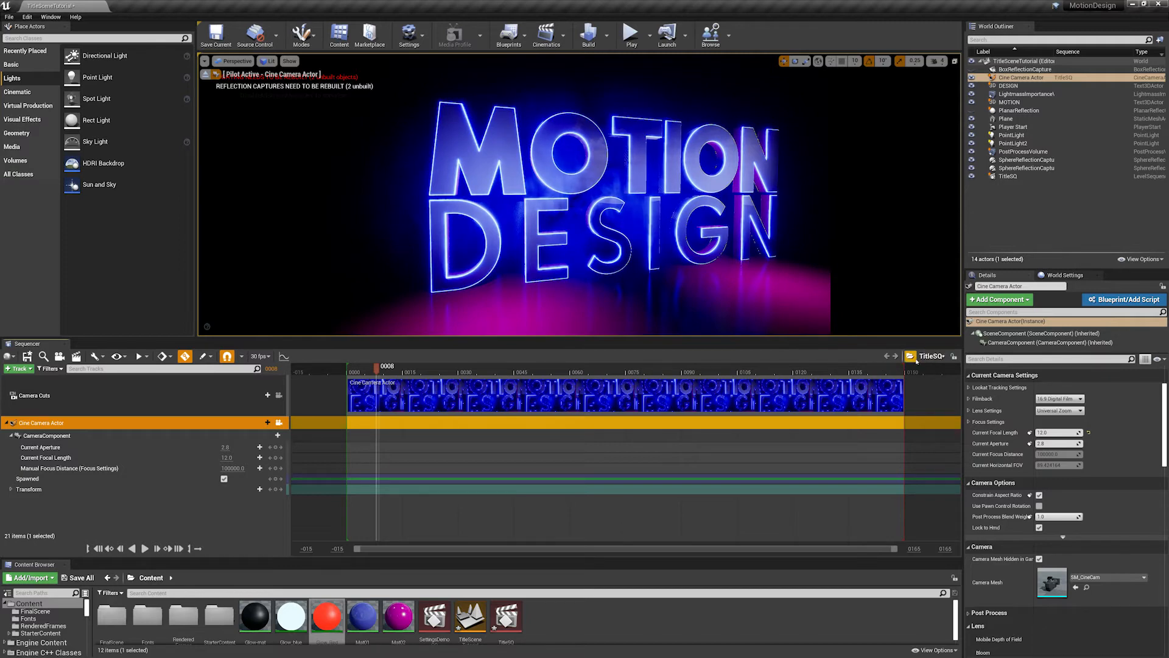
# - At frame 119, frame the close angled end shot of the title and key the camera's location and rotation
pyautogui.moveTo(903, 367)
pyautogui.mouseDown()
pyautogui.moveTo(738, 368)
pyautogui.moveTo(902, 367)
pyautogui.mouseUp()
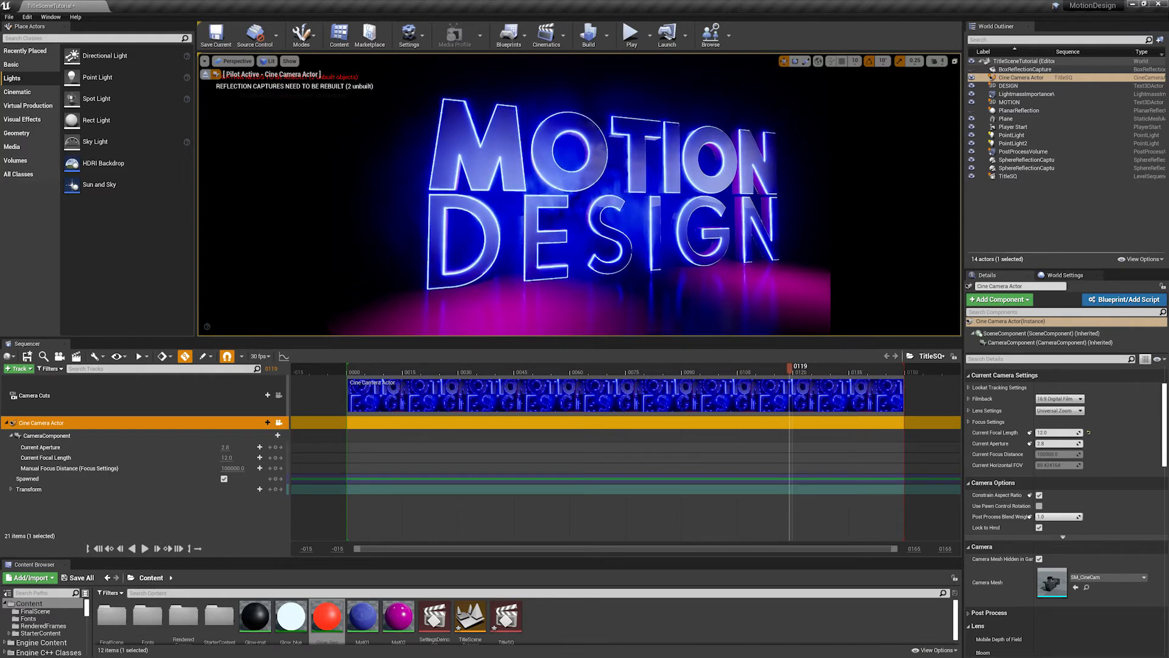
pyautogui.moveTo(579, 195); pyautogui.dragTo(585, 211, button='right')
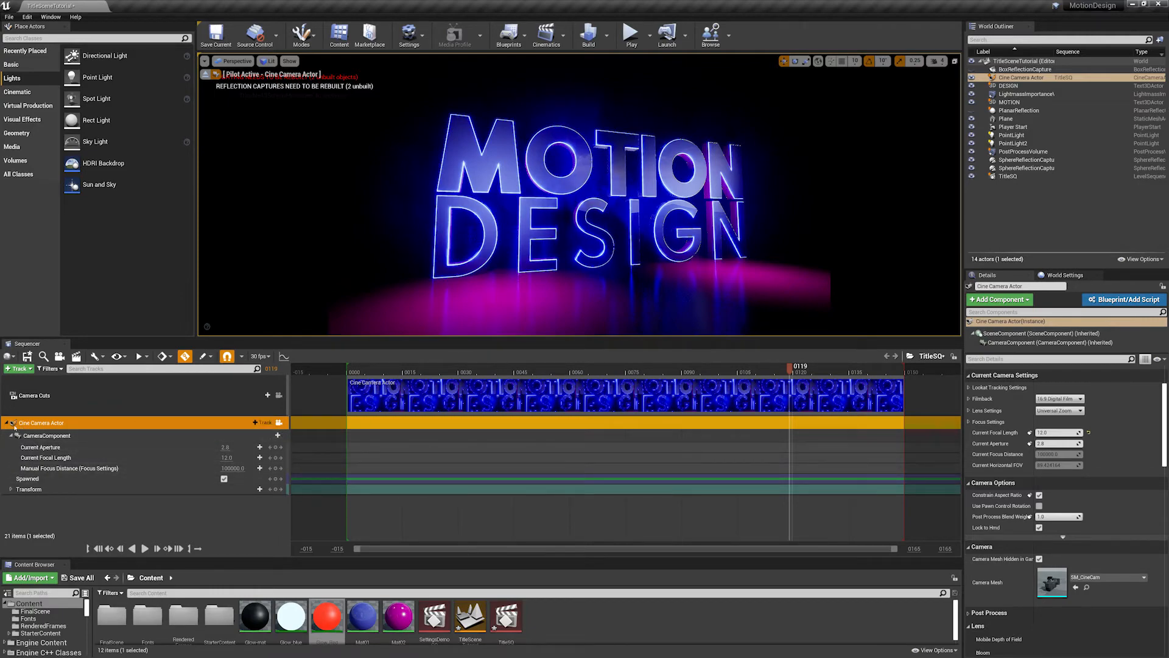
pyautogui.click(11, 490)
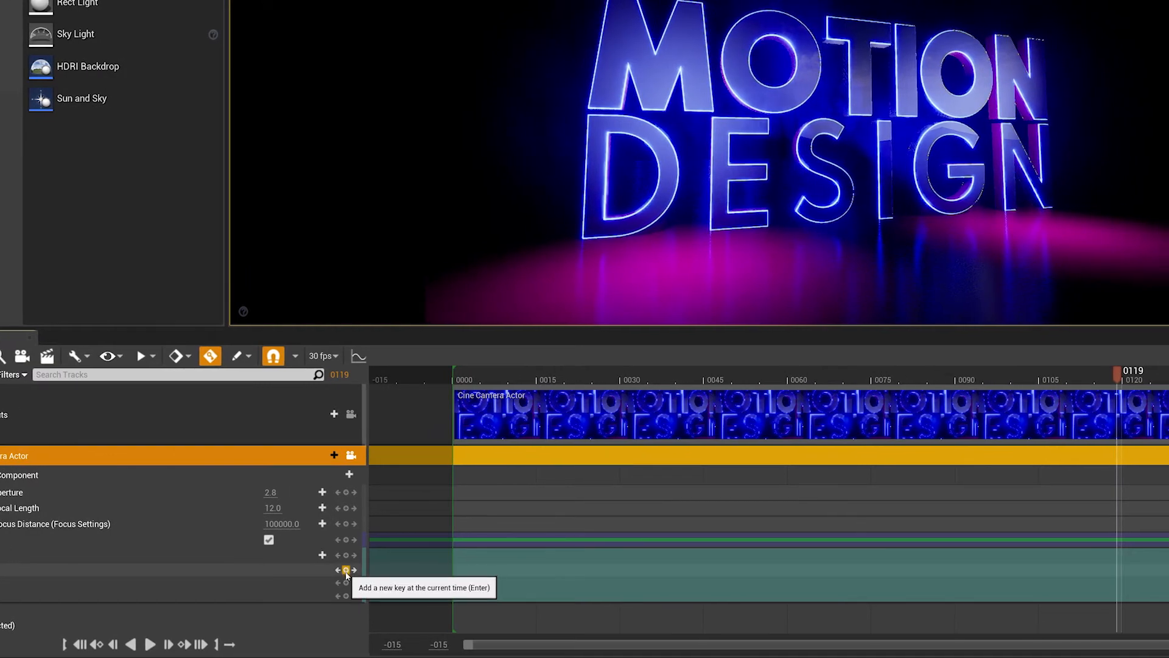
pyautogui.click(346, 570)
pyautogui.click(346, 583)
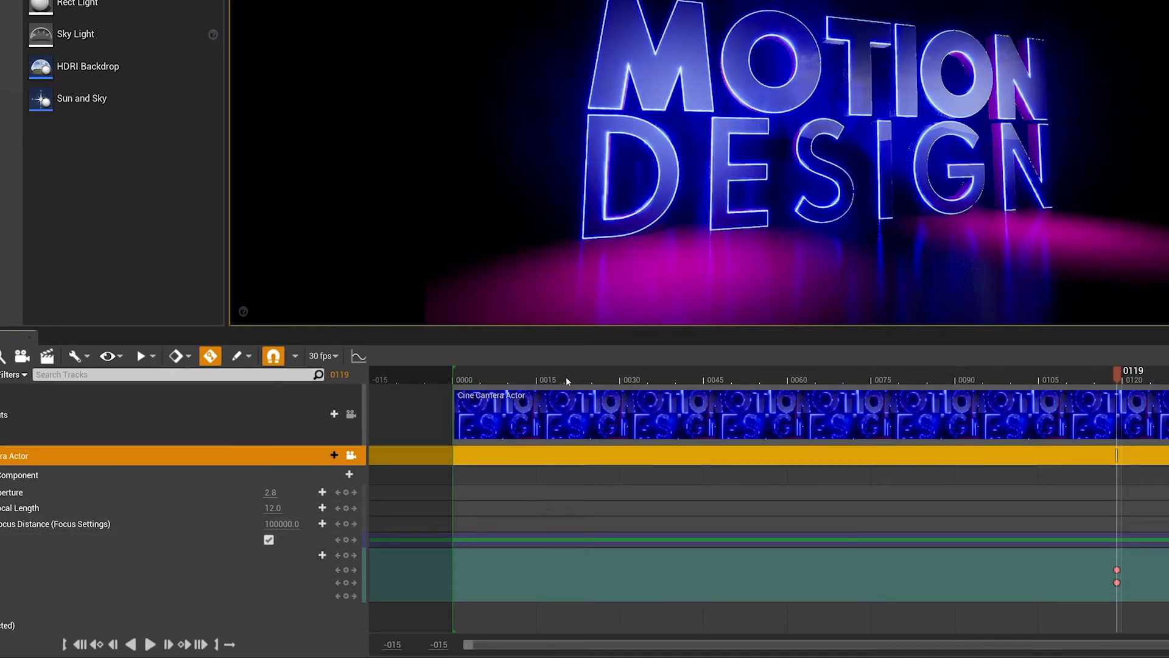
# - At frame 0, key the camera's location and rotation farther back facing the title, and preview the move up to frame 62
pyautogui.moveTo(567, 377); pyautogui.dragTo(464, 377)
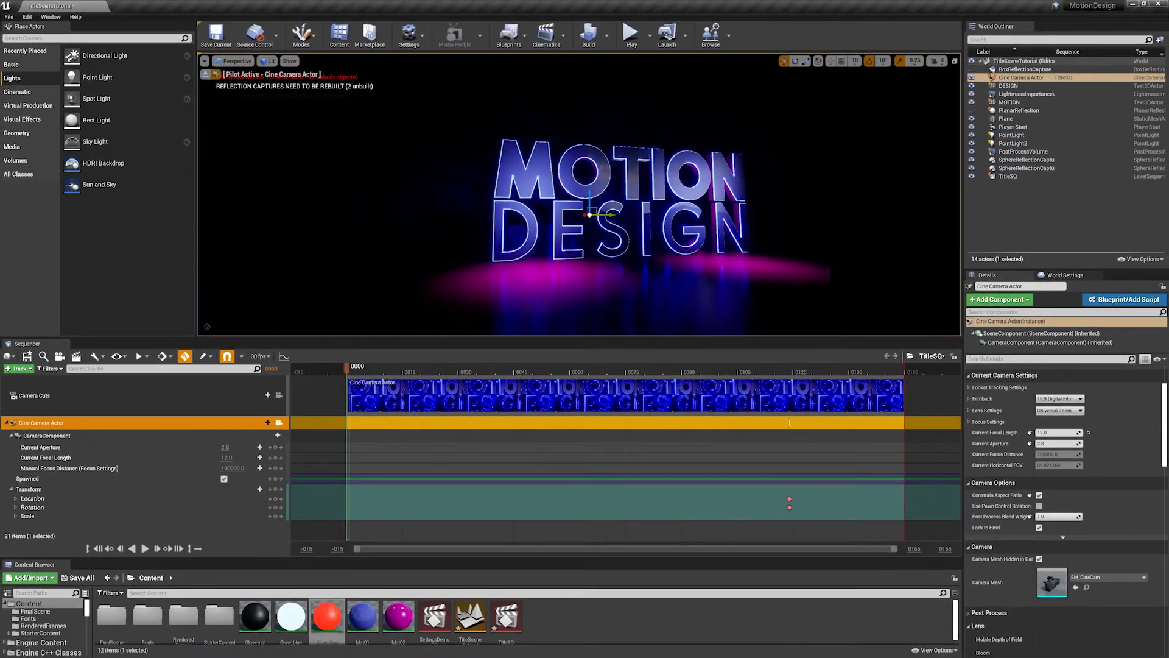
pyautogui.moveTo(578, 195)
pyautogui.mouseDown(button='right')
pyautogui.moveTo(551, 194)
pyautogui.moveTo(593, 190)
pyautogui.moveTo(597, 209)
pyautogui.mouseUp(button='right')
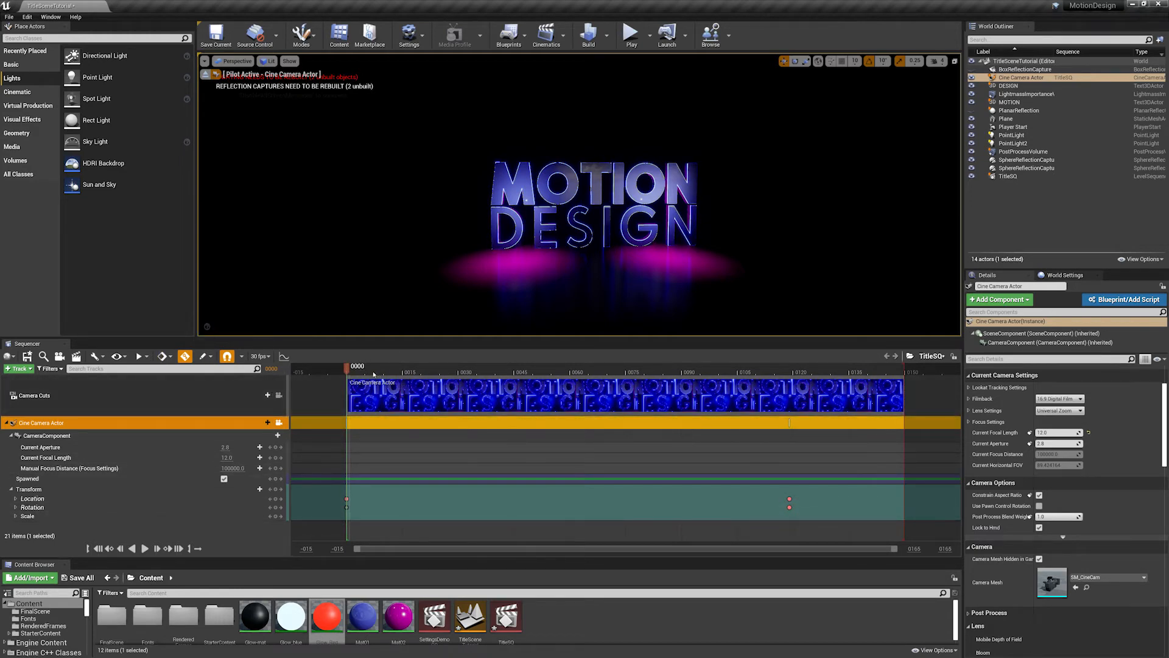
pyautogui.moveTo(354, 373); pyautogui.dragTo(579, 390)
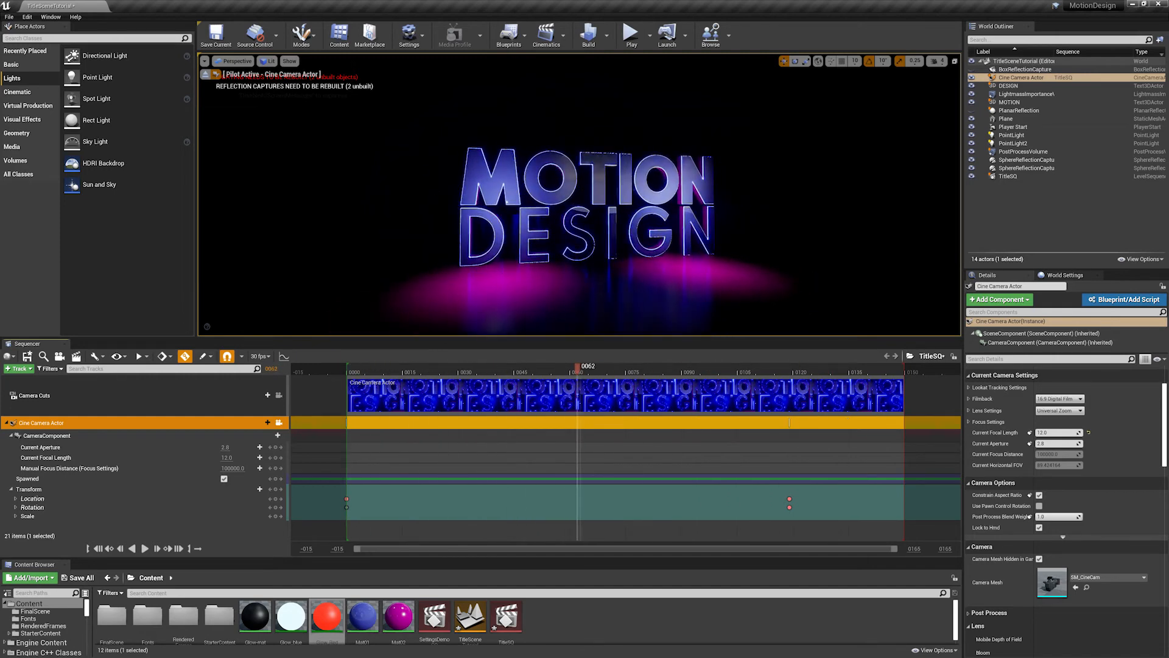
# - Examine the camera's placement relative to the scene from the top view, with the Cine Camera Actor selected
pyautogui.click(205, 61)
pyautogui.click(237, 61)
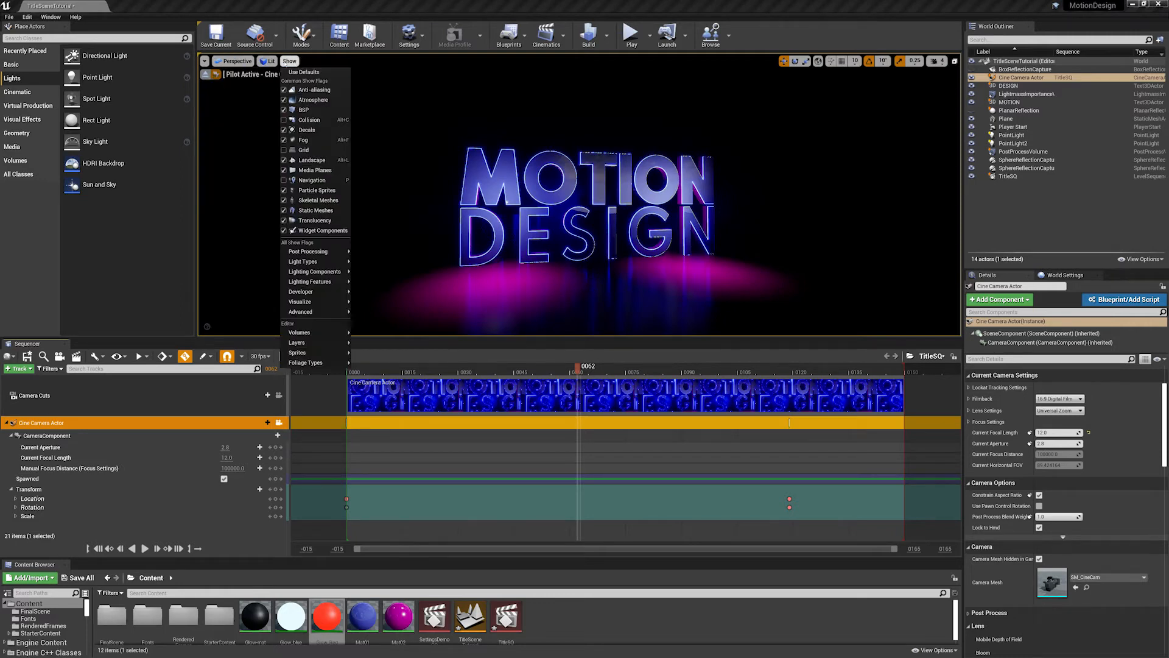
pyautogui.click(205, 62)
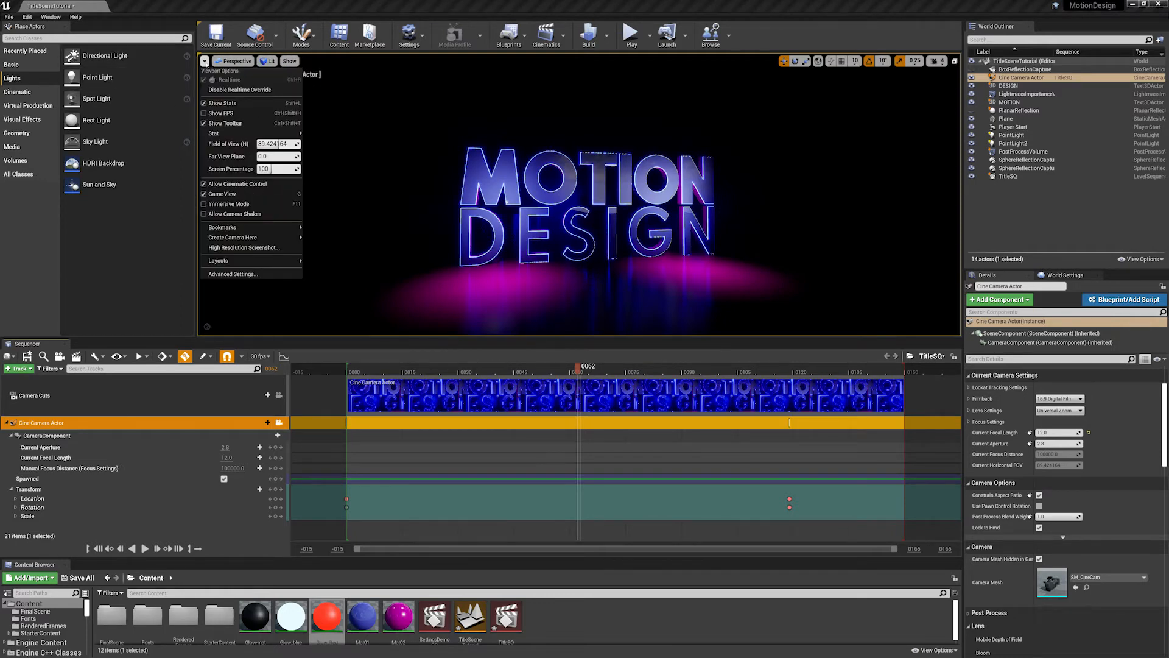
pyautogui.moveTo(235, 62)
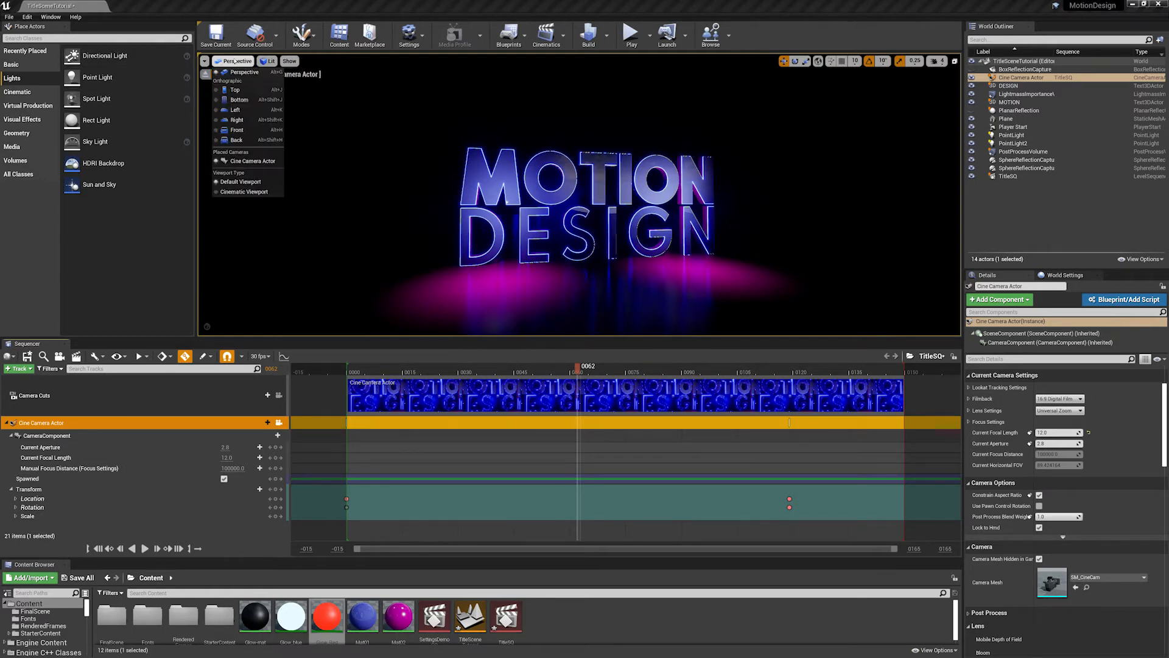
pyautogui.click(239, 92)
pyautogui.moveTo(453, 187); pyautogui.dragTo(865, 160, button='right')
pyautogui.scroll(-2, 751, 217)
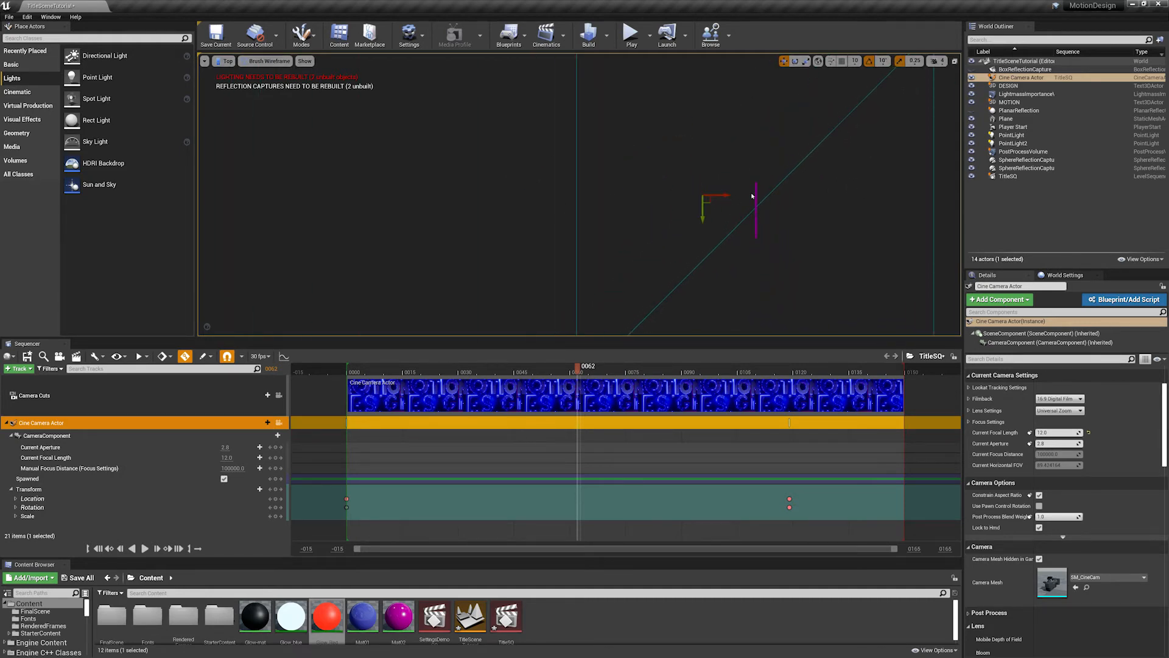
pyautogui.click(757, 226)
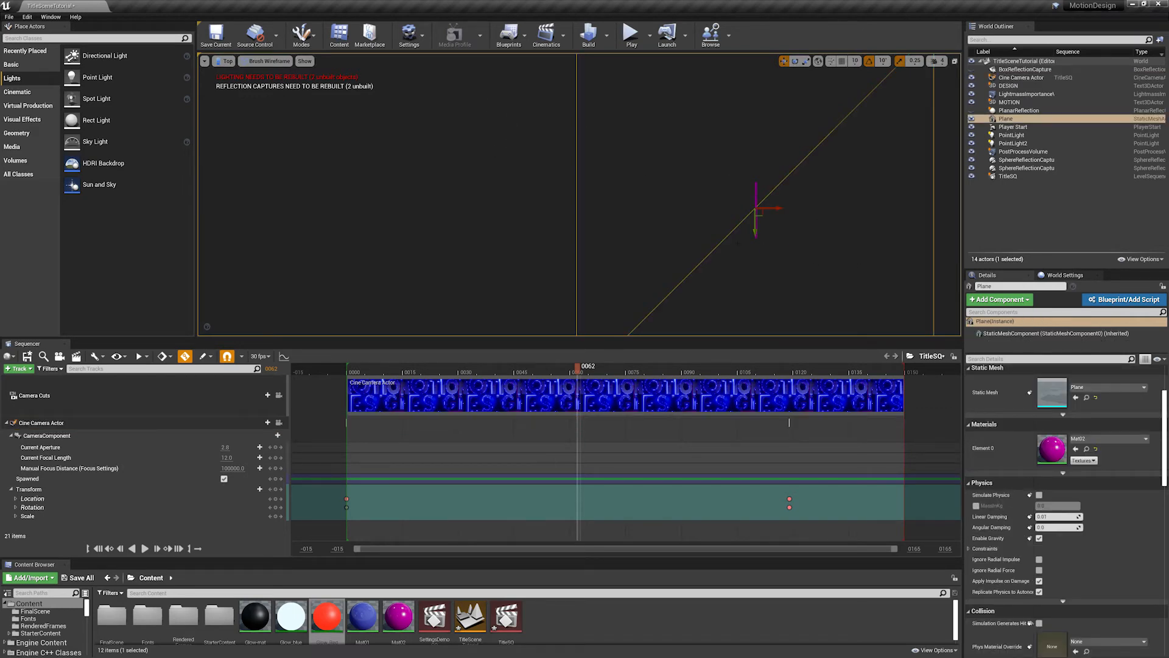
pyautogui.moveTo(915, 235); pyautogui.dragTo(870, 202, button='right')
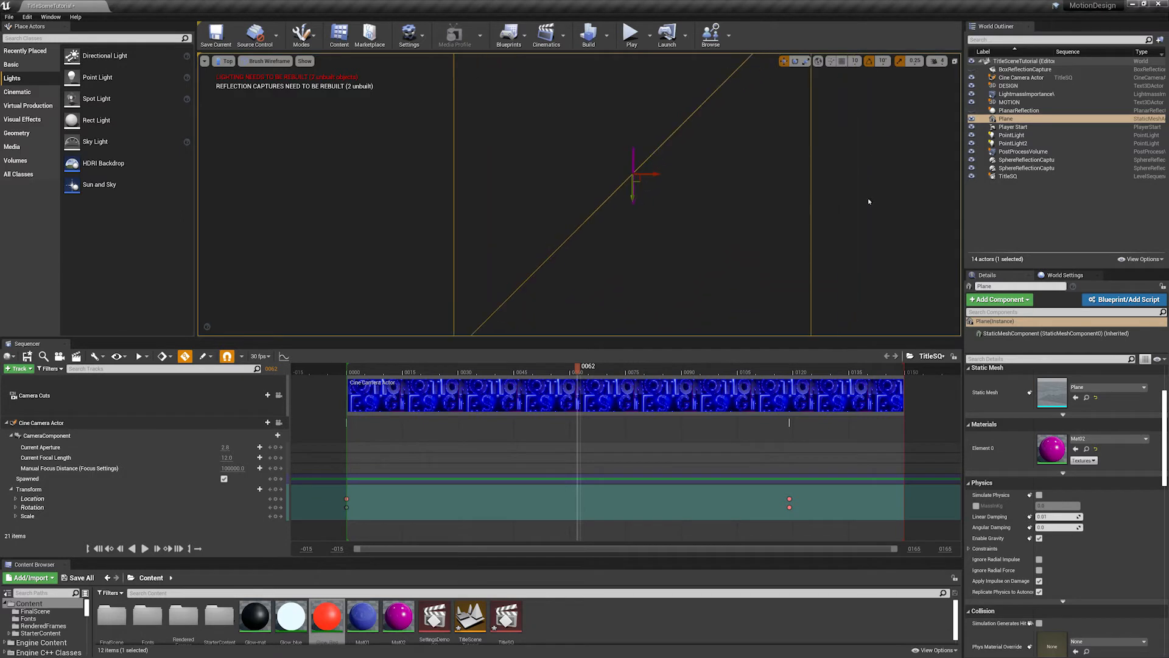
pyautogui.click(55, 423)
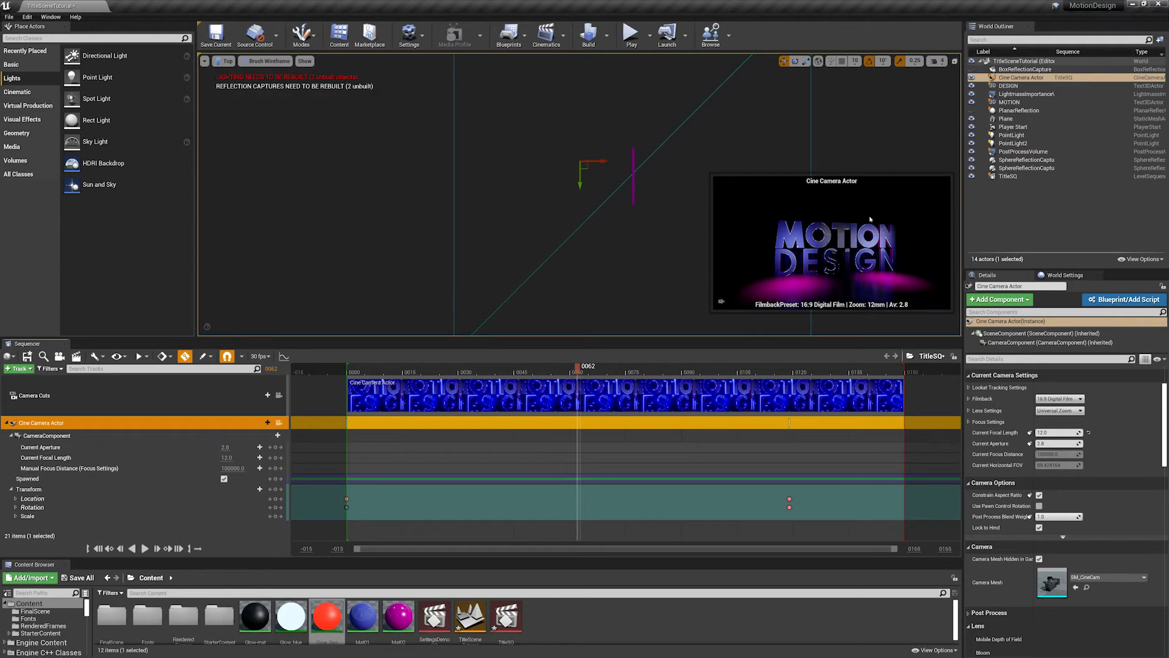
# - Return to the perspective view and play the camera move in the Cine Camera Actor preview
pyautogui.click(225, 61)
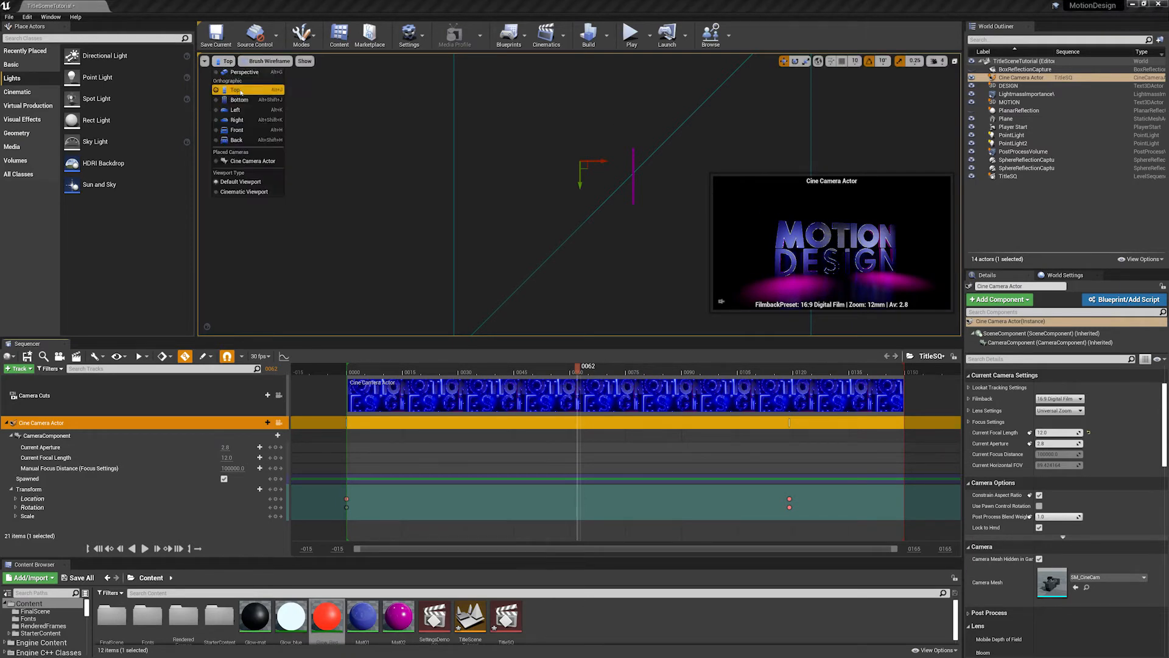
pyautogui.click(238, 83)
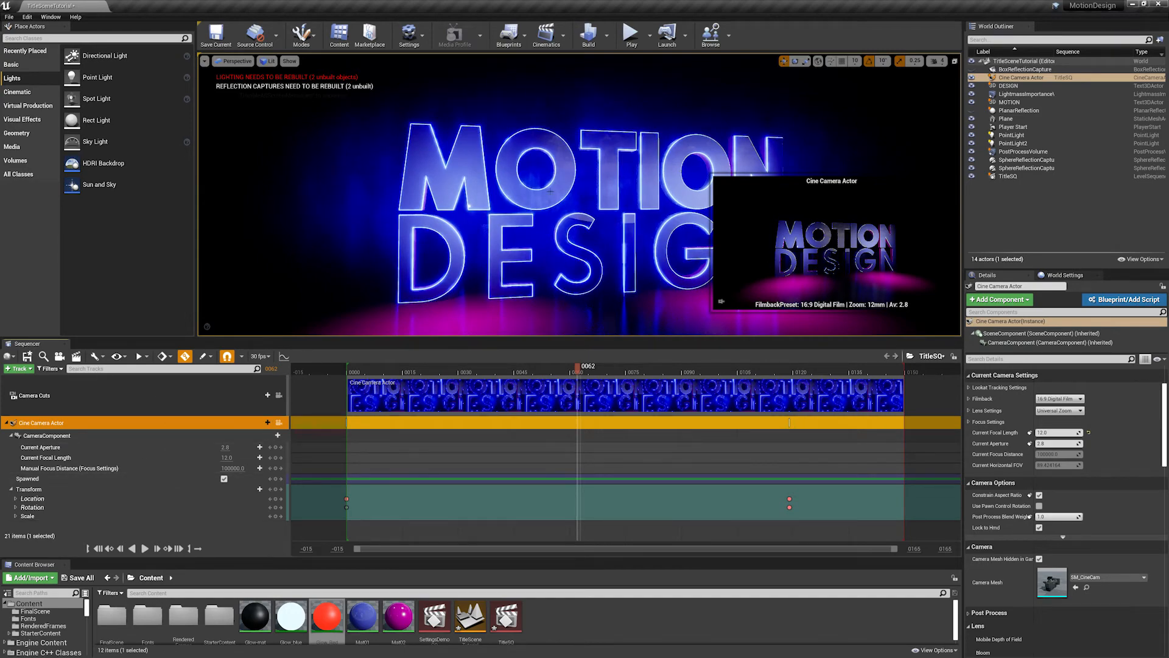
pyautogui.moveTo(579, 200); pyautogui.dragTo(581, 235, button='right')
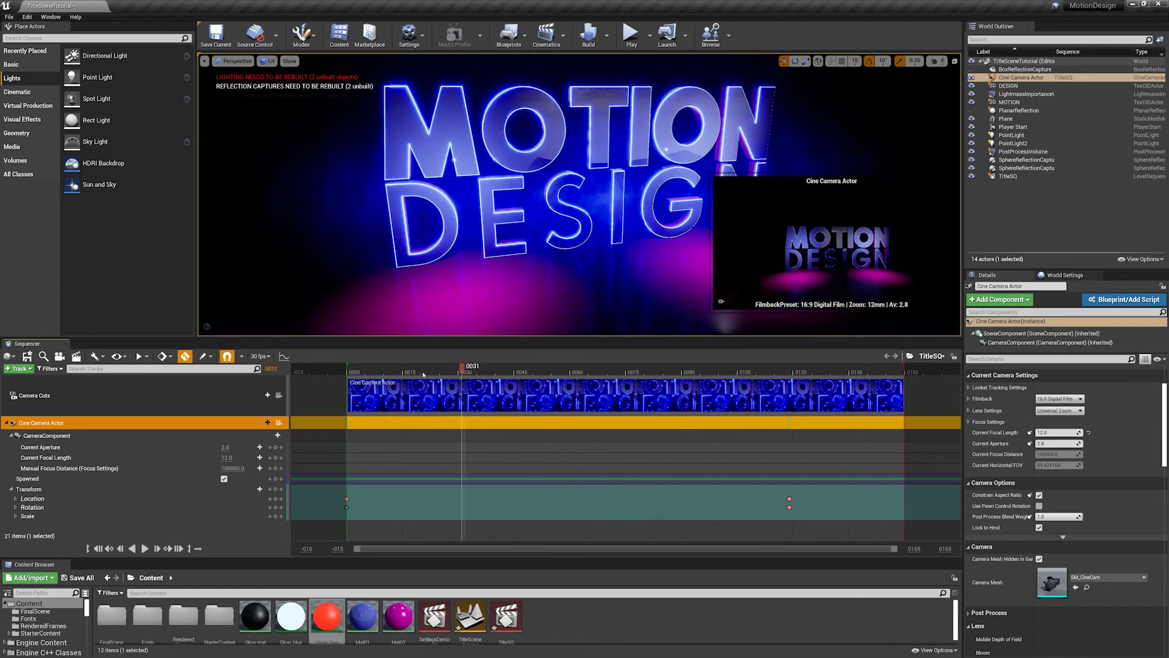
pyautogui.click(383, 369)
pyautogui.press('space')
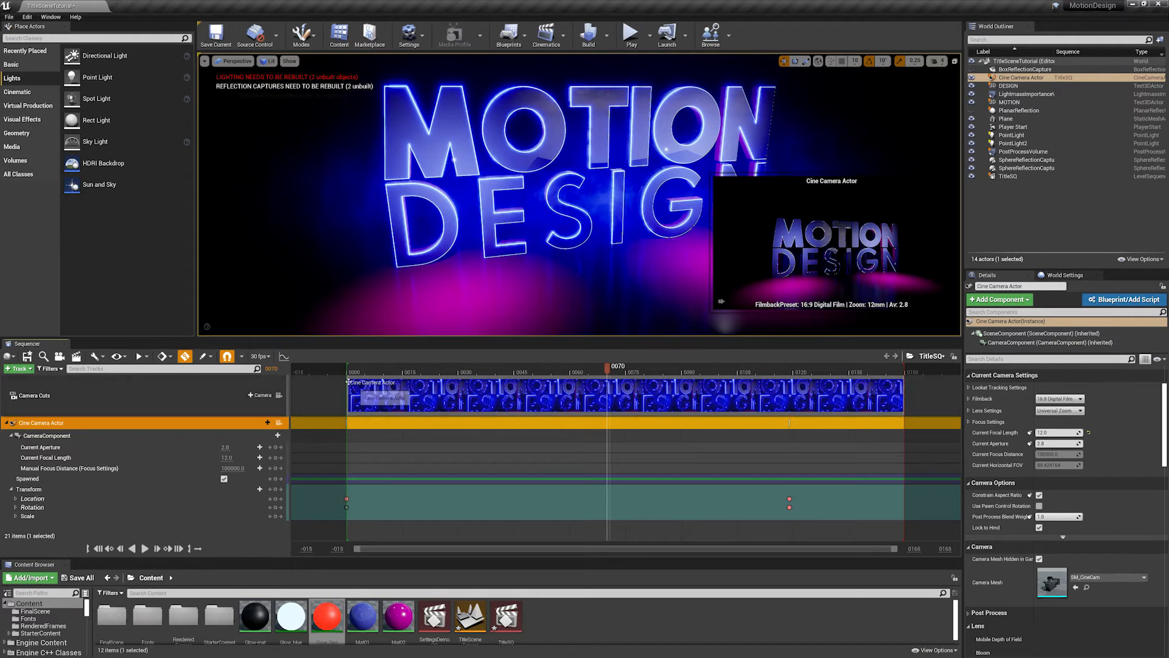
# - Look through the Cine Camera Actor and scrub the sequence to frame 127 to review the camera move
pyautogui.click(235, 61)
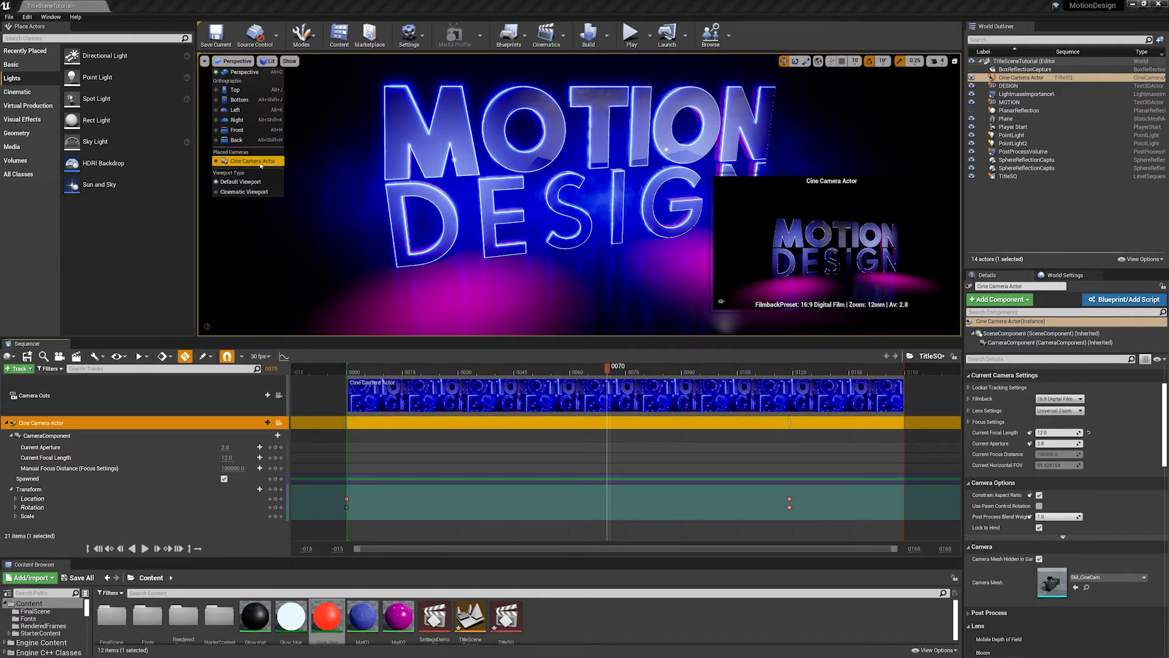
pyautogui.click(252, 161)
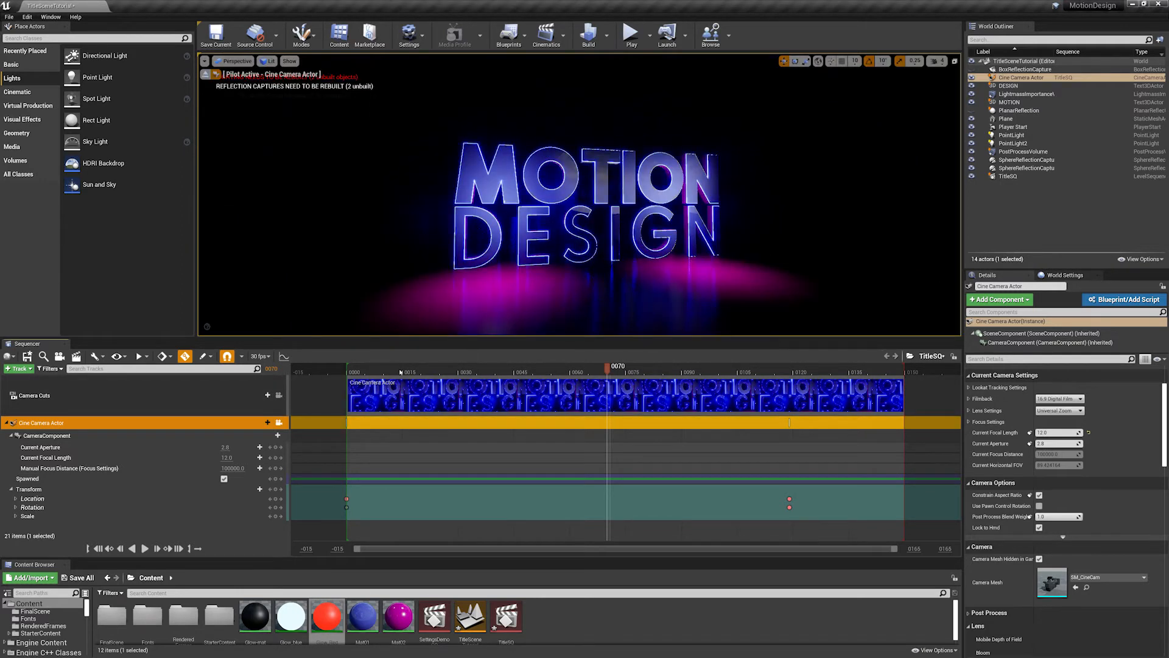
pyautogui.moveTo(401, 372); pyautogui.dragTo(830, 366)
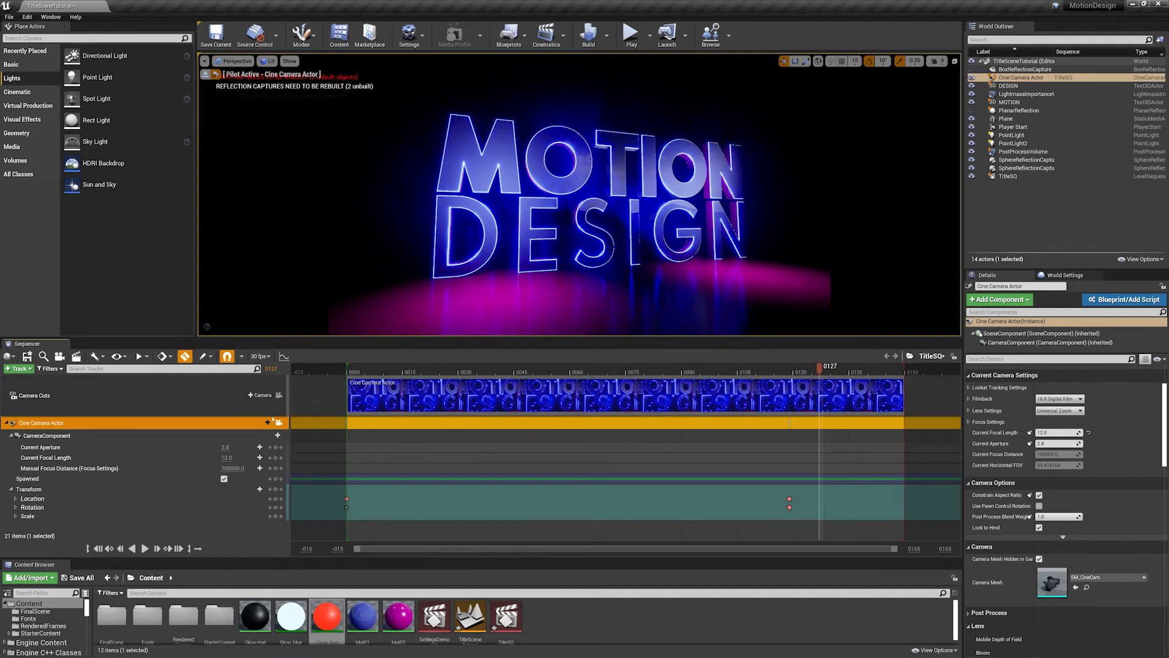
# - Open Viewport 3 and dock it beside the main camera viewport
pyautogui.moveTo(410, 368); pyautogui.dragTo(745, 366)
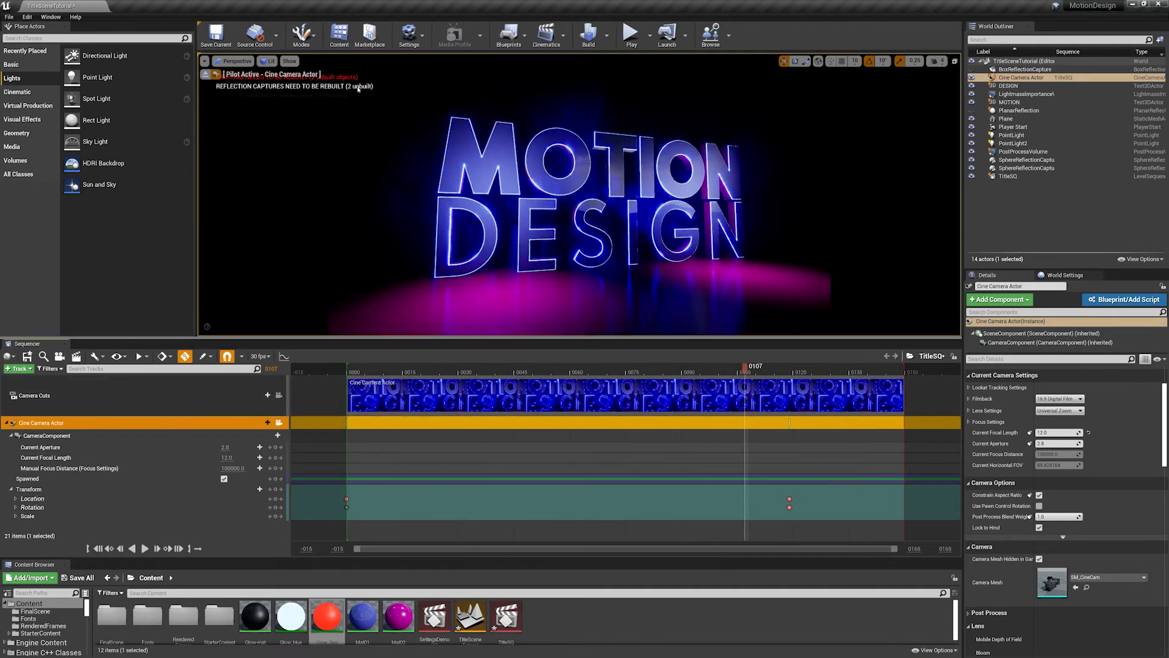
pyautogui.click(51, 17)
pyautogui.moveTo(80, 43)
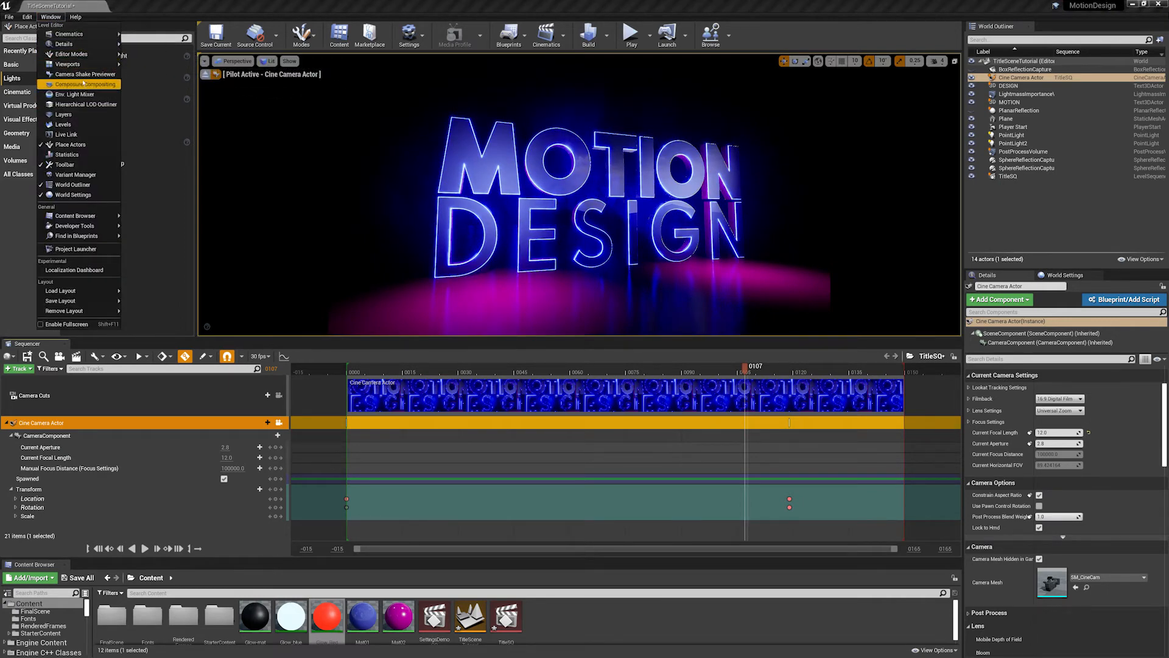
pyautogui.moveTo(68, 64)
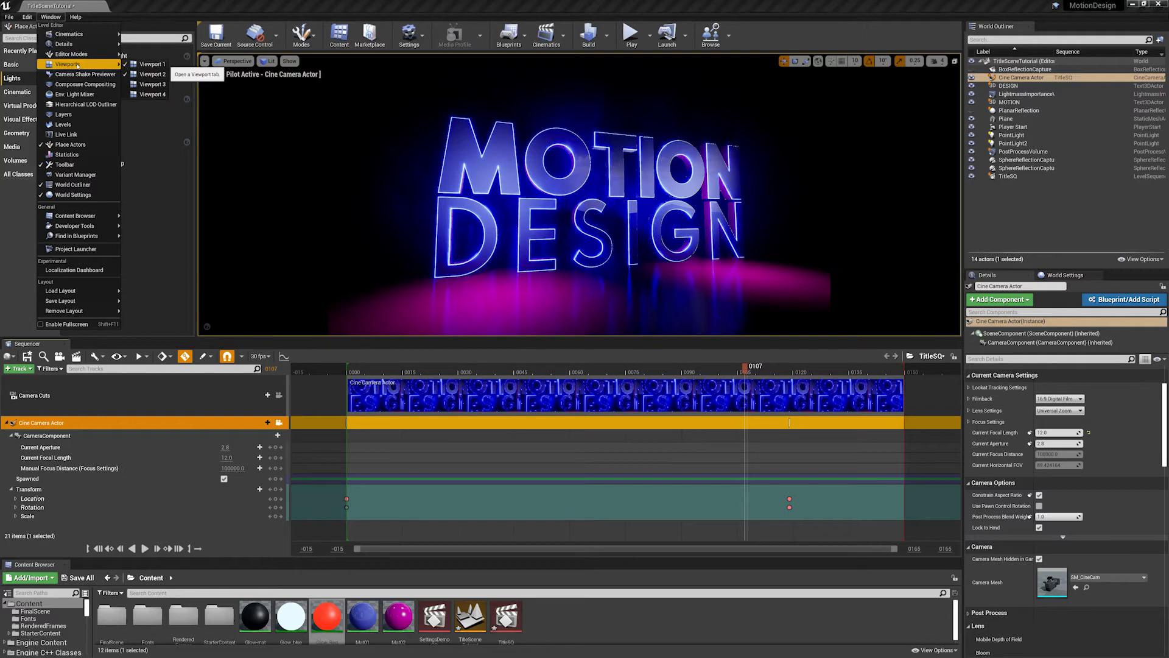
pyautogui.click(143, 85)
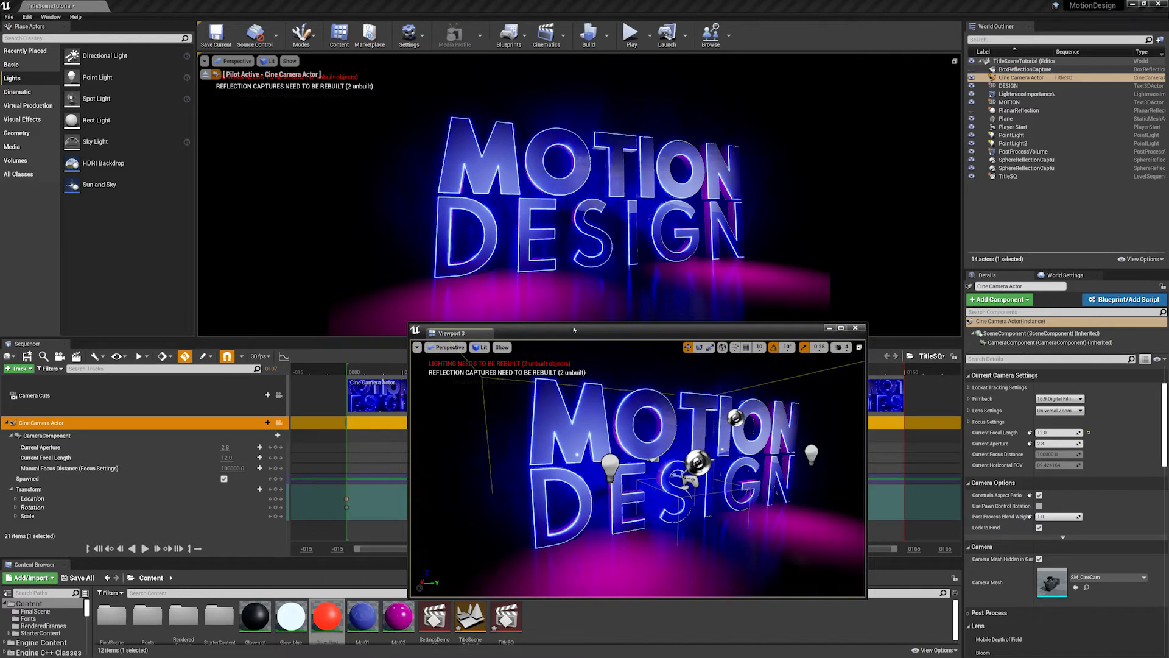
pyautogui.moveTo(574, 330); pyautogui.dragTo(945, 171)
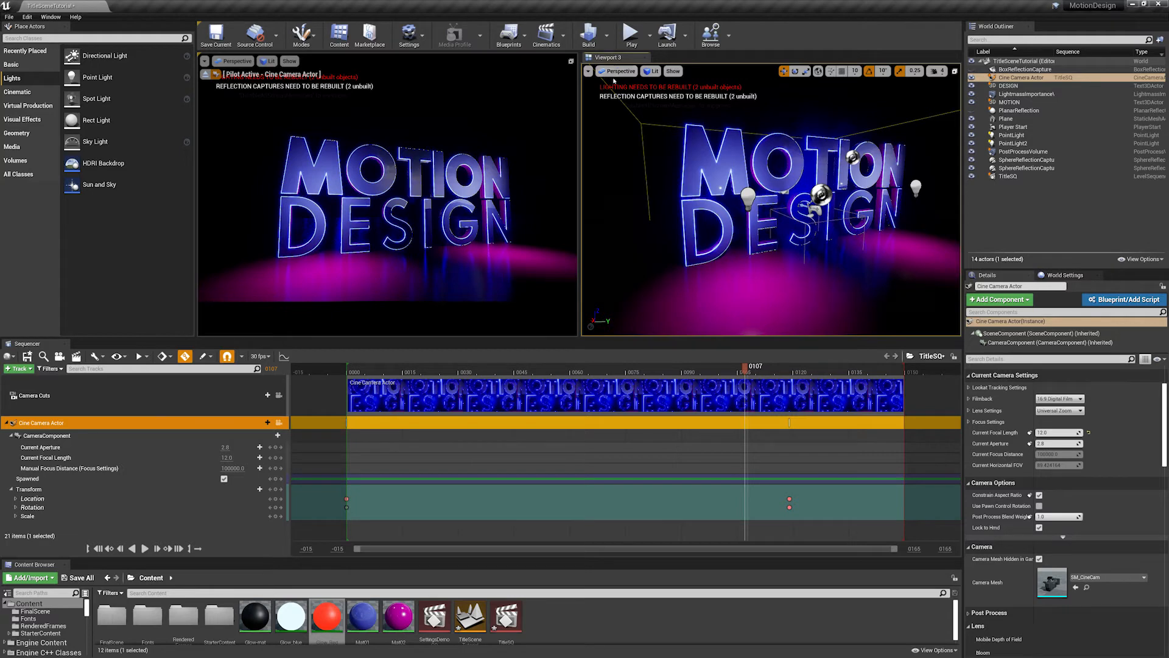
# - Switch Viewport 3 to the top view and scrub the sequence to frame 77 to follow the camera's path
pyautogui.click(619, 71)
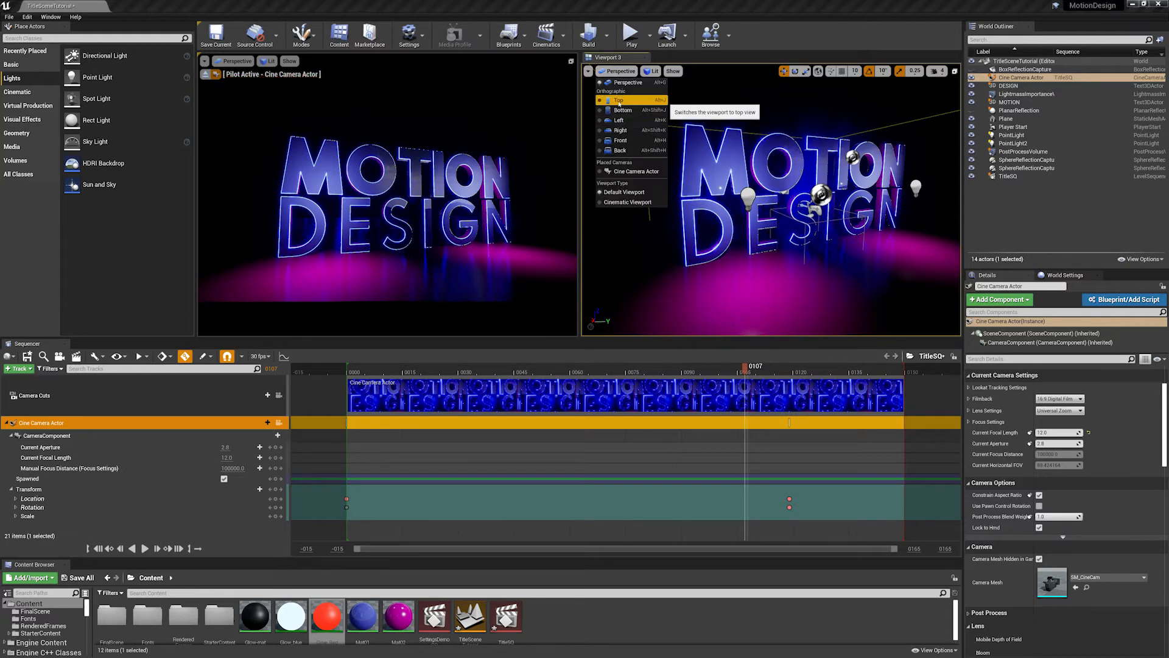
pyautogui.click(640, 109)
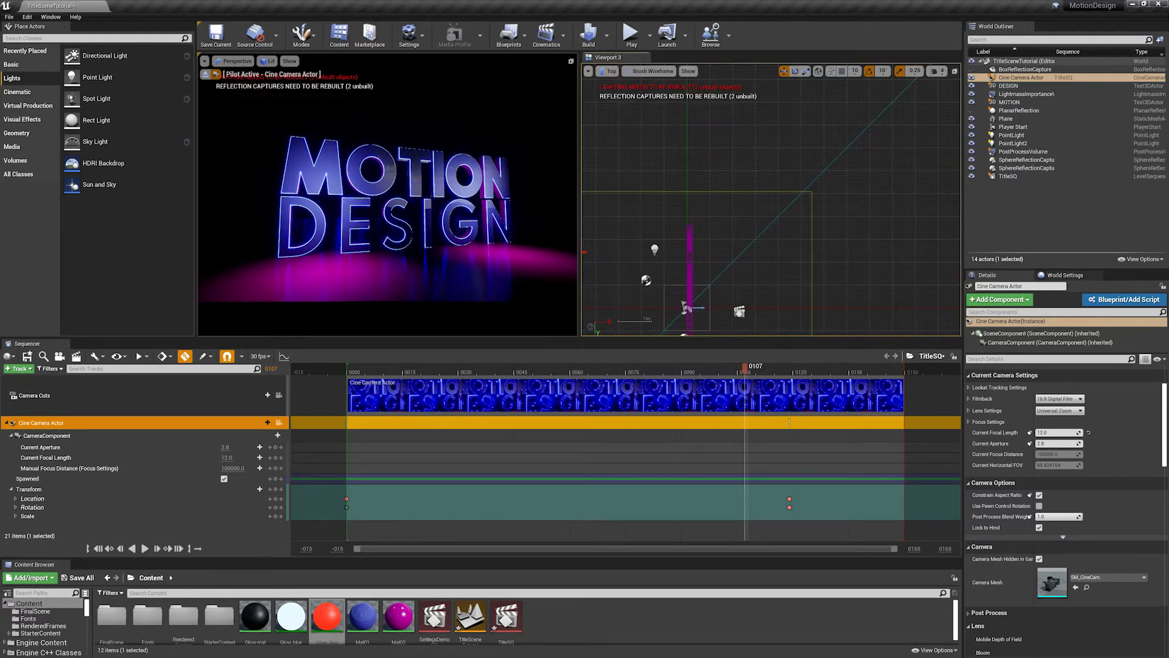
pyautogui.moveTo(766, 322); pyautogui.dragTo(728, 210, button='right')
pyautogui.click(367, 368)
pyautogui.moveTo(367, 370); pyautogui.dragTo(634, 371)
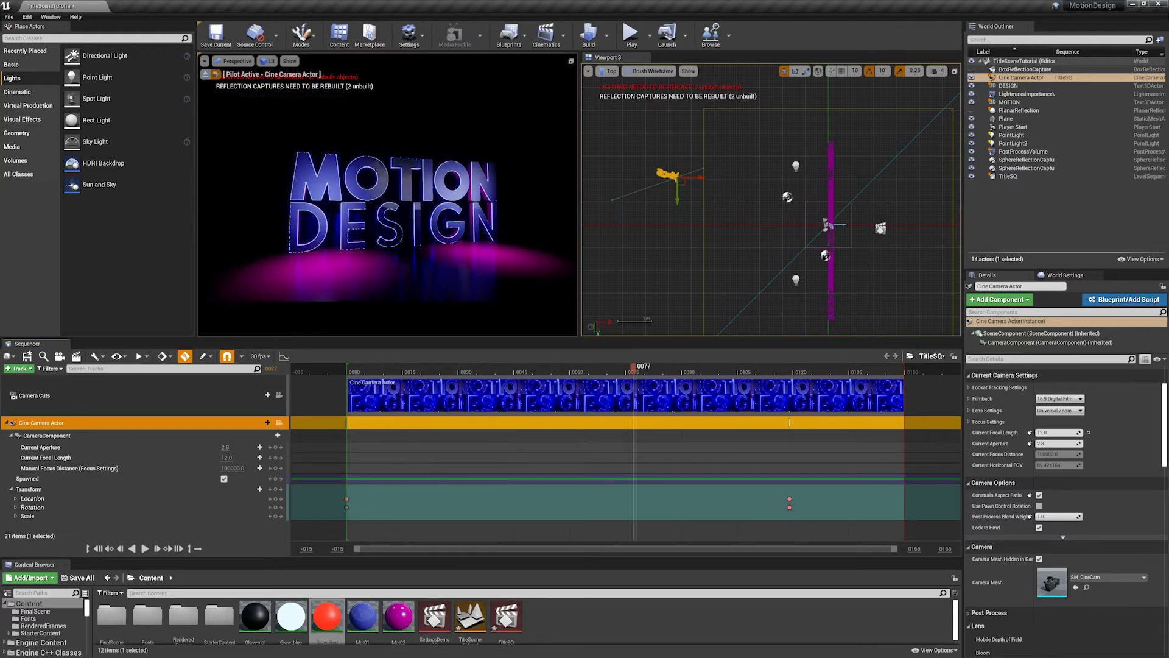
# - Show the Cine Camera Actor's view in the main viewport and scrub to frame 88 to compare both views
pyautogui.click(235, 60)
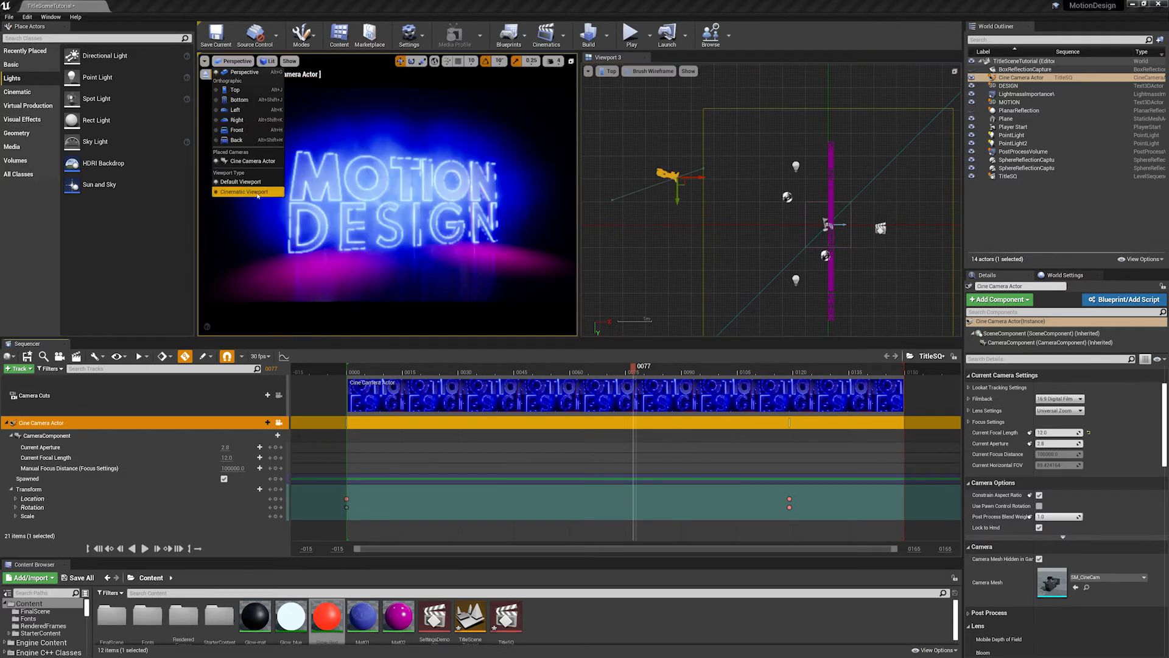
pyautogui.click(248, 161)
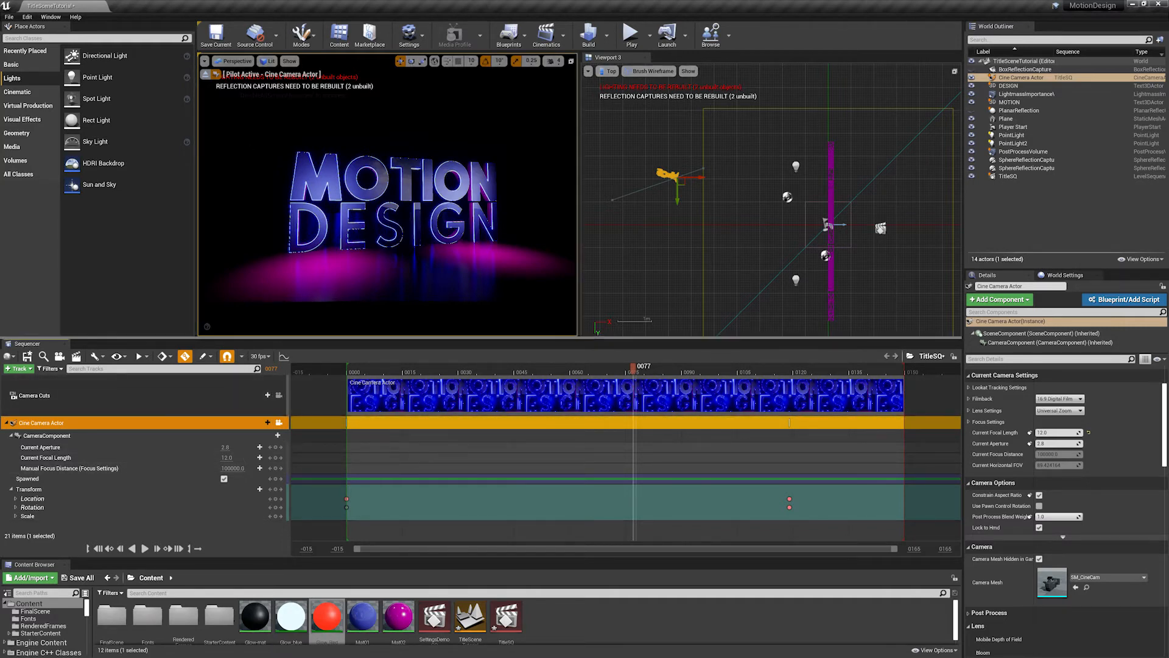
pyautogui.moveTo(384, 368); pyautogui.dragTo(674, 367)
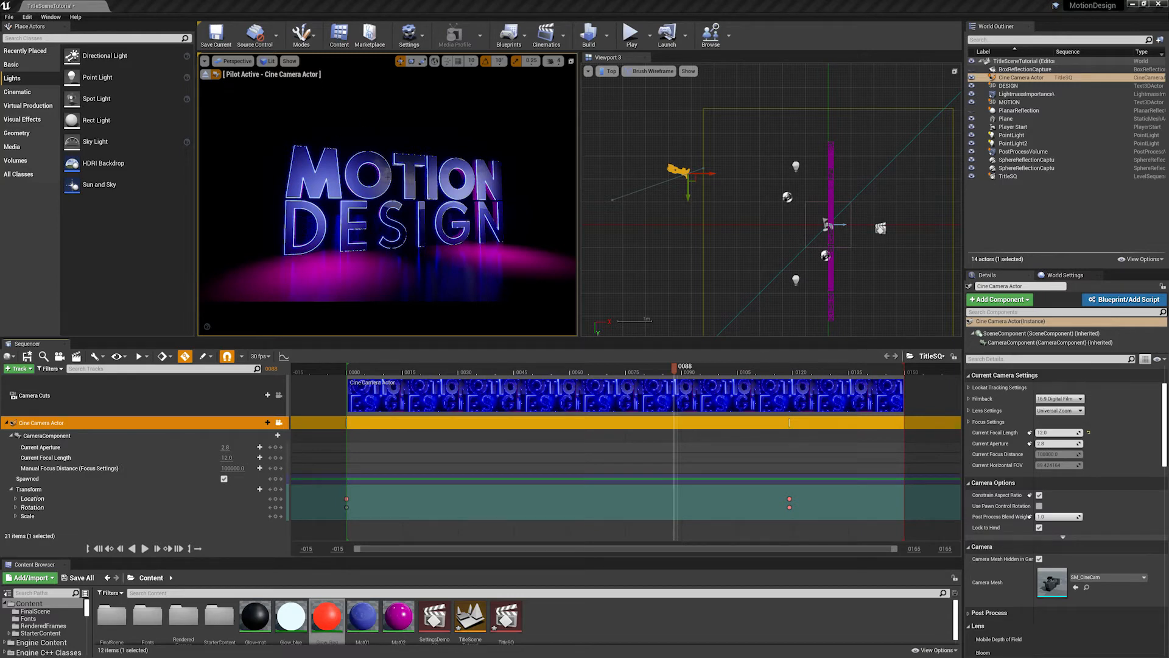
# - Select the MOTION text, return the sequence to frame 0, and add the text actor to the sequence
pyautogui.click(399, 175)
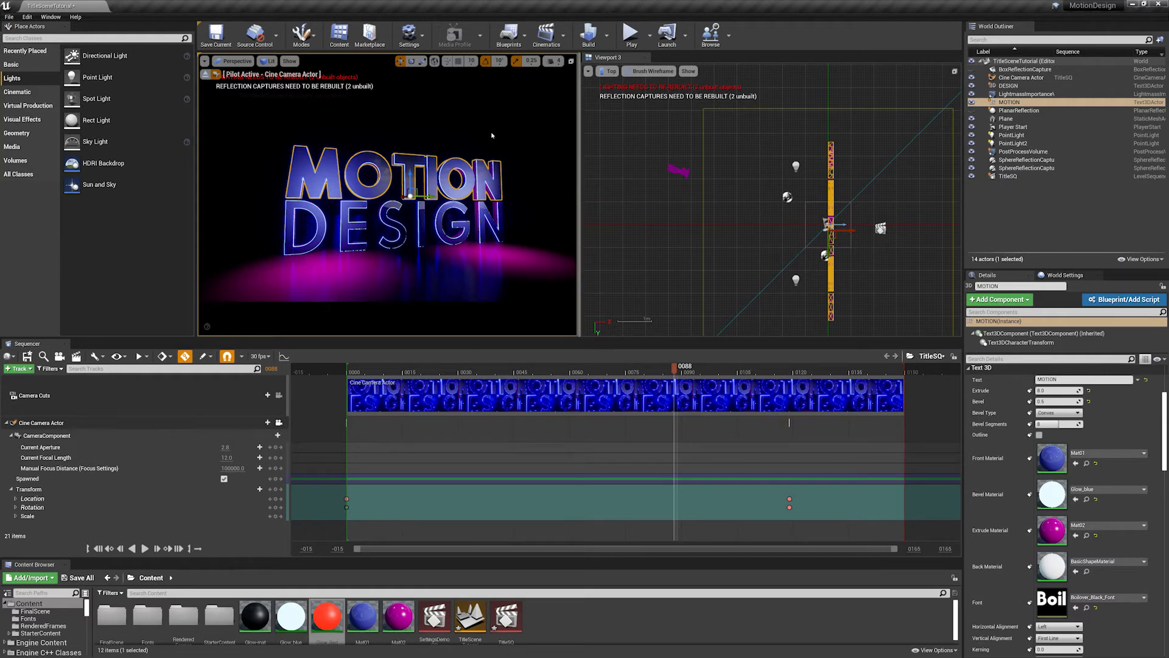
pyautogui.click(352, 370)
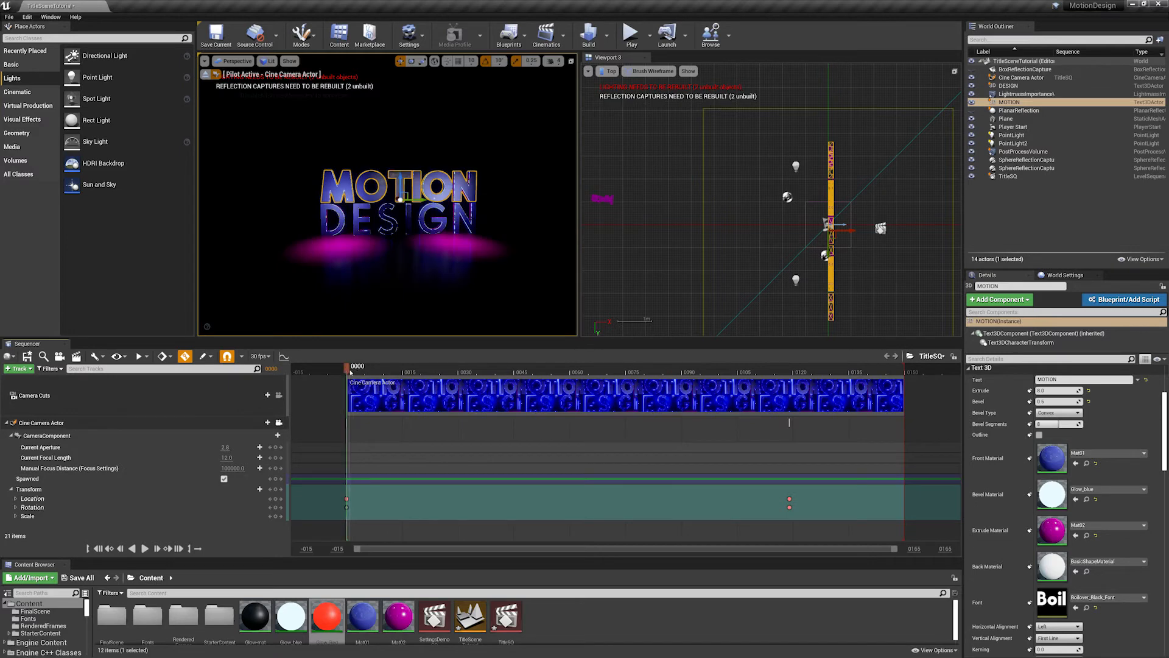
pyautogui.click(27, 370)
pyautogui.moveTo(68, 380)
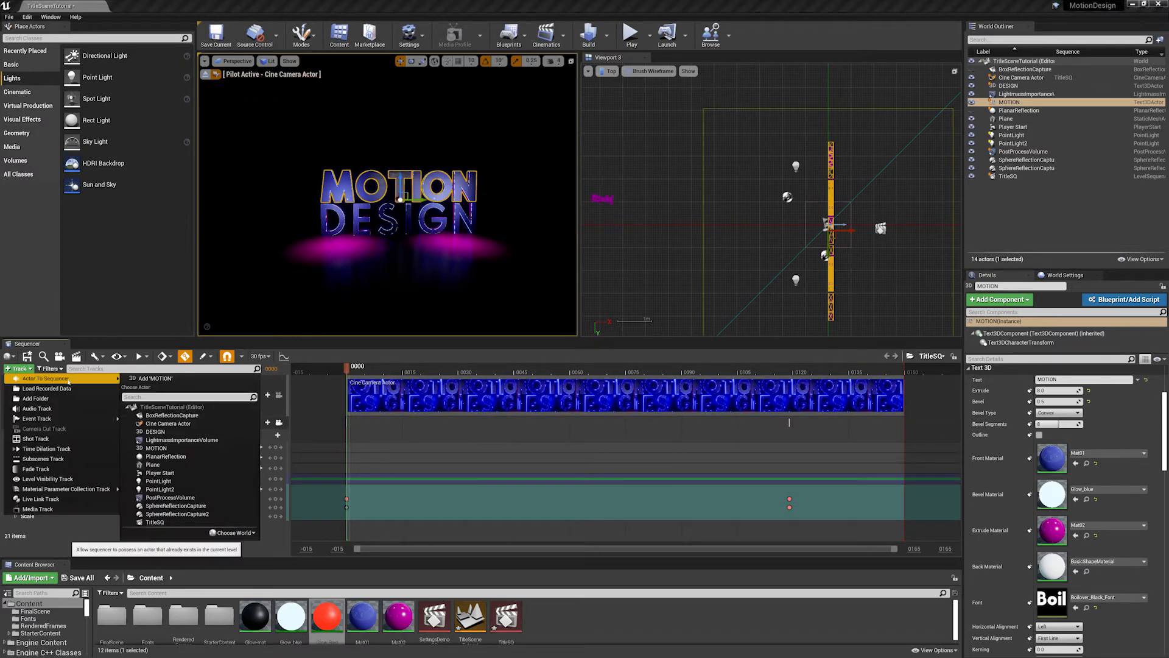
pyautogui.click(155, 378)
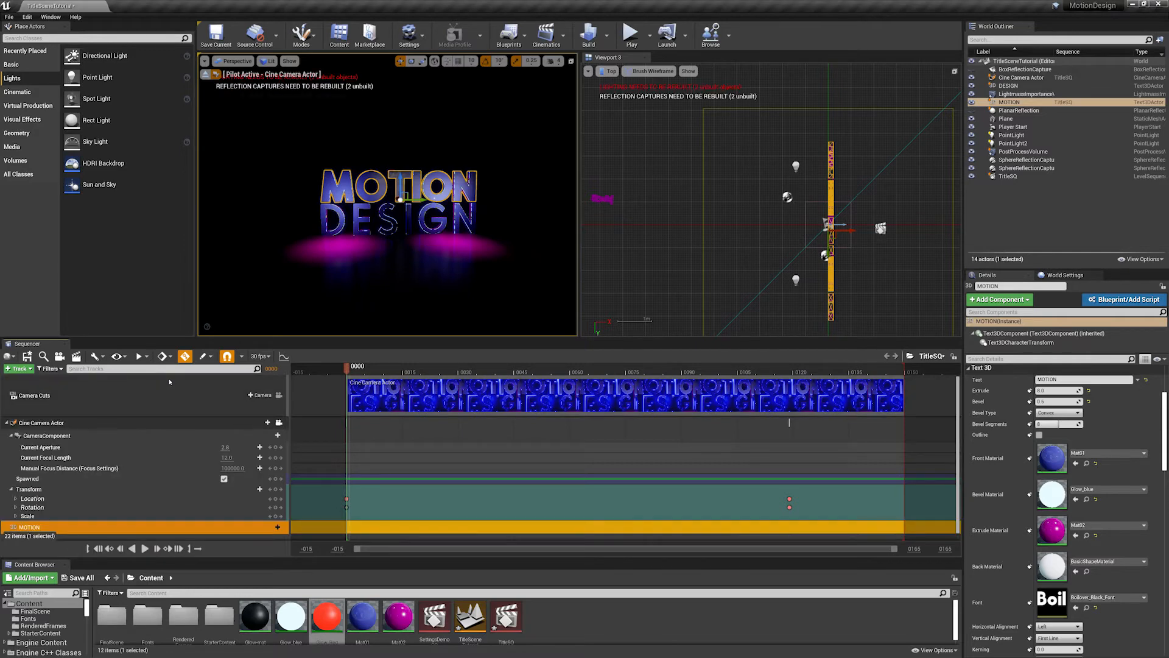
pyautogui.moveTo(959, 442); pyautogui.dragTo(959, 451)
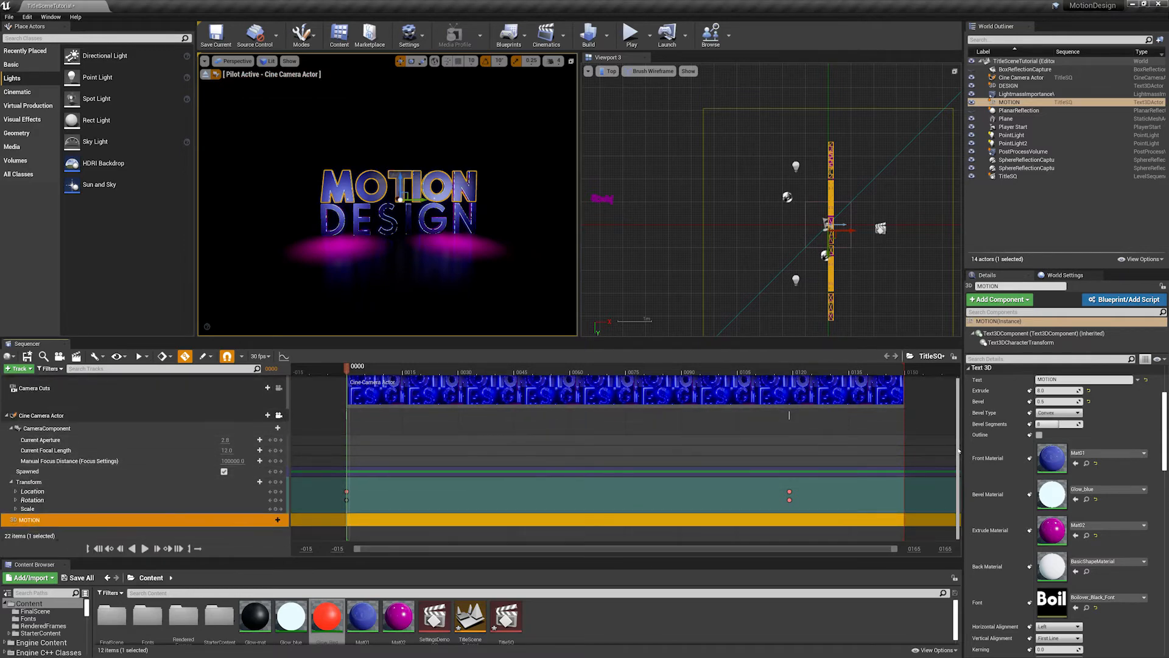
# - Add the Text3DCharacterTransform component to the MOTION track, and give it a Location Progress track
pyautogui.click(272, 521)
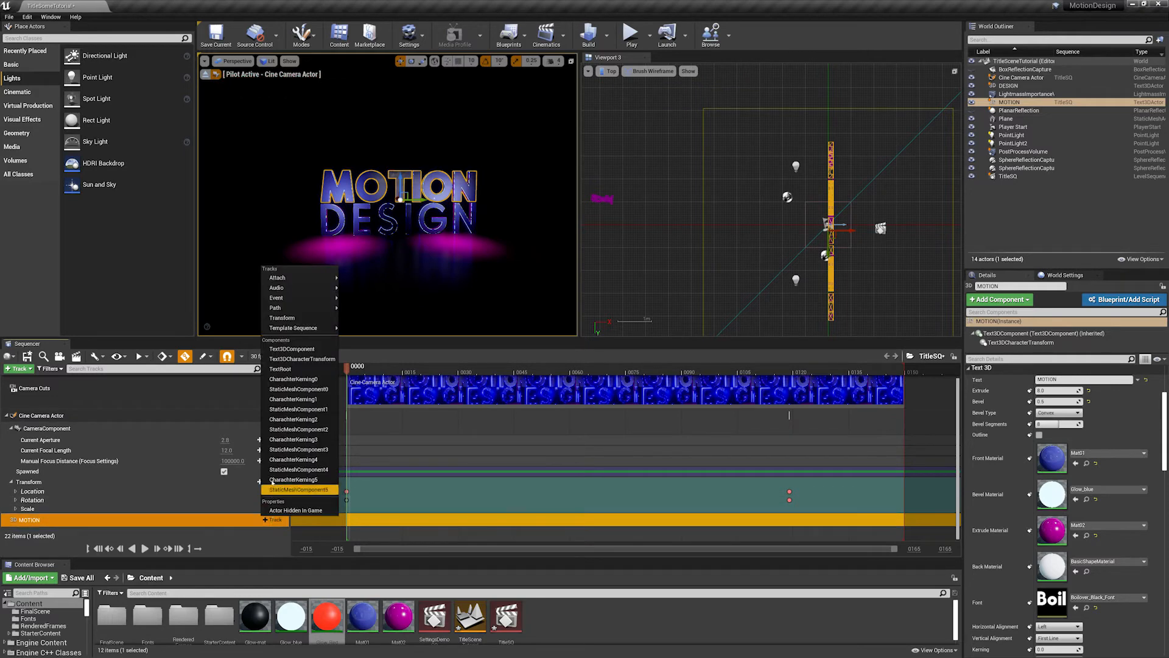
pyautogui.click(311, 360)
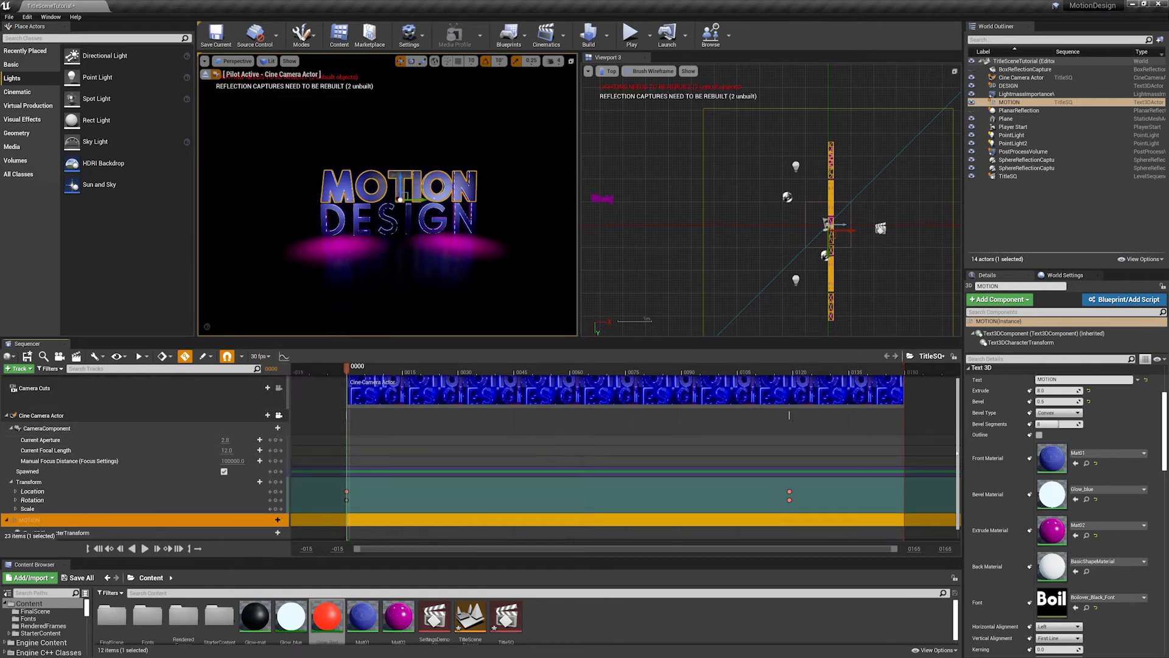
pyautogui.click(1016, 343)
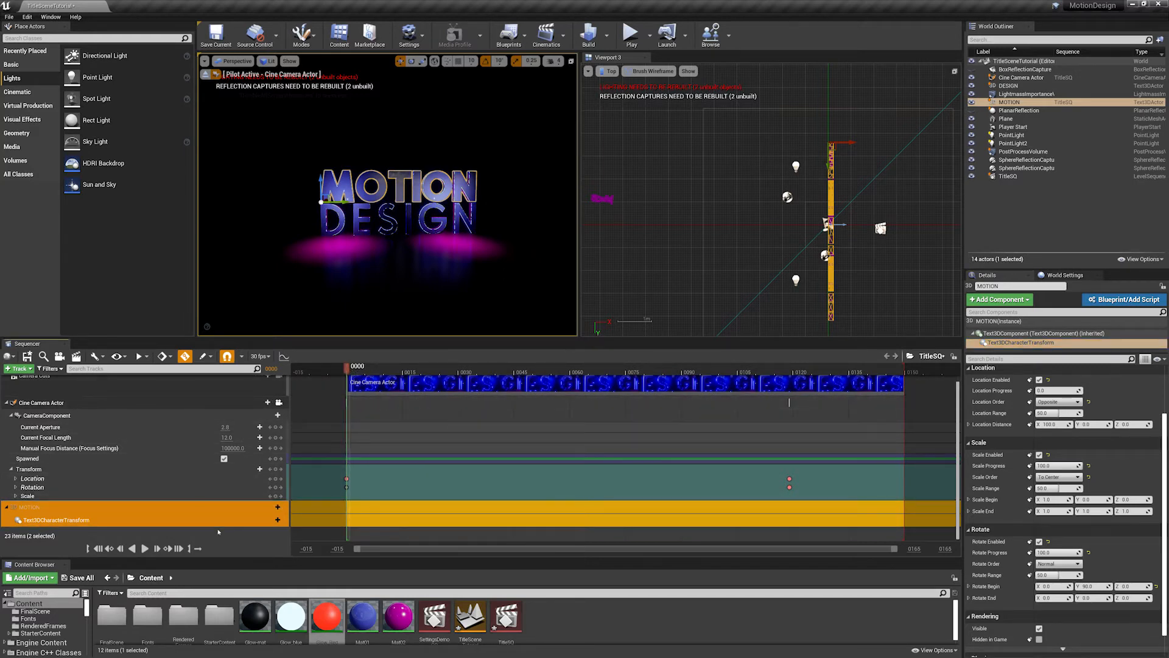
pyautogui.click(275, 521)
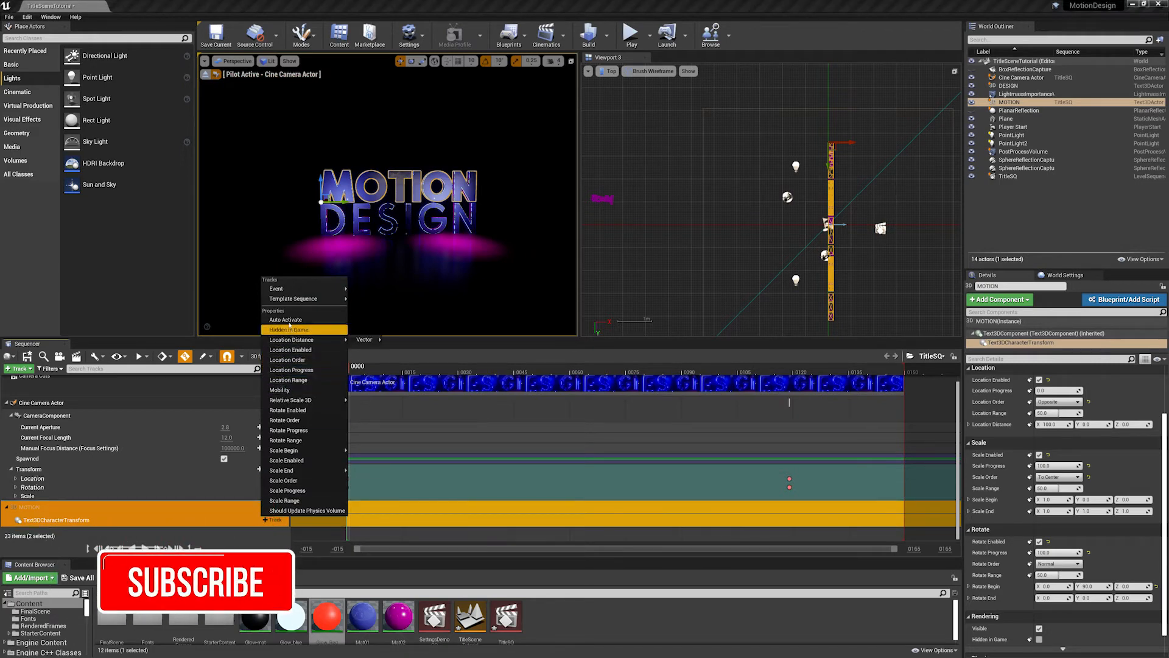
pyautogui.click(291, 370)
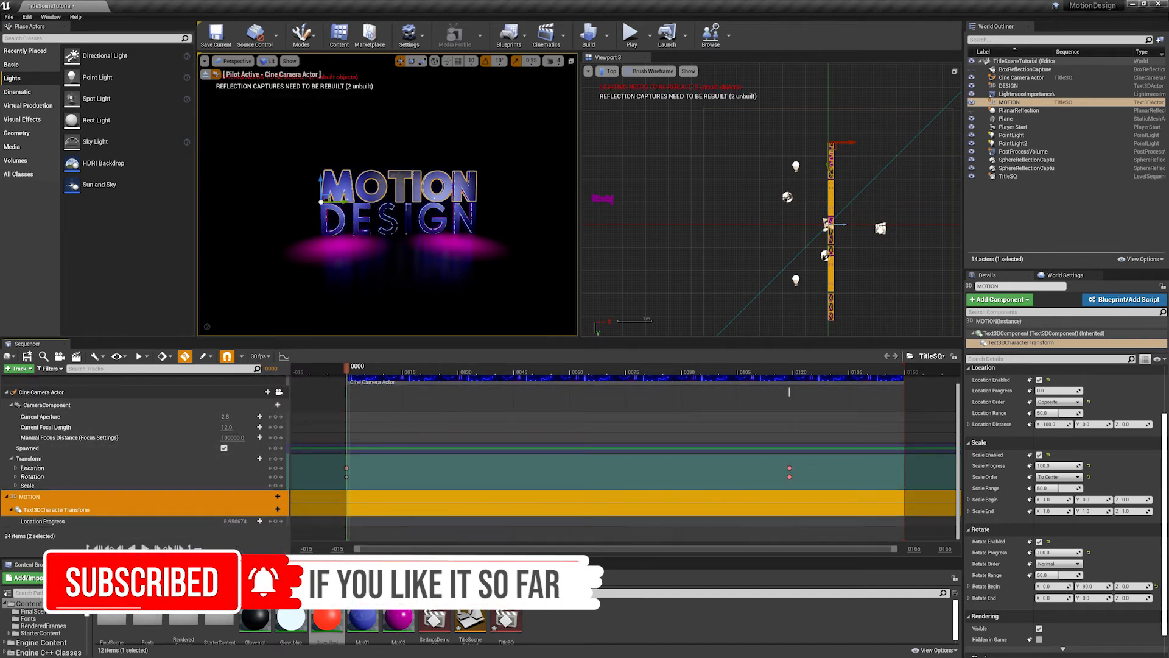
# - Try raising the MOTION text's Location Progress to test how the letters shift, and undo the changes
pyautogui.moveTo(225, 521); pyautogui.dragTo(226, 522)
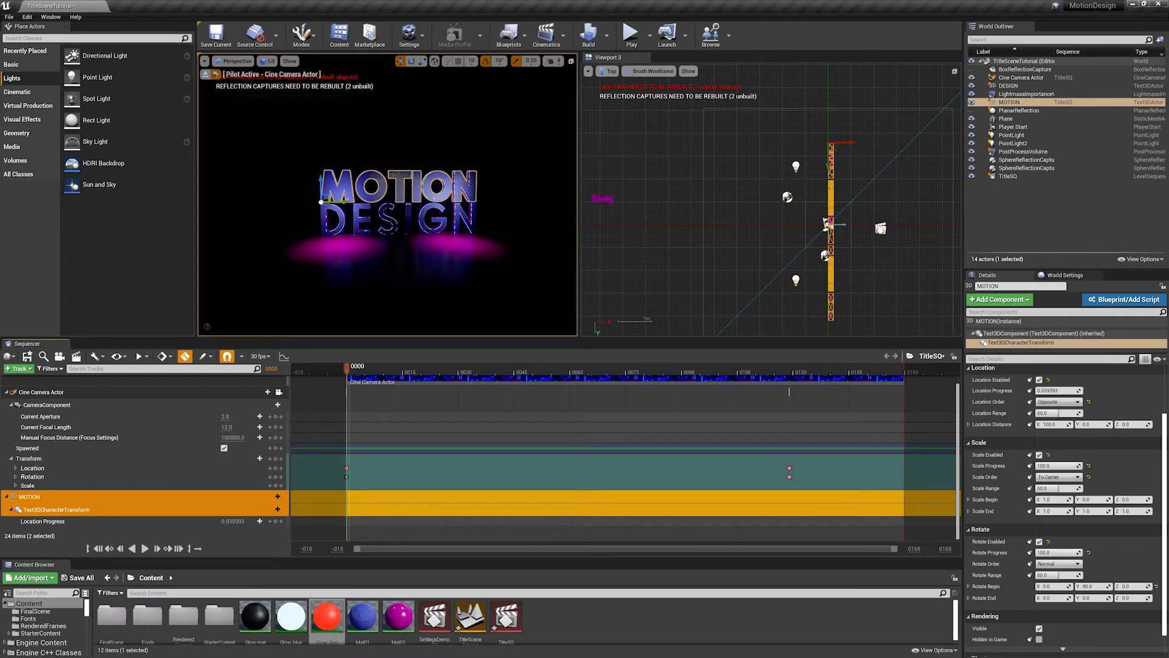
pyautogui.hotkey('ctrl', 'z')
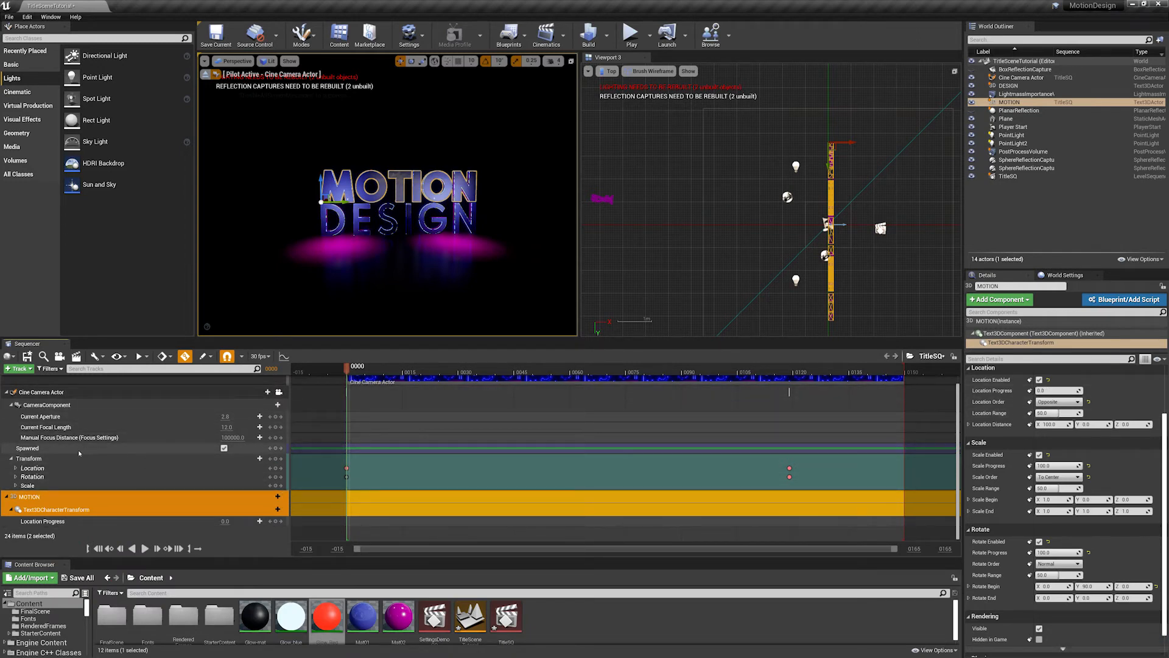
pyautogui.click(46, 496)
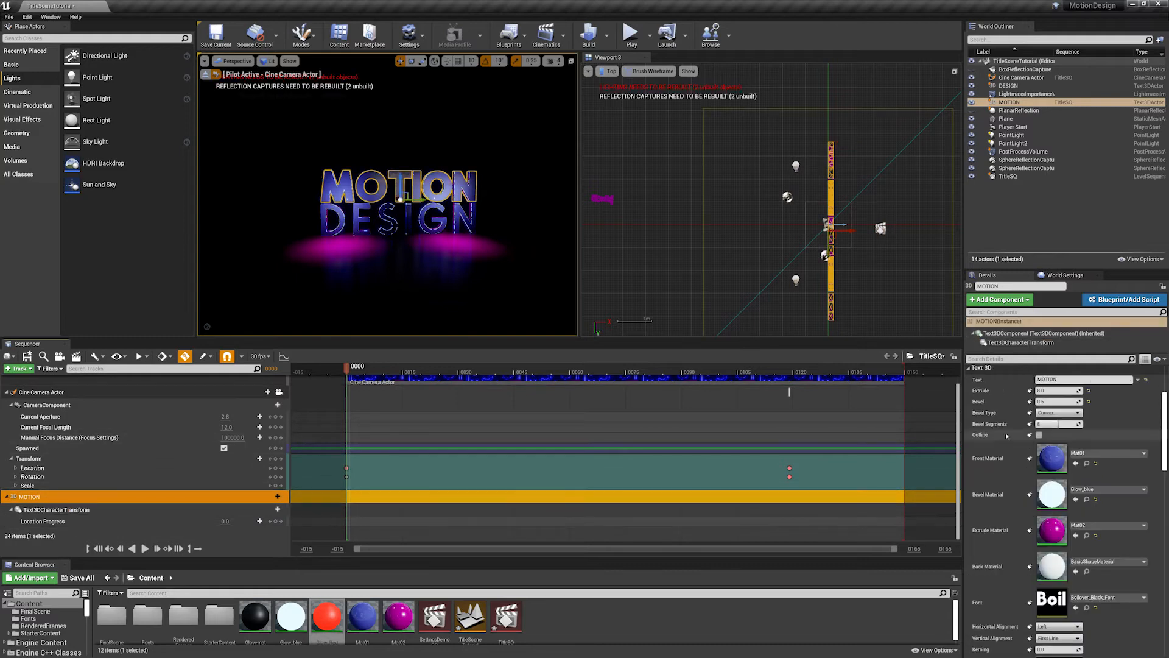
pyautogui.click(1021, 342)
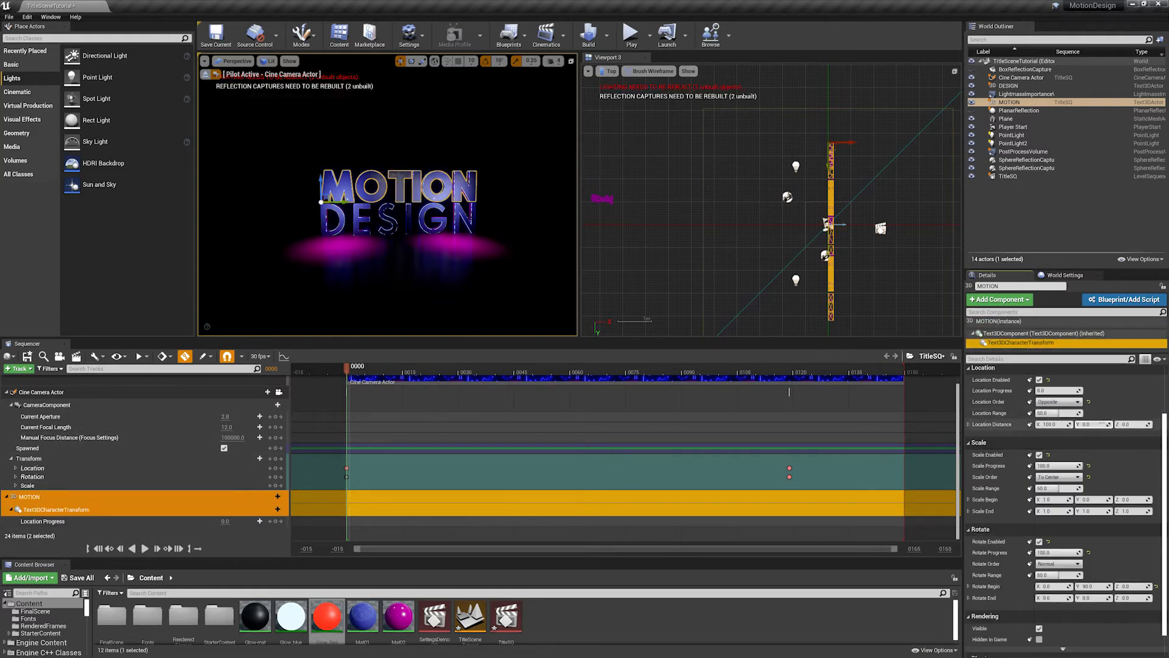
pyautogui.scroll(2, 1047, 378)
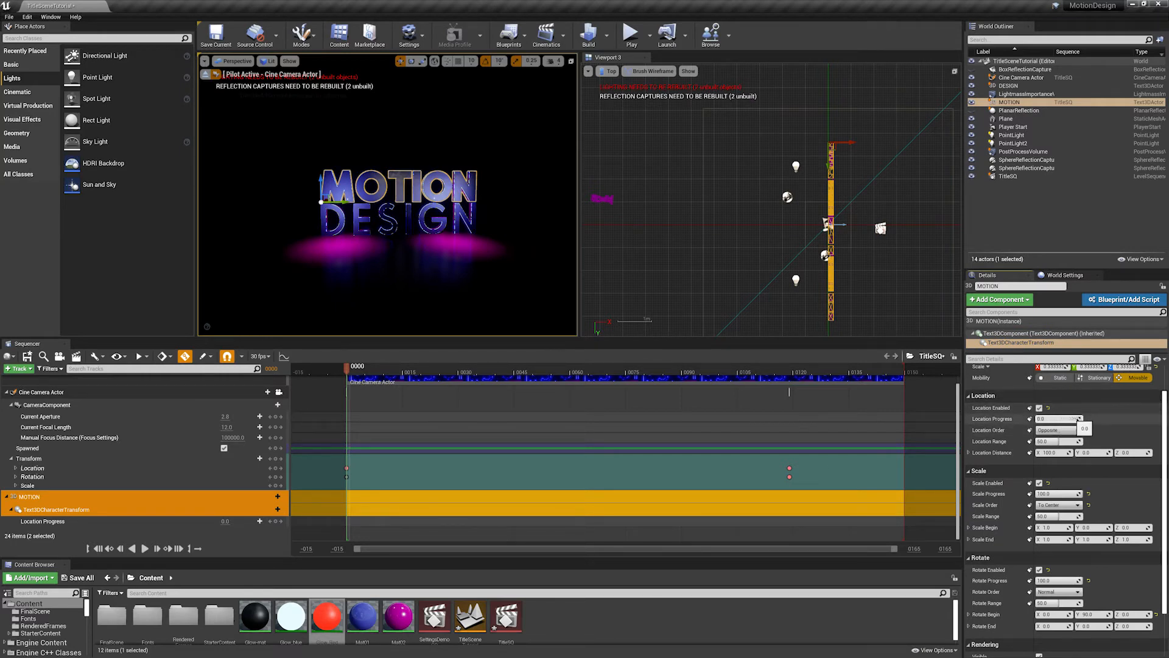
pyautogui.moveTo(1059, 418)
pyautogui.mouseDown()
pyautogui.moveTo(1109, 418)
pyautogui.moveTo(1036, 418)
pyautogui.moveTo(1080, 419)
pyautogui.moveTo(1060, 418)
pyautogui.mouseUp()
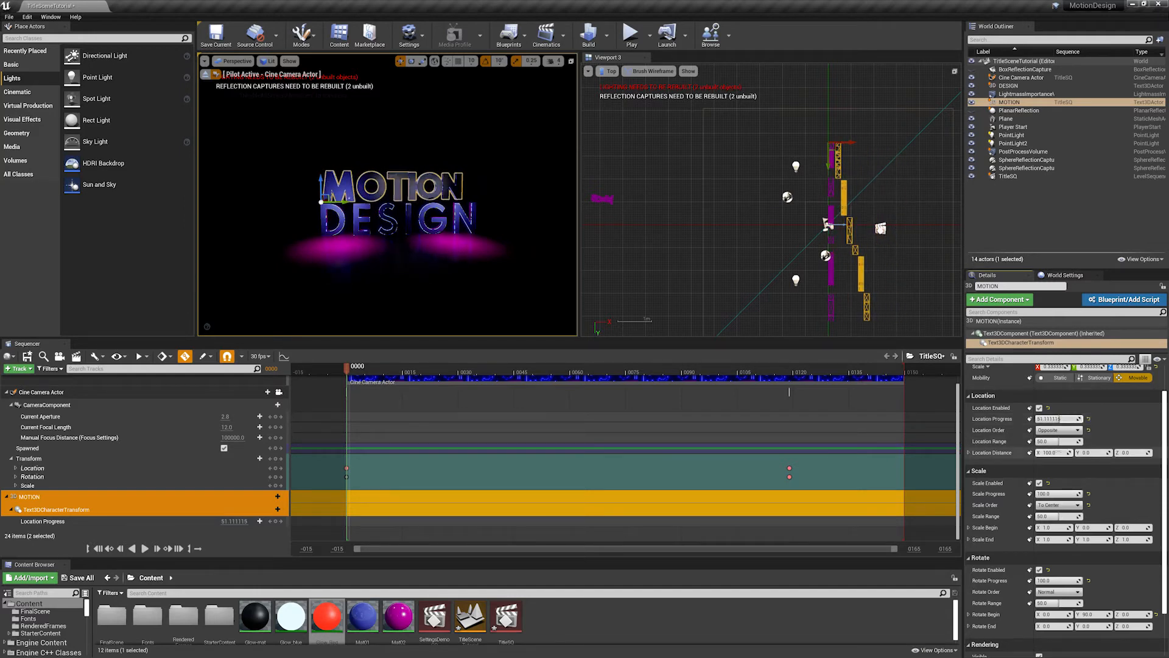
pyautogui.hotkey('ctrl', 'z')
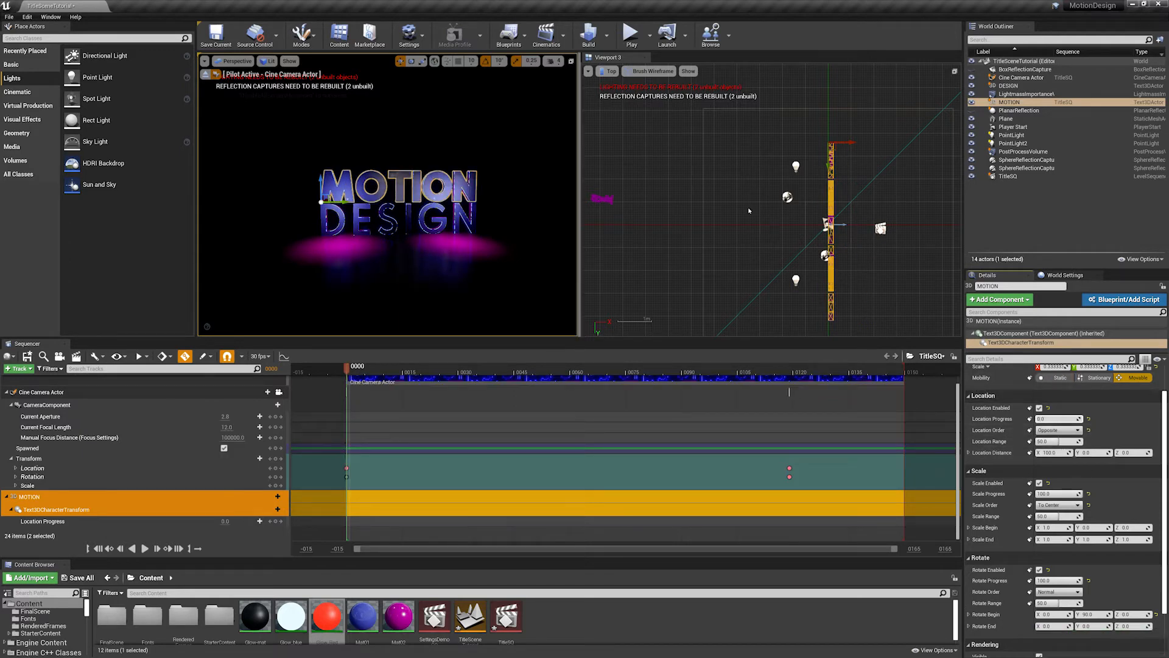
# - At frame 73, set the MOTION text's Location Progress to 100 and its Location Distance X to -300
pyautogui.scroll(-2, 743, 181)
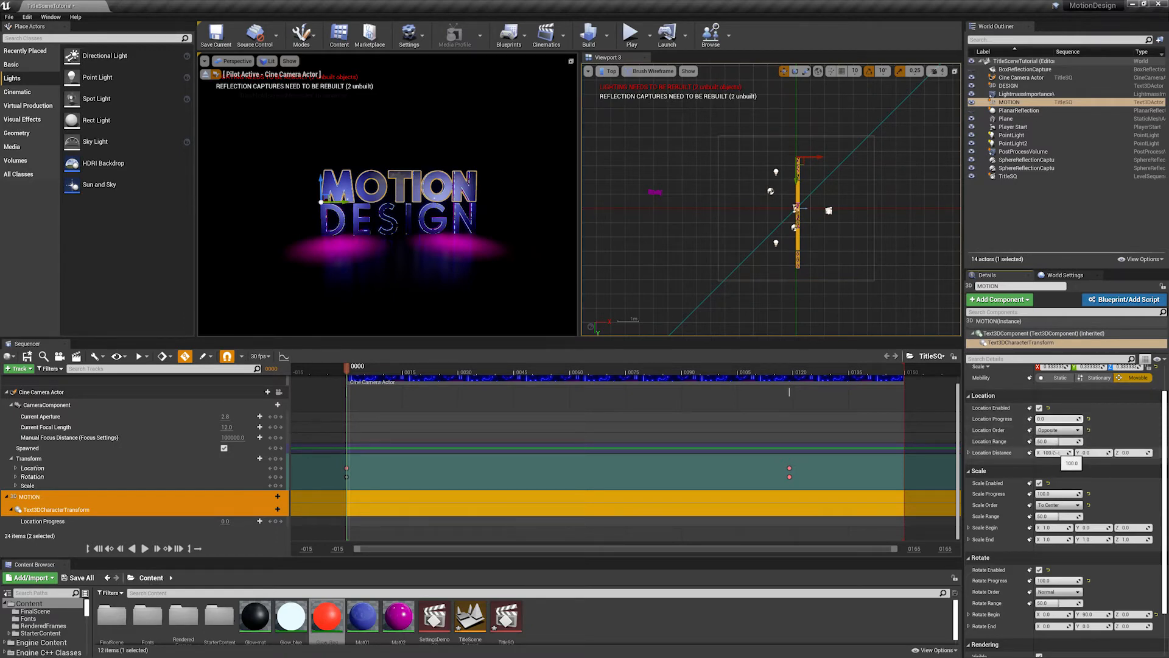
pyautogui.moveTo(372, 369); pyautogui.dragTo(618, 369)
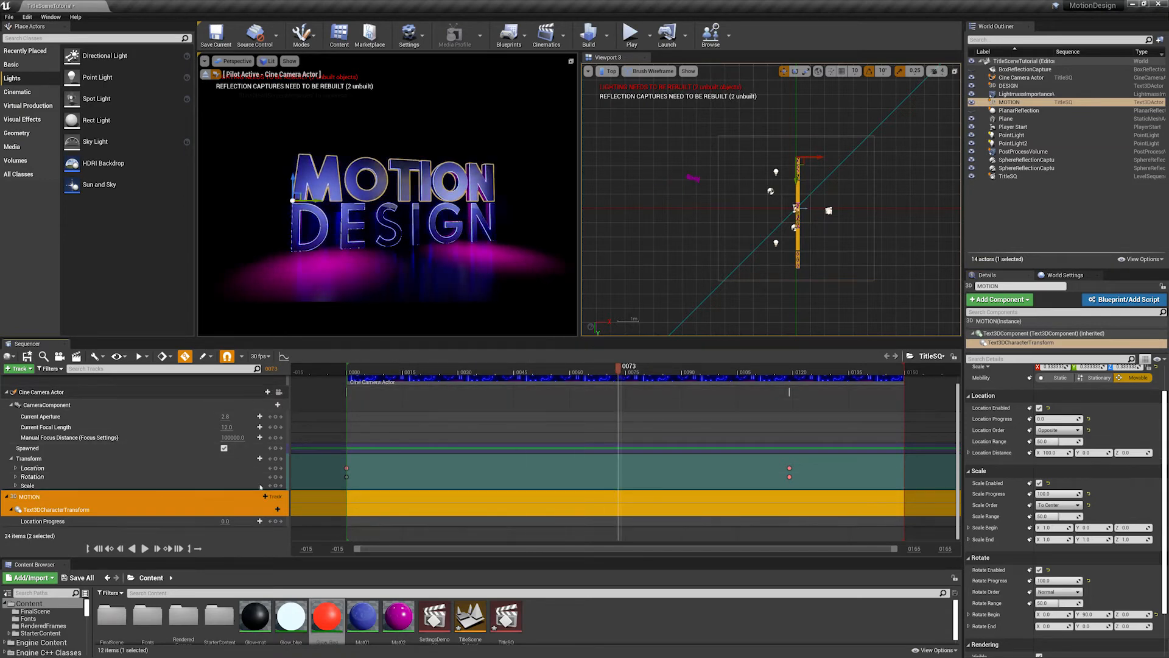
pyautogui.moveTo(1079, 418)
pyautogui.mouseDown()
pyautogui.moveTo(1096, 418)
pyautogui.moveTo(1070, 419)
pyautogui.moveTo(1081, 419)
pyautogui.mouseUp()
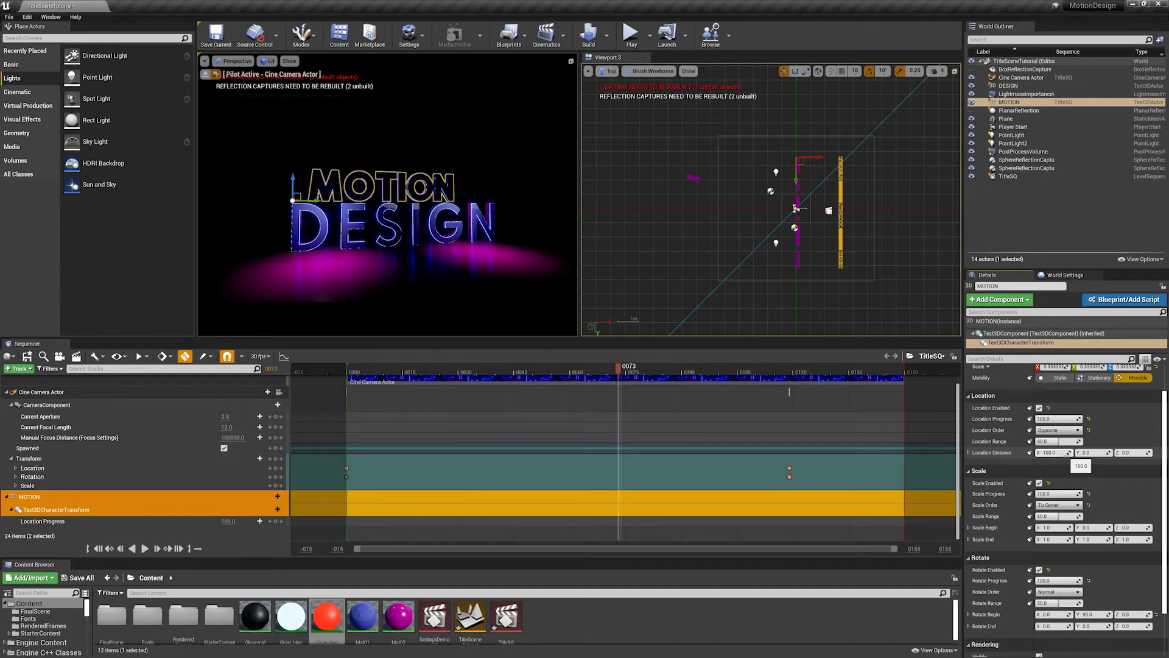
pyautogui.click(1057, 452)
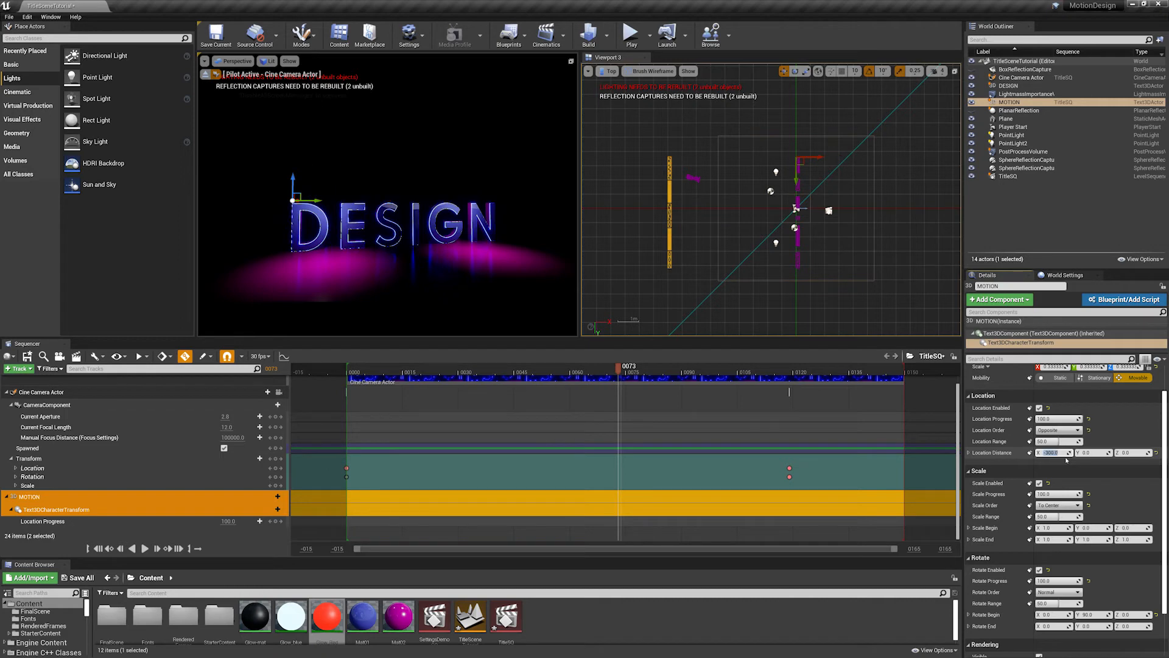
# - Lower the MOTION text's Location Progress to about 60.6 to preview the letters flying in, and return to frame 0
pyautogui.moveTo(355, 372); pyautogui.dragTo(472, 373)
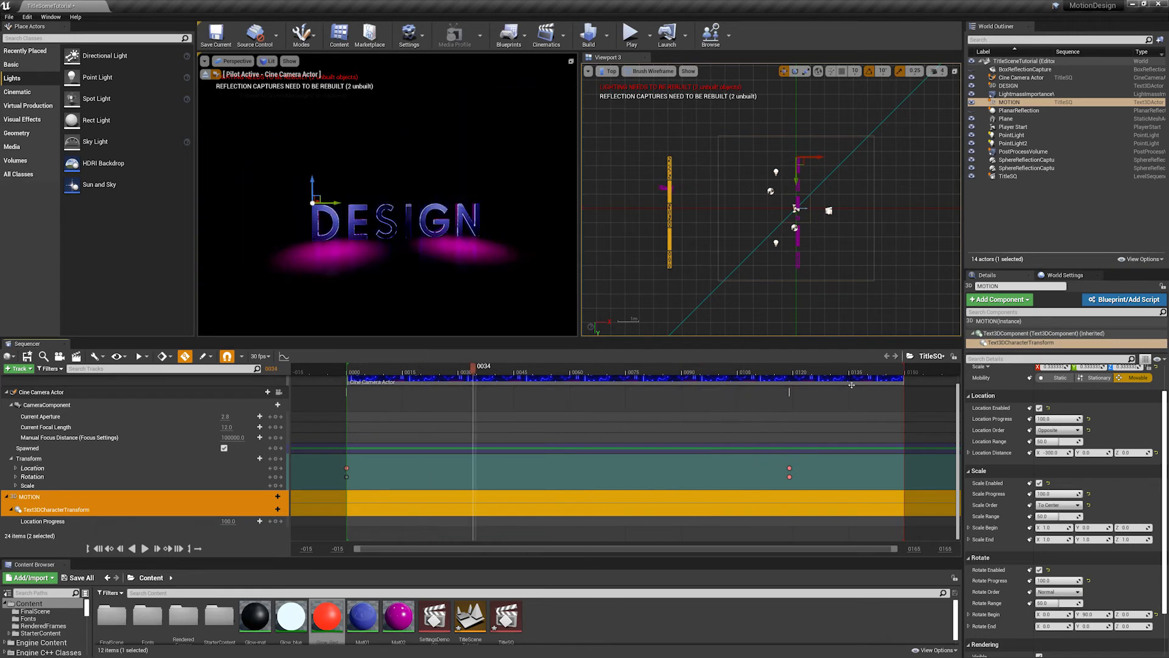
pyautogui.moveTo(1079, 419)
pyautogui.mouseDown()
pyautogui.moveTo(1036, 419)
pyautogui.moveTo(1079, 419)
pyautogui.moveTo(1064, 419)
pyautogui.mouseUp()
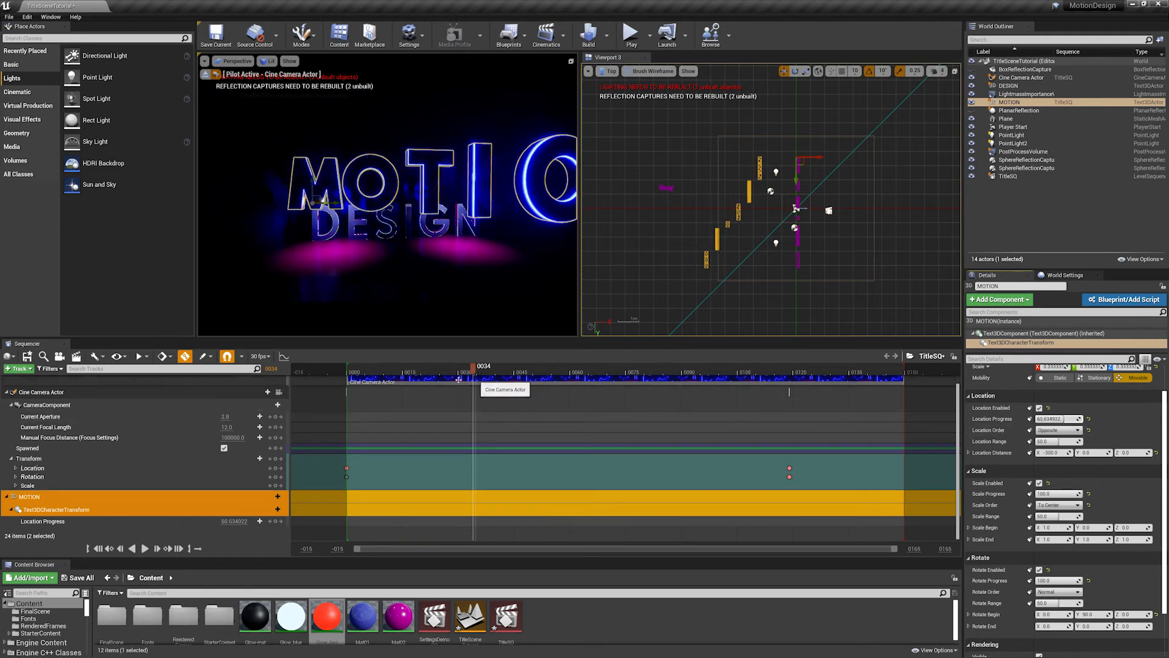
pyautogui.moveTo(474, 371); pyautogui.dragTo(413, 374)
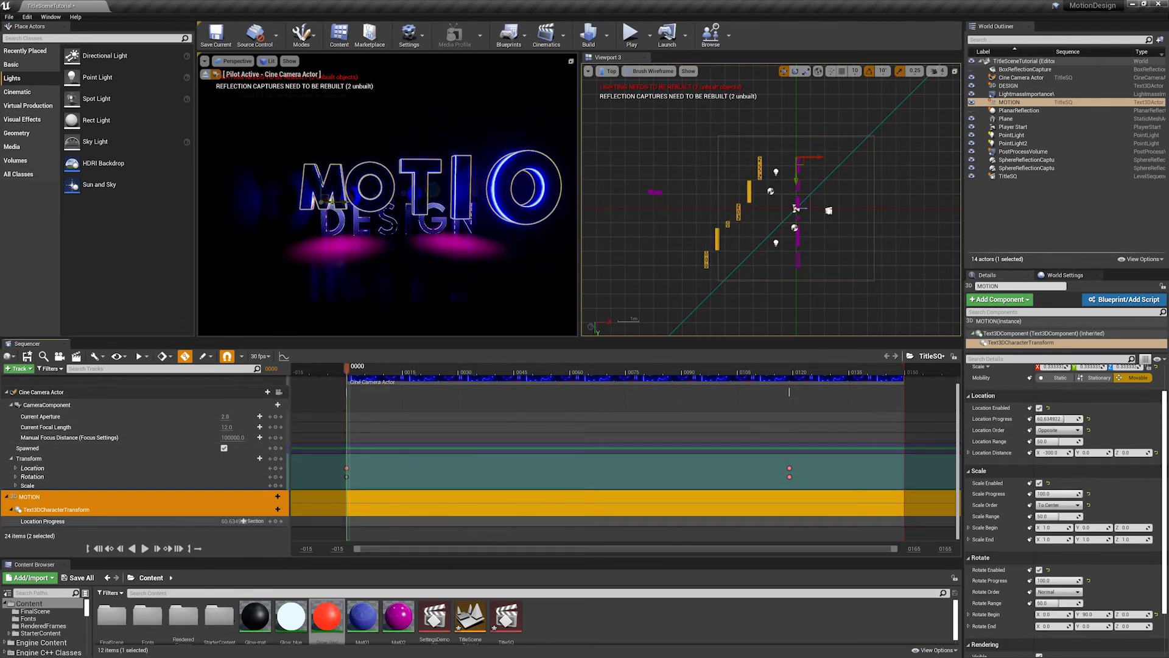
# - Keyframe the MOTION text's Location Progress at about 94.7 on frame 0 and at 0 on frame 75
pyautogui.moveTo(242, 521)
pyautogui.mouseDown()
pyautogui.moveTo(268, 521)
pyautogui.moveTo(243, 521)
pyautogui.mouseUp()
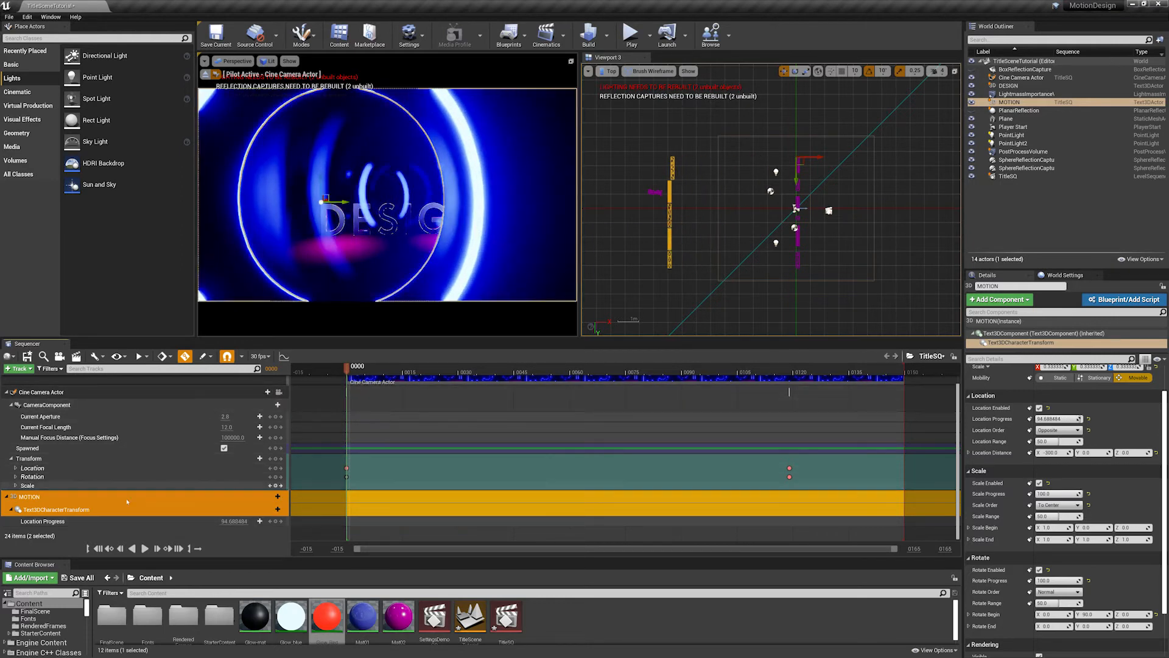
pyautogui.click(276, 522)
pyautogui.moveTo(378, 372); pyautogui.dragTo(628, 377)
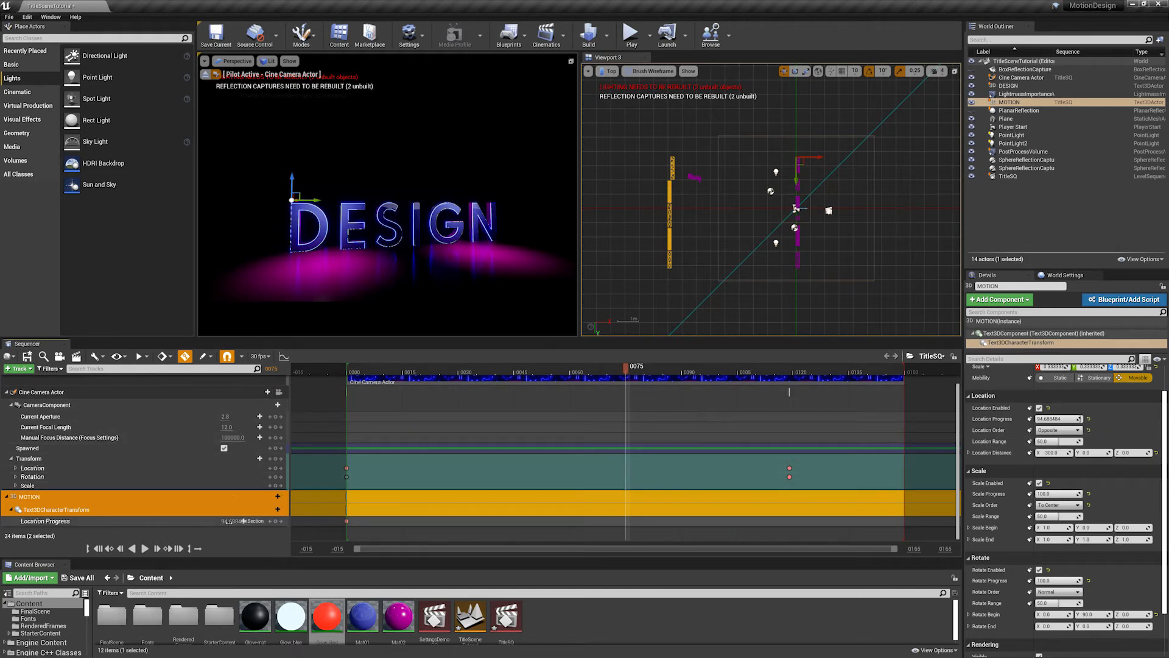
pyautogui.press('Return')
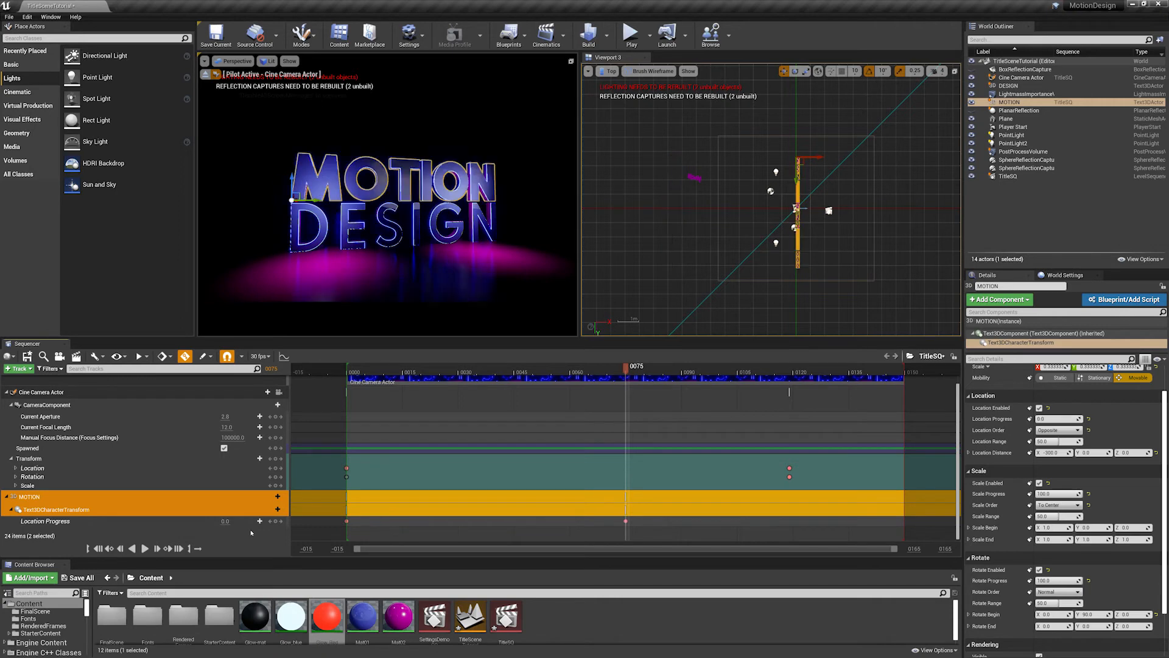
pyautogui.moveTo(427, 371); pyautogui.dragTo(347, 372)
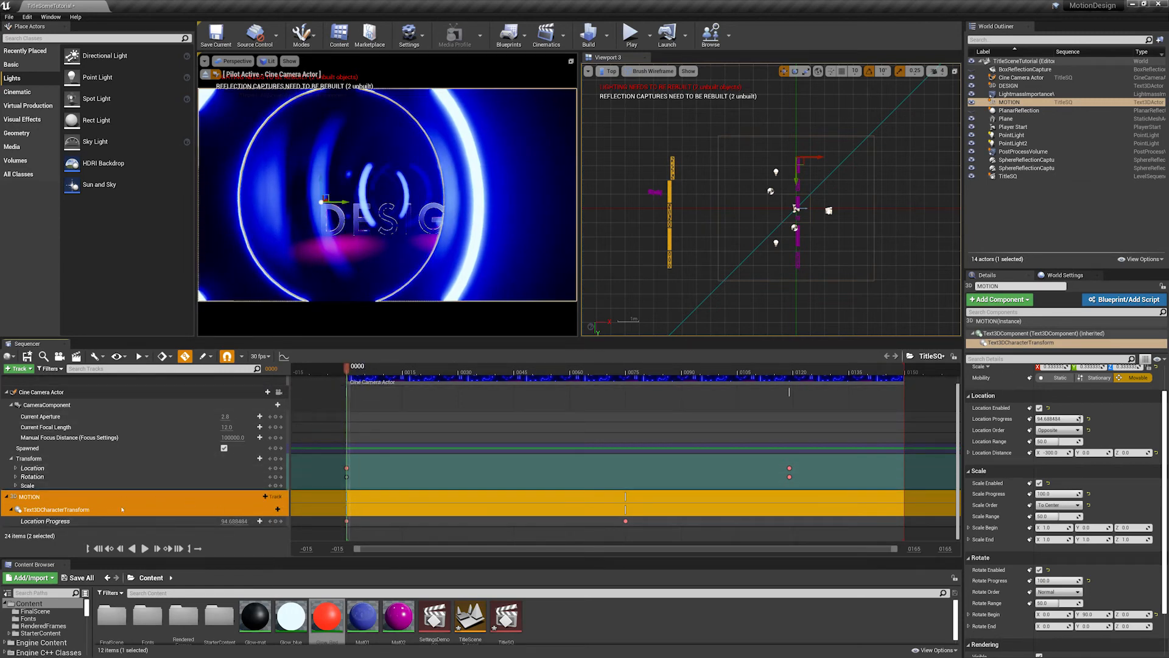
# - Add a Rotate Progress track to the Text3DCharacterTransform component, and lower its value to about 13 at frame 0
pyautogui.click(270, 509)
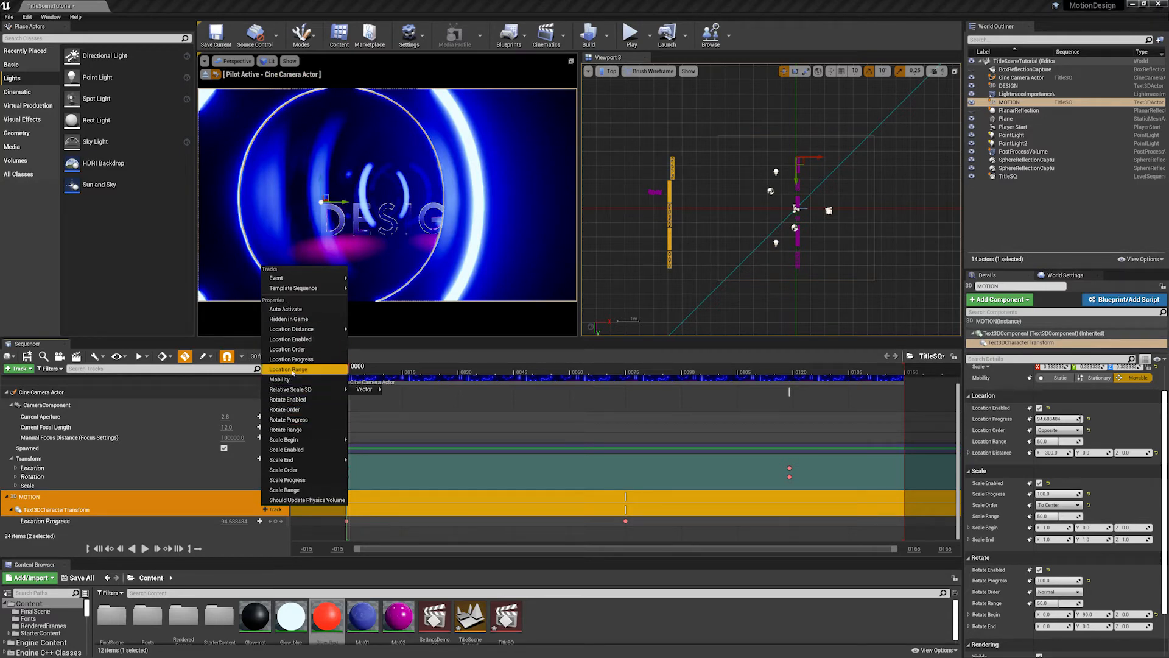
pyautogui.moveTo(295, 330)
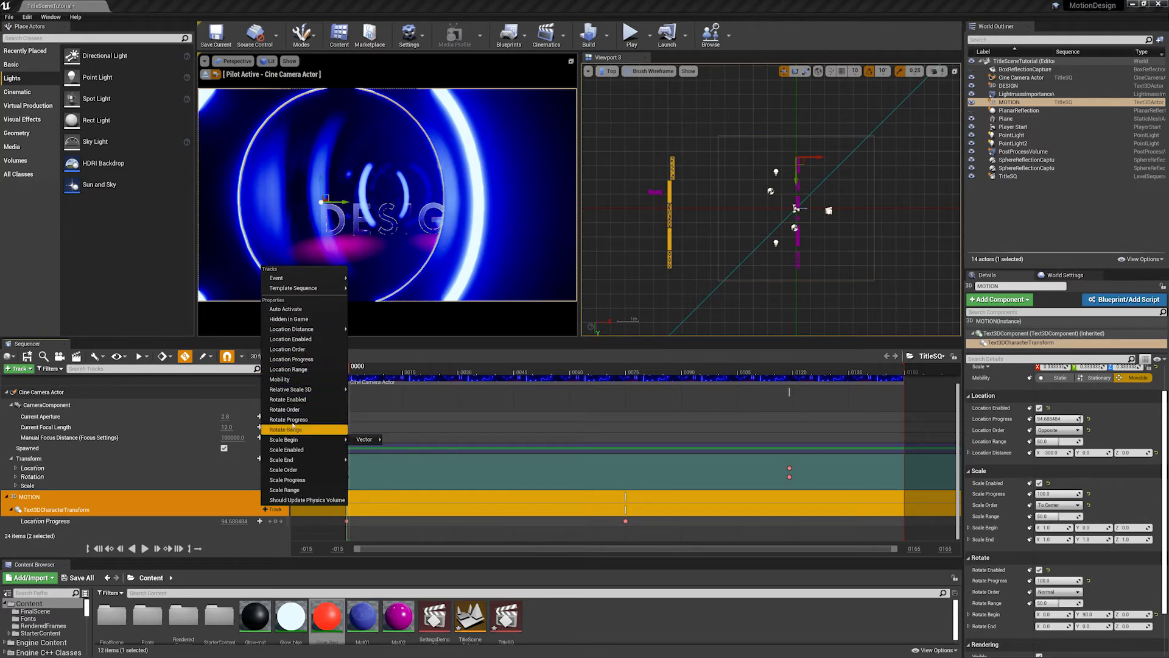
pyautogui.click(294, 420)
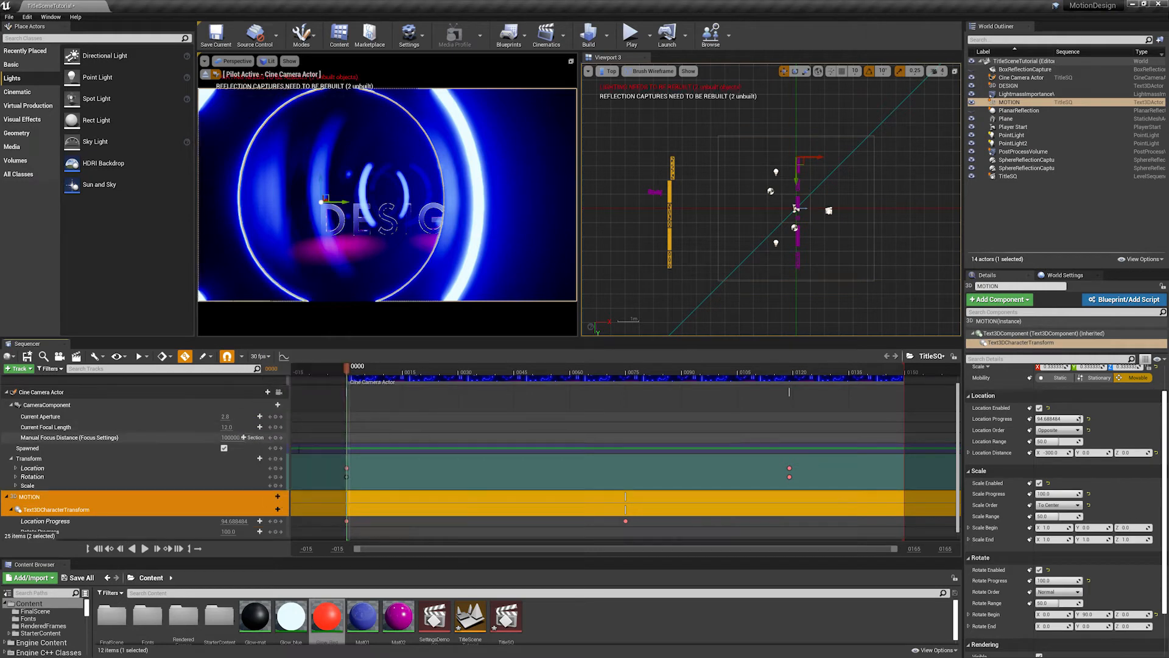
pyautogui.scroll(-1, 960, 485)
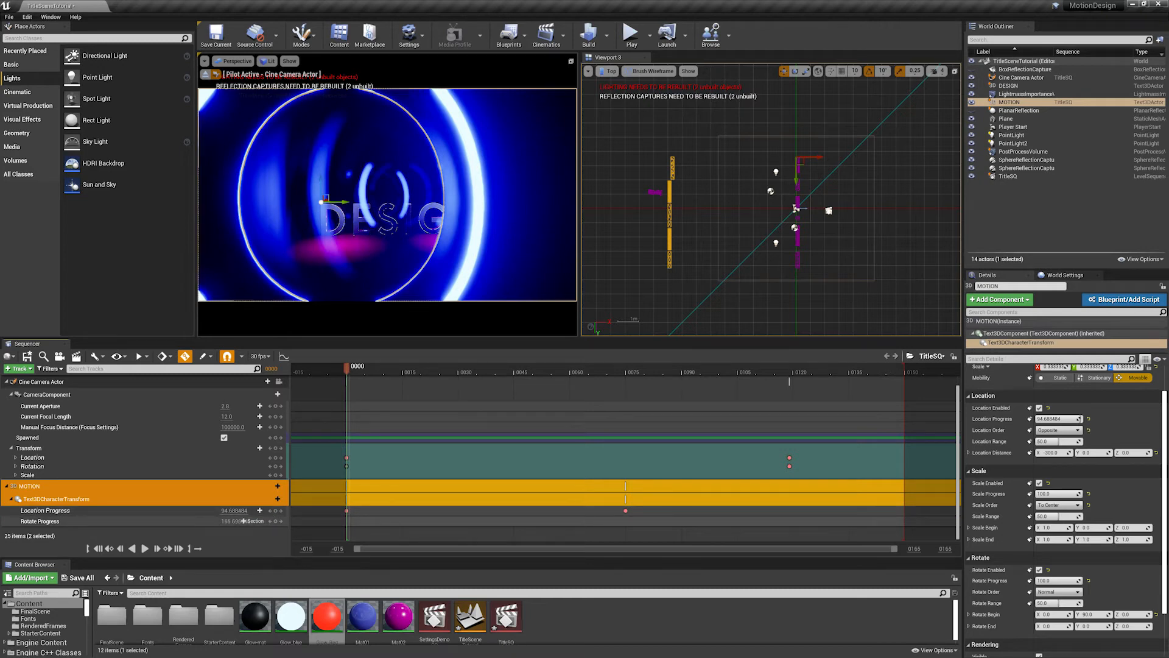
pyautogui.moveTo(234, 521)
pyautogui.mouseDown()
pyautogui.moveTo(189, 522)
pyautogui.moveTo(218, 521)
pyautogui.mouseUp()
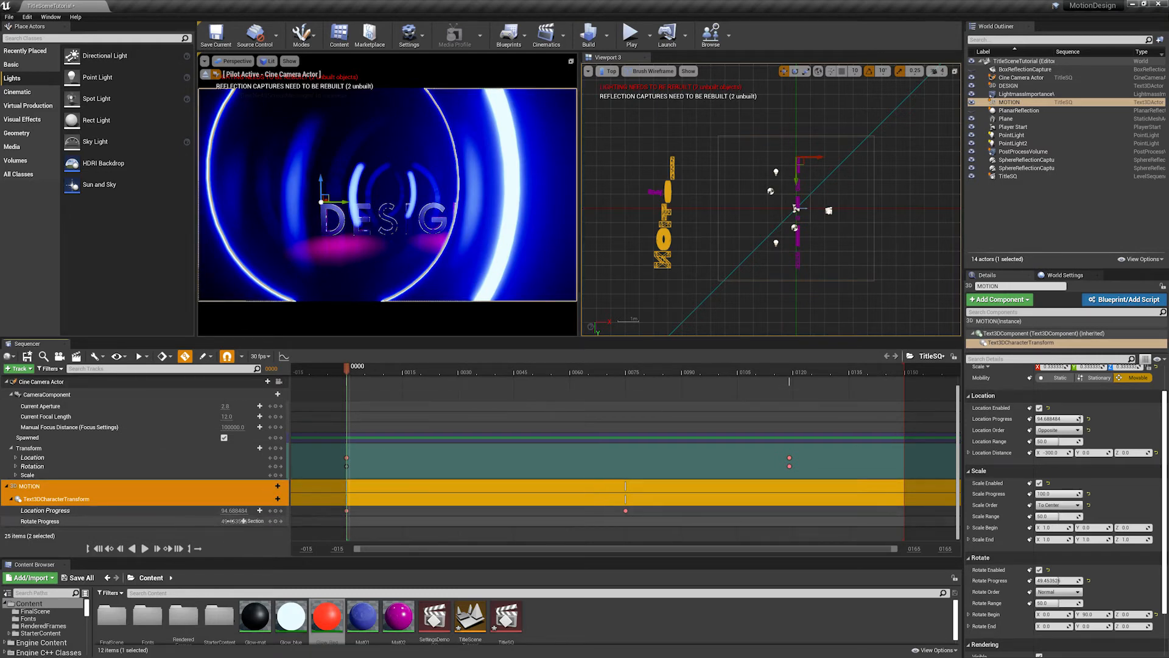
pyautogui.moveTo(231, 522); pyautogui.dragTo(204, 521)
# - Switch Viewport 3 to Perspective and turn it to view the rotated MOTION letters in front of the DESIGN text
pyautogui.click(611, 72)
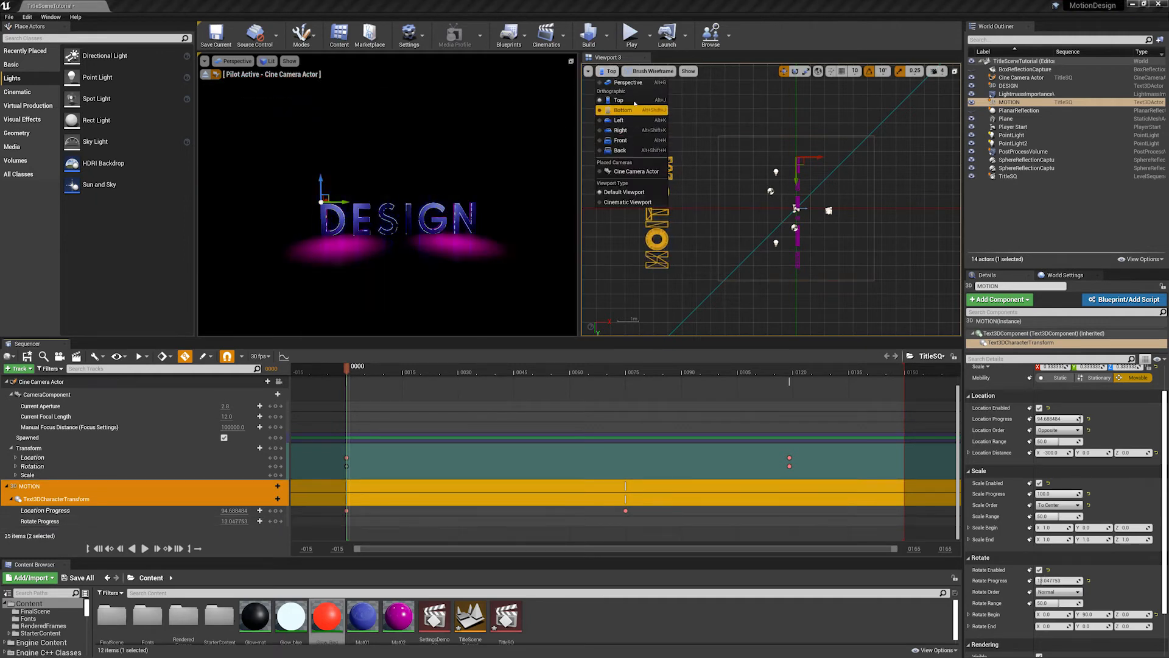
pyautogui.click(631, 86)
pyautogui.scroll(-6, 792, 213)
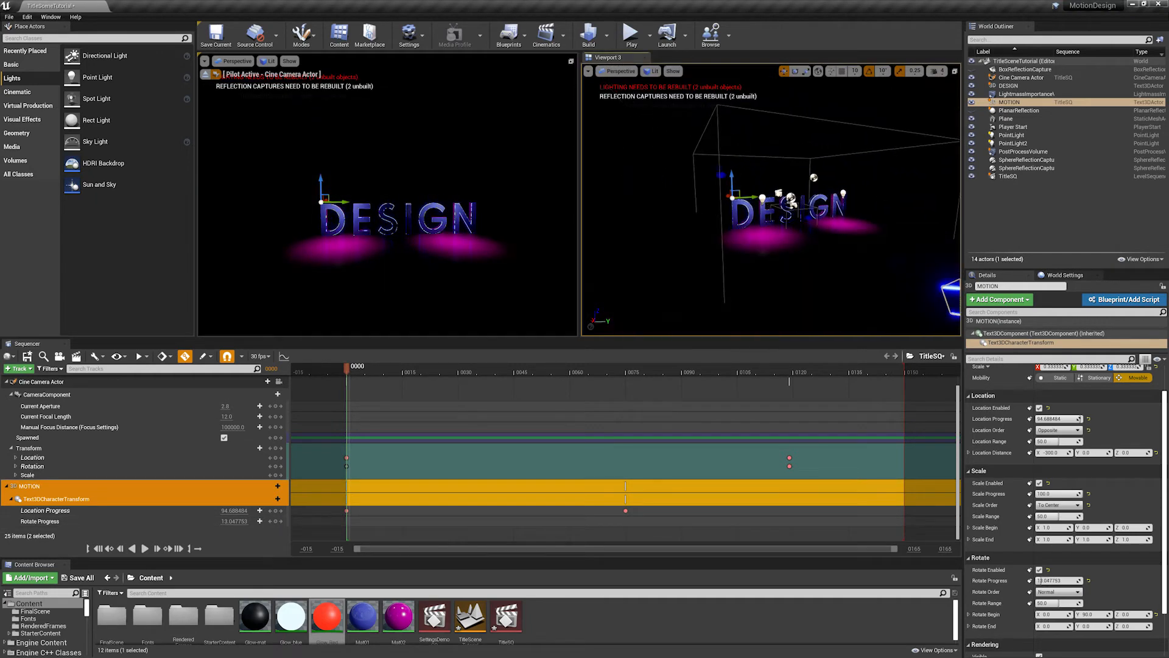
pyautogui.keyDown('alt'); pyautogui.moveTo(791, 214); pyautogui.dragTo(828, 217); pyautogui.keyUp('alt')
pyautogui.moveTo(827, 218); pyautogui.dragTo(948, 239, button='middle')
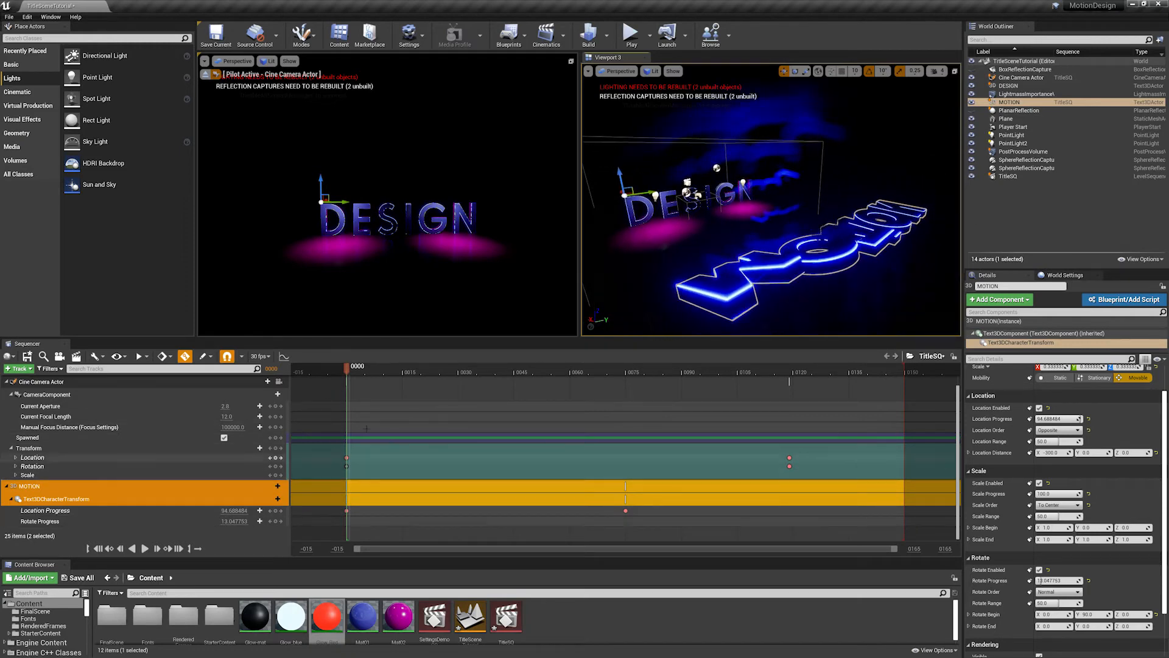
# - Keyframe the MOTION text's Rotate Progress at frame 0 with a value of 0
pyautogui.click(276, 522)
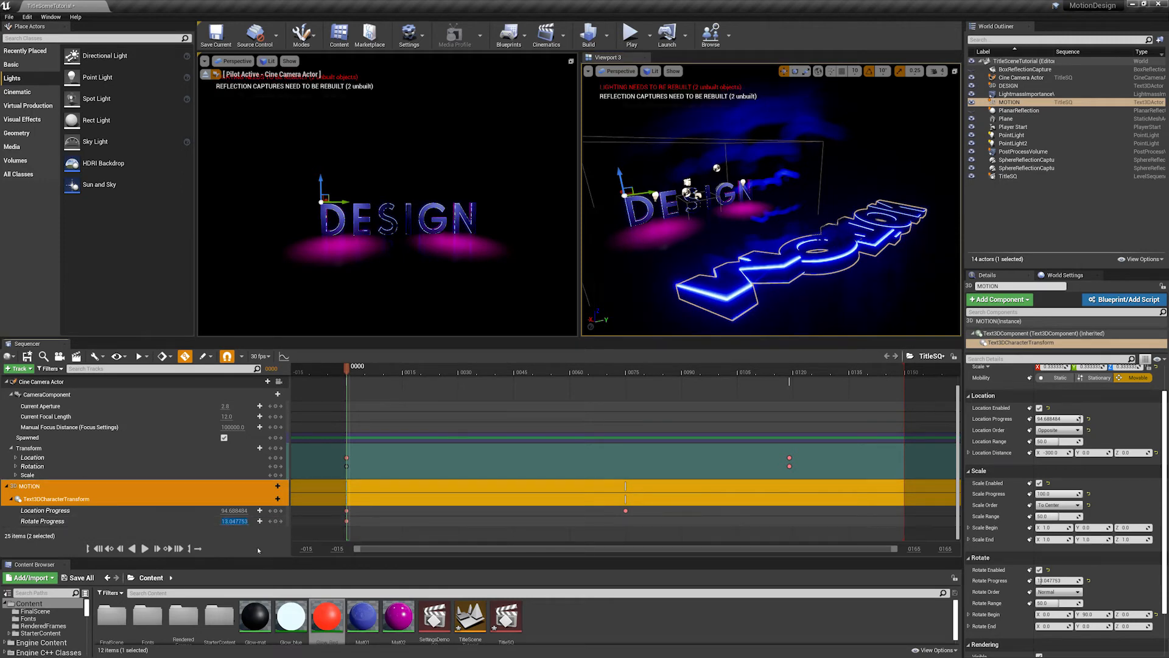
pyautogui.press('Return')
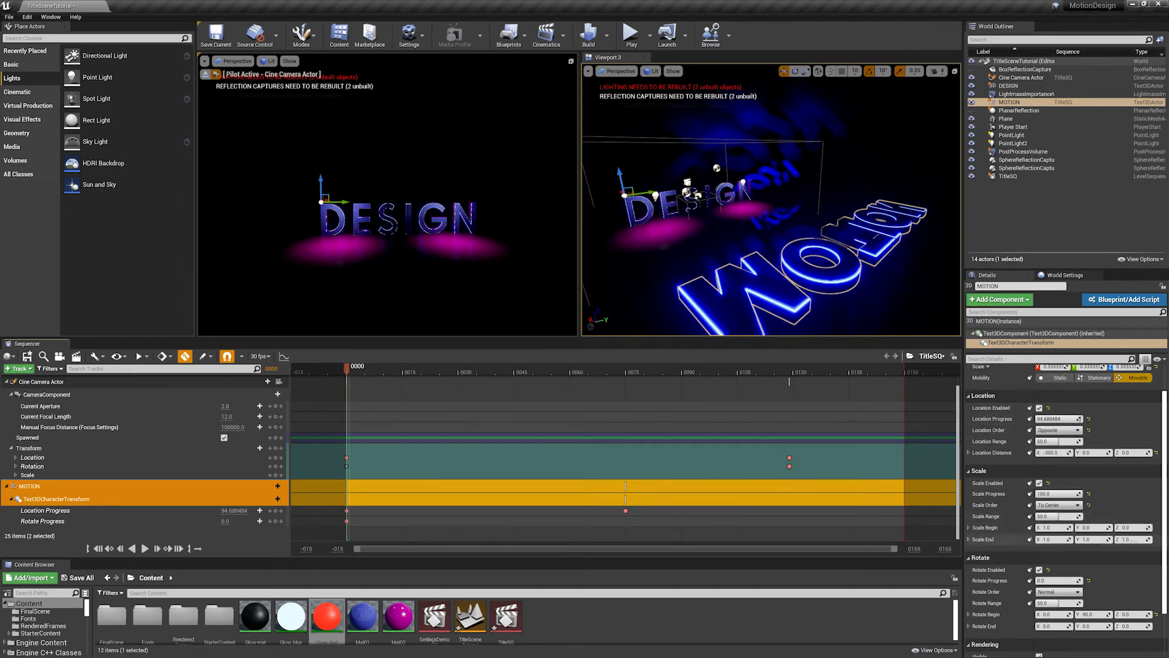
pyautogui.scroll(-2, 1066, 561)
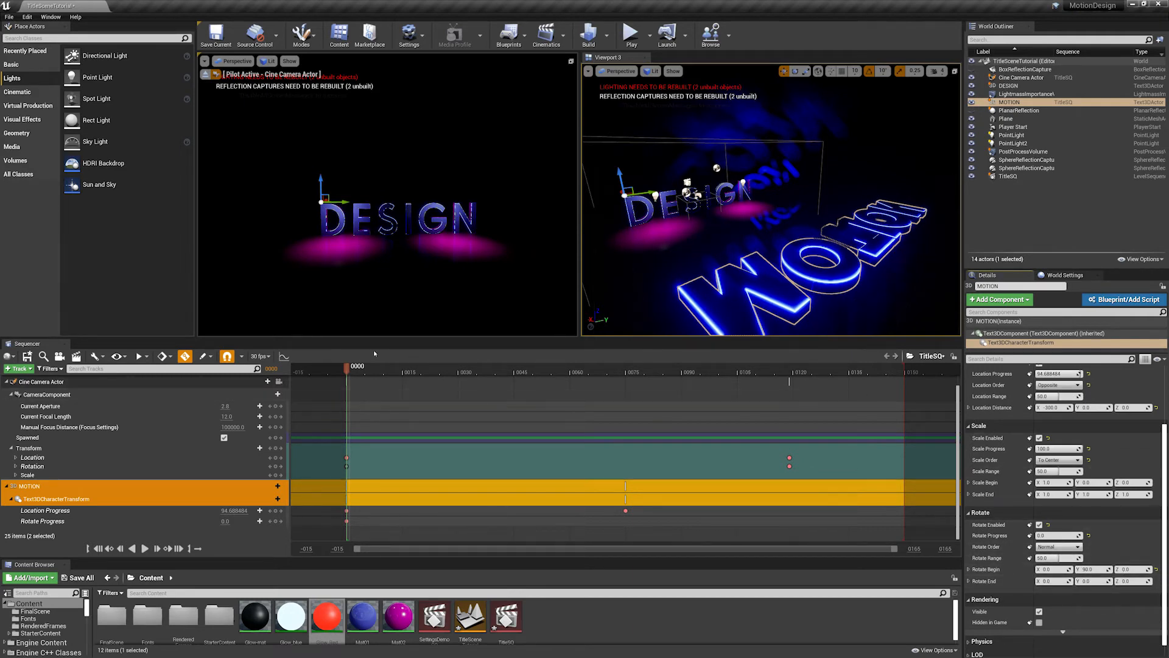
# - Set the MOTION text's Rotate Progress to 100 at frame 75 and scrub back to check the letter rotation
pyautogui.moveTo(393, 371); pyautogui.dragTo(625, 371)
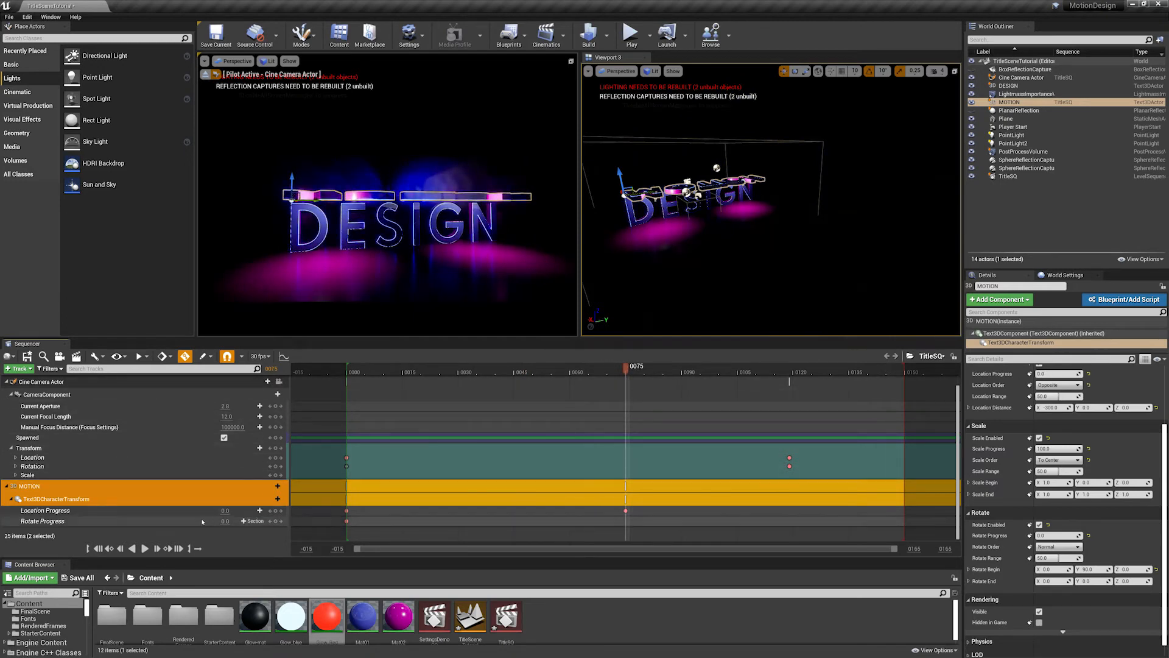
pyautogui.click(225, 521)
pyautogui.write('10')
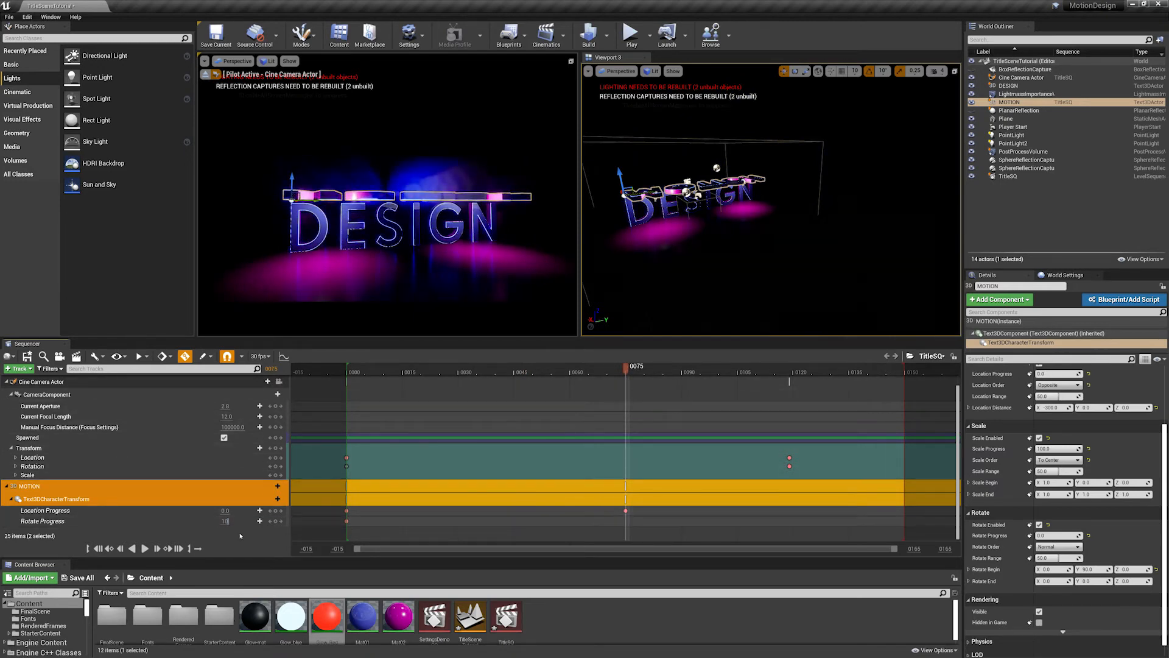
pyautogui.write('0')
pyautogui.press('Return')
pyautogui.moveTo(625, 368); pyautogui.dragTo(599, 369)
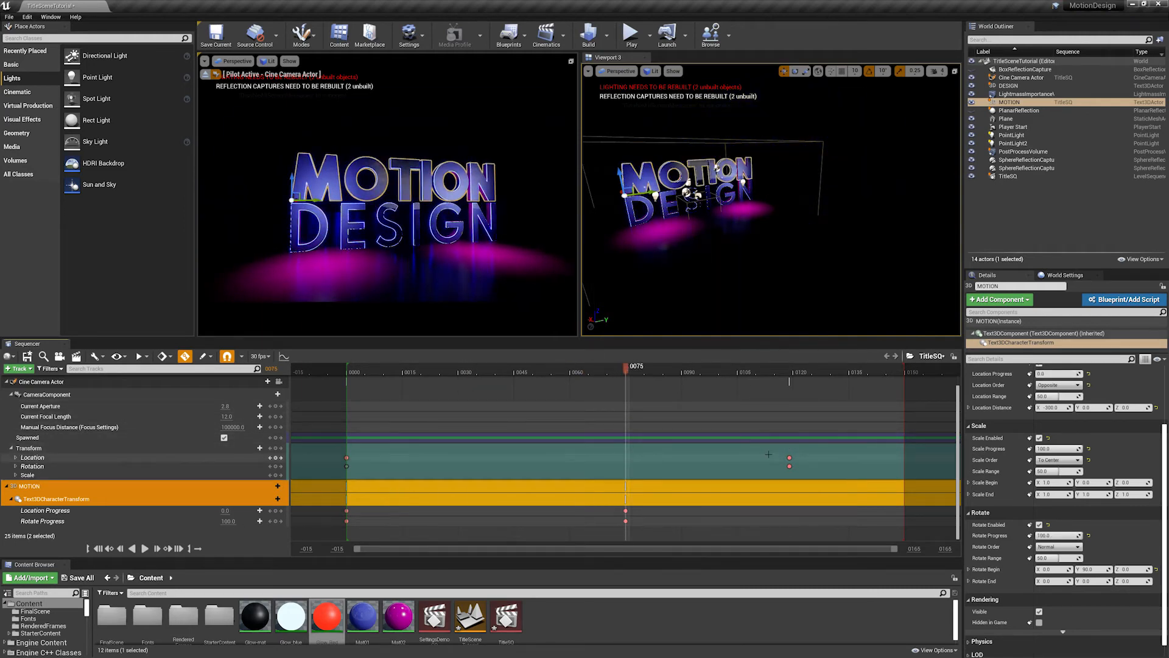
# - Move the cine camera's end Location and Rotation keys to frame 75, and play the sequence from the start to review it
pyautogui.moveTo(790, 462); pyautogui.dragTo(625, 470)
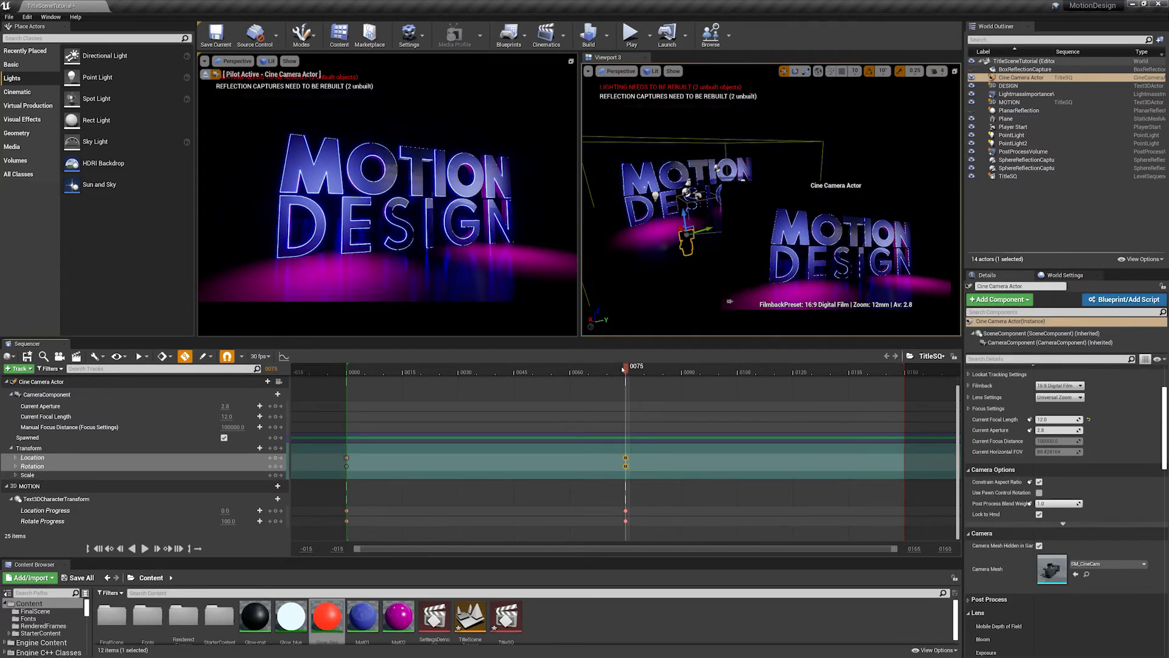
pyautogui.moveTo(623, 369); pyautogui.dragTo(589, 369)
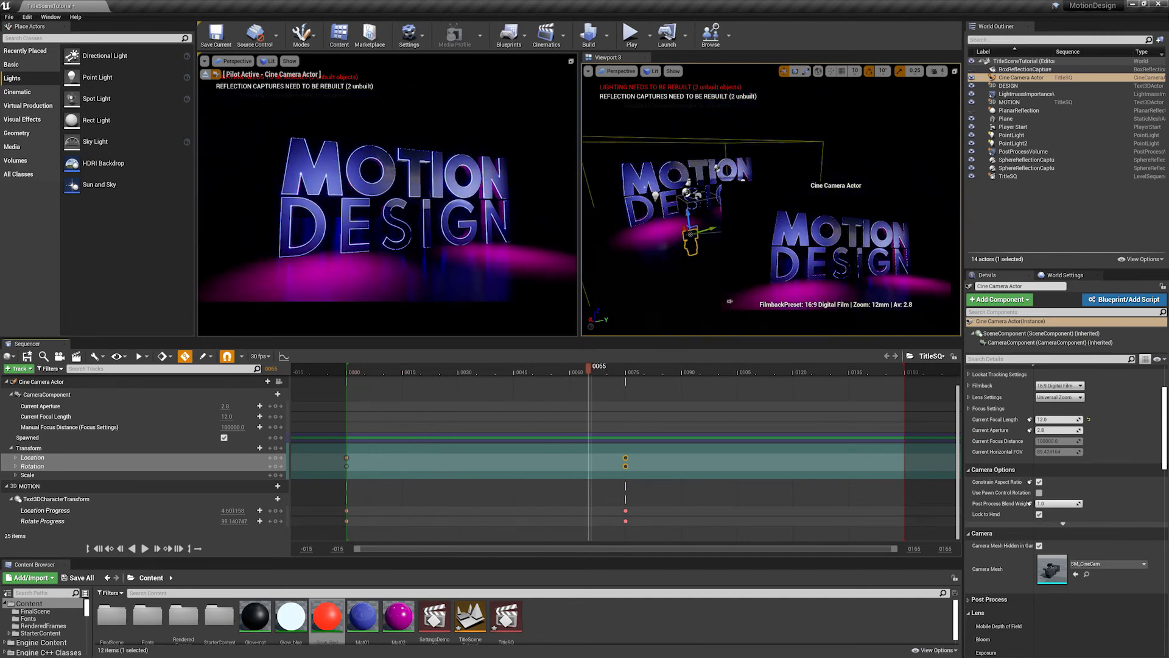
pyautogui.moveTo(372, 376)
pyautogui.mouseDown()
pyautogui.moveTo(484, 371)
pyautogui.moveTo(355, 373)
pyautogui.moveTo(707, 376)
pyautogui.moveTo(359, 368)
pyautogui.mouseUp()
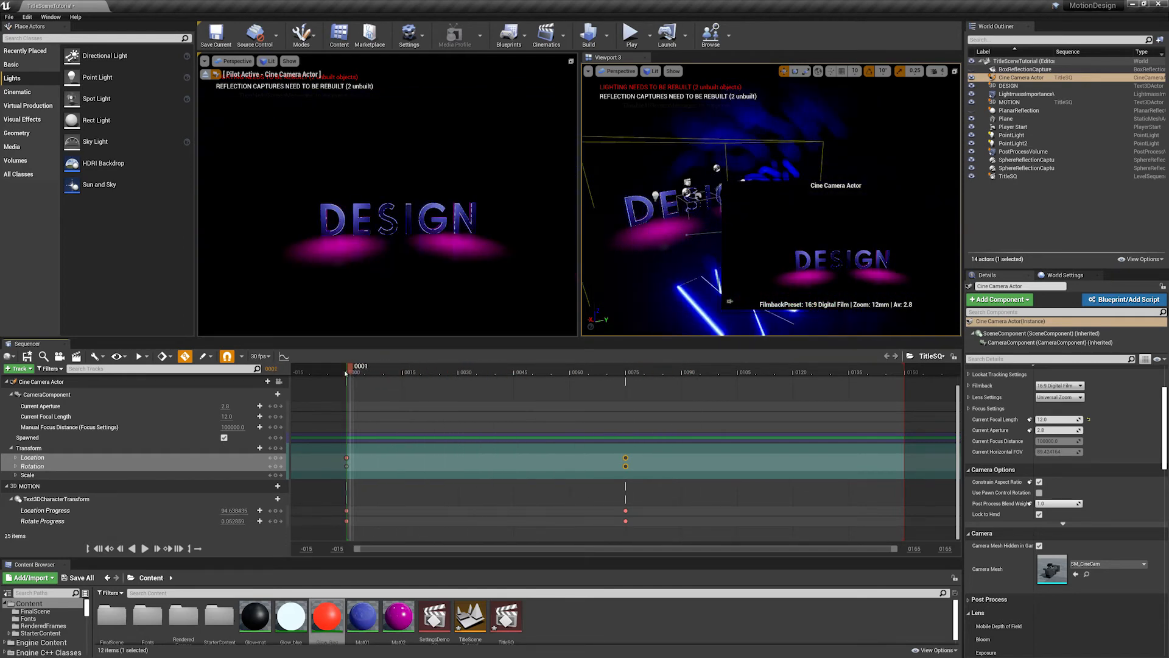
pyautogui.press('space')
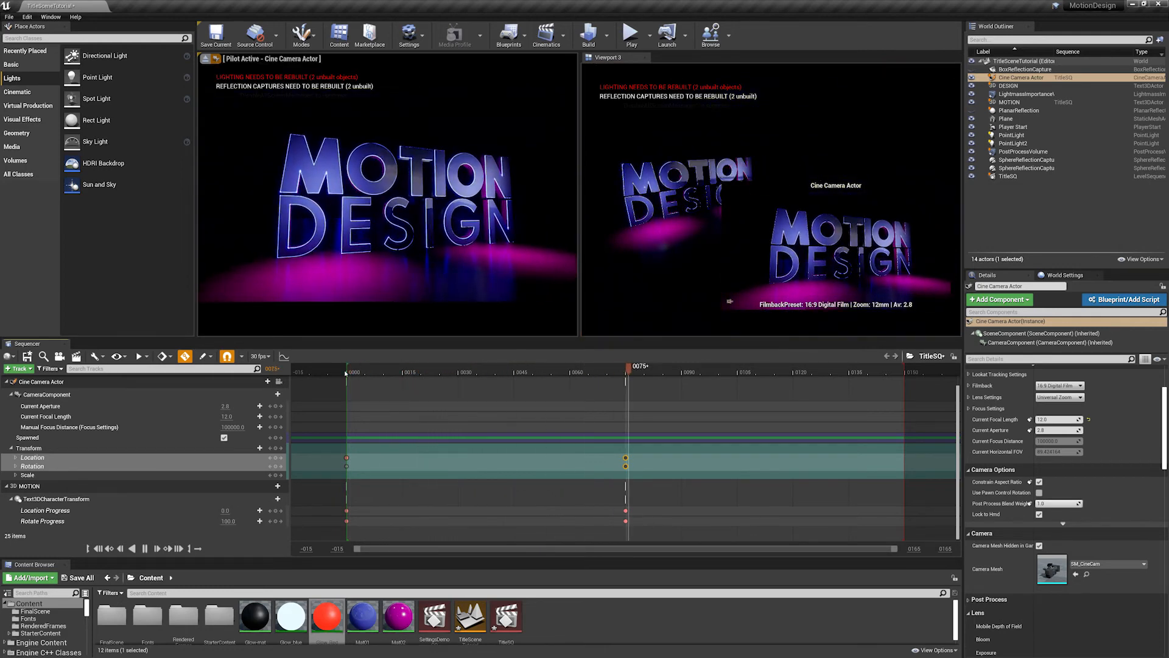
pyautogui.press('space')
pyautogui.moveTo(535, 371); pyautogui.dragTo(629, 380)
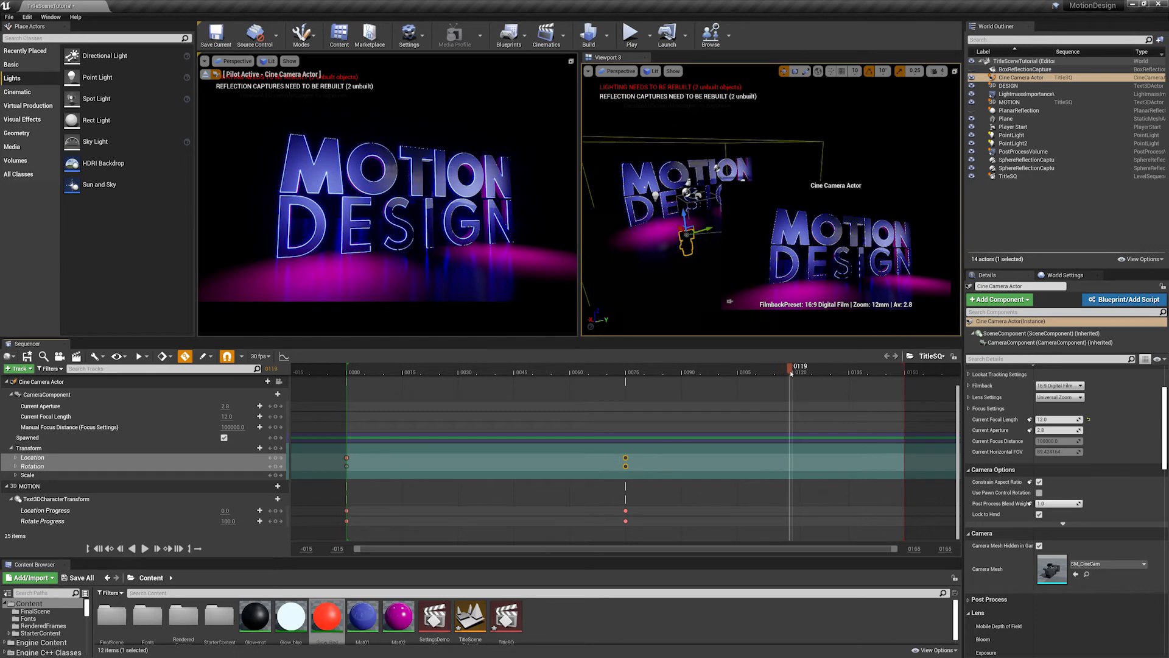
# - At frame 120, move the cine camera closer to the title, and pull it back slightly along X in the Top view
pyautogui.moveTo(793, 373); pyautogui.dragTo(794, 372)
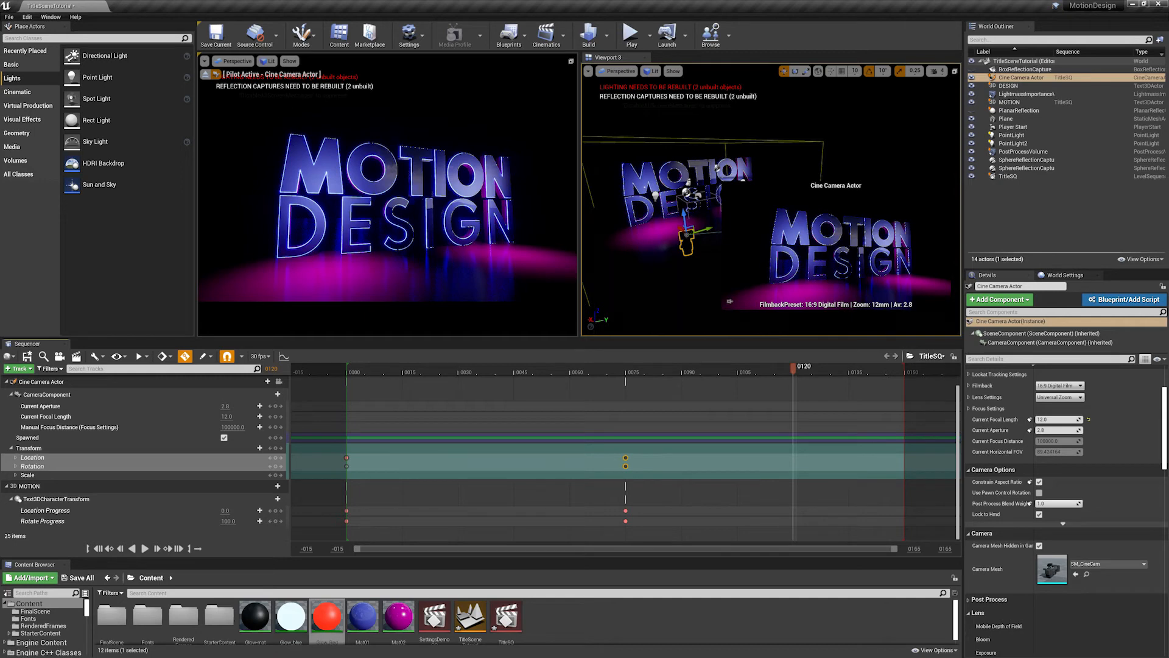
pyautogui.moveTo(390, 244); pyautogui.dragTo(388, 193)
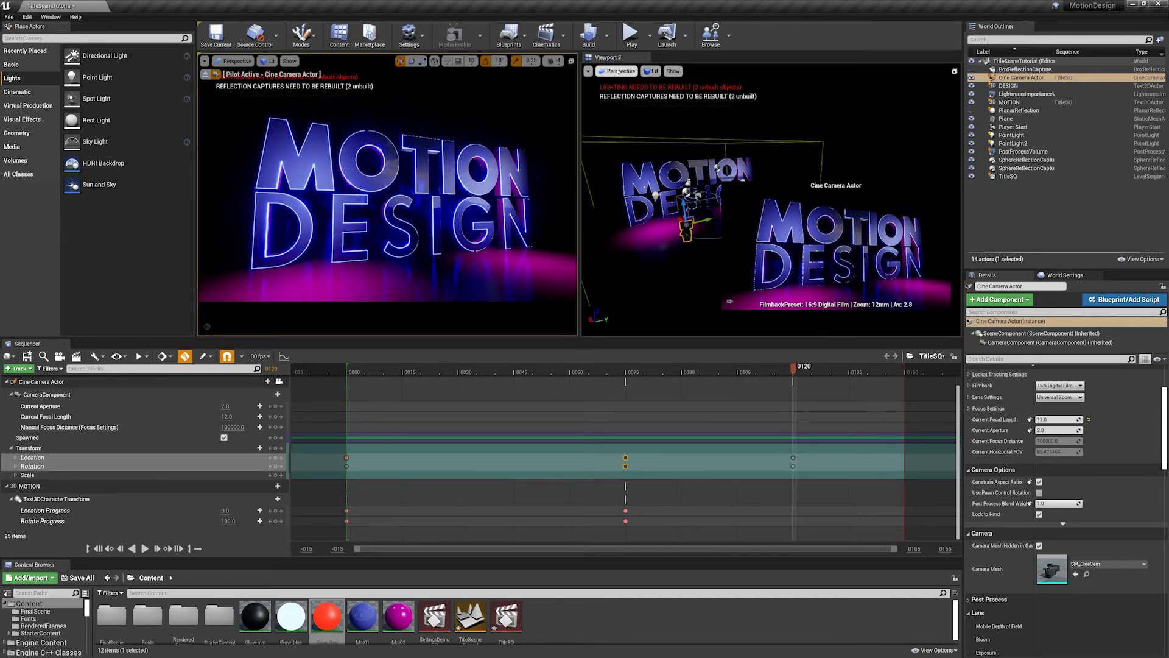
pyautogui.click(617, 72)
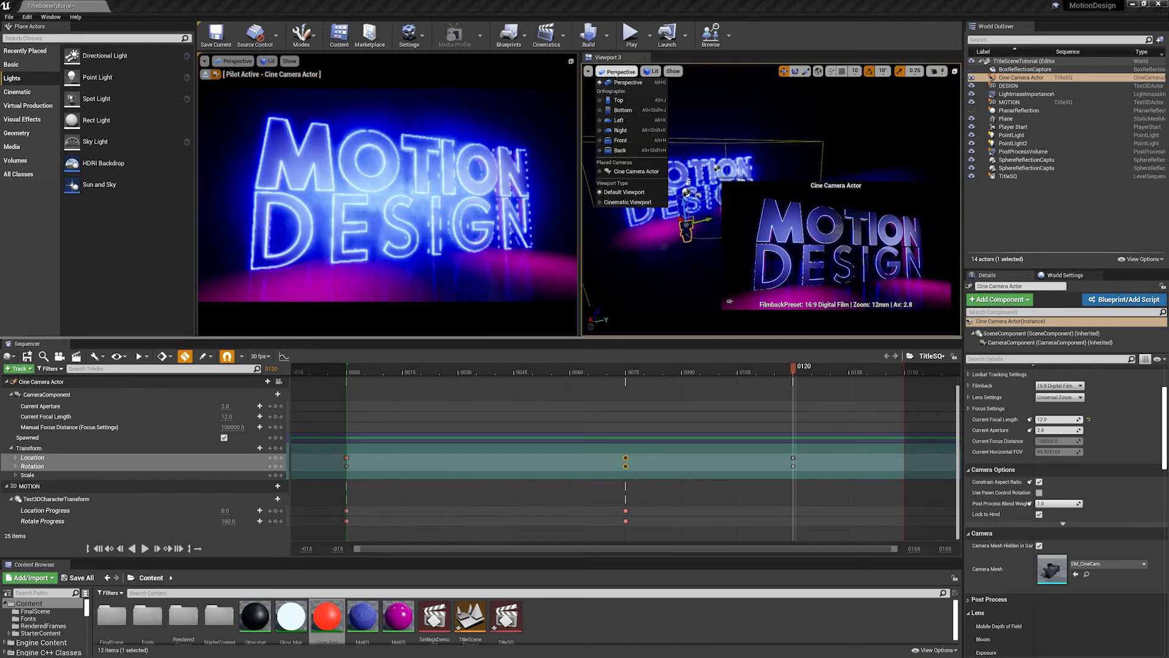
pyautogui.click(624, 101)
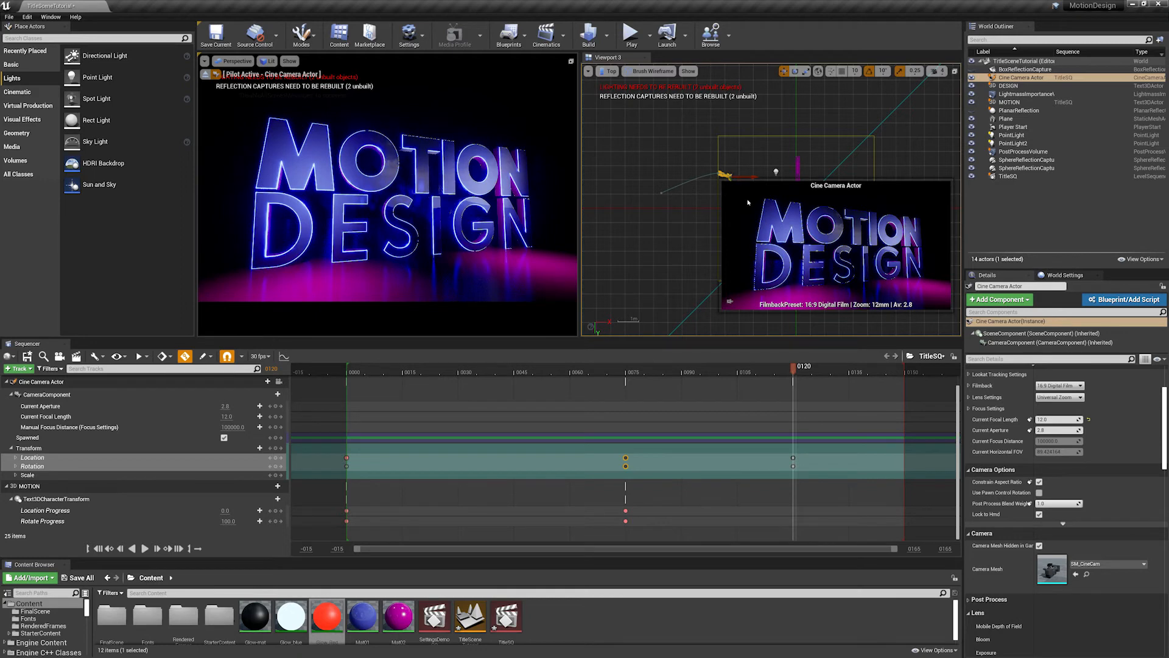
pyautogui.scroll(4, 658, 206)
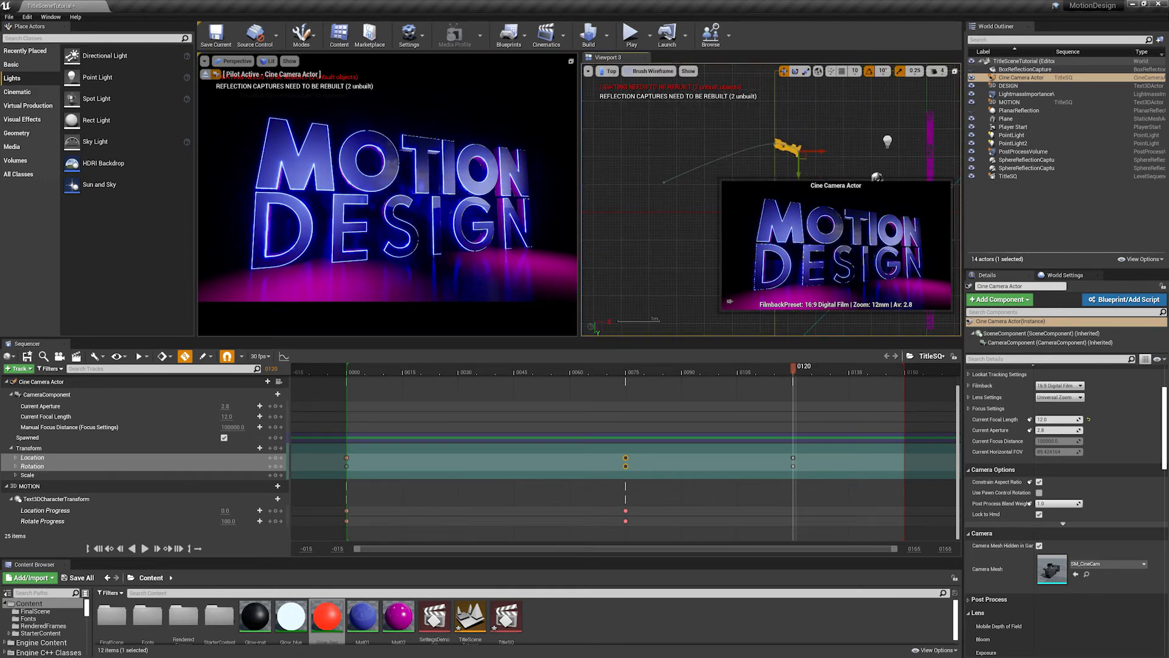
pyautogui.moveTo(933, 158); pyautogui.dragTo(814, 146, button='right')
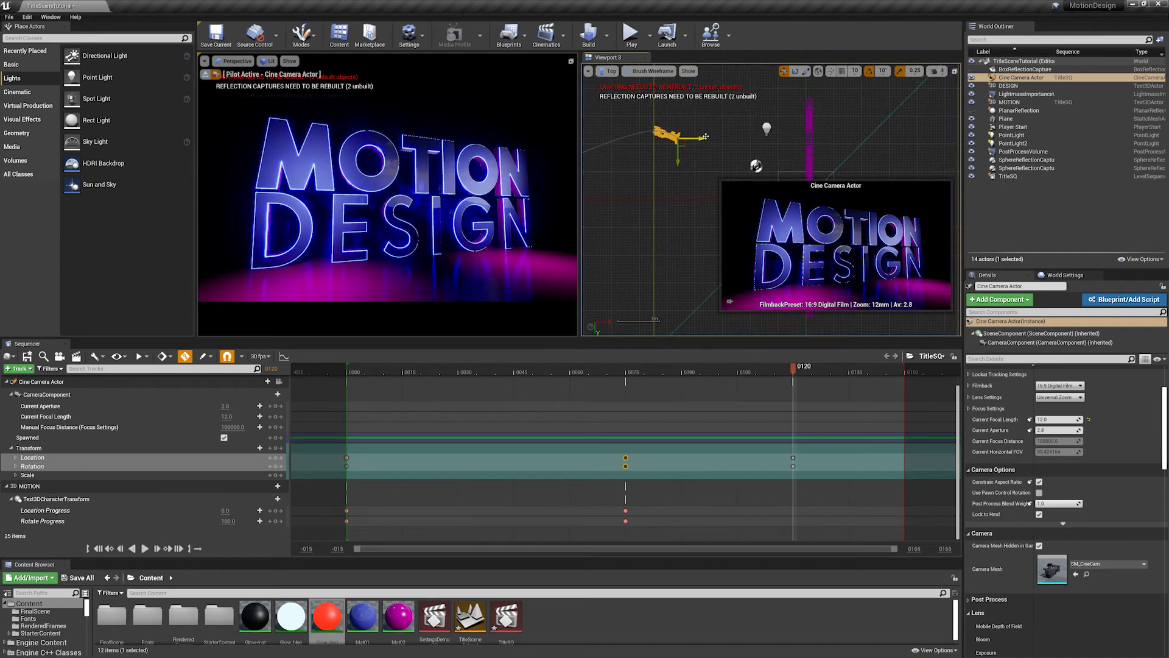
pyautogui.moveTo(703, 137); pyautogui.dragTo(689, 136)
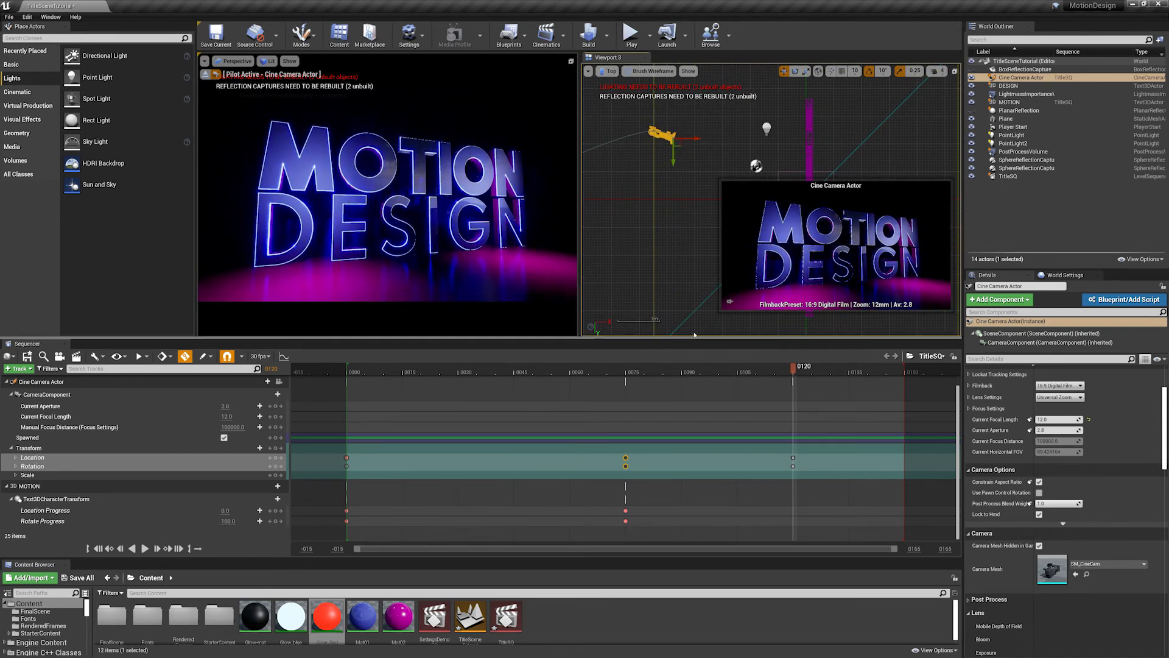
# - Scrub through the camera move up to frame 120, and undo the last camera shift
pyautogui.moveTo(379, 371); pyautogui.dragTo(725, 406)
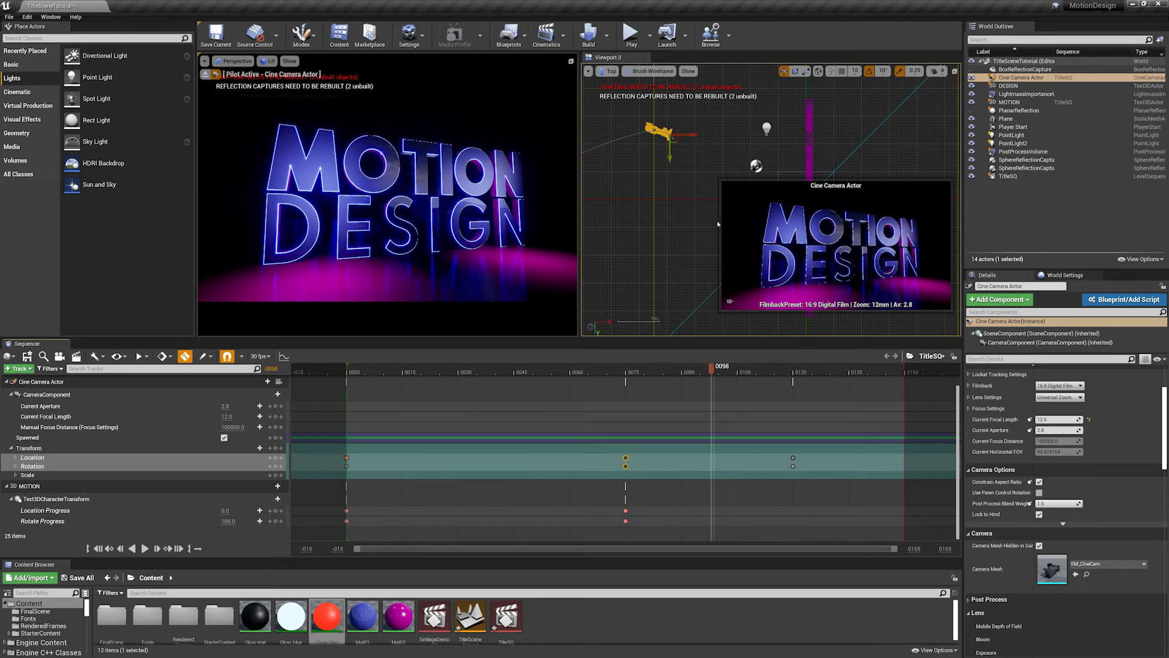
pyautogui.moveTo(711, 378); pyautogui.dragTo(790, 378)
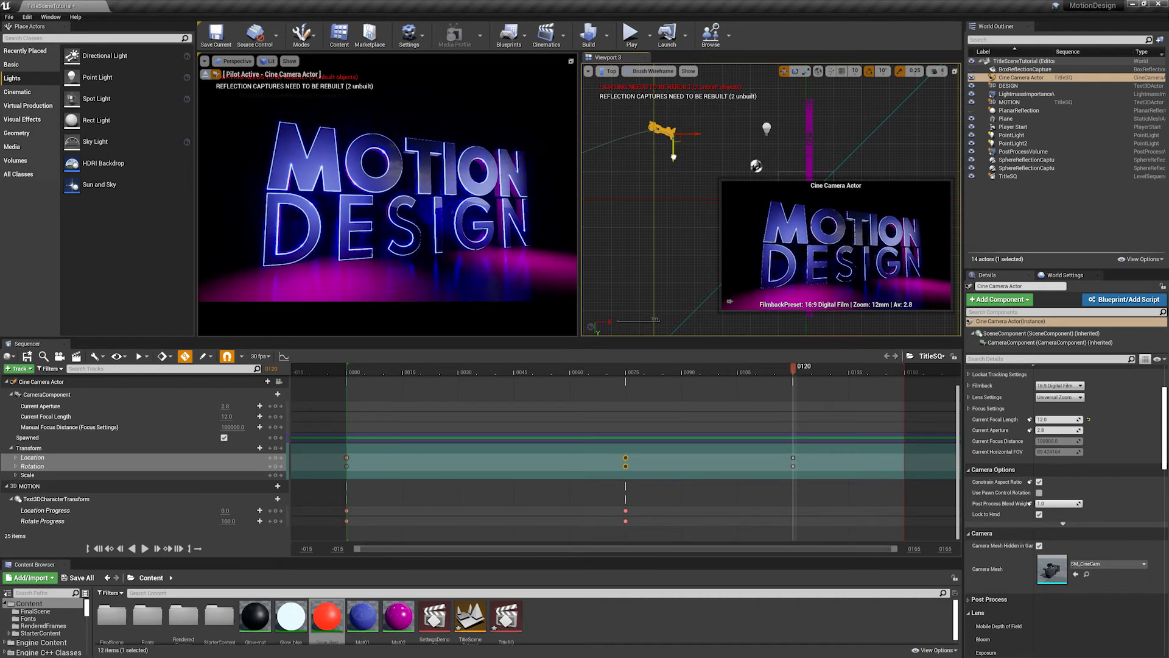
pyautogui.hotkey('ctrl', 'z')
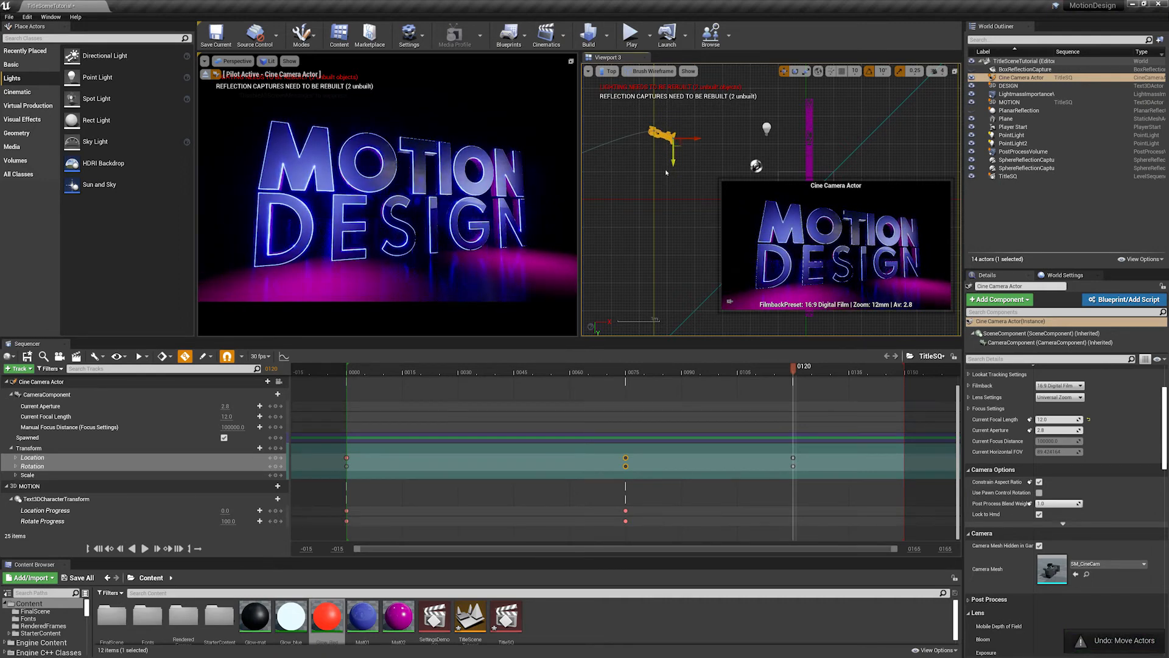
# - At frame 75, shift the cine camera slightly along its Y axis in the Top view
pyautogui.click(625, 370)
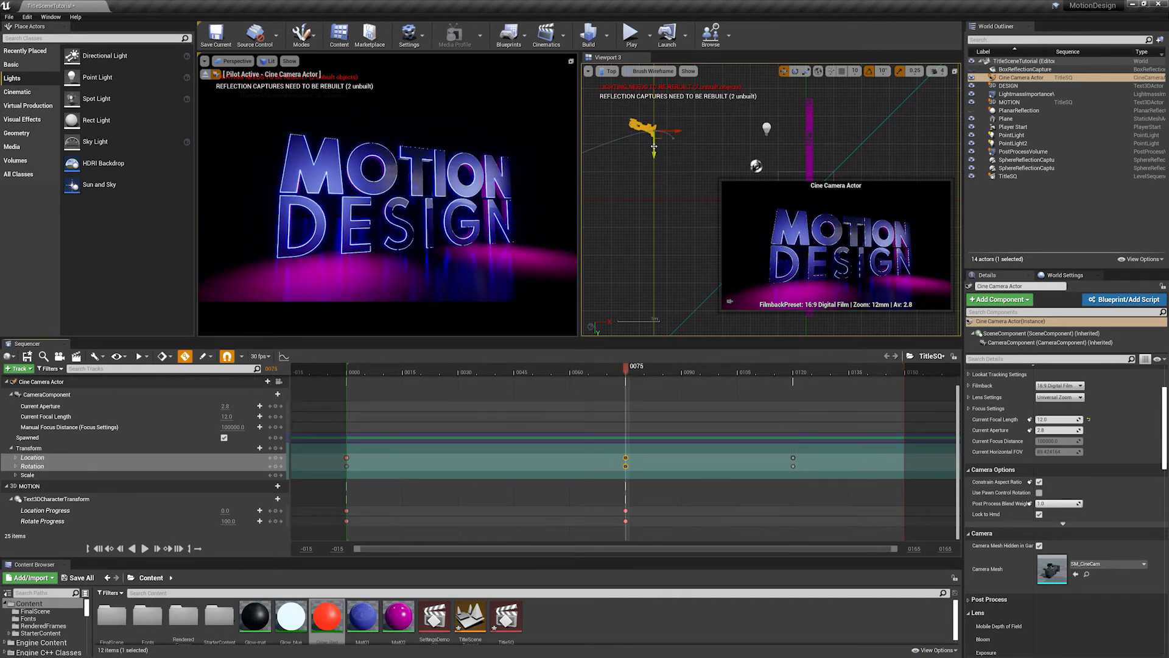
pyautogui.moveTo(654, 146); pyautogui.dragTo(653, 162)
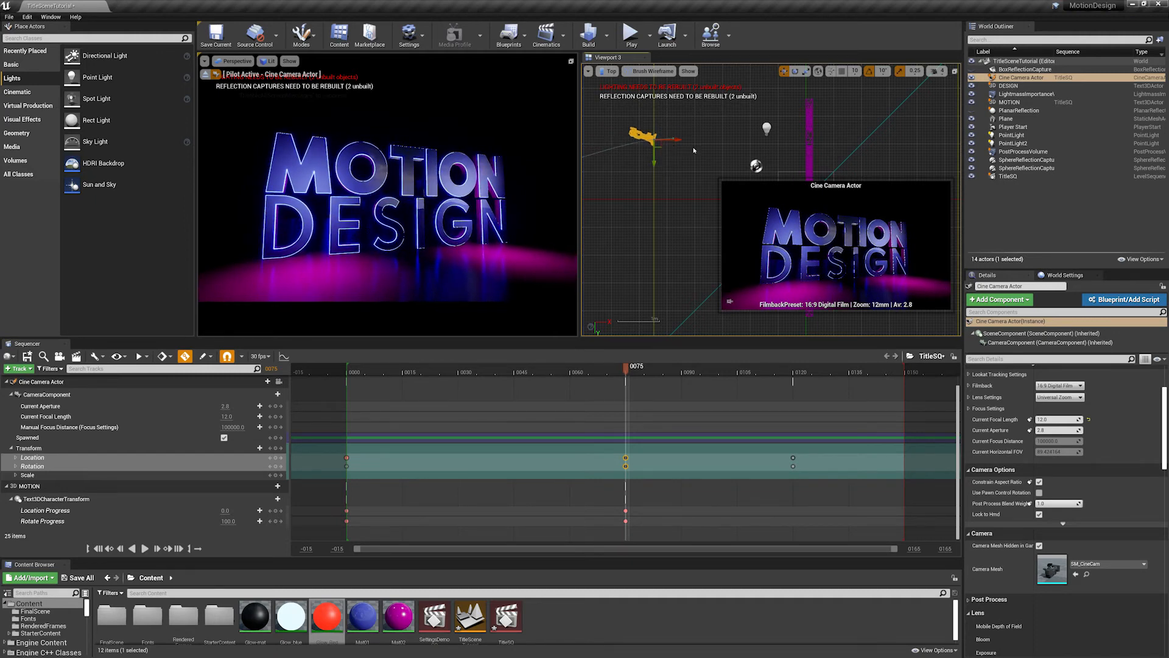
# - Zoom in on the cine camera in the Top view and scrub its move from frame 75 to frame 105
pyautogui.scroll(4, 689, 154)
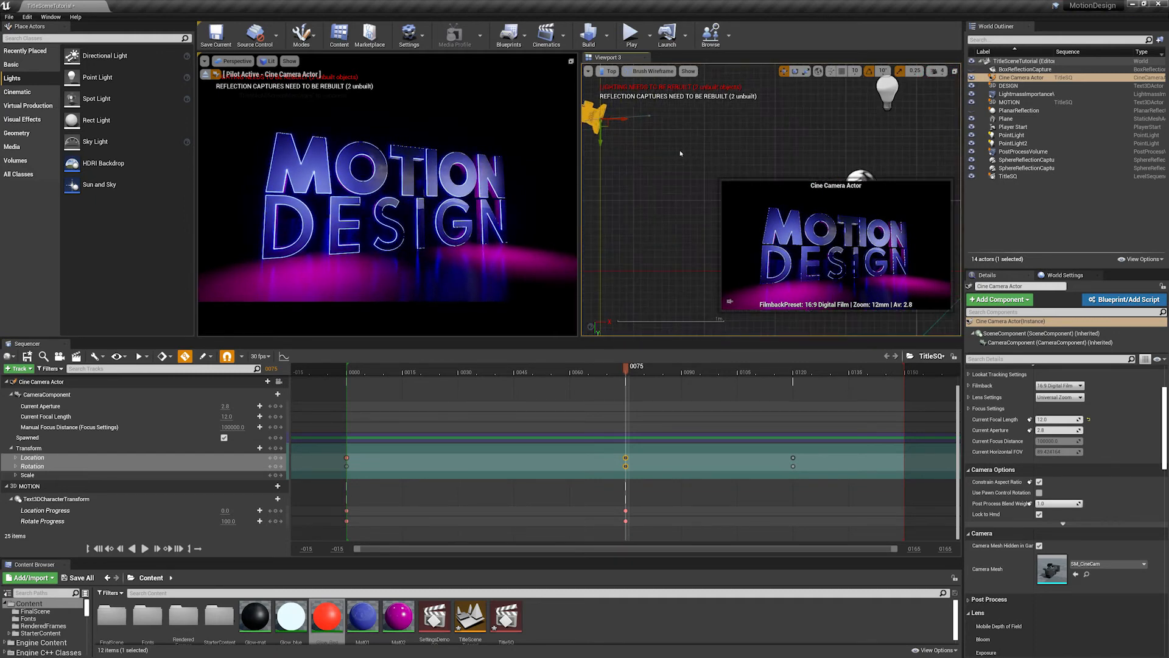
pyautogui.moveTo(662, 148); pyautogui.dragTo(587, 101, button='right')
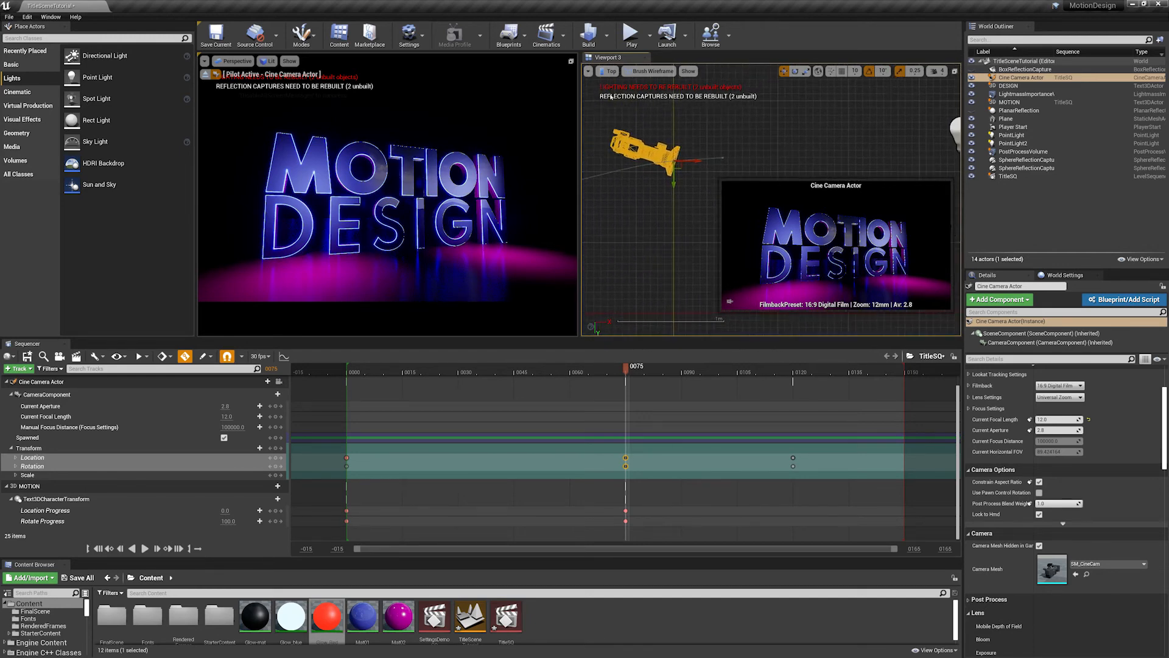
pyautogui.moveTo(617, 373); pyautogui.dragTo(738, 372)
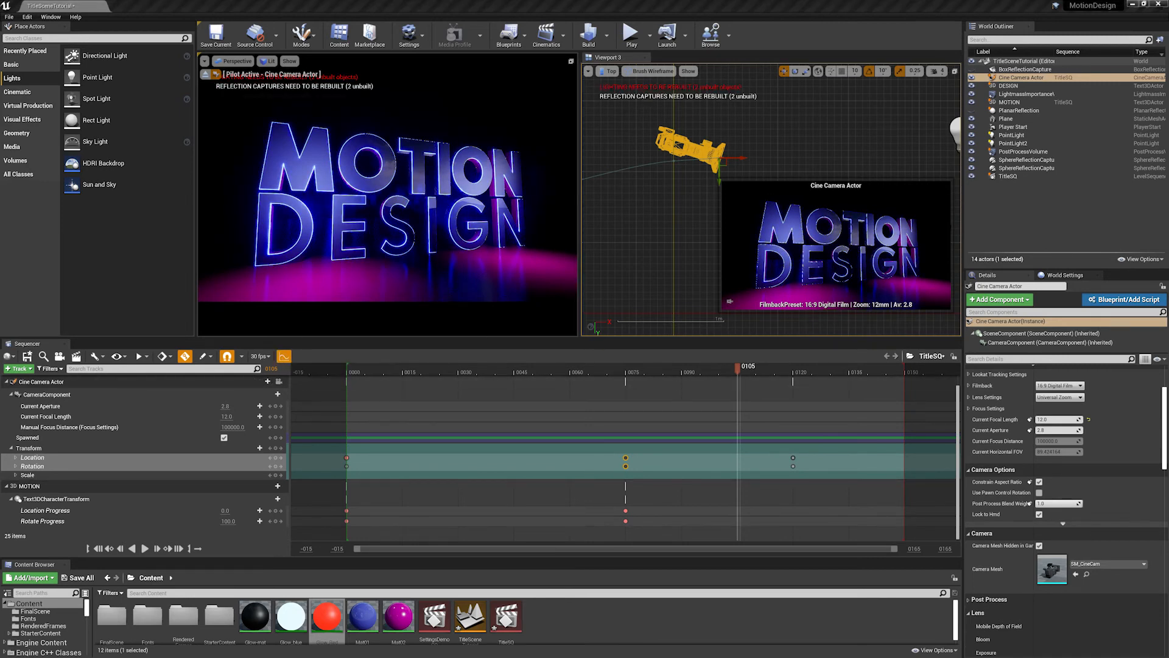
# - Open the Sequencer Curves editor and display the cine camera's Transform Location X curve
pyautogui.moveTo(1168, 308); pyautogui.dragTo(768, 261)
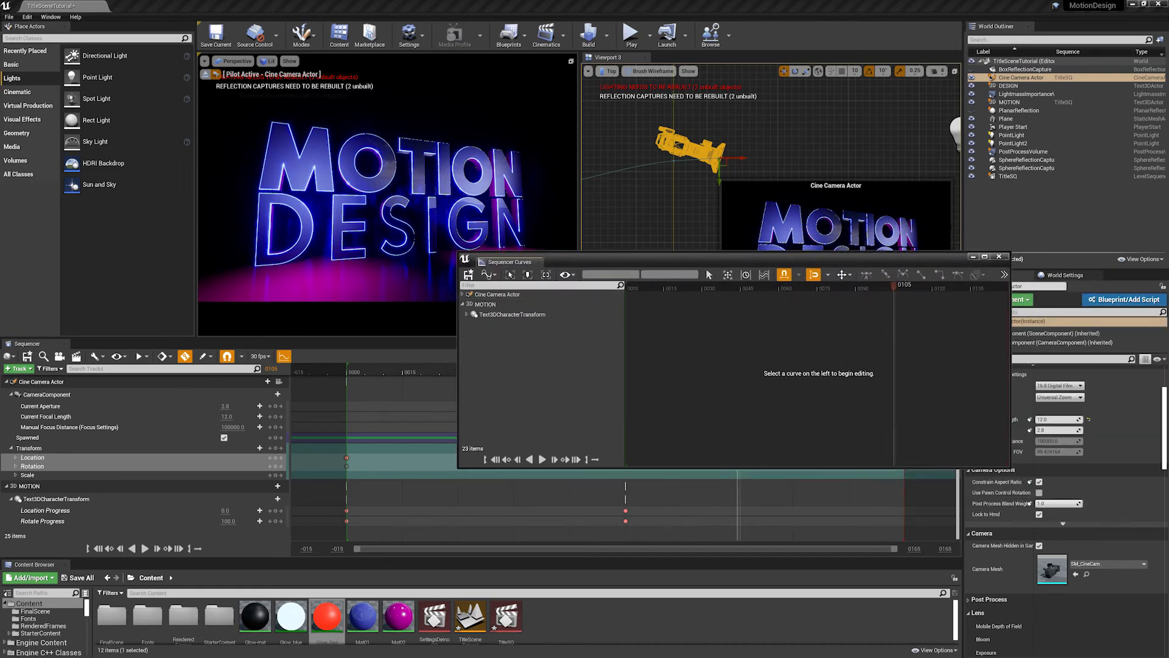
pyautogui.click(43, 385)
pyautogui.click(468, 305)
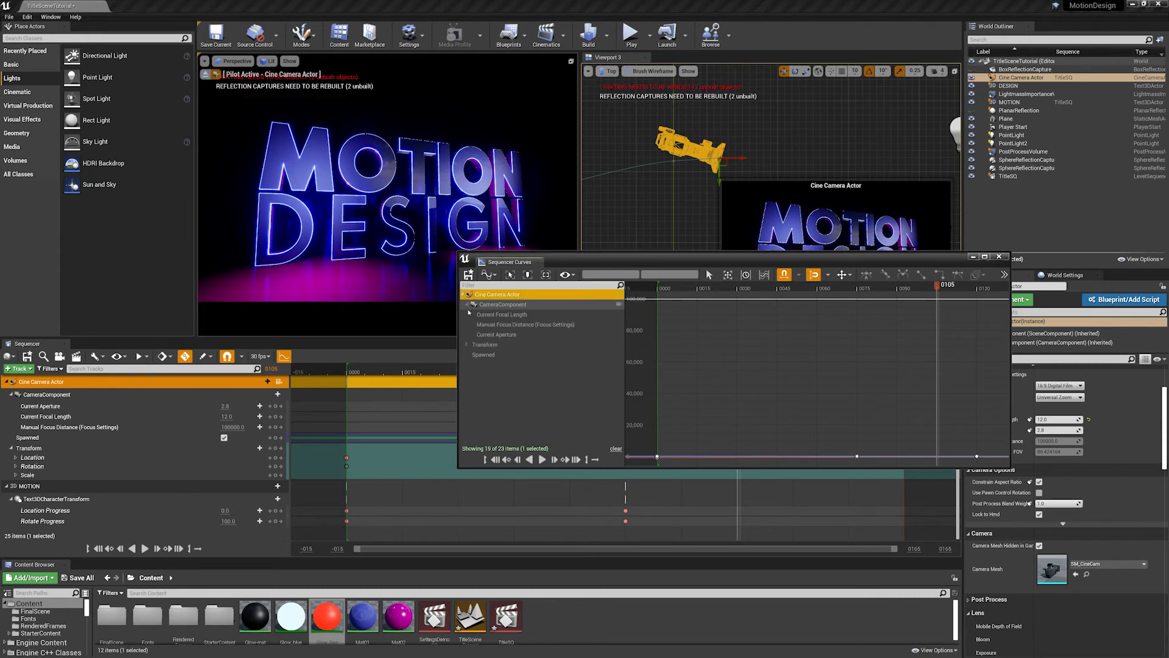
pyautogui.click(468, 305)
pyautogui.click(467, 345)
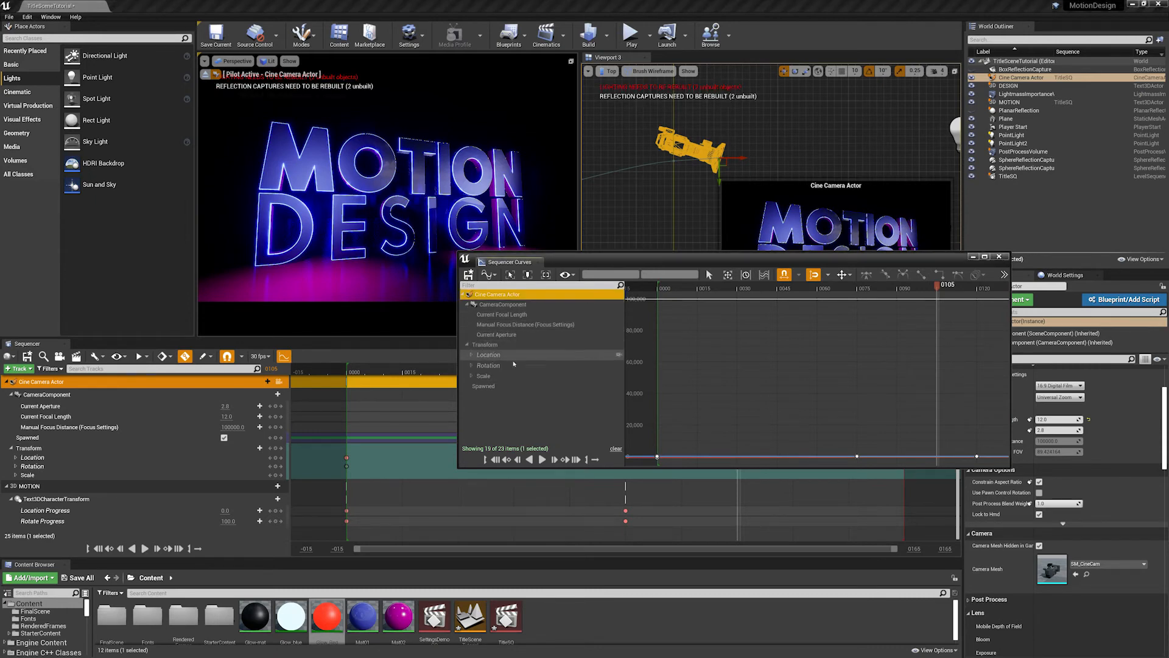
pyautogui.click(471, 356)
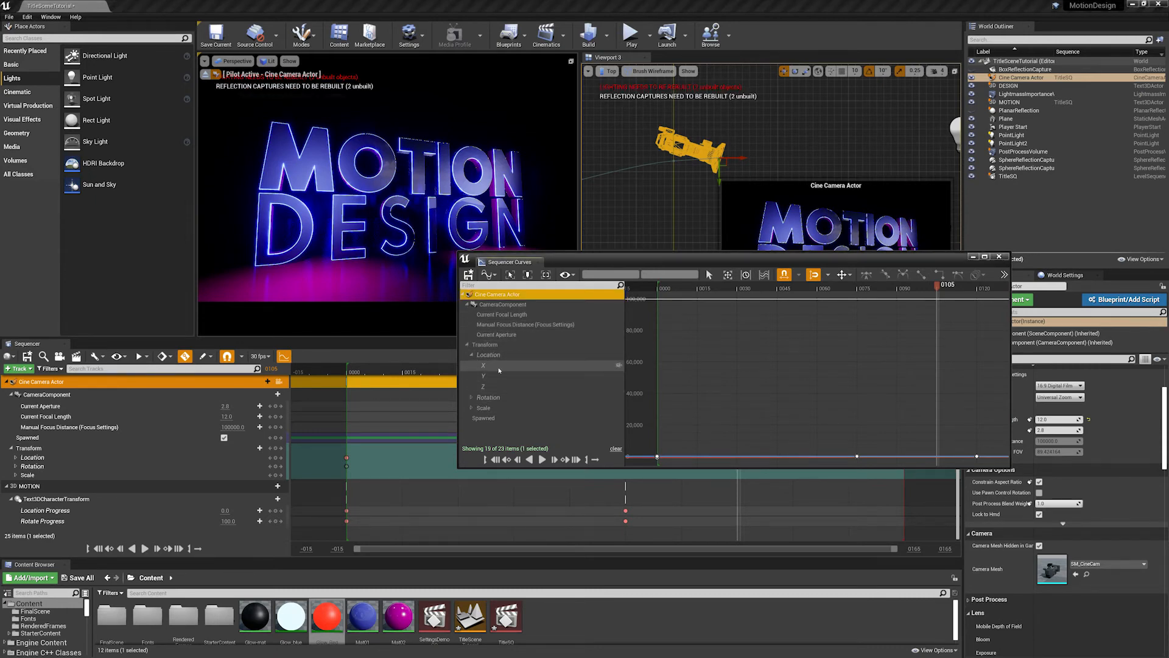
pyautogui.click(497, 369)
pyautogui.scroll(-3, 863, 350)
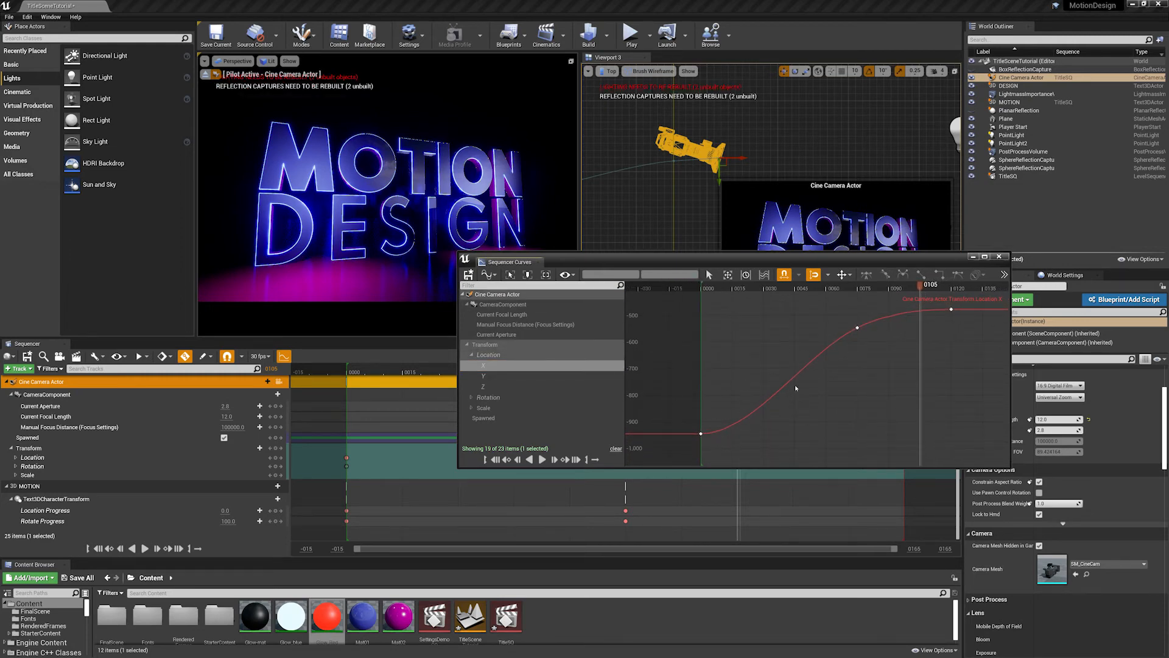
# - Nudge the frame-75 key on the cine camera's Location X curve slightly, and scrub around it to check the motion
pyautogui.moveTo(920, 284); pyautogui.dragTo(822, 306)
pyautogui.click(823, 370)
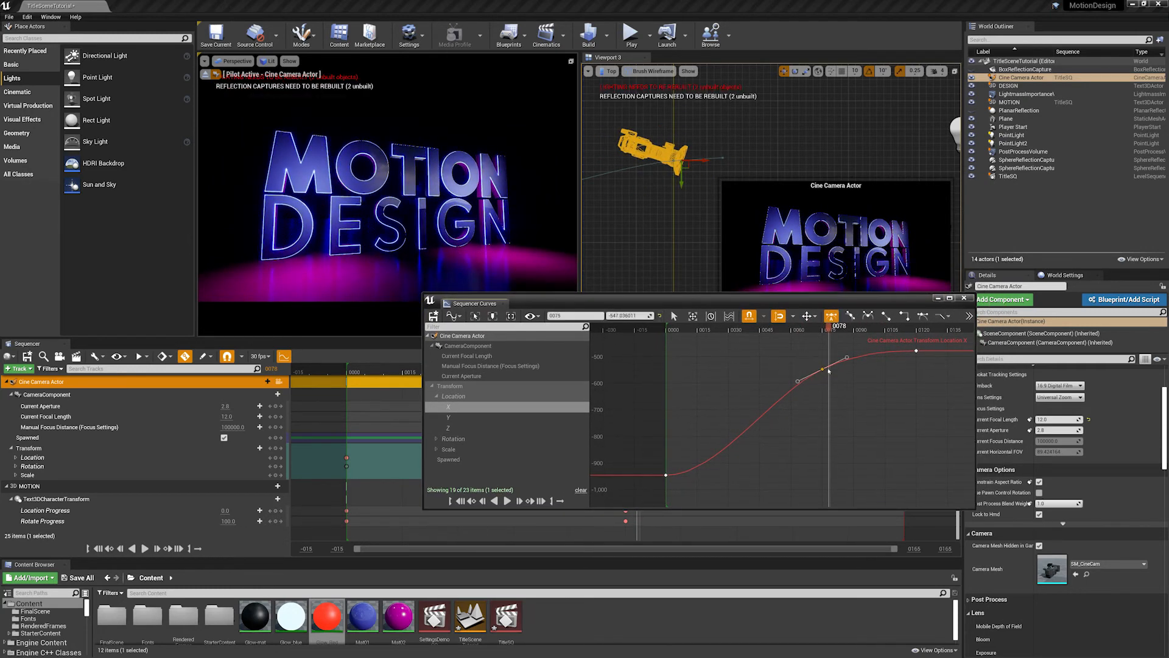
pyautogui.moveTo(823, 369); pyautogui.dragTo(822, 369)
pyautogui.click(886, 316)
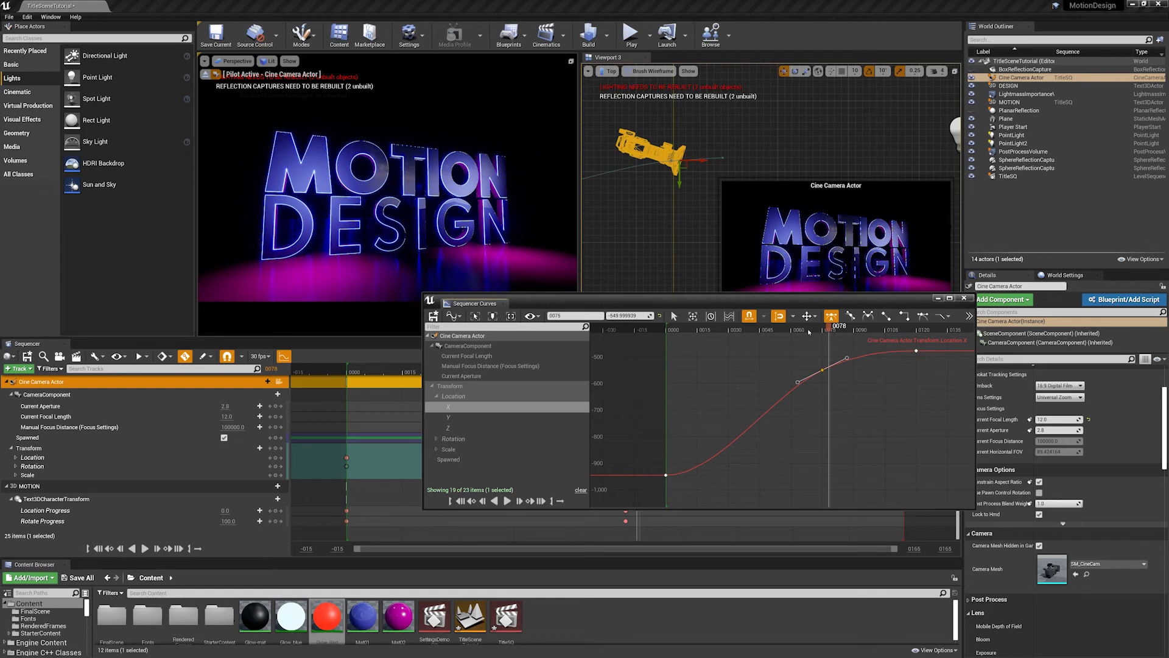
pyautogui.moveTo(826, 332)
pyautogui.mouseDown()
pyautogui.moveTo(668, 332)
pyautogui.moveTo(842, 341)
pyautogui.moveTo(675, 342)
pyautogui.moveTo(841, 336)
pyautogui.moveTo(699, 341)
pyautogui.moveTo(825, 337)
pyautogui.mouseUp()
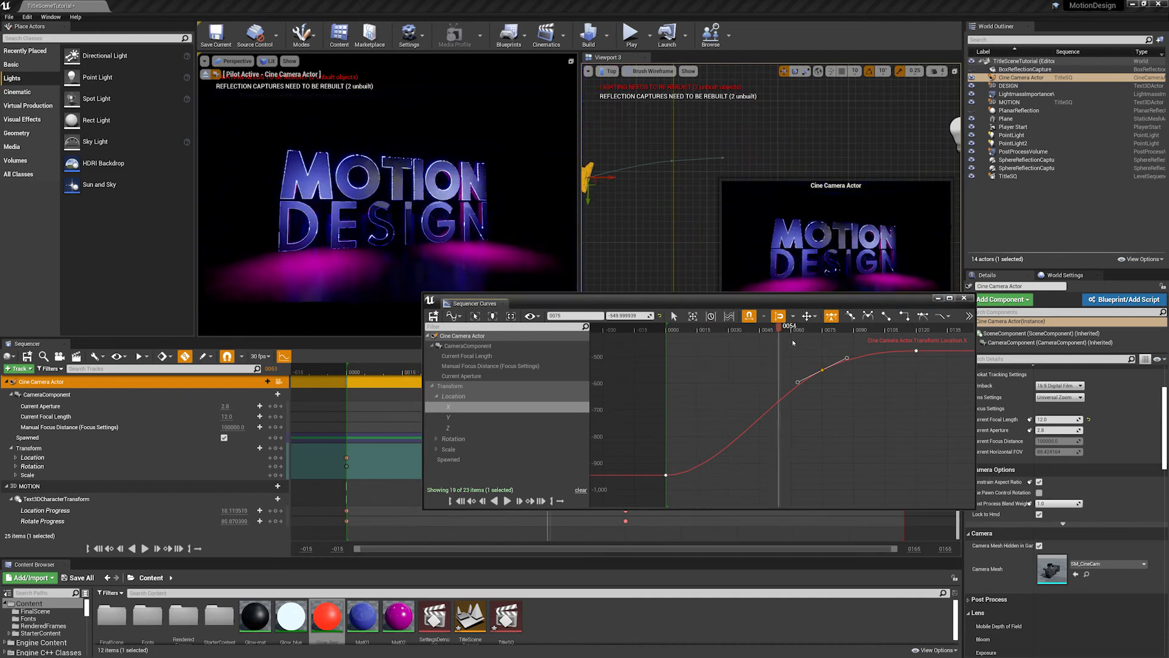
# - Examine the cine camera's Location Y, Z and X curves, scrub past frame 76, and put the curve editor away
pyautogui.click(448, 418)
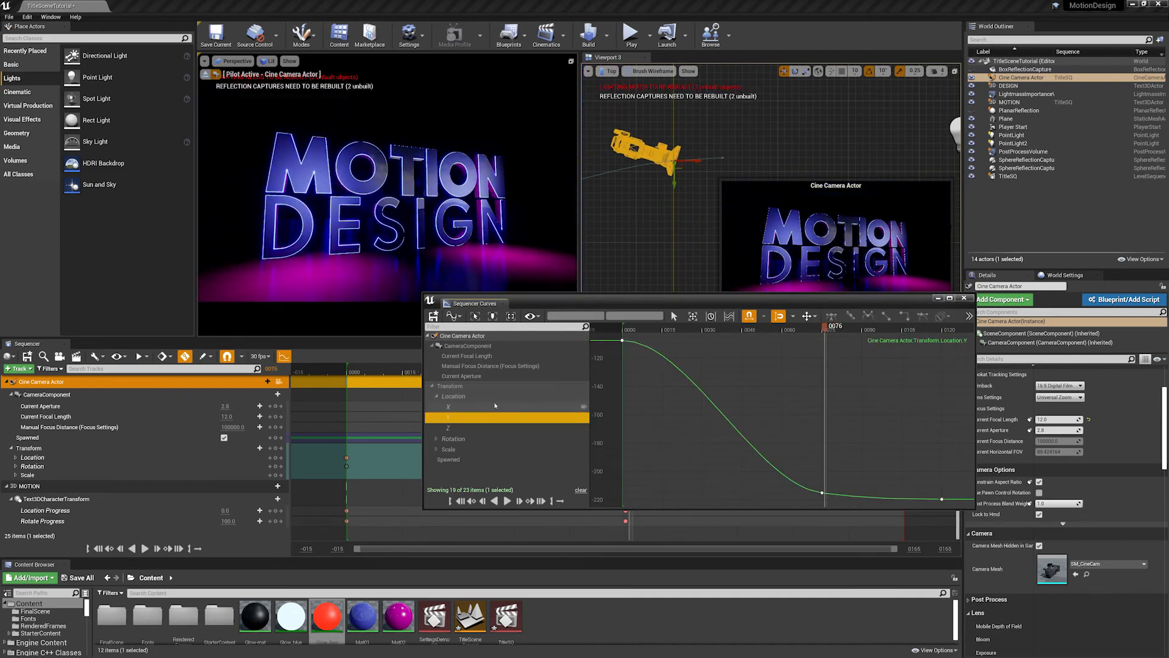
pyautogui.click(460, 428)
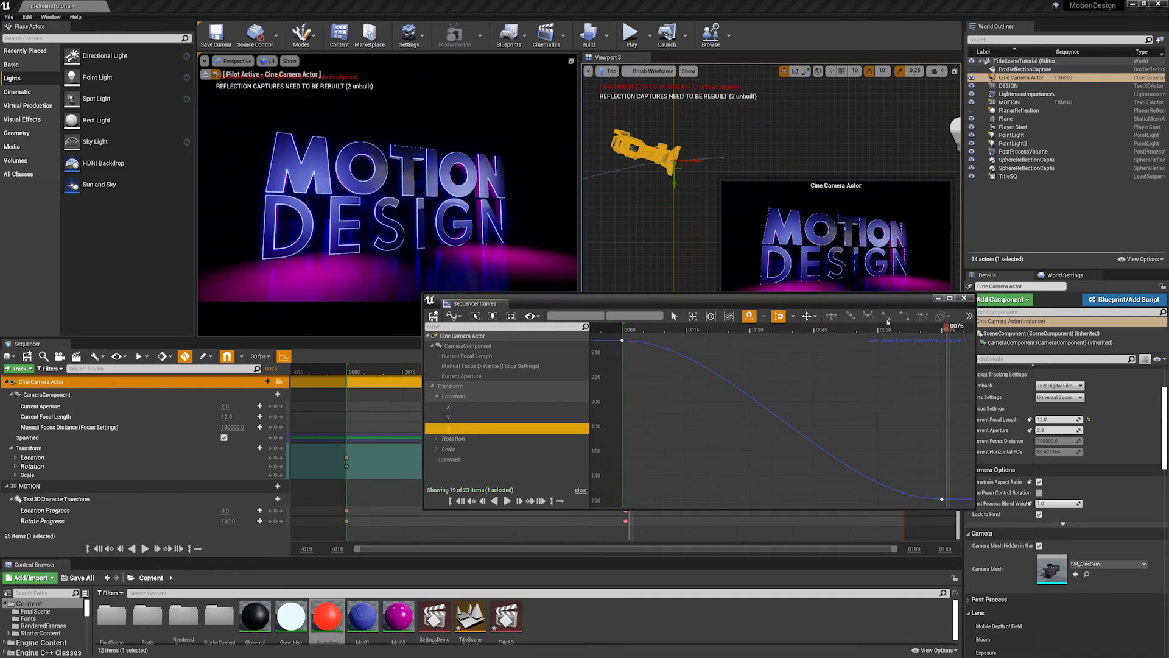
pyautogui.click(455, 407)
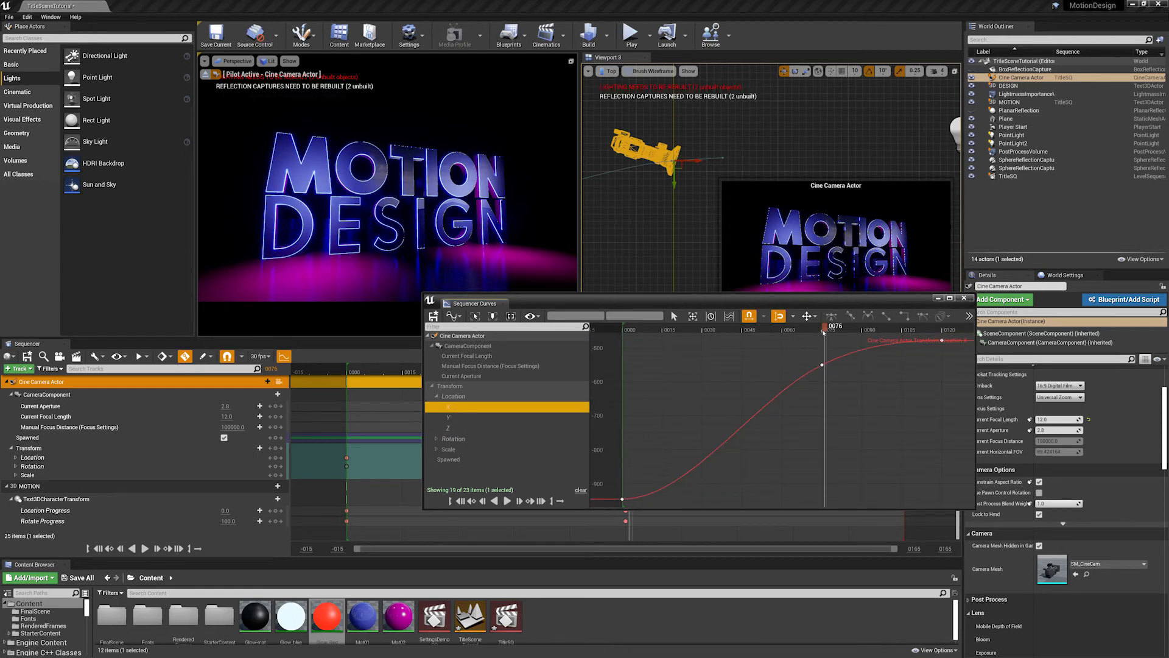
pyautogui.moveTo(824, 333); pyautogui.dragTo(879, 336)
pyautogui.moveTo(564, 305); pyautogui.dragTo(1168, 297)
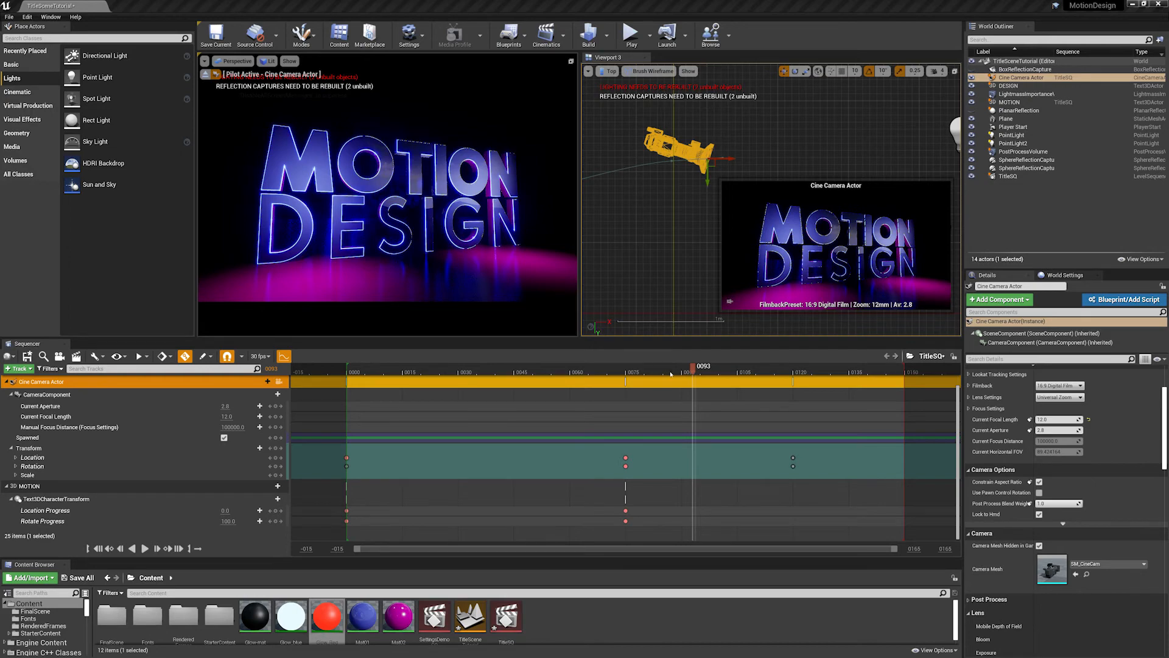
# - At frame 0, try a different Roll value for the cine camera, and undo the change
pyautogui.moveTo(672, 373); pyautogui.dragTo(536, 373)
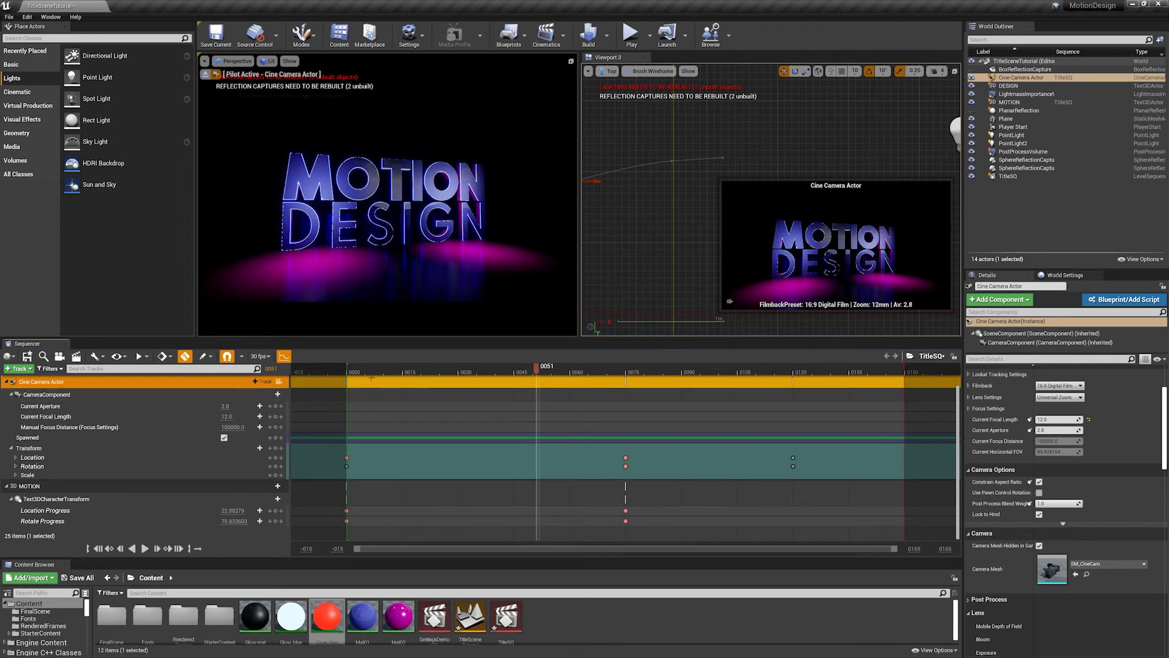
pyautogui.moveTo(380, 373); pyautogui.dragTo(357, 373)
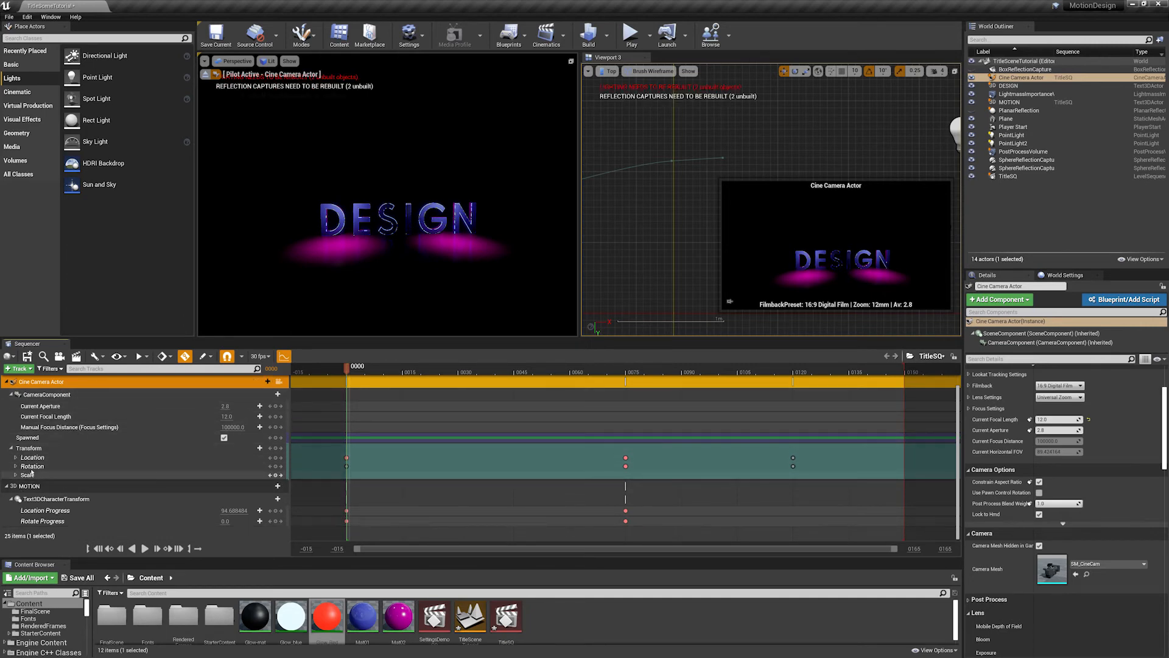
pyautogui.click(16, 466)
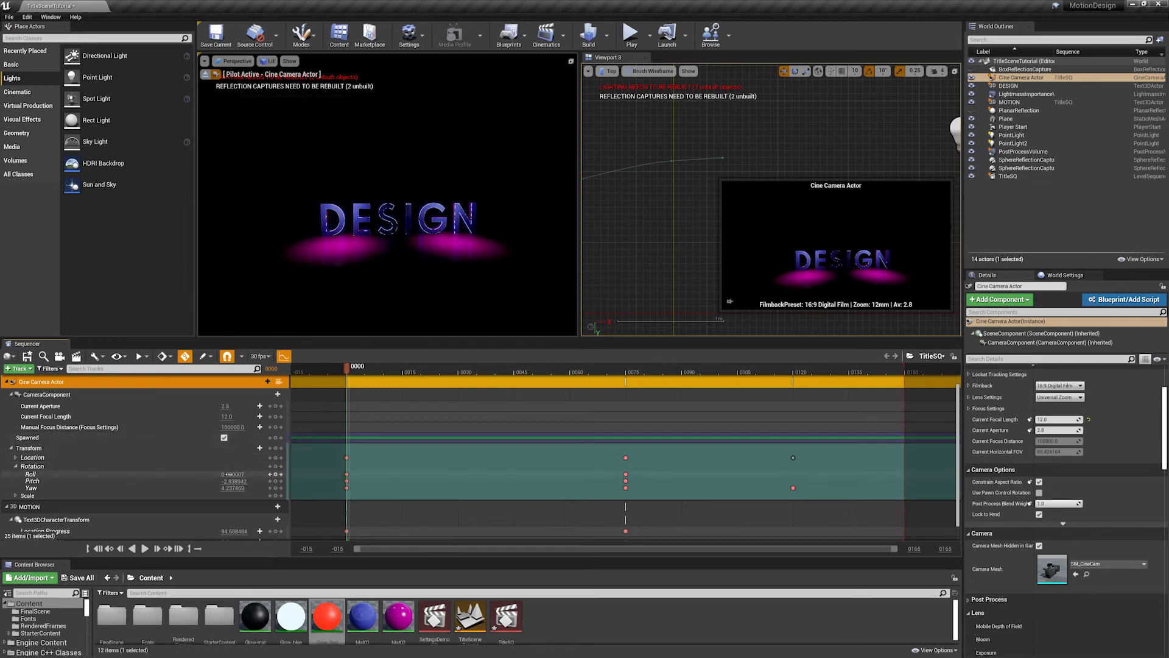
pyautogui.moveTo(233, 473)
pyautogui.mouseDown()
pyautogui.moveTo(272, 474)
pyautogui.moveTo(235, 474)
pyautogui.mouseUp()
pyautogui.hotkey('ctrl', 'z')
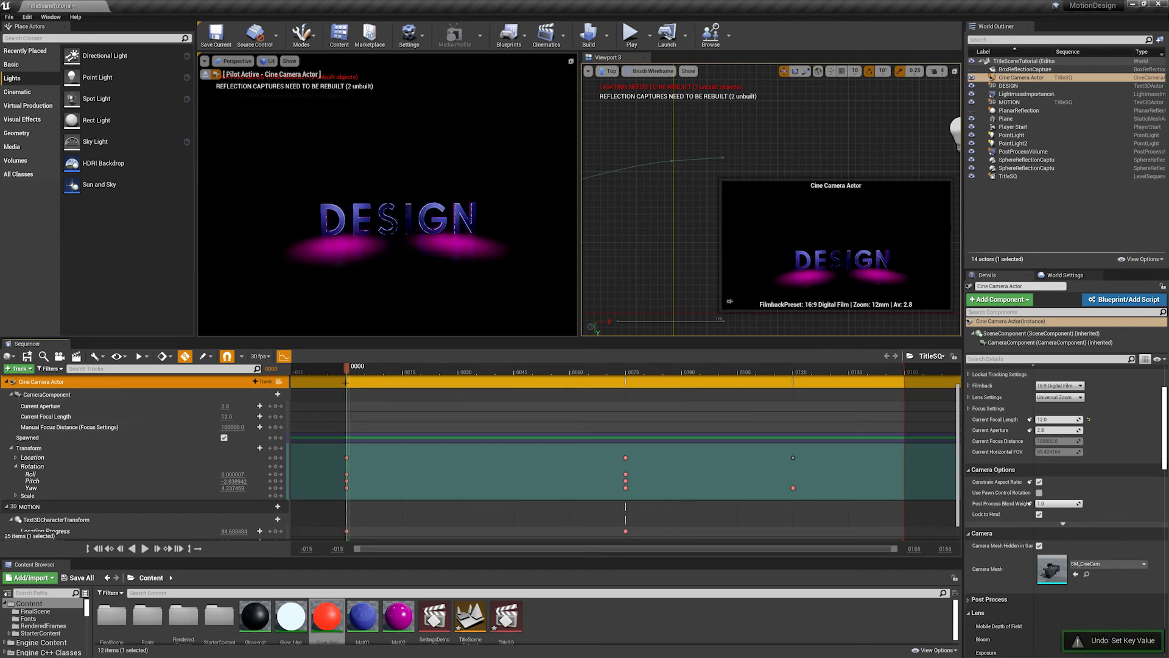
# - At frame 24, key the cine camera's Roll at about 60.6, and undo the trial Yaw change
pyautogui.moveTo(349, 372); pyautogui.dragTo(436, 373)
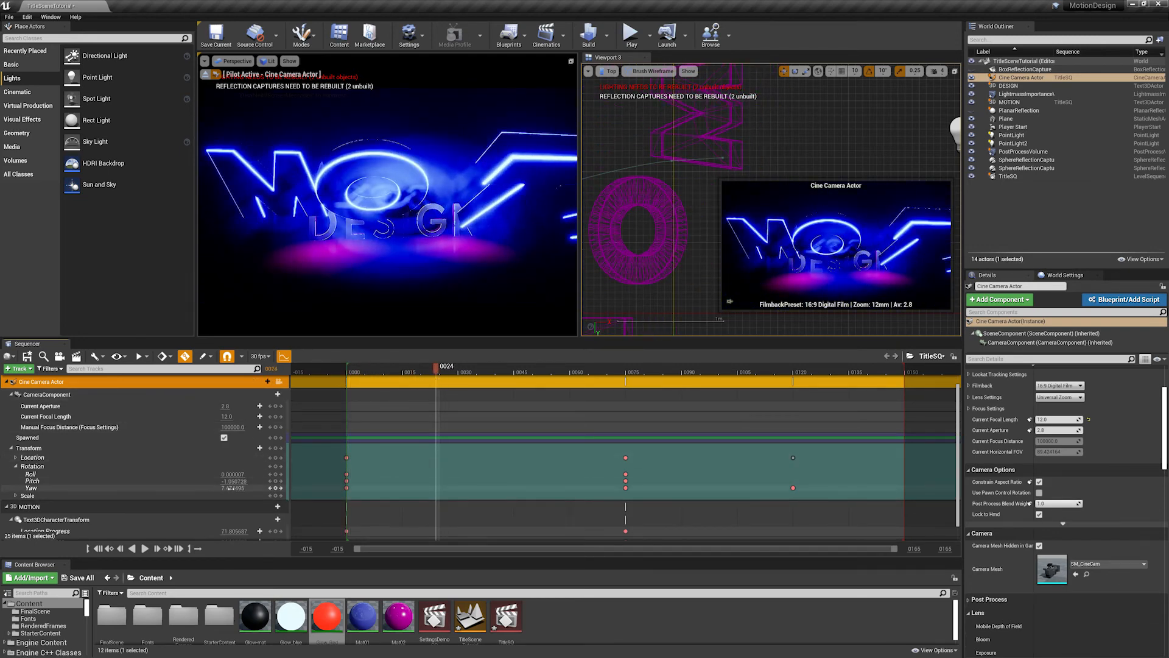
pyautogui.moveTo(233, 488); pyautogui.dragTo(262, 474)
pyautogui.hotkey('ctrl', 'z')
pyautogui.hotkey('ctrl', 'z')
# - Delete the cine camera's Roll key at frame 0, and move the frame-24 Roll key to frame 0
pyautogui.moveTo(438, 372); pyautogui.dragTo(358, 408)
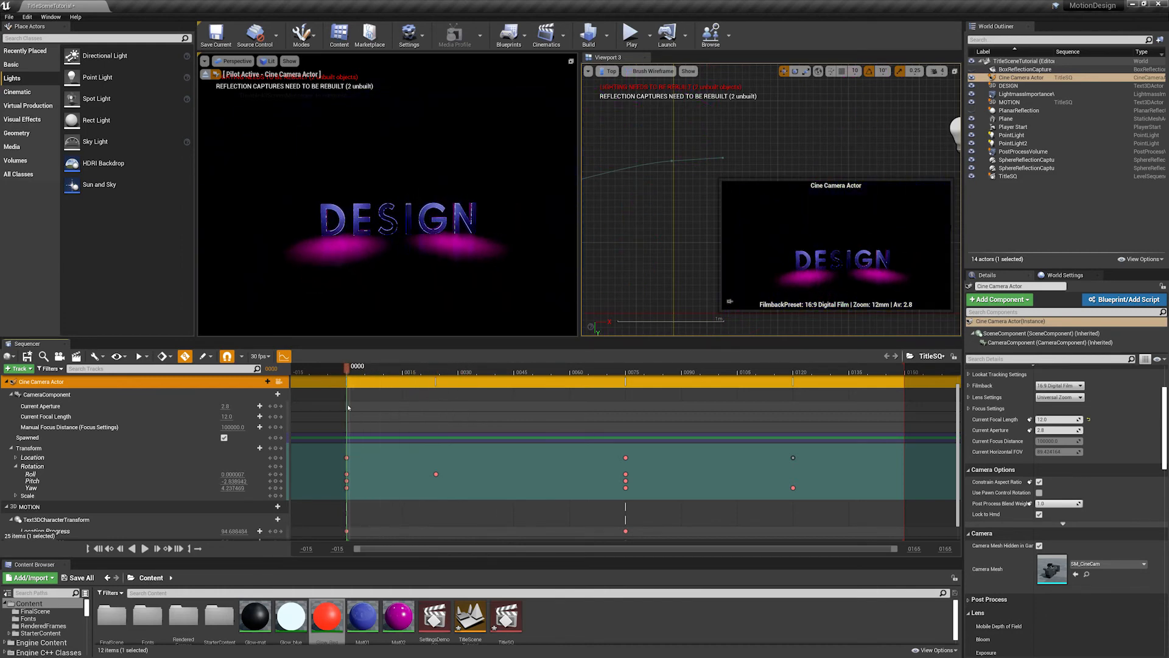
pyautogui.click(347, 473)
pyautogui.press('Delete')
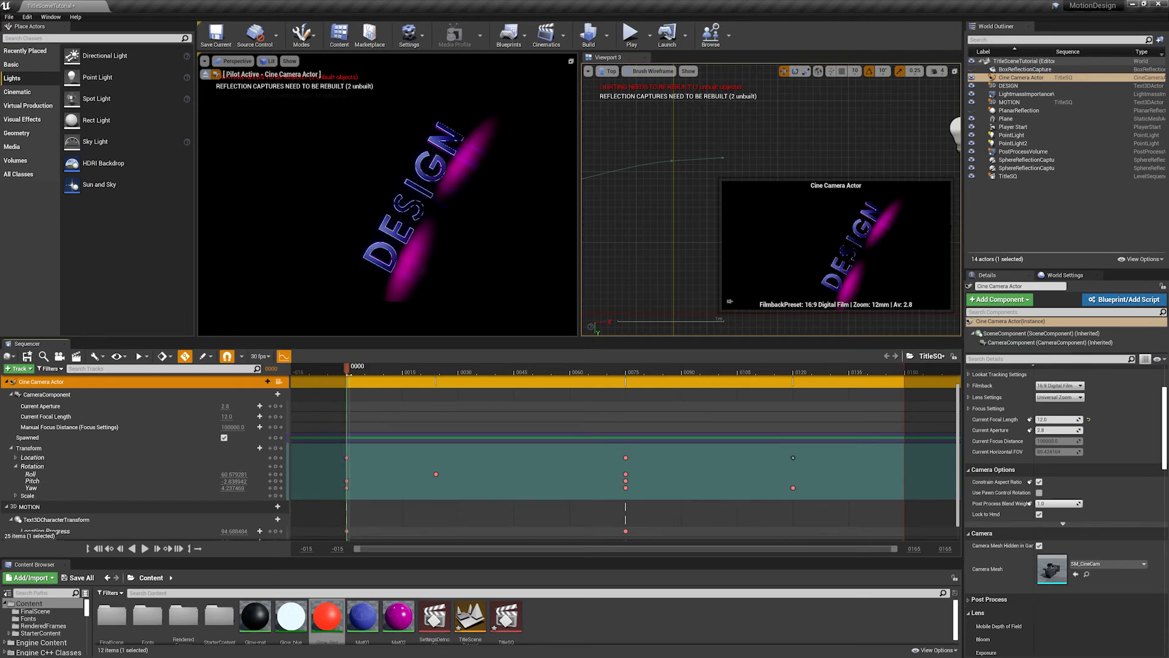
pyautogui.moveTo(356, 370); pyautogui.dragTo(460, 382)
pyautogui.moveTo(536, 397); pyautogui.dragTo(410, 432)
pyautogui.moveTo(436, 473); pyautogui.dragTo(348, 473)
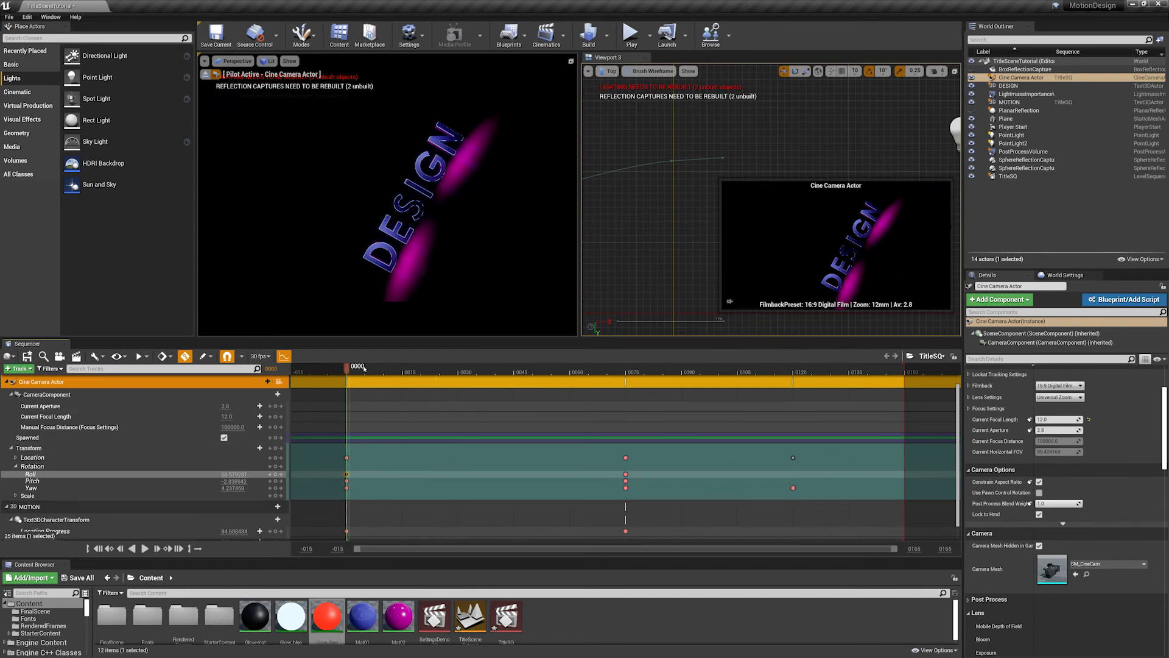
# - Scrub and play the sequence from frame 0 to review the camera roll, and return to frame 43
pyautogui.moveTo(363, 371); pyautogui.dragTo(623, 402)
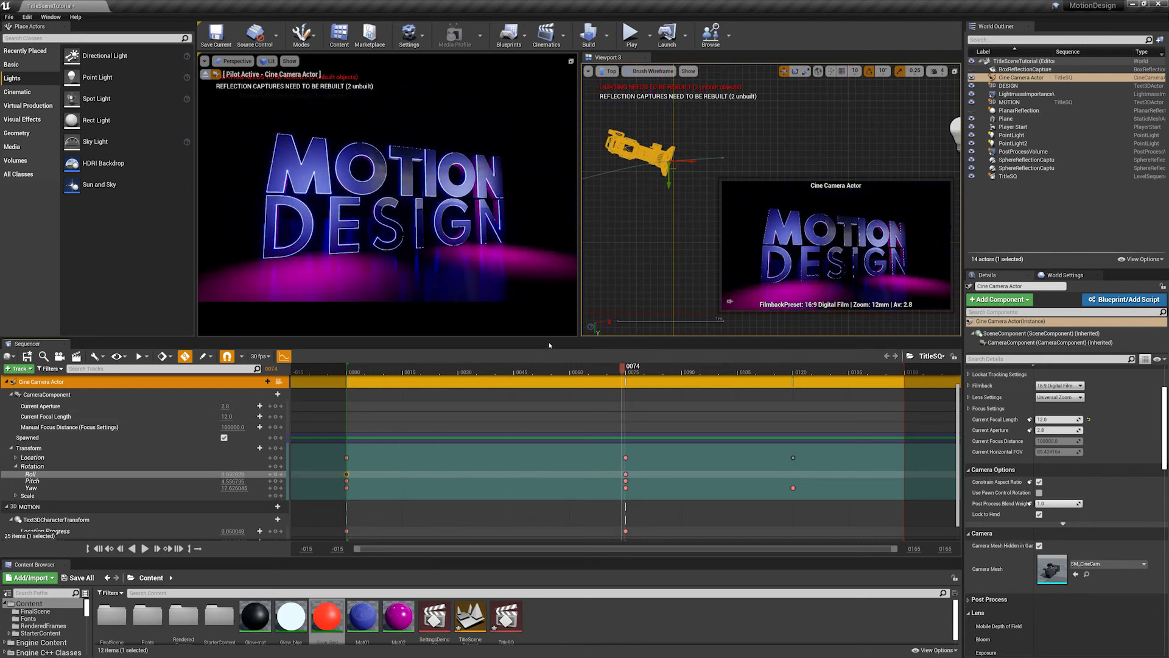
pyautogui.moveTo(402, 377); pyautogui.dragTo(355, 370)
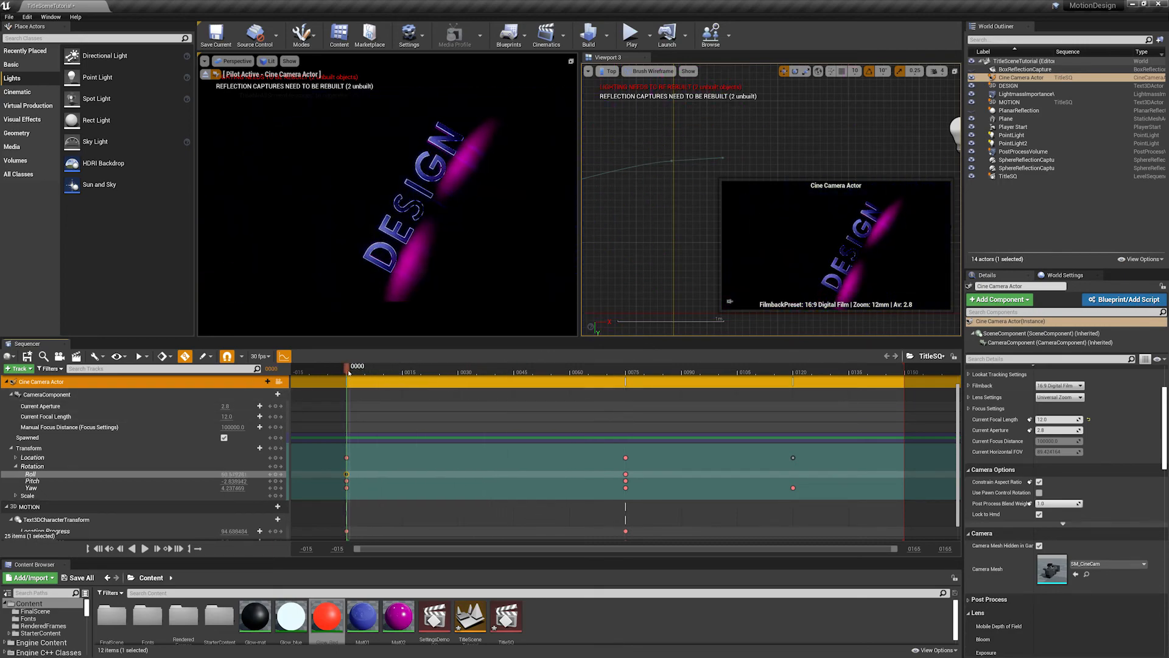
pyautogui.press('space')
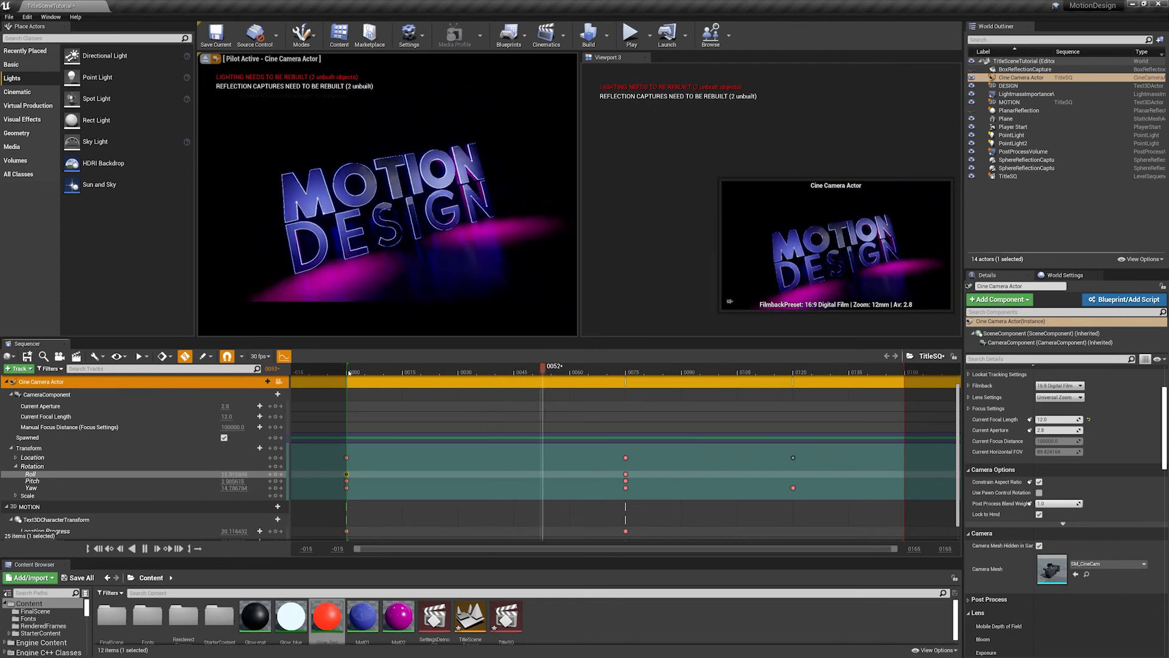
pyautogui.press('space')
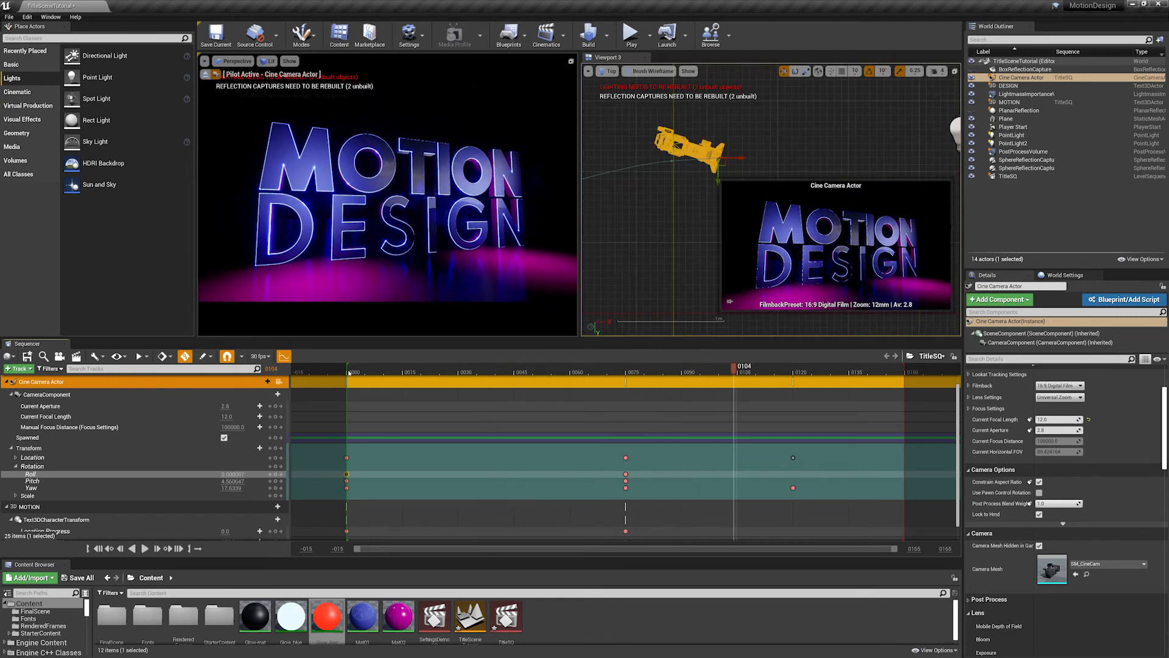
pyautogui.moveTo(391, 369); pyautogui.dragTo(517, 385)
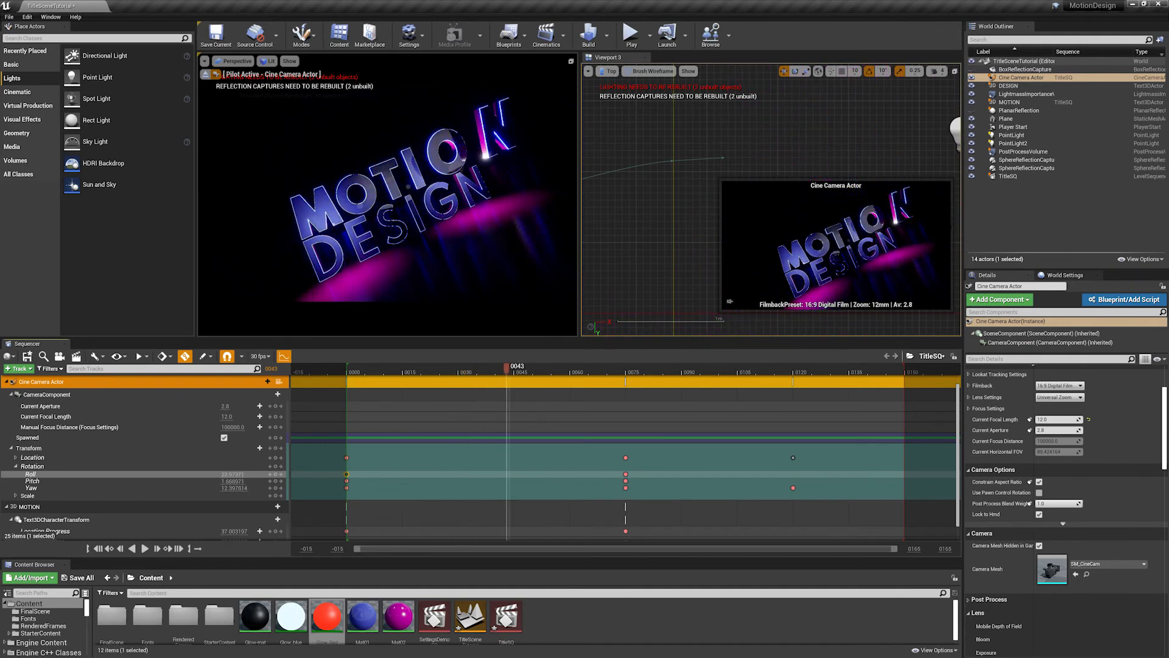
# - Set the DESIGN text's Horizontal Alignment to Center, move it back into place under MOTION, and check it at frame 49
pyautogui.click(399, 226)
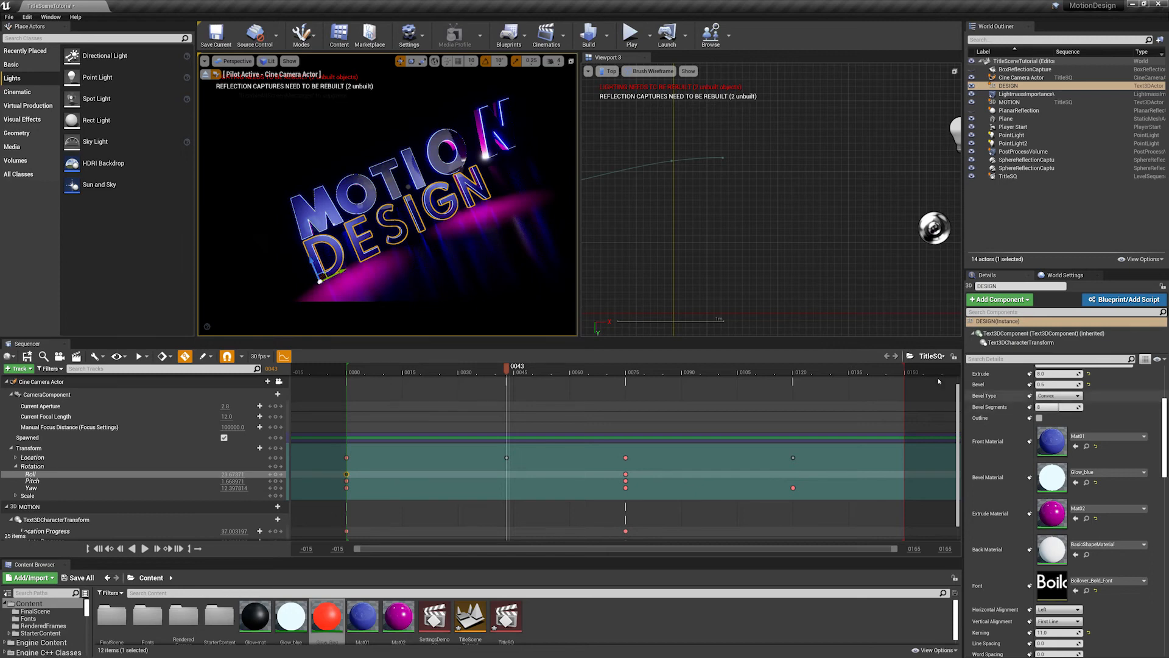
pyautogui.scroll(-5, 1112, 436)
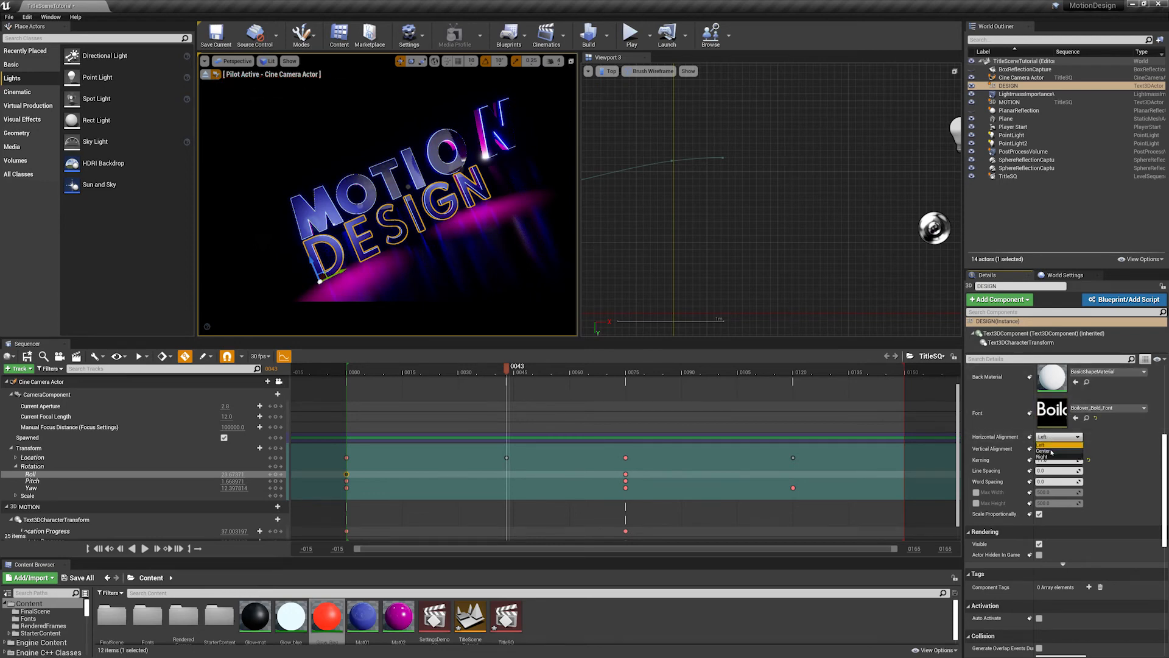
pyautogui.click(1045, 450)
pyautogui.moveTo(346, 269); pyautogui.dragTo(450, 232)
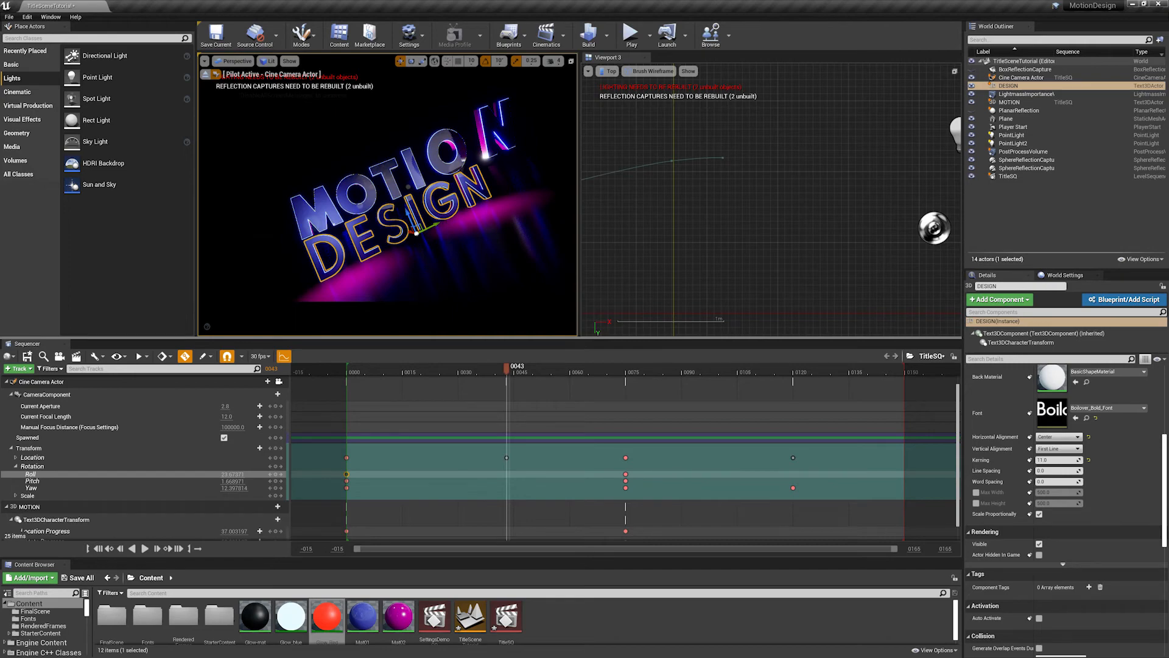
pyautogui.moveTo(506, 373)
pyautogui.mouseDown()
pyautogui.moveTo(404, 372)
pyautogui.moveTo(574, 372)
pyautogui.moveTo(420, 382)
pyautogui.moveTo(521, 388)
pyautogui.mouseUp()
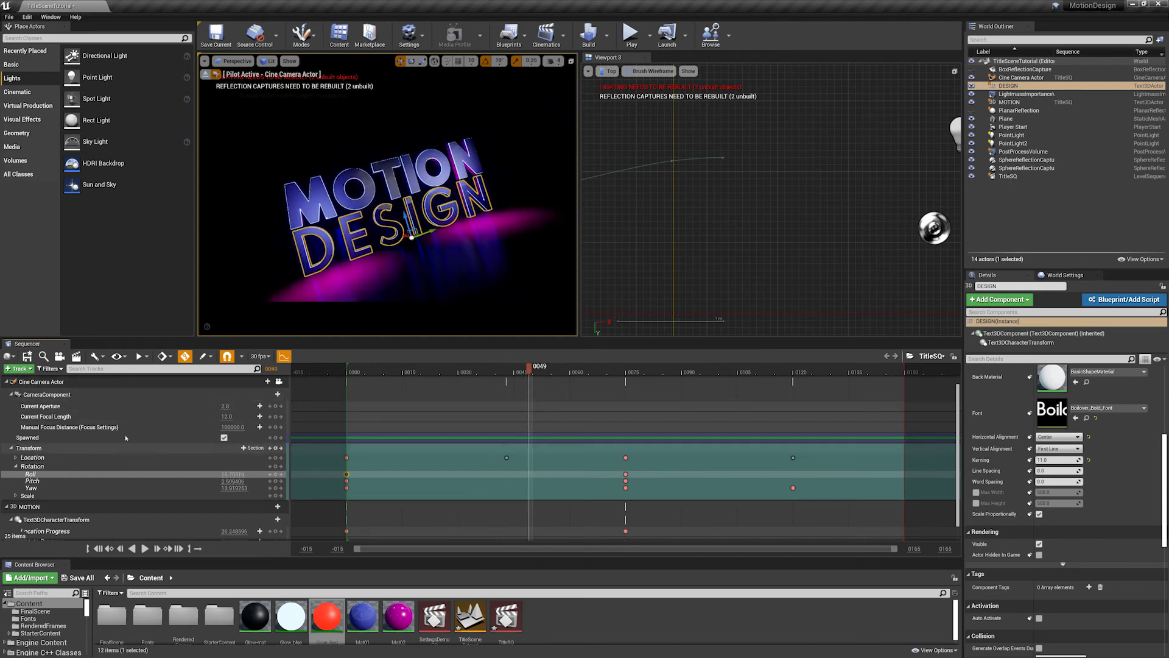
# - Collapse the Cine Camera Actor and MOTION tracks, and add the DESIGN text actor to the sequence
pyautogui.click(8, 382)
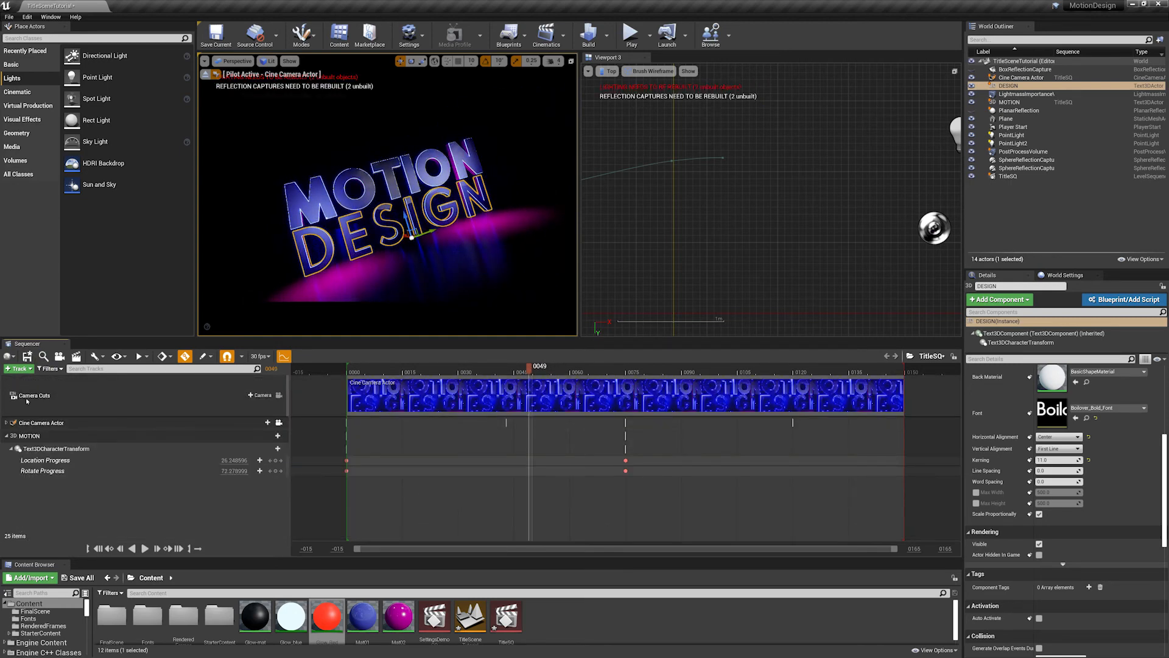
pyautogui.click(7, 436)
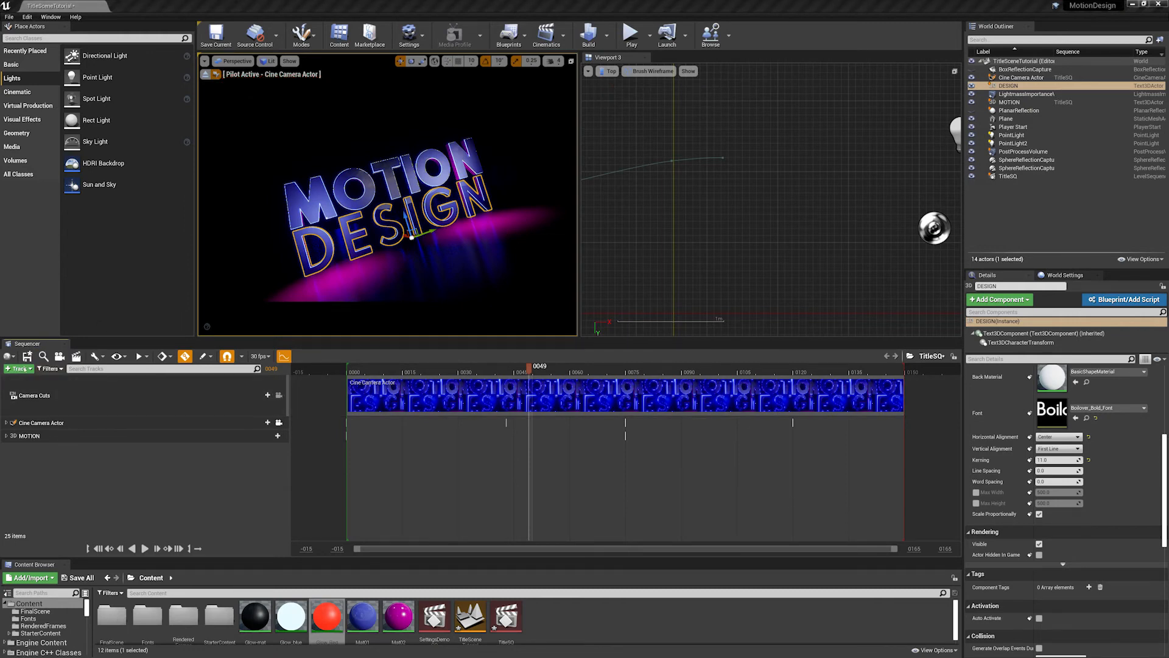
pyautogui.click(19, 368)
pyautogui.moveTo(53, 384)
pyautogui.click(158, 378)
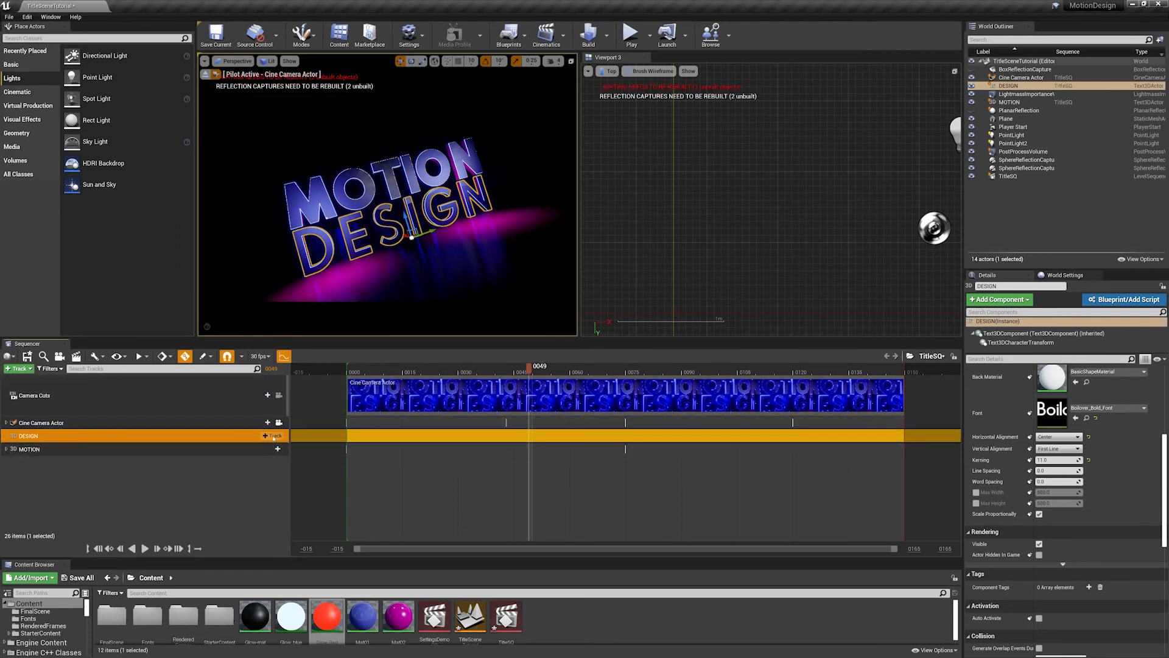
# - Add the DESIGN actor's Text3DCharacterTransform component to the sequence, with a Location Progress track under it
pyautogui.click(277, 436)
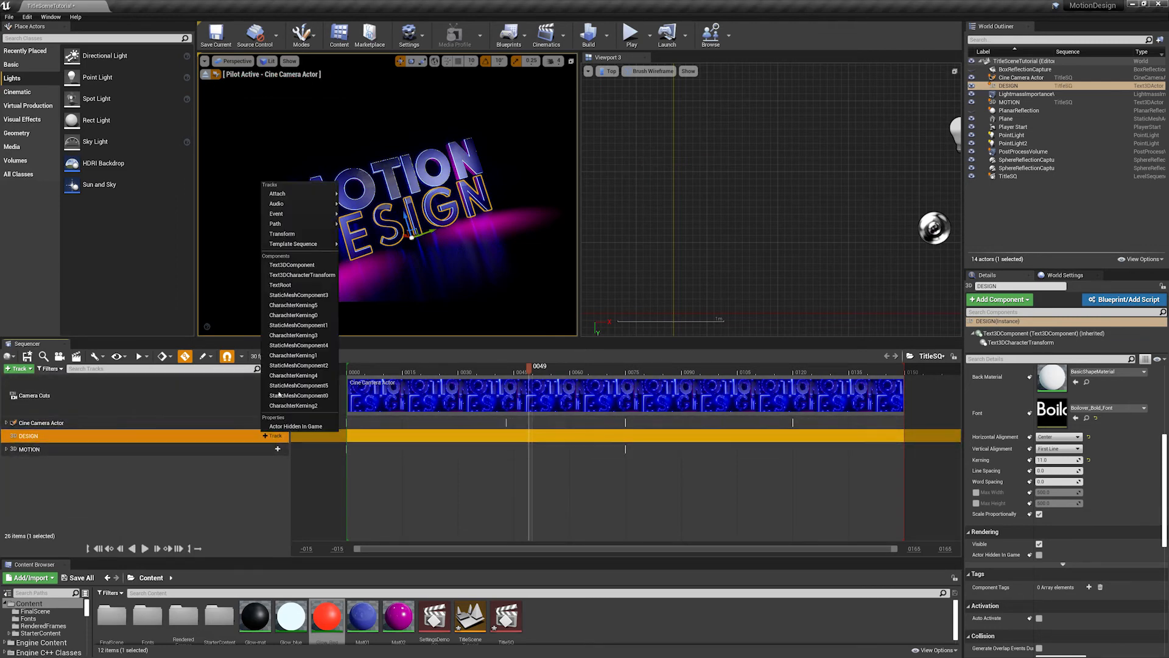
pyautogui.click(300, 275)
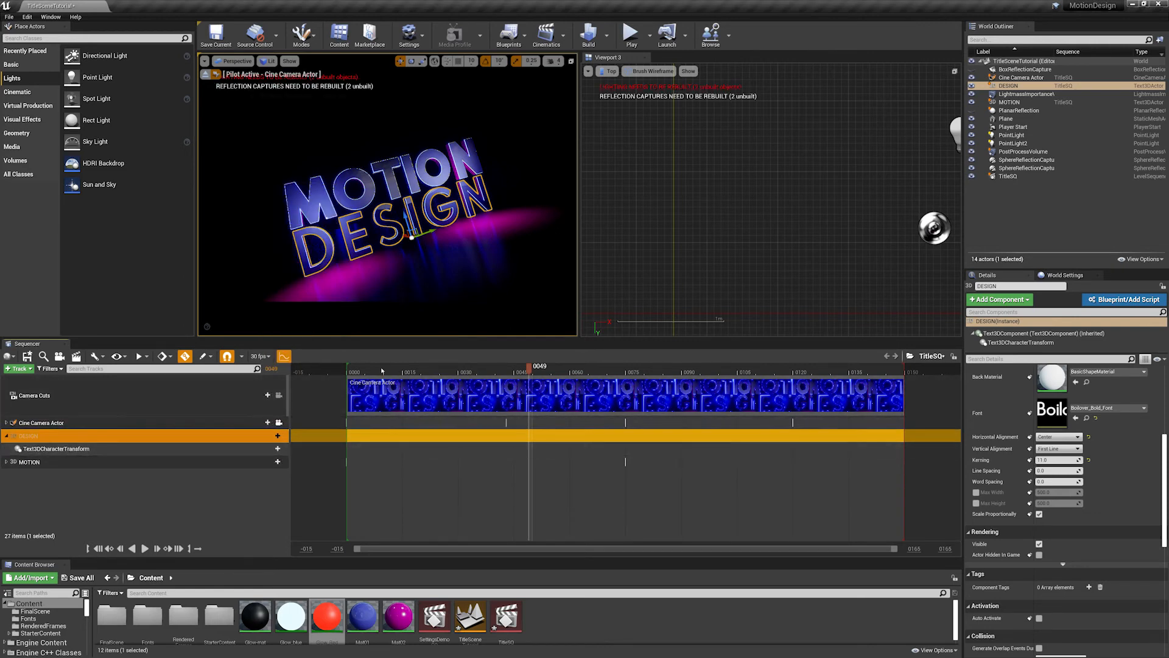
pyautogui.moveTo(352, 371); pyautogui.dragTo(440, 381)
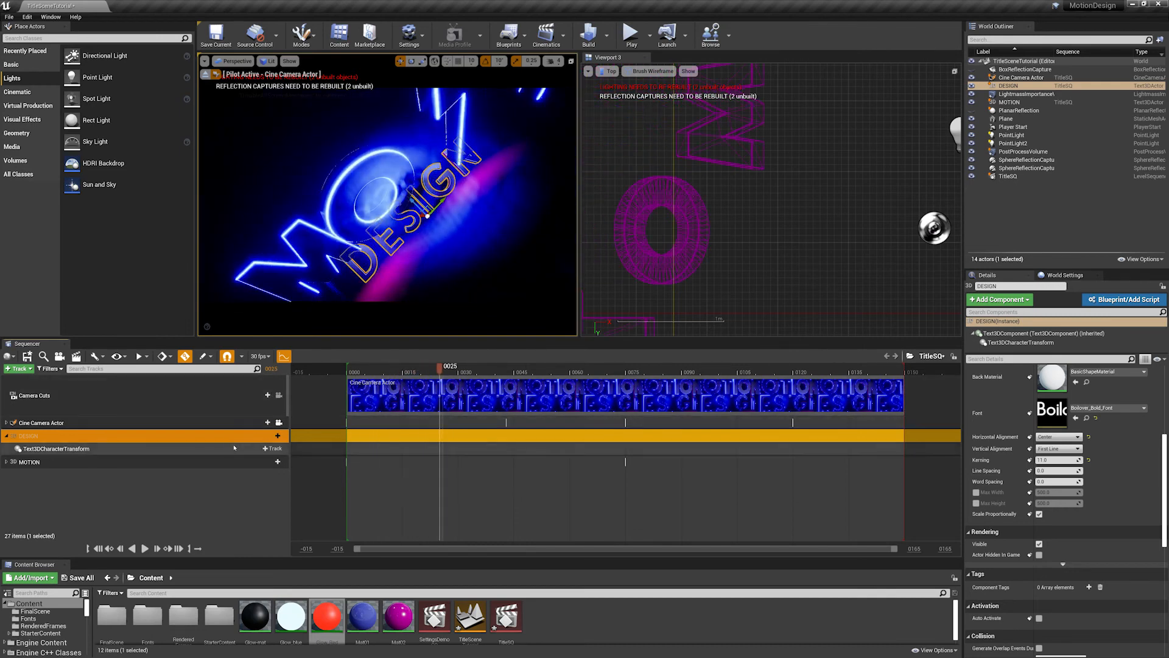
pyautogui.click(276, 449)
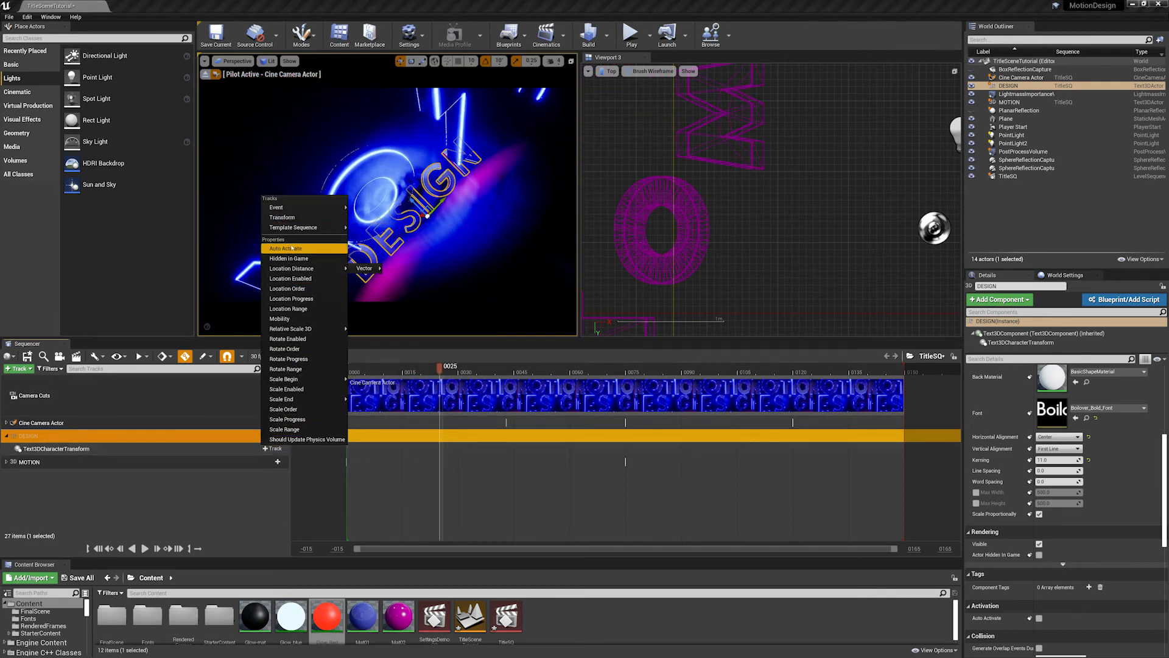
pyautogui.click(292, 298)
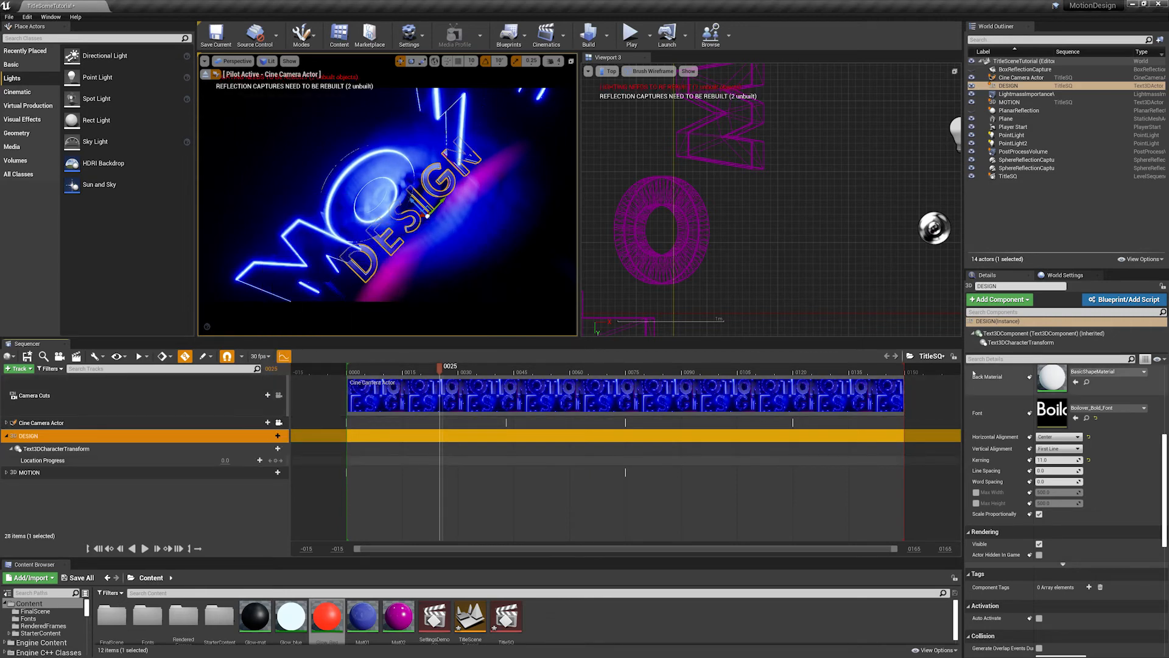
# - At frame 39, set DESIGN's character transform Location Distance X to -200 and raise its Location Progress to about 87.9
pyautogui.click(1029, 343)
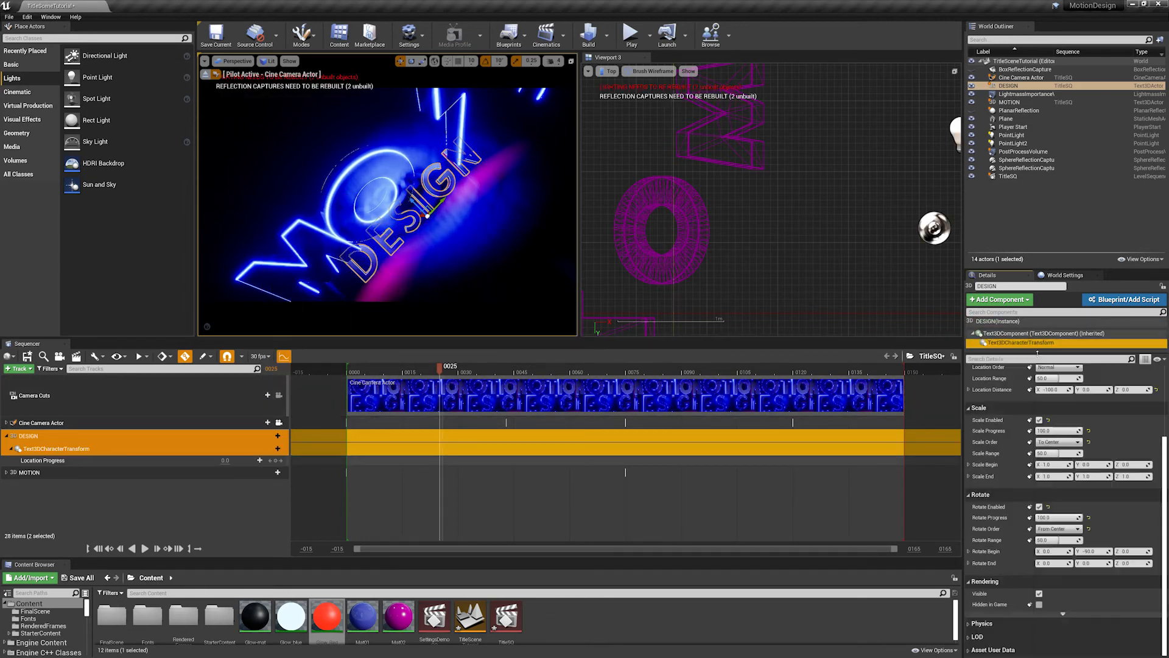
pyautogui.scroll(3, 1097, 439)
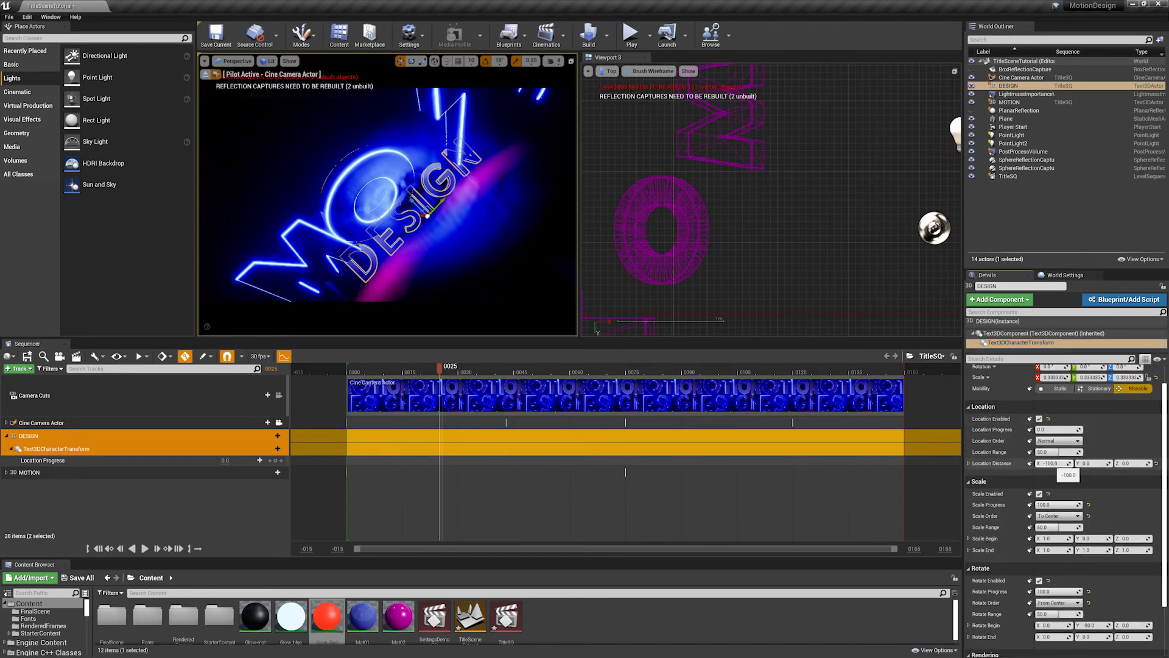
pyautogui.moveTo(439, 368); pyautogui.dragTo(492, 369)
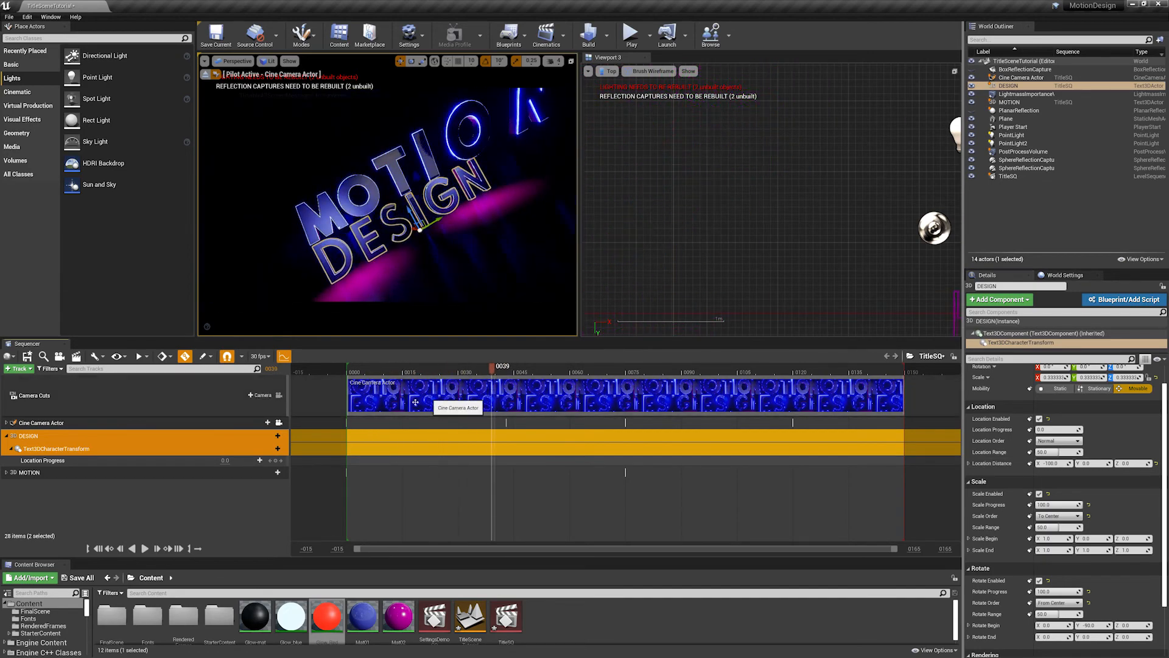
pyautogui.moveTo(1056, 429)
pyautogui.mouseDown()
pyautogui.moveTo(1099, 429)
pyautogui.moveTo(1055, 429)
pyautogui.mouseUp()
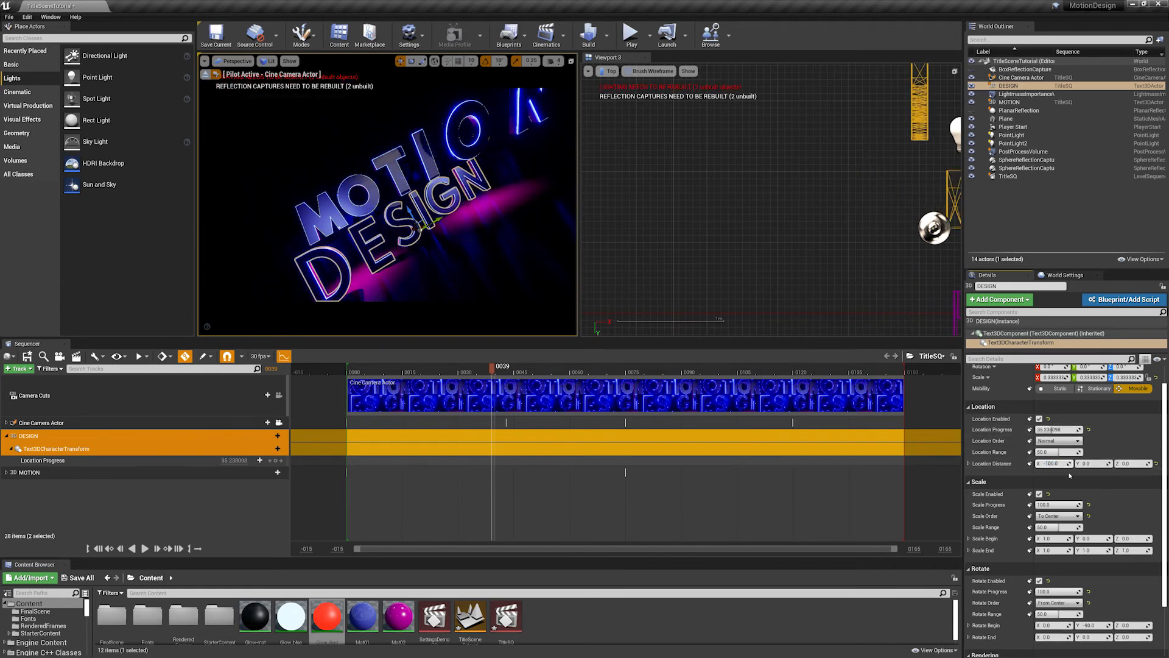
pyautogui.write('2')
pyautogui.press('Return')
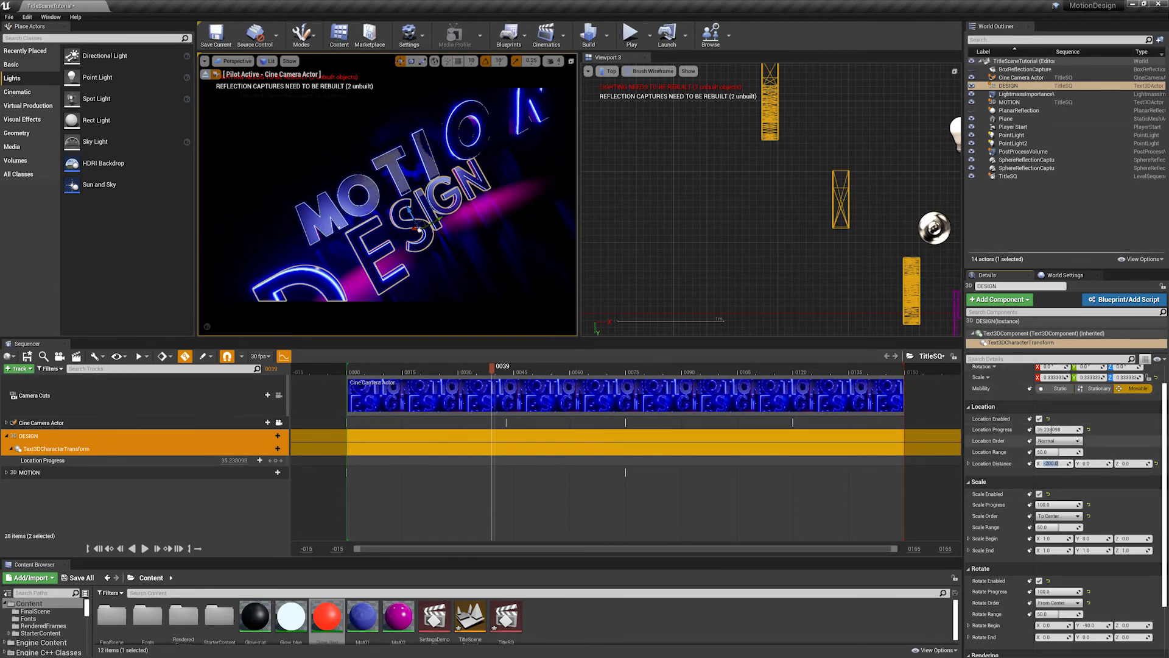
pyautogui.moveTo(1053, 430); pyautogui.dragTo(1084, 429)
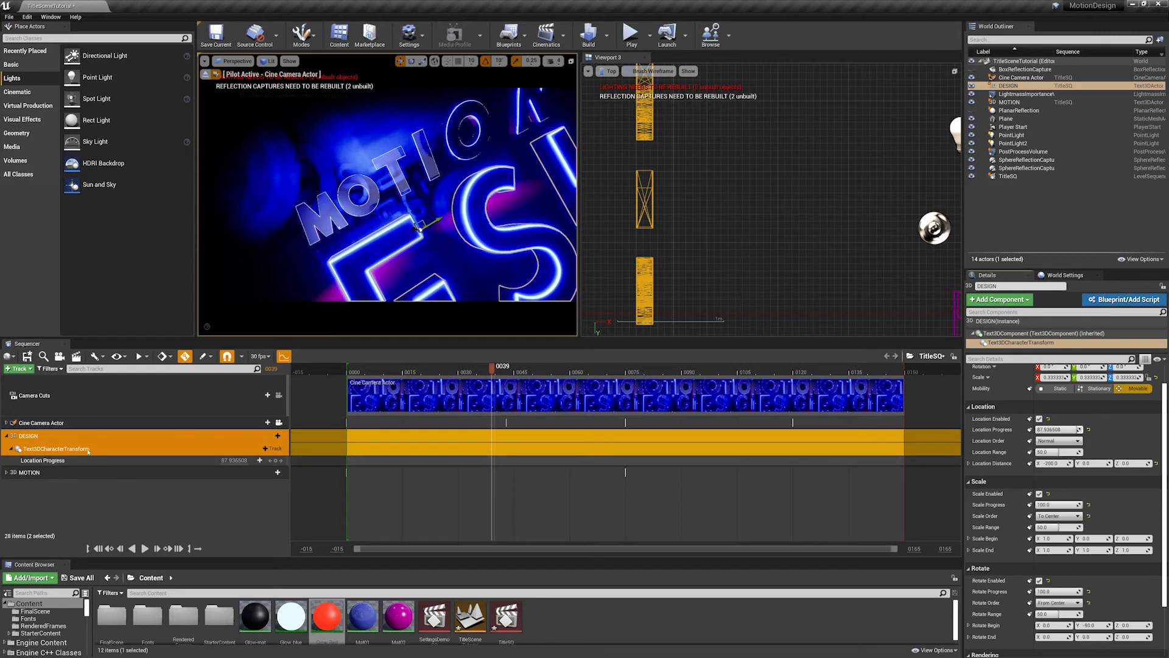
# - Keyframe the DESIGN text's Location Progress at frame 0
pyautogui.click(168, 446)
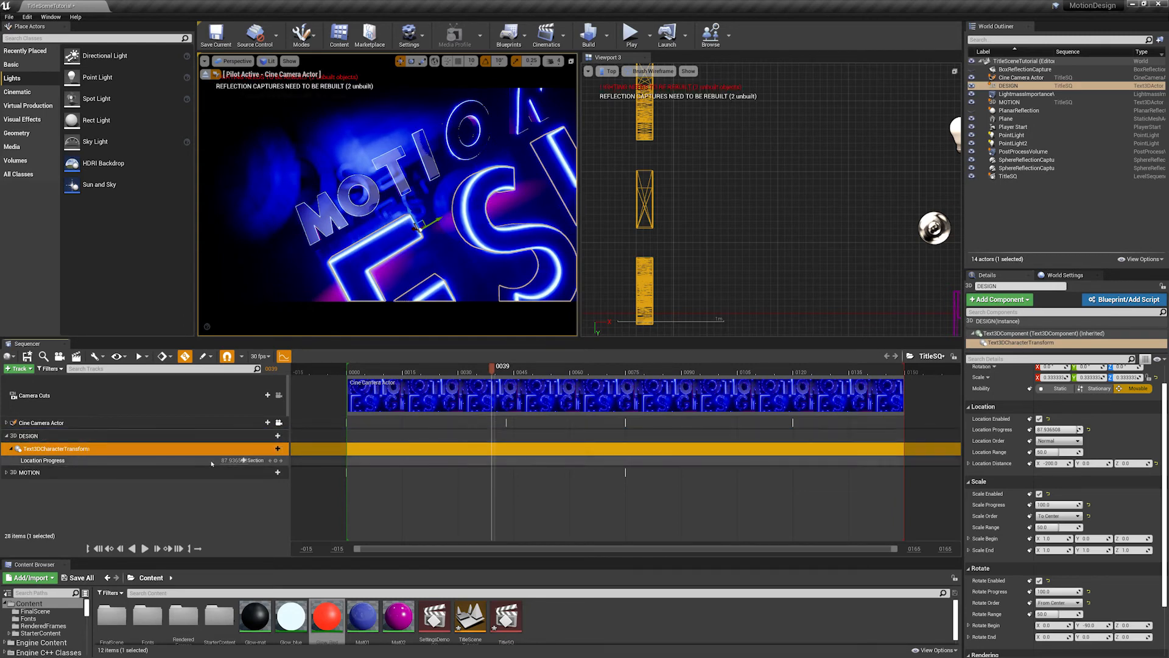
pyautogui.click(349, 371)
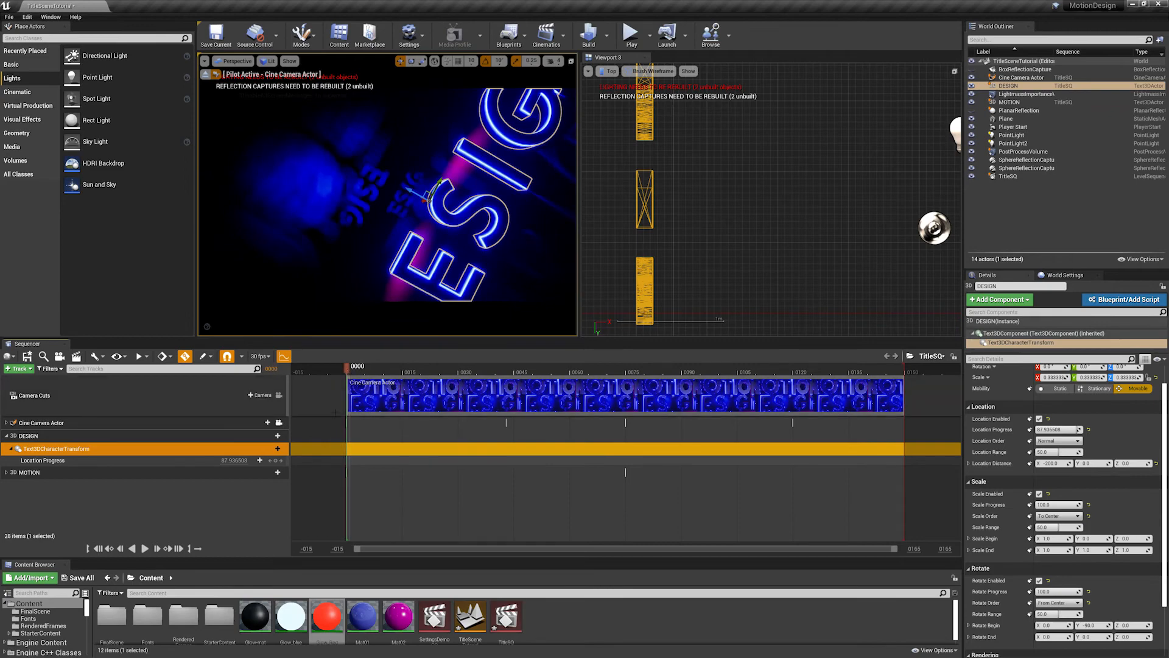
pyautogui.click(275, 461)
pyautogui.press('space')
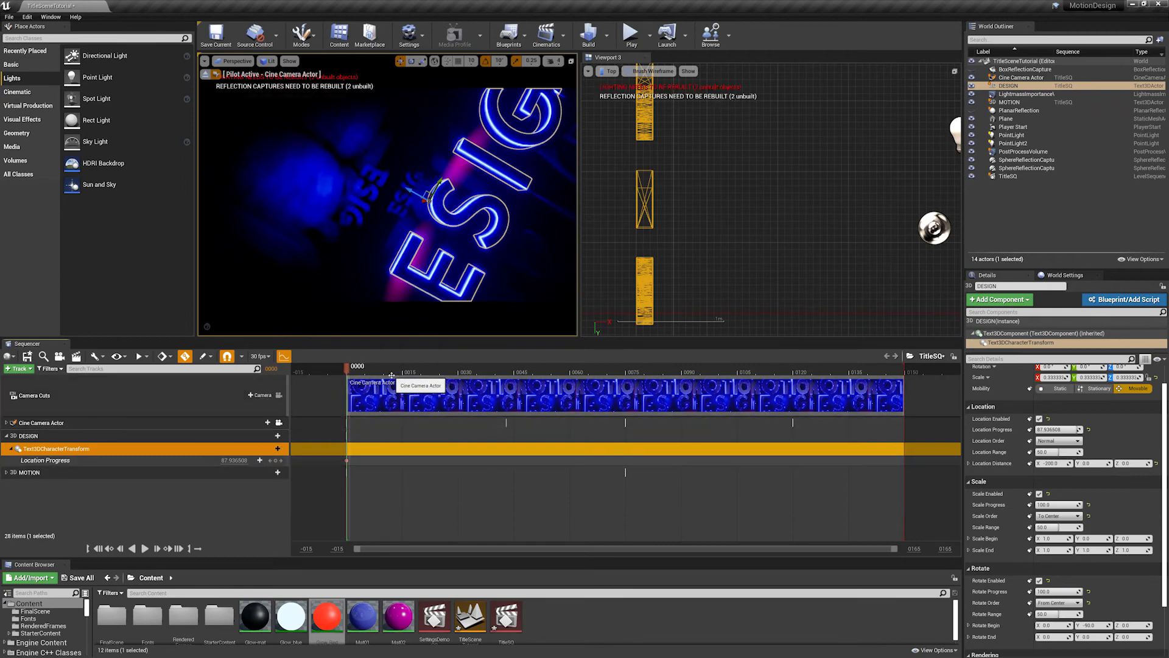
# - Key the DESIGN text's Location Progress at 0 on frame 58, and check the settled letters at frame 66
pyautogui.moveTo(547, 385)
pyautogui.mouseDown()
pyautogui.moveTo(568, 386)
pyautogui.moveTo(520, 383)
pyautogui.moveTo(604, 384)
pyautogui.moveTo(472, 381)
pyautogui.moveTo(556, 380)
pyautogui.moveTo(509, 381)
pyautogui.moveTo(550, 388)
pyautogui.mouseUp()
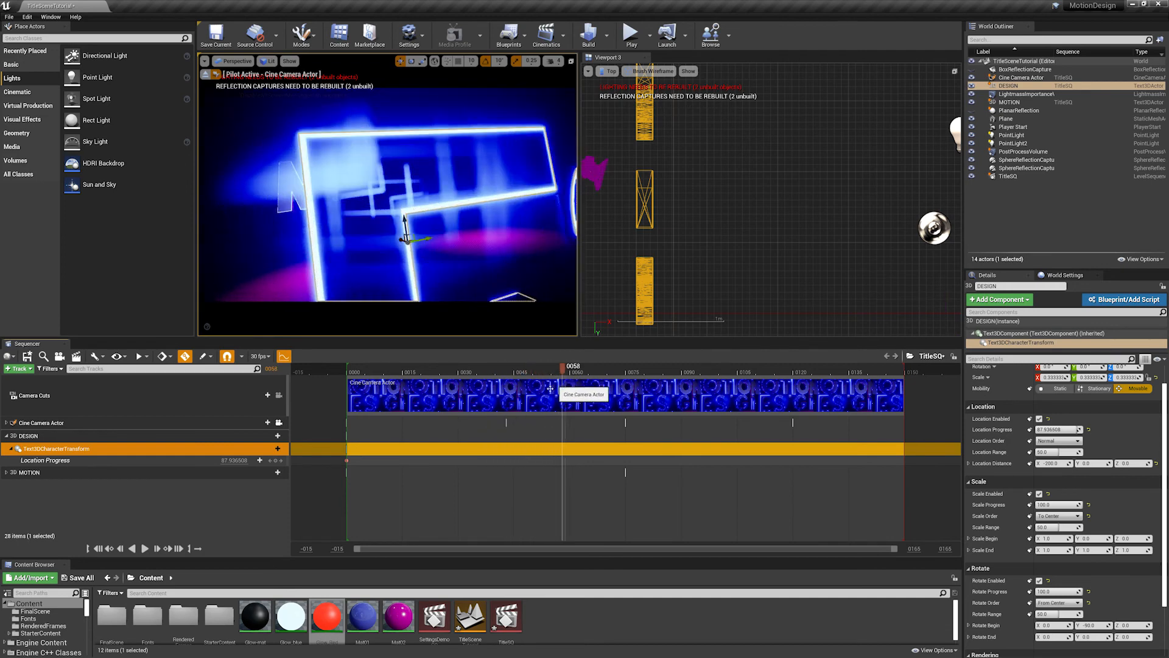
pyautogui.click(235, 460)
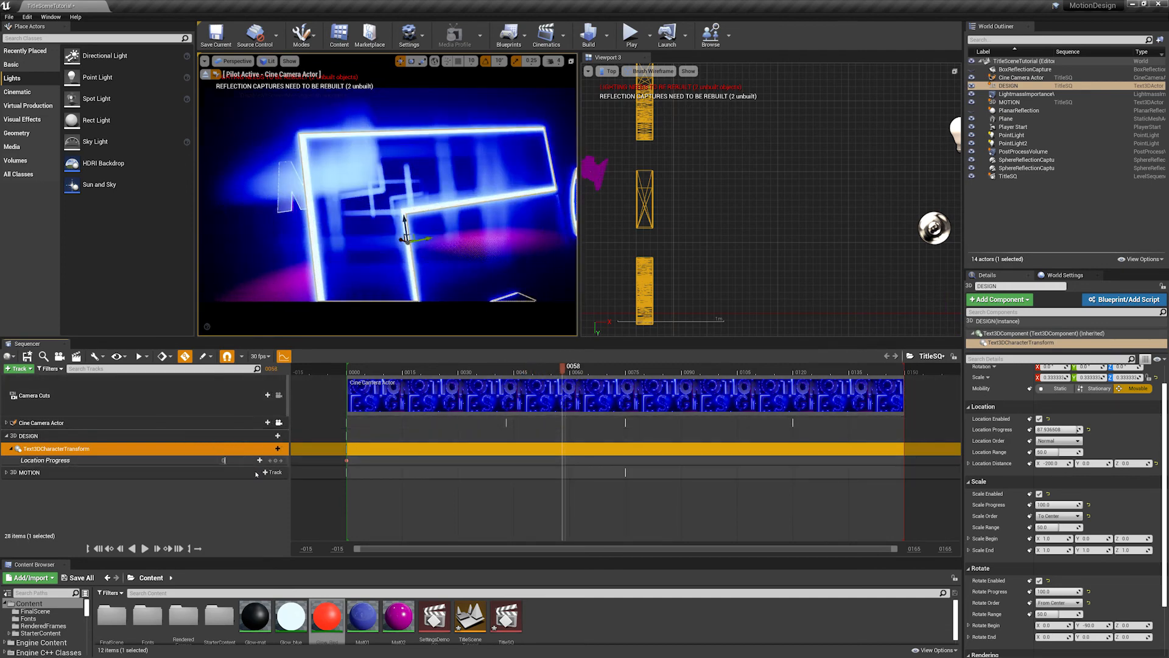
pyautogui.press('Return')
pyautogui.moveTo(548, 370); pyautogui.dragTo(592, 385)
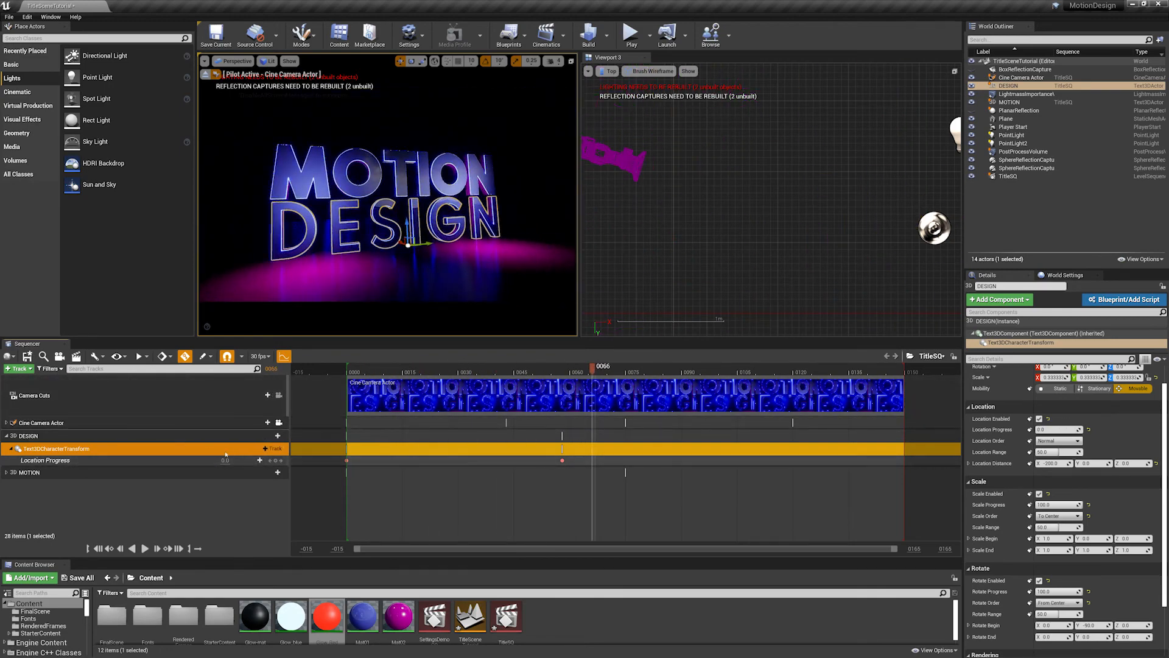
pyautogui.click(270, 449)
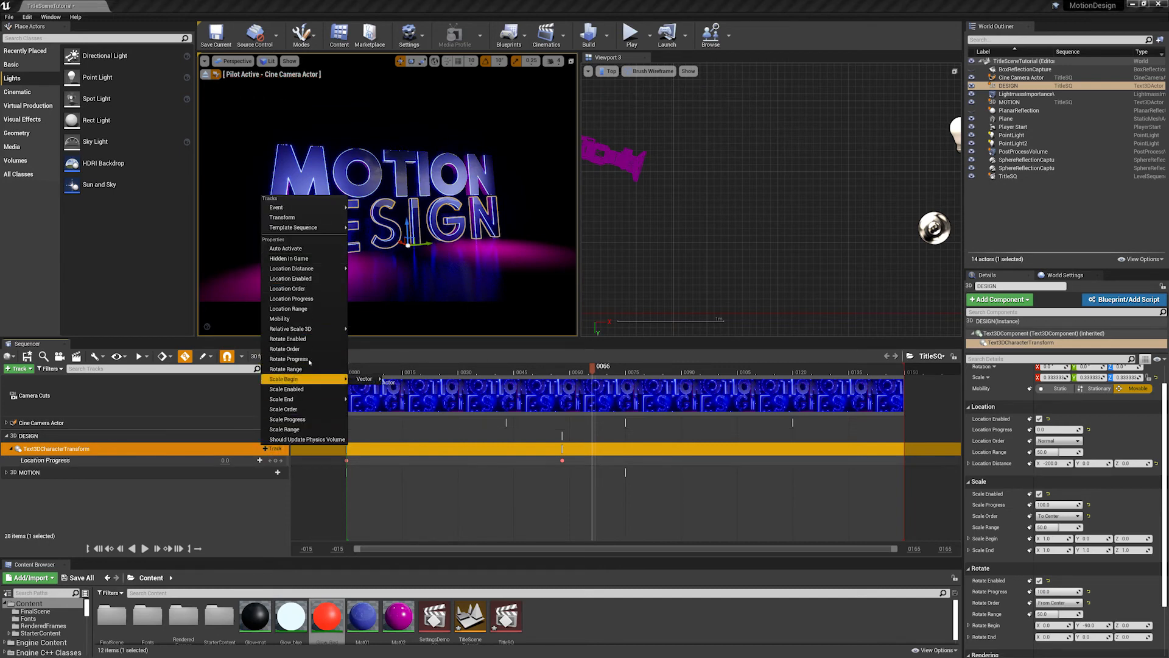
pyautogui.click(188, 503)
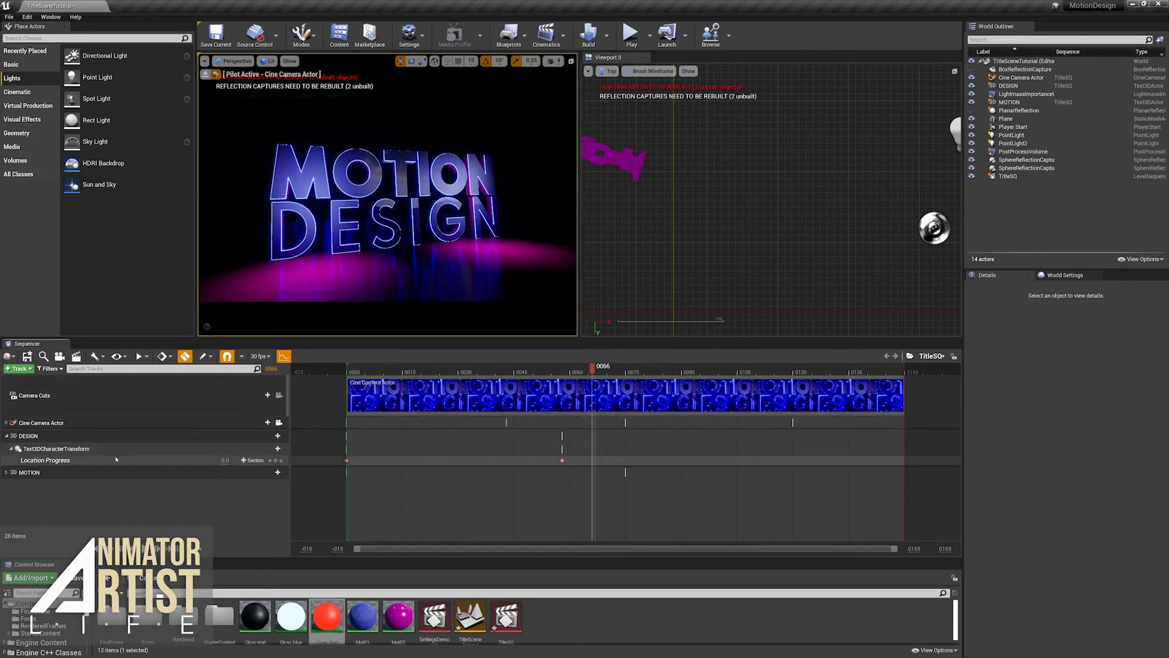
pyautogui.click(150, 451)
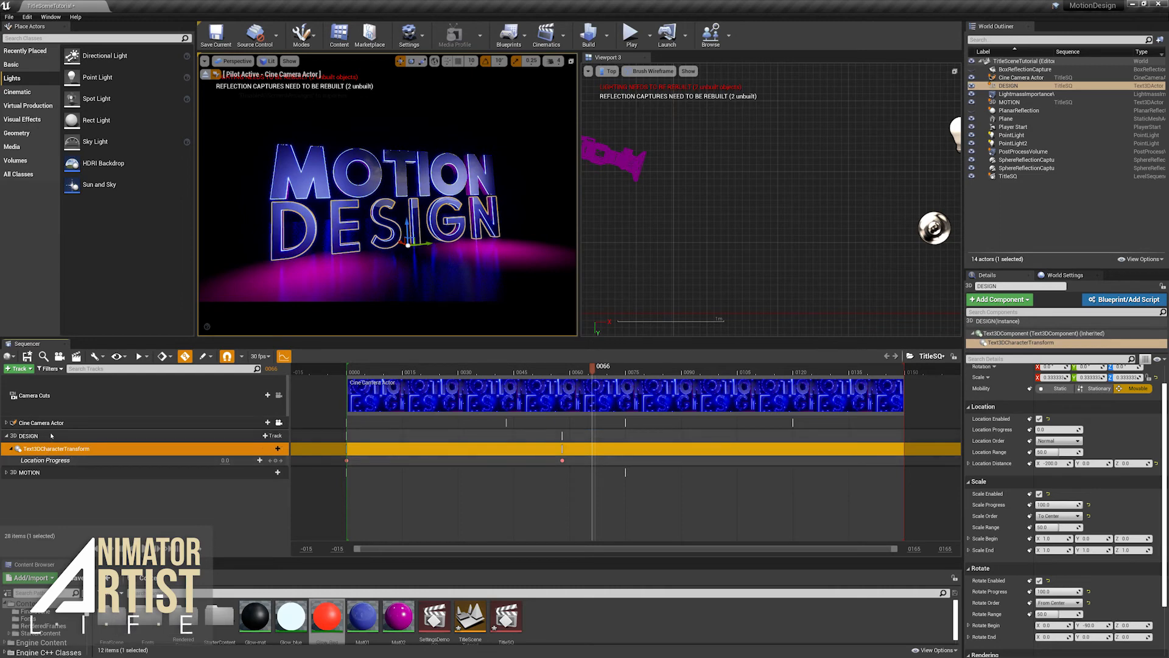
# - Add the DESIGN actor's Text3DComponent to the sequence, with a Kerning track under it
pyautogui.click(29, 437)
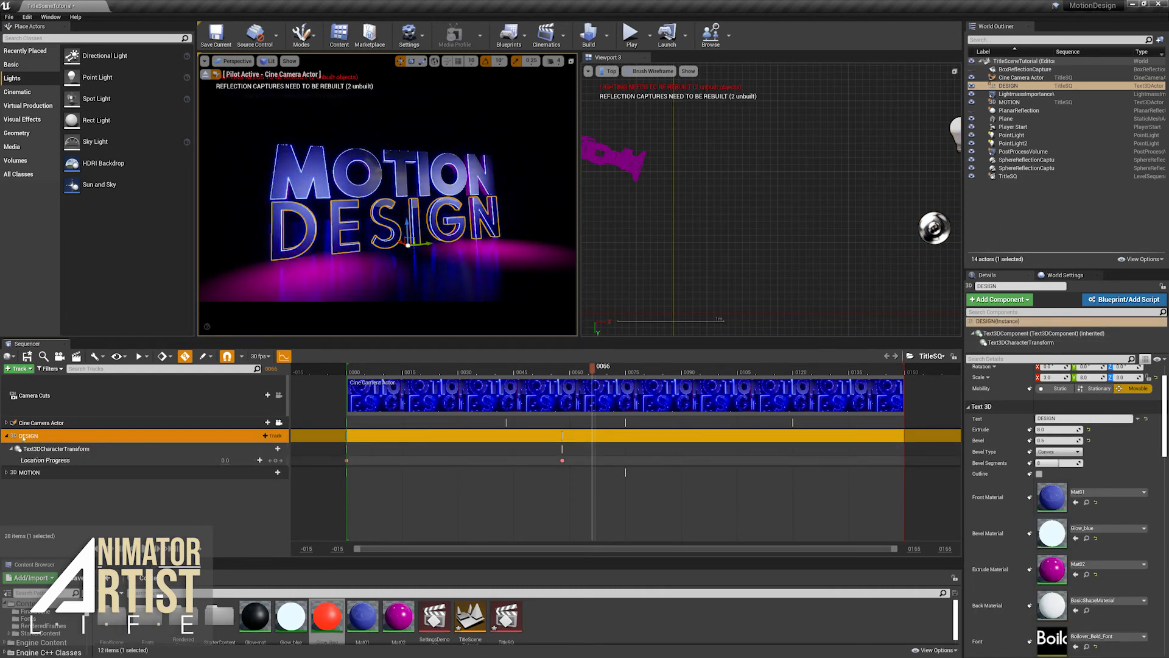
pyautogui.click(273, 436)
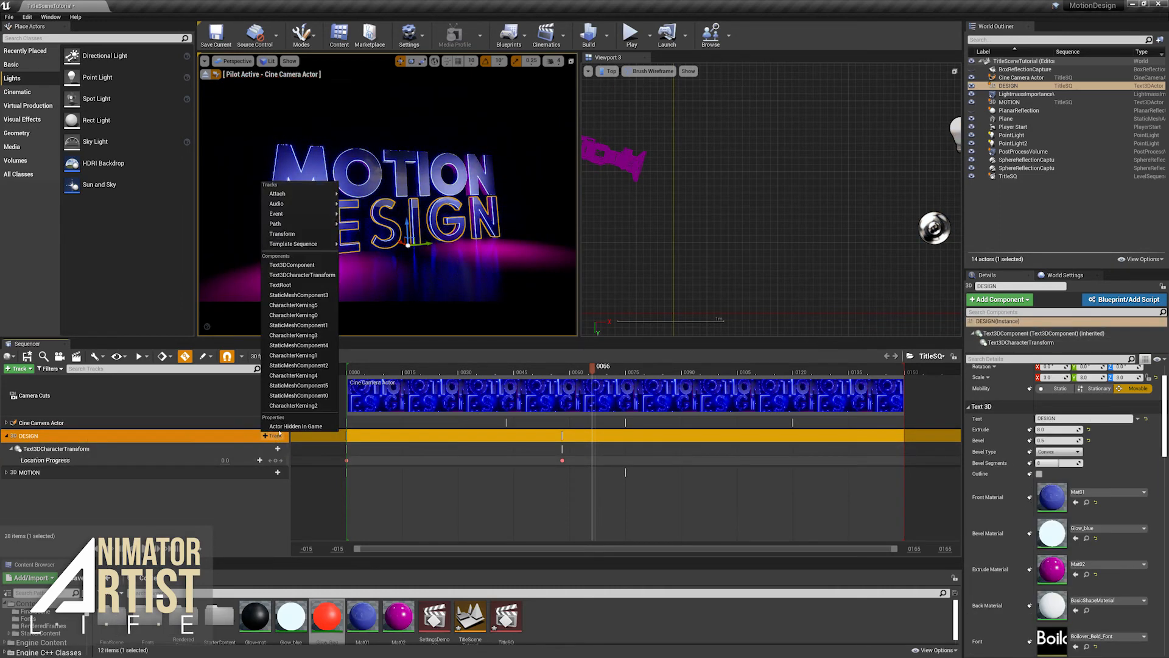
pyautogui.click(296, 266)
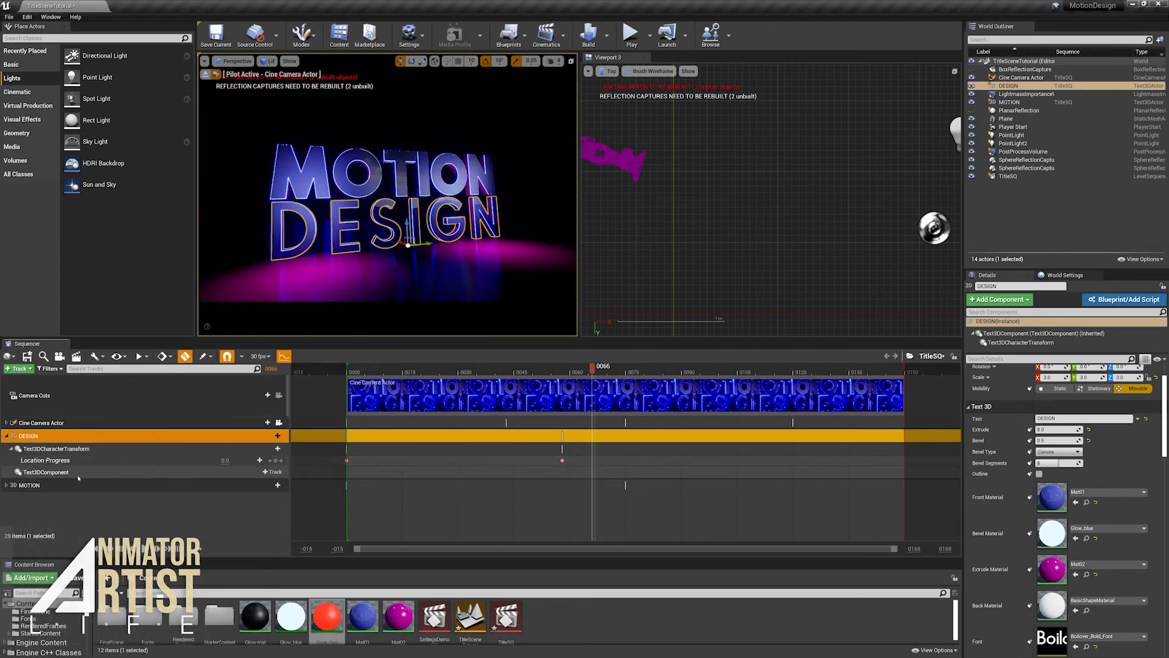
pyautogui.click(273, 472)
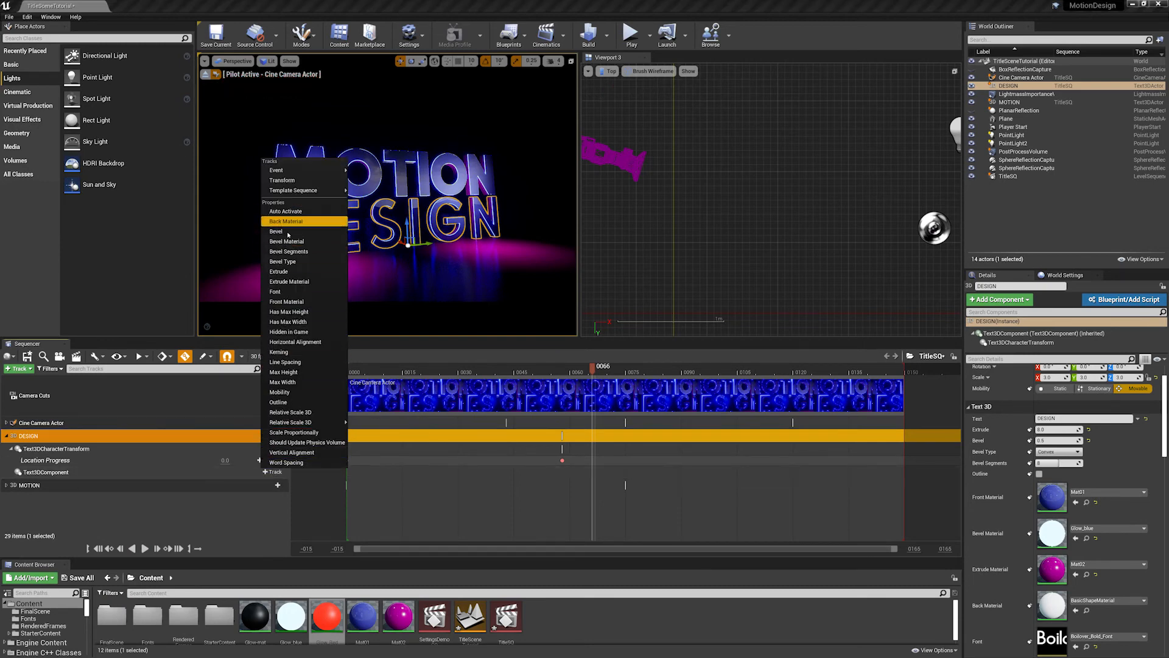
pyautogui.click(290, 352)
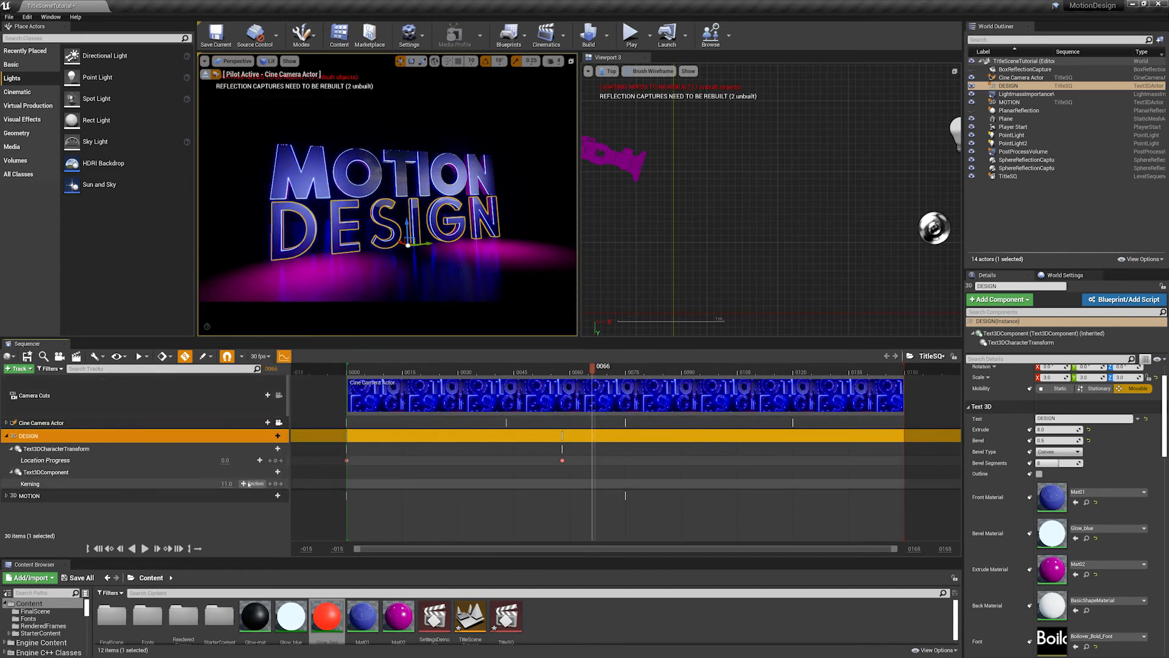
# - Increase the DESIGN text's Kerning to about 87.6 and keyframe it at frame 23
pyautogui.moveTo(225, 484)
pyautogui.mouseDown()
pyautogui.moveTo(256, 484)
pyautogui.moveTo(214, 483)
pyautogui.moveTo(262, 483)
pyautogui.mouseUp()
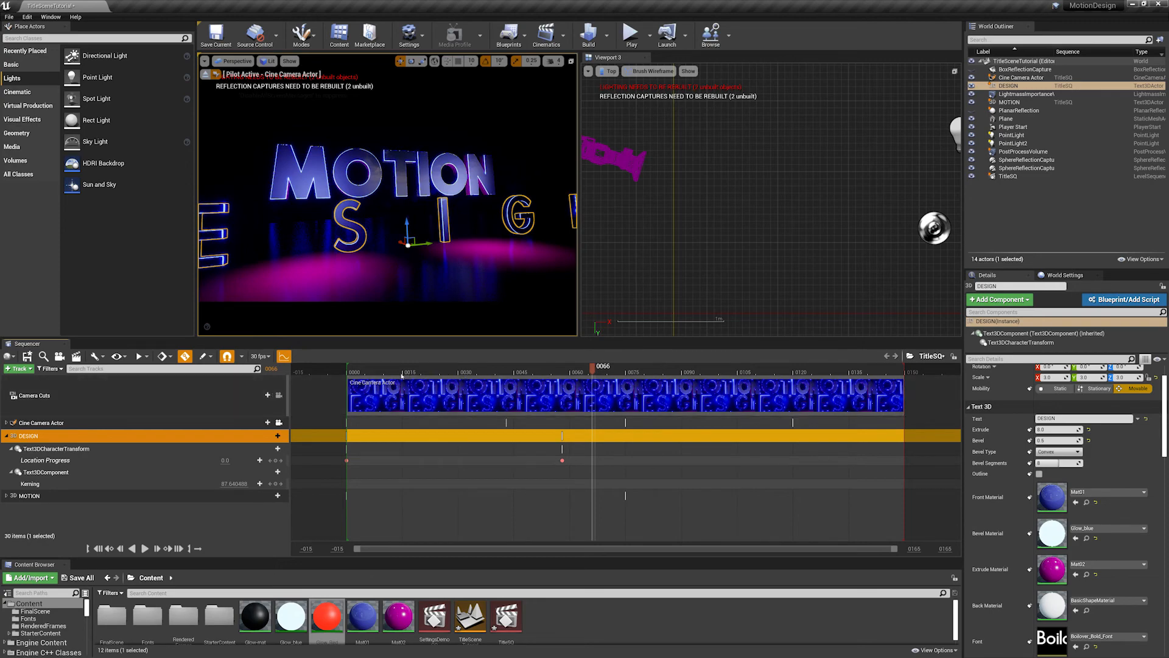
pyautogui.click(346, 371)
pyautogui.moveTo(345, 375); pyautogui.dragTo(560, 412)
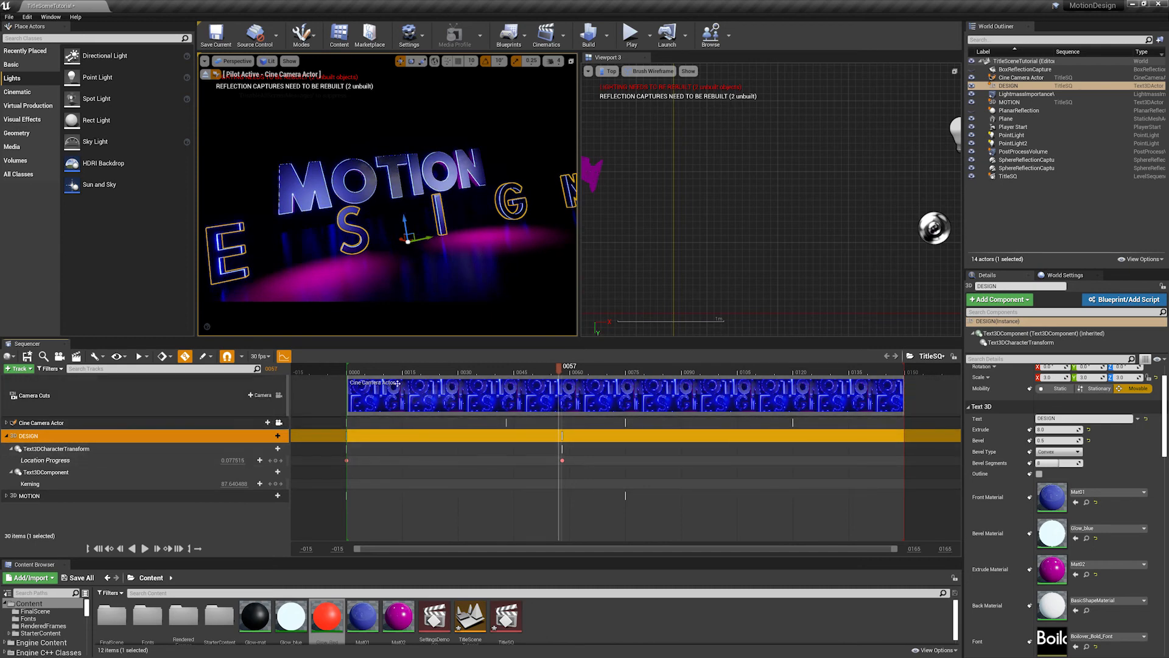
pyautogui.moveTo(389, 373); pyautogui.dragTo(432, 382)
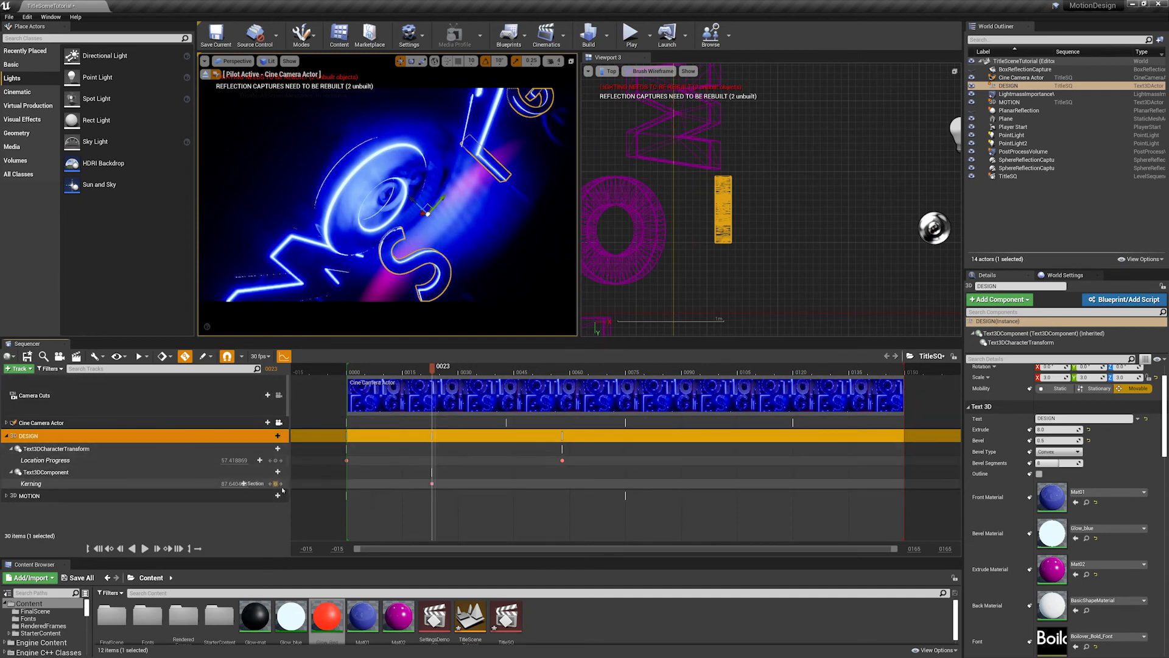
# - Key the DESIGN text's Kerning at frame 72, trying 0 and 10 before settling on 11
pyautogui.click(587, 392)
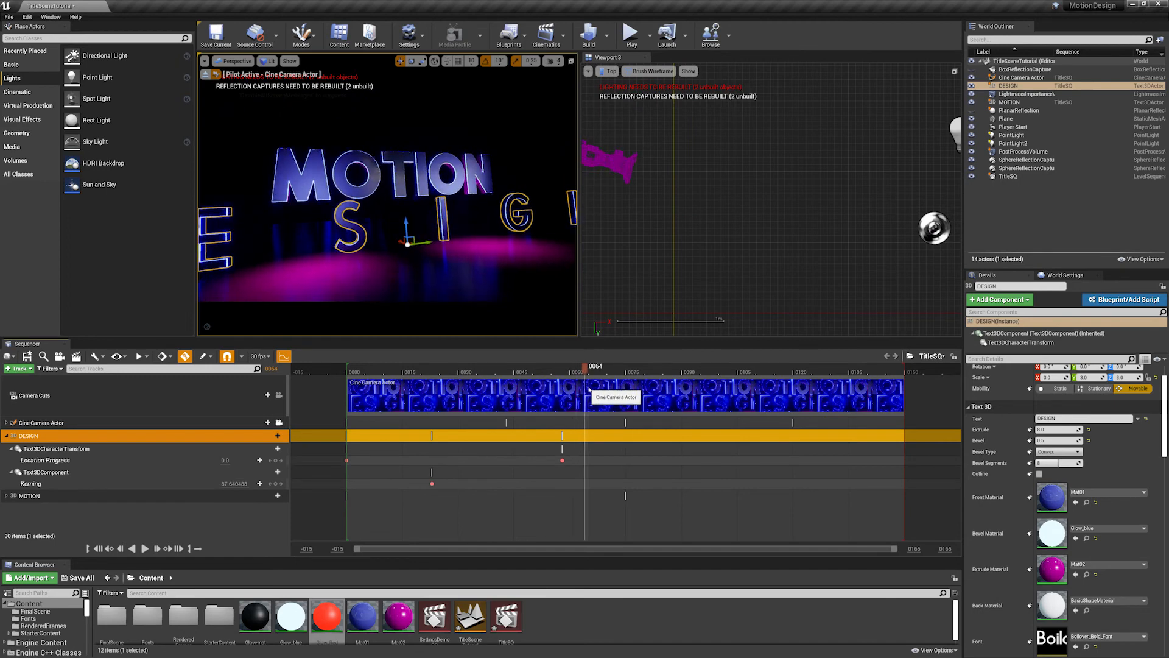
pyautogui.moveTo(588, 390); pyautogui.dragTo(615, 393)
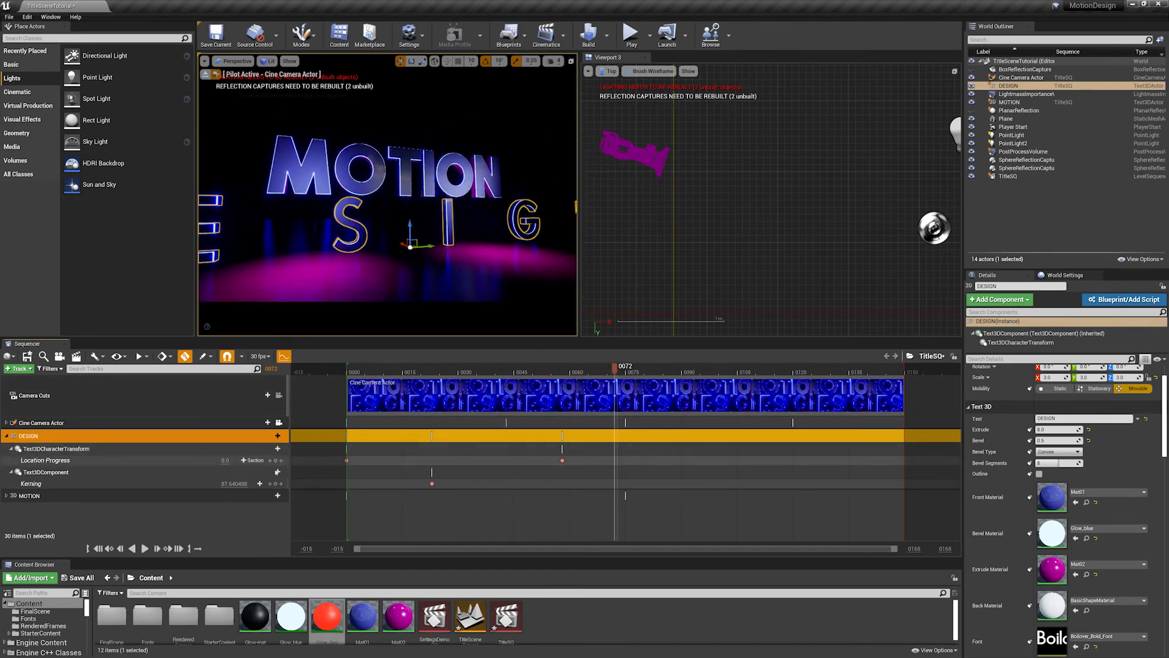
pyautogui.click(234, 483)
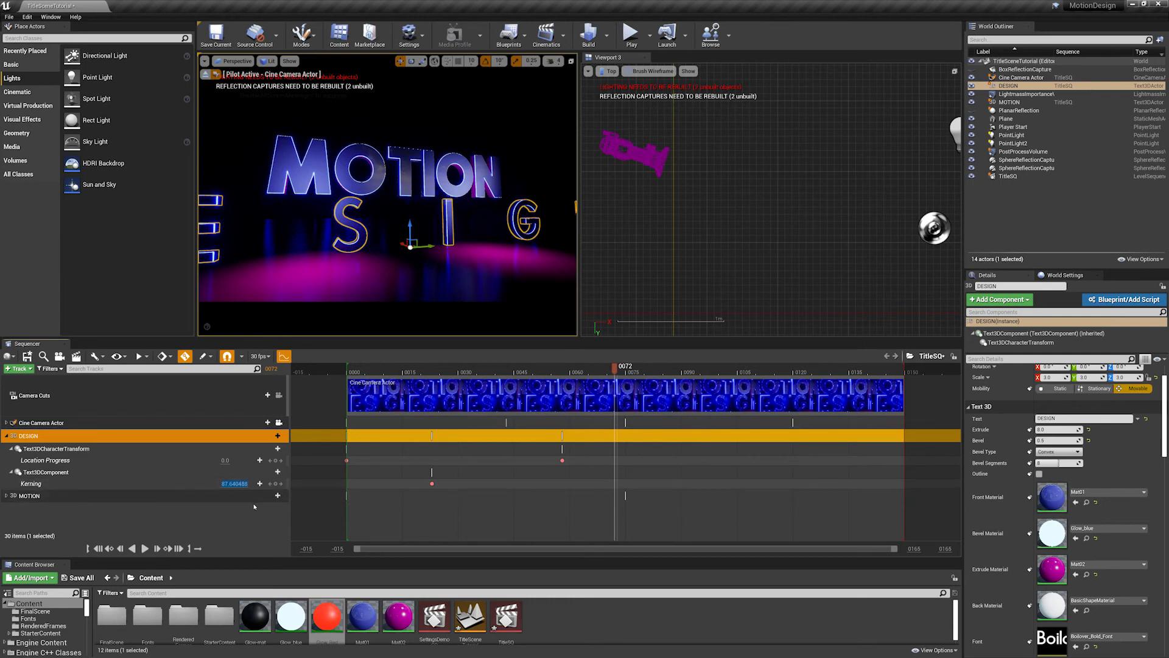
pyautogui.write('0')
pyautogui.press('Return')
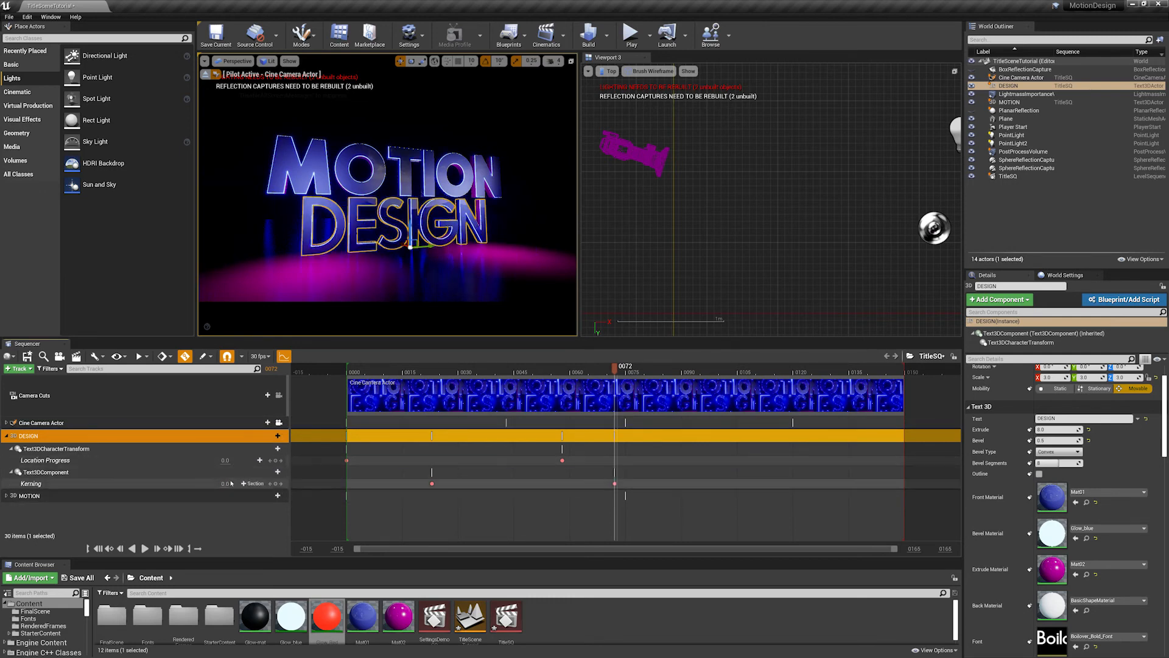
pyautogui.write('10')
pyautogui.press('Return')
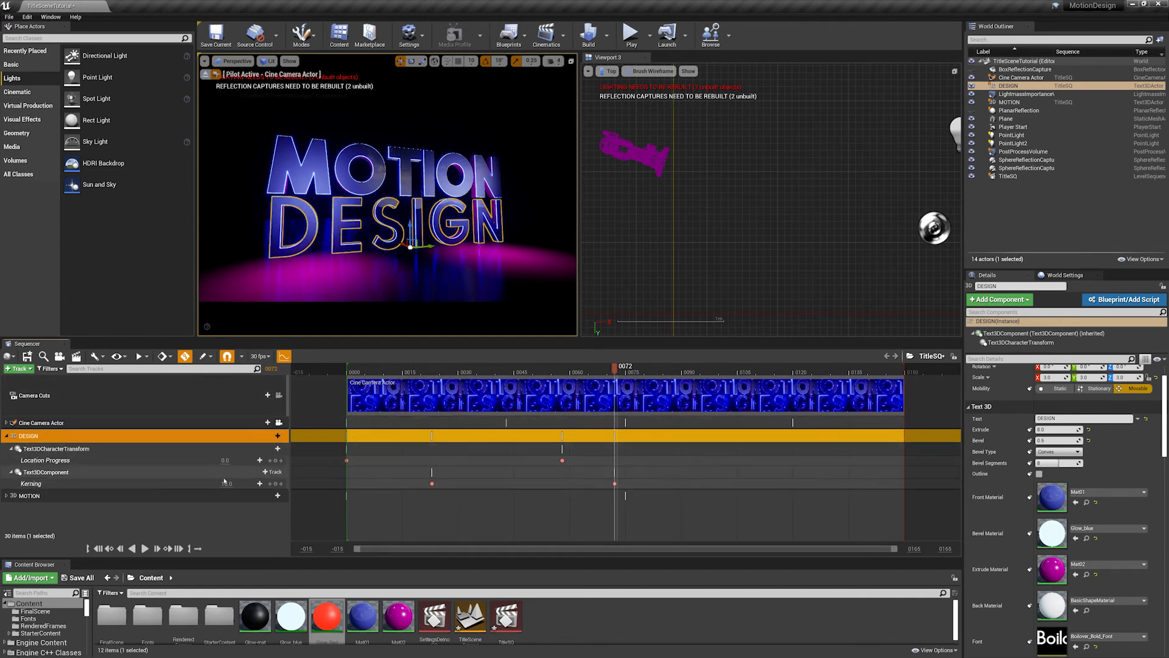
pyautogui.write('11')
pyautogui.press('Return')
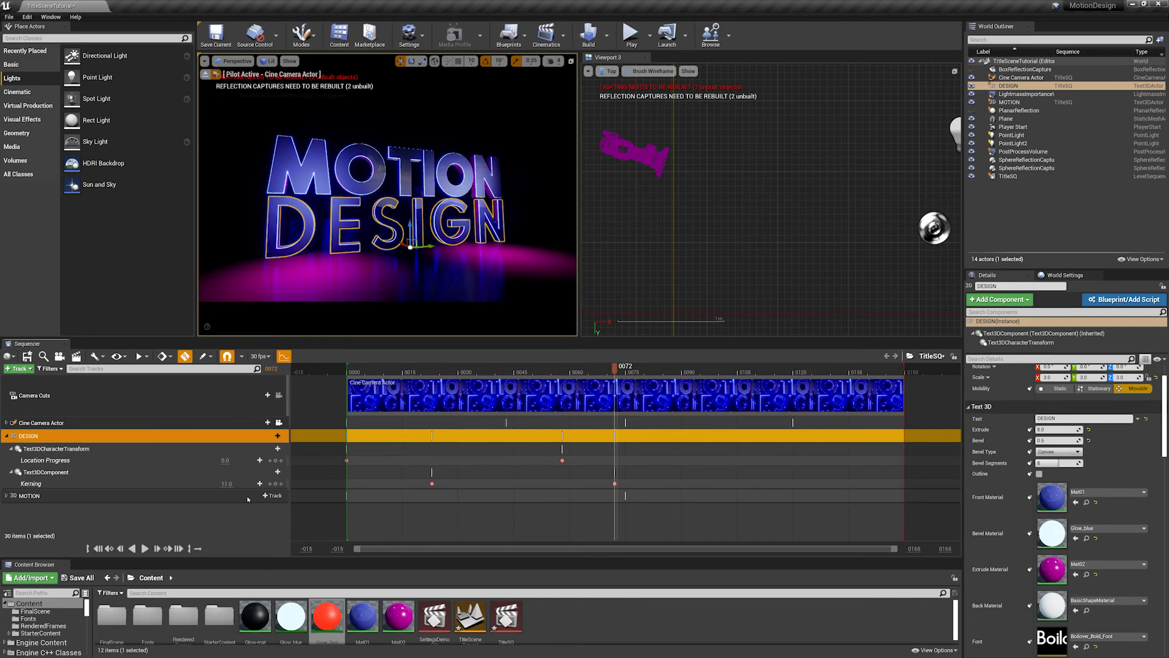
# - Scrub back to frame 1 to review the kerning animation, and enlarge the viewport area above the Sequencer
pyautogui.moveTo(603, 371); pyautogui.dragTo(352, 372)
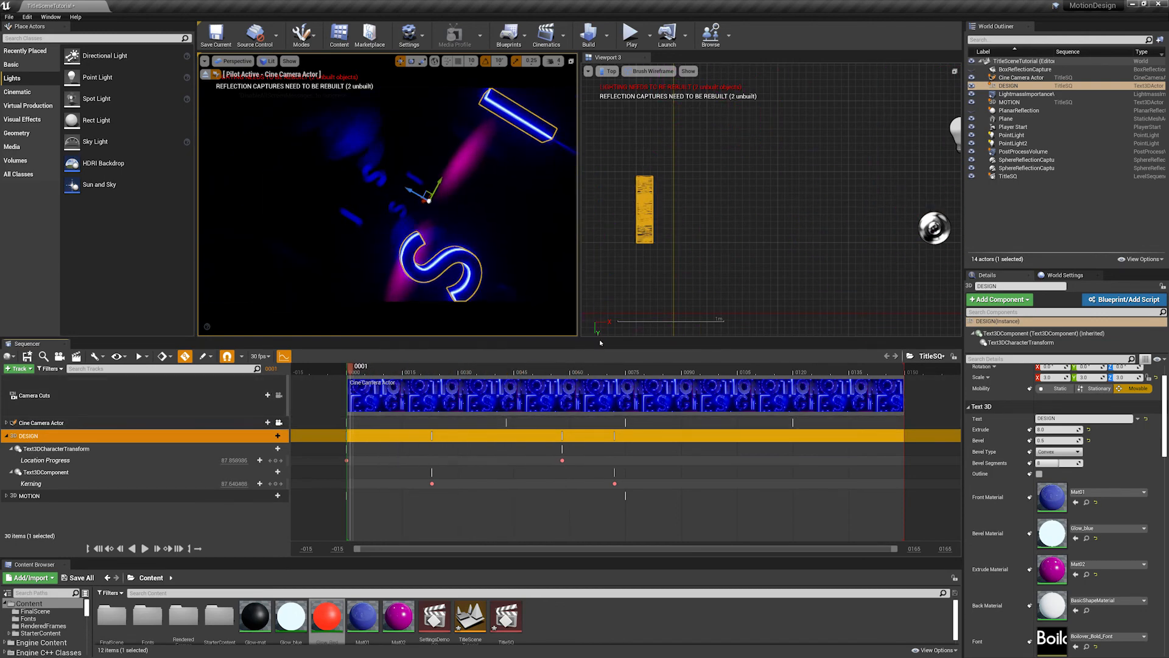
pyautogui.moveTo(597, 360); pyautogui.dragTo(597, 388)
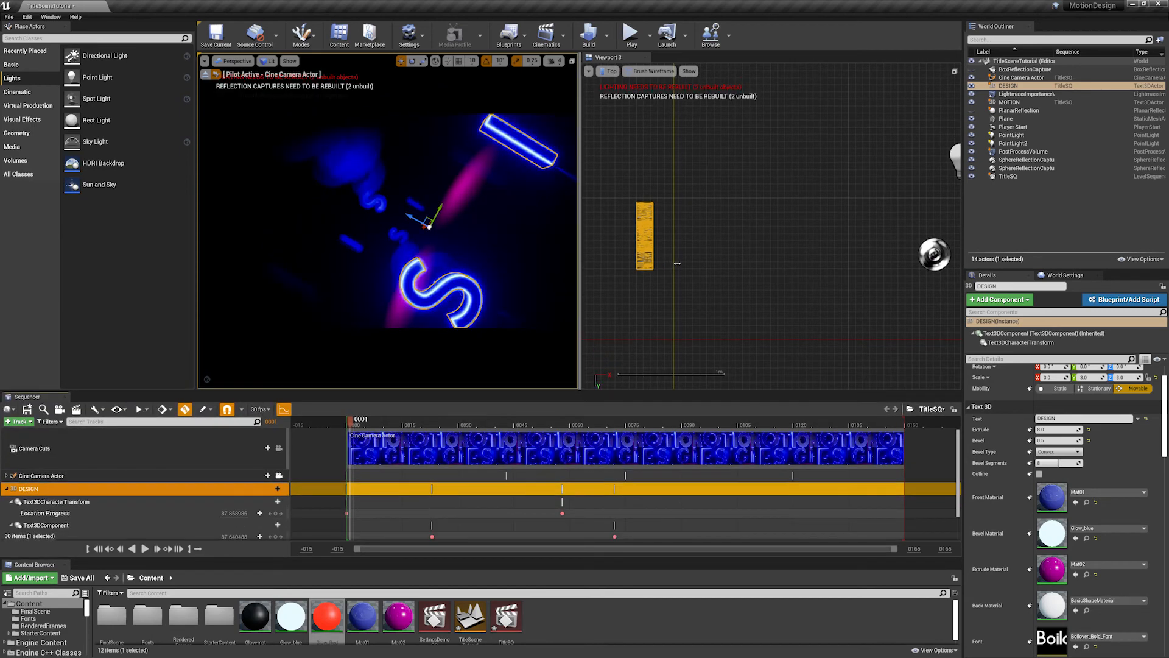
# - Widen the camera viewport and play the sequence from the start, scrubbing through the kerning animation to review the camera move and letters
pyautogui.moveTo(596, 261); pyautogui.dragTo(723, 261)
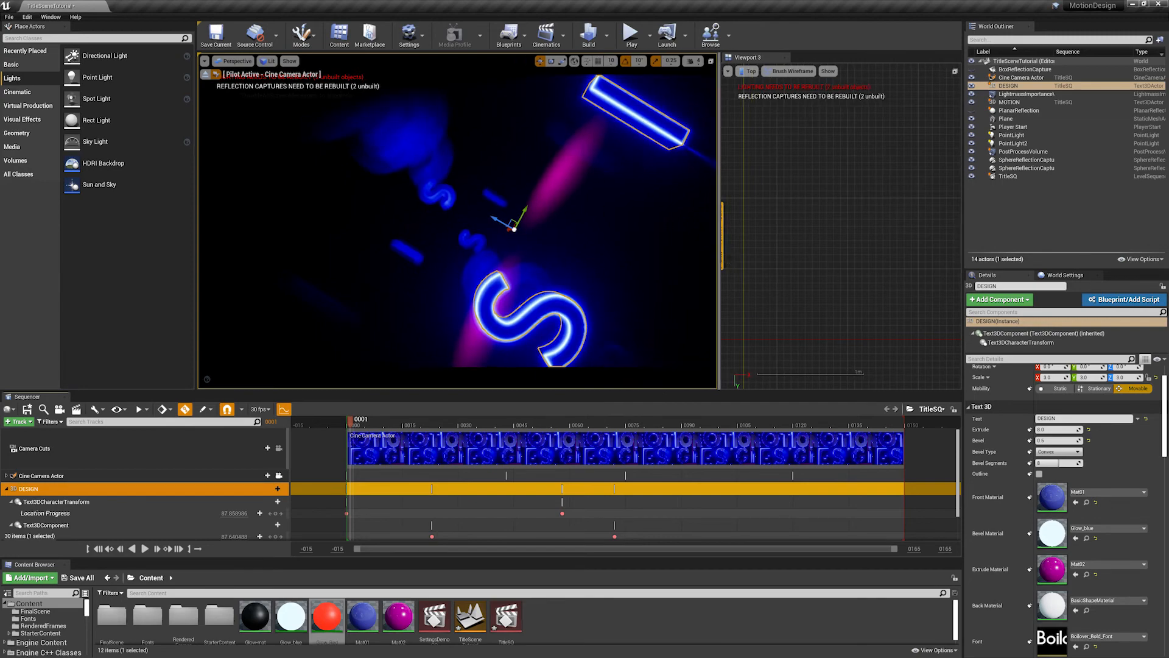
pyautogui.moveTo(353, 421); pyautogui.dragTo(357, 421)
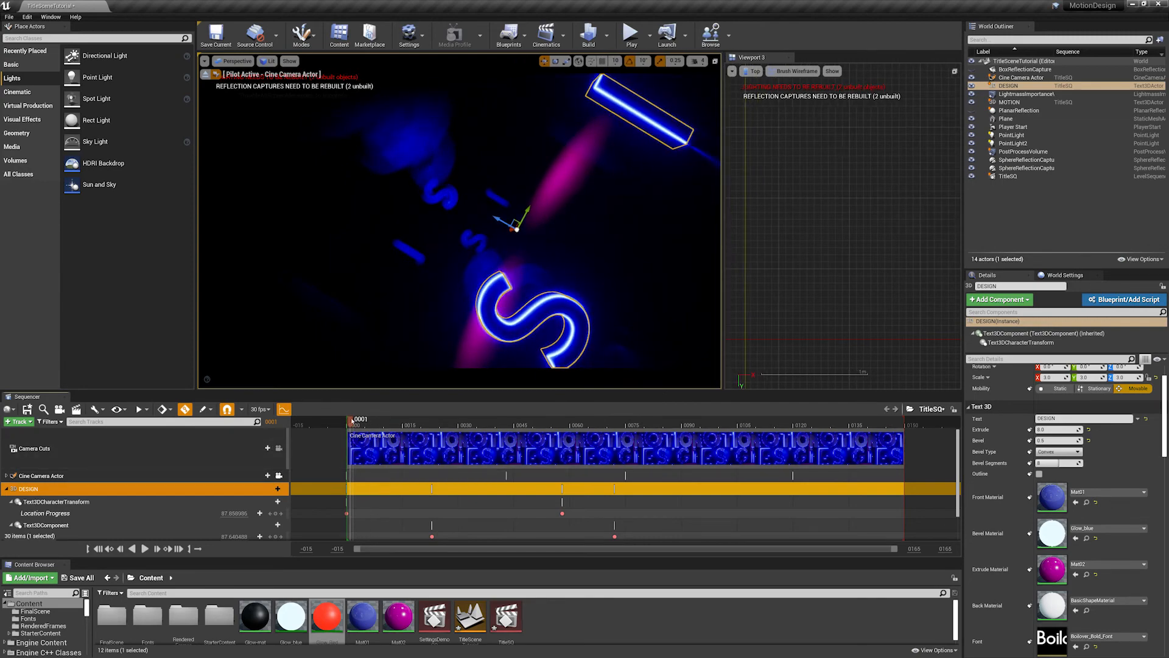
pyautogui.press('space')
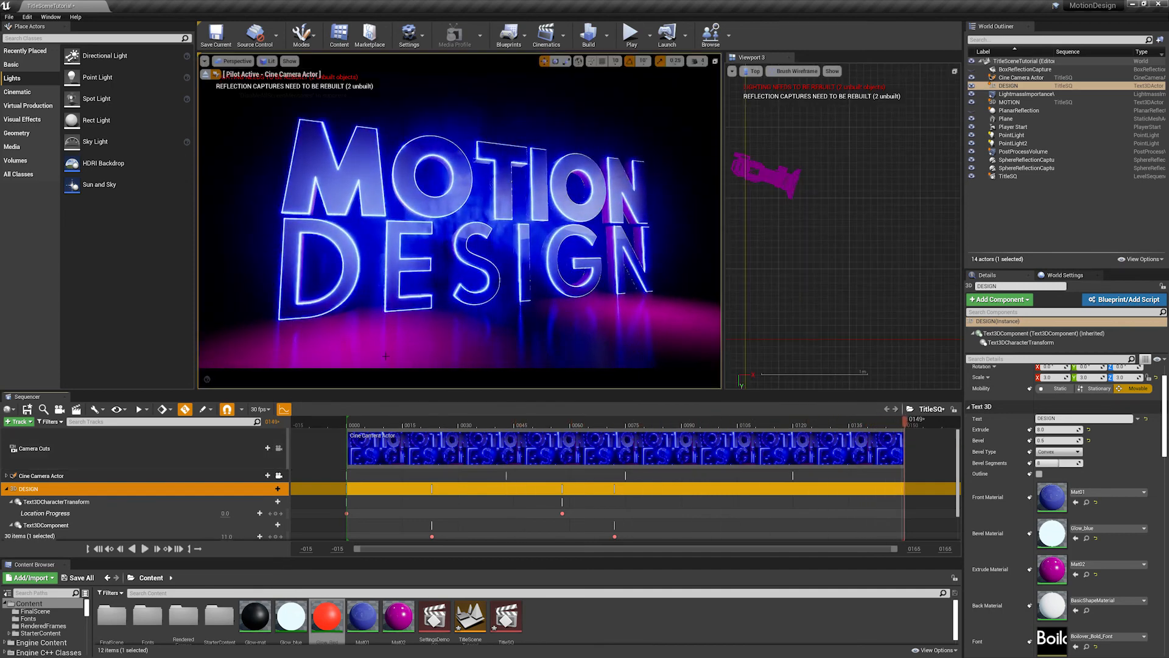
pyautogui.moveTo(372, 424); pyautogui.dragTo(347, 425)
pyautogui.press('space')
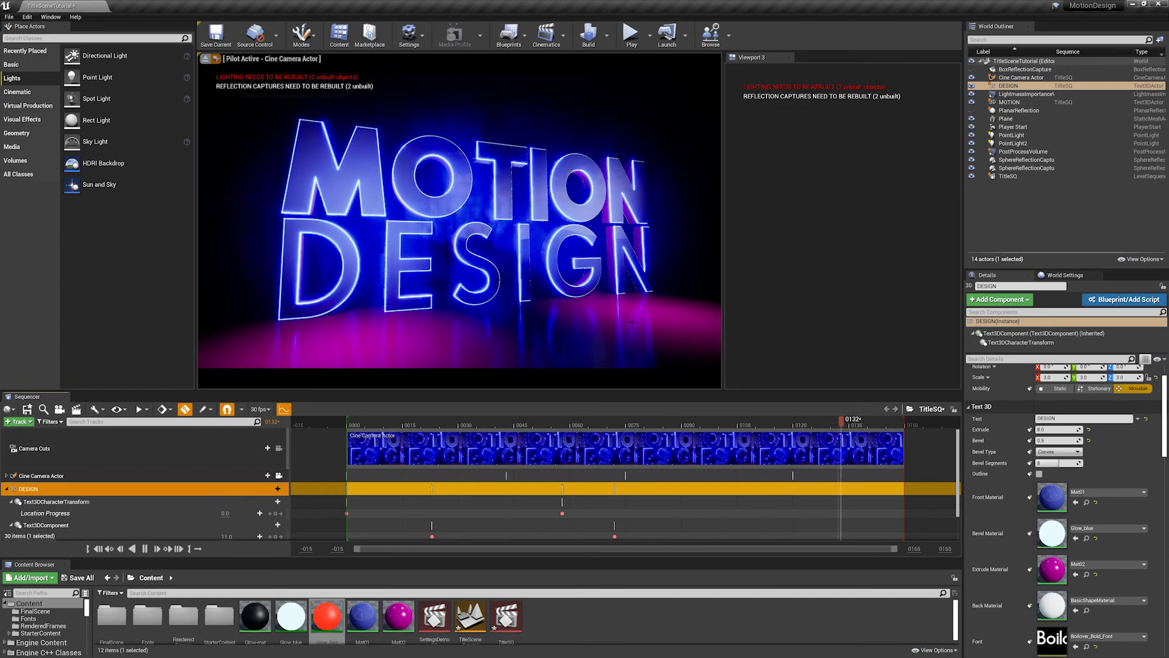
pyautogui.moveTo(405, 422); pyautogui.dragTo(592, 423)
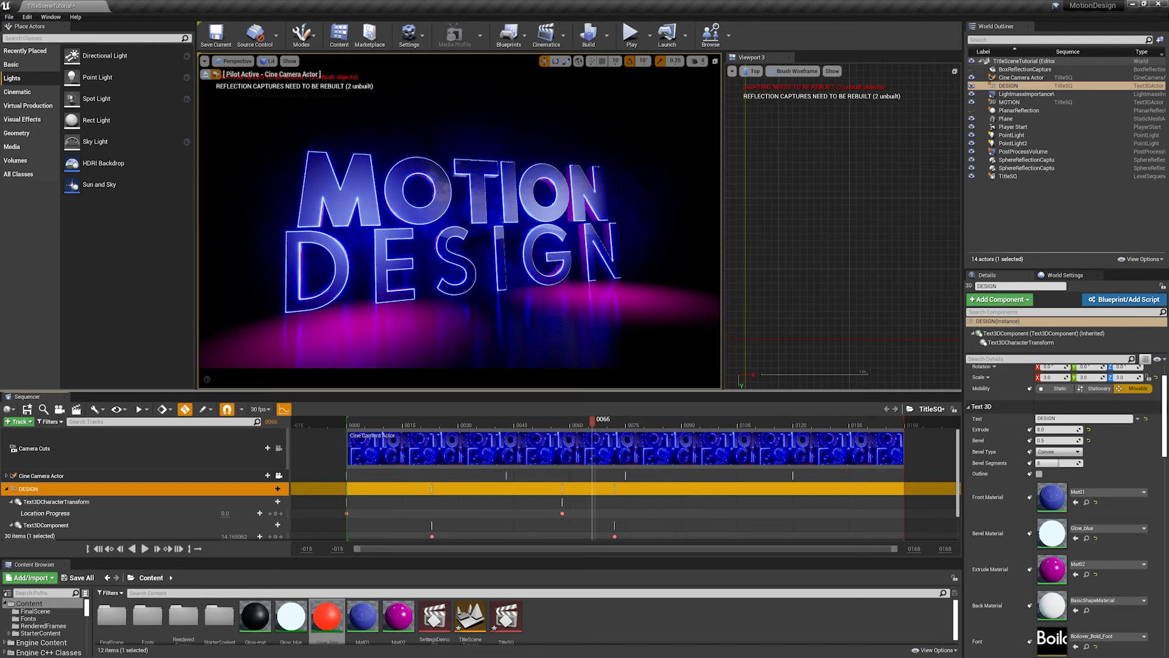
pyautogui.moveTo(599, 421); pyautogui.dragTo(462, 423)
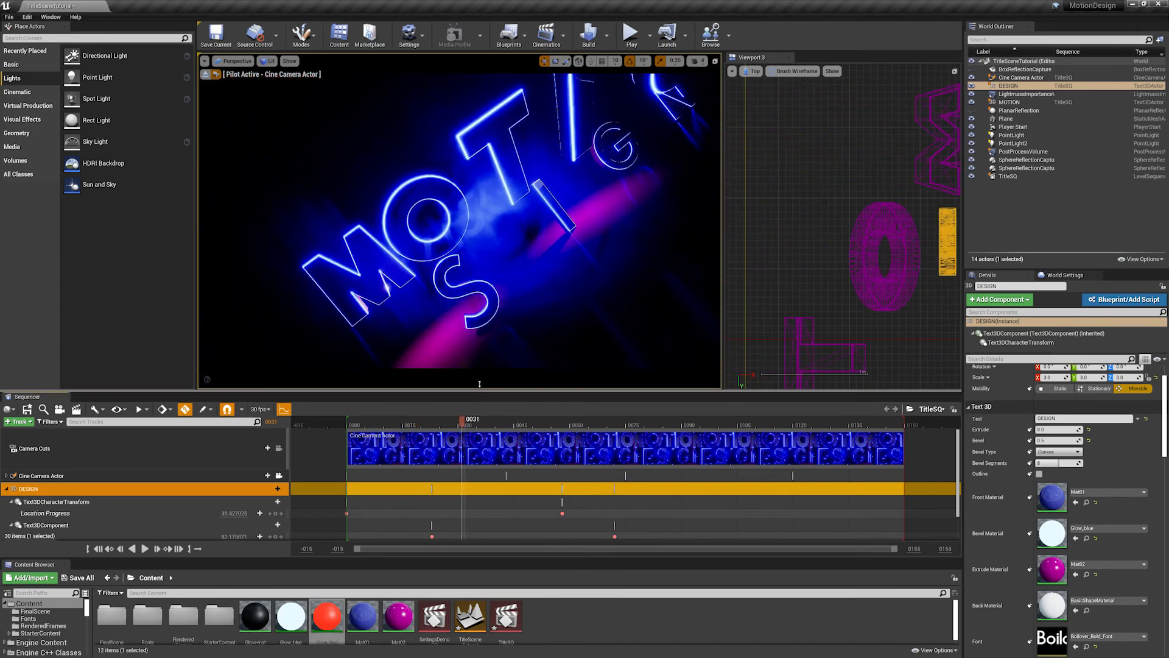
# - Enlarge the Sequencer, collapse the DESIGN tracks and expand the Cine Camera Actor tracks
pyautogui.moveTo(480, 384); pyautogui.dragTo(420, 371)
pyautogui.moveTo(358, 403); pyautogui.dragTo(481, 404)
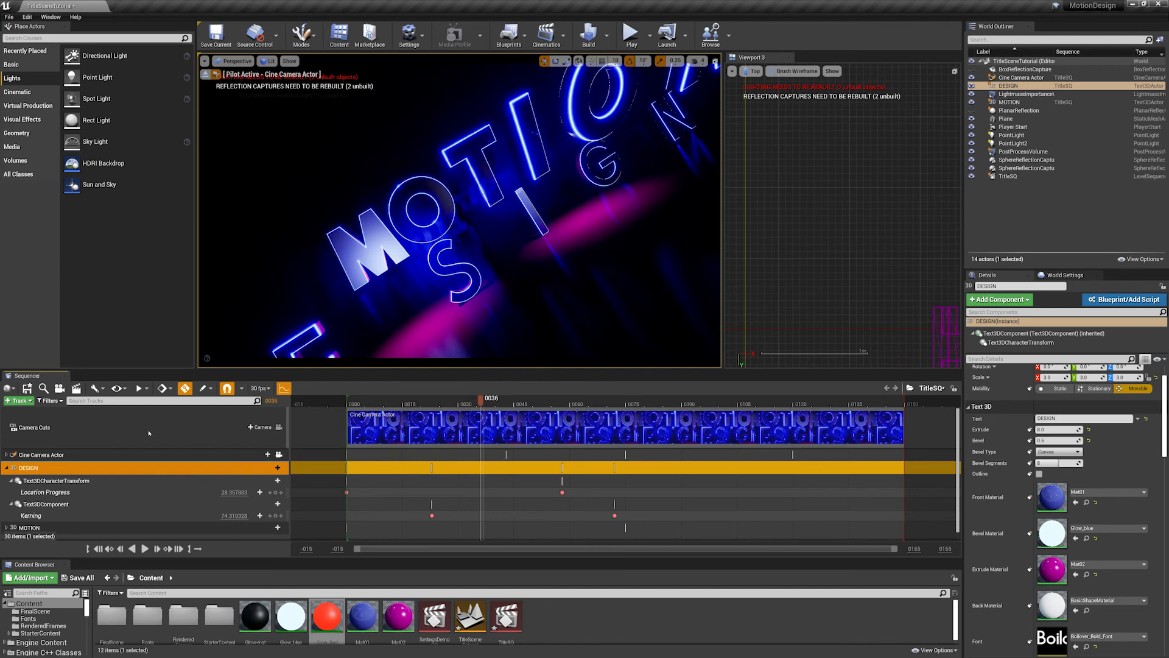
pyautogui.click(288, 430)
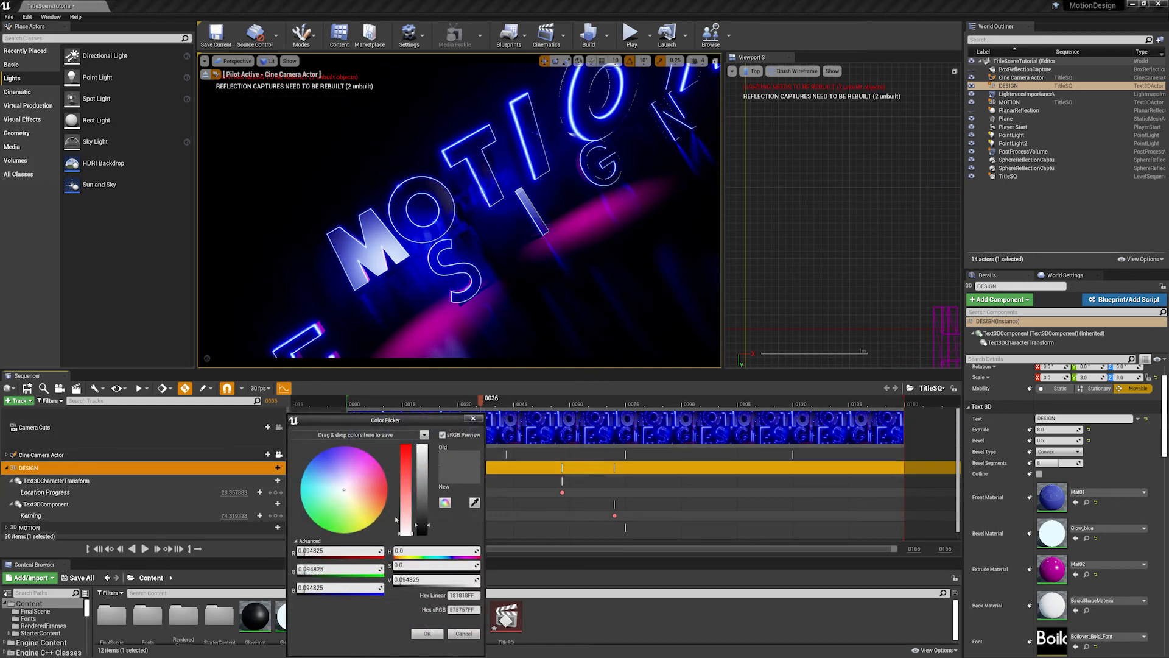
pyautogui.press('Escape')
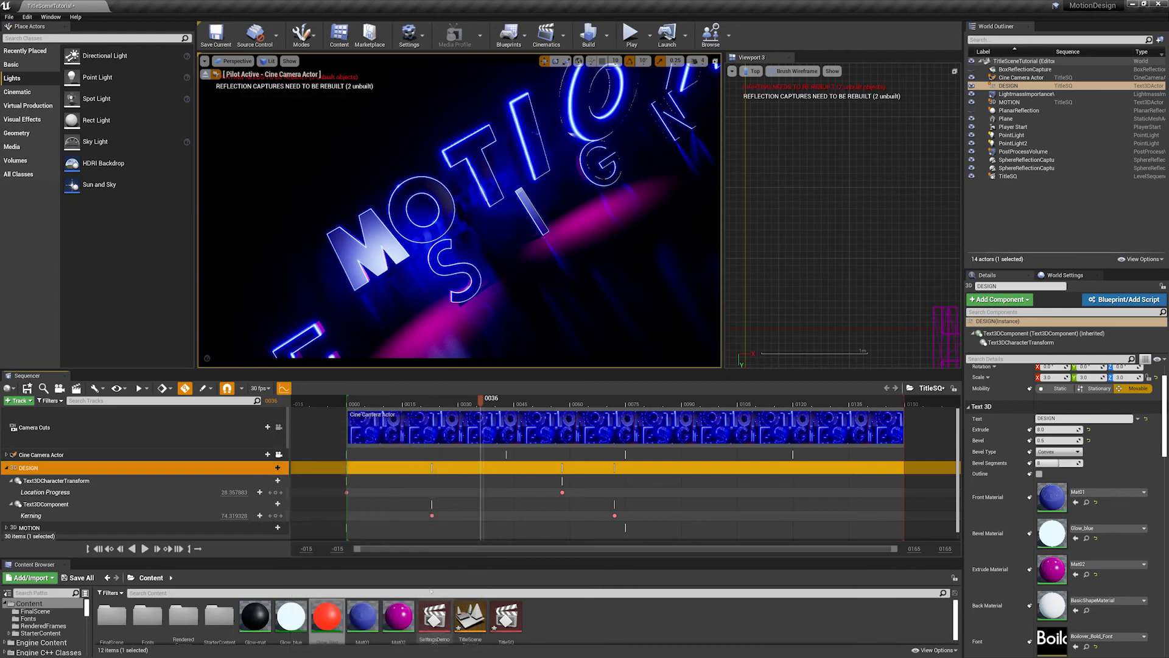
pyautogui.click(6, 467)
pyautogui.click(6, 455)
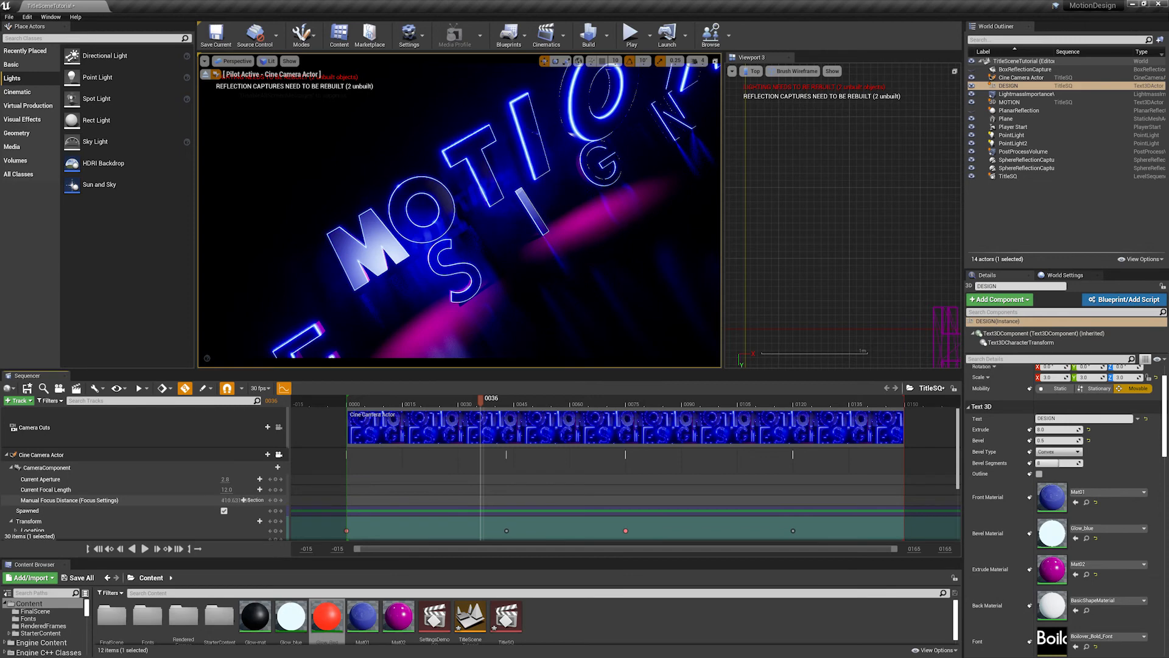
# - Adjust the cine camera's Manual Focus Distance to about 97.57 and keyframe it at frame 34
pyautogui.moveTo(228, 500)
pyautogui.mouseDown()
pyautogui.moveTo(125, 500)
pyautogui.moveTo(243, 500)
pyautogui.mouseUp()
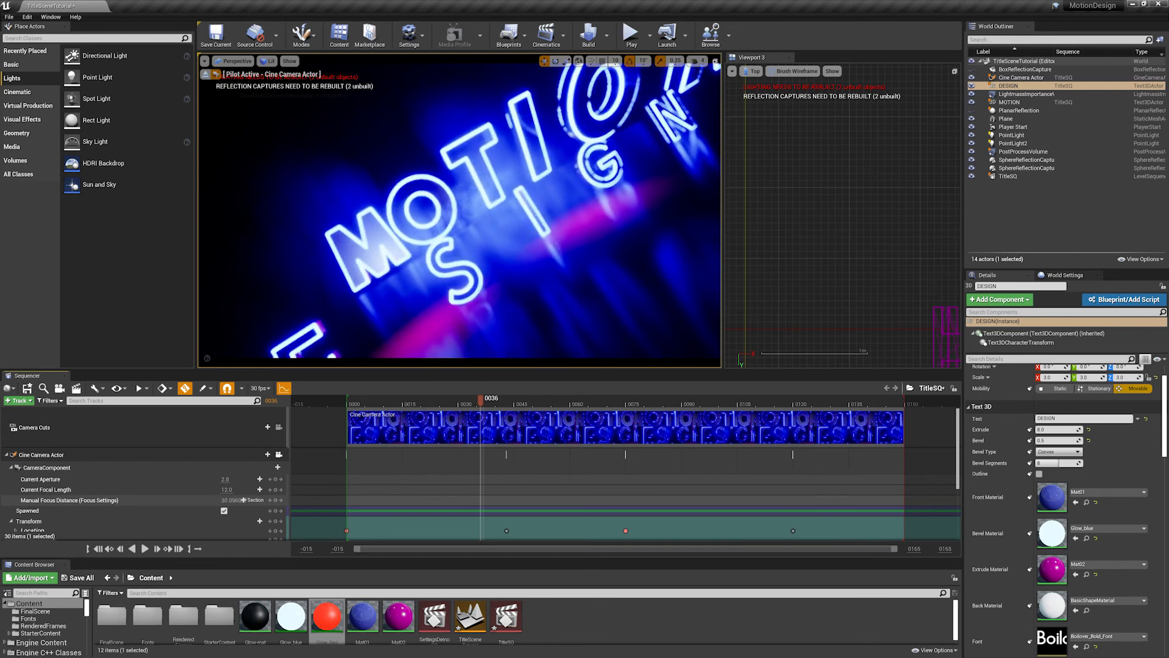
pyautogui.moveTo(481, 399); pyautogui.dragTo(452, 413)
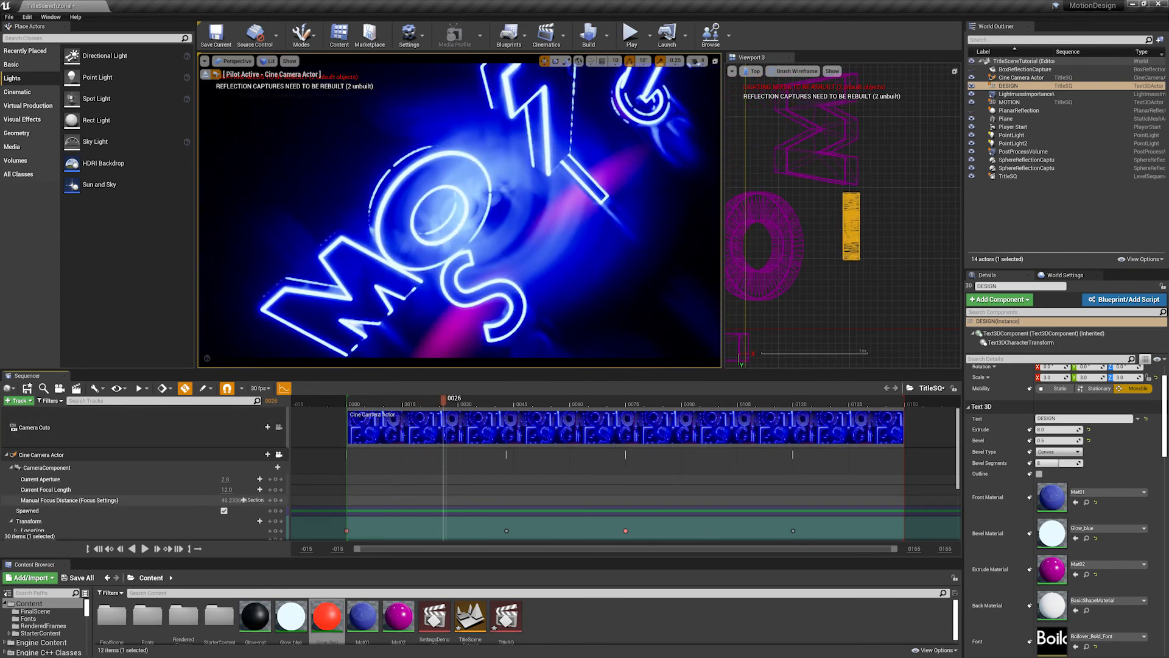
pyautogui.moveTo(243, 500)
pyautogui.mouseDown()
pyautogui.moveTo(268, 500)
pyautogui.moveTo(244, 500)
pyautogui.mouseUp()
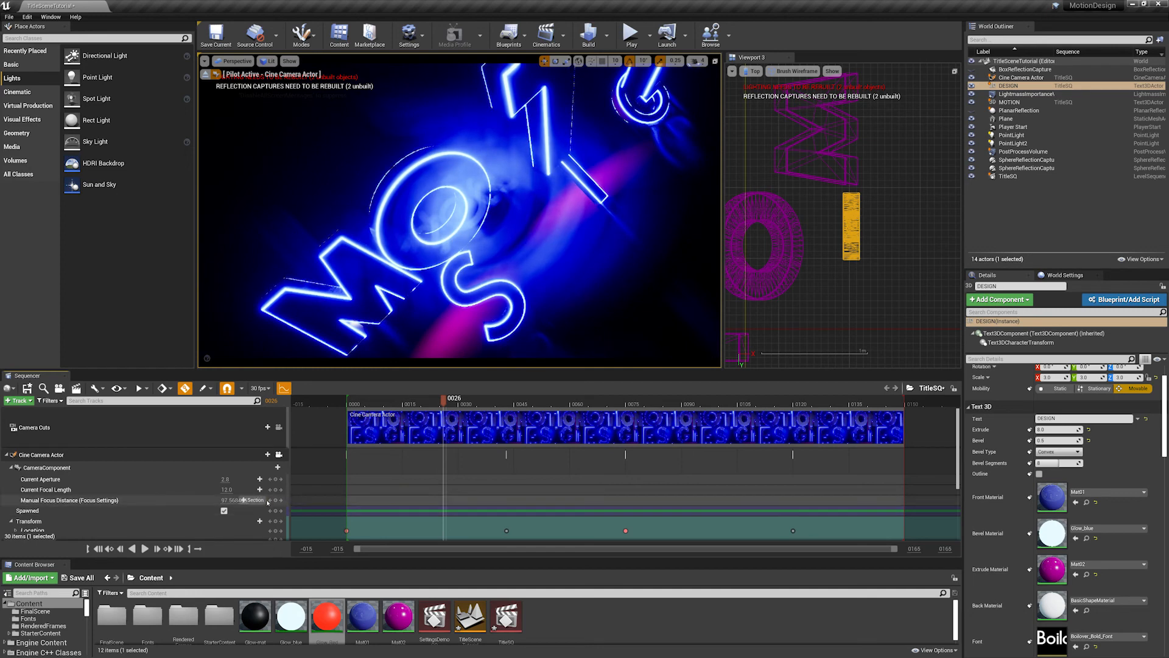
pyautogui.moveTo(443, 399); pyautogui.dragTo(473, 401)
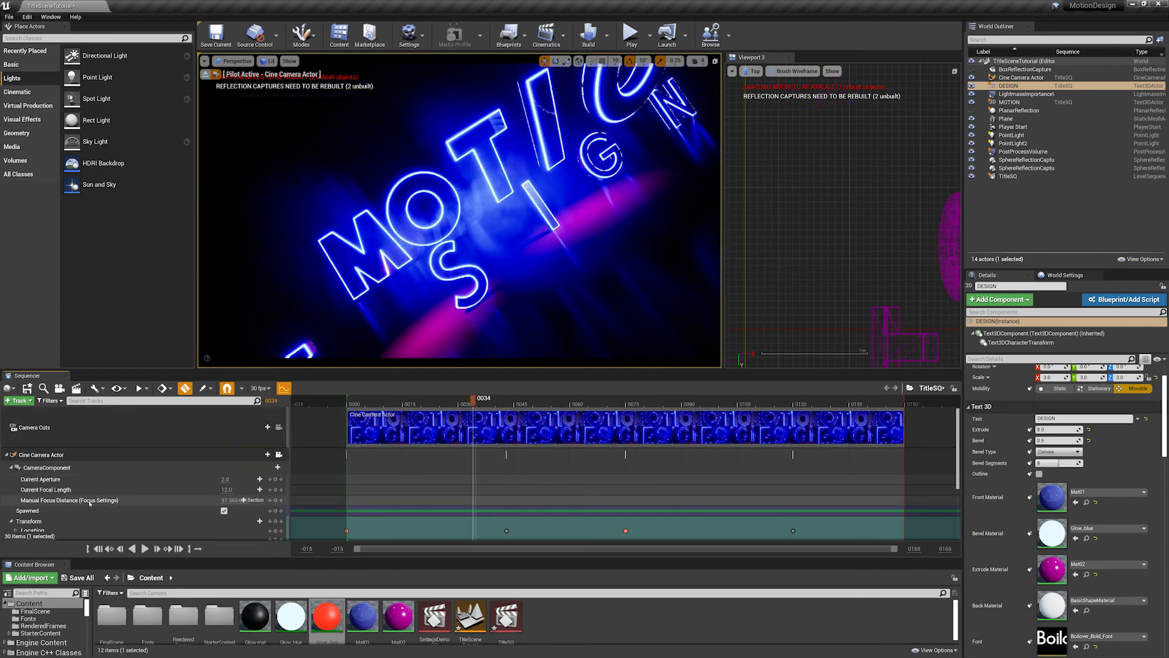
pyautogui.click(275, 500)
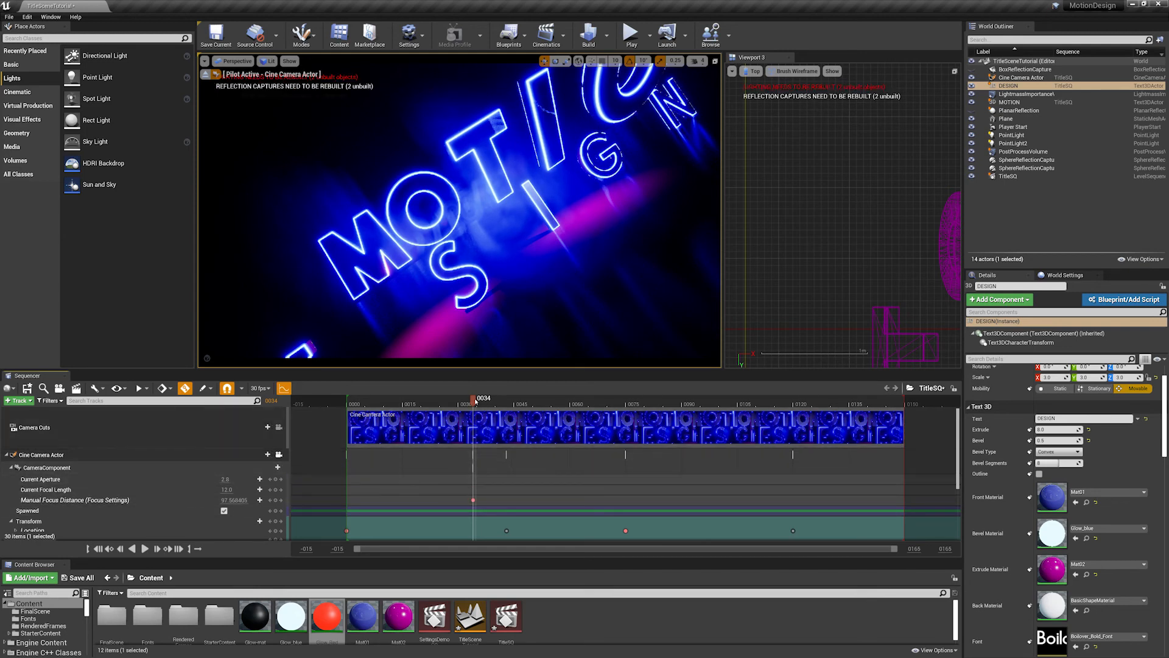
# - Key the Manual Focus Distance at about 26.6 on frame 51 to blur the title, and raise it on frame 72 to refocus it
pyautogui.moveTo(474, 401); pyautogui.dragTo(537, 407)
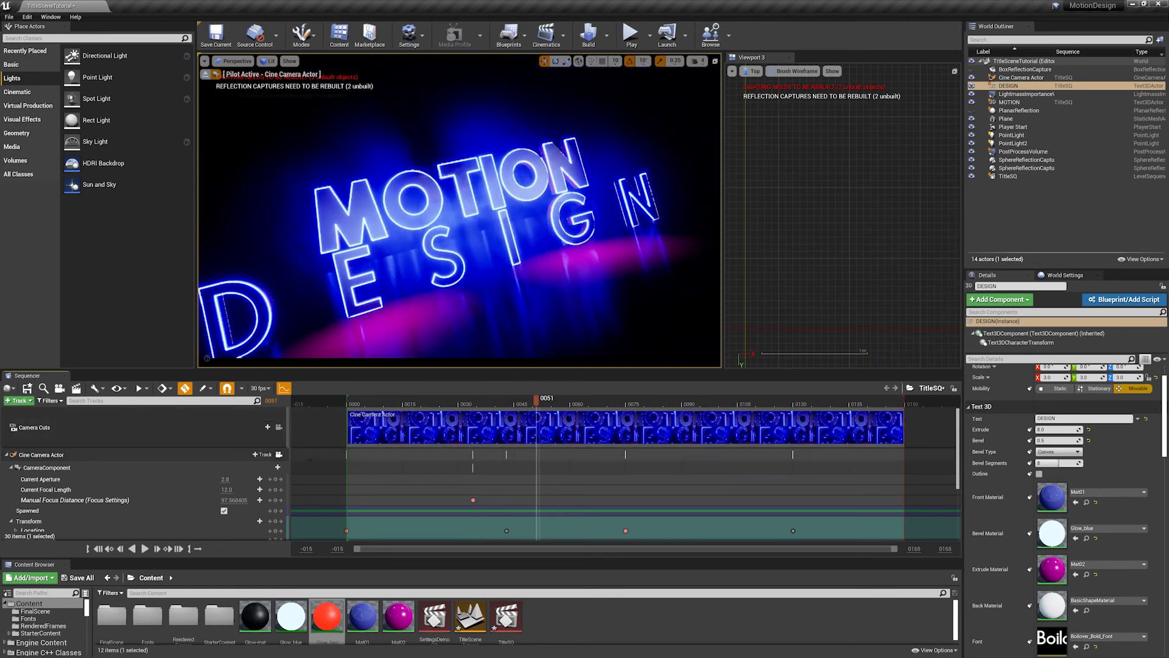
pyautogui.moveTo(226, 500); pyautogui.dragTo(185, 500)
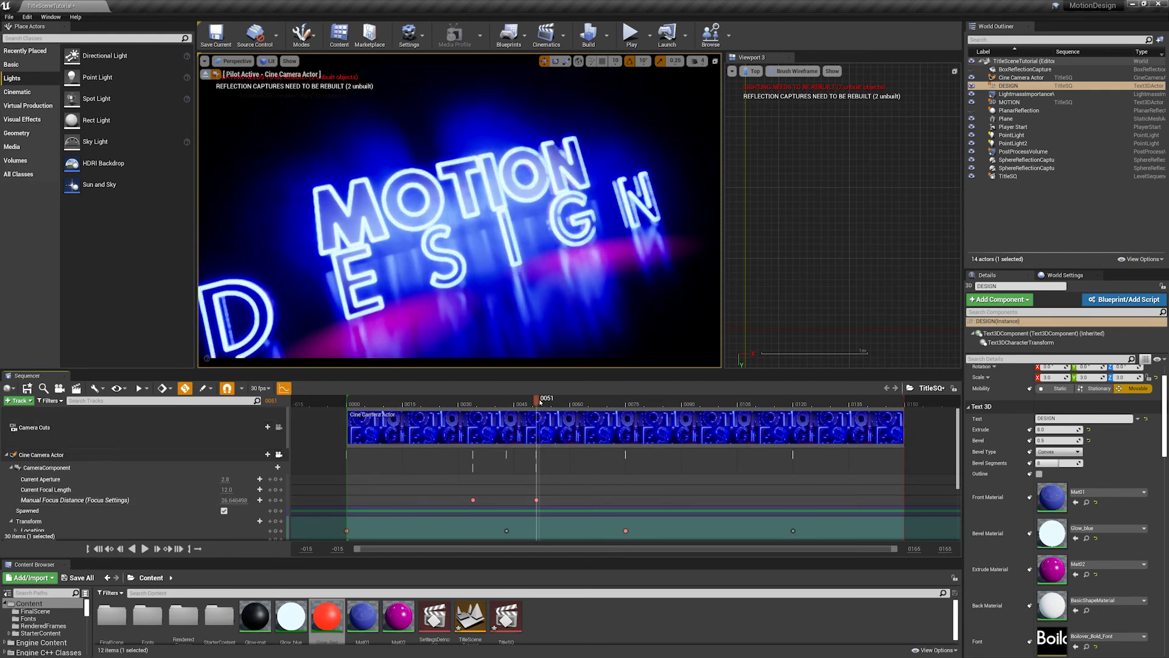
pyautogui.moveTo(537, 403); pyautogui.dragTo(615, 405)
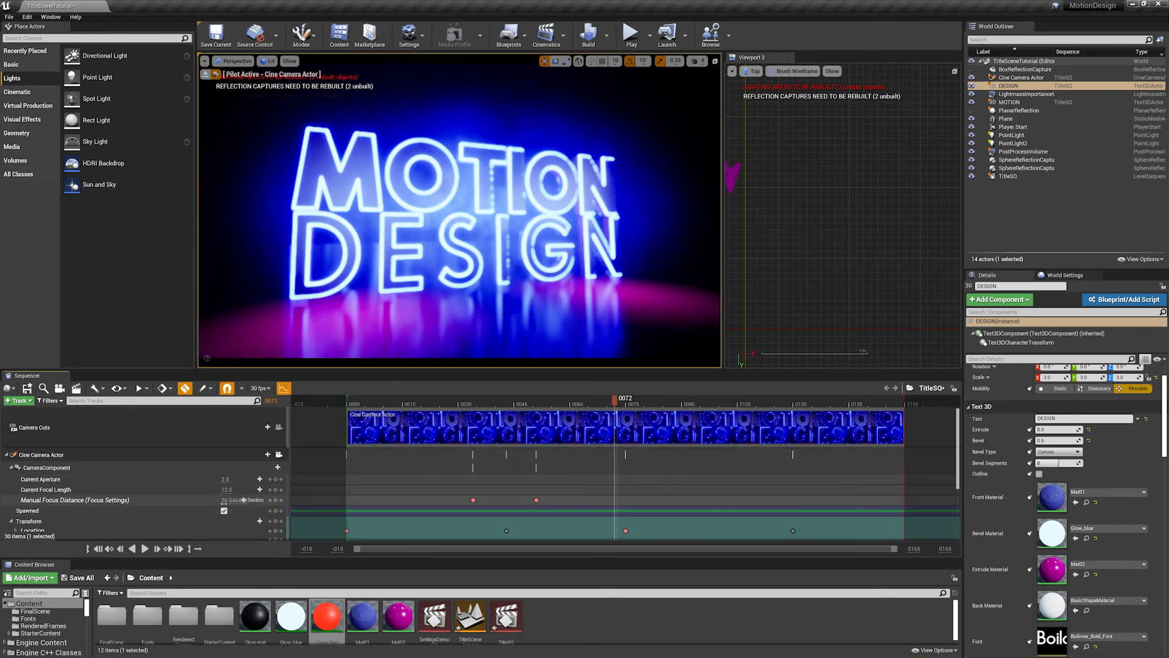
pyautogui.moveTo(233, 500); pyautogui.dragTo(253, 500)
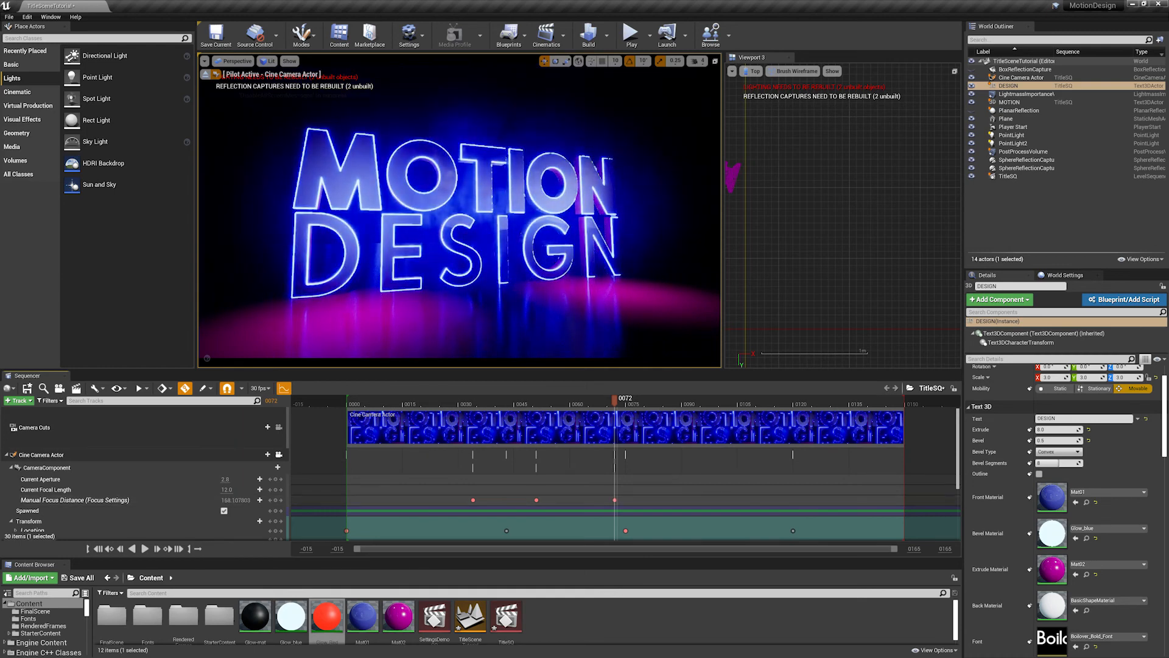
# - Lower the Manual Focus Distance key at frame 51 for a stronger blur, playing the focus animation before and after the change
pyautogui.moveTo(614, 400); pyautogui.dragTo(375, 407)
pyautogui.press('space')
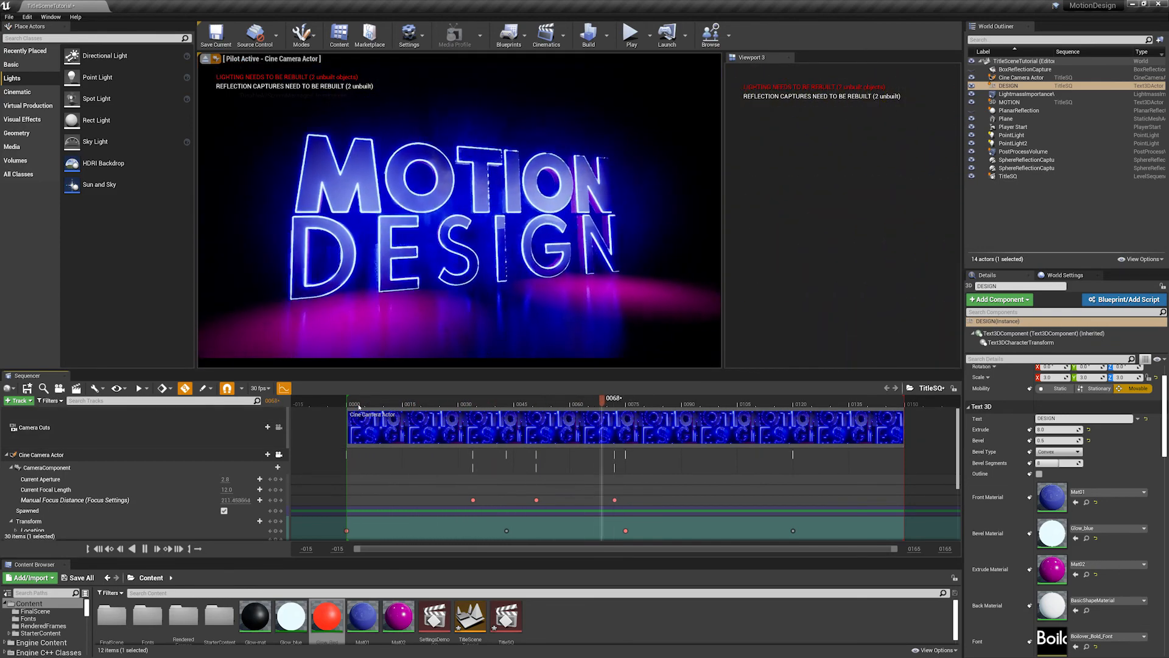
pyautogui.press('space')
pyautogui.click(538, 402)
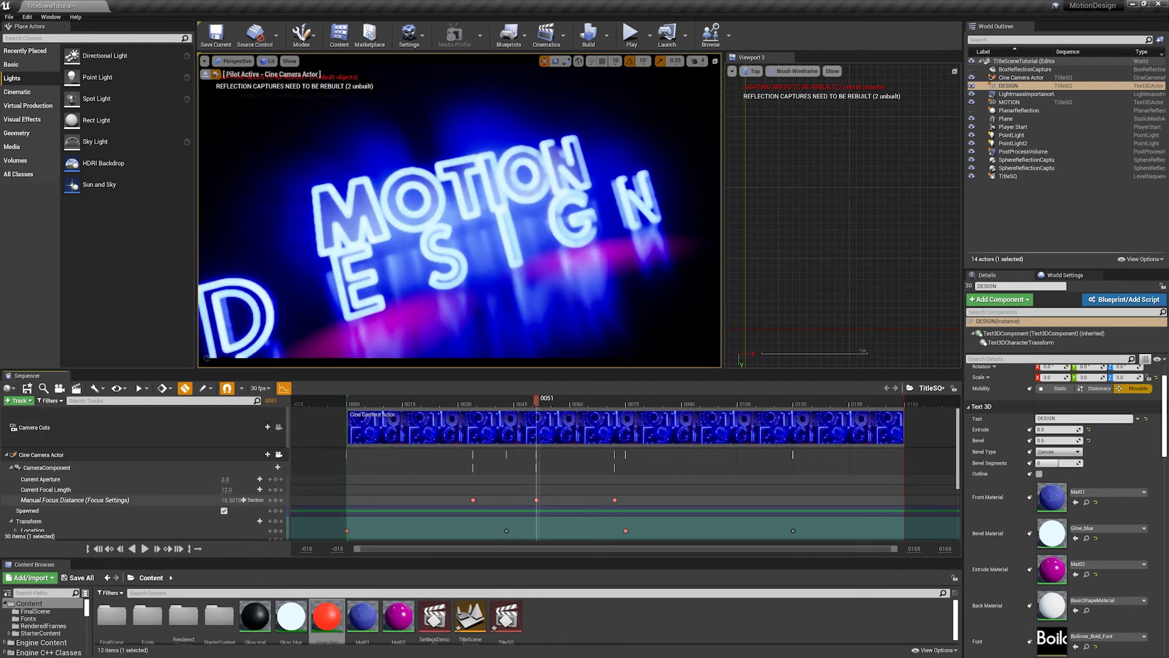
pyautogui.moveTo(536, 399); pyautogui.dragTo(354, 402)
pyautogui.press('space')
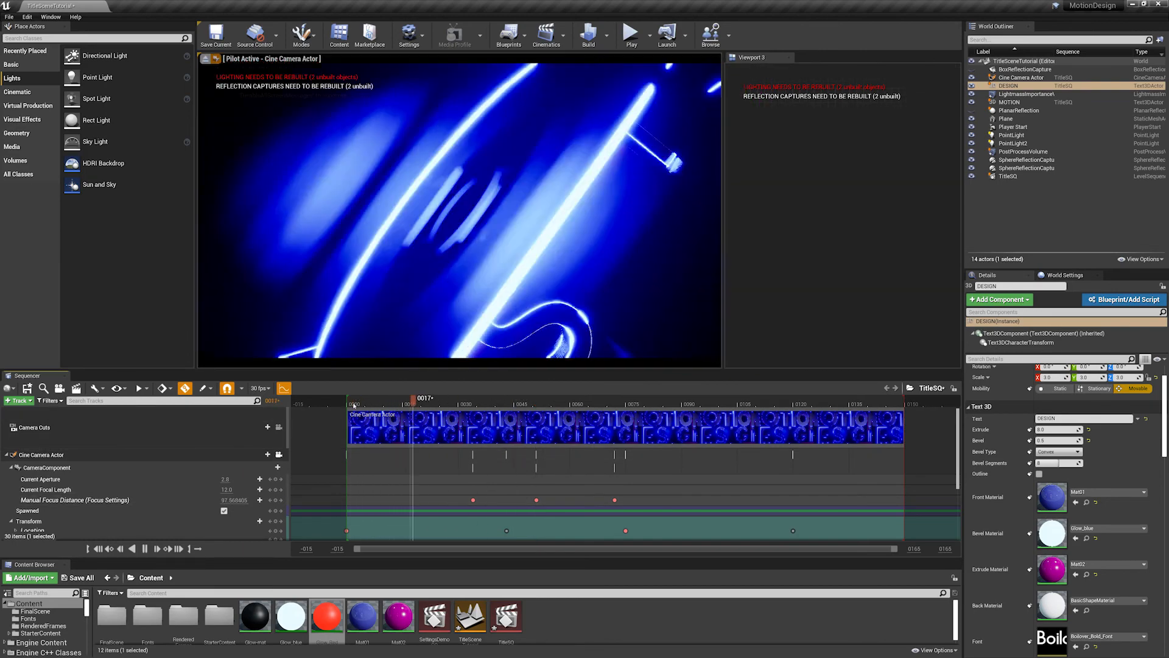
pyautogui.press('space')
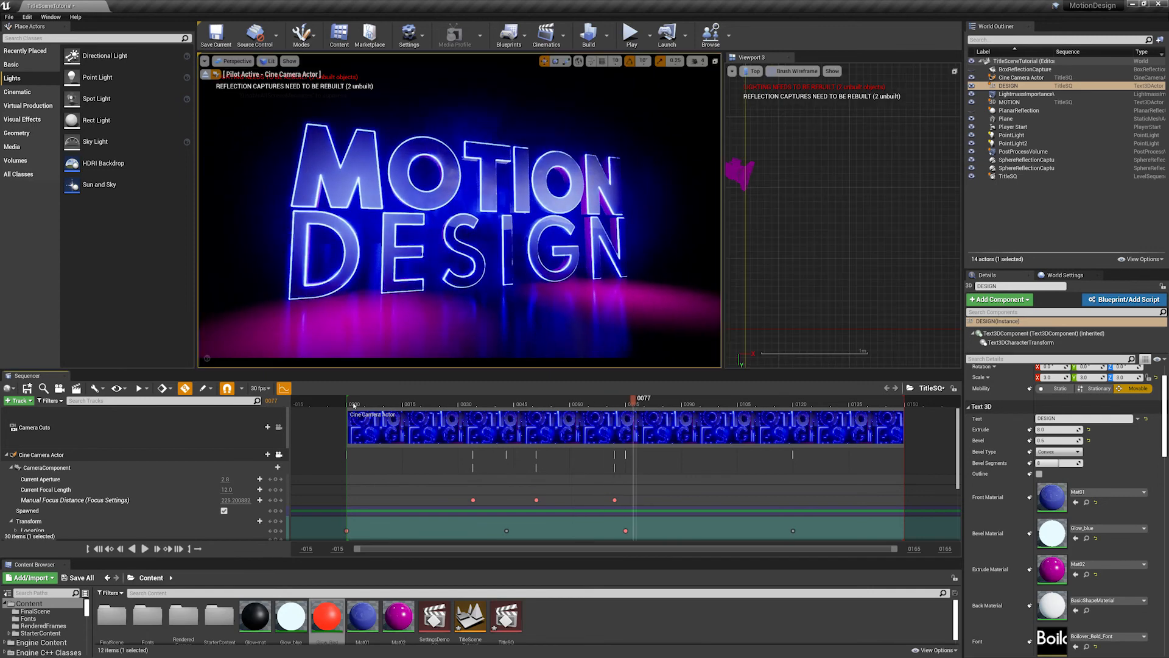
# - Retime the three Manual Focus Distance keys to frames 31, 59 and 91
pyautogui.moveTo(561, 404)
pyautogui.mouseDown()
pyautogui.moveTo(548, 401)
pyautogui.moveTo(573, 402)
pyautogui.mouseUp()
pyautogui.moveTo(614, 500); pyautogui.dragTo(682, 500)
pyautogui.moveTo(536, 500); pyautogui.dragTo(568, 500)
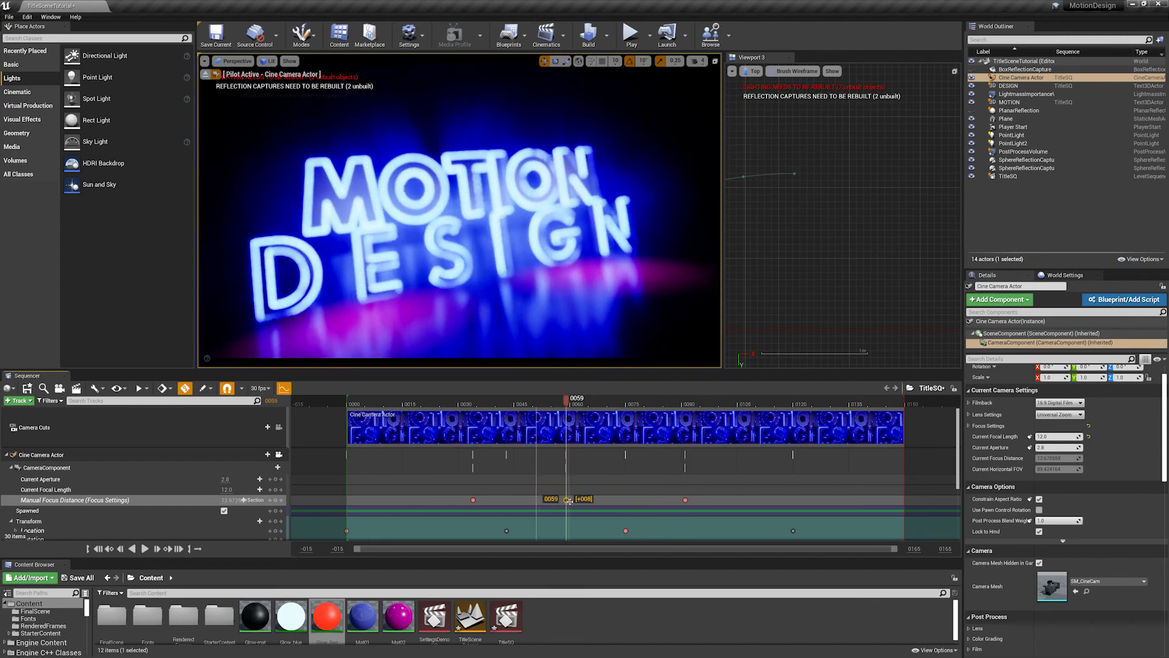
pyautogui.moveTo(471, 500); pyautogui.dragTo(462, 500)
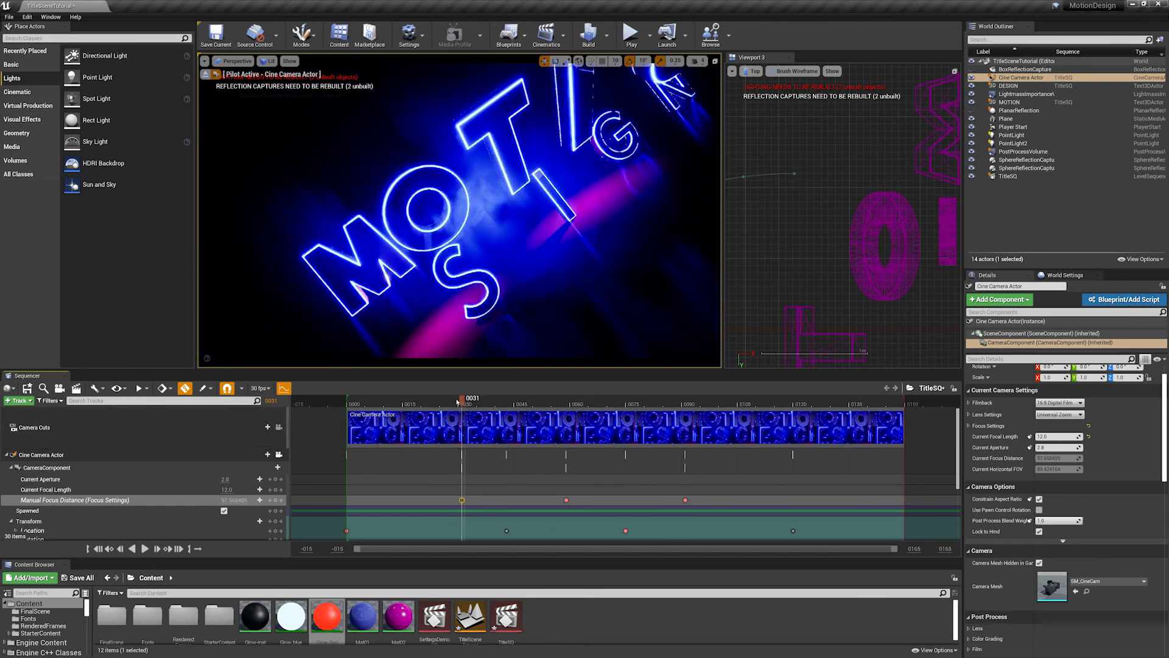
# - Play the sequence from the start twice and scrub through it to check the retimed focus animation
pyautogui.click(359, 404)
pyautogui.press('space')
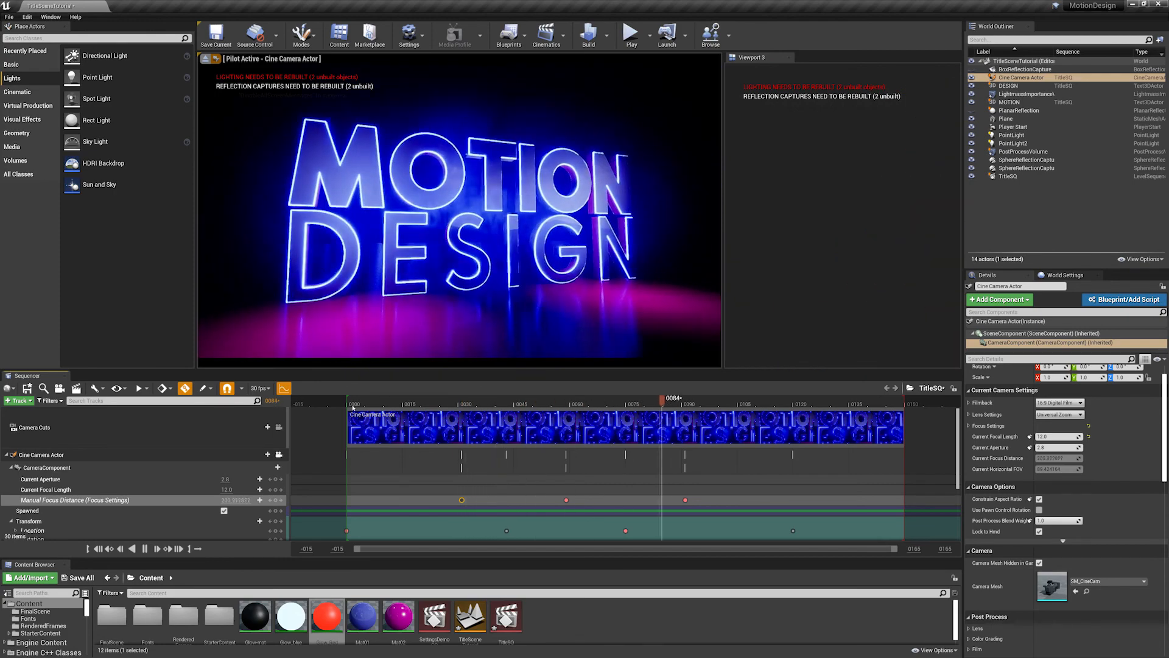
pyautogui.press('space')
pyautogui.click(356, 404)
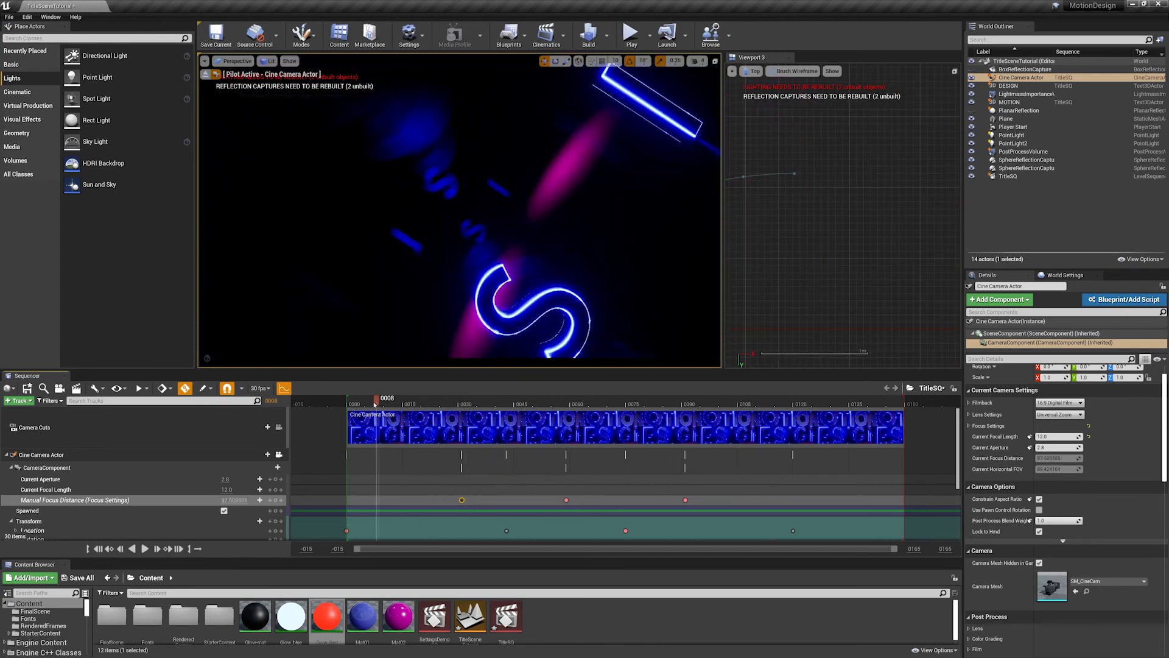
pyautogui.press('space')
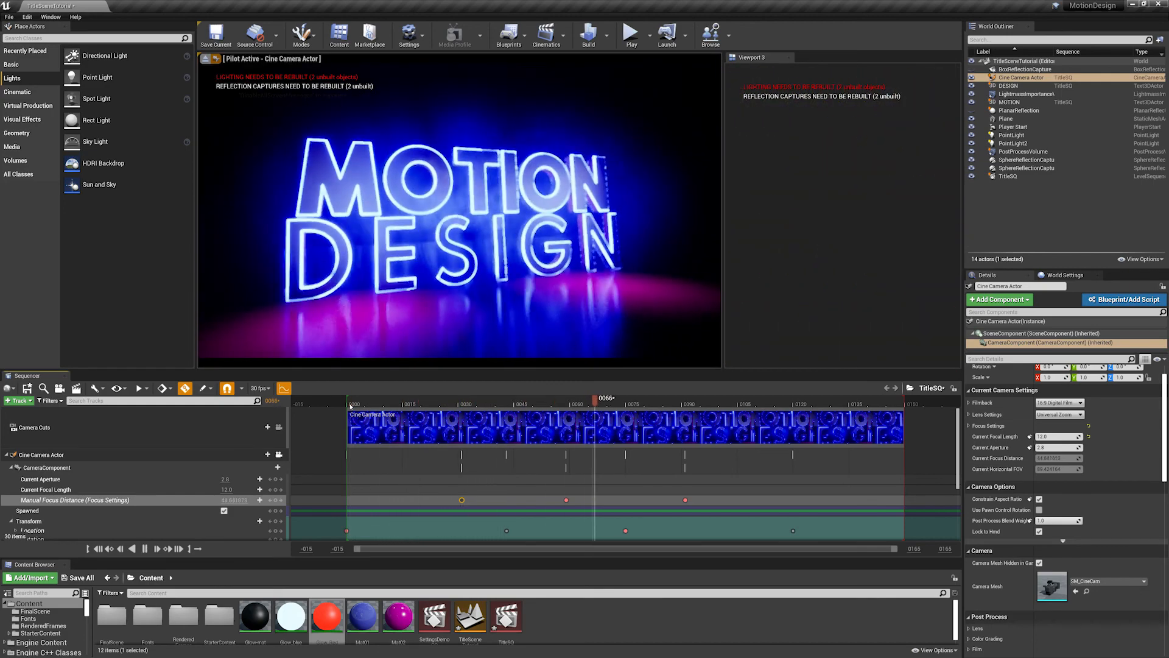
pyautogui.press('space')
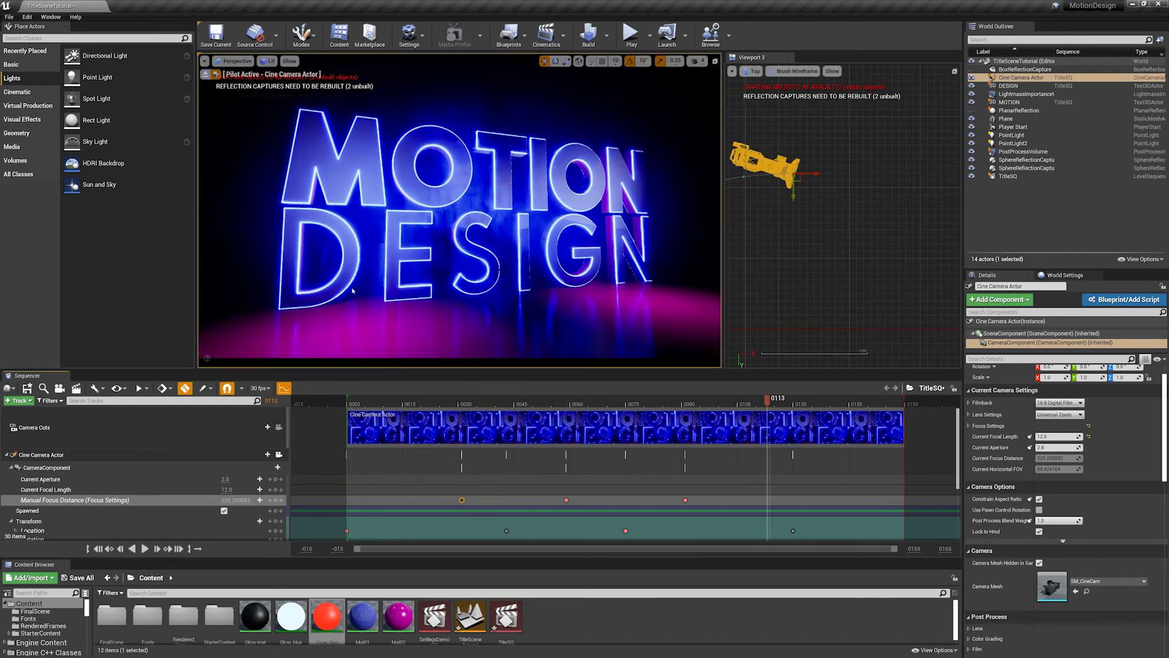
pyautogui.moveTo(350, 404); pyautogui.dragTo(754, 407)
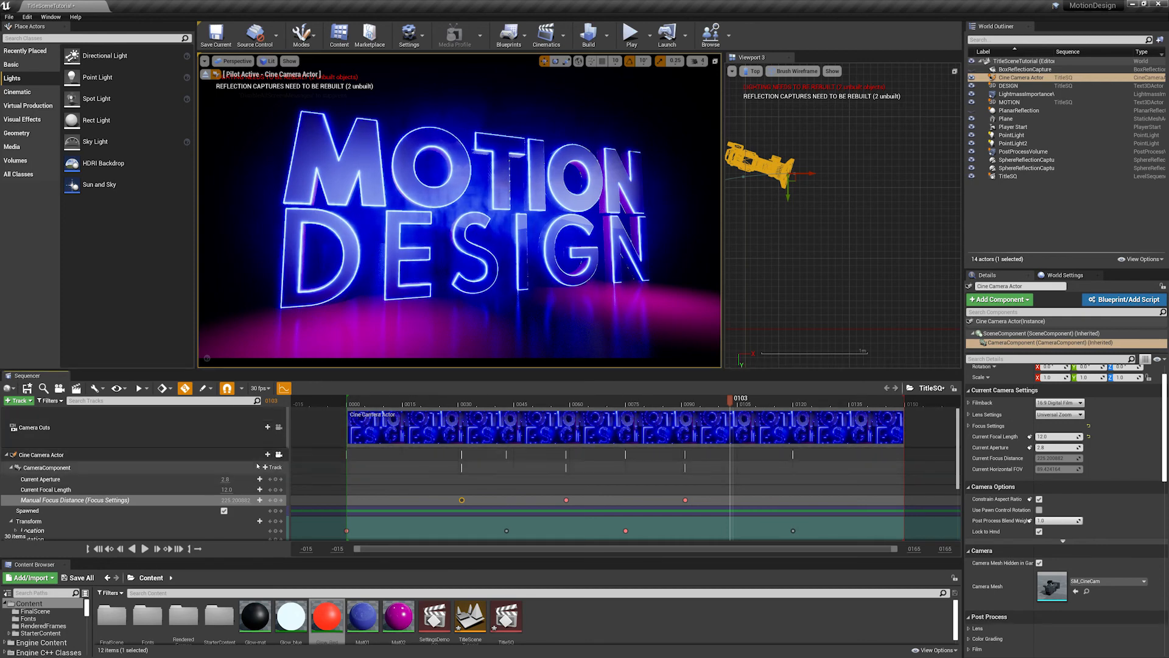
# - Collapse the camera tracks, expand DESIGN and add a Bevel Material track under its Text3DComponent
pyautogui.click(6, 455)
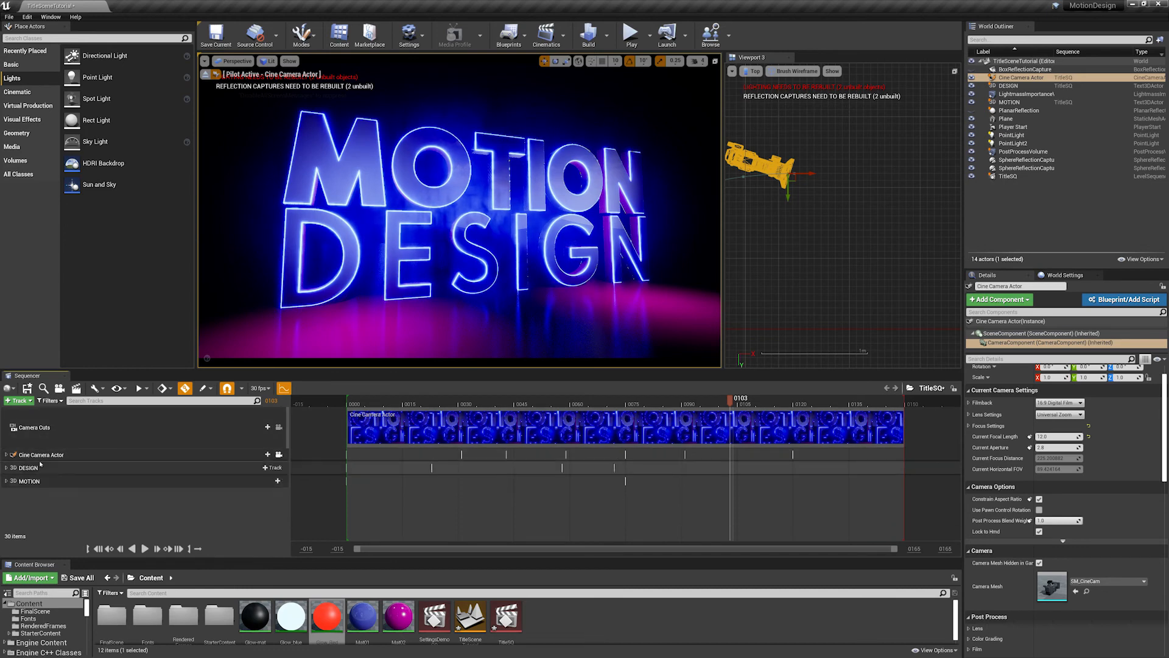
pyautogui.click(5, 468)
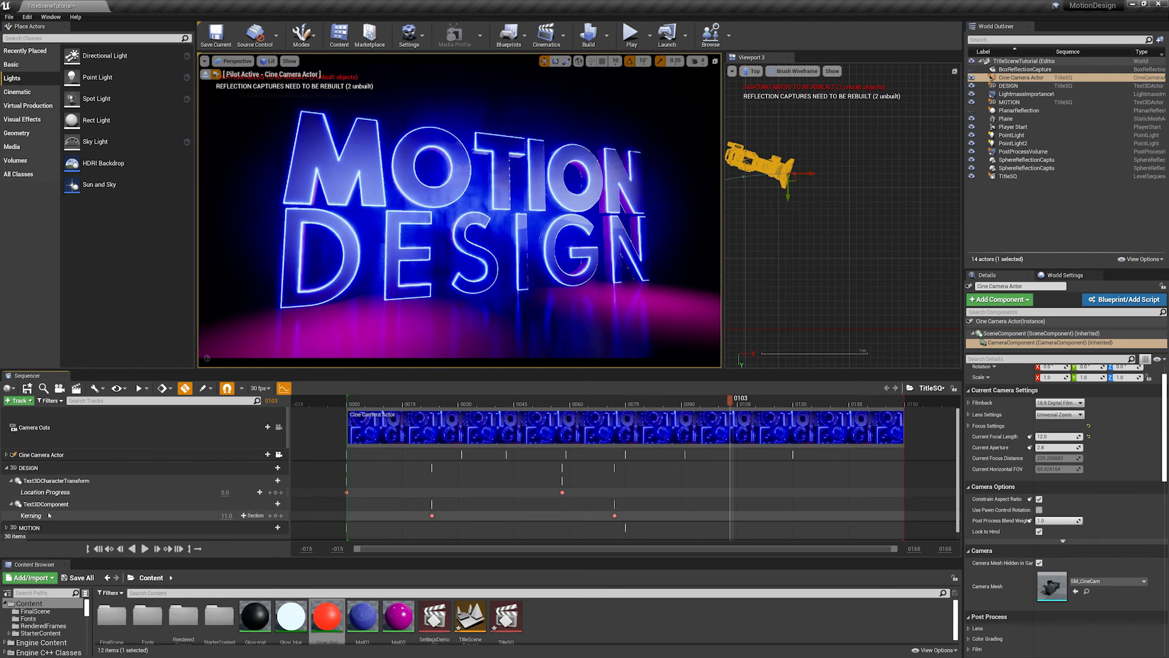
pyautogui.click(63, 505)
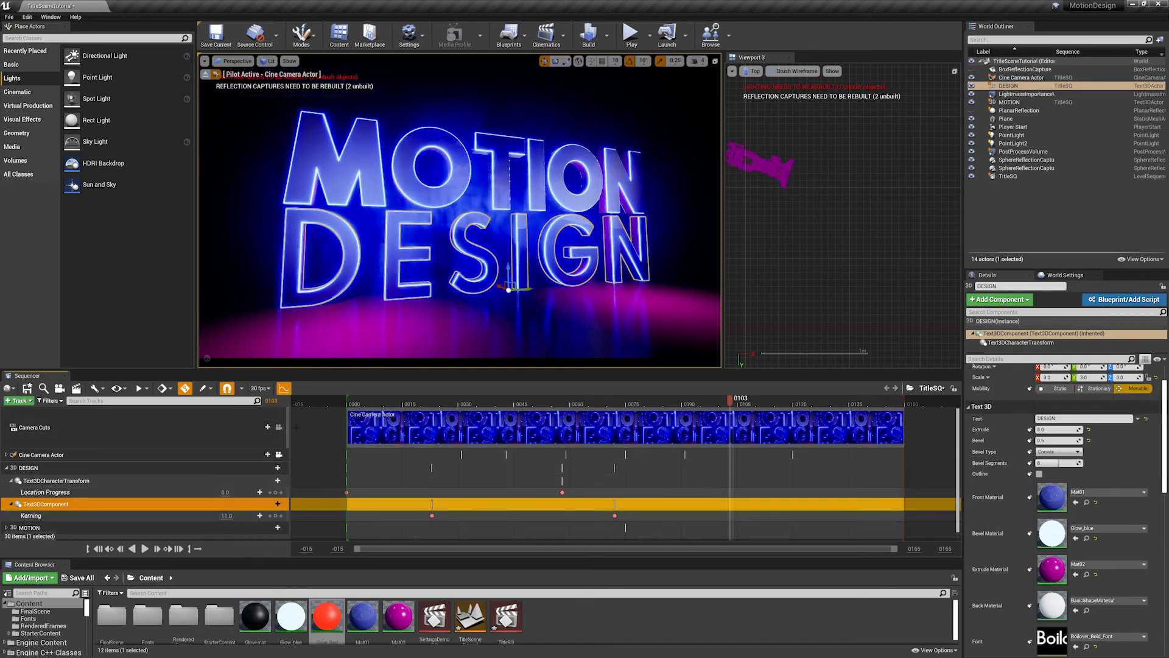
pyautogui.click(271, 505)
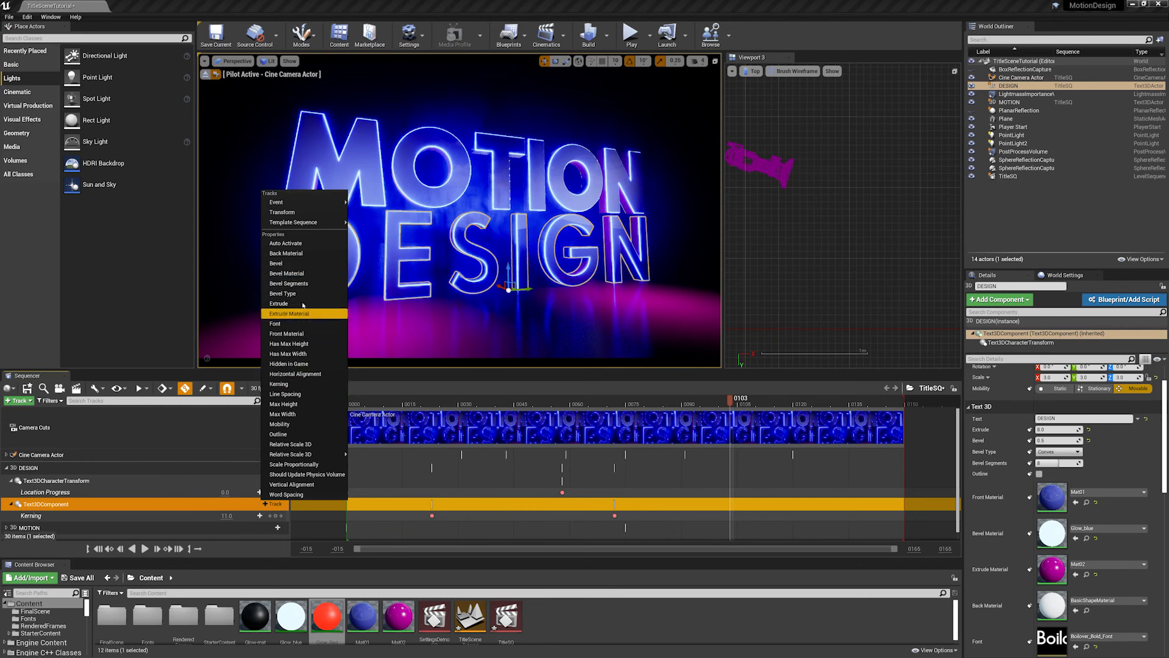
pyautogui.click(290, 273)
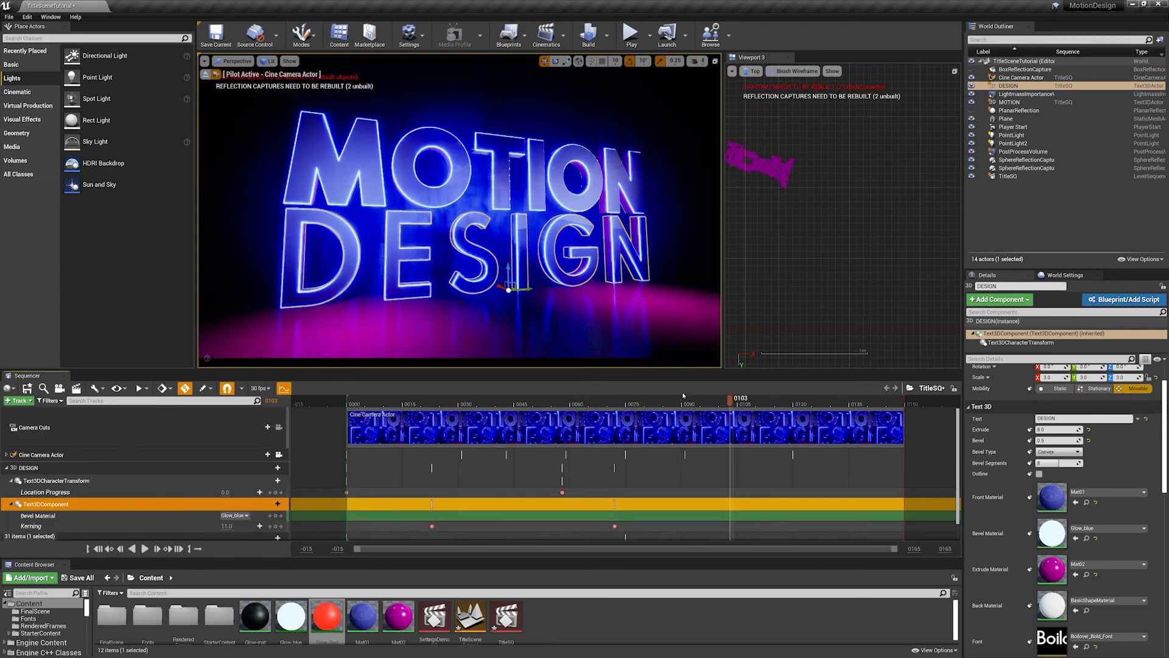
# - Add a Glow_blue key on the DESIGN Bevel Material track at frame 89
pyautogui.moveTo(599, 403); pyautogui.dragTo(677, 401)
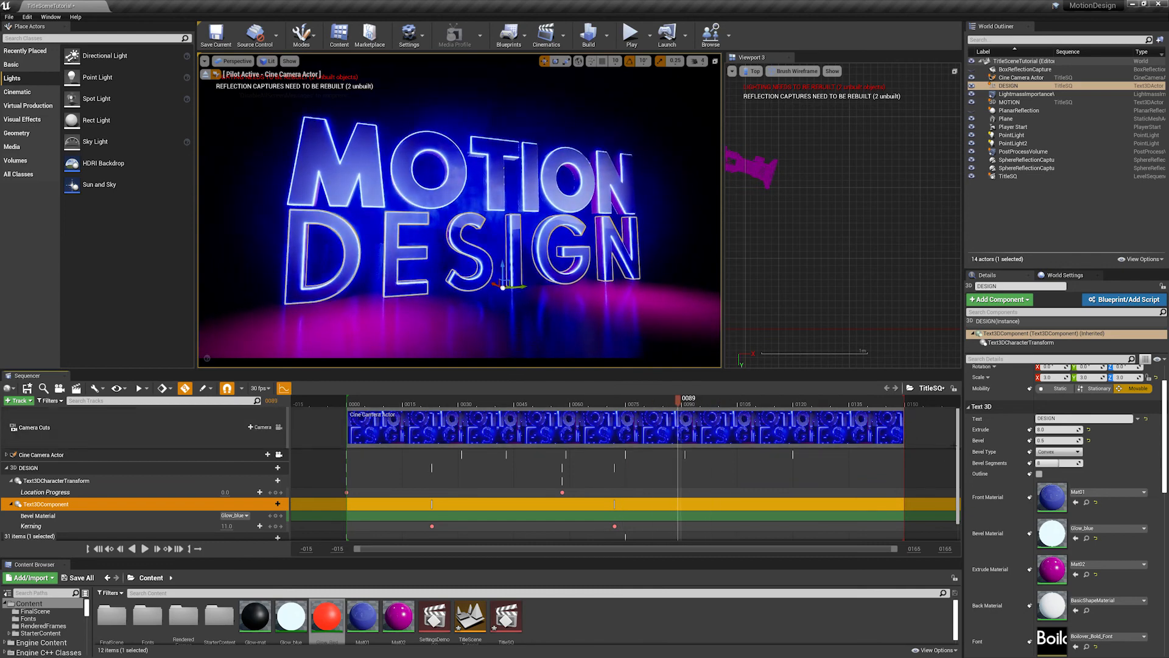
pyautogui.scroll(-1, 192, 518)
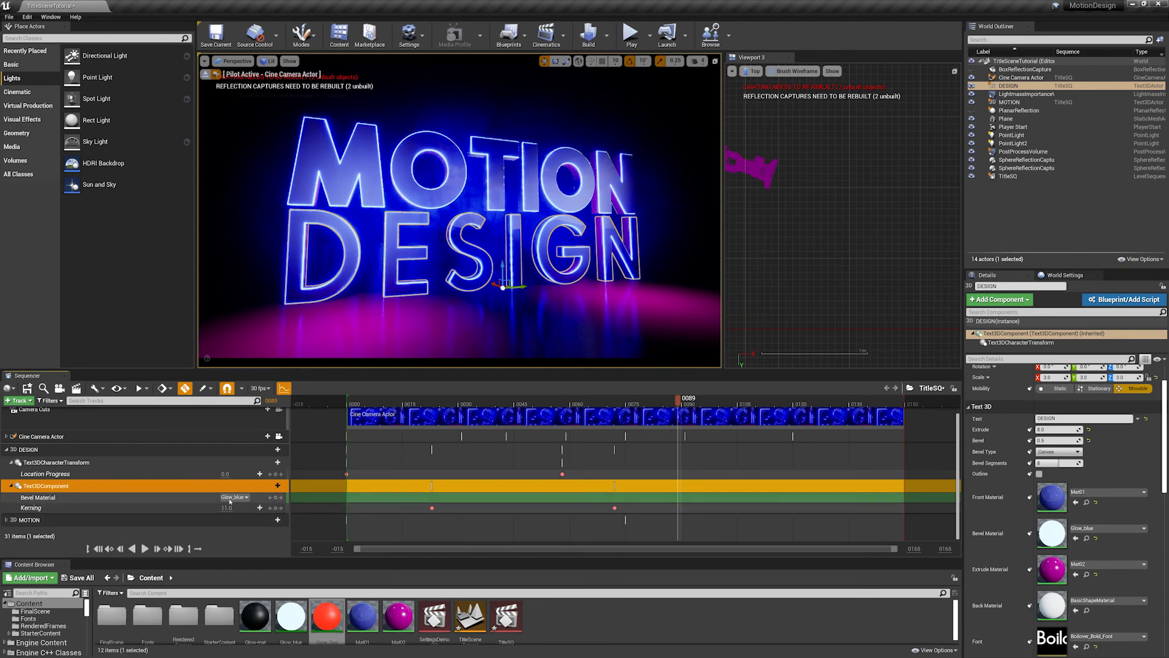
pyautogui.click(275, 498)
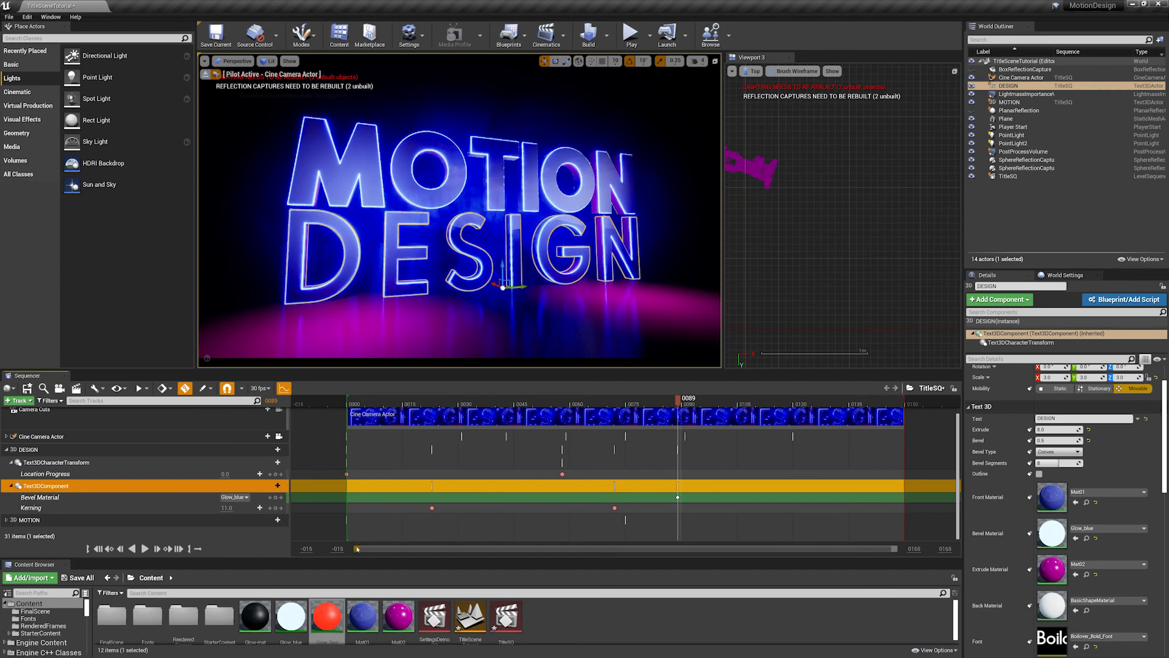
# - Key the DESIGN Bevel Material as Glow_Red at frame 91
pyautogui.moveTo(357, 549); pyautogui.dragTo(436, 551)
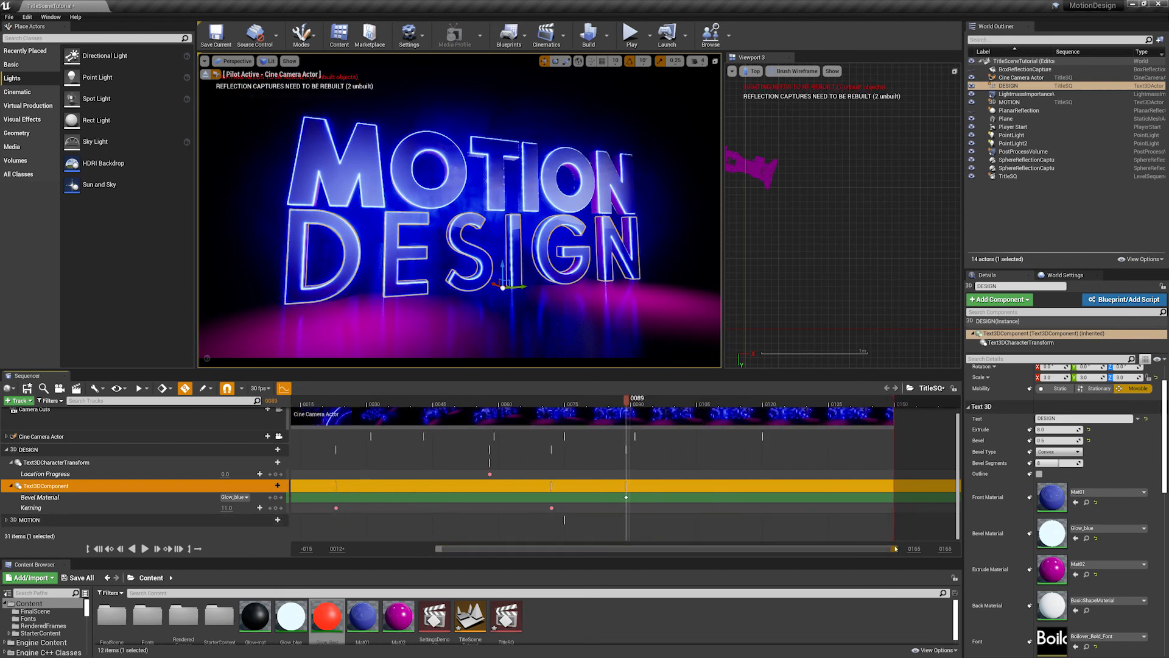
pyautogui.moveTo(895, 549); pyautogui.dragTo(863, 548)
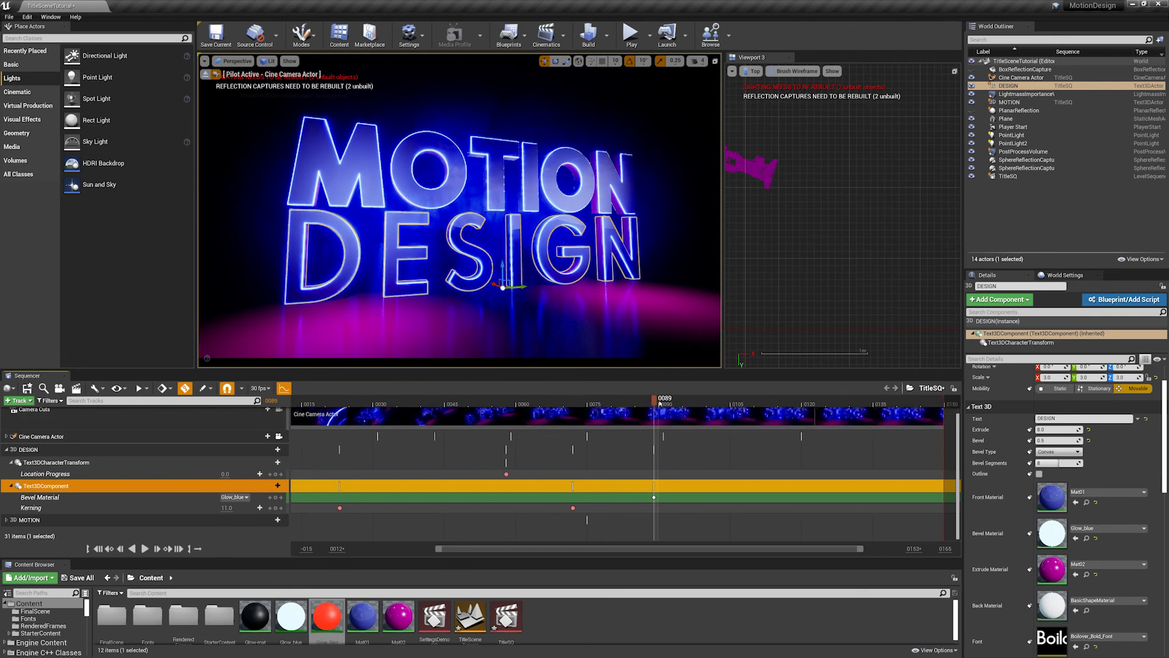
pyautogui.moveTo(659, 403); pyautogui.dragTo(664, 403)
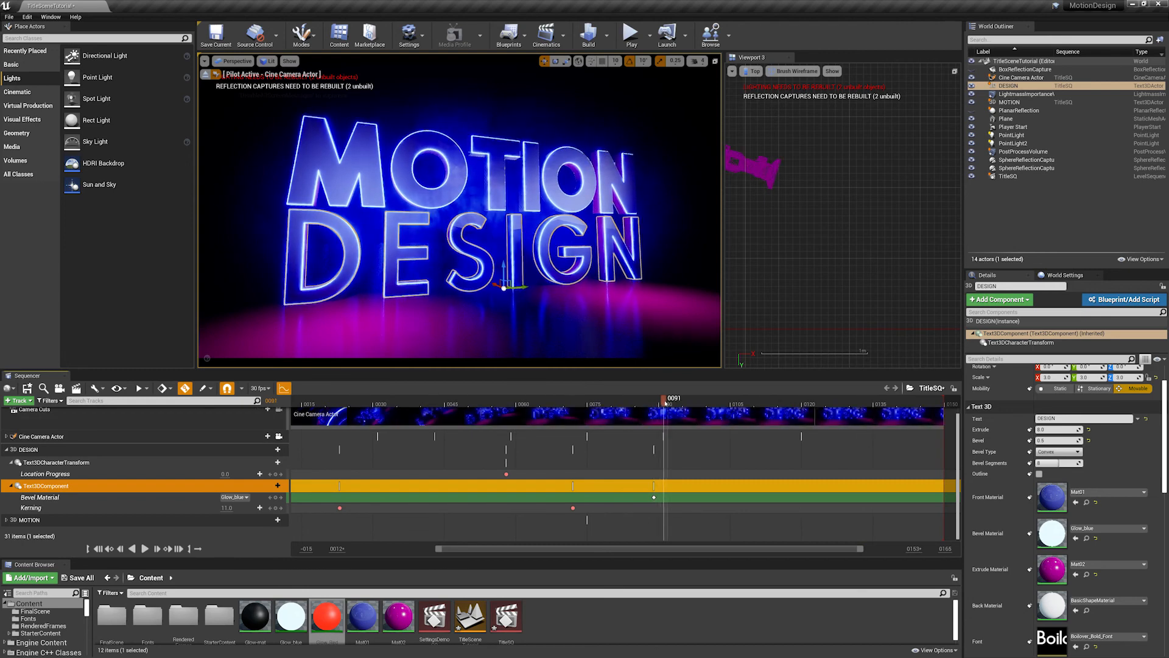
pyautogui.click(234, 497)
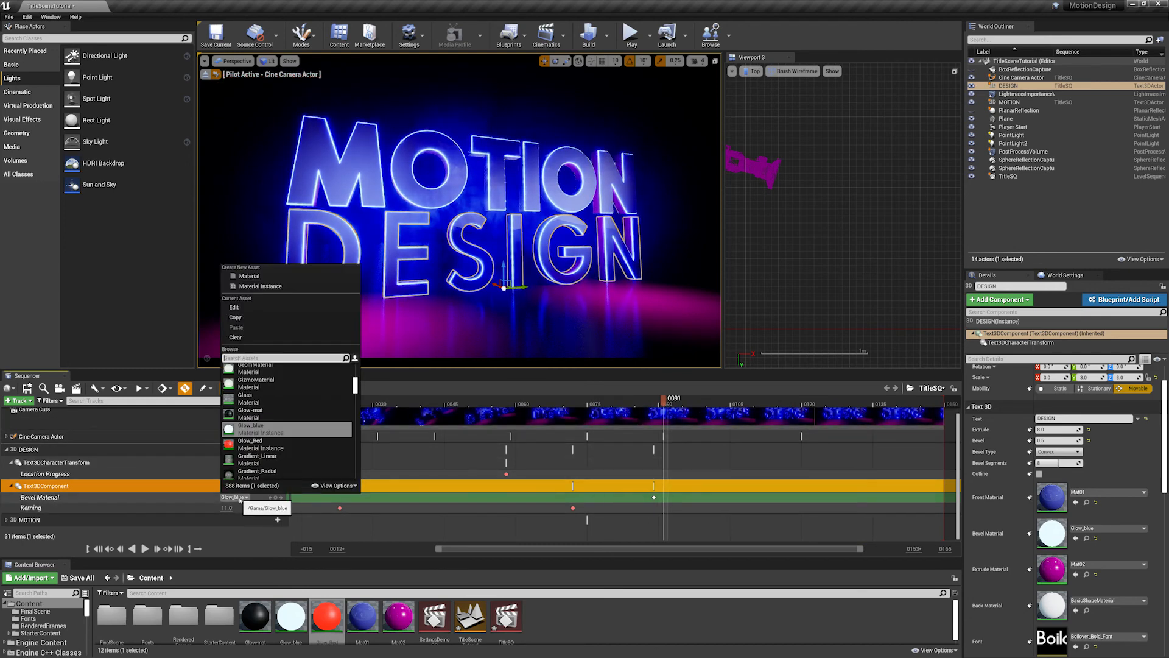
pyautogui.click(252, 443)
# - Try a Glow_blue Bevel Material key at frame 93, picked by searching "glow", and delete that key again
pyautogui.moveTo(663, 400); pyautogui.dragTo(675, 401)
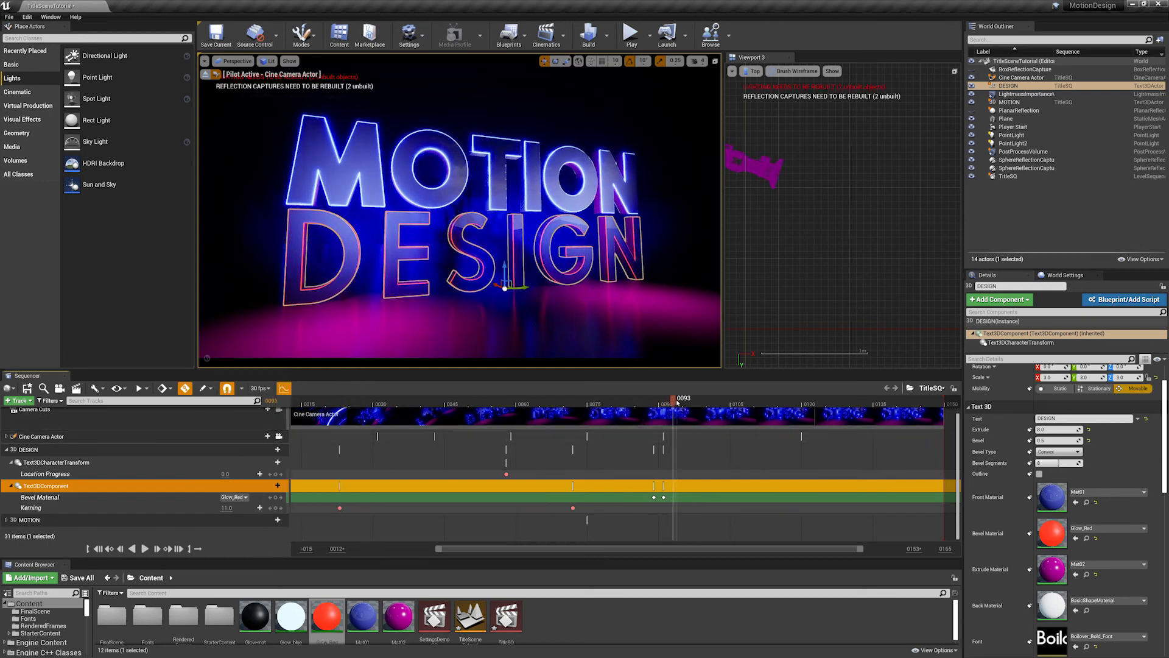
pyautogui.click(235, 497)
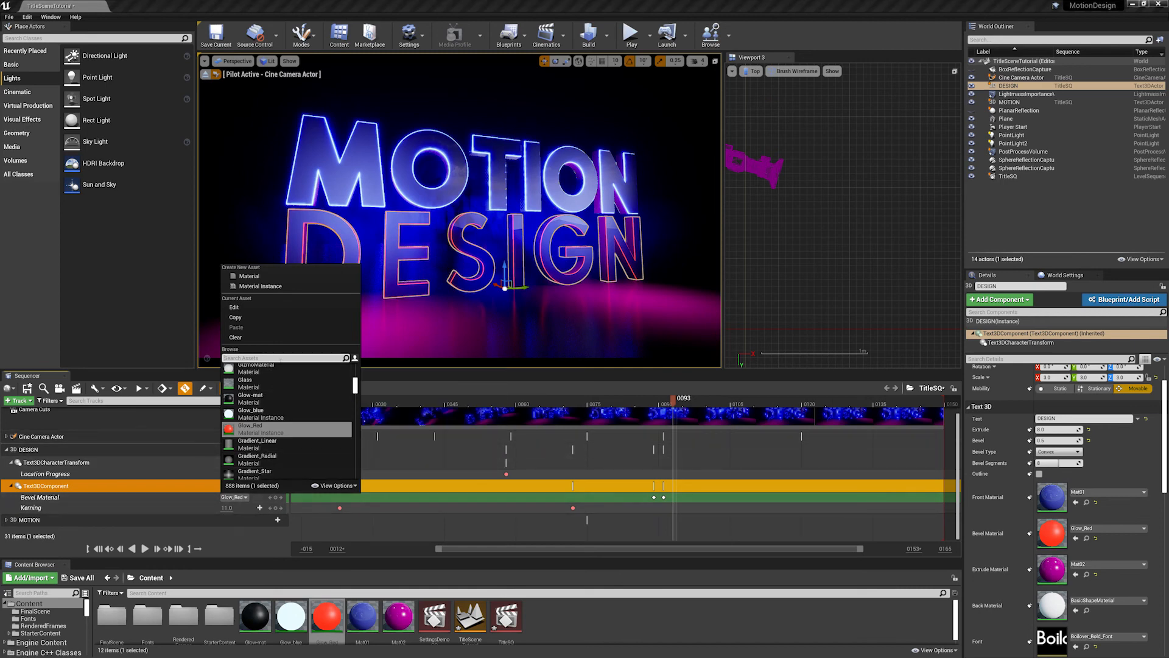
pyautogui.write('glow')
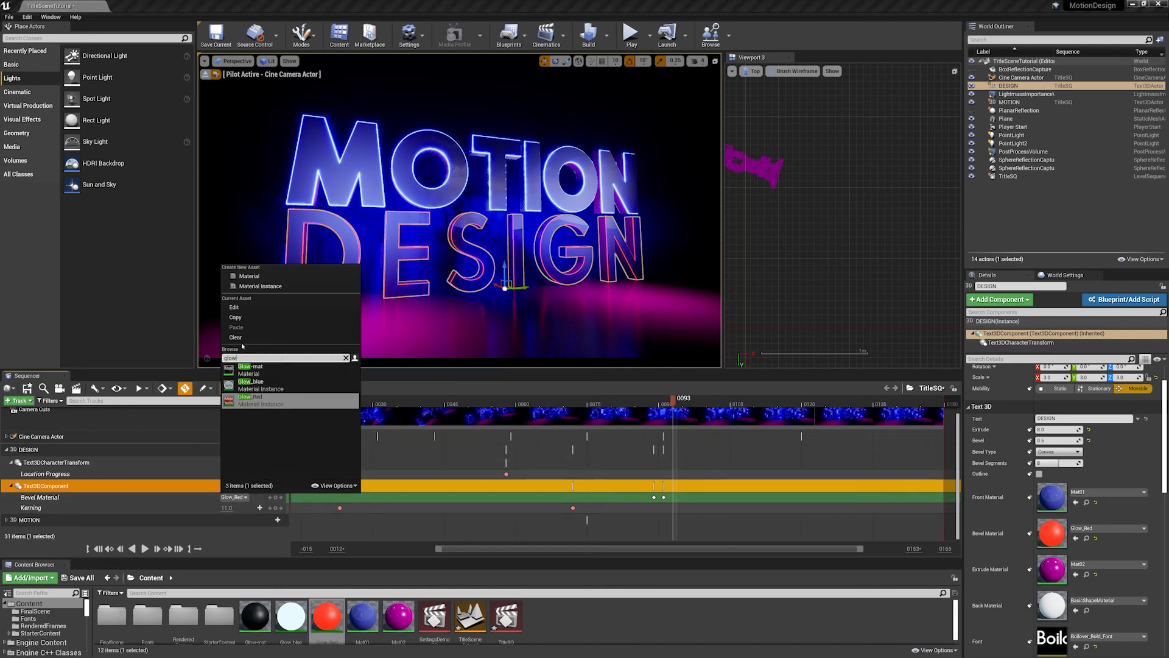
pyautogui.click(251, 384)
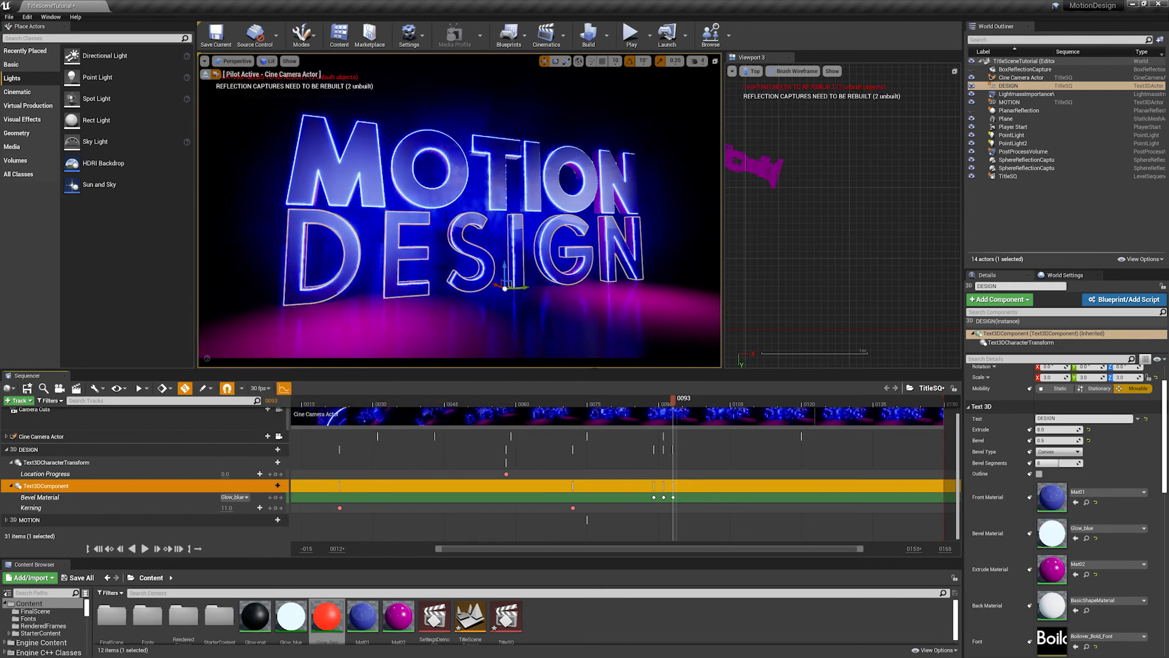
pyautogui.moveTo(674, 401); pyautogui.dragTo(682, 402)
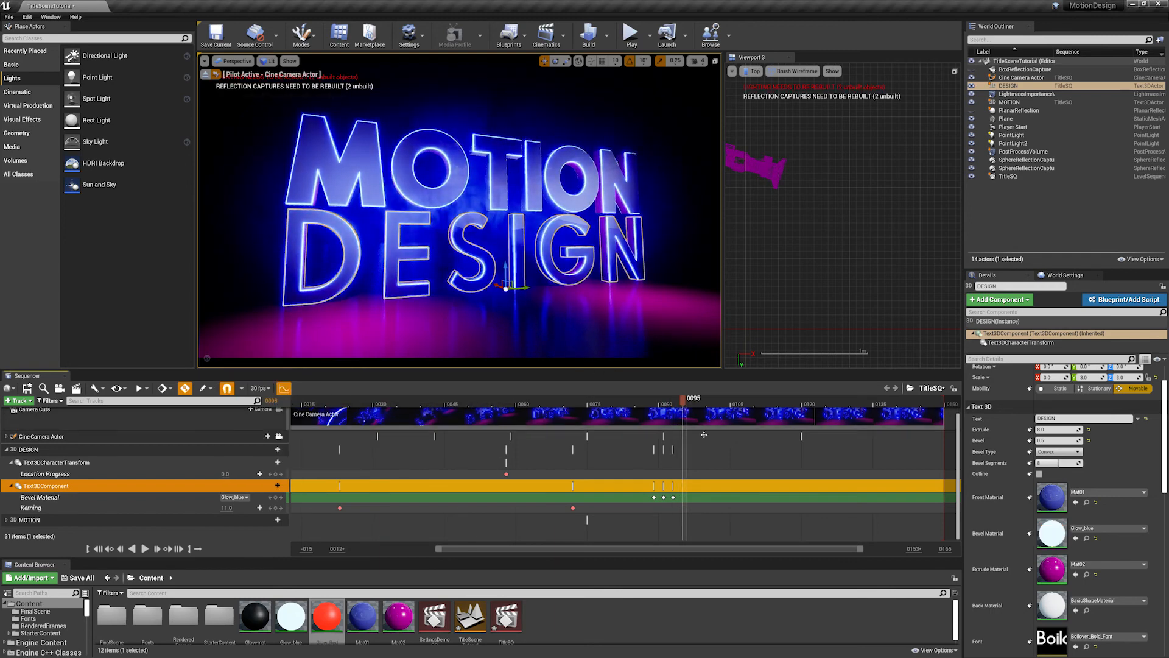
pyautogui.click(673, 497)
pyautogui.press('Delete')
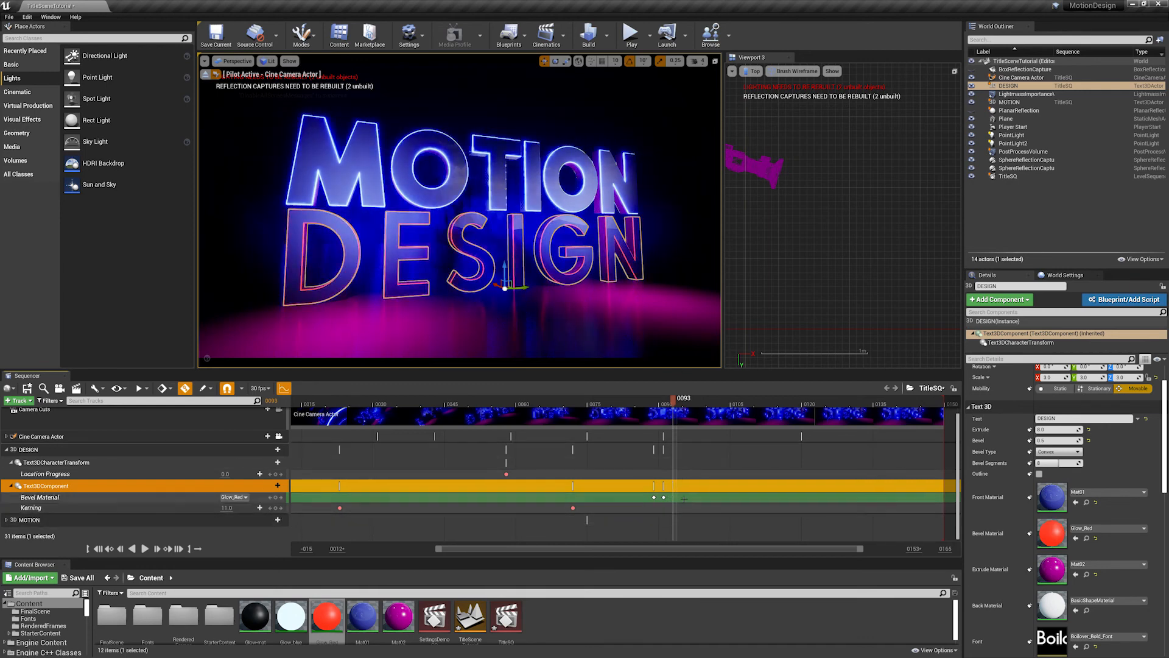
# - Copy the blue and red Bevel Material keys and paste the pair at frames 93 and 97 to extend the flicker
pyautogui.moveTo(670, 500); pyautogui.dragTo(650, 495)
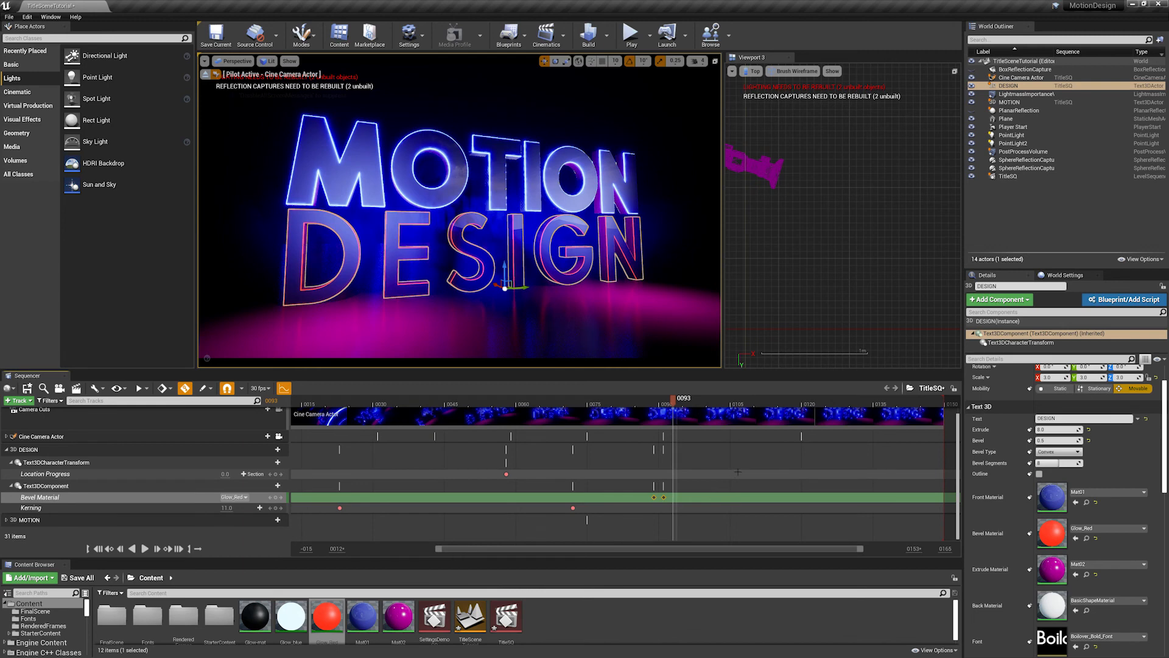
pyautogui.hotkey('ctrl', 'c')
pyautogui.hotkey('ctrl', 'v')
pyautogui.moveTo(675, 398)
pyautogui.mouseDown()
pyautogui.moveTo(649, 399)
pyautogui.moveTo(693, 402)
pyautogui.mouseUp()
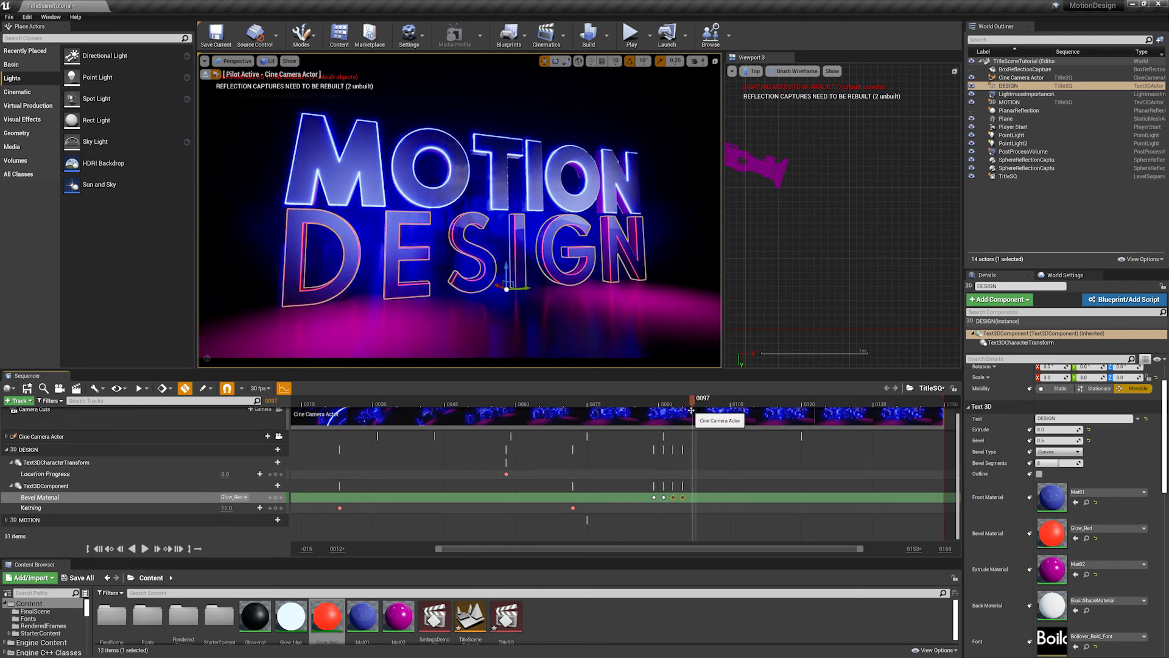
pyautogui.hotkey('ctrl', 'v')
# - Play the sequence twice from around frame 13 to check the Bevel Material flicker on DESIGN
pyautogui.moveTo(635, 401); pyautogui.dragTo(286, 407)
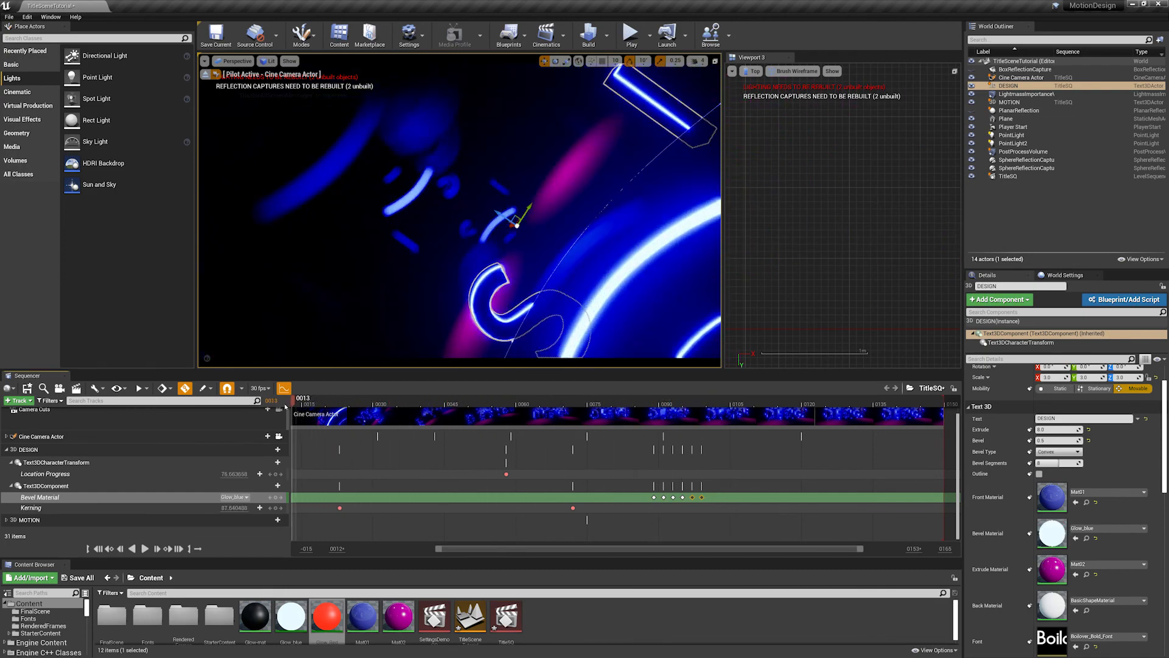
pyautogui.press('space')
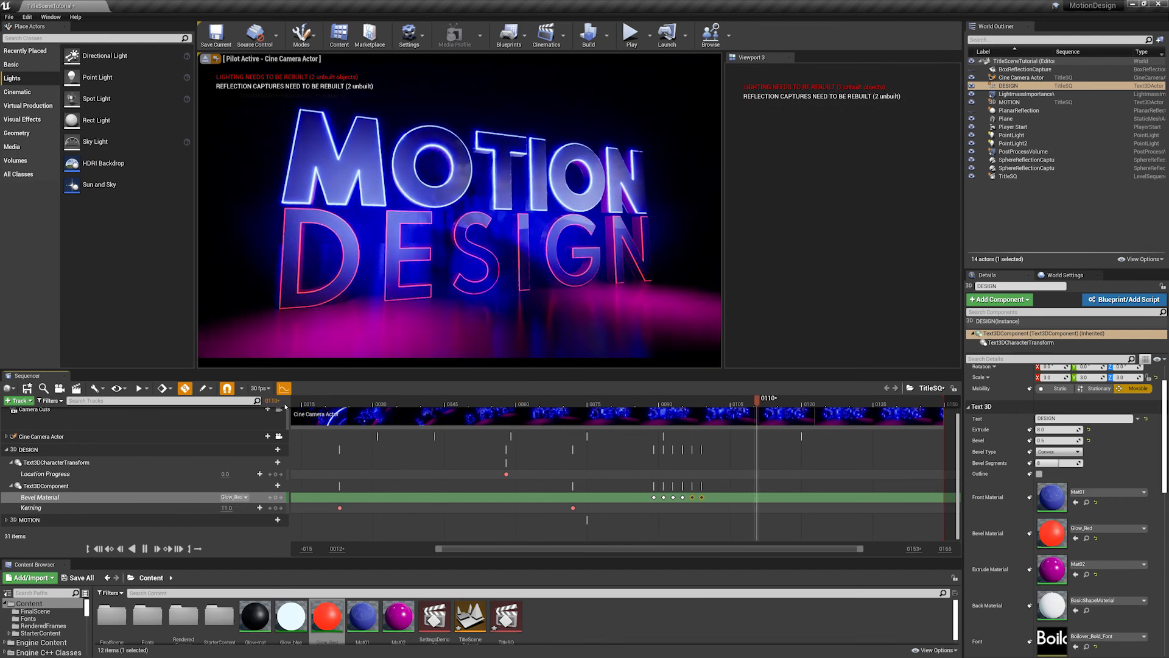
pyautogui.press('space')
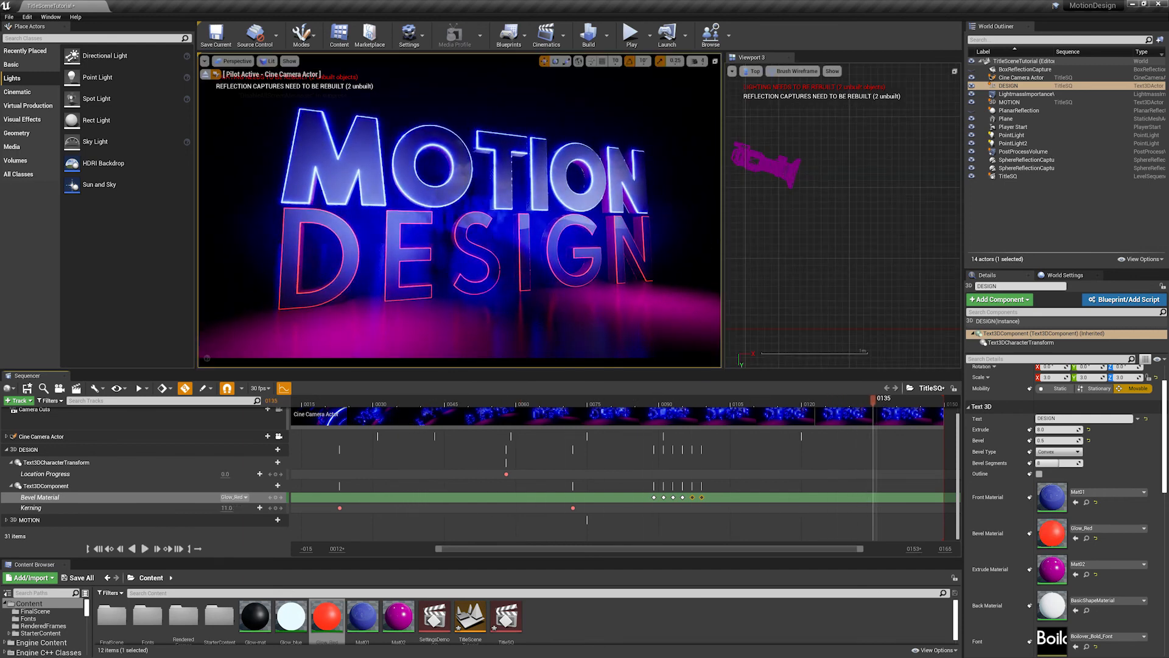
pyautogui.moveTo(792, 402); pyautogui.dragTo(539, 402)
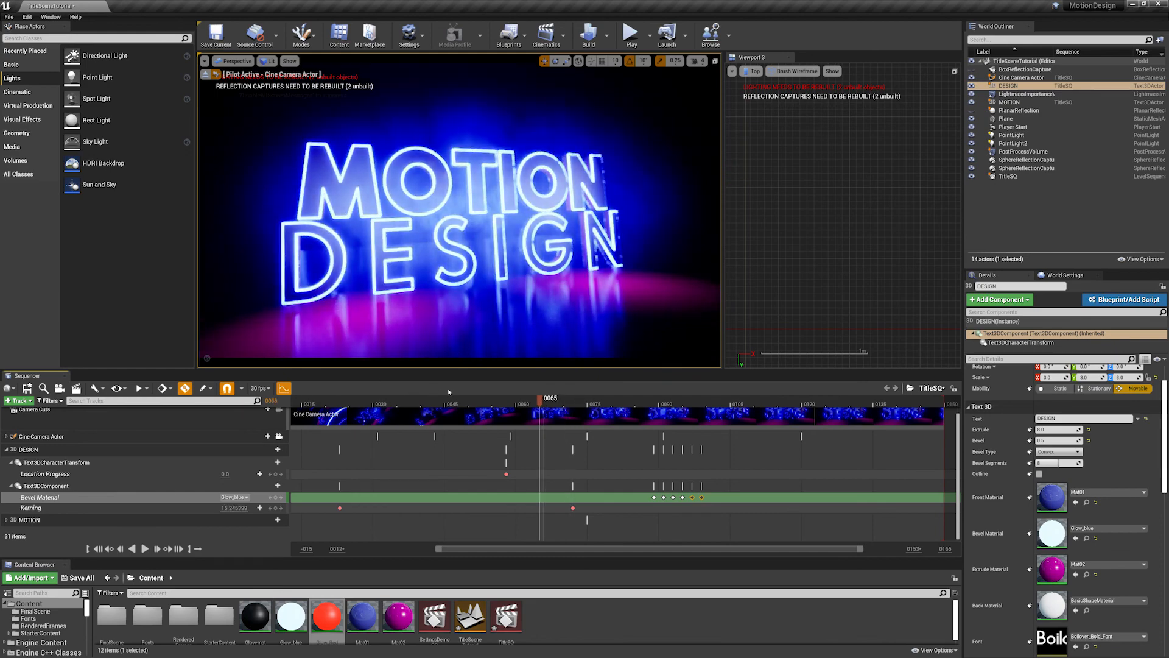
pyautogui.moveTo(538, 403); pyautogui.dragTo(298, 406)
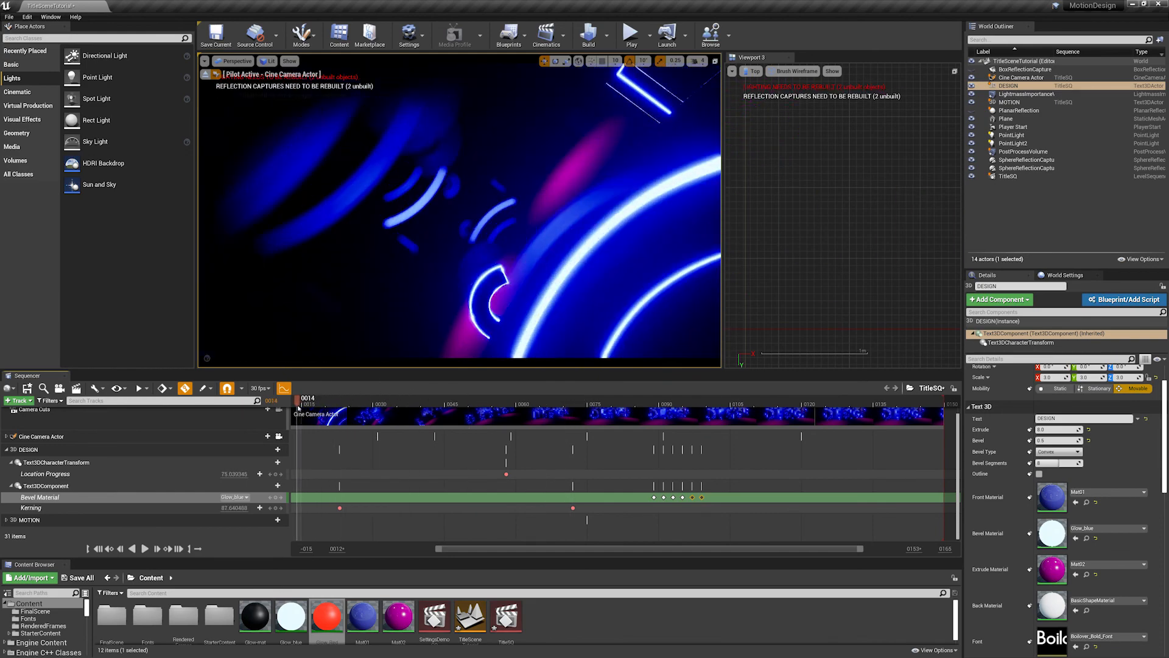
pyautogui.press('space')
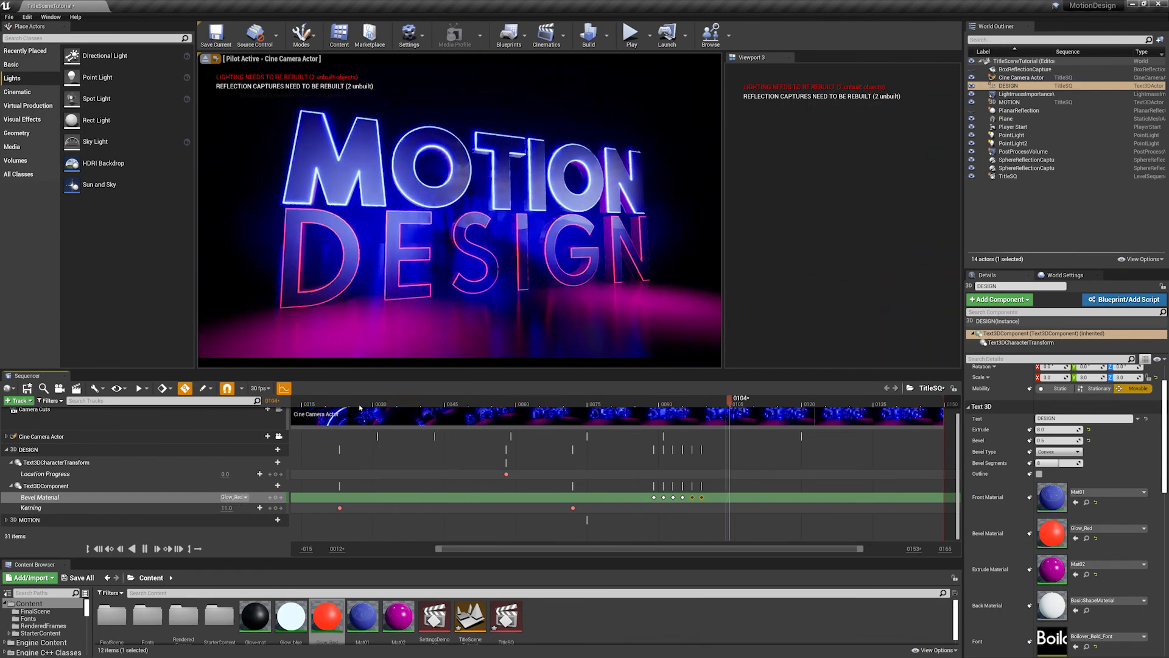
pyautogui.press('space')
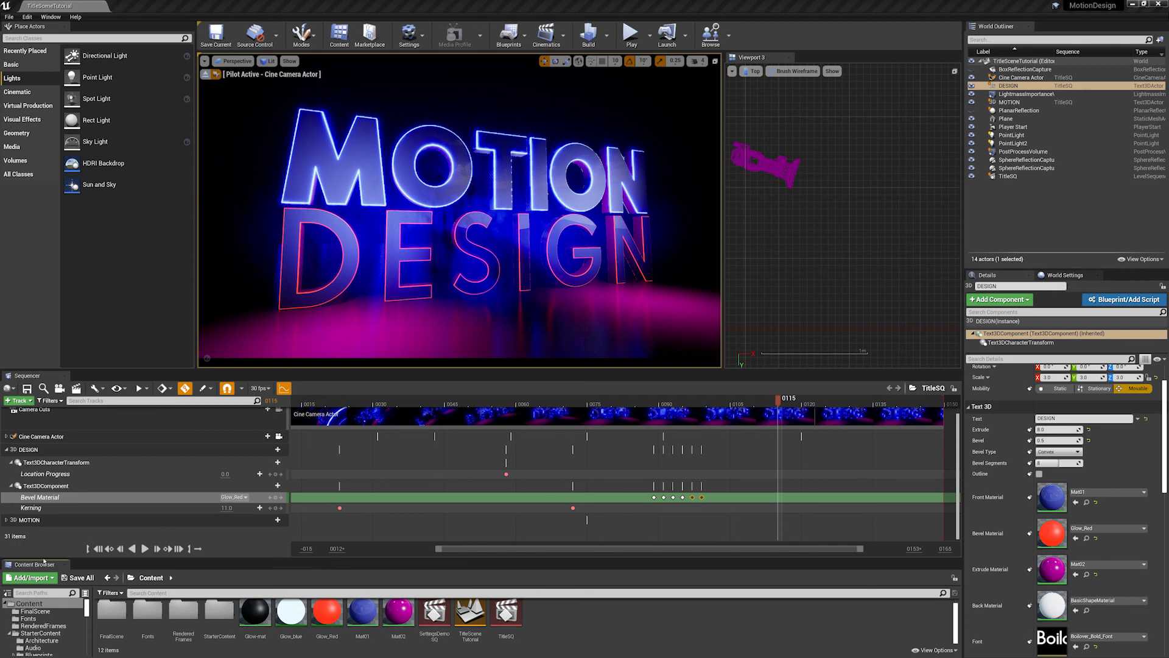
# - Place the P_Ambient_Dust emitter from StarterContent's Particles folder in the scene and scrub the sequence to check the dust
pyautogui.click(41, 633)
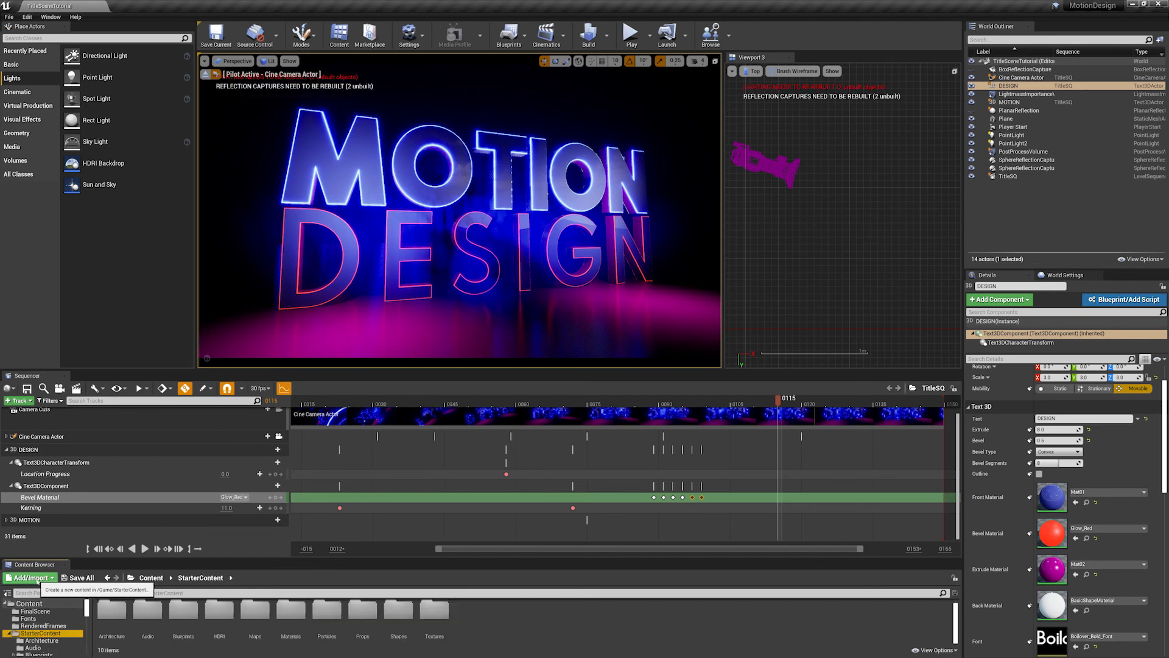
pyautogui.click(46, 583)
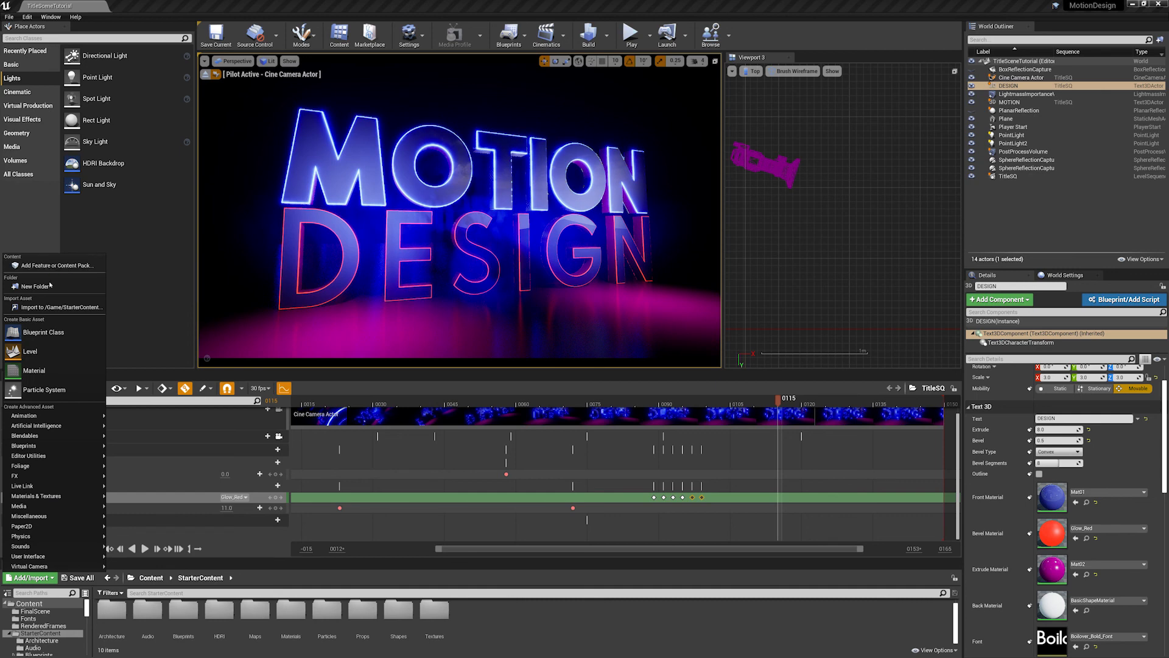
pyautogui.click(540, 611)
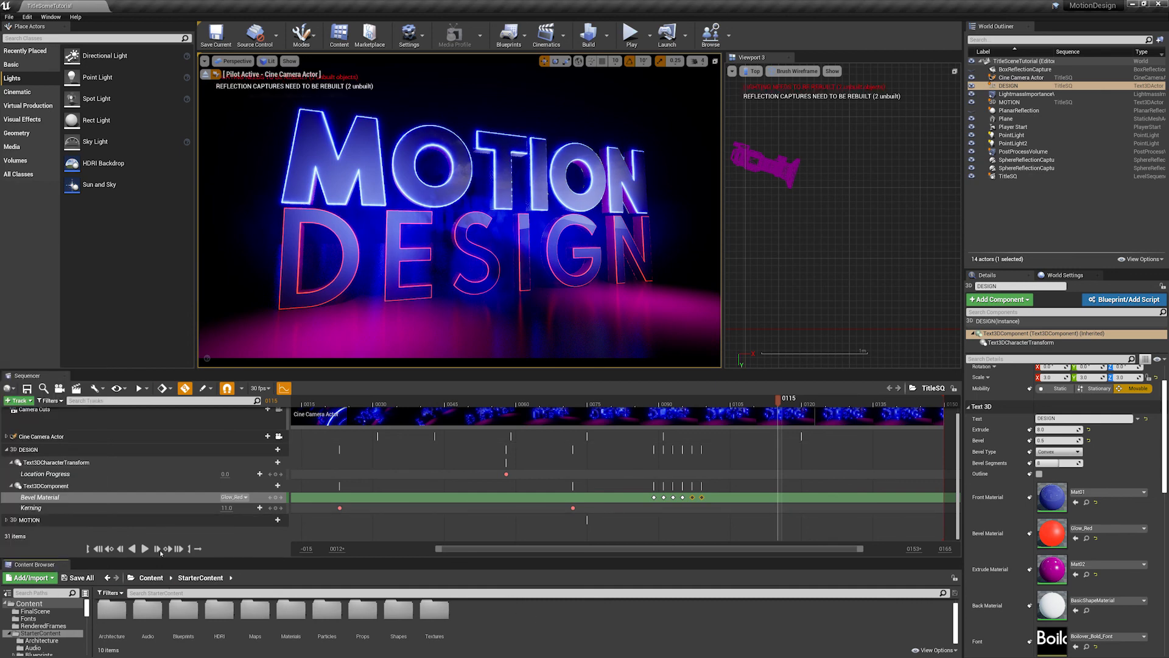
pyautogui.doubleClick(324, 611)
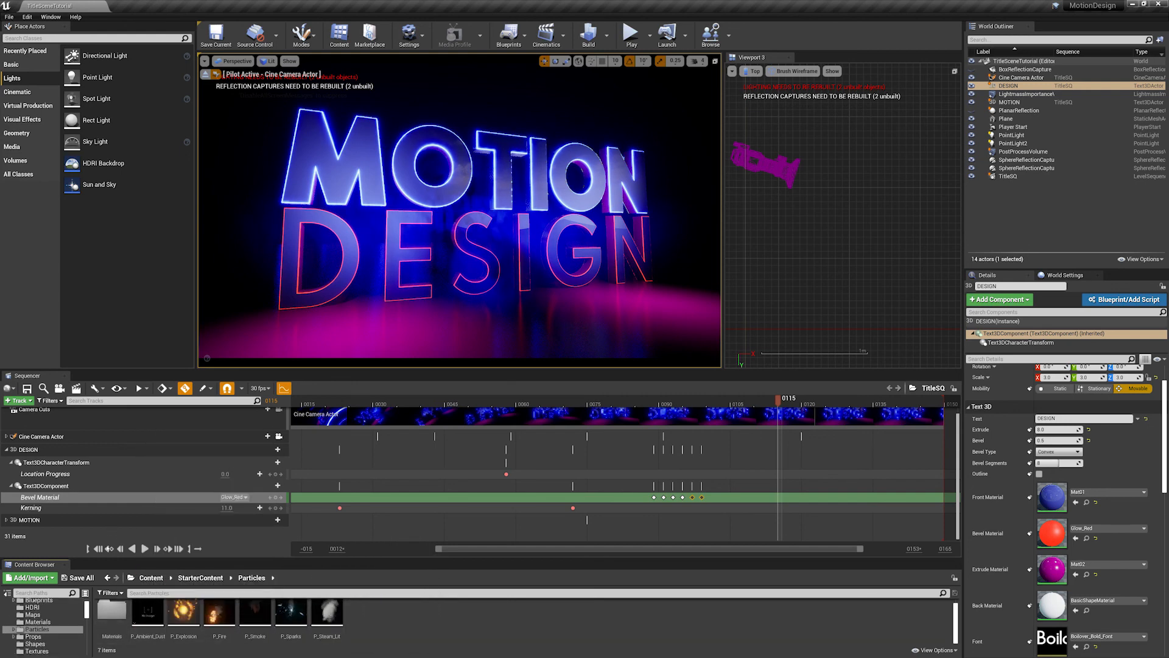
pyautogui.moveTo(148, 612); pyautogui.dragTo(483, 304)
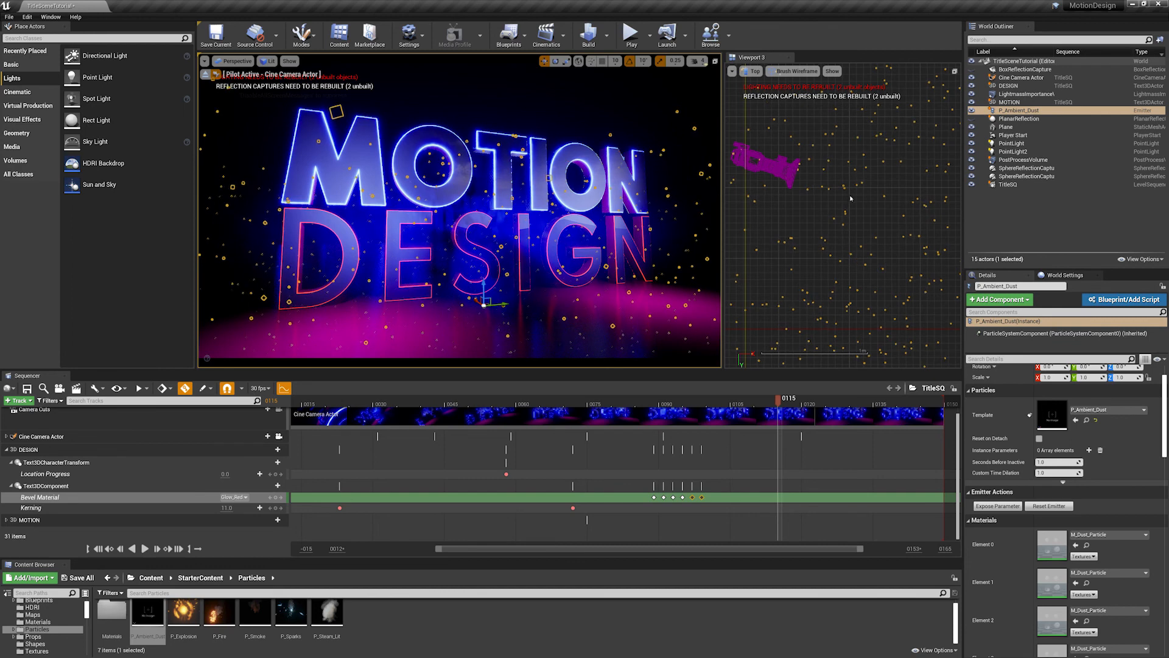
pyautogui.click(1031, 207)
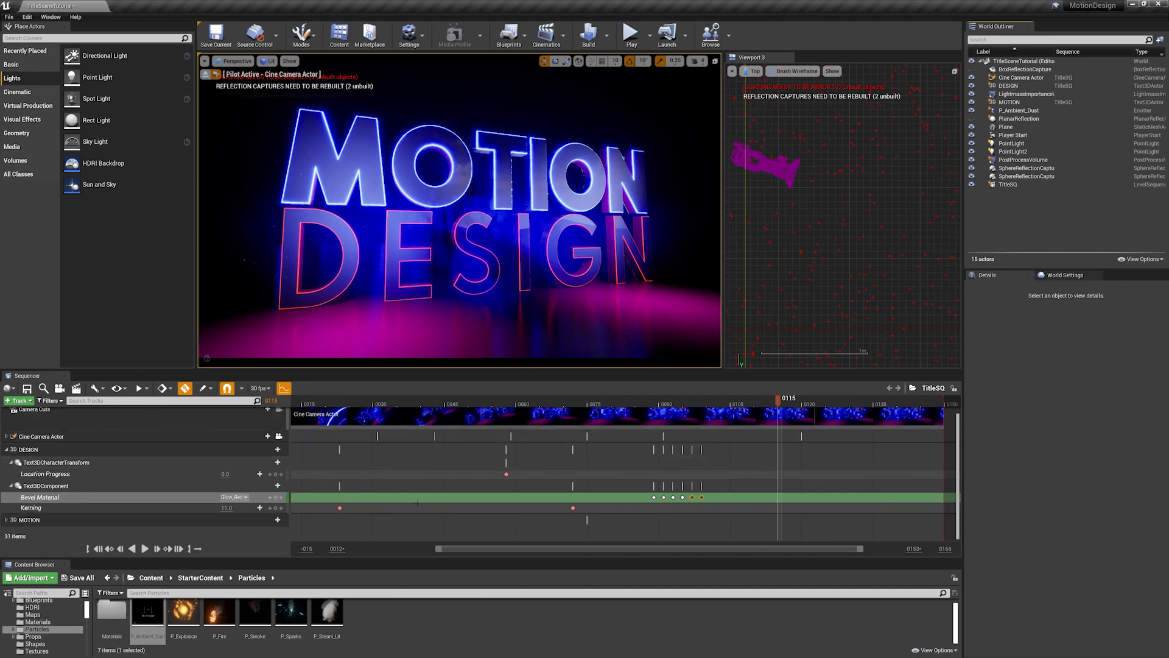
pyautogui.click(530, 399)
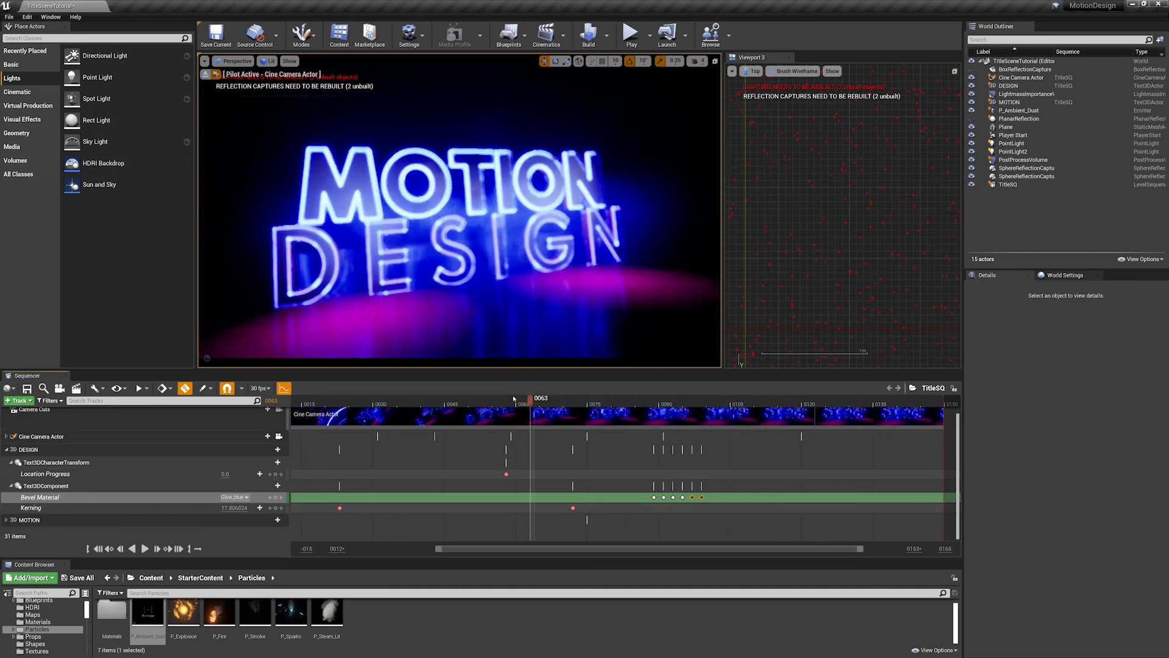
pyautogui.moveTo(514, 399); pyautogui.dragTo(769, 407)
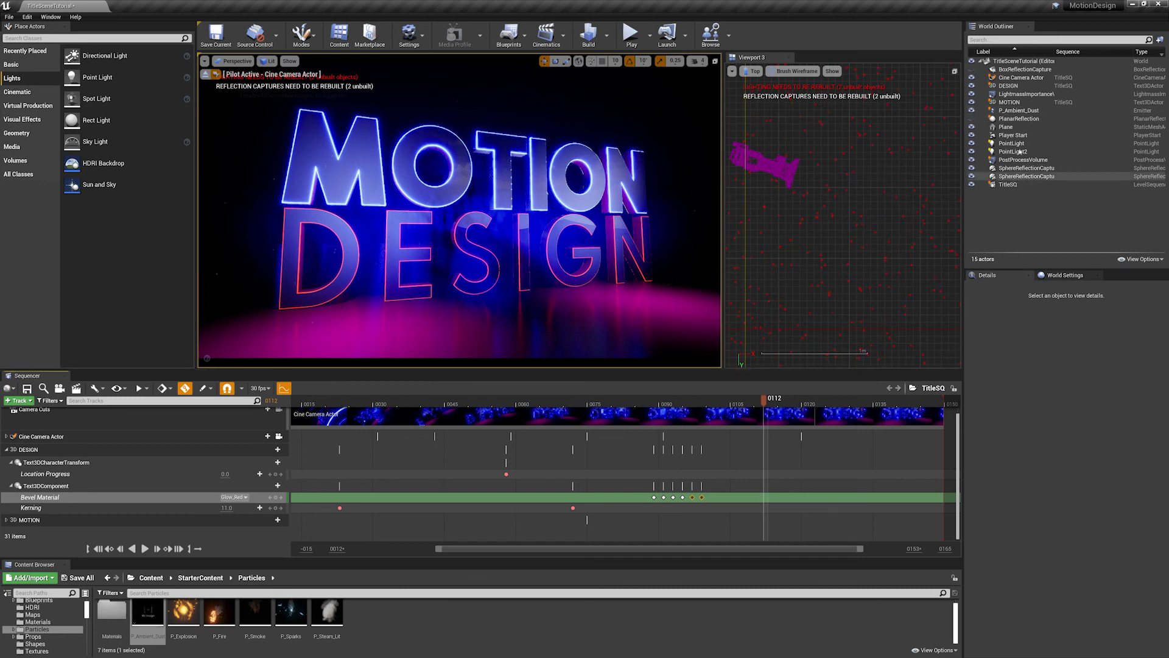
# - Reset the P_Ambient_Dust emitter's location to 0, 0, 0 and scrub the sequence to check the dust again
pyautogui.click(1019, 110)
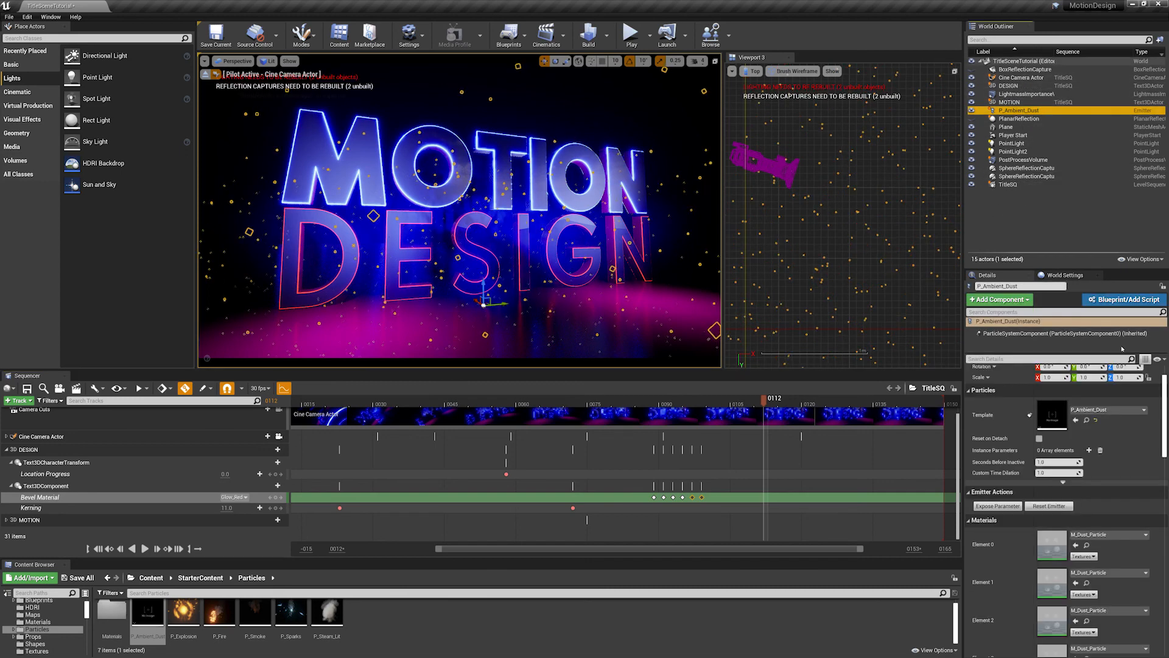
pyautogui.moveTo(1164, 399); pyautogui.dragTo(1165, 379)
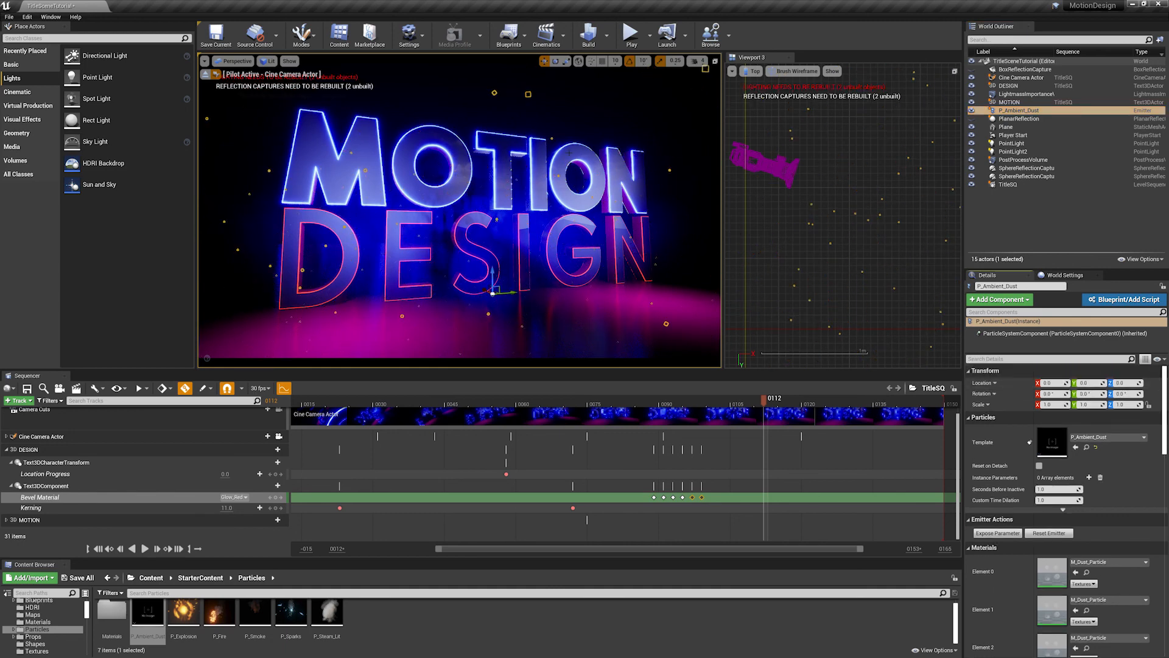
pyautogui.click(1028, 228)
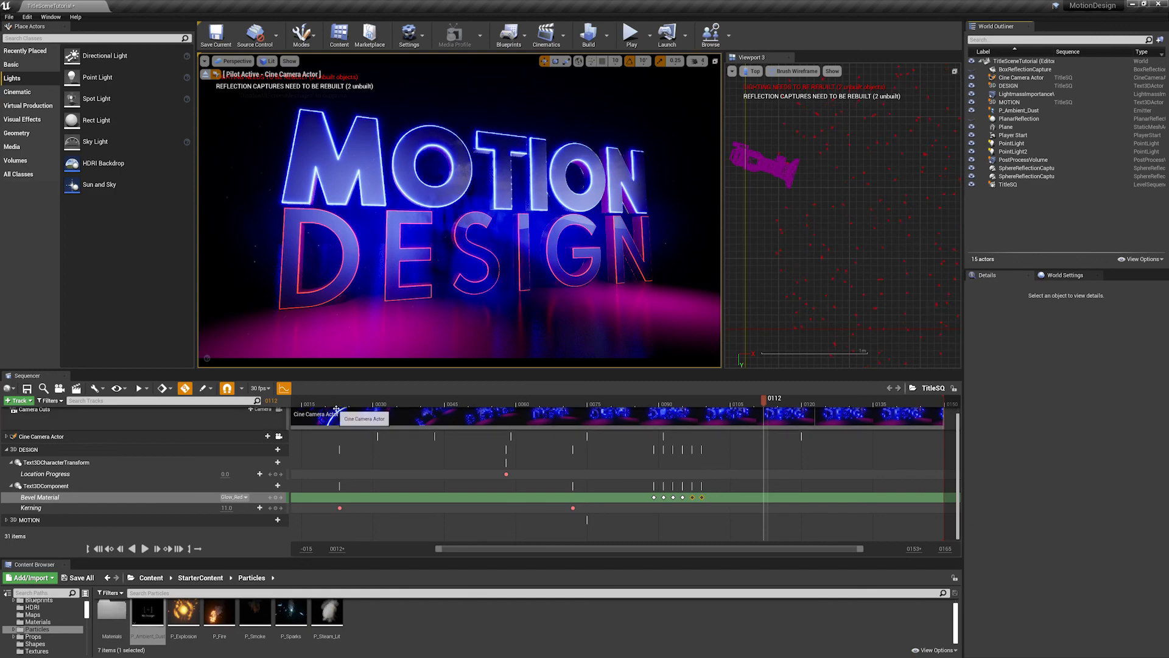
pyautogui.moveTo(335, 403); pyautogui.dragTo(755, 395)
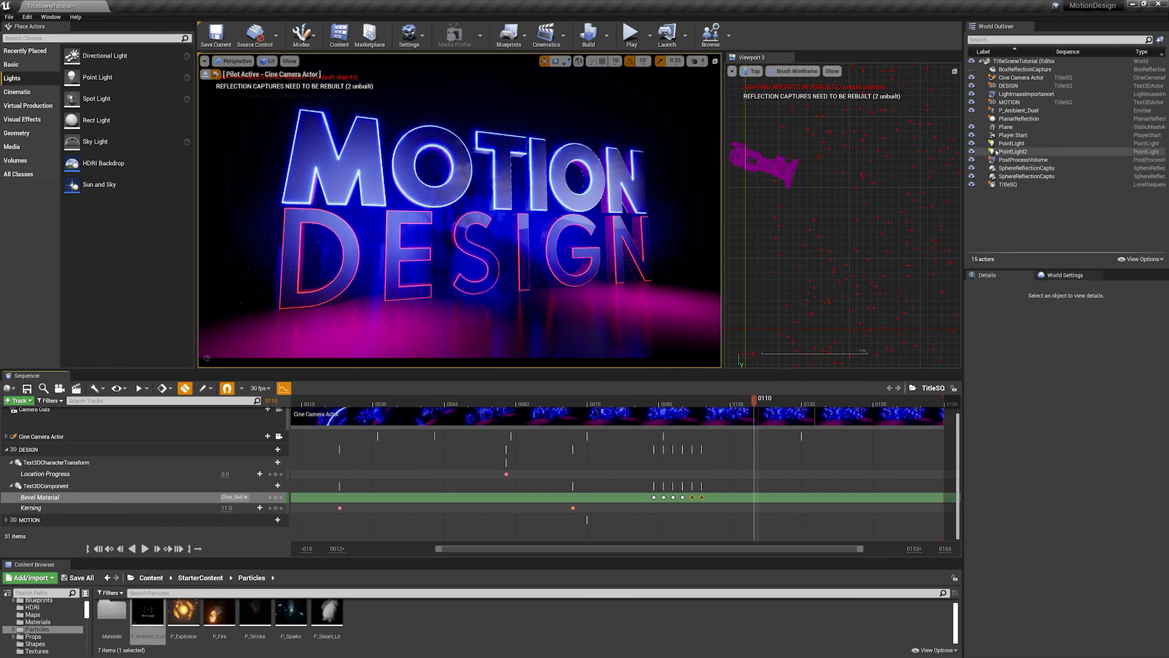
# - Lock the scale ratio of the P_Ambient_Dust emitter, set its scale uniformly to 5, and deselect it
pyautogui.click(1011, 112)
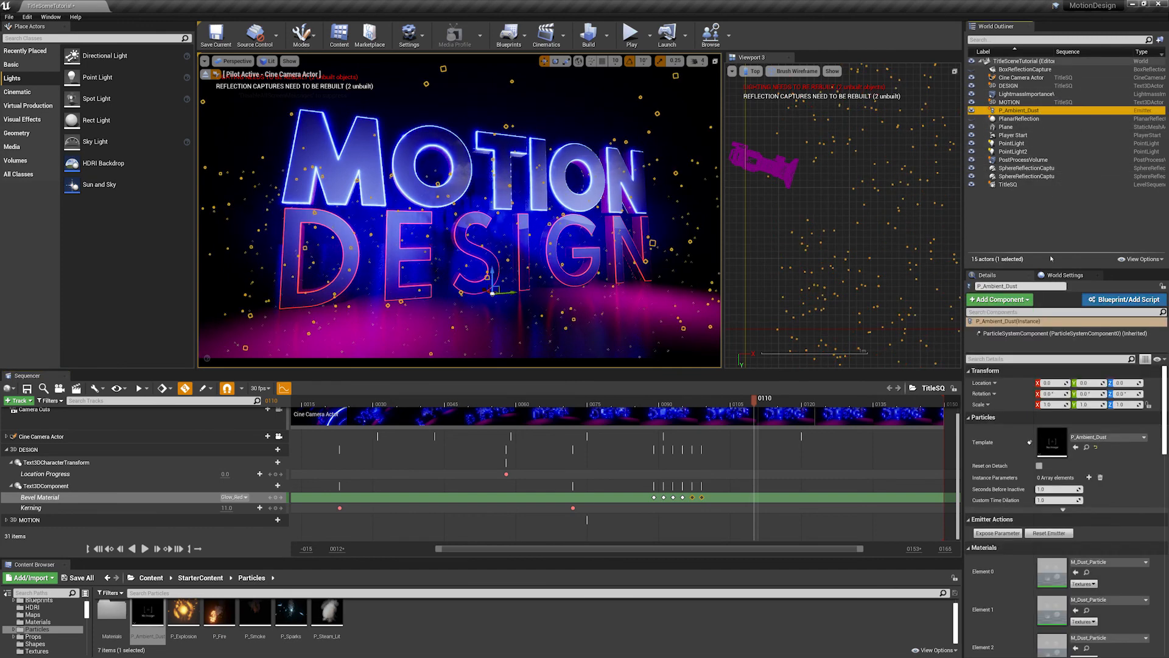
pyautogui.click(1148, 406)
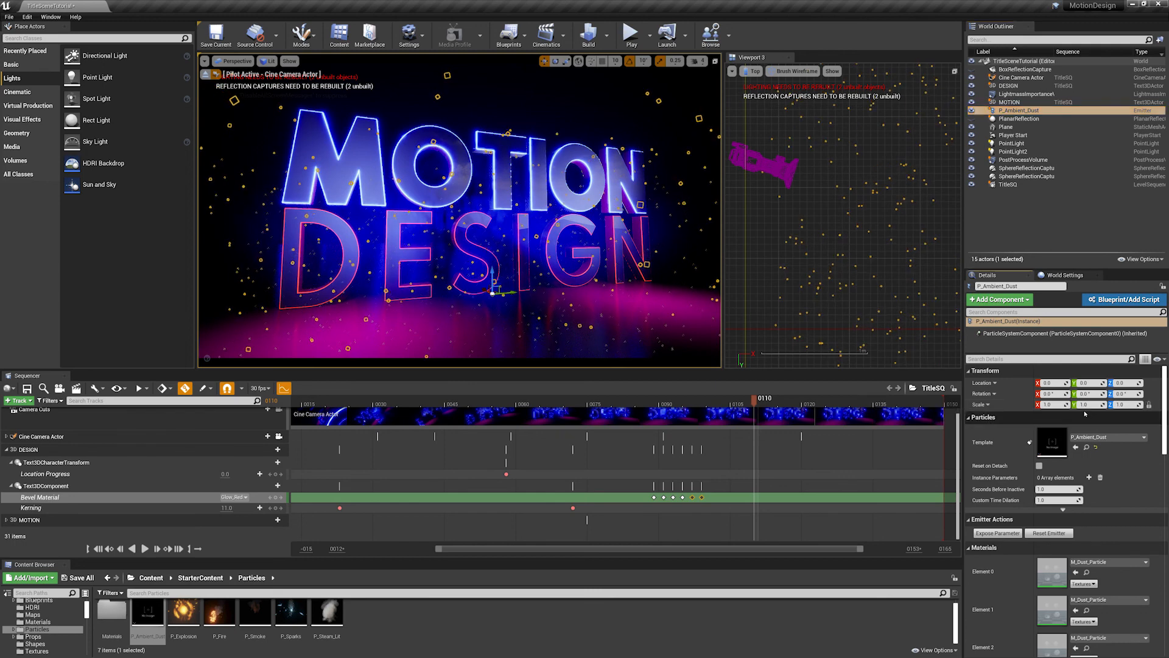
pyautogui.click(1054, 405)
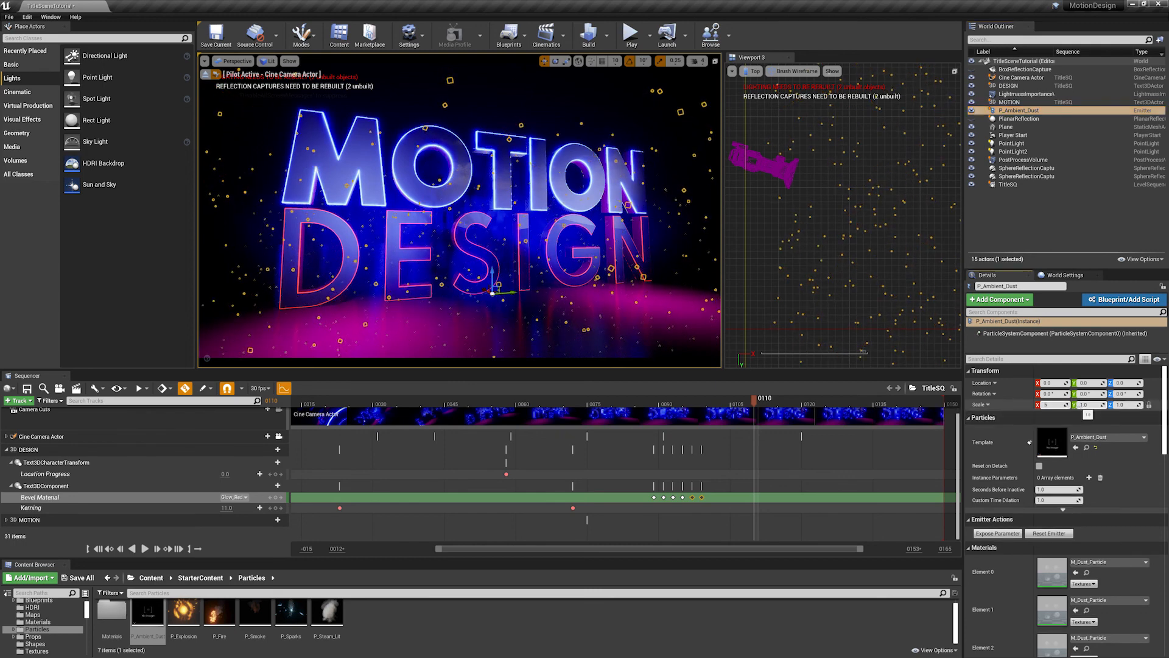
pyautogui.click(1010, 220)
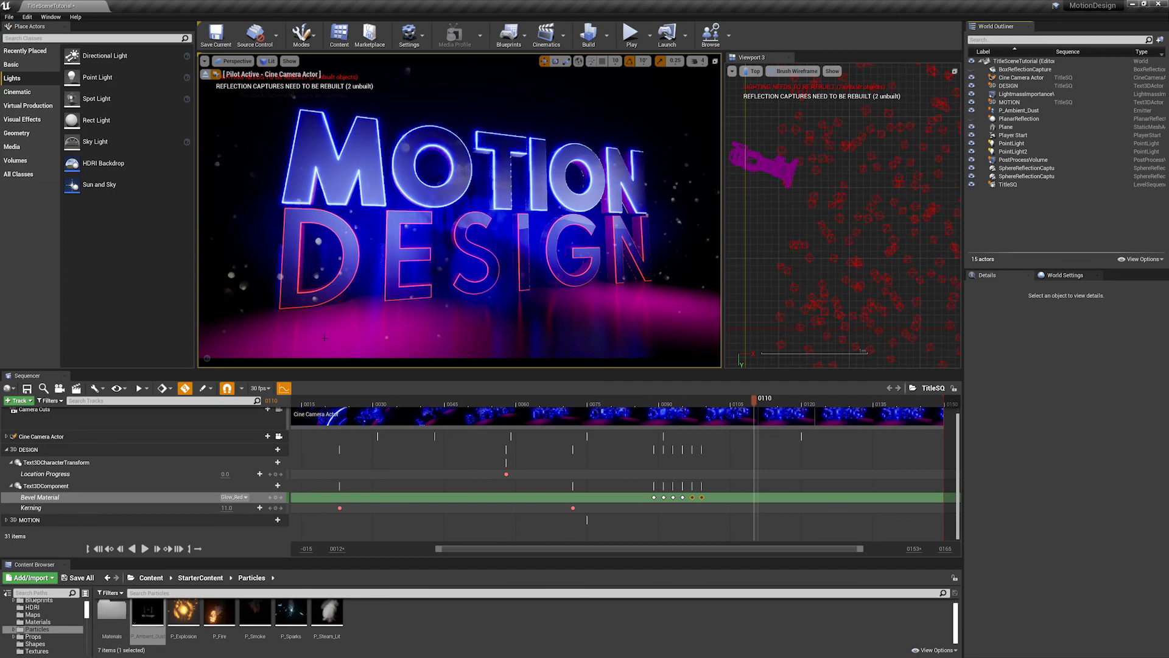
# - Play the sequence repeatedly from frame 13 to check how the rescaled dust particles look around the title
pyautogui.moveTo(389, 405); pyautogui.dragTo(295, 402)
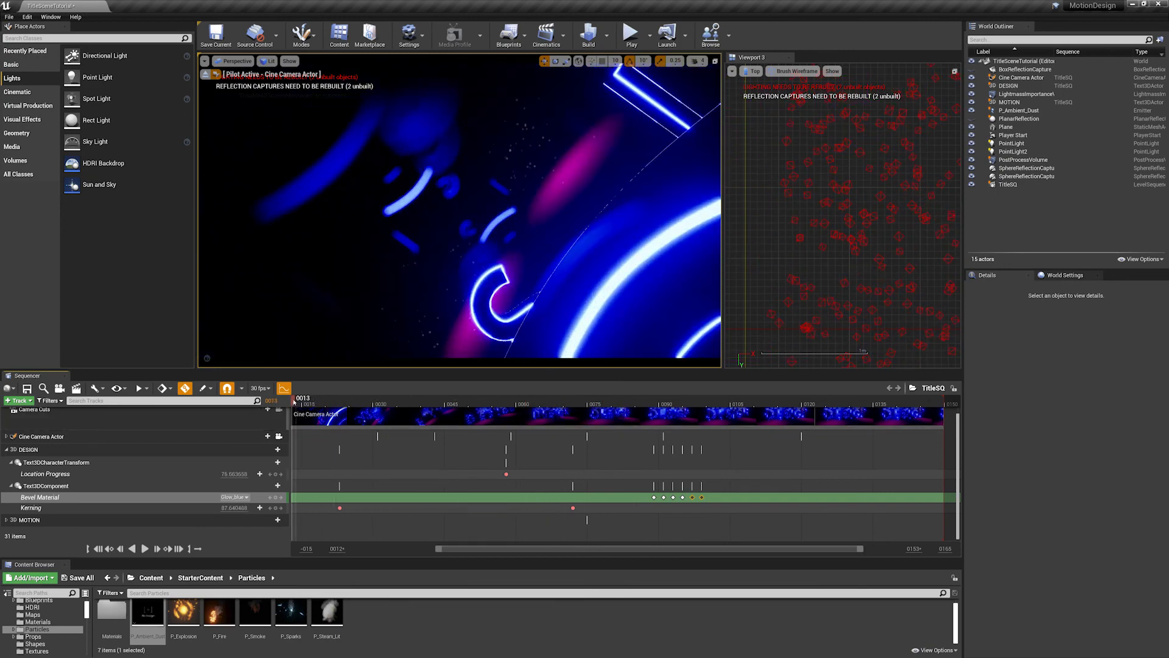
pyautogui.press('space')
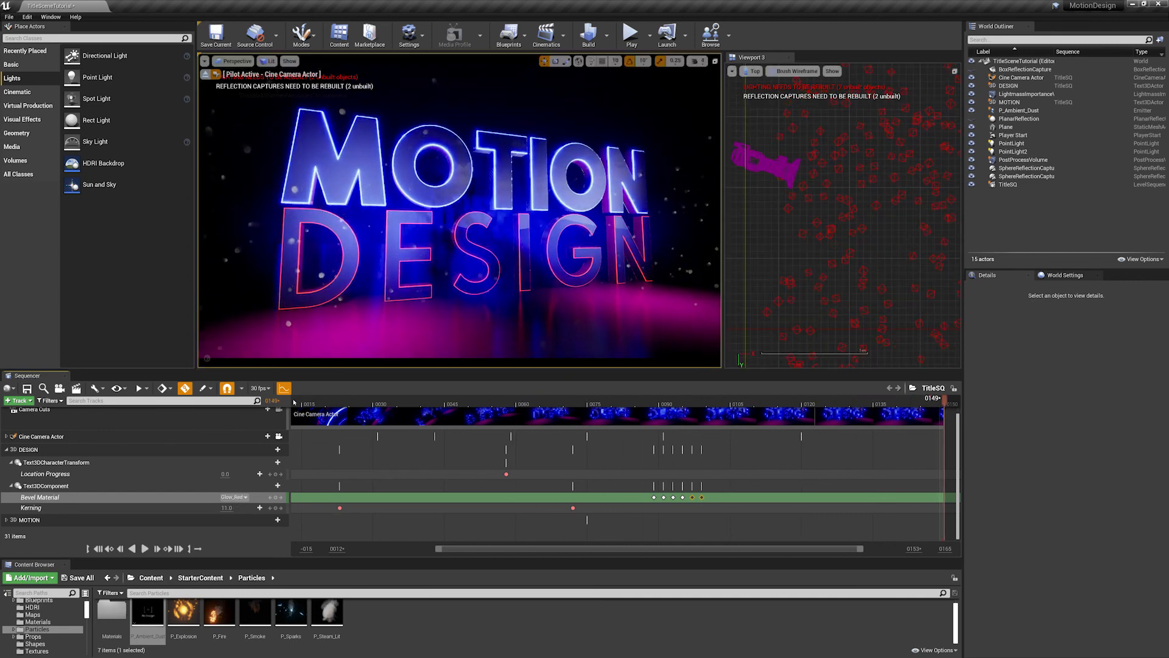
pyautogui.press('space')
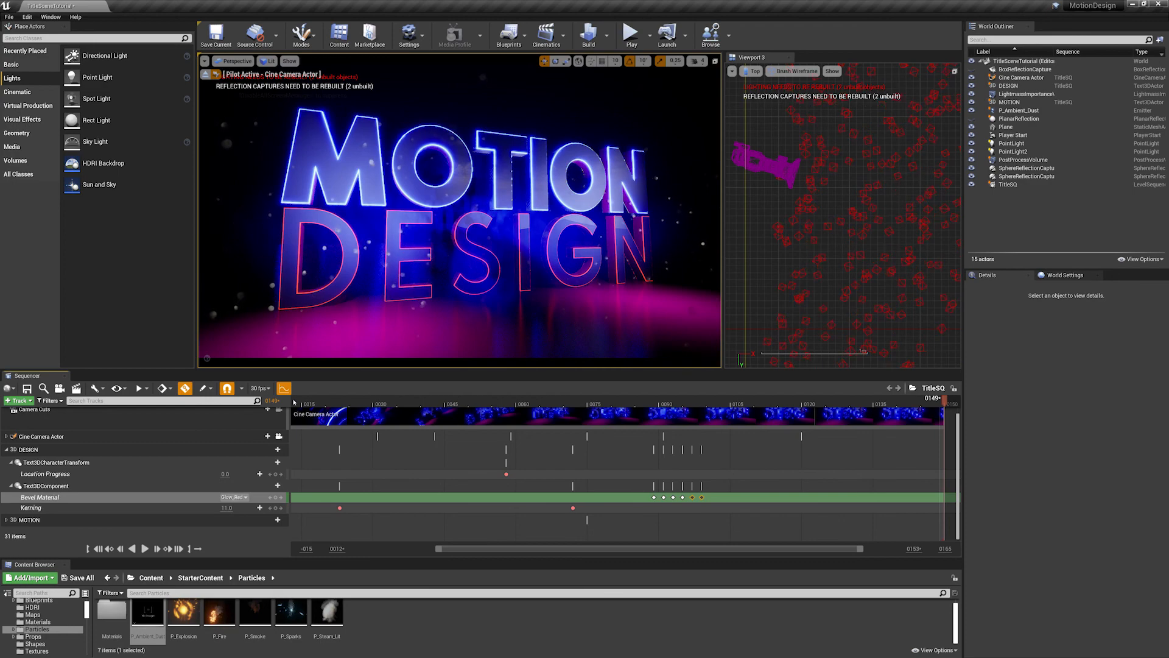
pyautogui.press('space')
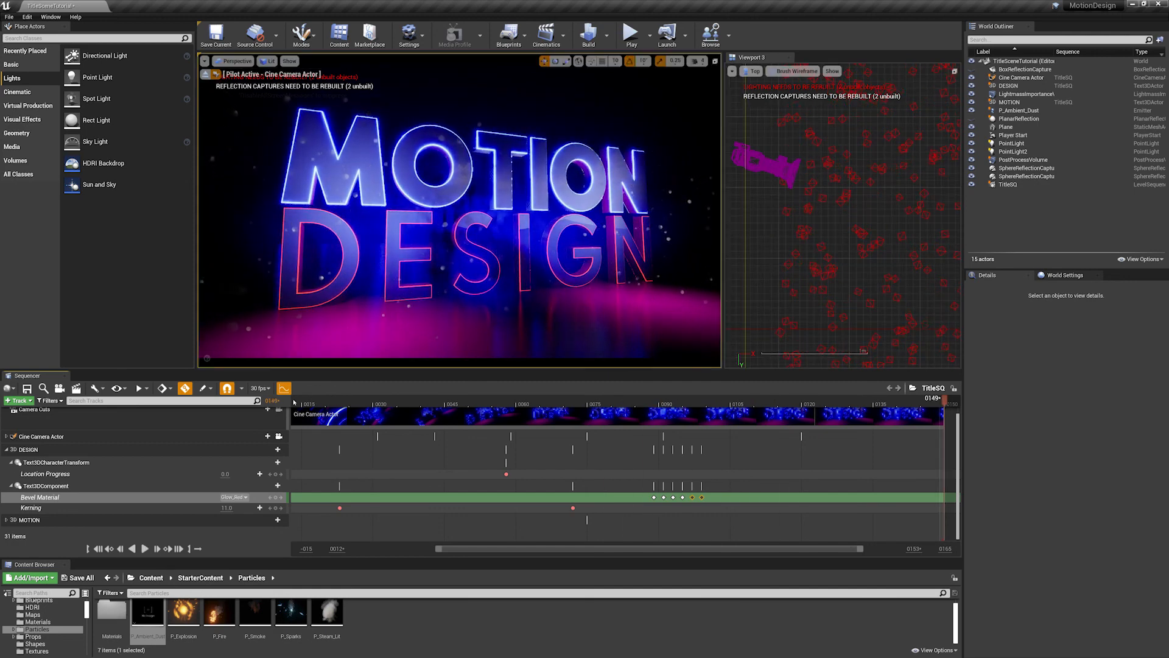
pyautogui.press('space')
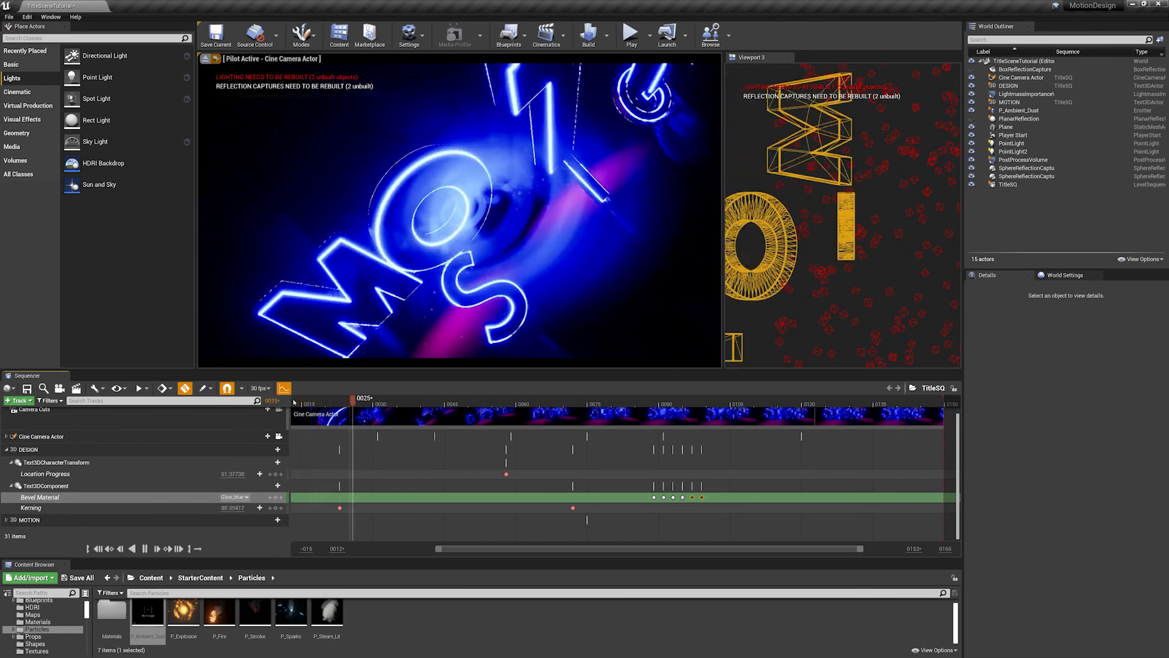